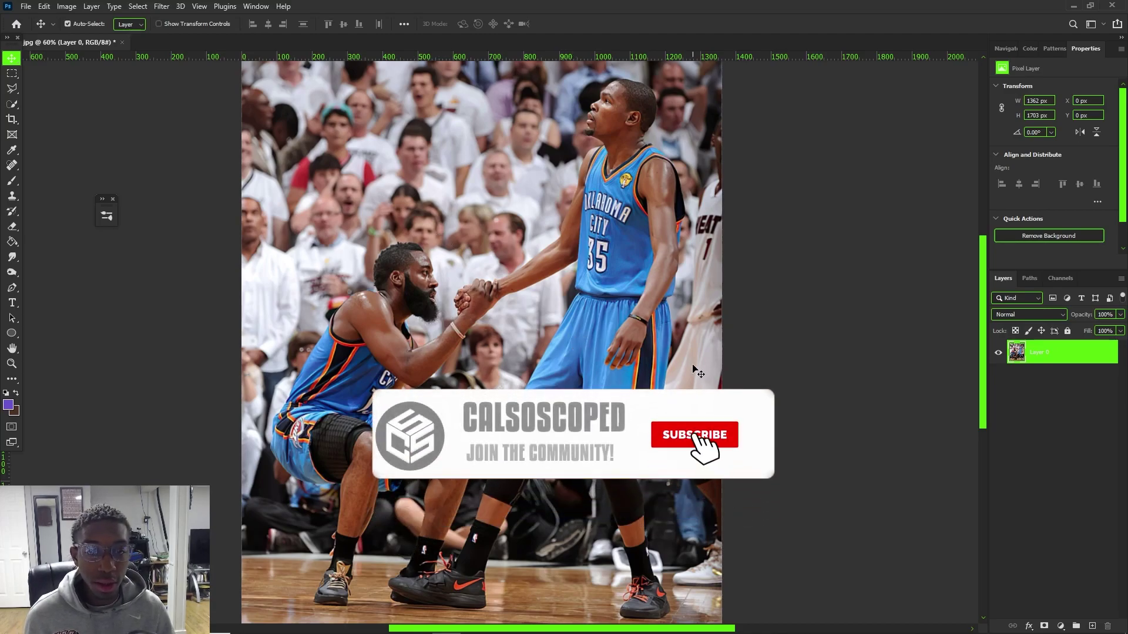
Rename the photo layer as "main layer"
double_click(1040, 352)
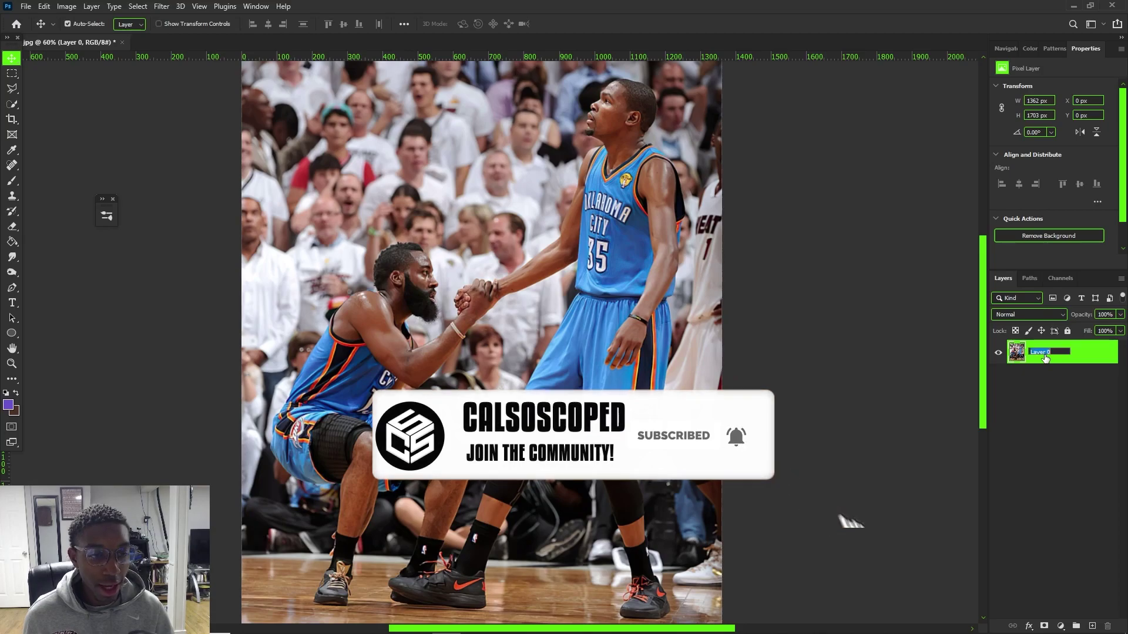
type("n l")
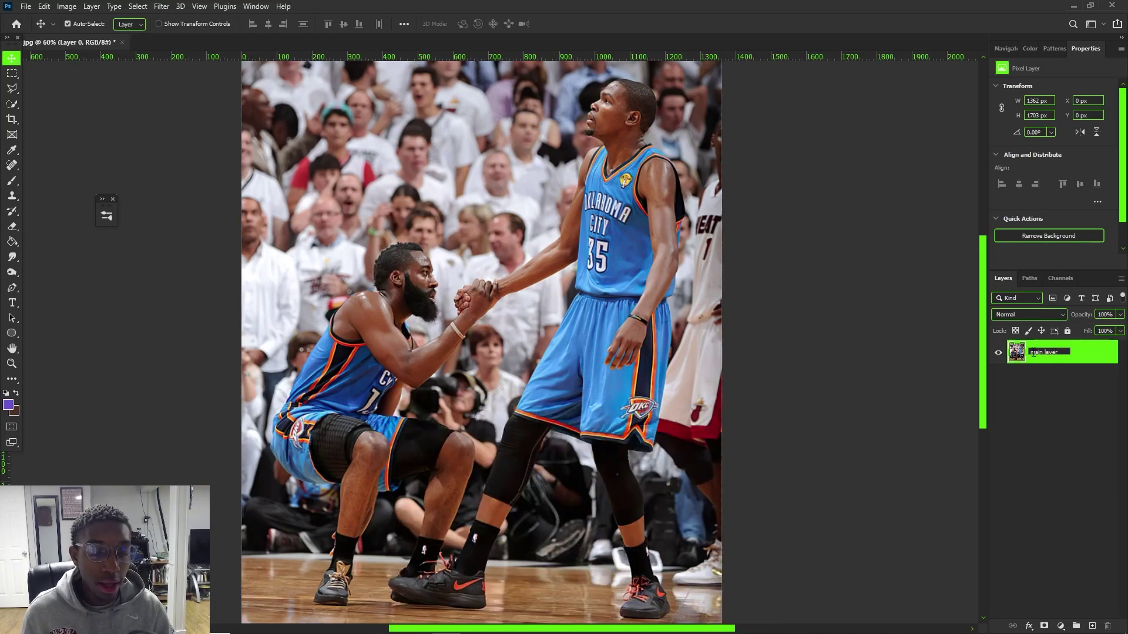
key("Return")
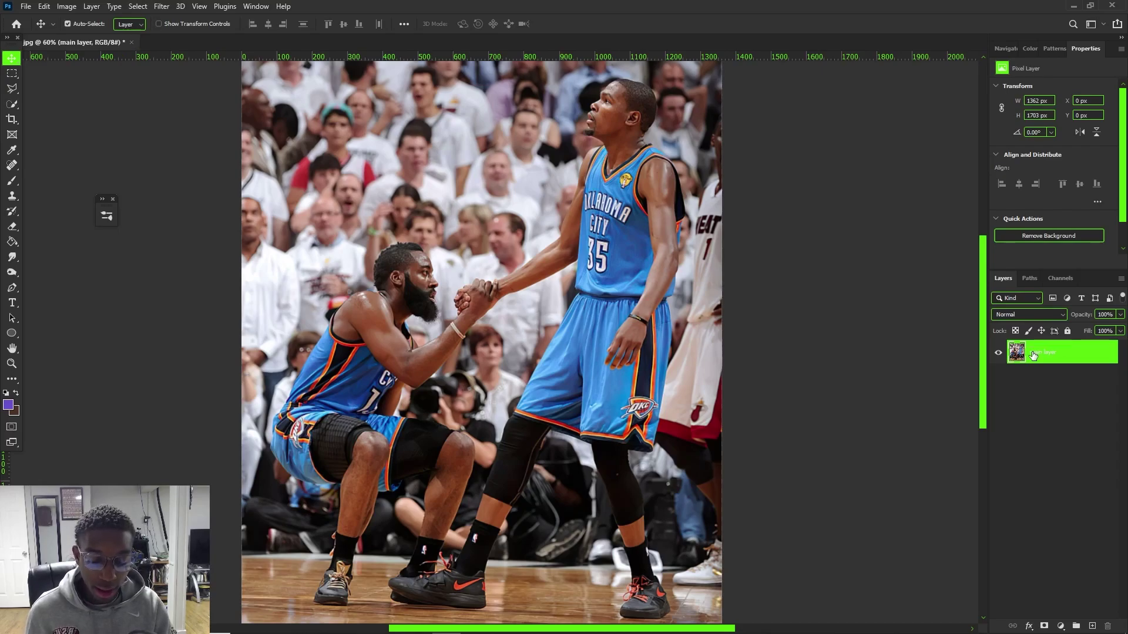
Duplicate the main layer and name the copy "background"
key("ctrl+j")
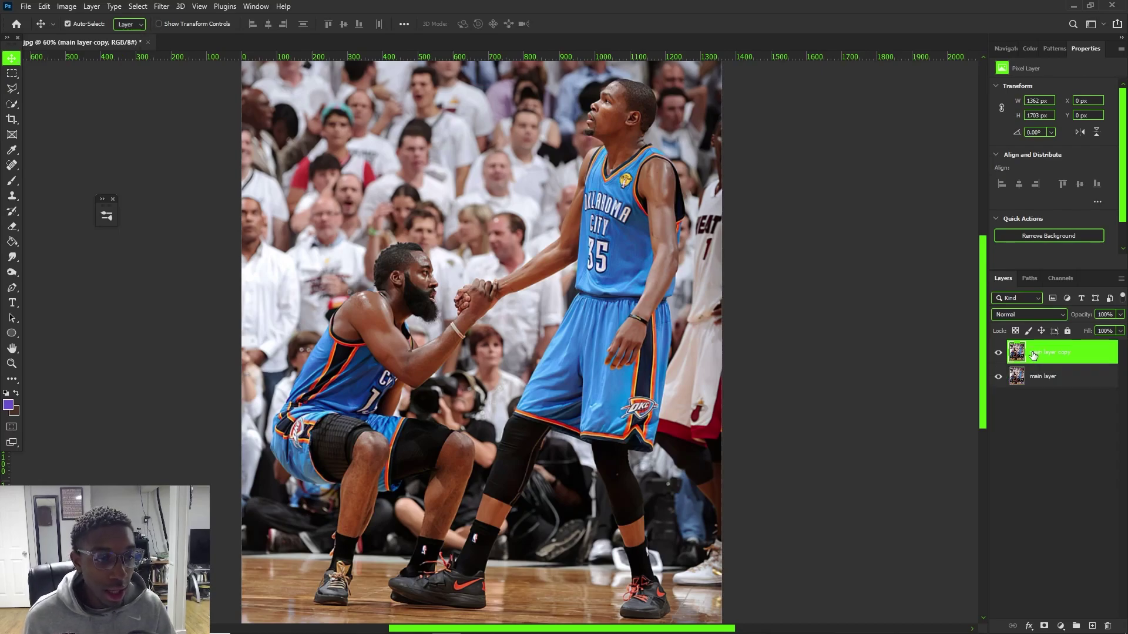
double_click(1033, 353)
type("ha")
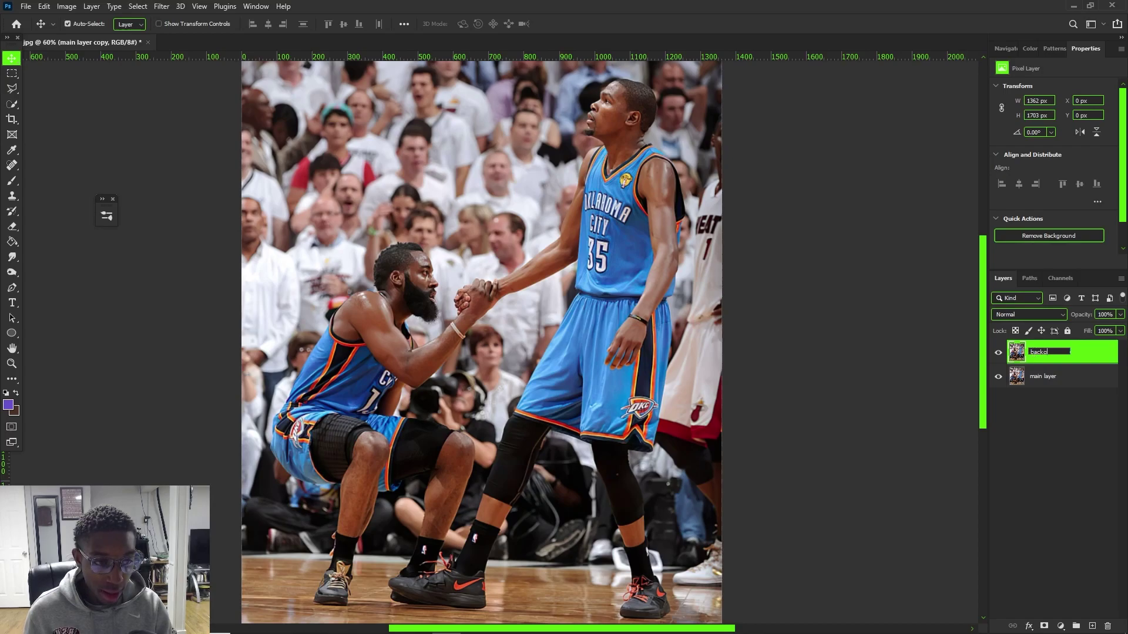
type("ckground")
key("Return")
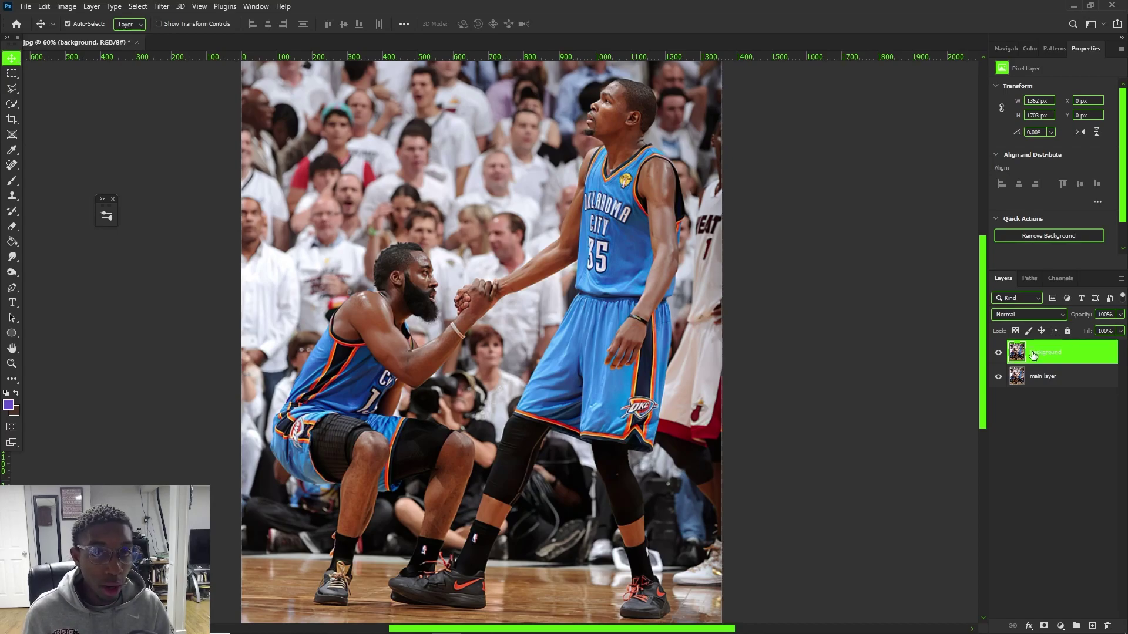
Duplicate the background layer and name the copy "mask 1 kd"
key("ctrl+j")
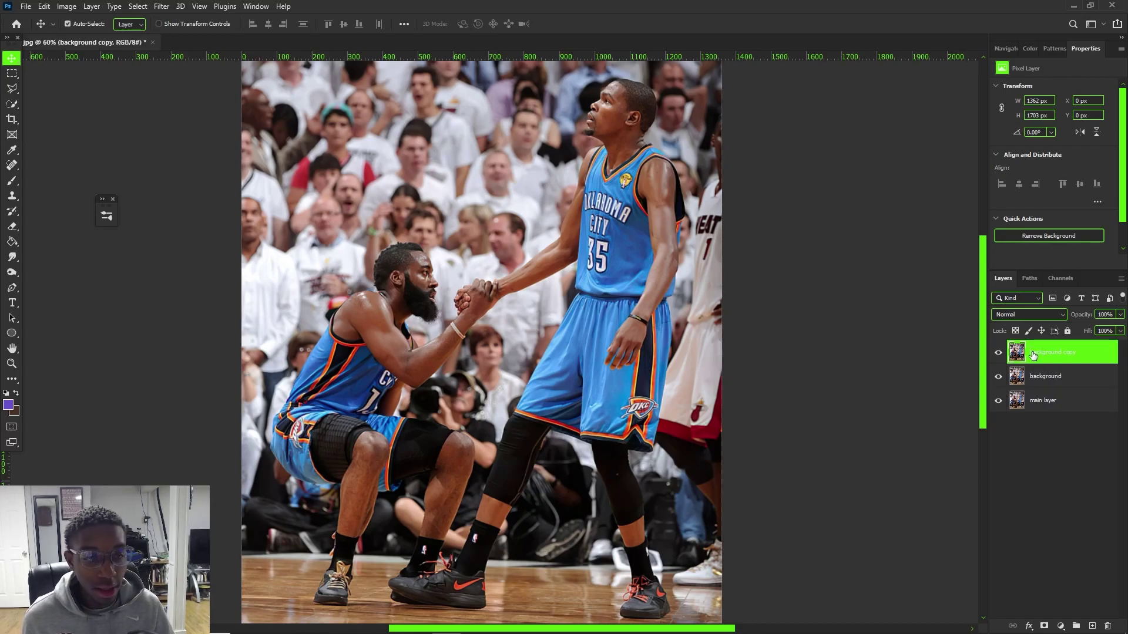
double_click(1033, 353)
type("n")
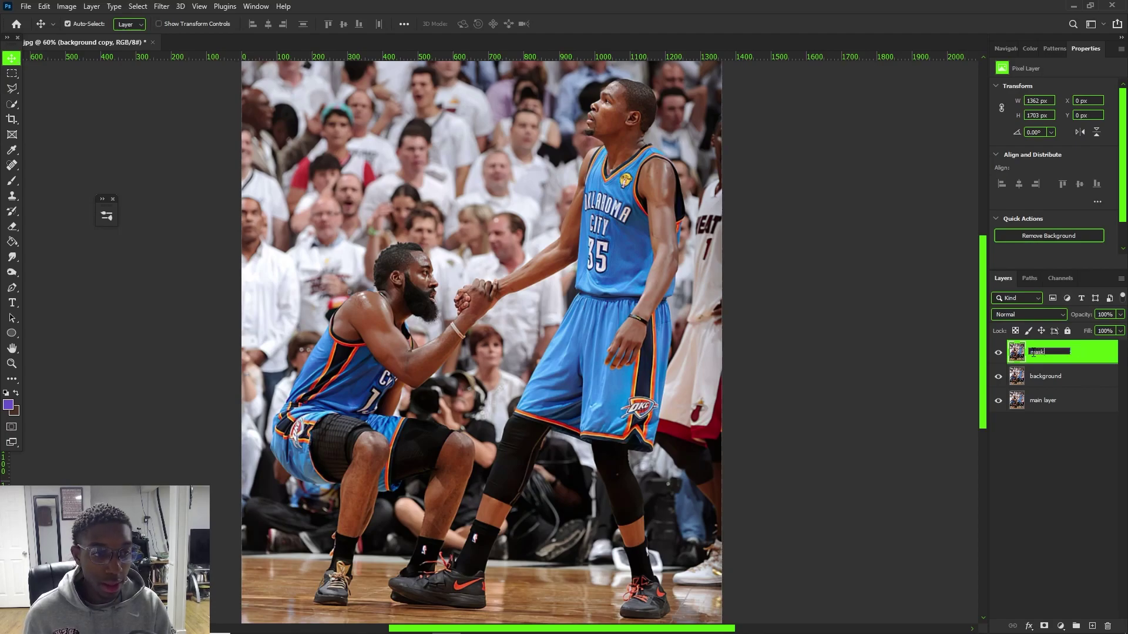
key("Return")
double_click(1056, 352)
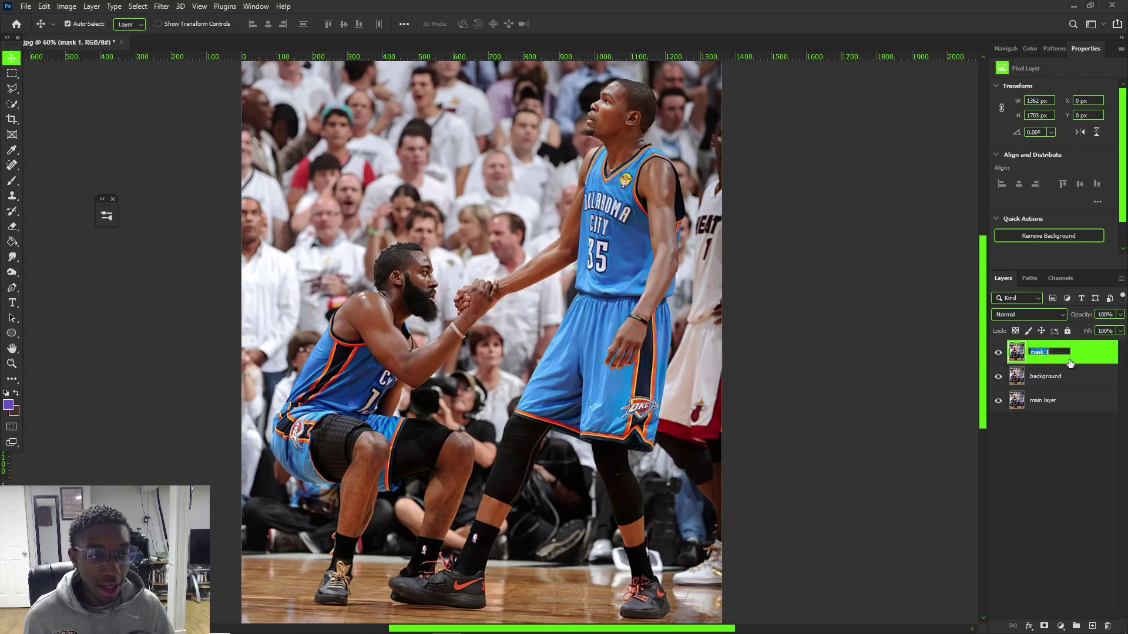
type("k")
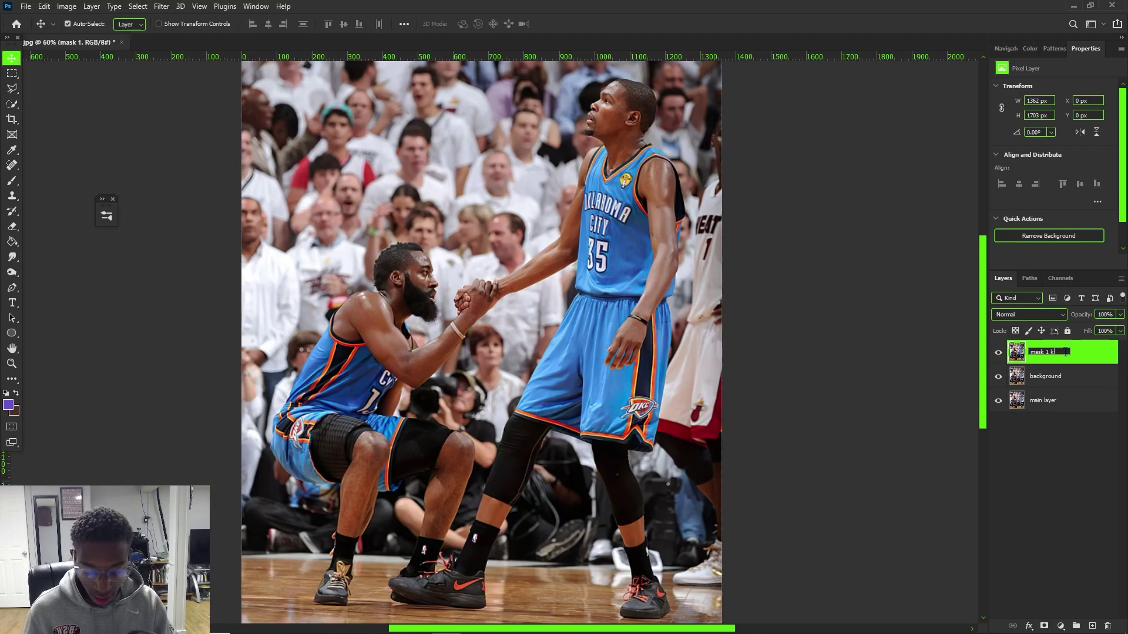
type("d")
key("Return")
Duplicate the "mask 1 kd" layer and name the copy "mask 2 james harden"
key("ctrl+j")
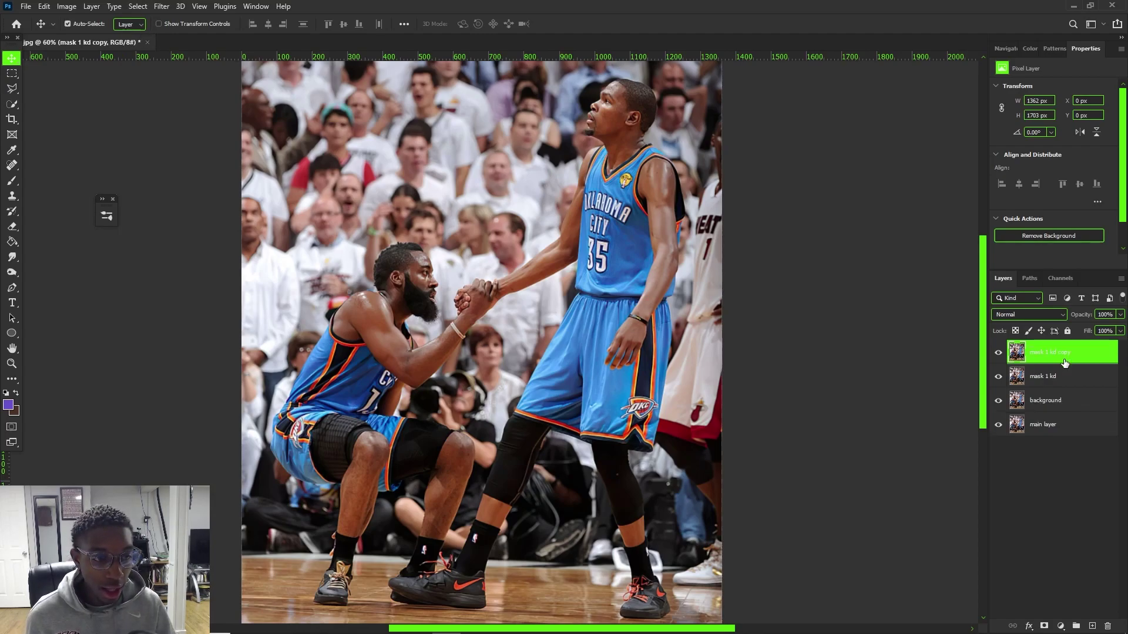
double_click(1057, 352)
type("mask 2 james")
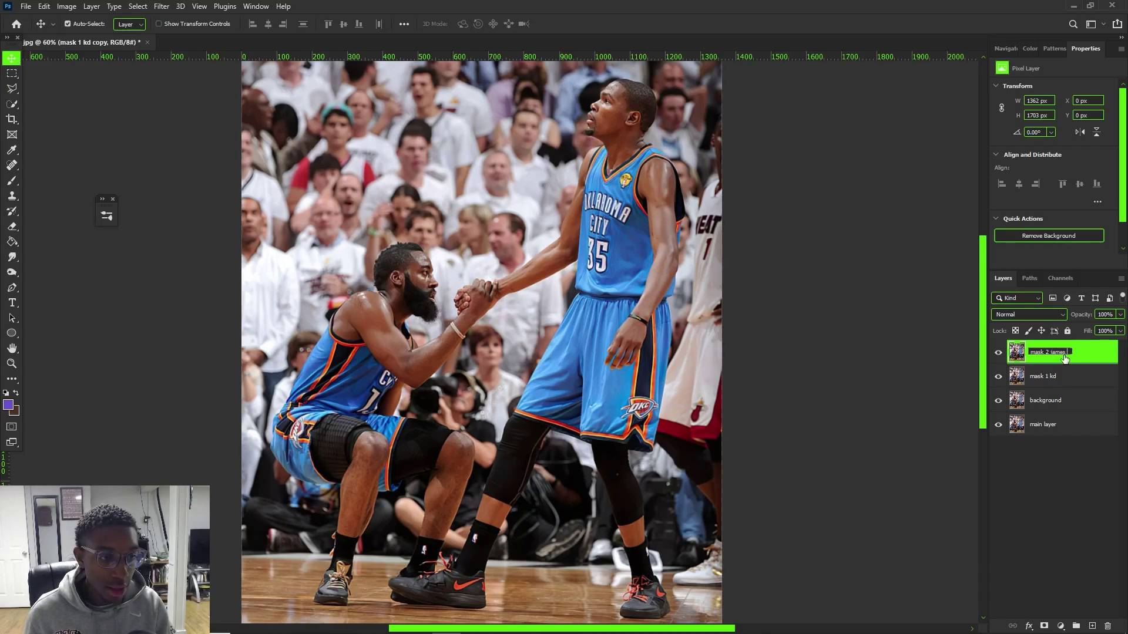
type(" harden")
key("Return")
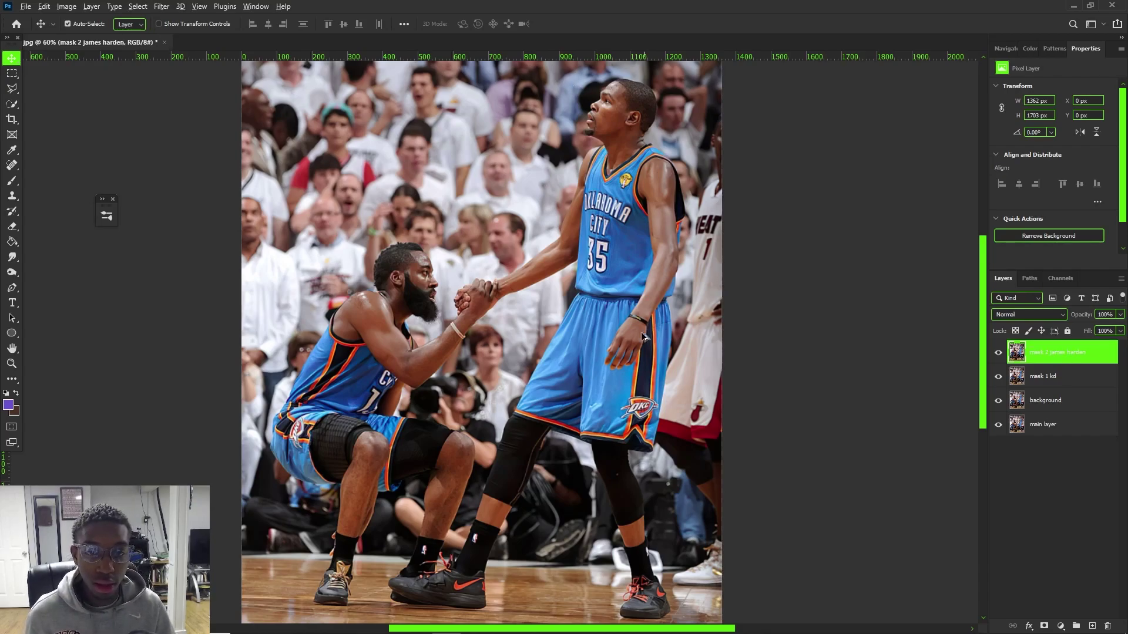
Color-label the "mask 2 james harden" layer red and the "mask 1 kd" layer orange
scroll(639, 338, "up", 1)
scroll(591, 370, "up", 1)
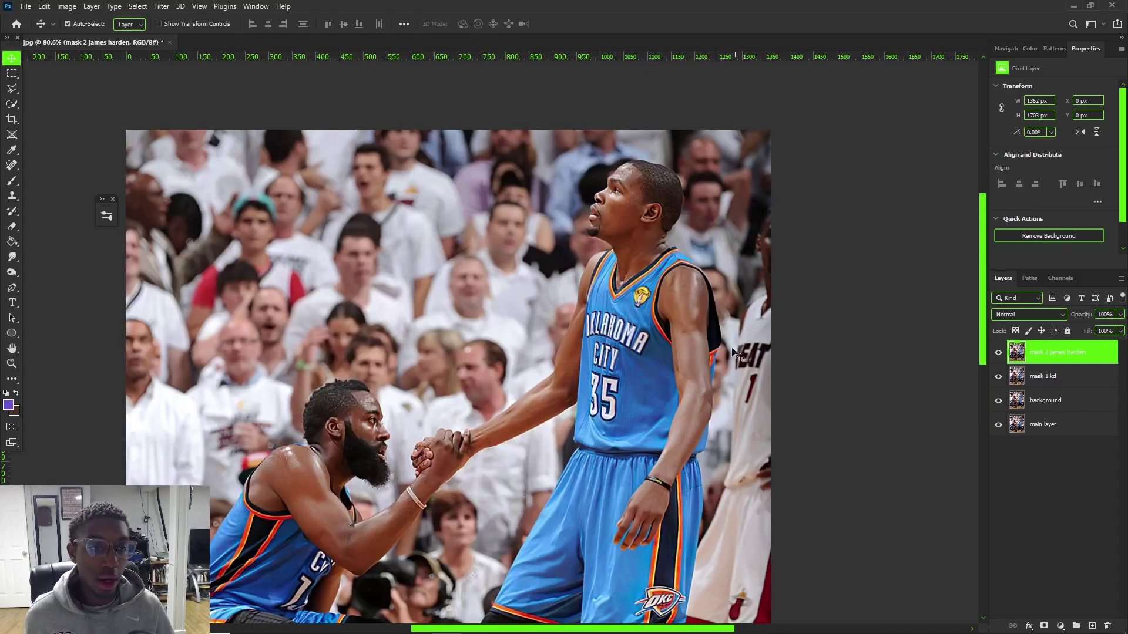
scroll(393, 386, "down", 1)
scroll(419, 339, "down", 1)
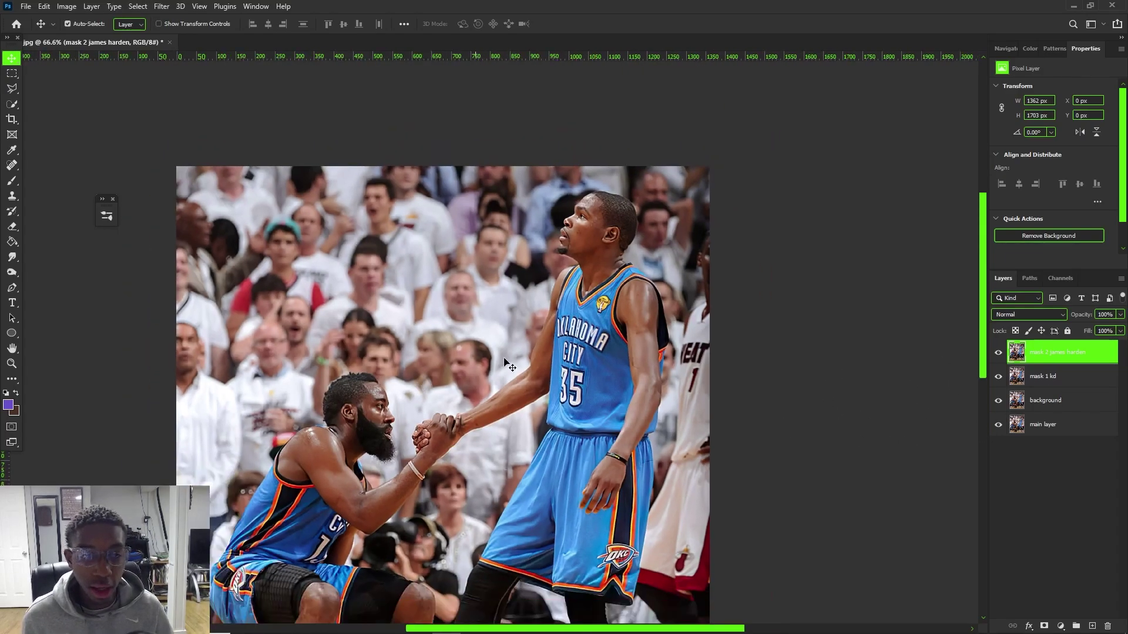
scroll(481, 360, "up", 1)
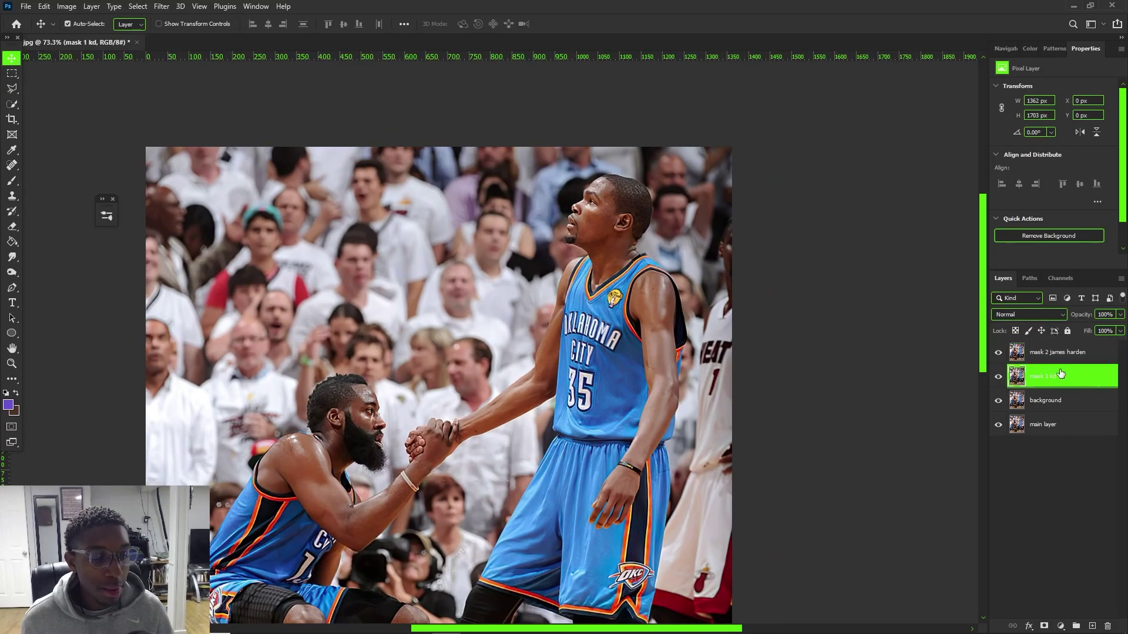
right_click(1064, 352)
left_click(963, 534)
right_click(1043, 377)
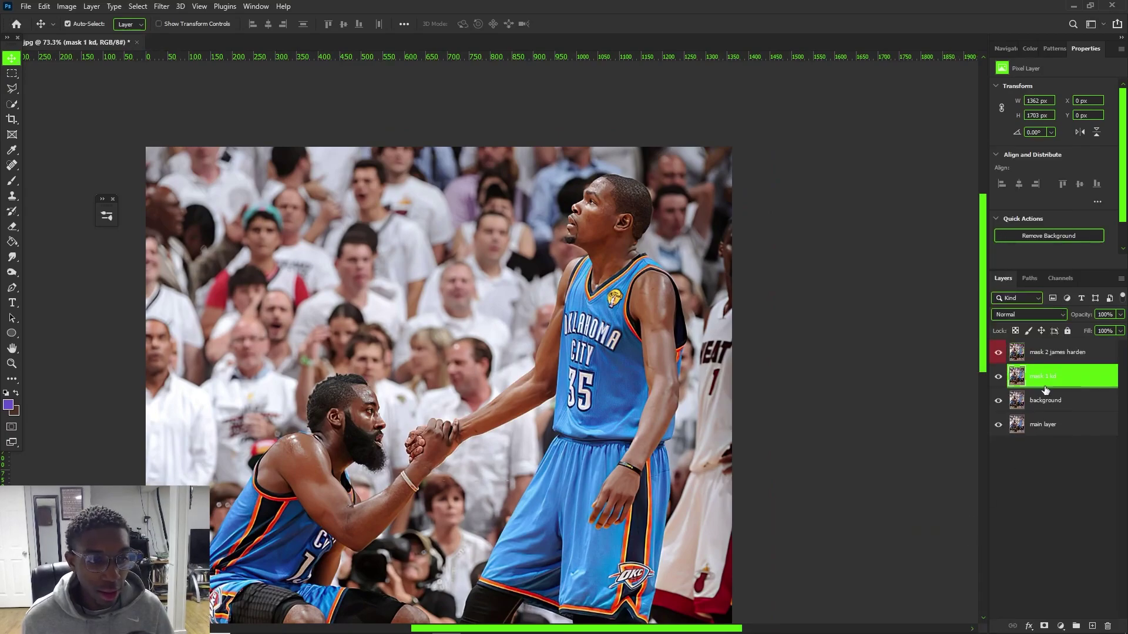
left_click(923, 541)
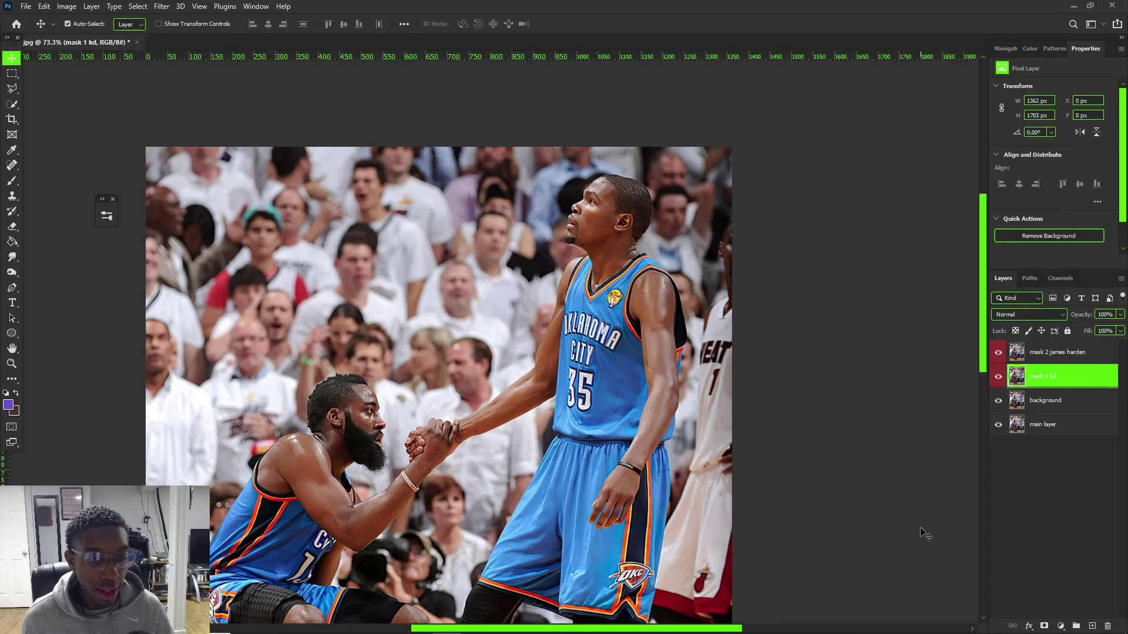
right_click(1033, 381)
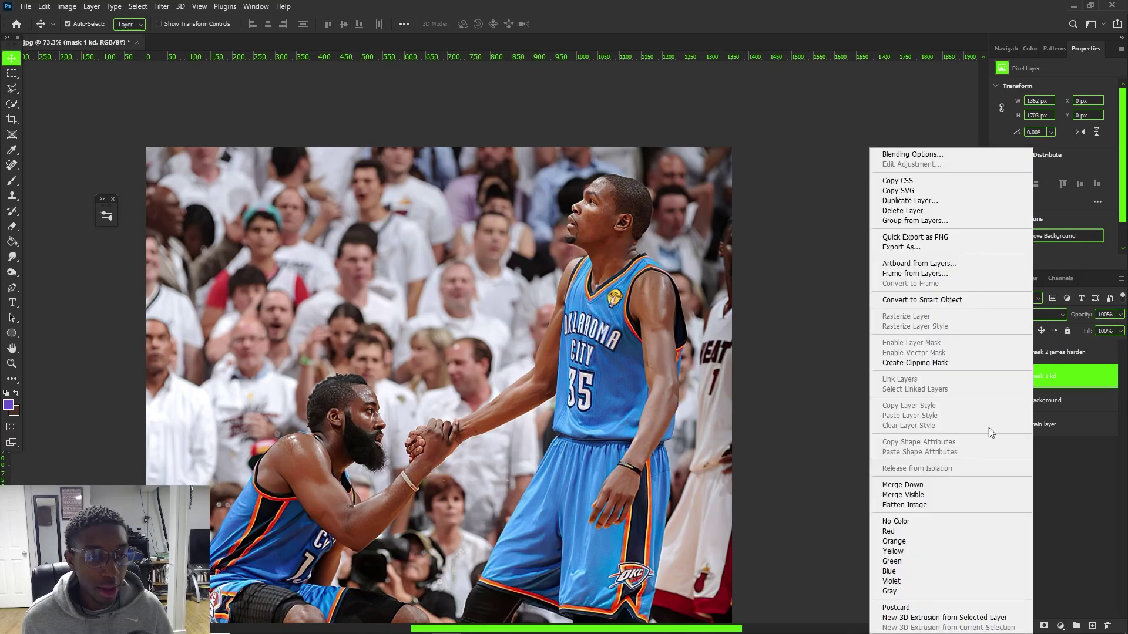
left_click(893, 531)
Color-label the background layer green and the main layer violet
right_click(1052, 399)
left_click(918, 563)
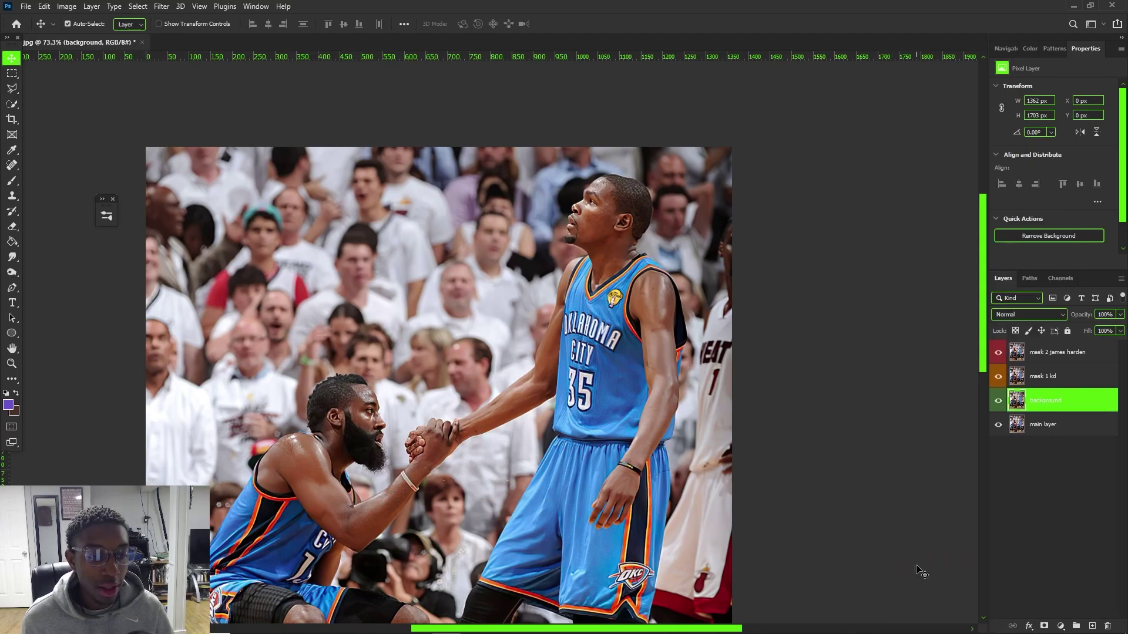
right_click(1044, 423)
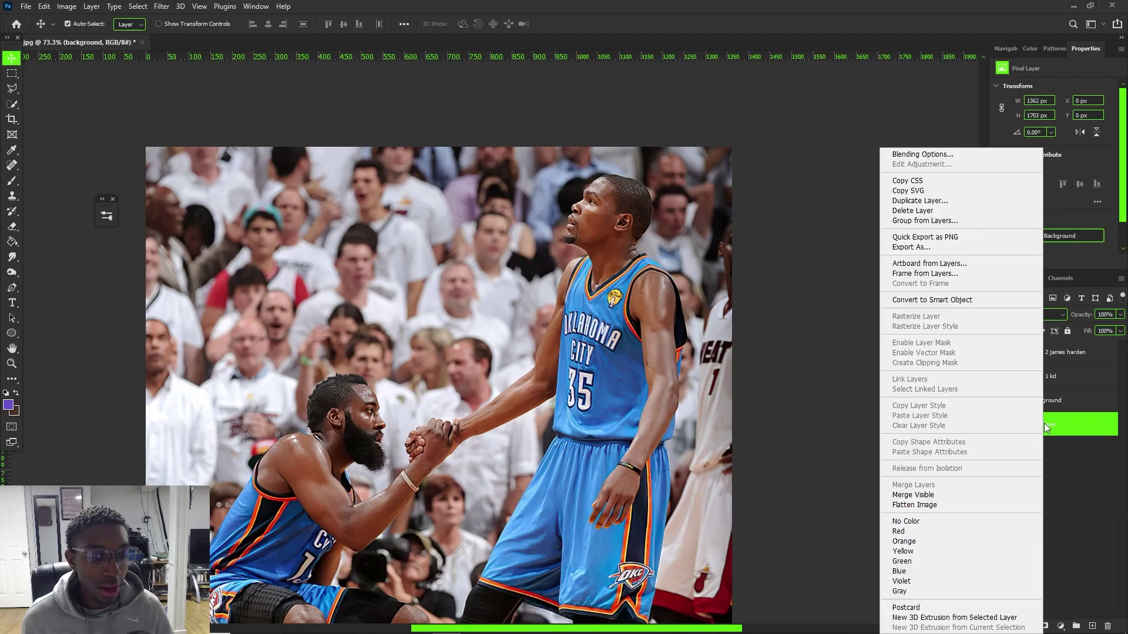
left_click(915, 582)
Make the "mask 2 james harden" layer active
scroll(310, 268, "down", 3)
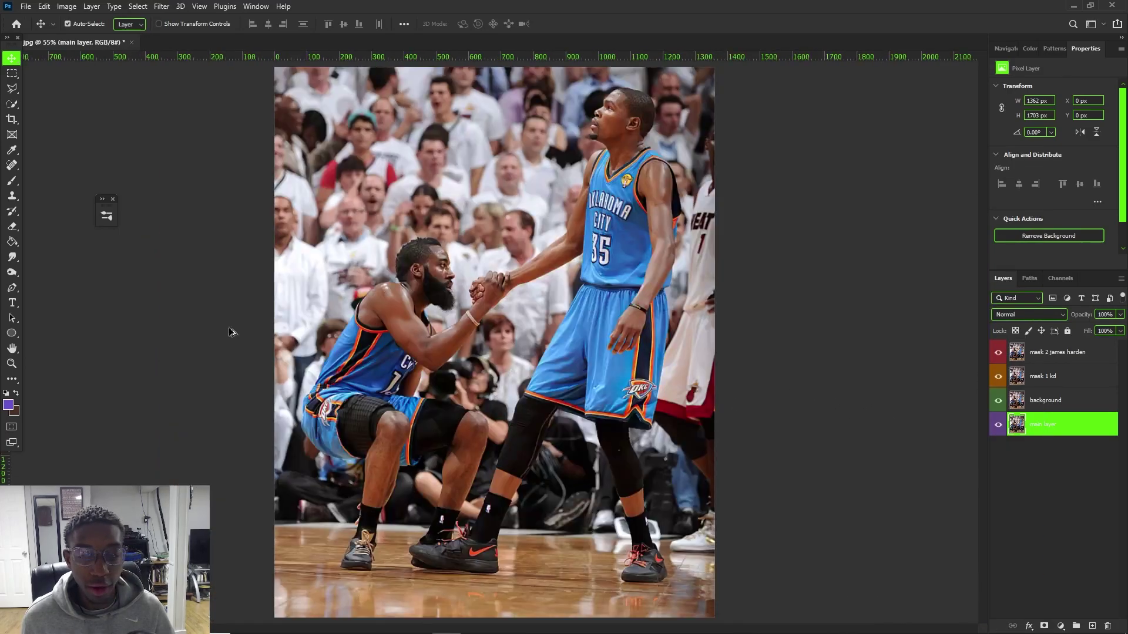
scroll(201, 298, "up", 1)
left_click(1061, 358)
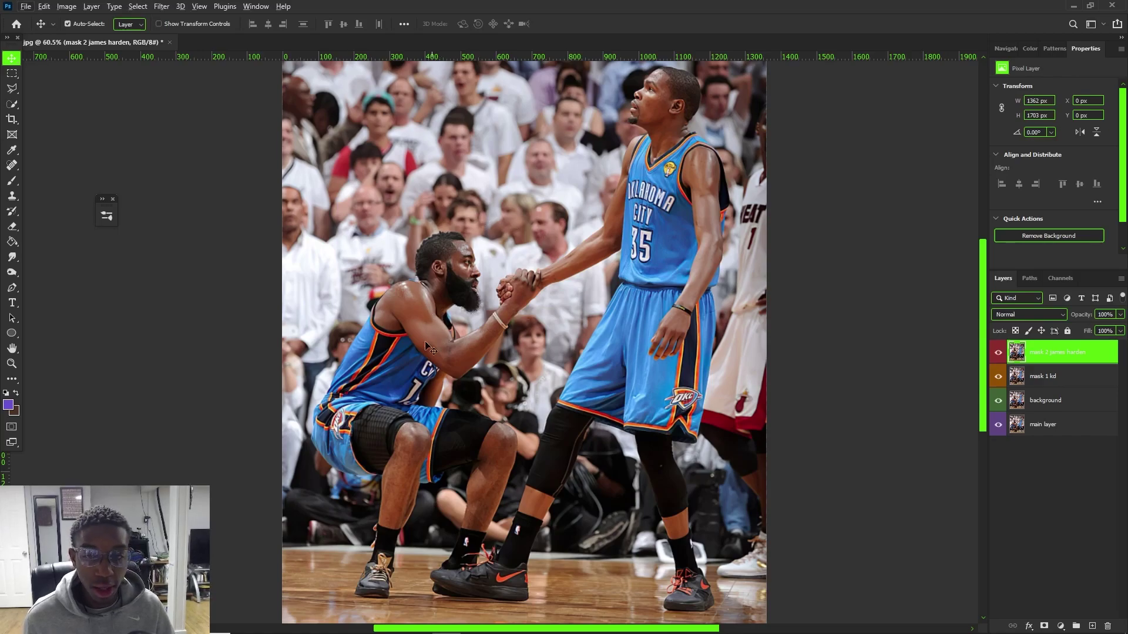
scroll(456, 460, "up", 2)
scroll(455, 336, "down", 1)
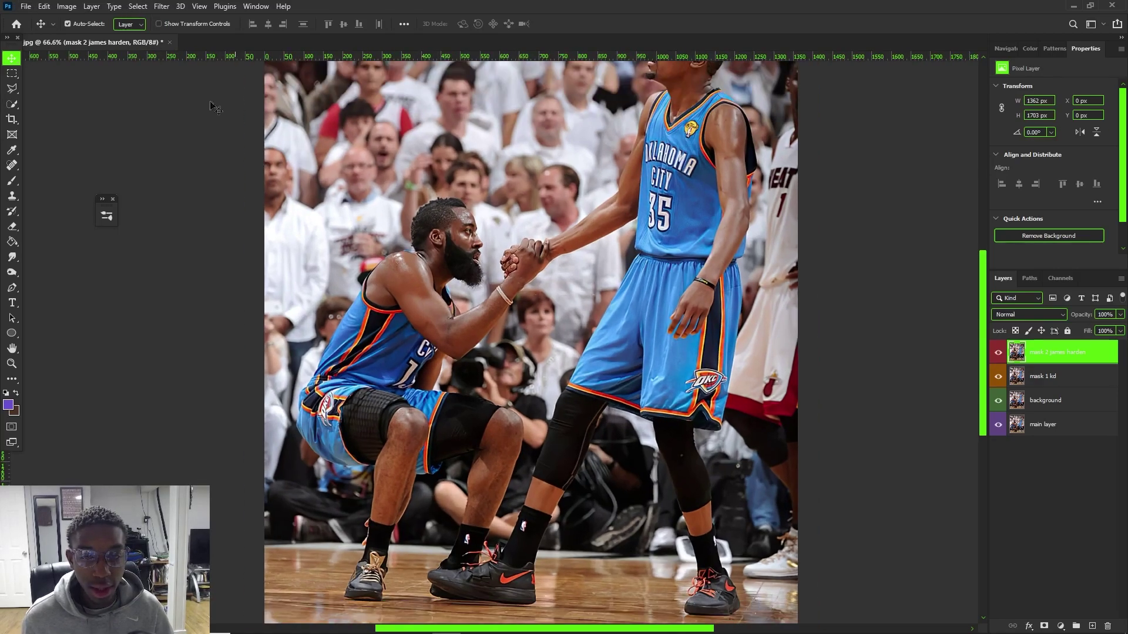
scroll(513, 228, "down", 2)
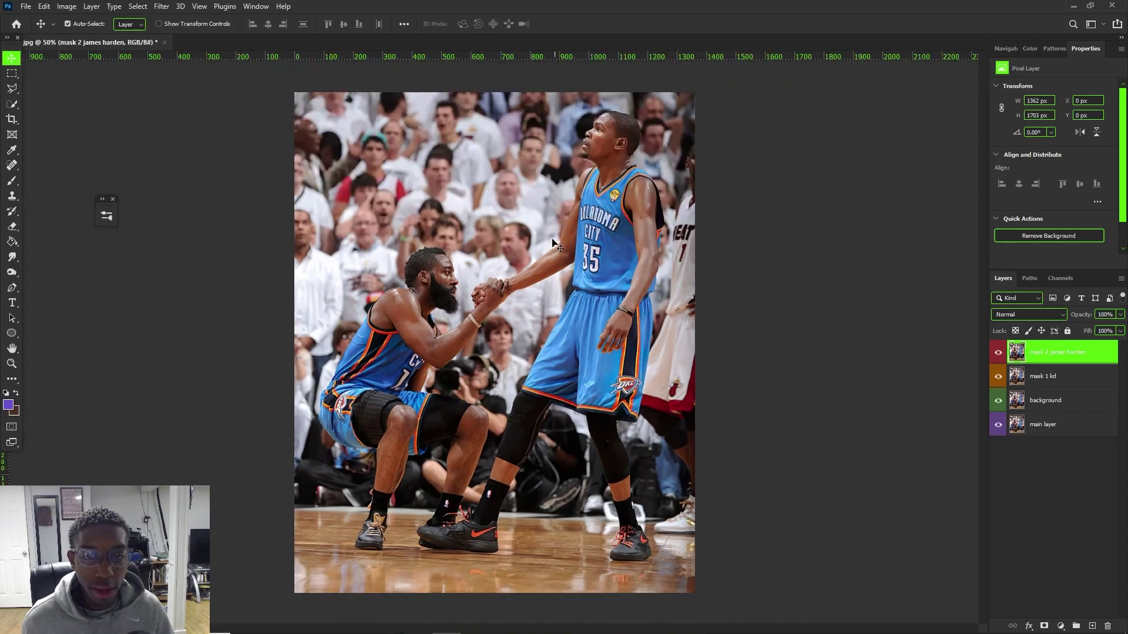
Try an automatic Subject selection of the two players, inspect its outline, and deselect it
left_click(137, 7)
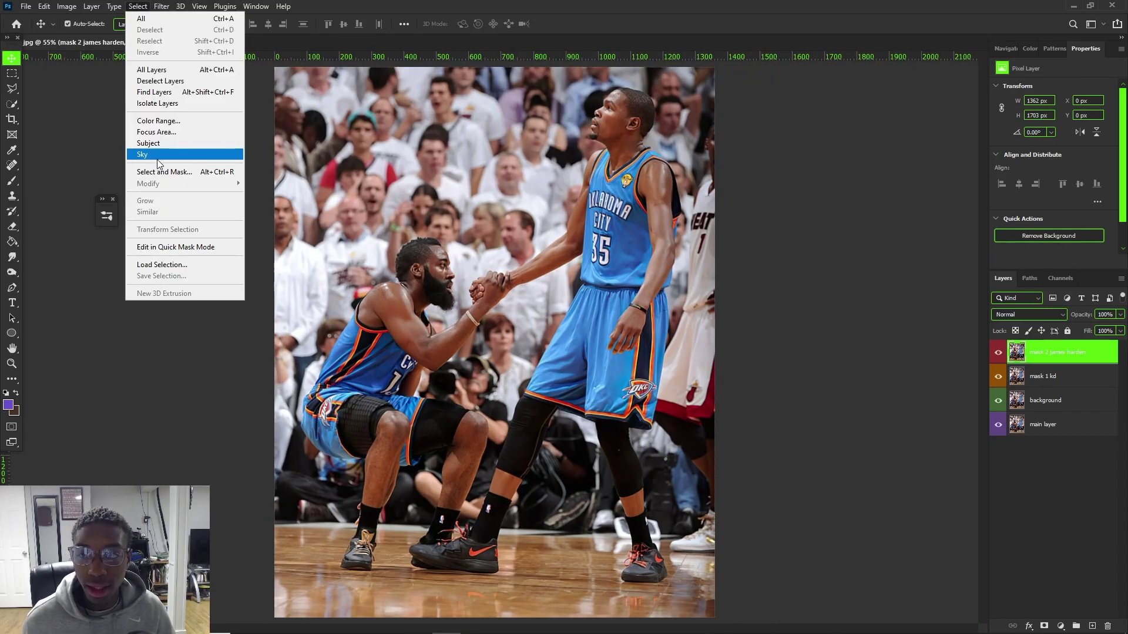
left_click(158, 144)
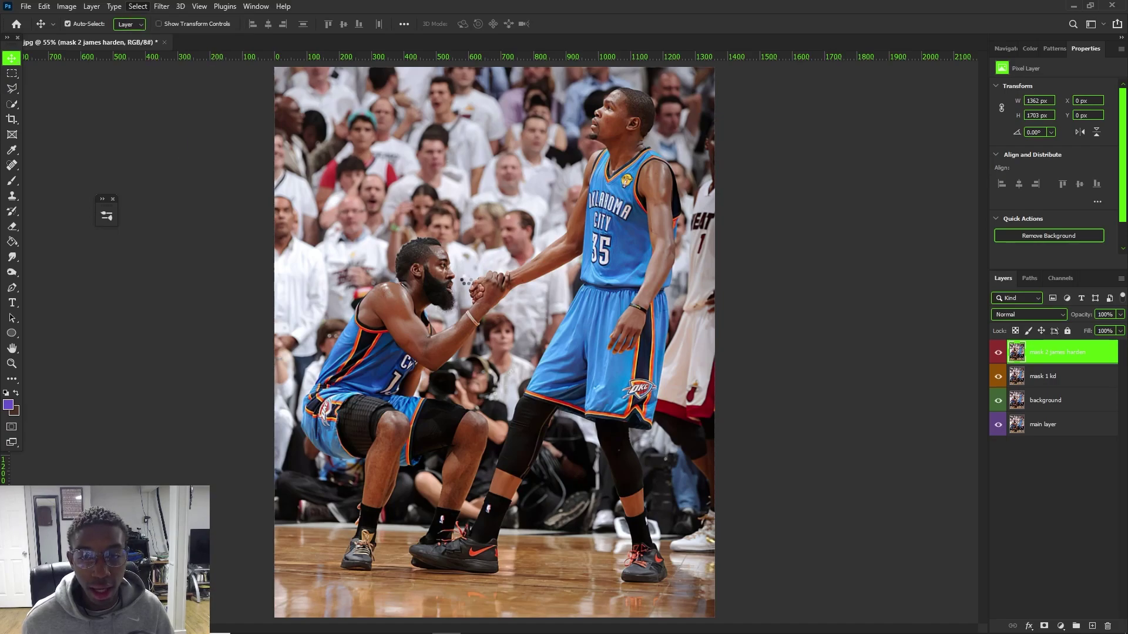
scroll(458, 378, "up", 3)
scroll(458, 378, "down", 3)
scroll(476, 257, "up", 2)
scroll(475, 258, "up", 1)
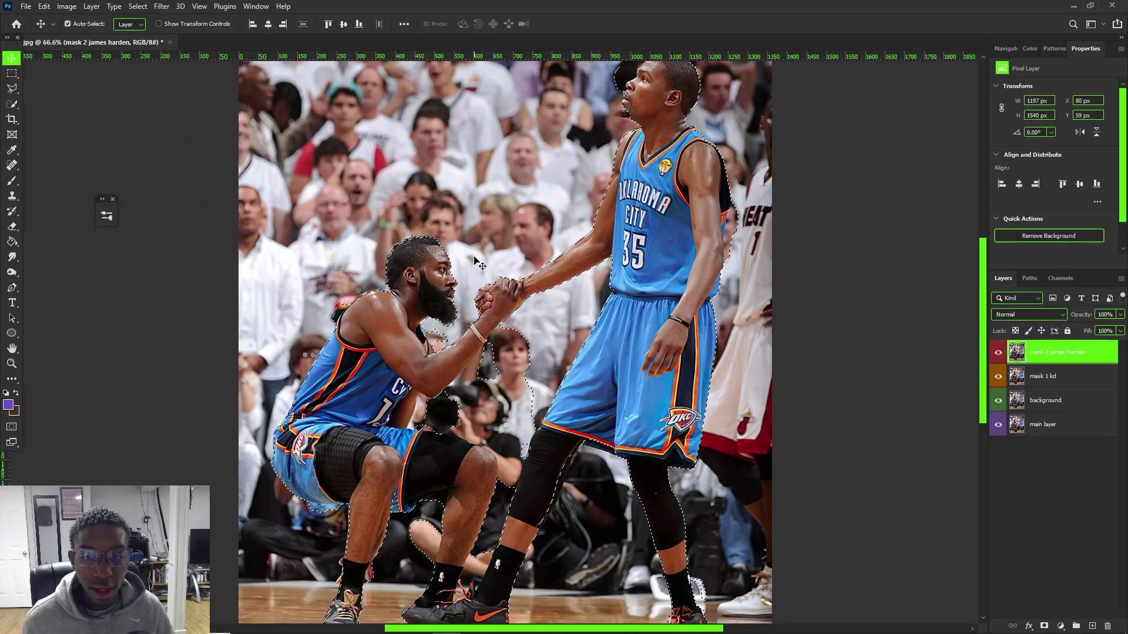
scroll(469, 411, "up", 1)
scroll(468, 505, "down", 1)
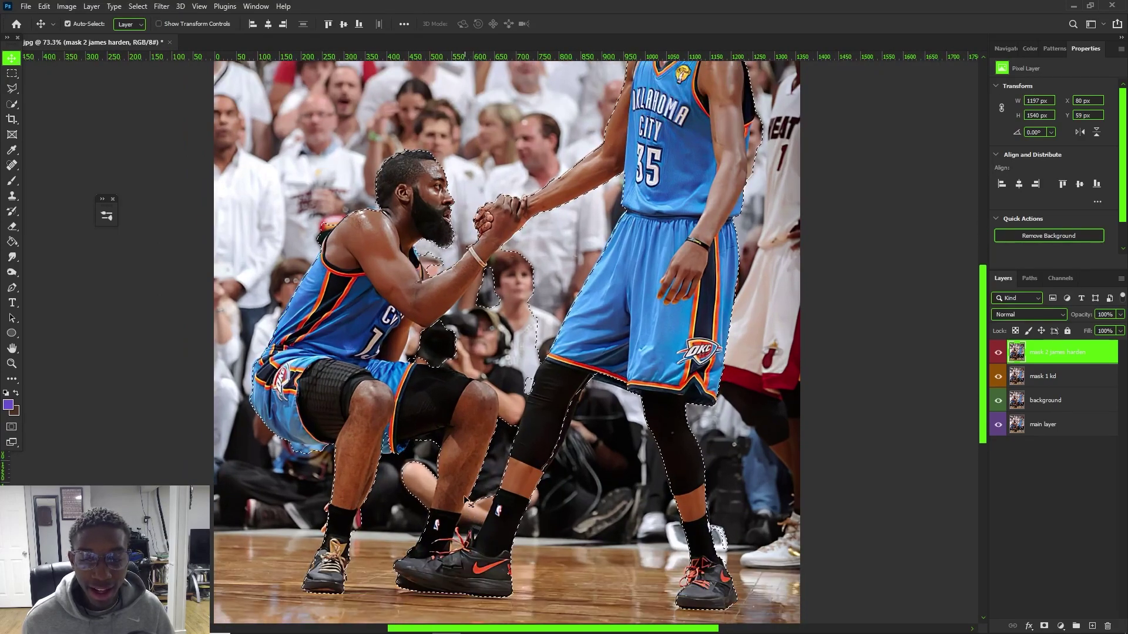
scroll(468, 504, "down", 1)
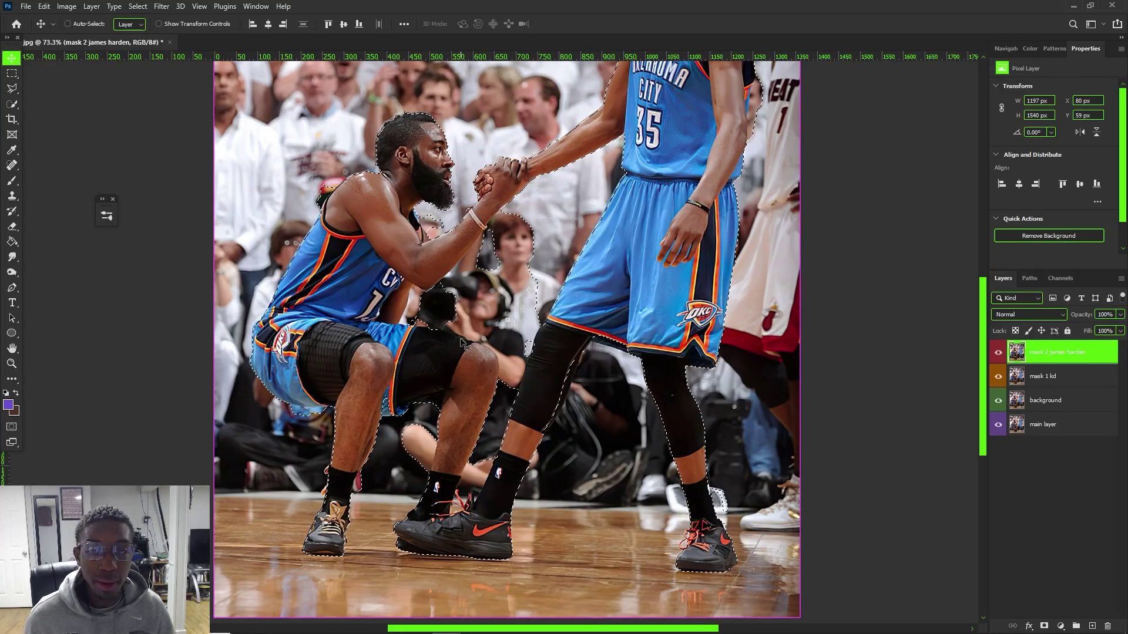
key("ctrl+d")
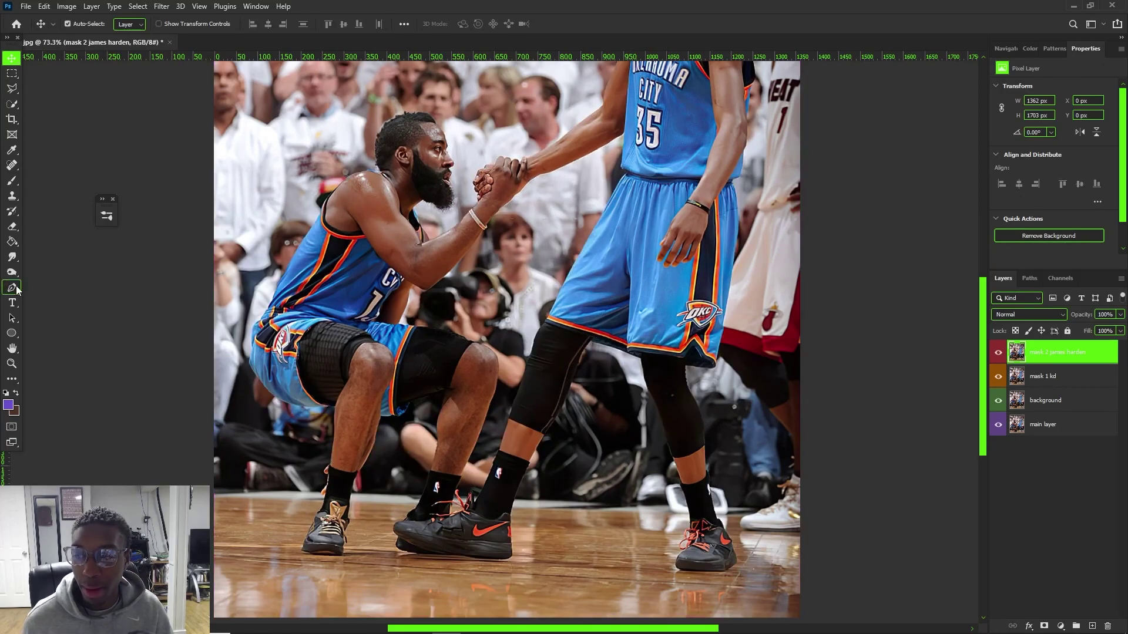
Start a Pen tool path along the crouching player's back and trace the upper edge of his shoulder
left_click(16, 288)
scroll(414, 147, "up", 3)
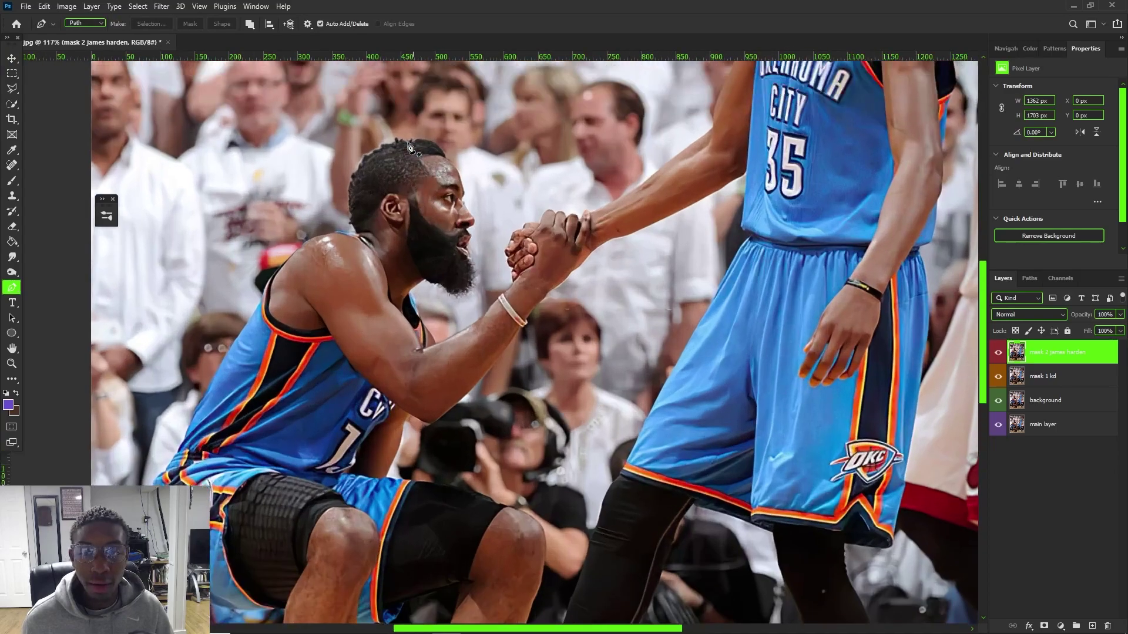
scroll(293, 218, "up", 1)
scroll(341, 238, "up", 5)
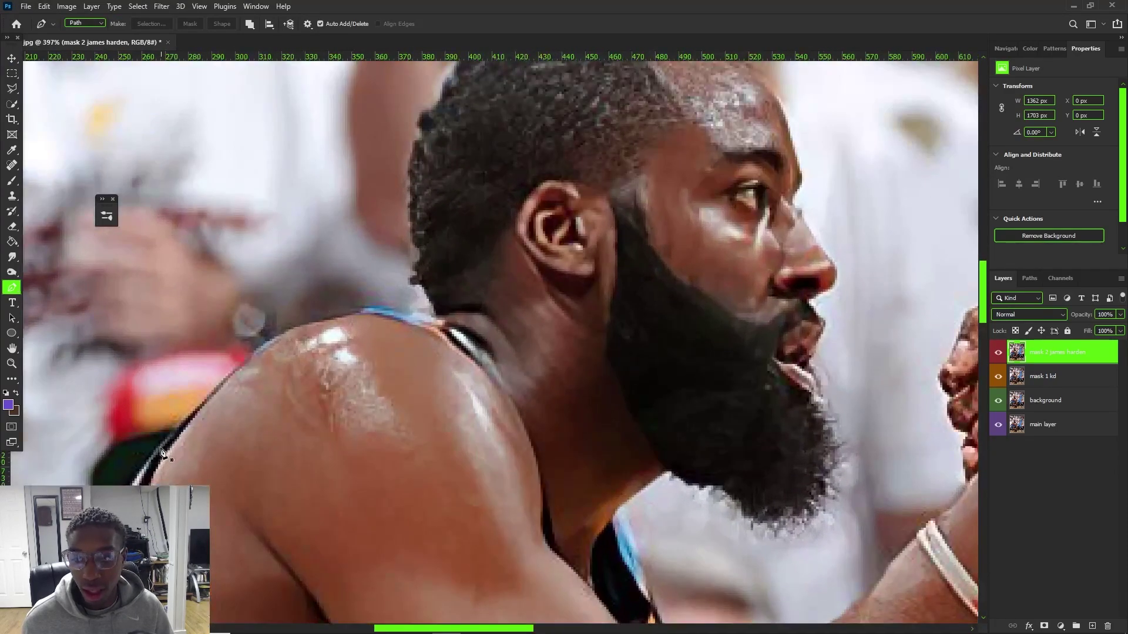
left_click(159, 451)
left_click_drag(213, 390, 323, 321)
key("ctrl+z")
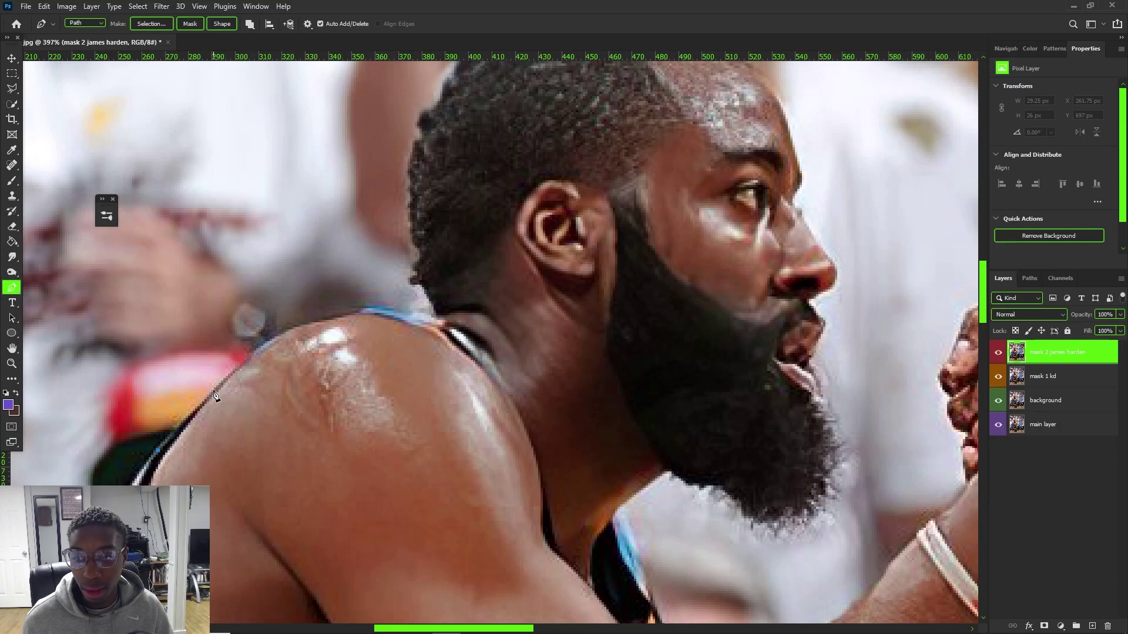
left_click(232, 366)
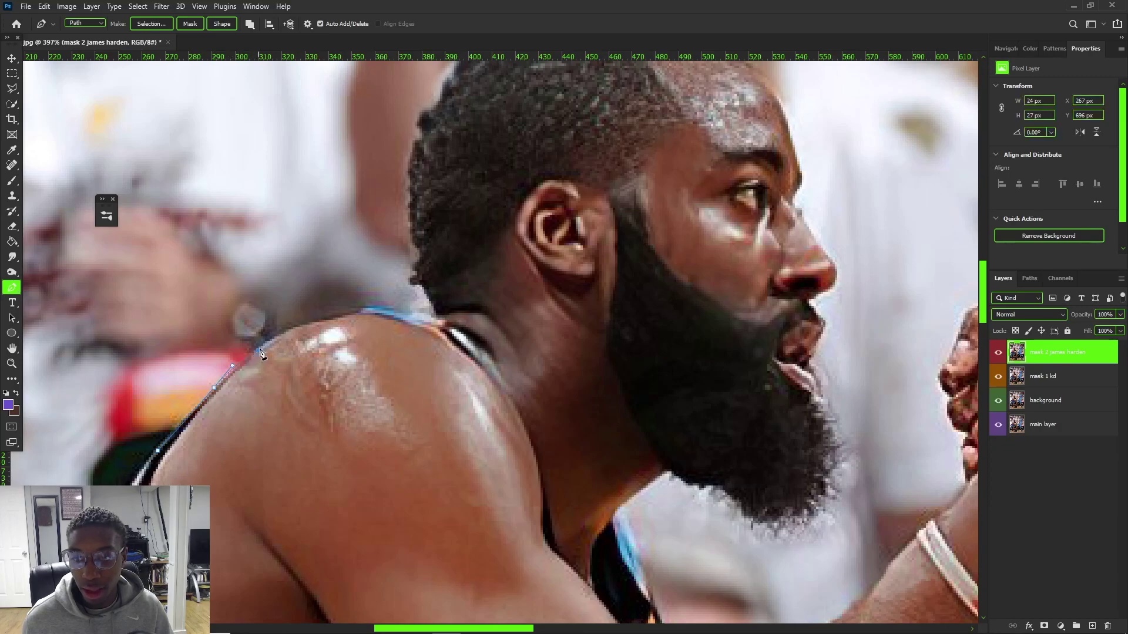
key("ctrl+z")
key("ctrl+z")
left_click_drag(221, 385, 222, 382)
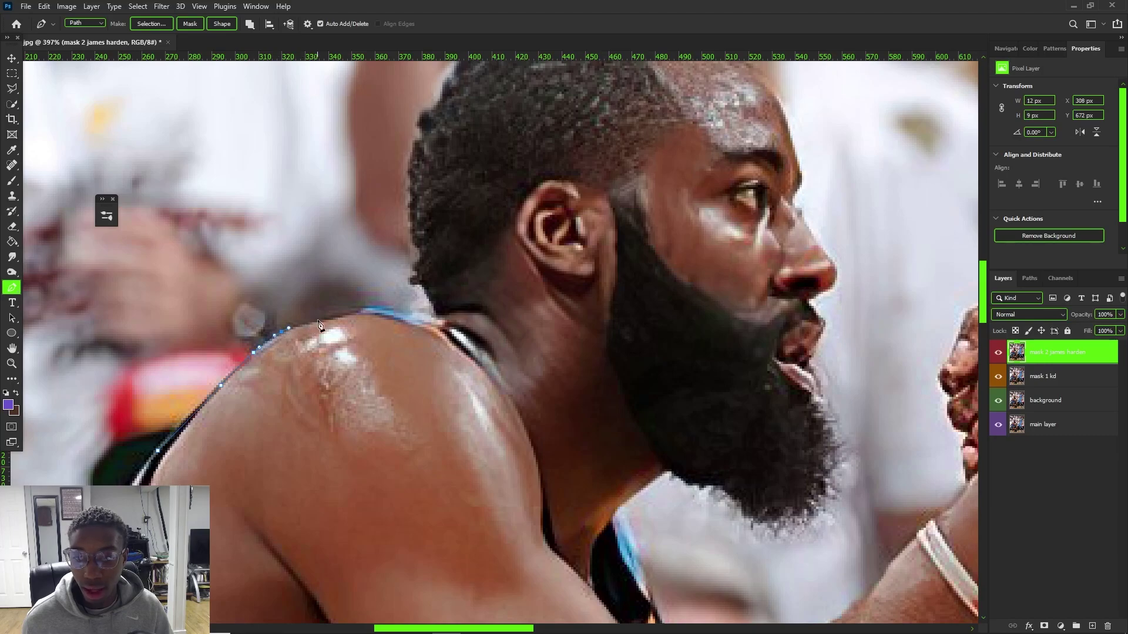
left_click(338, 318)
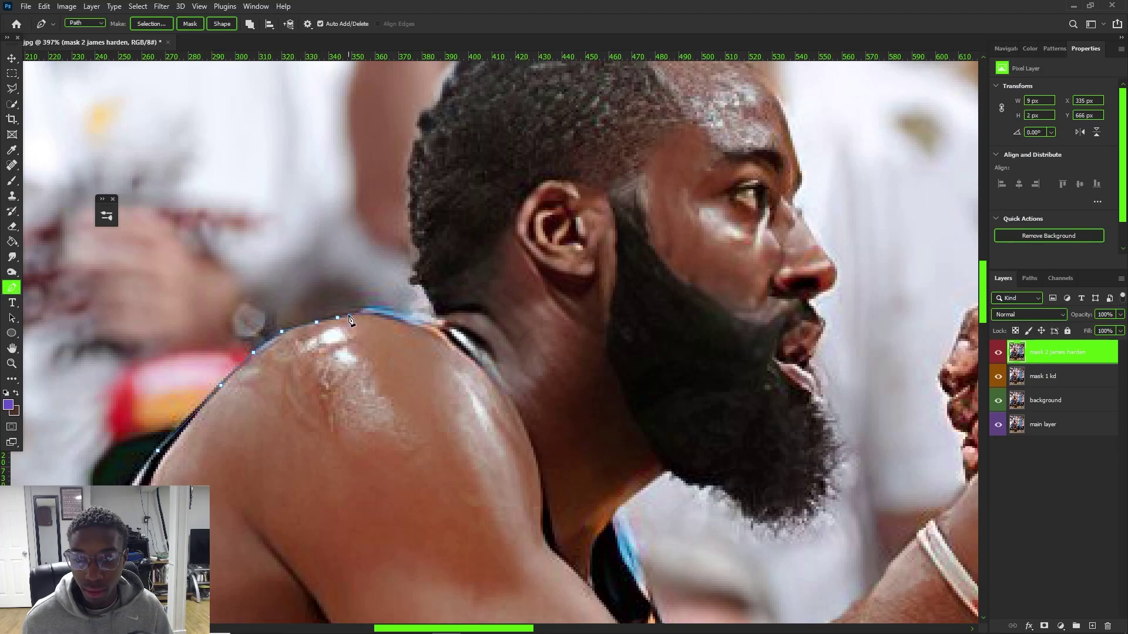
Continue the pen path over the jersey strap on the crouching player's shoulder to the base of his neck
left_click_drag(373, 308, 396, 315)
left_click(397, 310)
left_click(400, 310)
left_click(405, 314)
left_click(414, 317)
left_click(423, 320)
left_click(431, 321)
left_click(436, 322)
left_click(435, 318)
left_click(435, 308)
Trace the nape and the back of the crouching player's hair with closely spaced path points
left_click(412, 286)
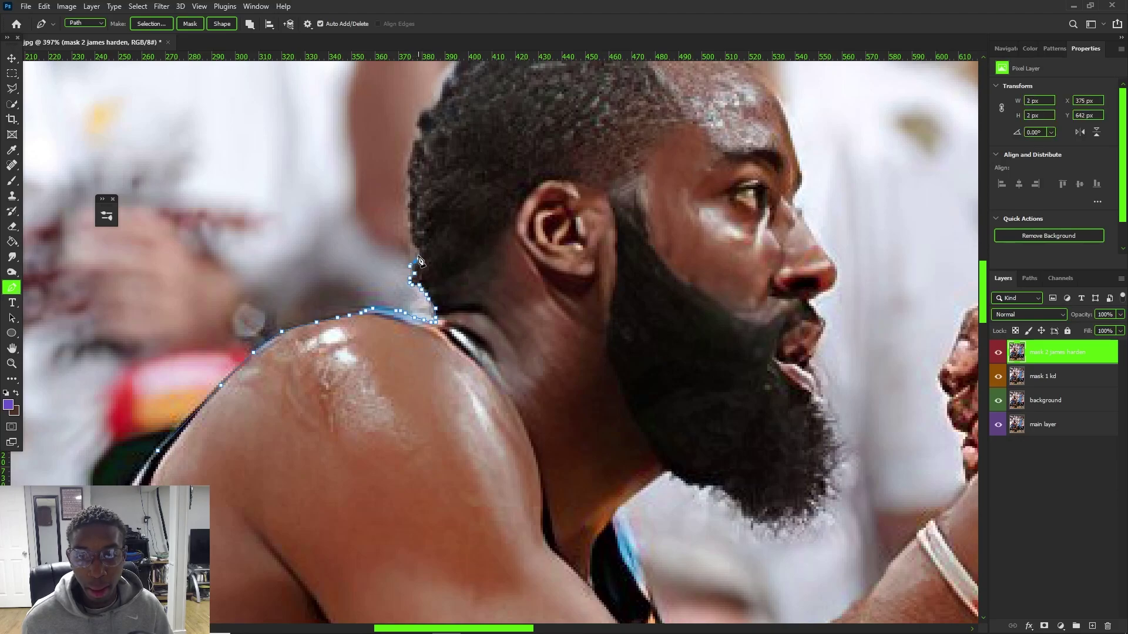
left_click(410, 197)
left_click(408, 176)
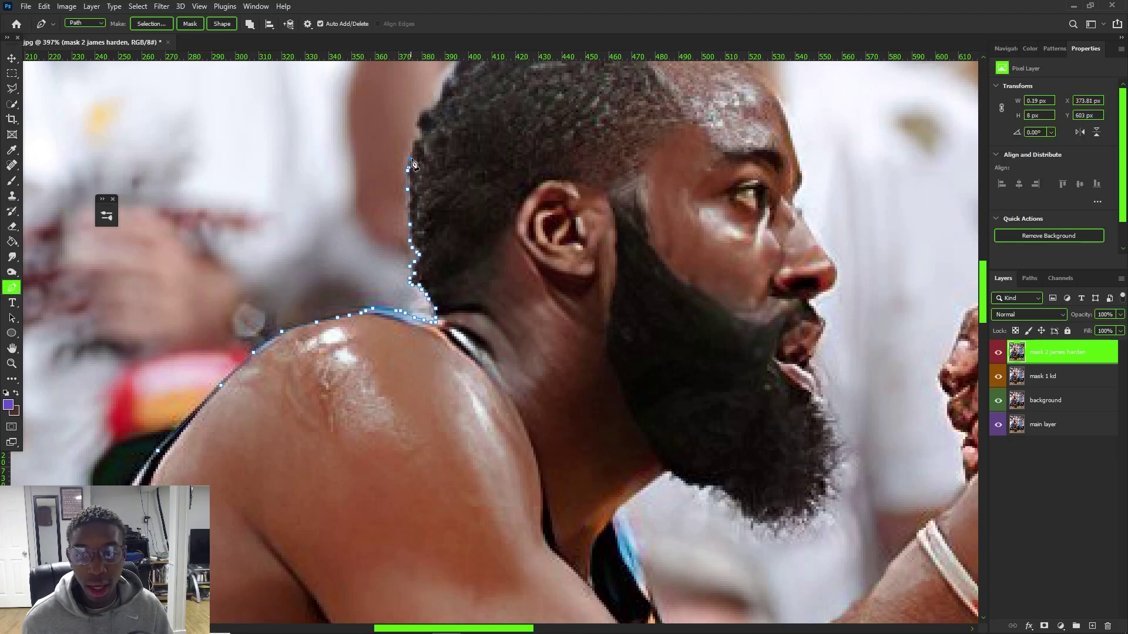
left_click(408, 159)
left_click(411, 145)
left_click(415, 141)
left_click(420, 138)
left_click(420, 133)
left_click(415, 125)
left_click(417, 118)
left_click(421, 117)
left_click(424, 115)
left_click(427, 111)
left_click(436, 98)
left_click(445, 94)
Continue the path up the rear curve of the crouching player's head toward the crown
scroll(453, 96, "up", 3)
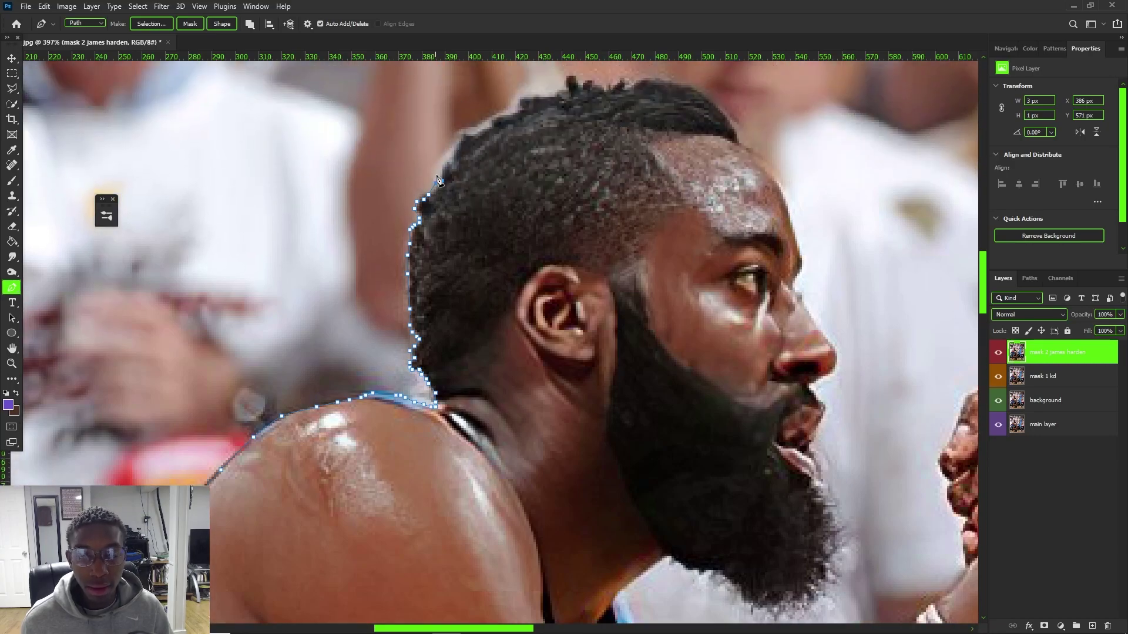
left_click(450, 154)
left_click(454, 138)
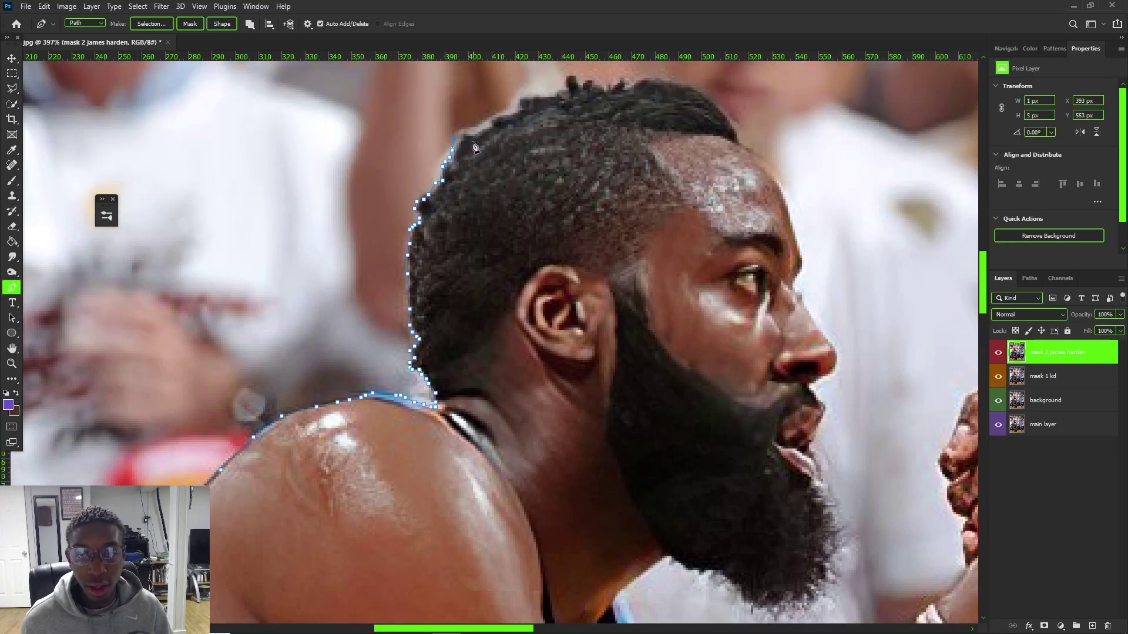
left_click(466, 131)
left_click(471, 132)
left_click(480, 132)
left_click(489, 125)
left_click(494, 117)
left_click(501, 115)
left_click(515, 110)
left_click(517, 96)
Outline the uneven hair tufts on top of the crouching player's head with small path segments
left_click(543, 94)
left_click(555, 94)
left_click(562, 89)
left_click(567, 74)
left_click(575, 73)
left_click(580, 87)
left_click(586, 78)
left_click(594, 77)
left_click(600, 89)
left_click(607, 87)
left_click(615, 82)
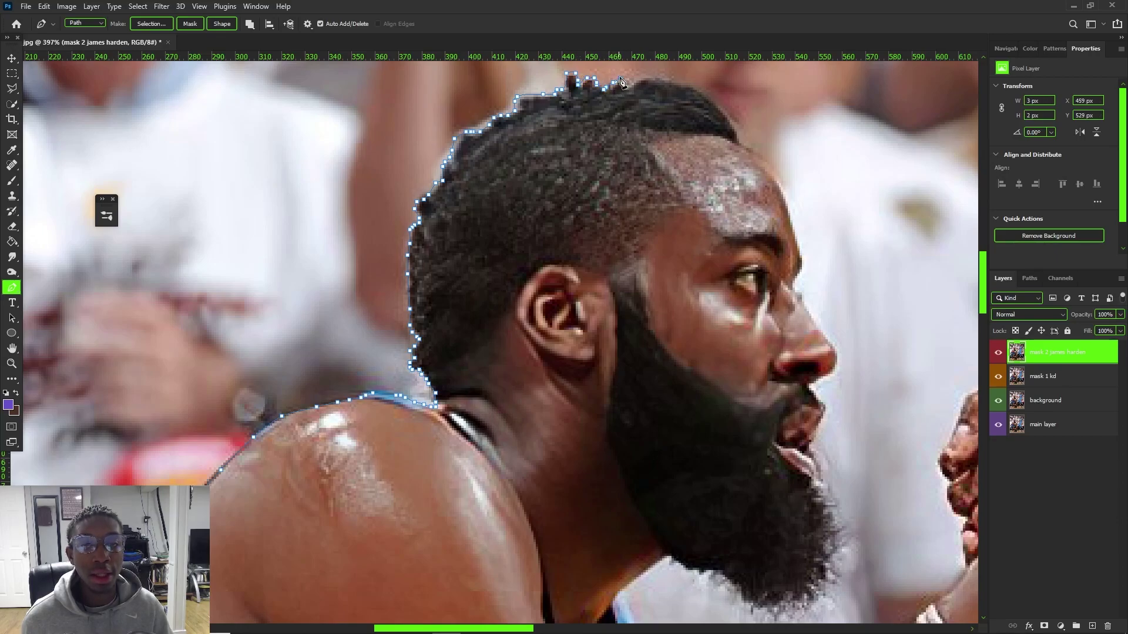
Trace the front of the crouching player's hair down to the start of his forehead
left_click(645, 77)
left_click(672, 82)
left_click(680, 86)
left_click(693, 89)
left_click(704, 98)
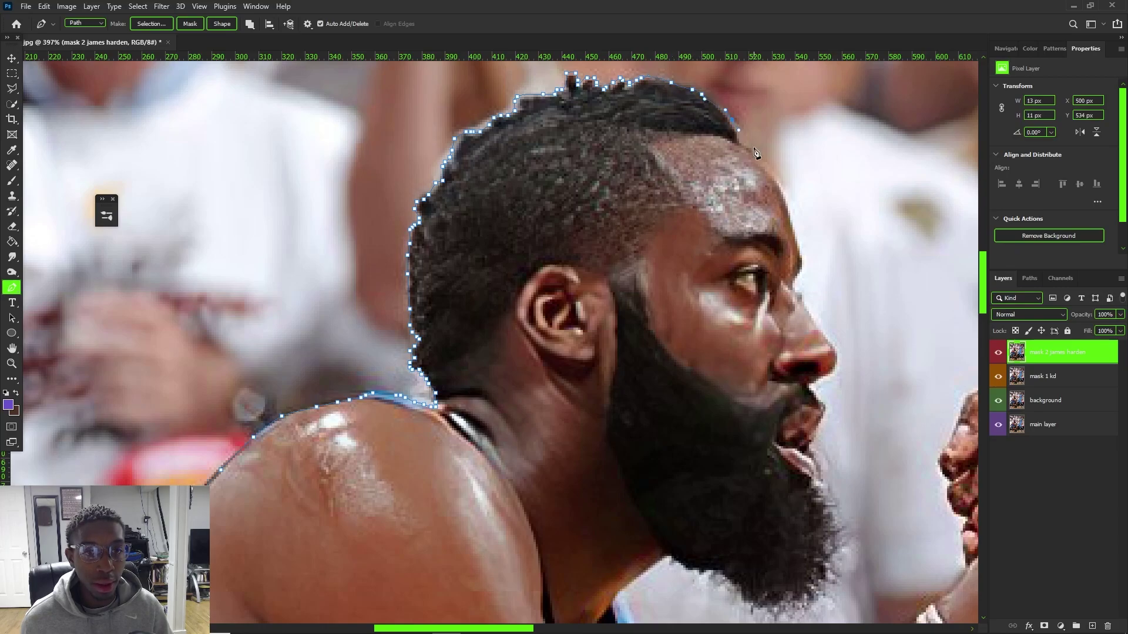
left_click(739, 142)
left_click(746, 152)
left_click(750, 154)
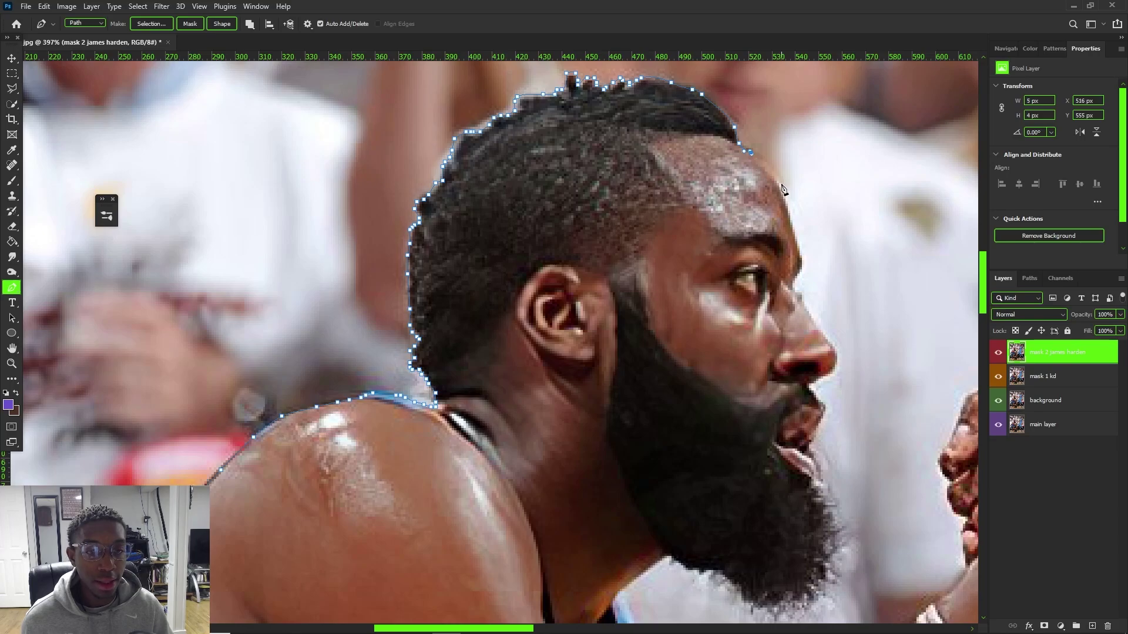
Trace the crouching player's forehead and brow with curved path segments down to the bridge of his nose
left_click_drag(779, 188, 784, 194)
left_click(797, 244)
left_click_drag(800, 267, 806, 310)
left_click(793, 289)
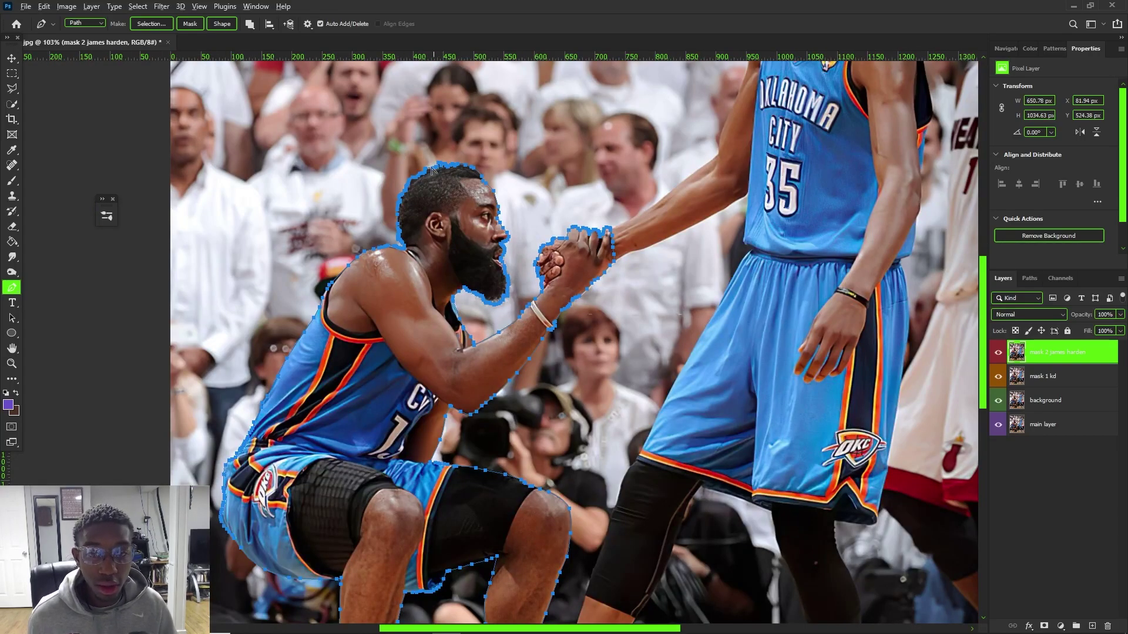
Undo the last path points at the crouching player's back shoulder and close the outline again
scroll(417, 176, "down", 2)
scroll(415, 184, "down", 2)
scroll(376, 177, "up", 3)
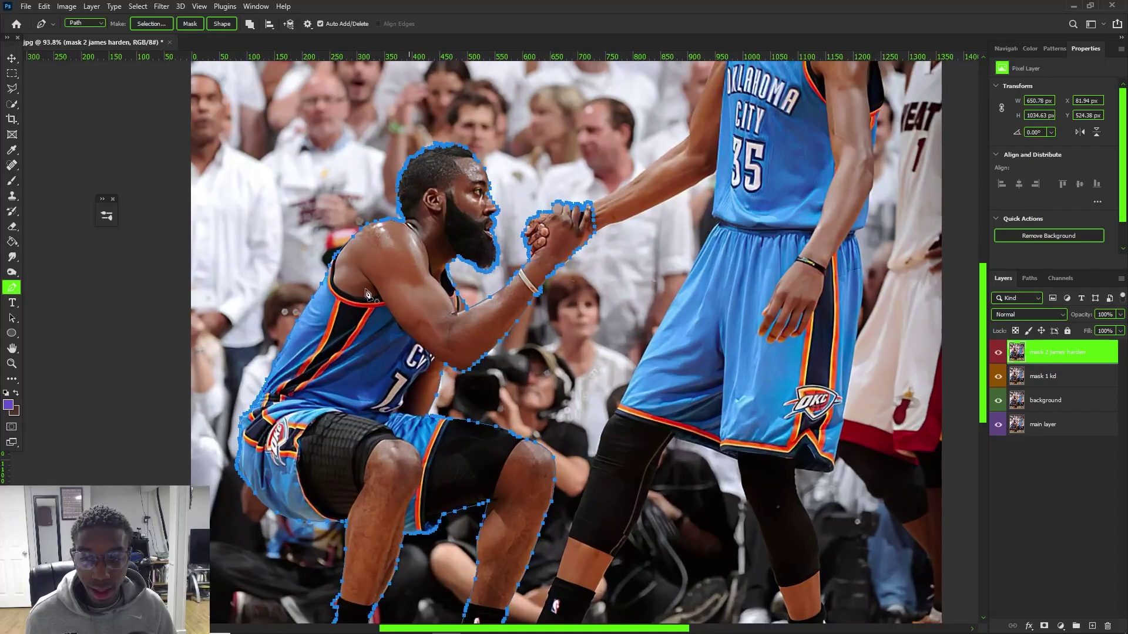
scroll(331, 288, "up", 3)
key("ctrl+z")
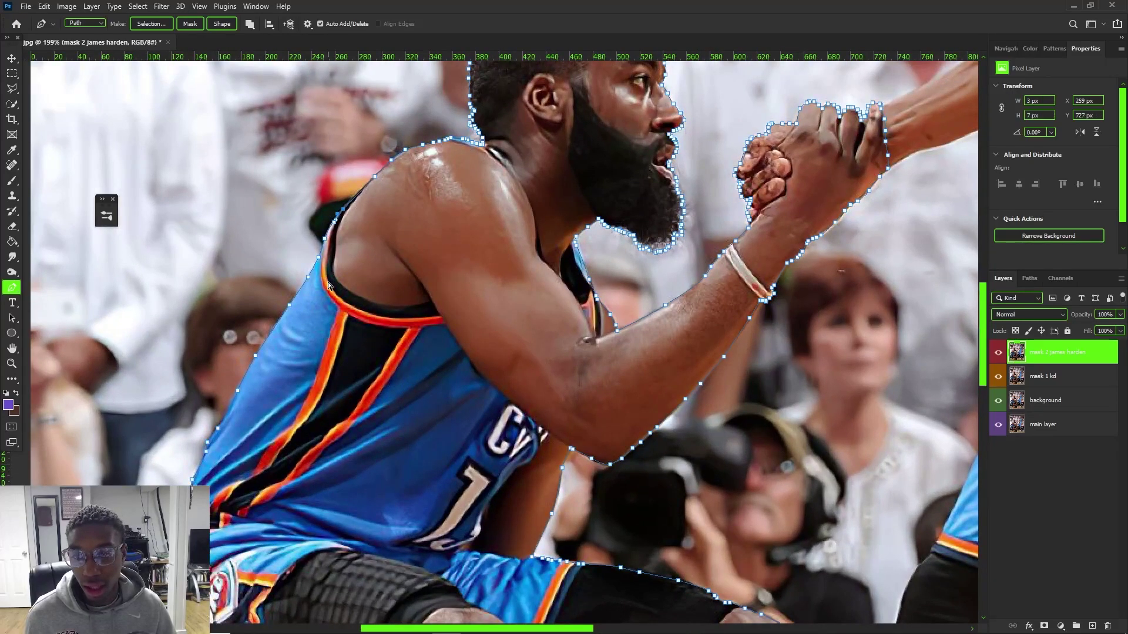
key("ctrl+z")
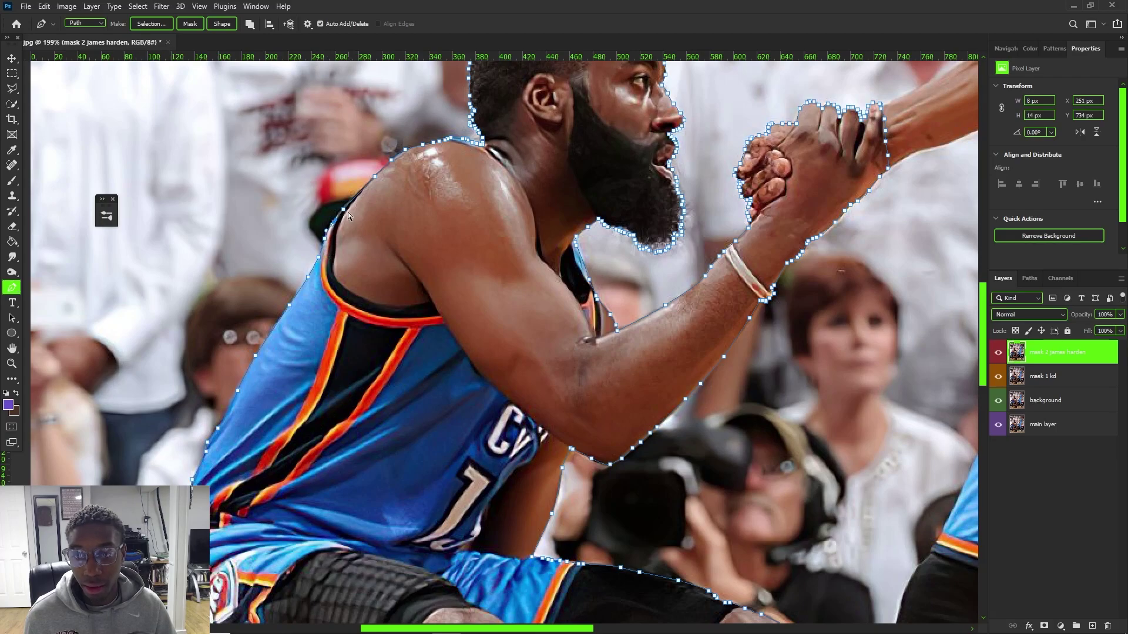
left_click(353, 236, "ctrl")
scroll(371, 213, "down", 3)
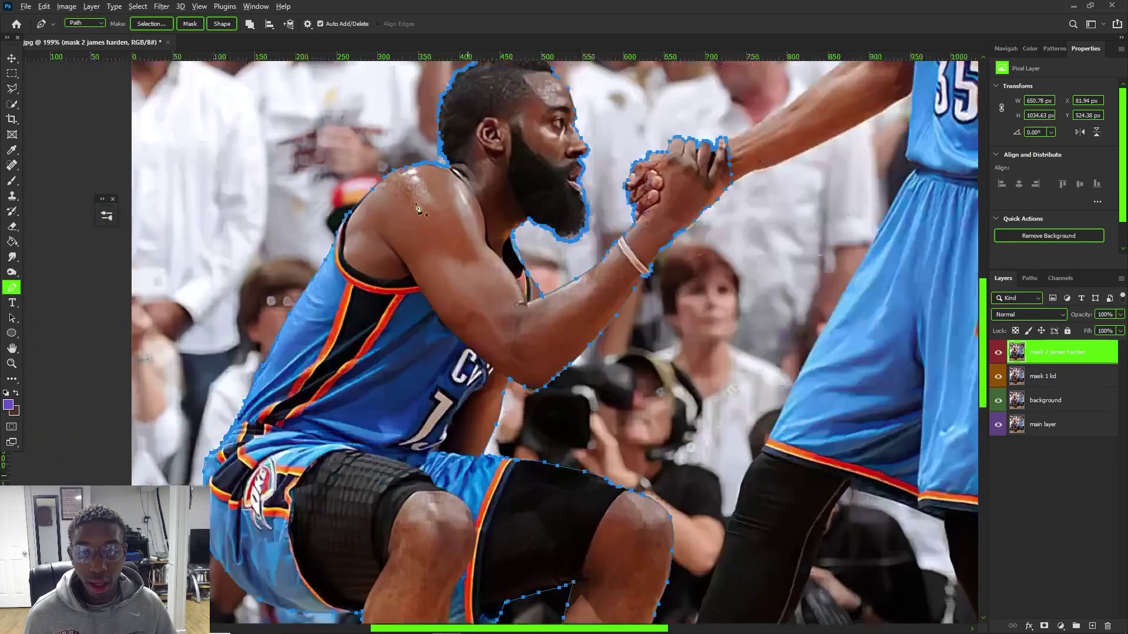
Convert the path to a new anti-aliased selection with a 0-pixel feather radius, and check the path operation options
right_click(468, 224)
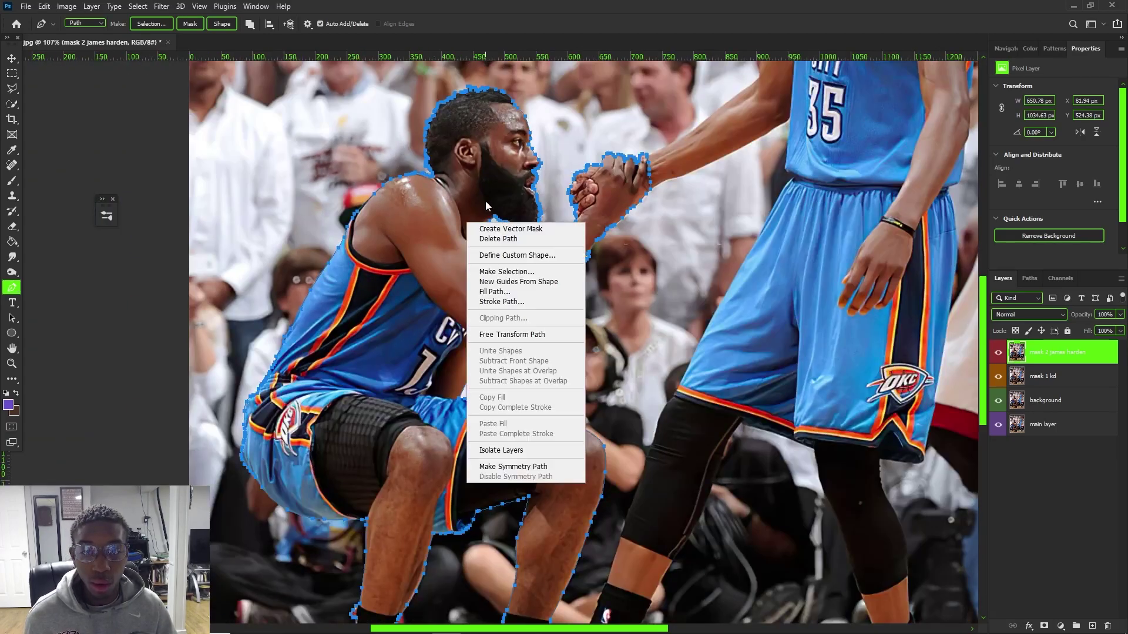
left_click(518, 271)
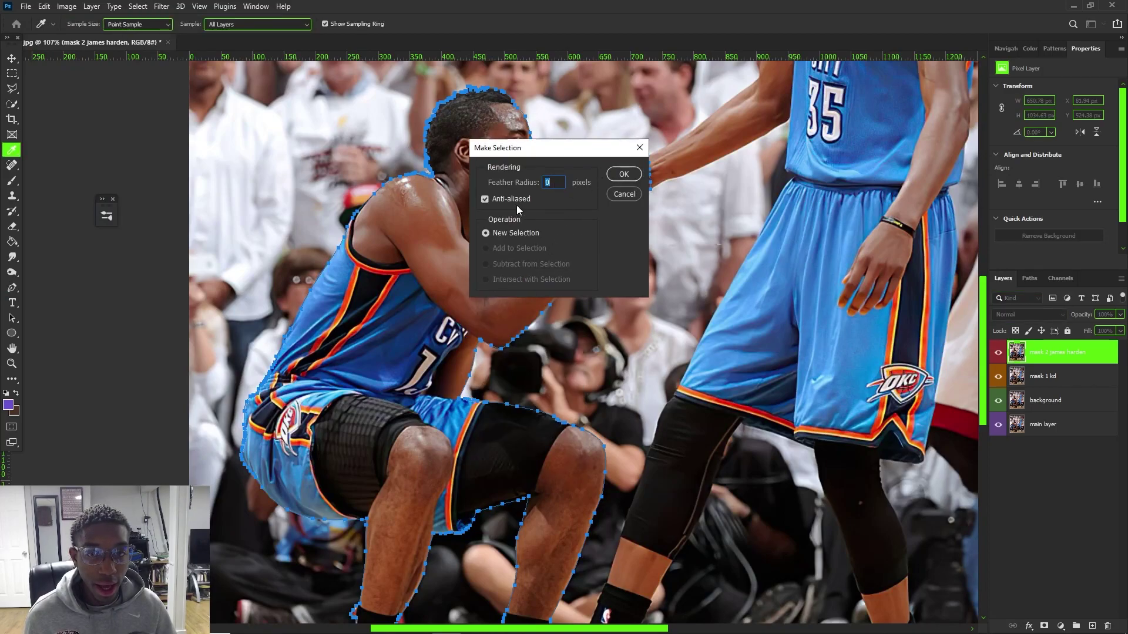
left_click(624, 174)
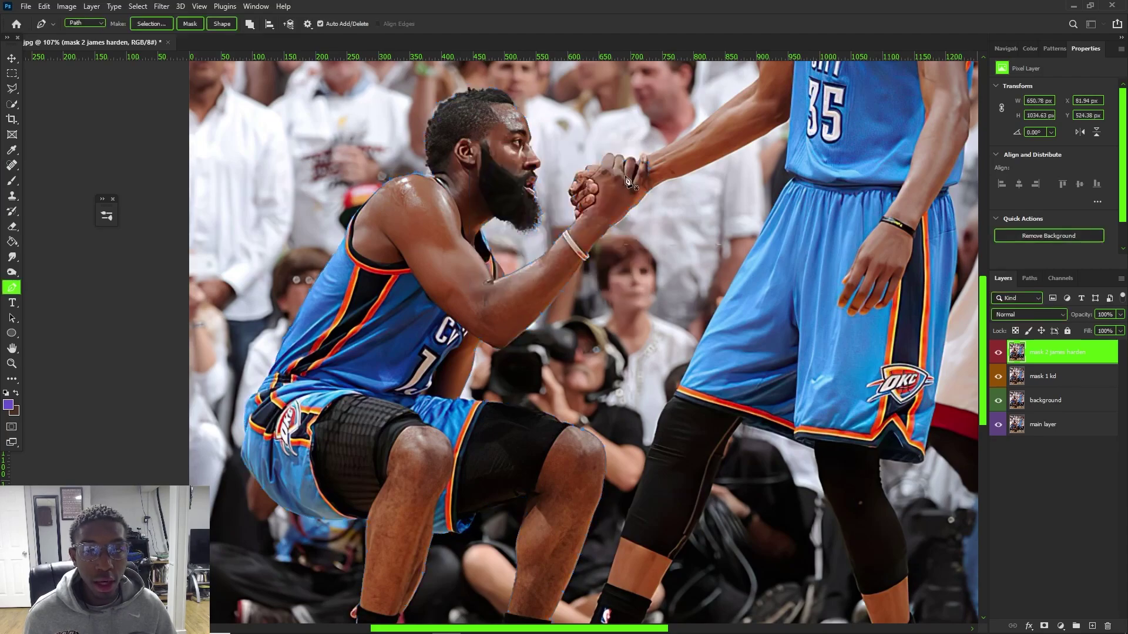
scroll(432, 193, "down", 3)
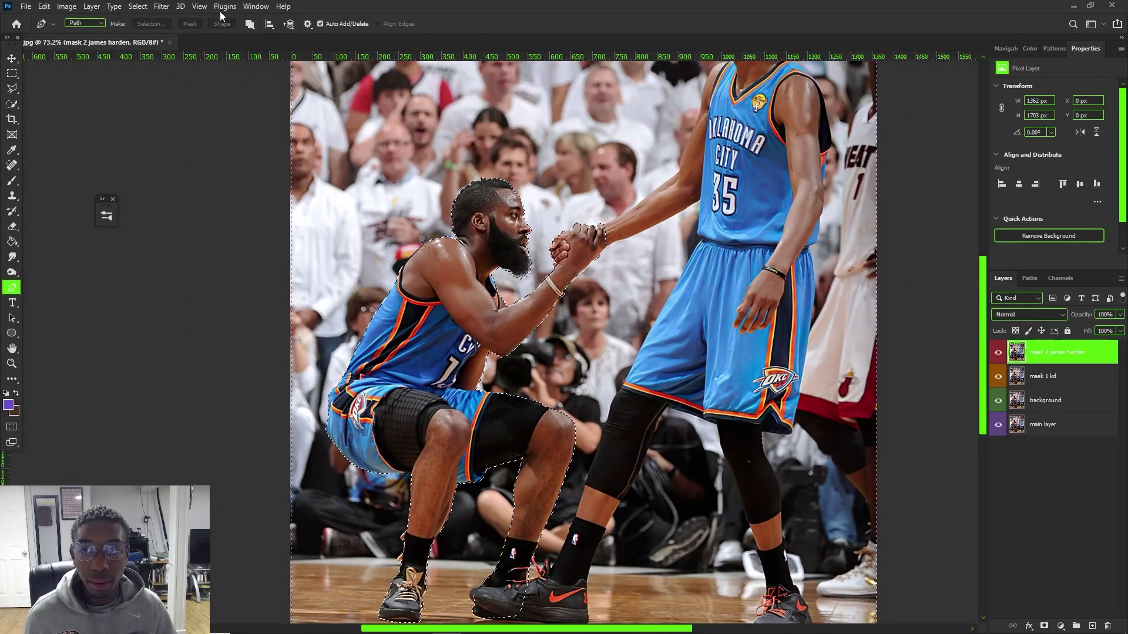
scroll(508, 357, "up", 2)
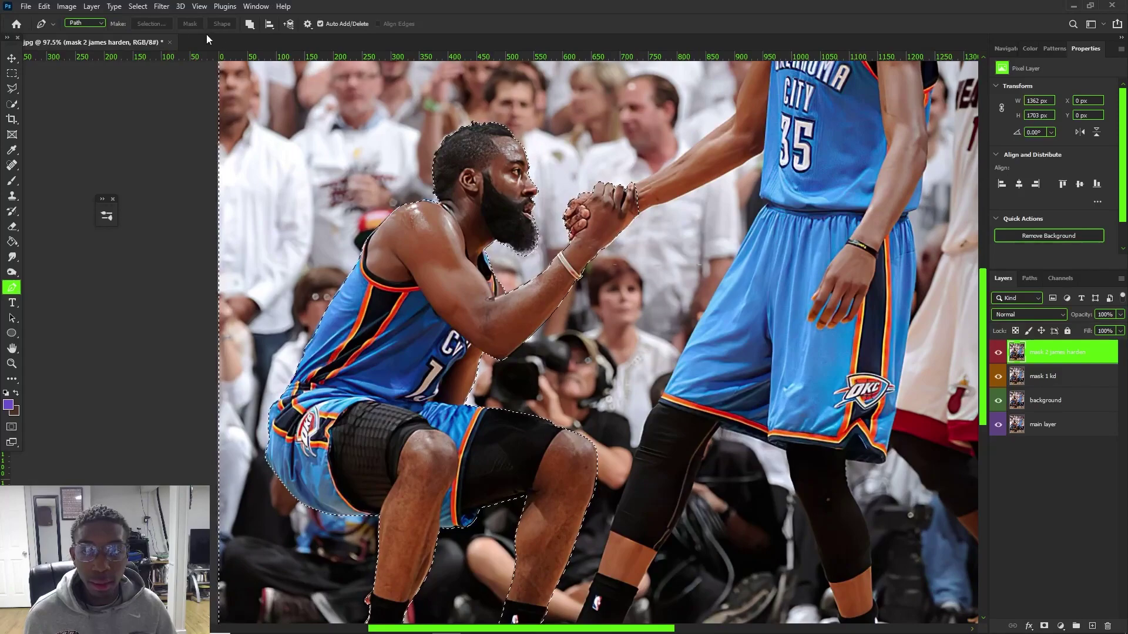
left_click(250, 24)
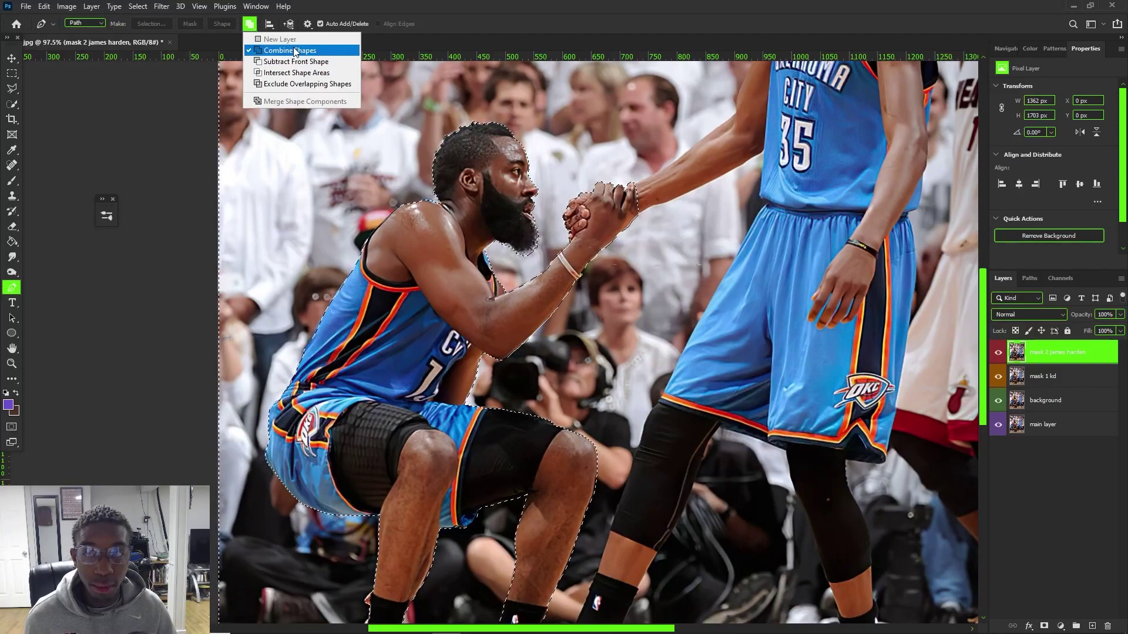
left_click(255, 27)
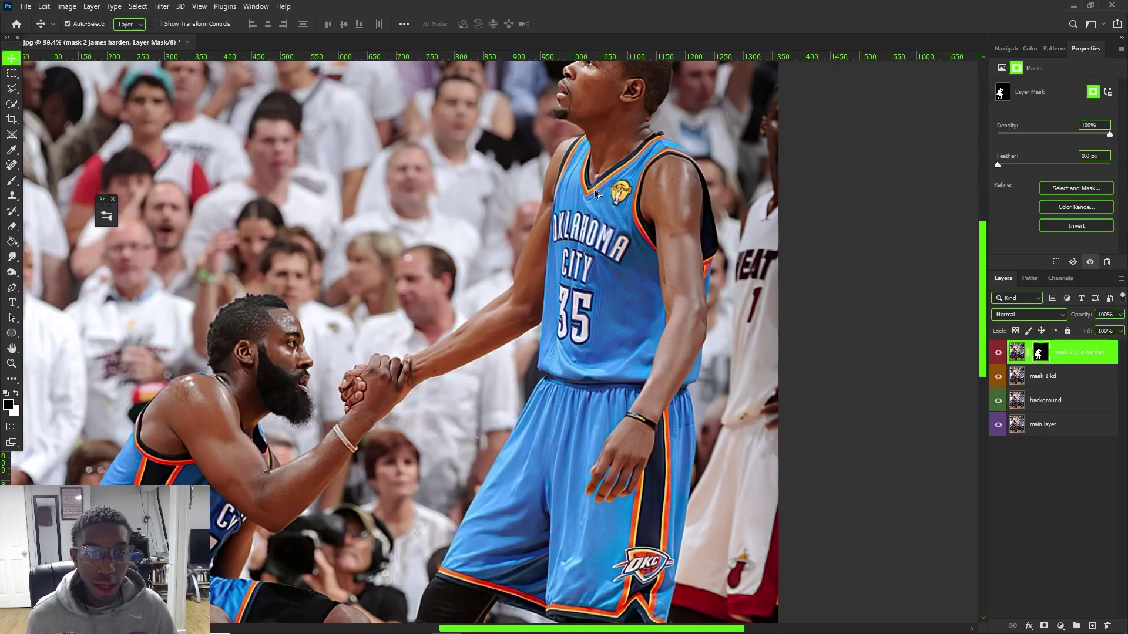
Make the "mask 1 kd" layer active, run an automatic Subject selection, and inspect its outline down to the shoes
scroll(594, 192, "down", 2)
key("p")
scroll(605, 125, "up", 1)
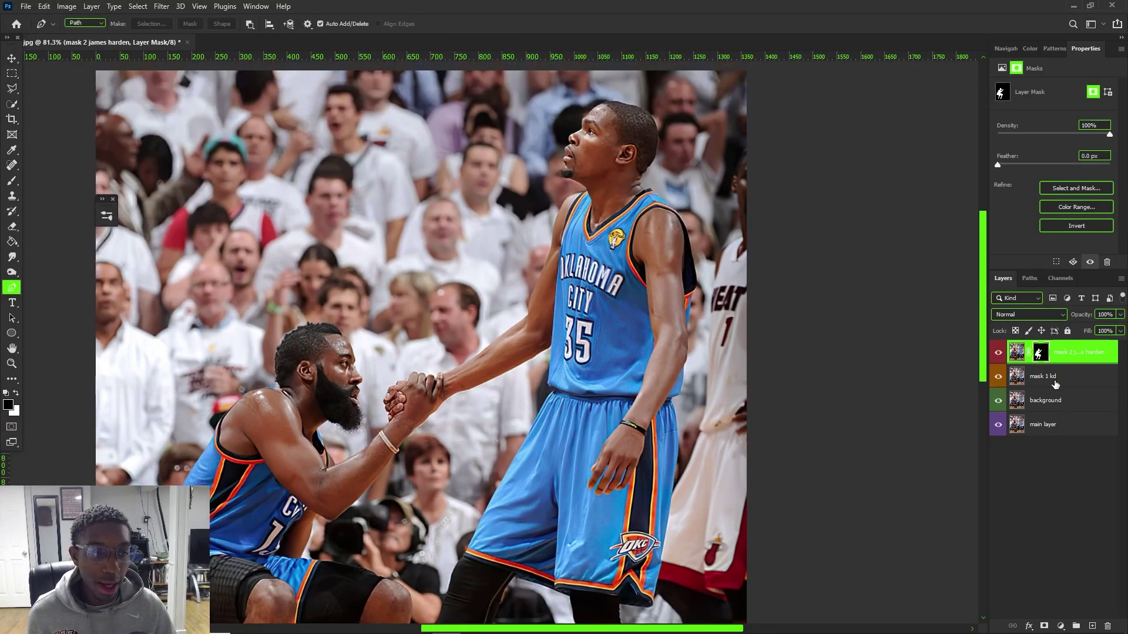
left_click(1045, 377)
left_click(138, 6)
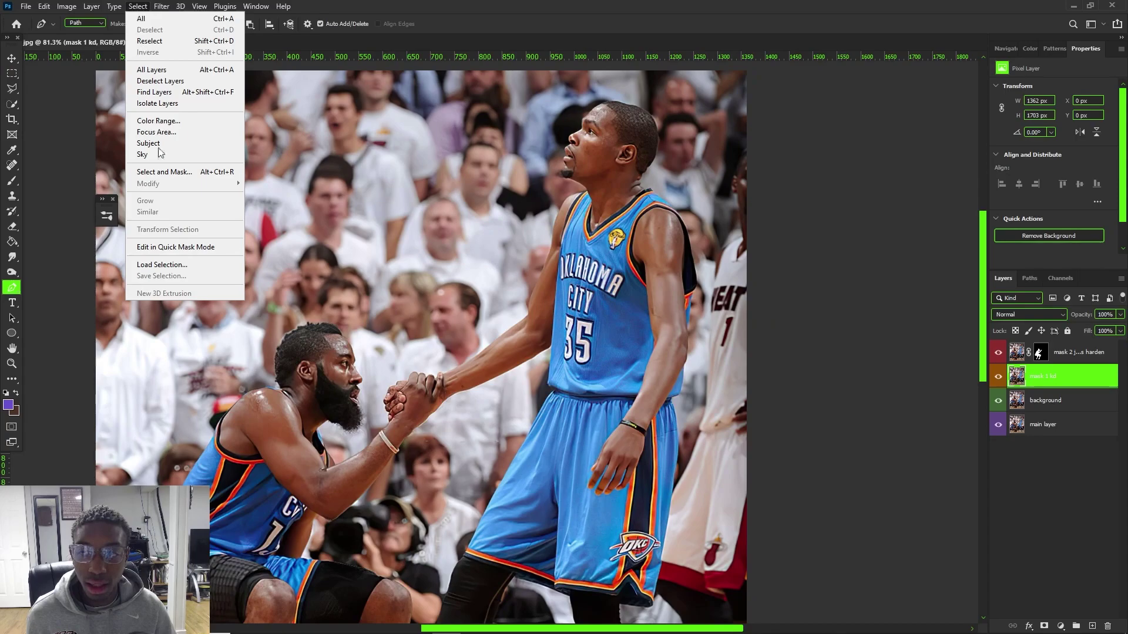
left_click(154, 144)
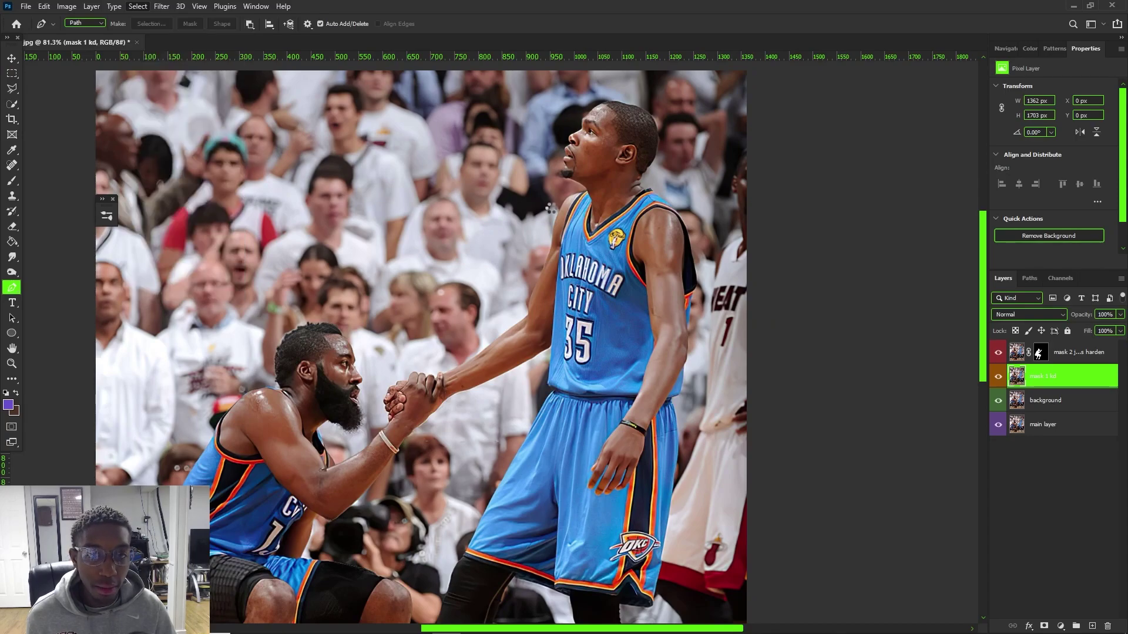
scroll(589, 392, "up", 2)
scroll(579, 494, "down", 3)
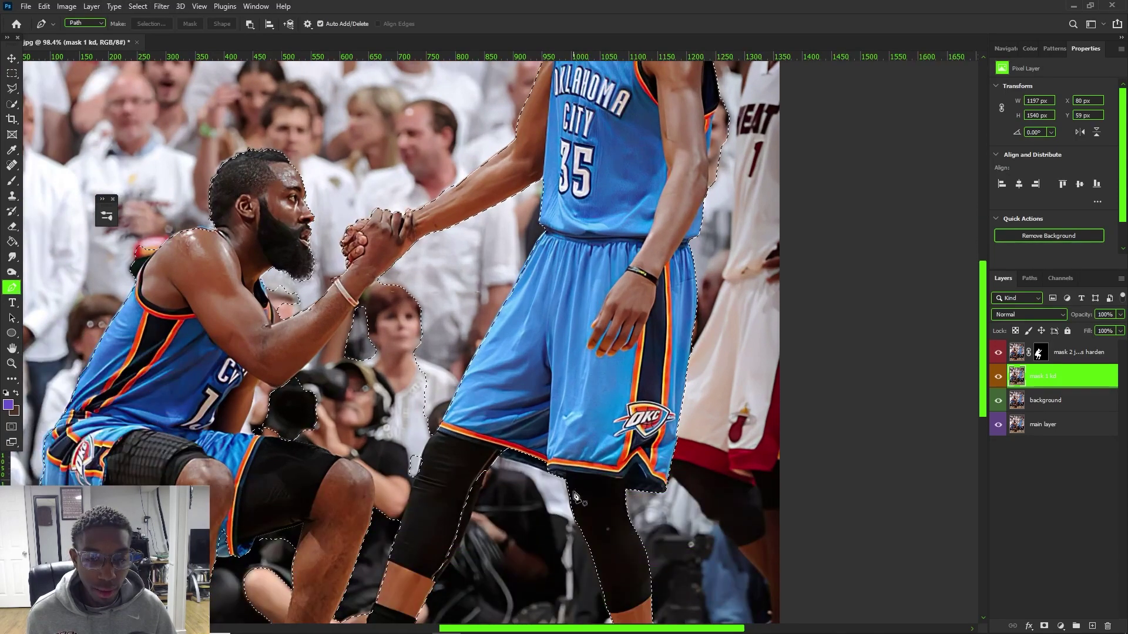
scroll(575, 502, "down", 2)
scroll(385, 320, "down", 2)
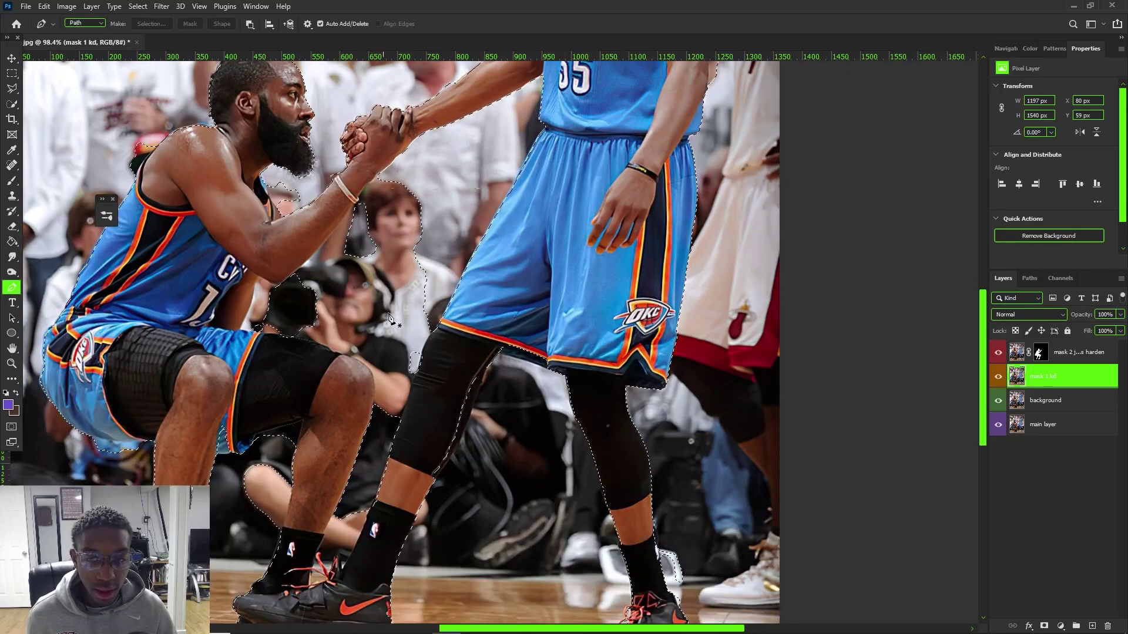
Subtract the spectators between the two players from the selection with the Lasso tool
scroll(385, 320, "up", 3)
left_click(12, 89)
left_click(61, 90)
scroll(326, 298, "up", 3)
mouse_move(415, 493)
left_mouse_down()
mouse_move(483, 317)
mouse_move(490, 180)
mouse_move(167, 360)
mouse_move(194, 593)
left_mouse_up()
scroll(194, 421, "down", 3)
left_click(87, 23)
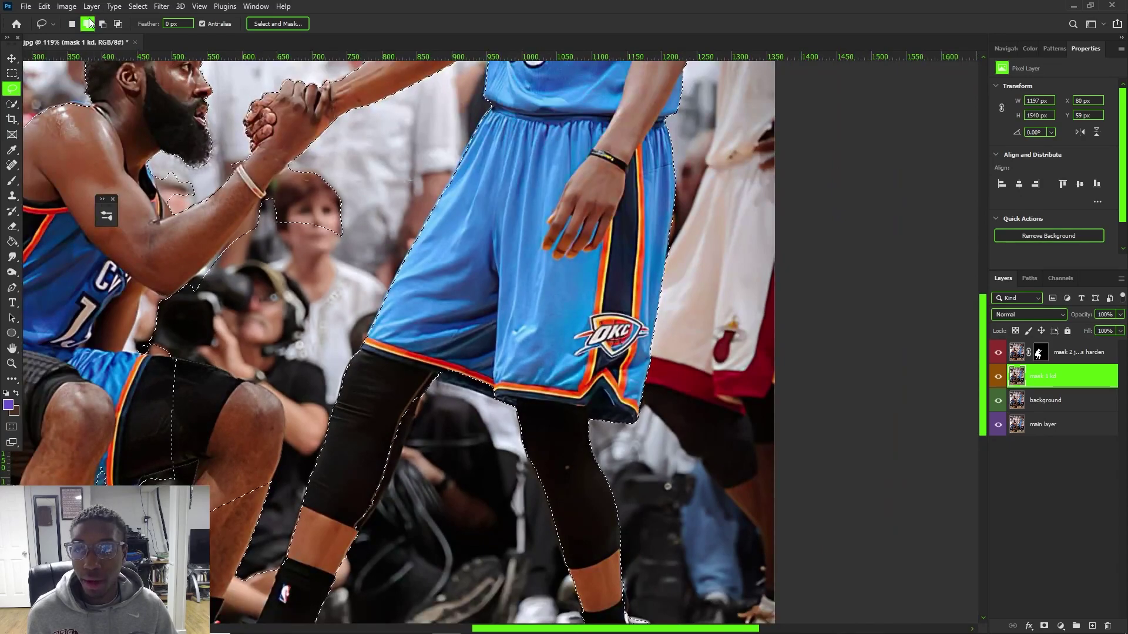
mouse_move(327, 282)
left_mouse_down()
mouse_move(356, 158)
mouse_move(249, 259)
mouse_move(276, 291)
left_mouse_up()
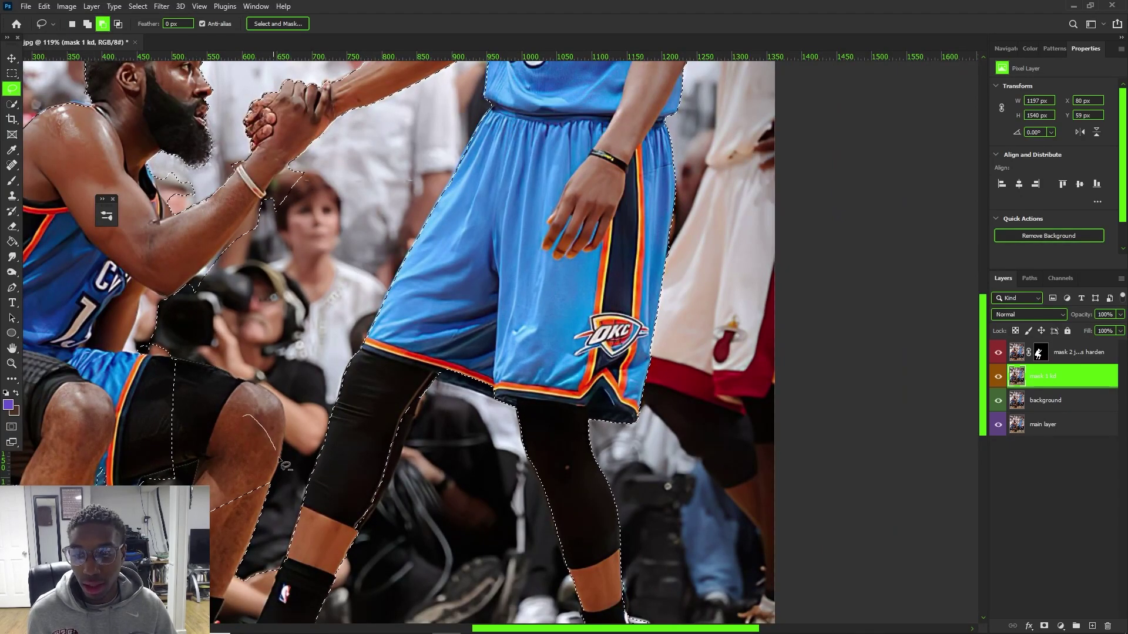
Subtract the crouching player's thighs and torso from the "mask 1 kd" selection with the Lasso tool
scroll(194, 452, "down", 5)
mouse_move(245, 393)
left_mouse_down()
mouse_move(249, 473)
mouse_move(200, 493)
mouse_move(126, 394)
left_mouse_up()
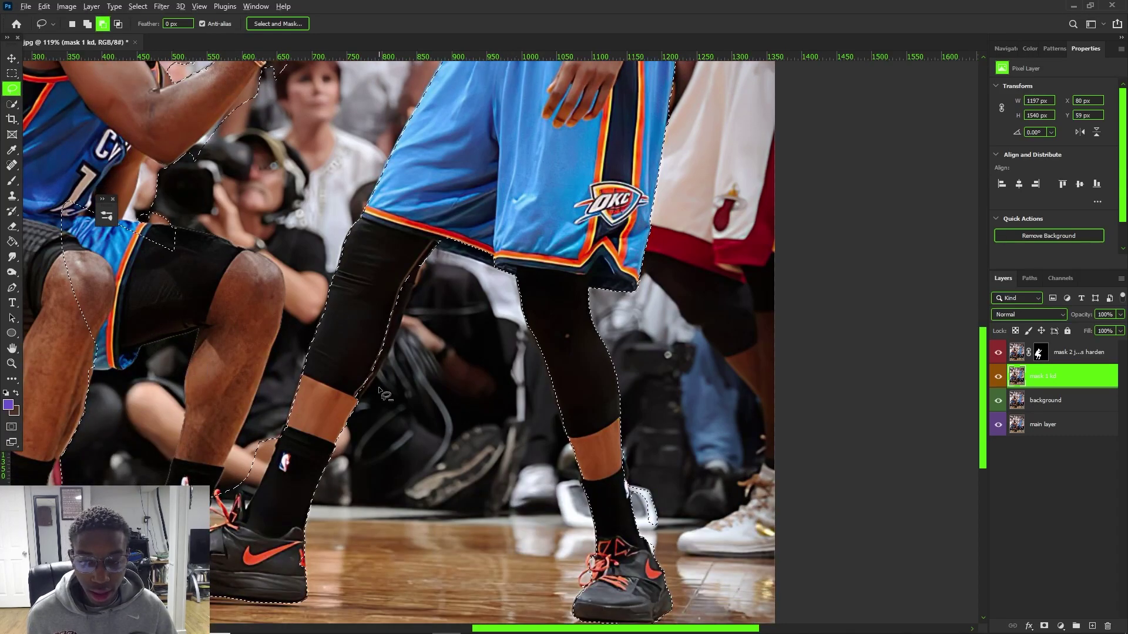
scroll(527, 551, "up", 3)
scroll(234, 339, "down", 8)
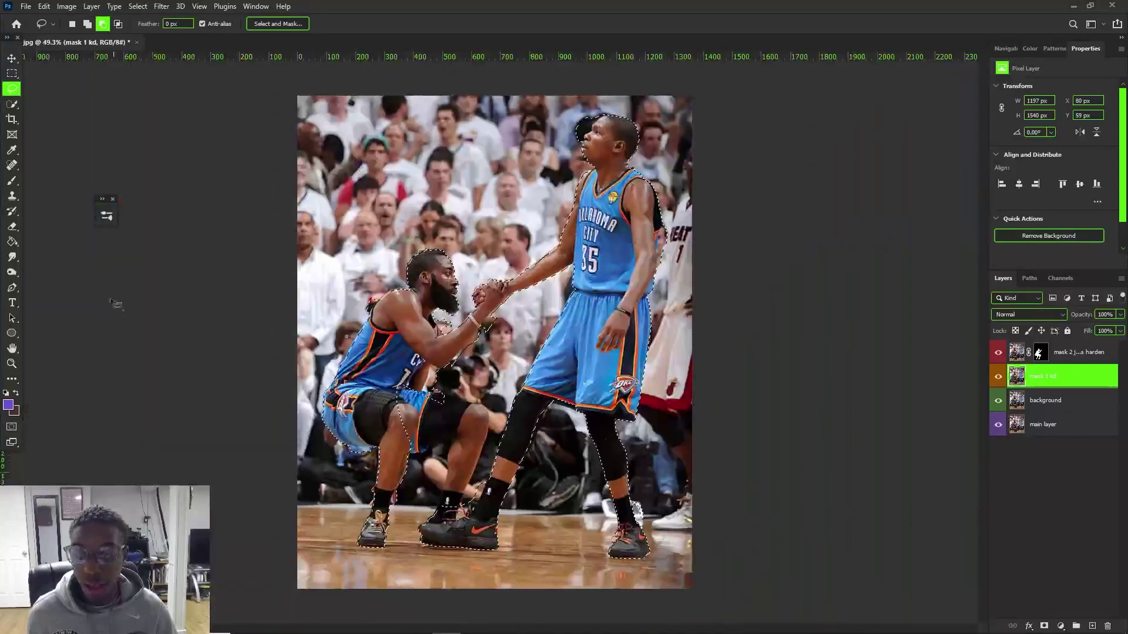
scroll(411, 382, "up", 6)
mouse_move(579, 499)
left_mouse_down()
mouse_move(478, 430)
mouse_move(405, 464)
left_mouse_up()
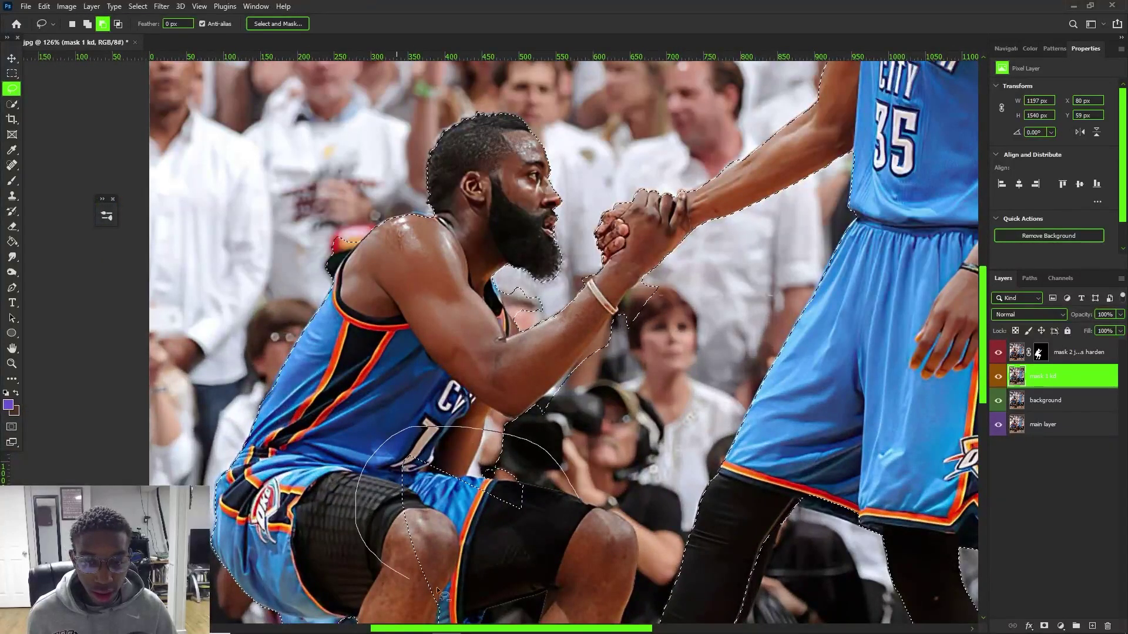
scroll(588, 432, "up", 4)
scroll(605, 423, "down", 6)
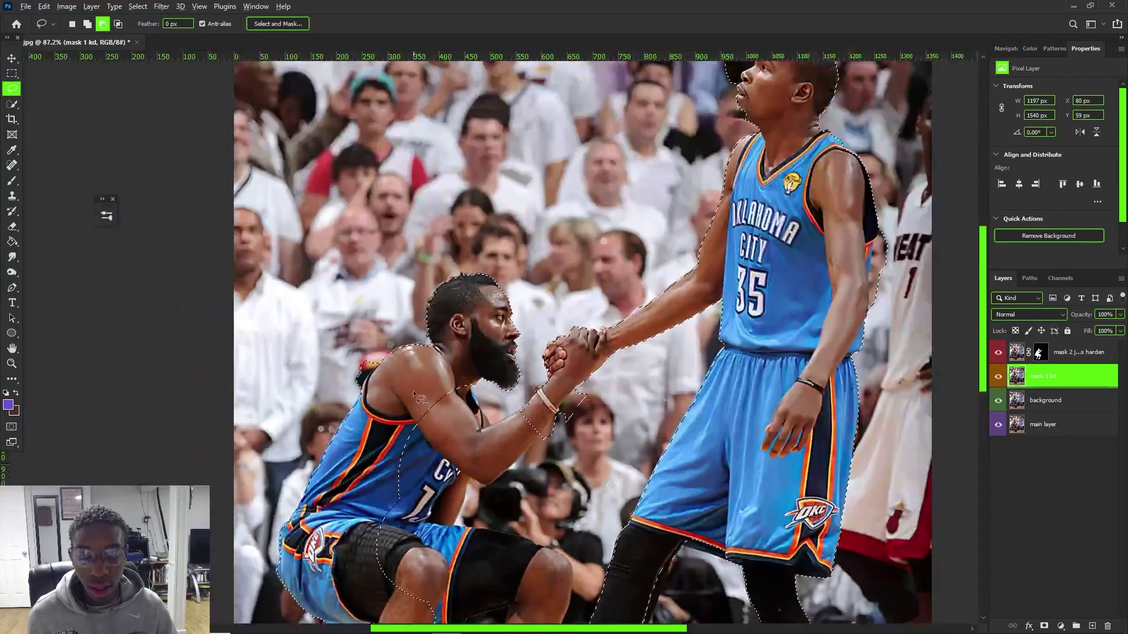
Subtract the crouching player's head, shoulder and upper arm from the selection
scroll(415, 395, "up", 3)
mouse_move(516, 404)
left_mouse_down()
mouse_move(601, 351)
mouse_move(597, 207)
mouse_move(508, 129)
mouse_move(343, 220)
mouse_move(344, 409)
mouse_move(207, 315)
mouse_move(473, 449)
left_mouse_up()
scroll(443, 397, "down", 1)
scroll(411, 441, "down", 2)
scroll(360, 429, "down", 4)
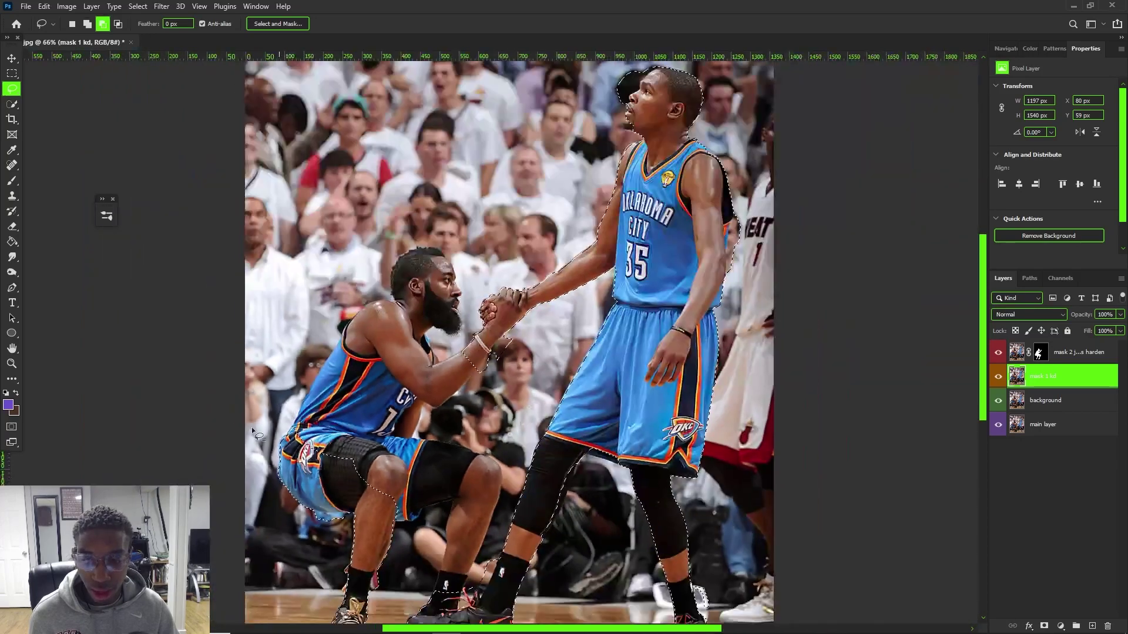
Remove the crouching player's rear thigh, shin and rear shoe from the selection
scroll(396, 440, "up", 3)
scroll(369, 445, "up", 1)
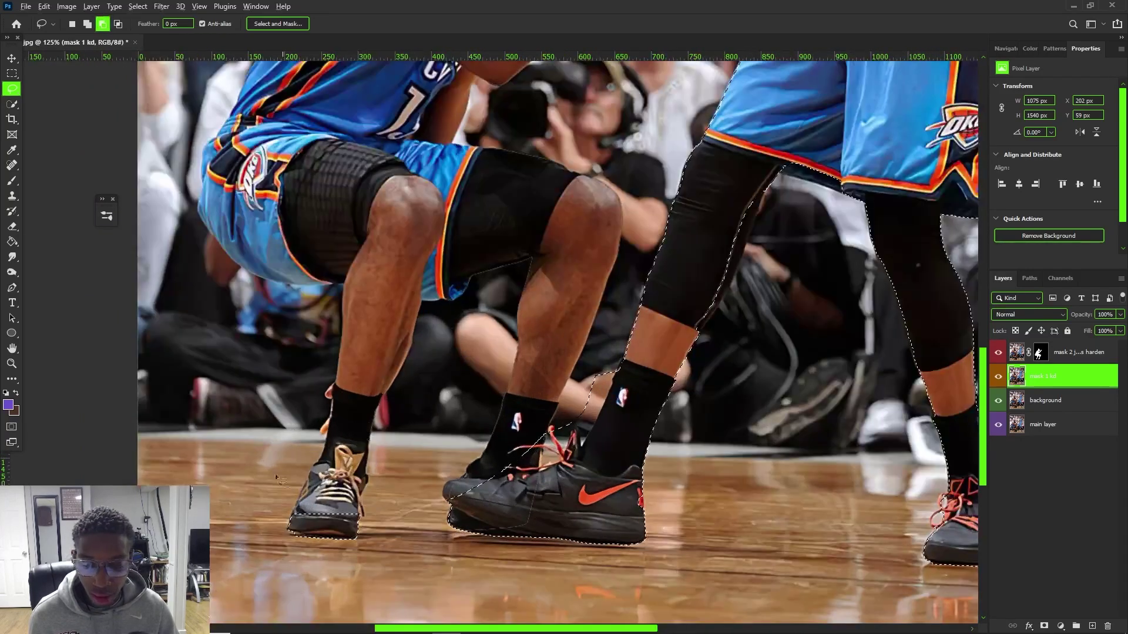
scroll(485, 318, "up", 2)
scroll(485, 318, "up", 1)
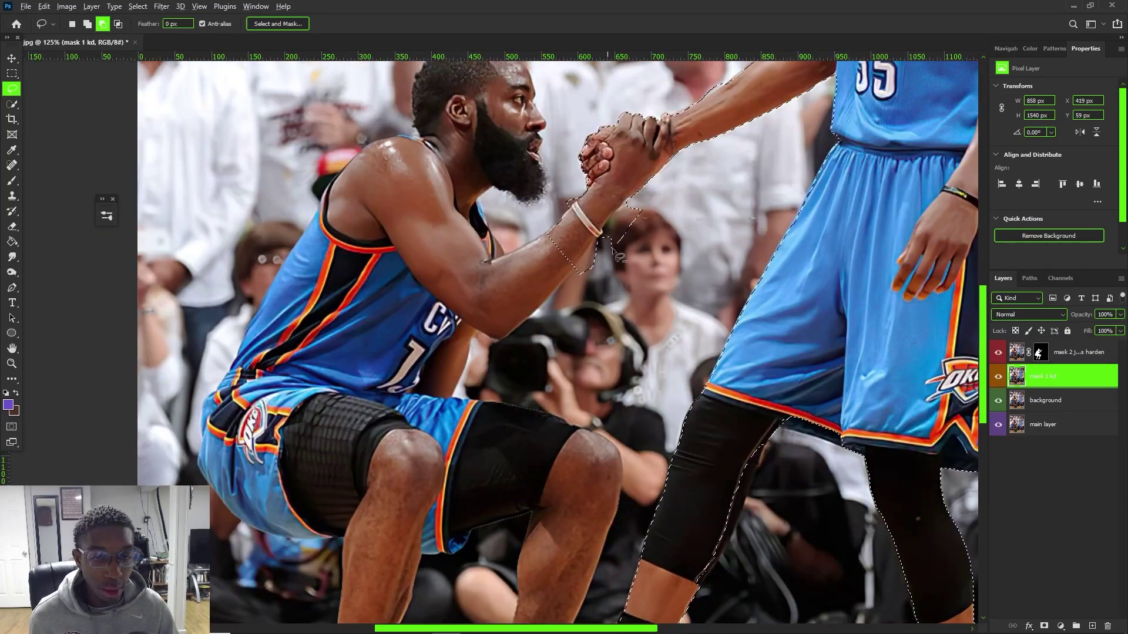
Subtract the crouching player's forearm and the spectator patch beside his wrist, keeping the clasped hands selected
scroll(601, 209, "up", 4)
mouse_move(716, 168)
left_mouse_down()
mouse_move(523, 124)
mouse_move(752, 250)
mouse_move(741, 235)
left_mouse_up()
scroll(720, 249, "down", 5)
scroll(741, 214, "up", 3)
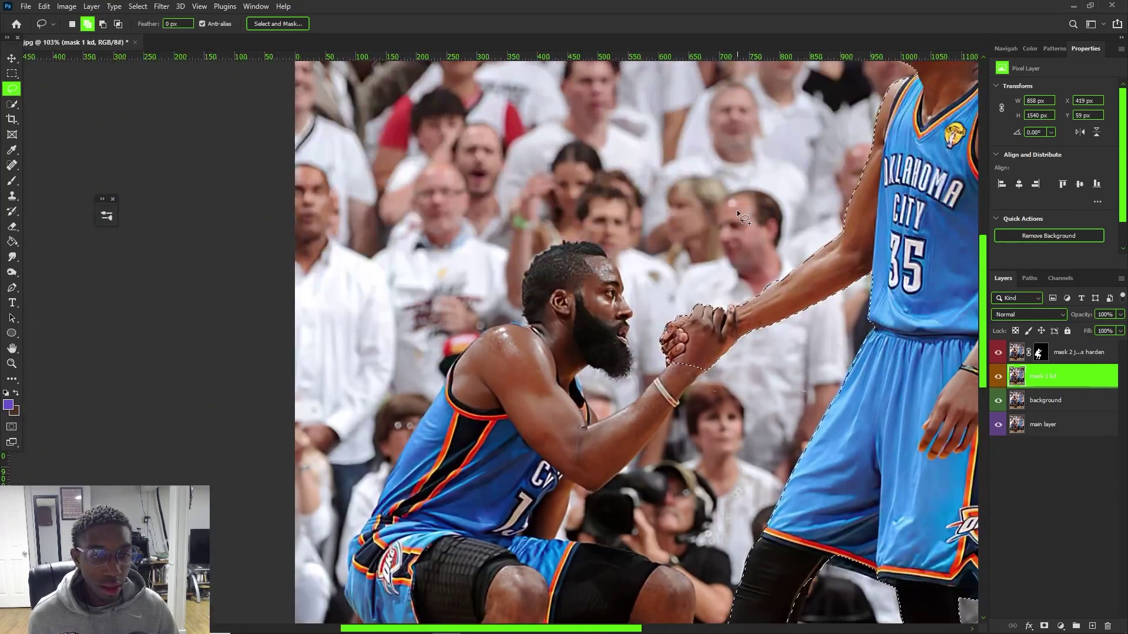
Inspect the standing player's selection from head to shorts, previewing it with the Quick Mask overlay
scroll(829, 219, "down", 2)
scroll(846, 216, "up", 2)
scroll(873, 215, "up", 3)
scroll(873, 214, "down", 4)
scroll(861, 221, "up", 2)
scroll(846, 228, "up", 3)
key("space")
left_click_drag(930, 289, 657, 300)
scroll(651, 314, "up", 3)
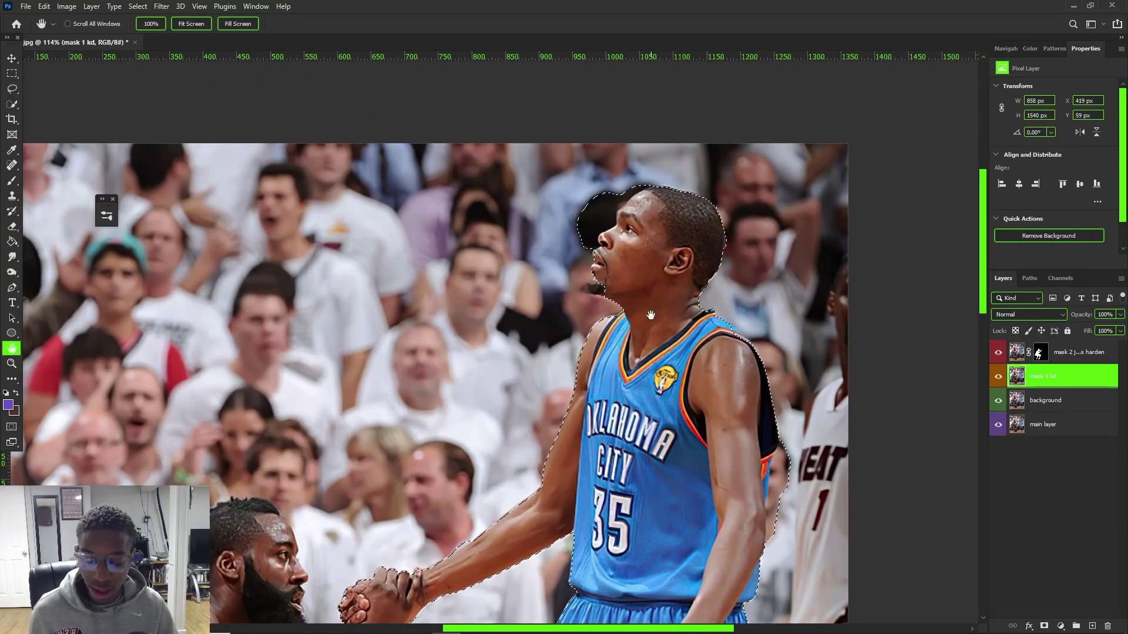
key("q")
scroll(651, 316, "down", 2)
scroll(610, 560, "down", 1)
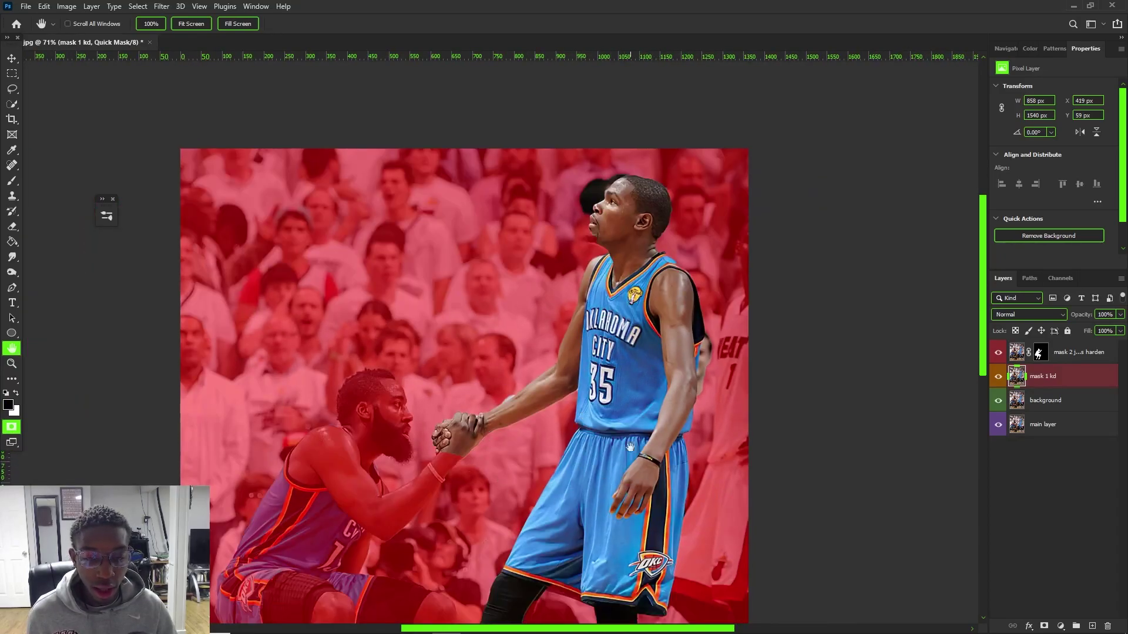
scroll(653, 464, "up", 3)
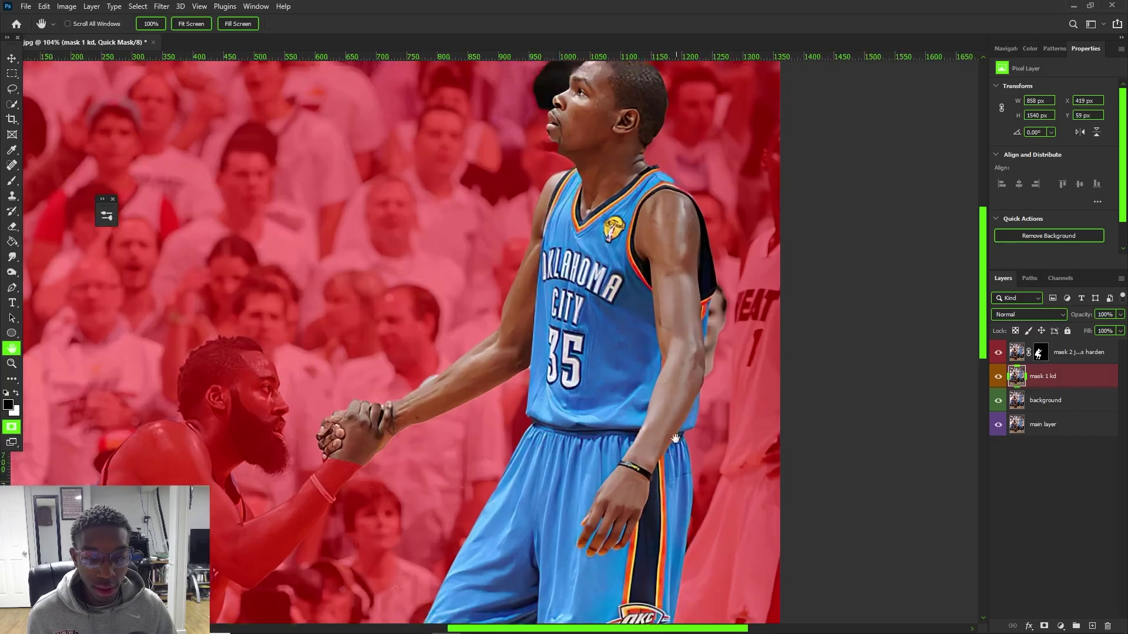
key("q")
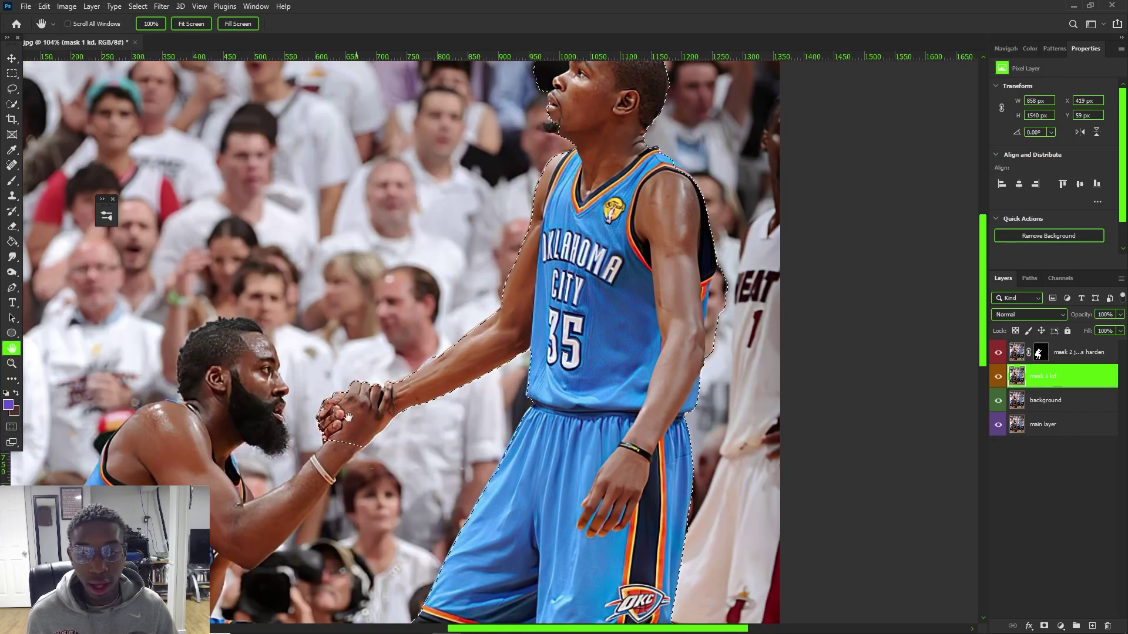
Clean up the selection edge along the upper side of the standing player's outstretched forearm with the Lasso tool
scroll(382, 341, "up", 1)
scroll(391, 249, "up", 6)
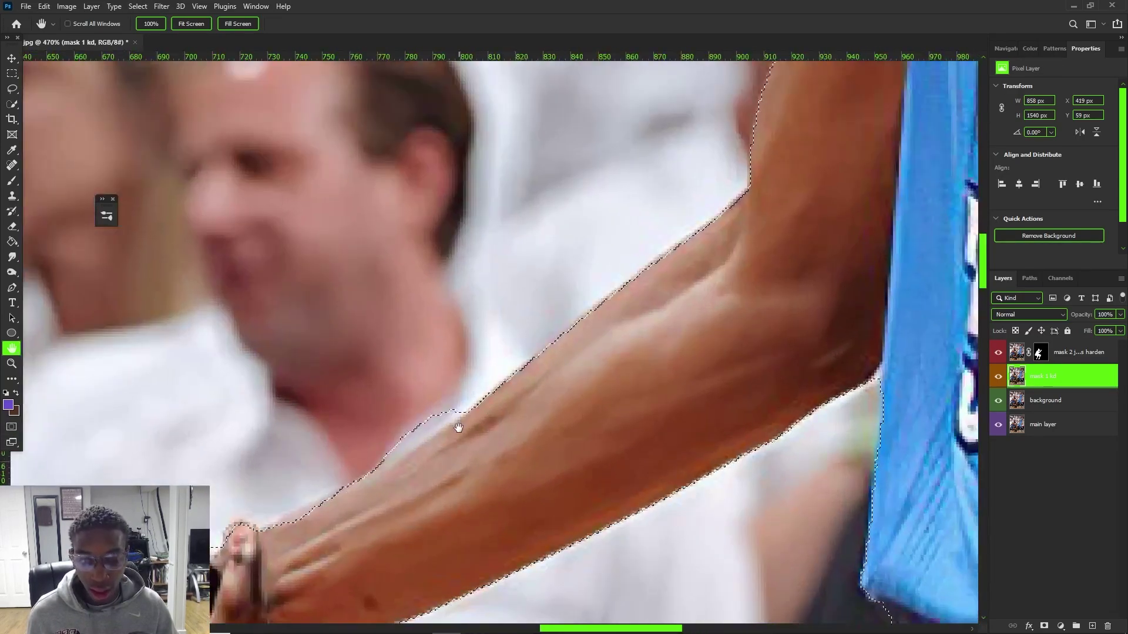
key("l")
scroll(382, 450, "up", 3)
left_click_drag(359, 495, 474, 425)
mouse_move(524, 389)
left_mouse_down()
mouse_move(376, 352)
mouse_move(352, 494)
left_mouse_up()
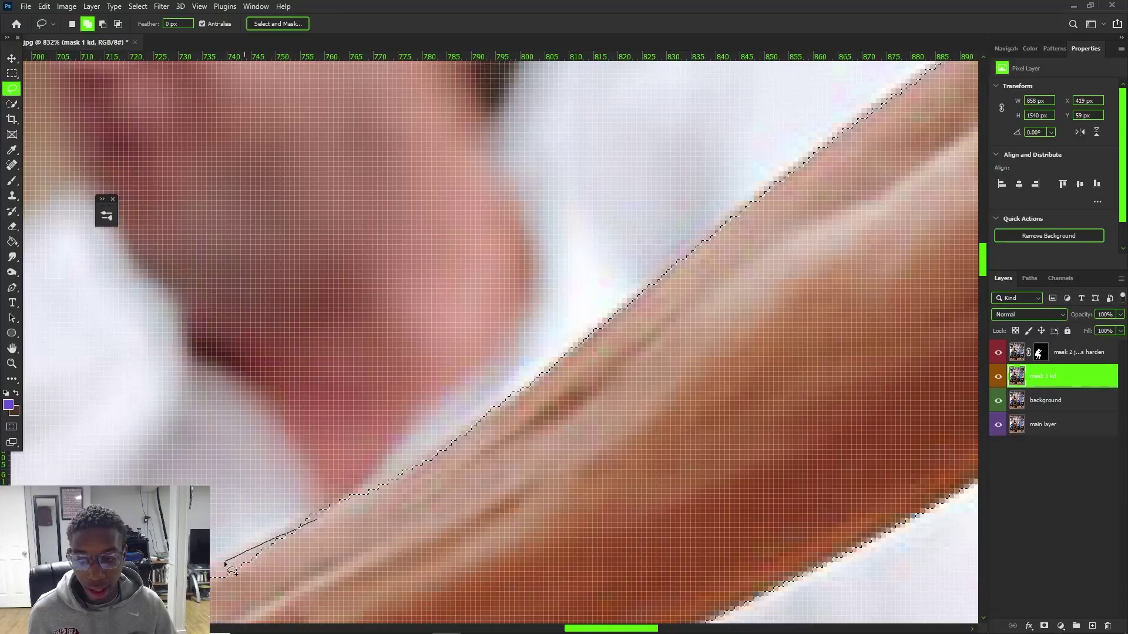
left_click_drag(225, 562, 235, 578)
Subtract the dark spectator area in front of the standing player's forehead from the selection
scroll(394, 327, "down", 8)
scroll(693, 141, "up", 7)
scroll(559, 342, "down", 3)
mouse_move(586, 520)
left_mouse_down()
mouse_move(538, 410)
mouse_move(549, 398)
left_mouse_up()
scroll(666, 299, "down", 8)
scroll(385, 554, "up", 6)
scroll(734, 484, "down", 2)
scroll(734, 485, "down", 4)
Correct the selection around the overlapping shoes and laces with the Lasso tool
scroll(264, 411, "up", 8)
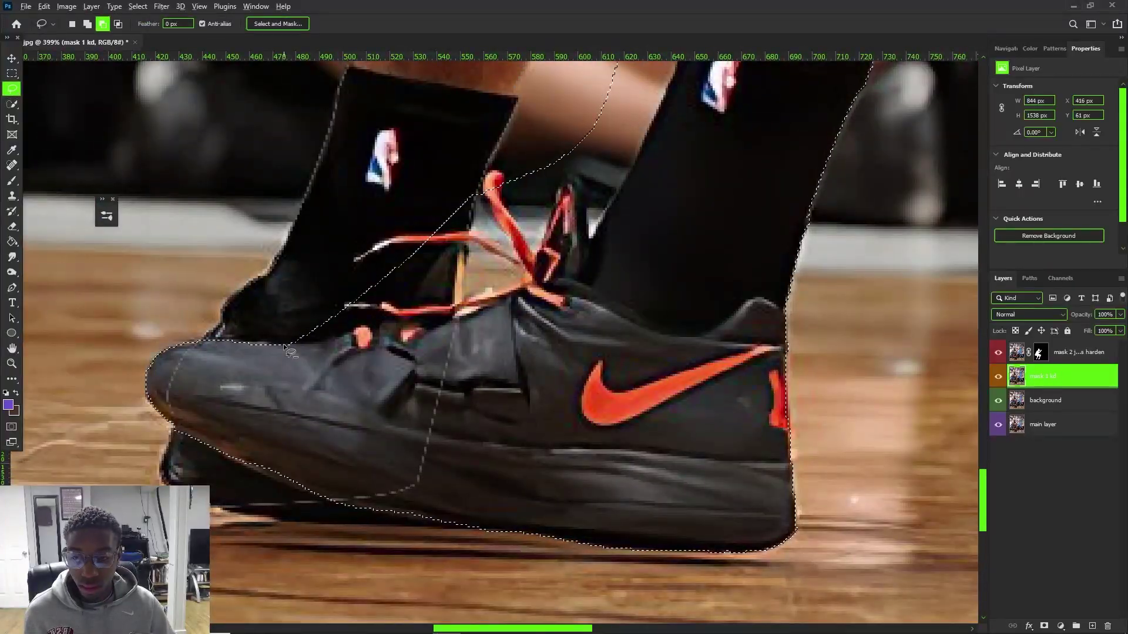
scroll(493, 270, "up", 1)
mouse_move(457, 298)
left_mouse_down()
mouse_move(504, 293)
mouse_move(577, 90)
mouse_move(529, 176)
left_mouse_up()
scroll(411, 352, "down", 8)
scroll(693, 364, "up", 8)
scroll(675, 499, "down", 8)
Check the refined selection with the Quick Mask overlay and inspect its outline around the standing player's chin, shoulder and legs
key("q")
key("q")
scroll(713, 541, "up", 4)
scroll(646, 352, "down", 5)
scroll(632, 266, "down", 1)
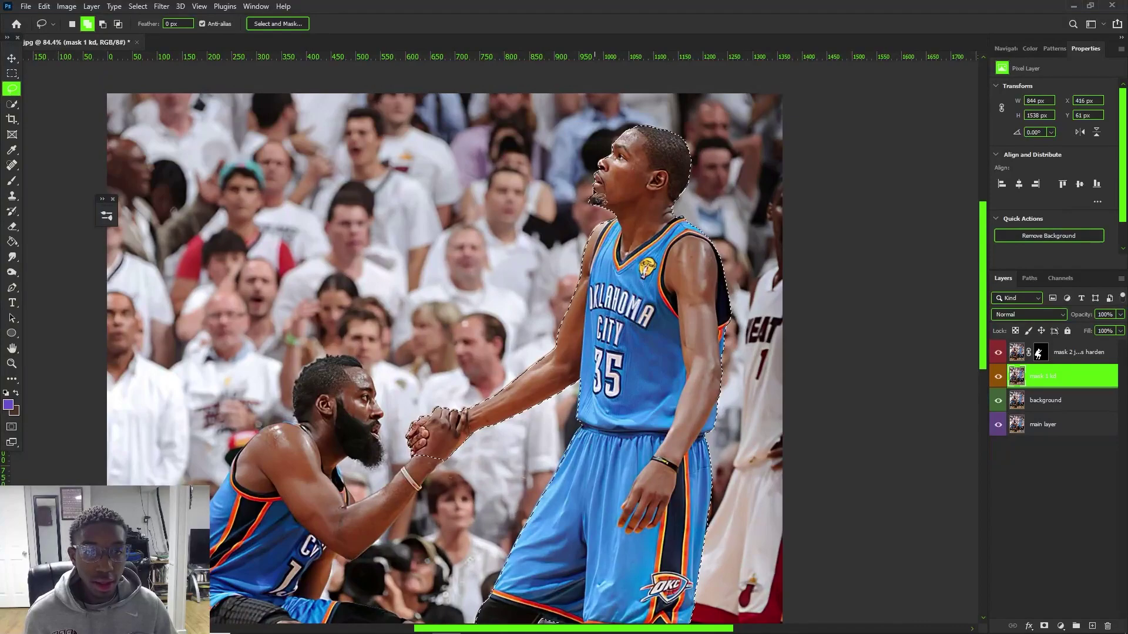
scroll(599, 202, "up", 5)
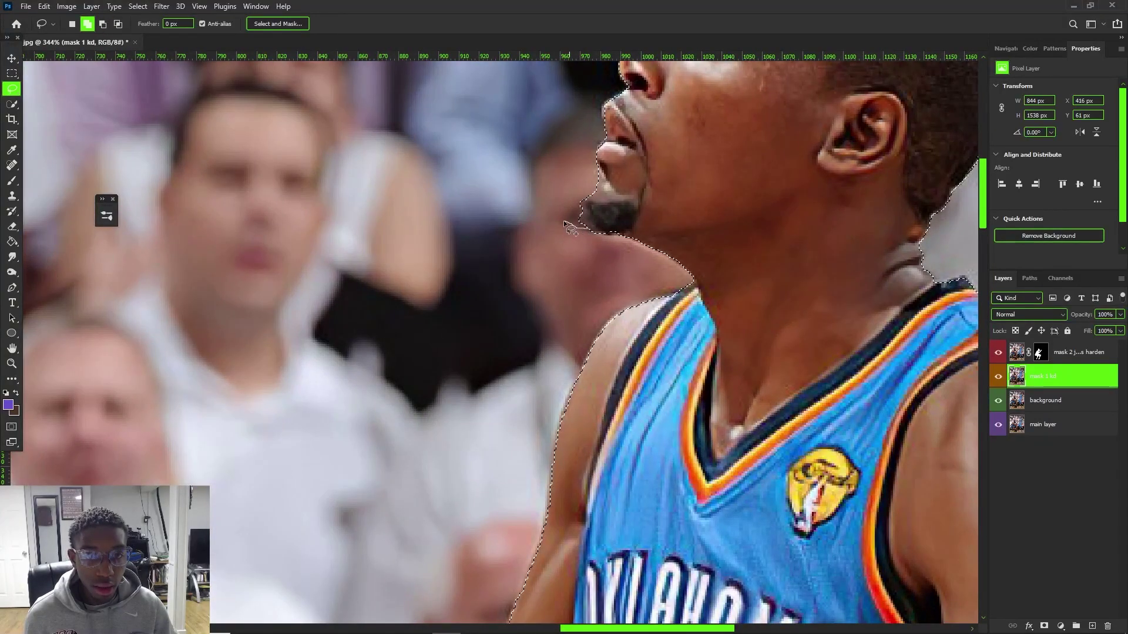
scroll(582, 229, "down", 5)
right_click(605, 368)
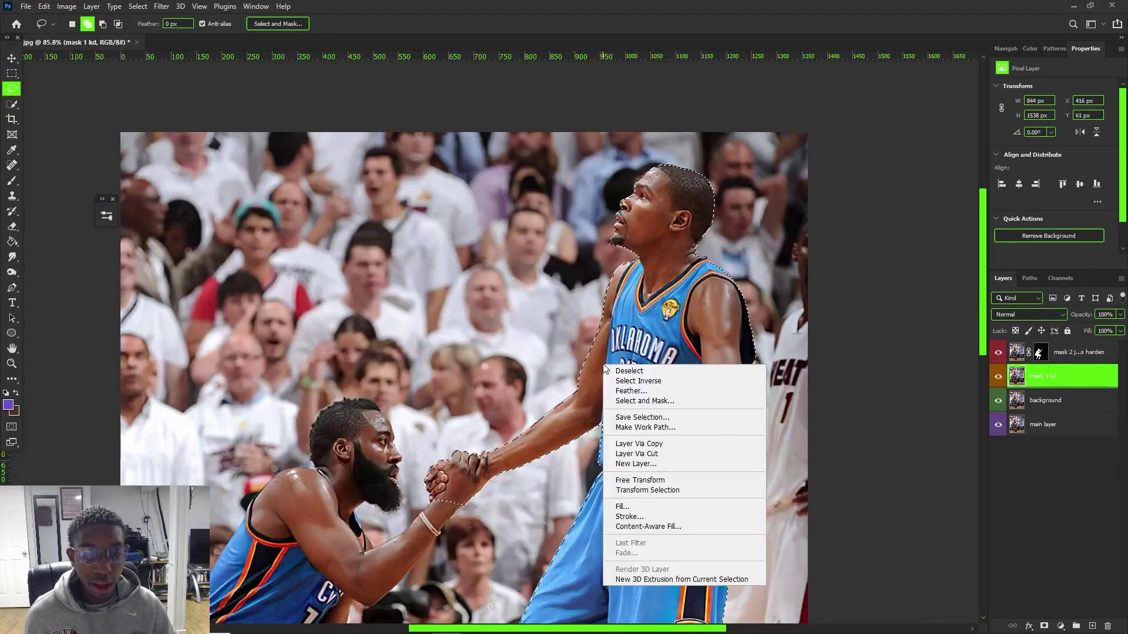
left_click(576, 422)
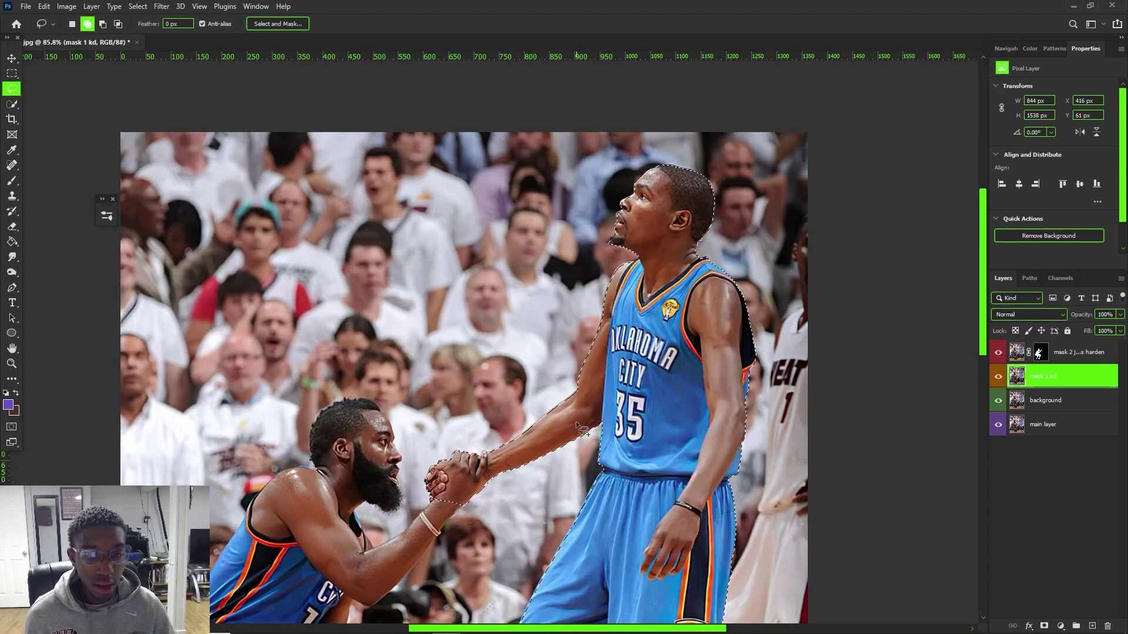
scroll(578, 427, "down", 2)
scroll(654, 435, "up", 2)
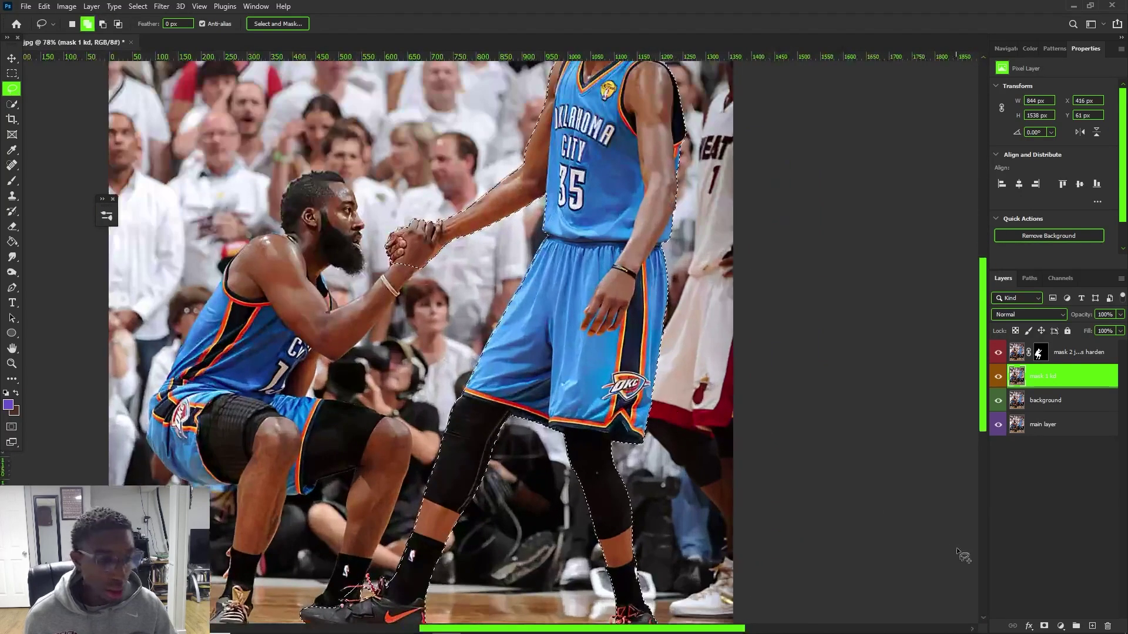
Add a layer mask to "mask 1 kd" from the selection and hide the "background" and "main layer" layers
left_click(1044, 626)
scroll(476, 220, "down", 2)
scroll(598, 191, "up", 2)
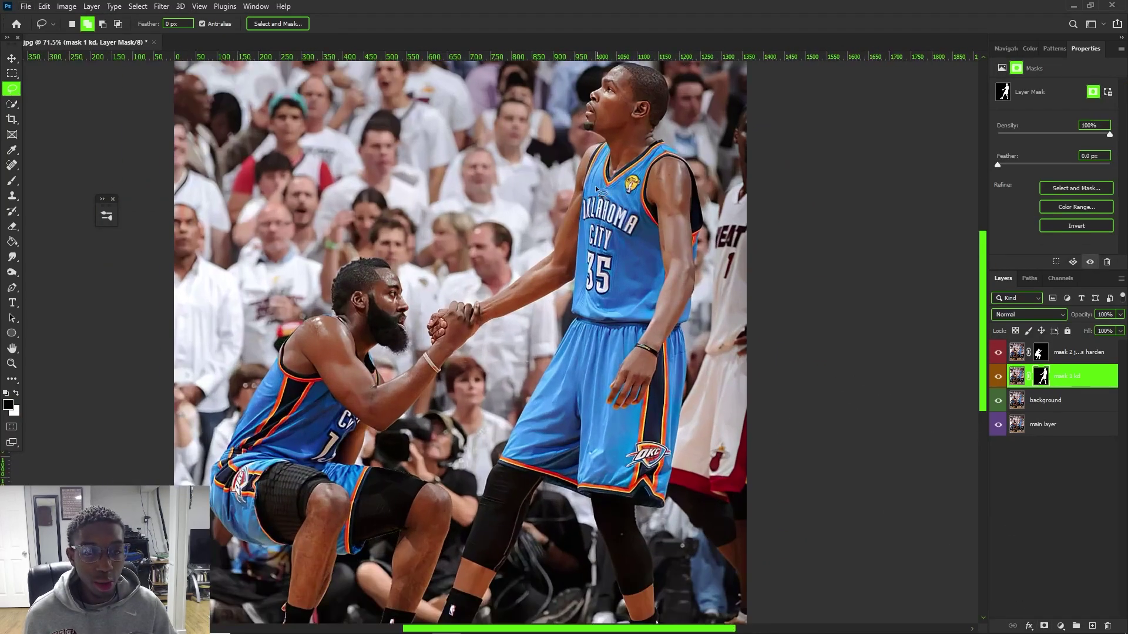
left_click(998, 424)
scroll(557, 342, "down", 2)
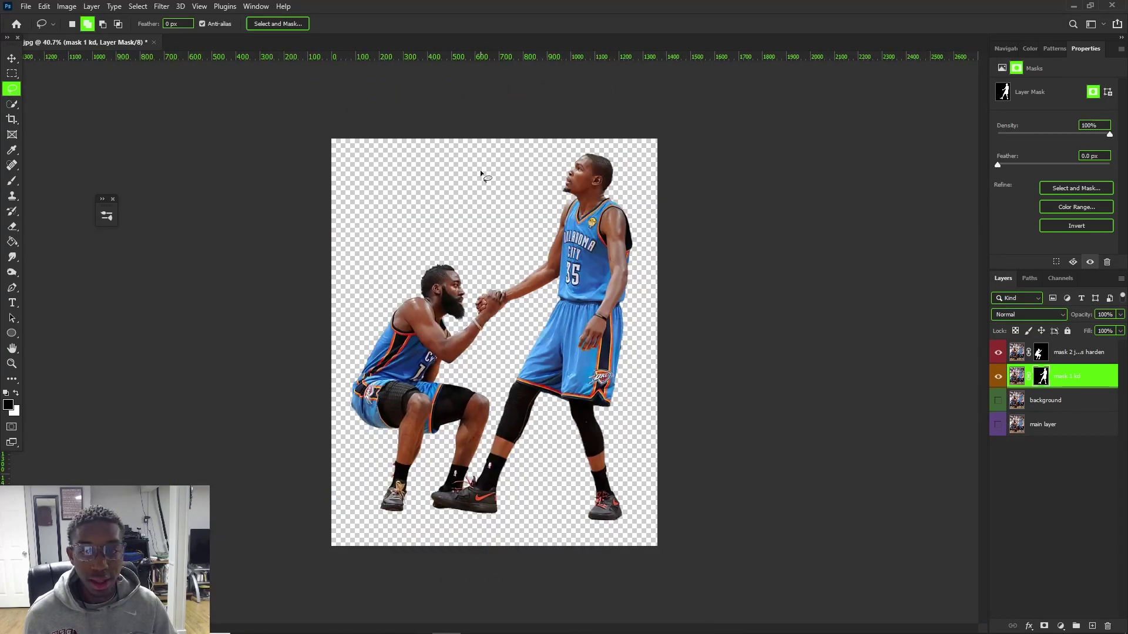
scroll(426, 328, "up", 1)
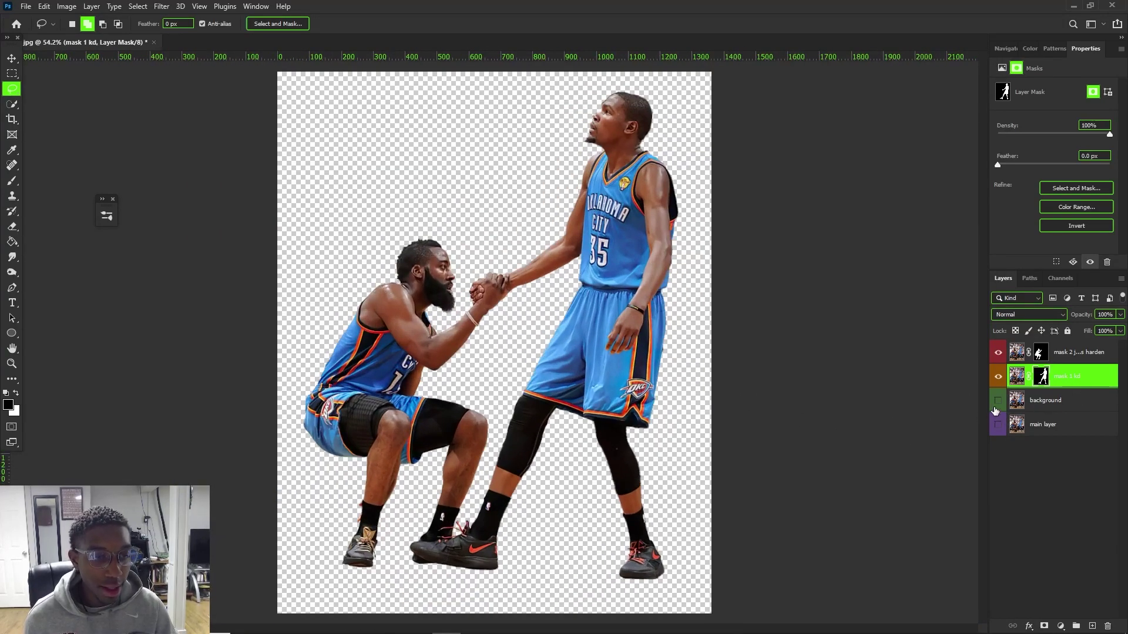
left_click(1038, 404)
left_click(1090, 625, "ctrl")
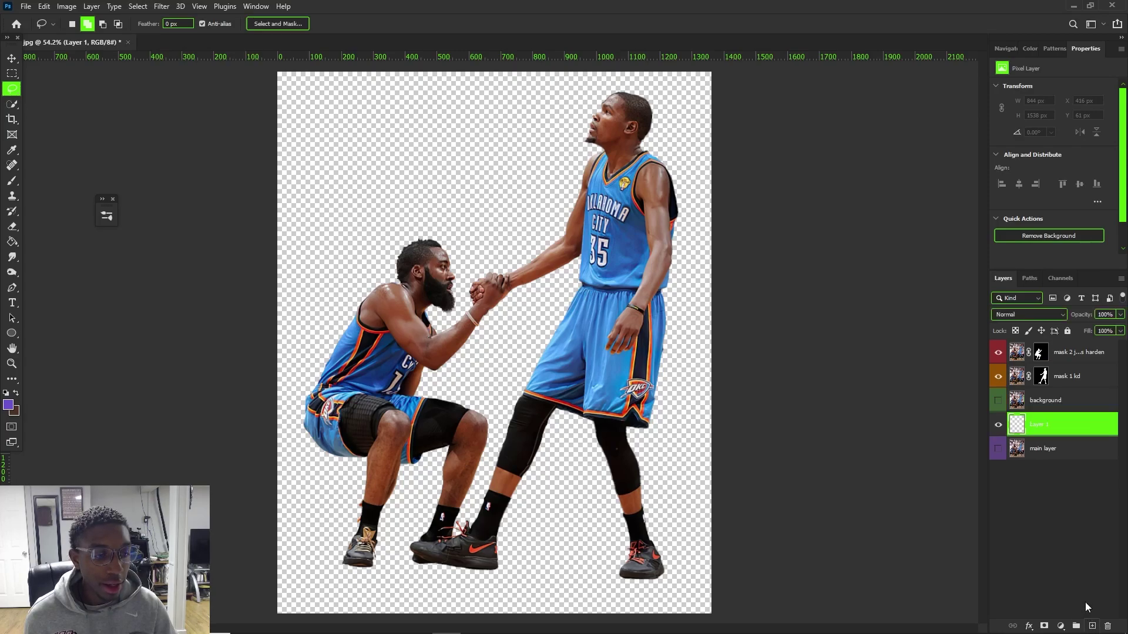
left_click_drag(1049, 412, 1046, 417)
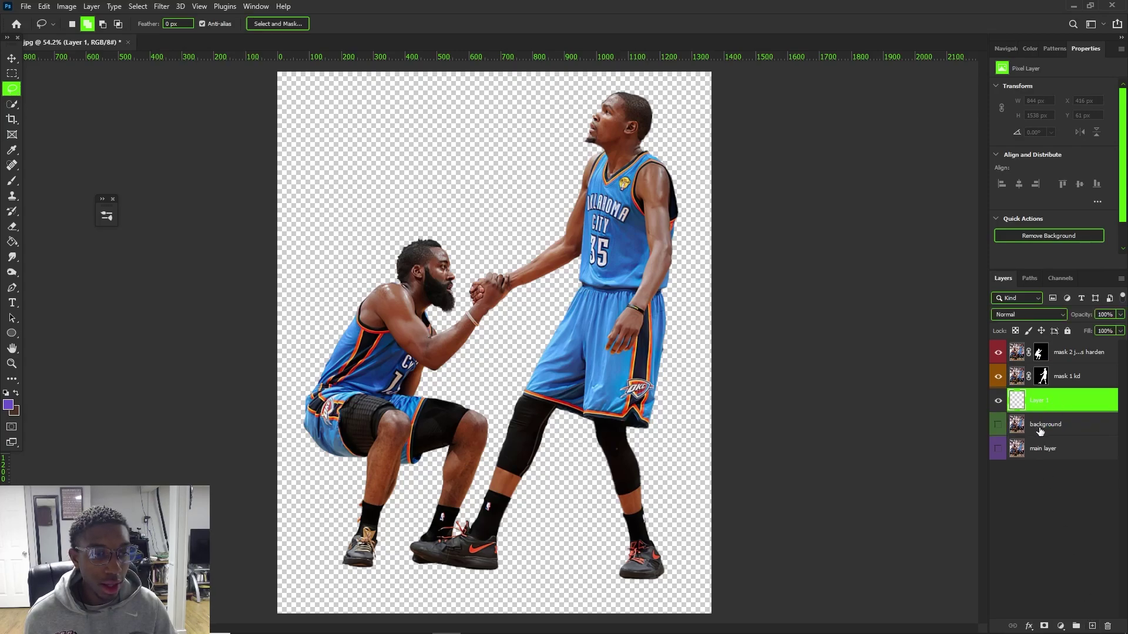
key("Delete")
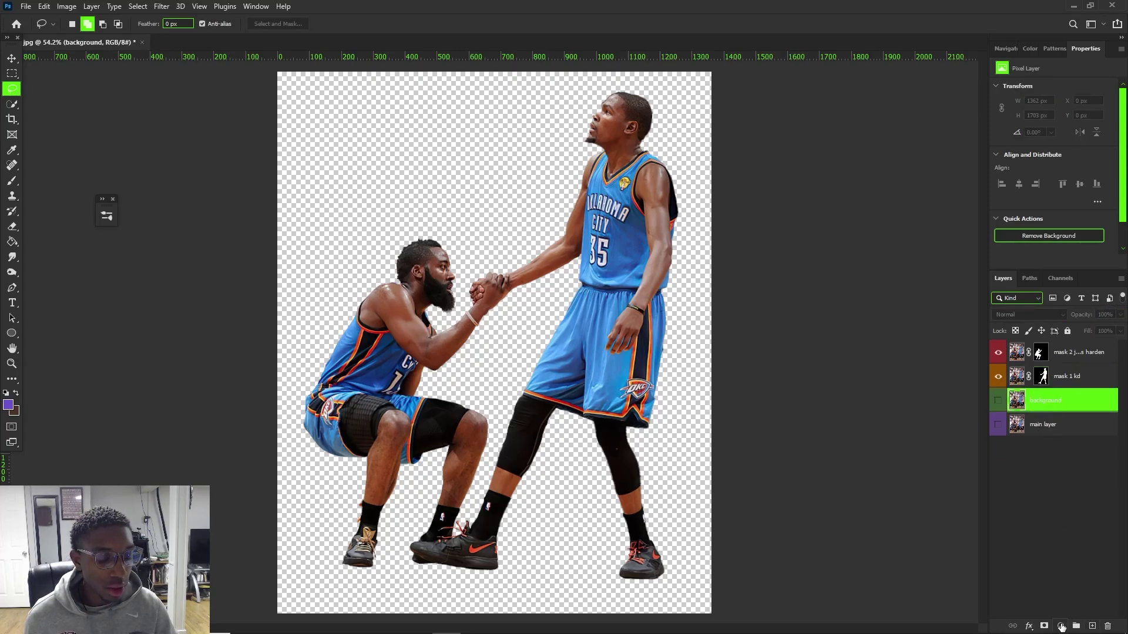
Add a Solid Color fill layer in gray 7b7b7b directly above the "background" layer
left_click(1061, 627)
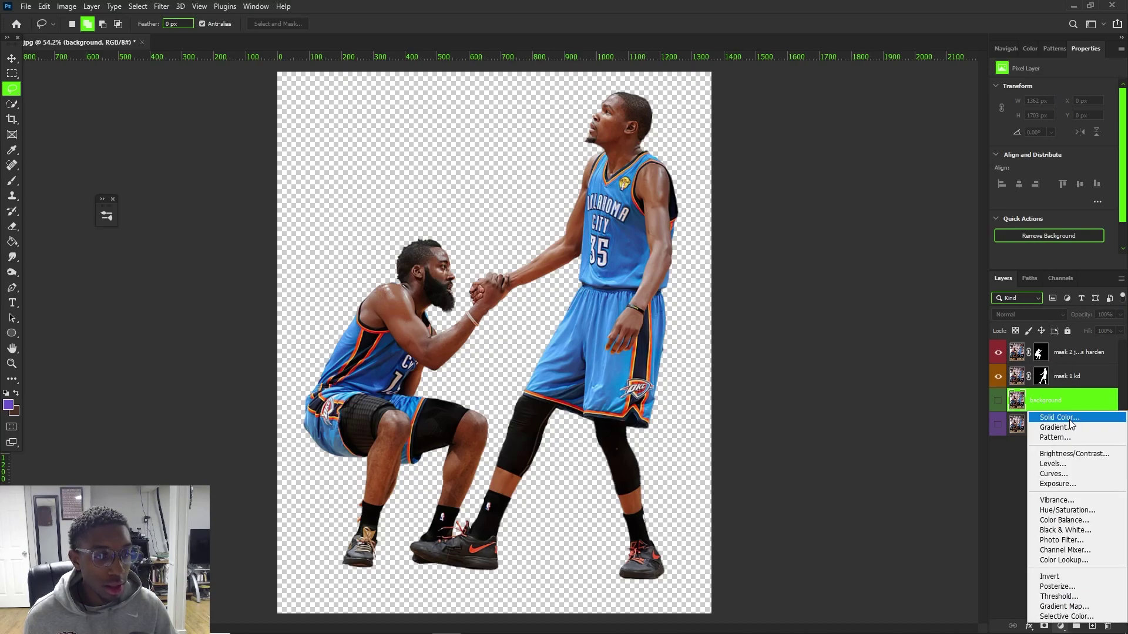
left_click(1067, 417)
mouse_move(898, 335)
left_mouse_down()
mouse_move(781, 310)
mouse_move(790, 353)
left_mouse_up()
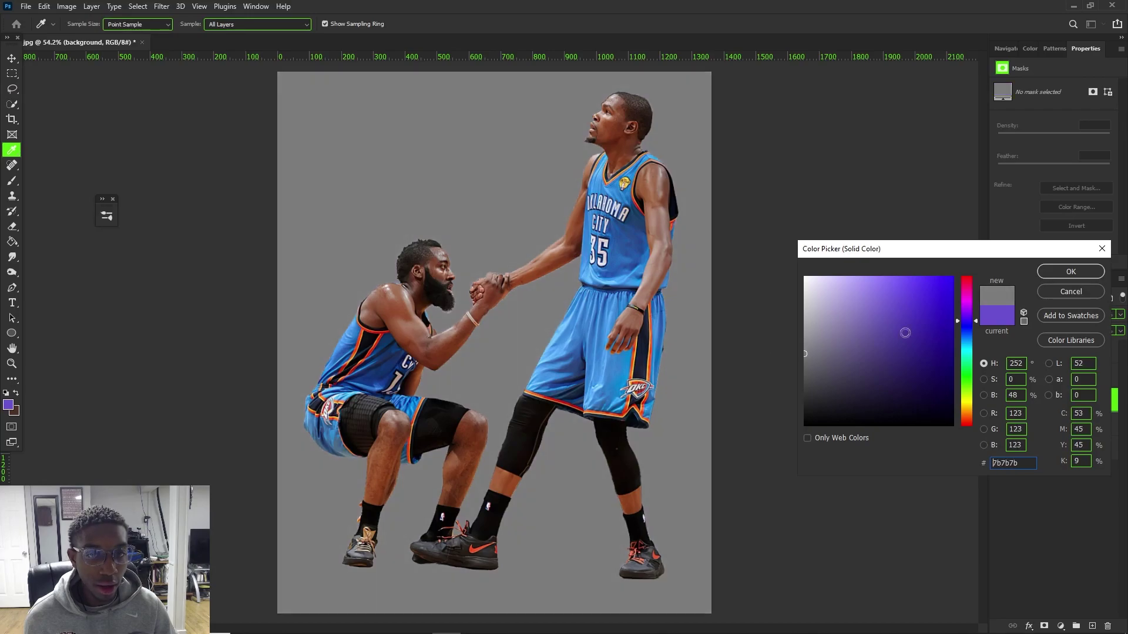
left_click(1063, 275)
key("l")
key("ctrl+minus")
key("ctrl+plus")
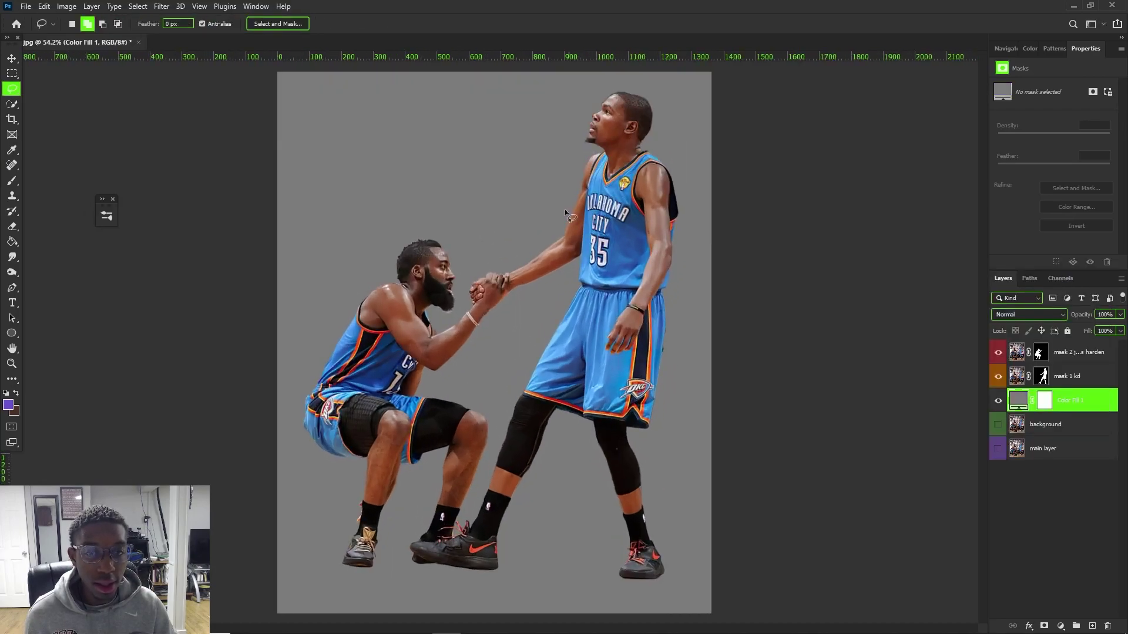
Compare the gray backdrop with the original crowd by toggling the visibility of the color fill and "background" layers
left_click(997, 400)
left_click(997, 424)
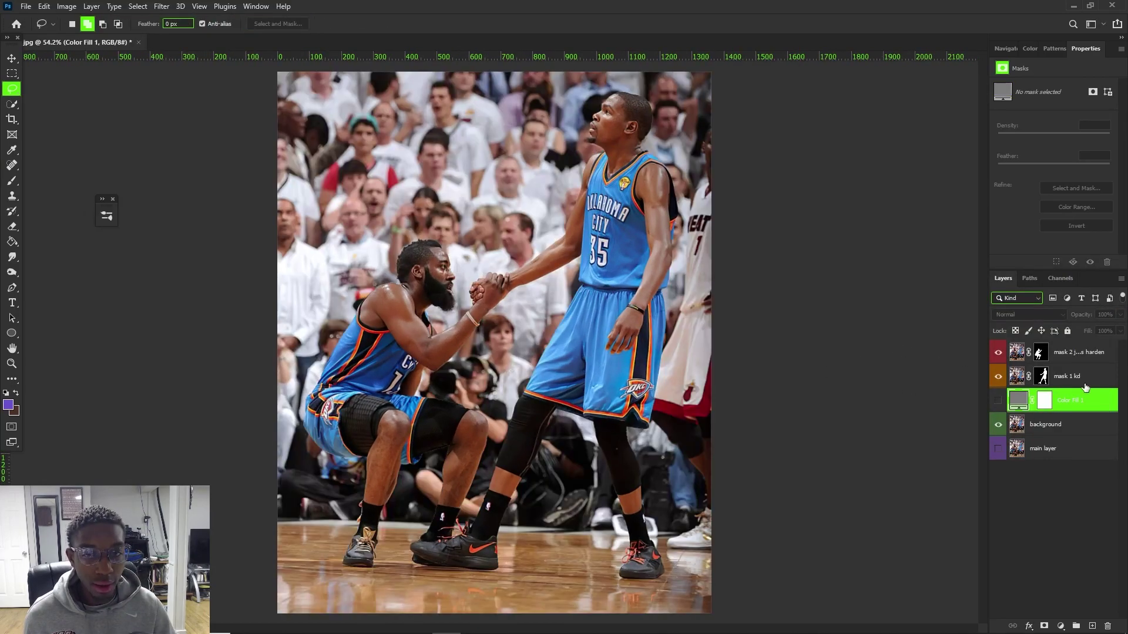
left_click(998, 400)
scroll(528, 238, "down", 2)
scroll(484, 245, "up", 4)
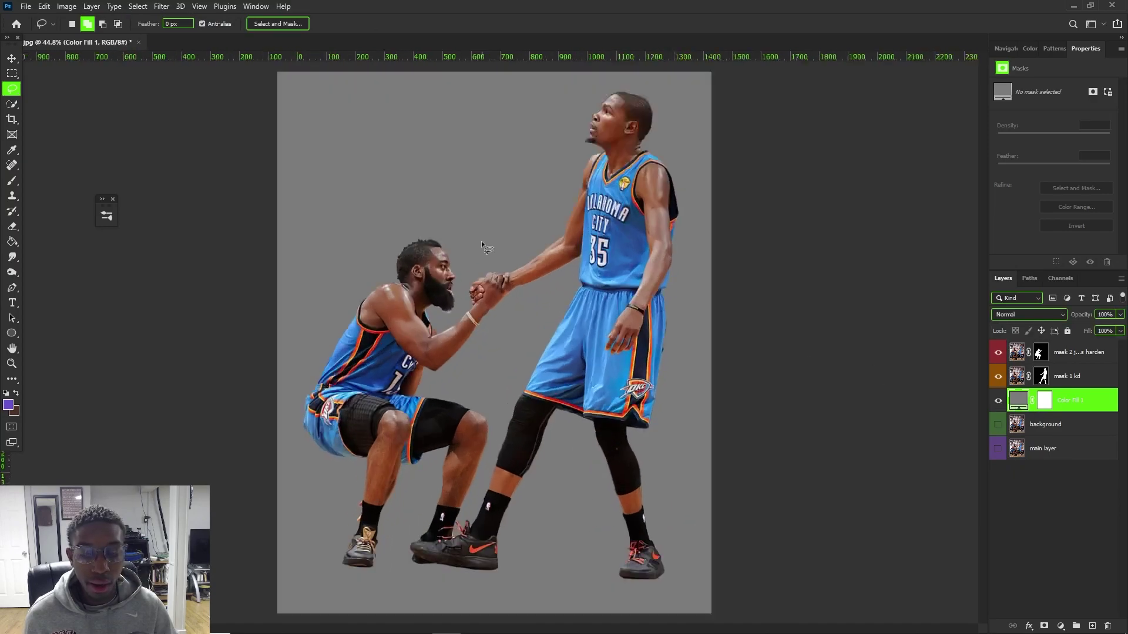
Switch to the Move tool and inspect both players' cutout edges against the gray fill
key("v")
scroll(516, 253, "up", 1)
scroll(642, 182, "up", 2)
scroll(643, 182, "down", 3)
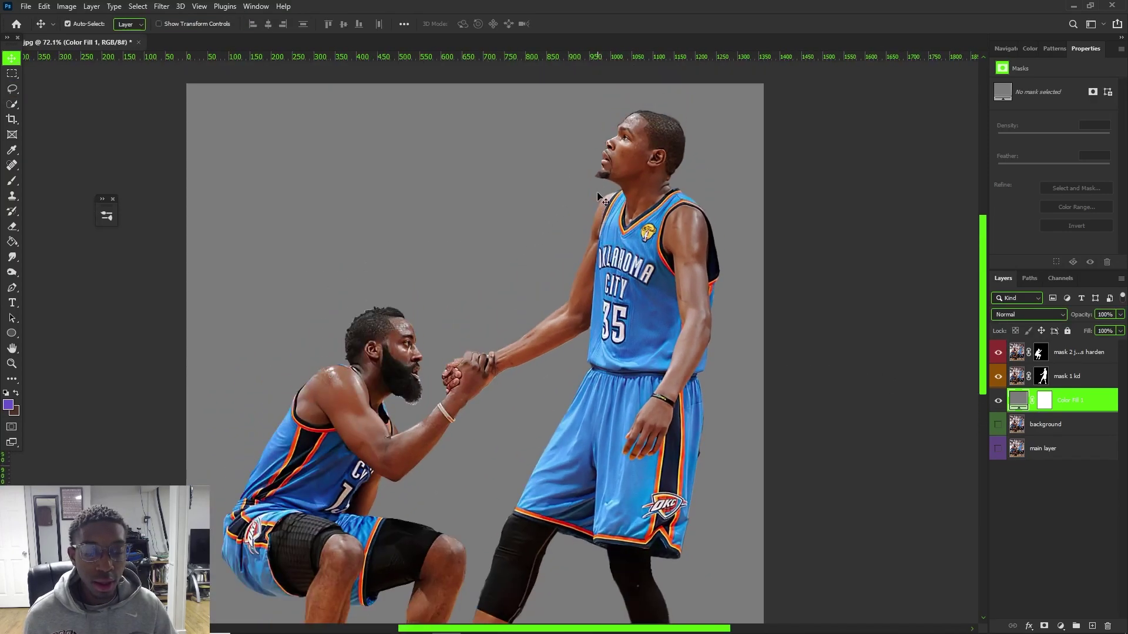
scroll(647, 305, "up", 2)
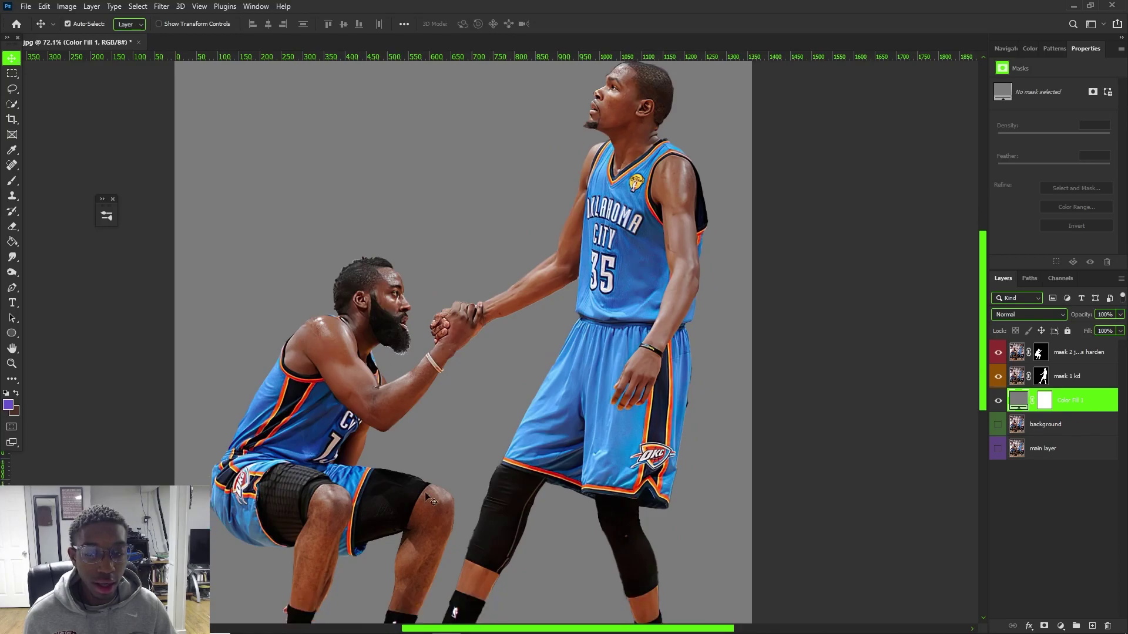
scroll(601, 177, "up", 1)
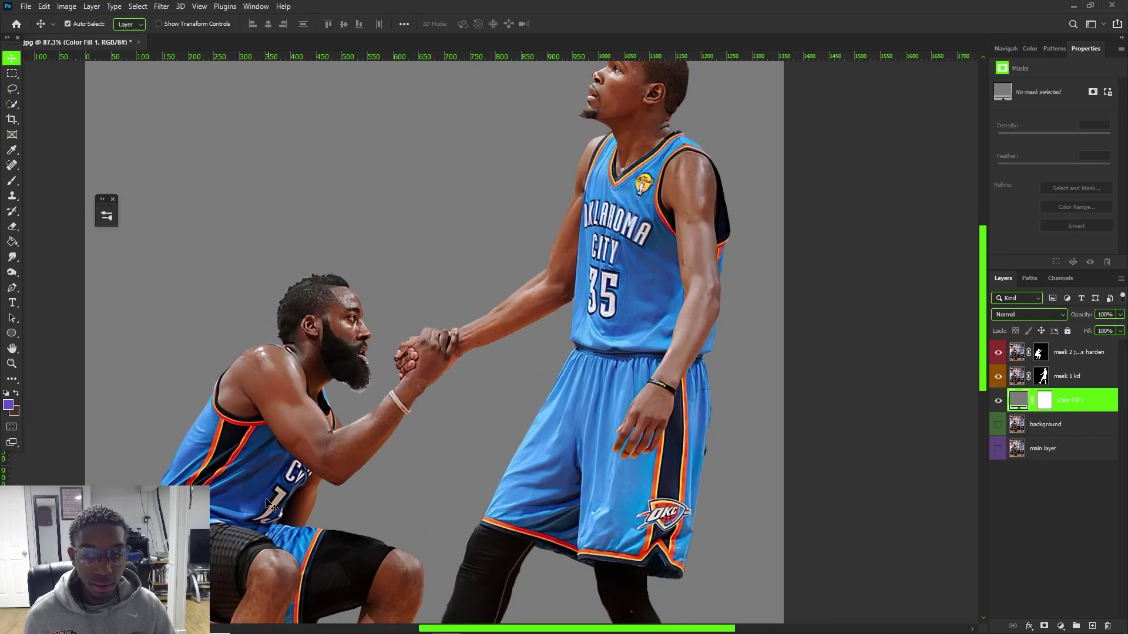
scroll(646, 265, "down", 1)
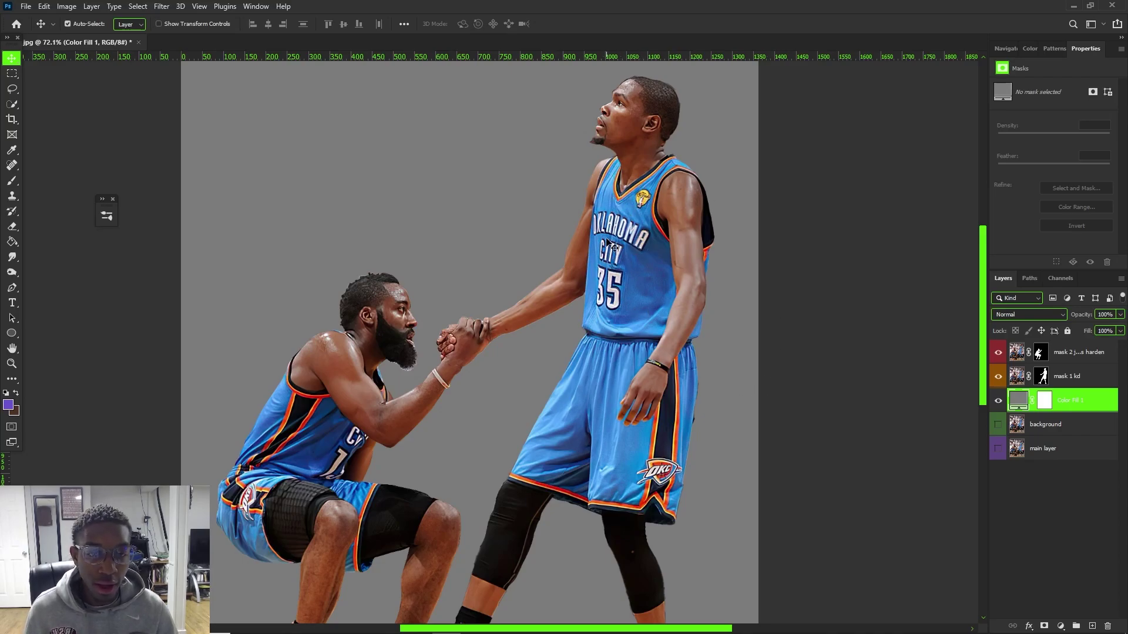
Make the "mask 1 kd" layer active and switch to the Polygonal Lasso tool in add-to-selection mode
scroll(639, 292, "up", 3)
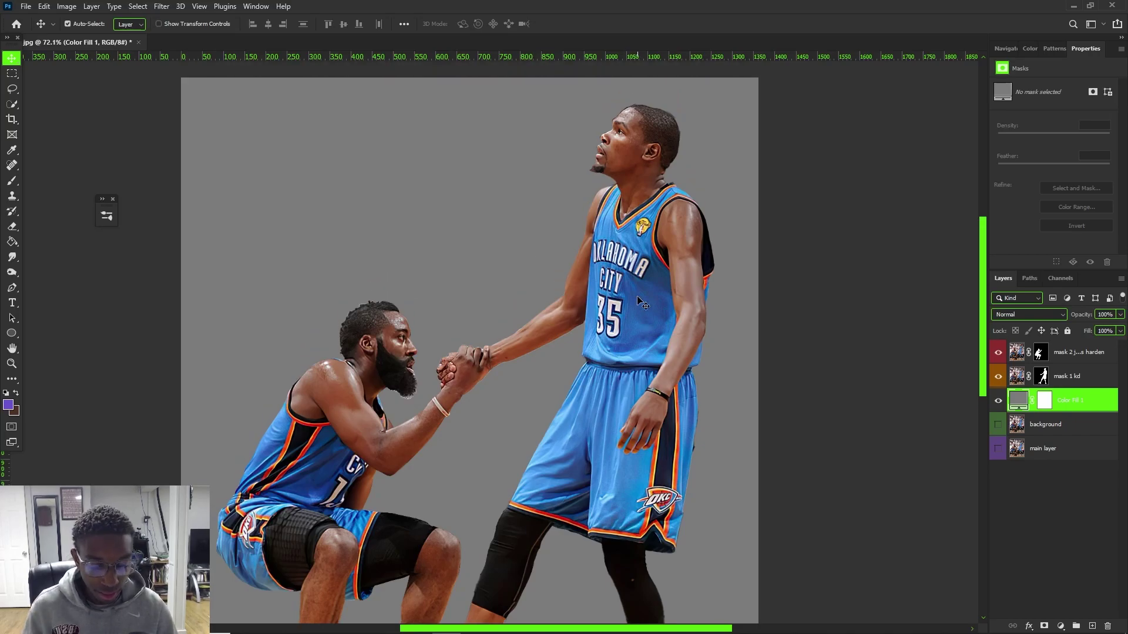
left_click(1063, 382)
scroll(726, 301, "up", 2)
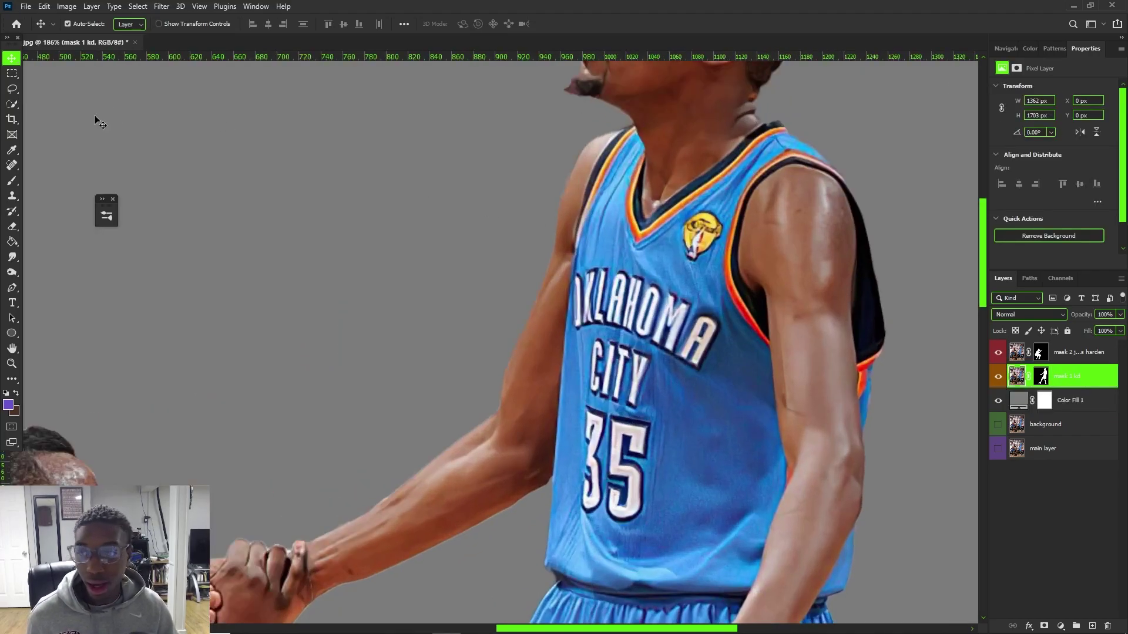
left_click(12, 88)
left_click(55, 99)
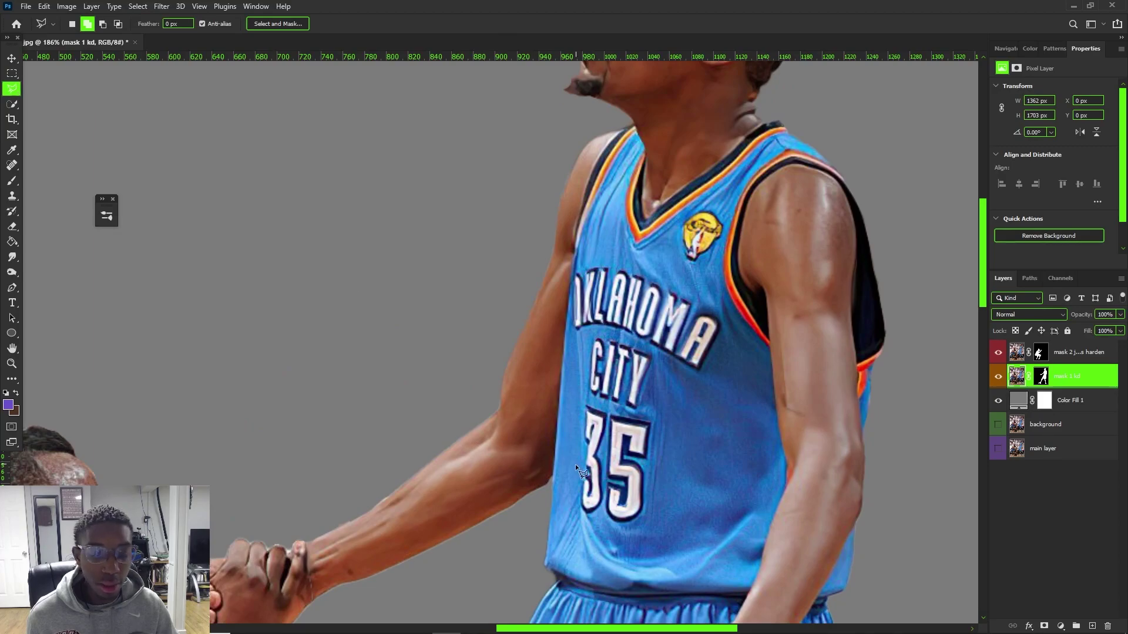
double_click(583, 518)
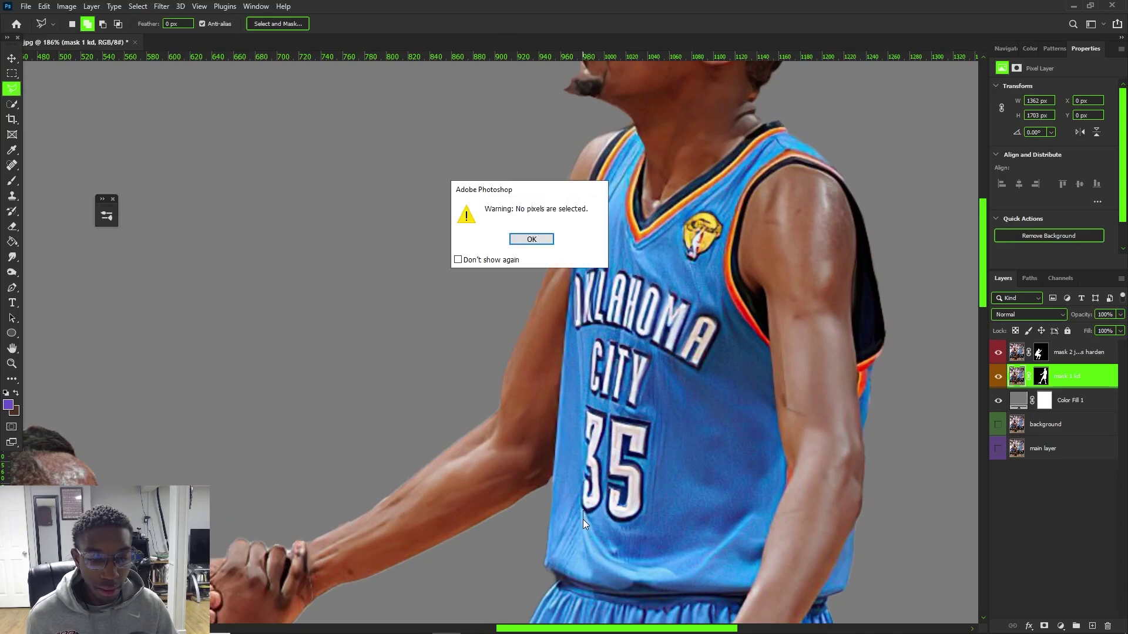
left_click(531, 239)
Outline both digits of the number 35 on the standing player's jersey with the Polygonal Lasso
scroll(615, 532, "up", 3)
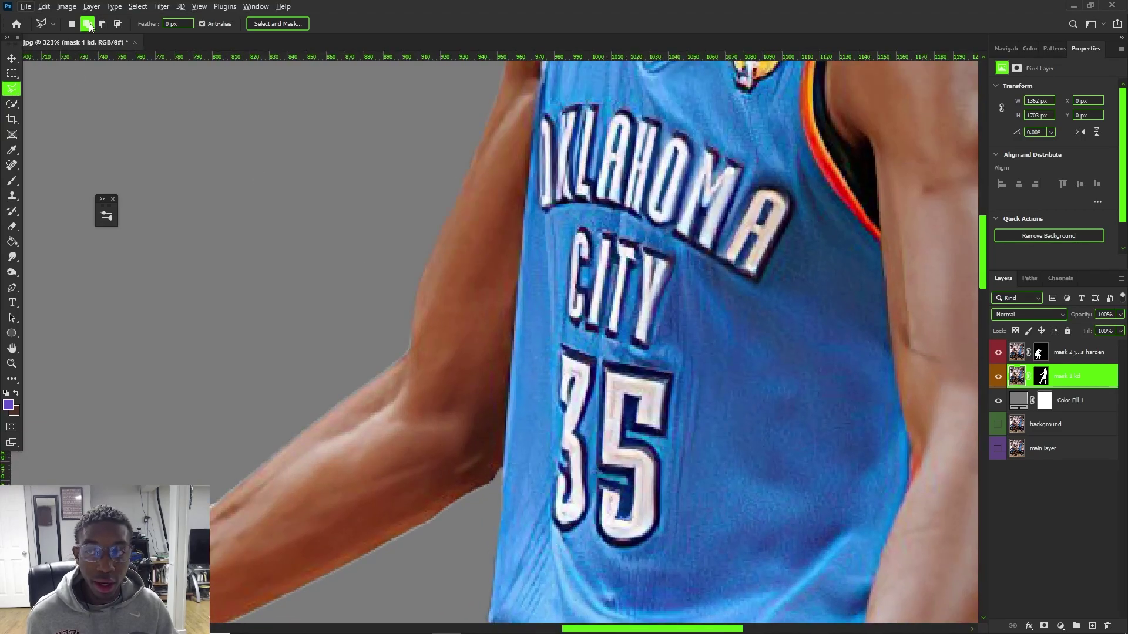
scroll(538, 474, "up", 2)
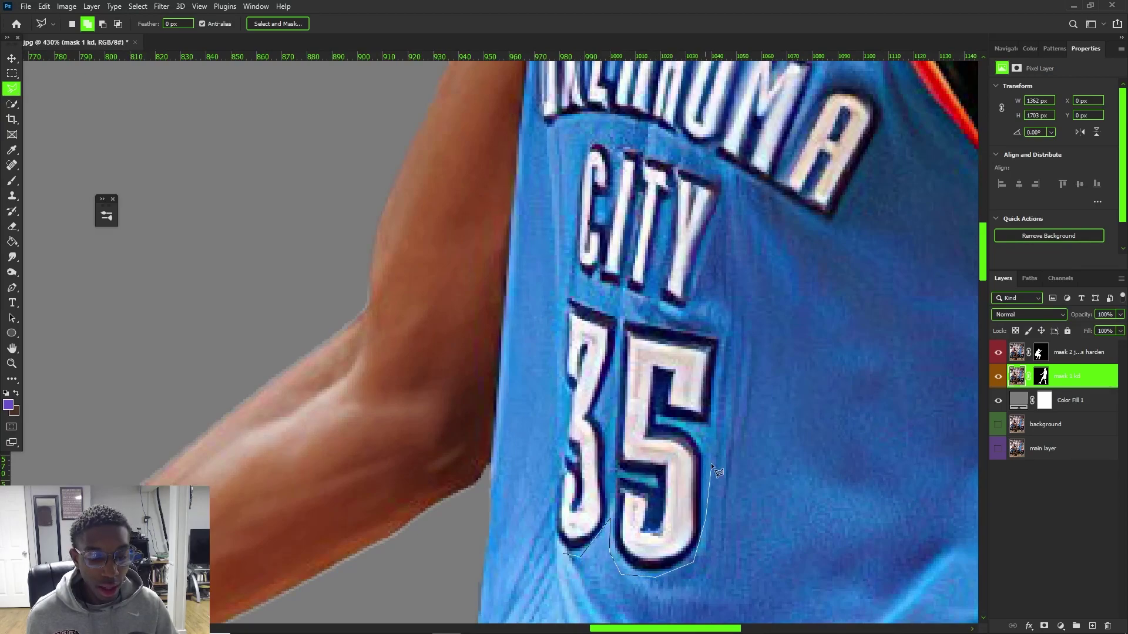
left_click(711, 448)
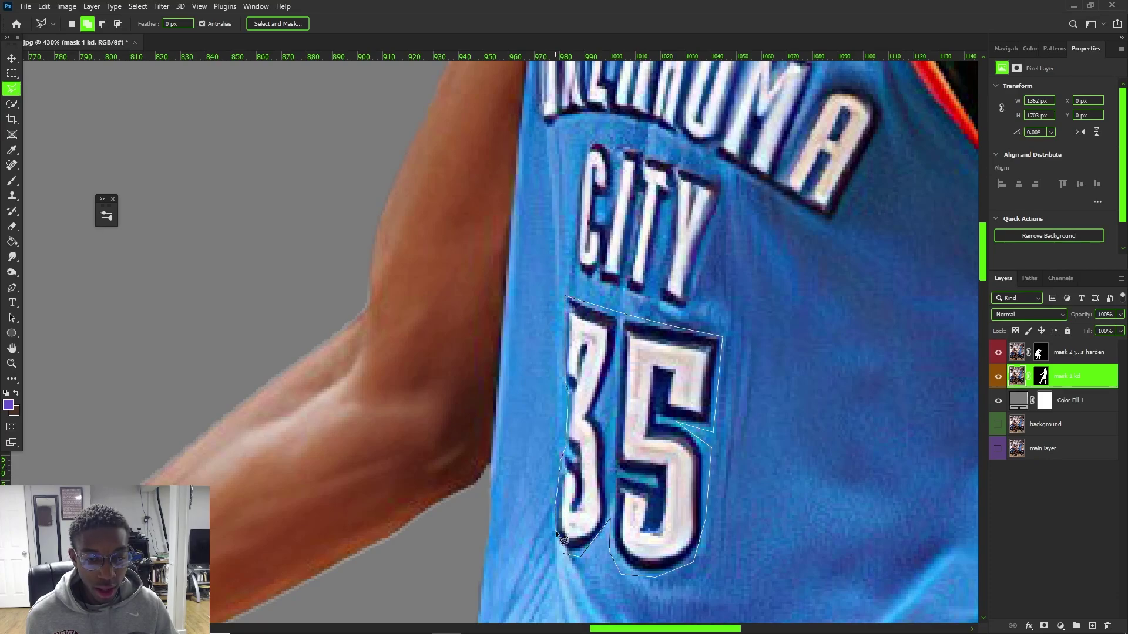
left_click(557, 549)
scroll(582, 503, "up", 3)
left_click(614, 532)
left_click(600, 393)
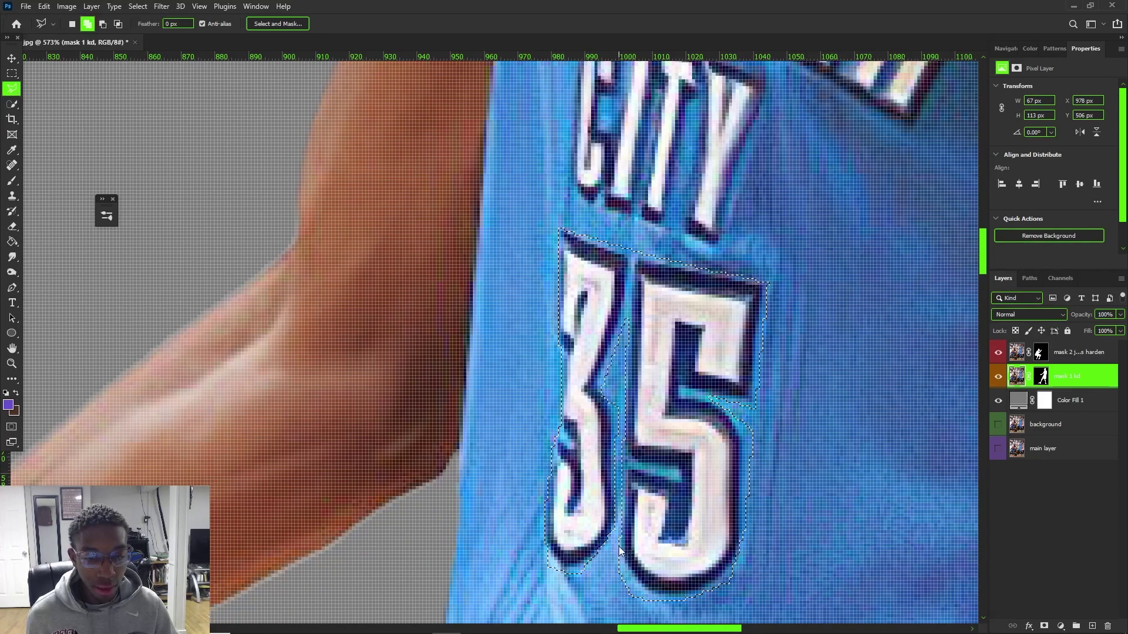
Add the word CITY above the jersey number to the selection with a closed polygonal outline
scroll(657, 359, "down", 3)
scroll(656, 360, "up", 1)
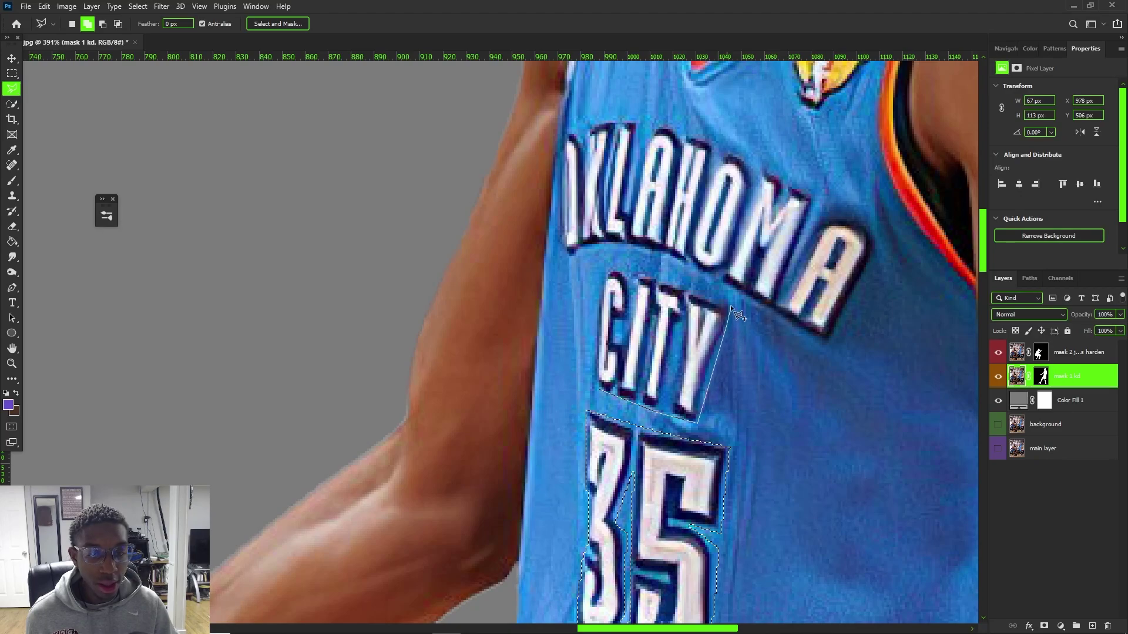
left_click(600, 263)
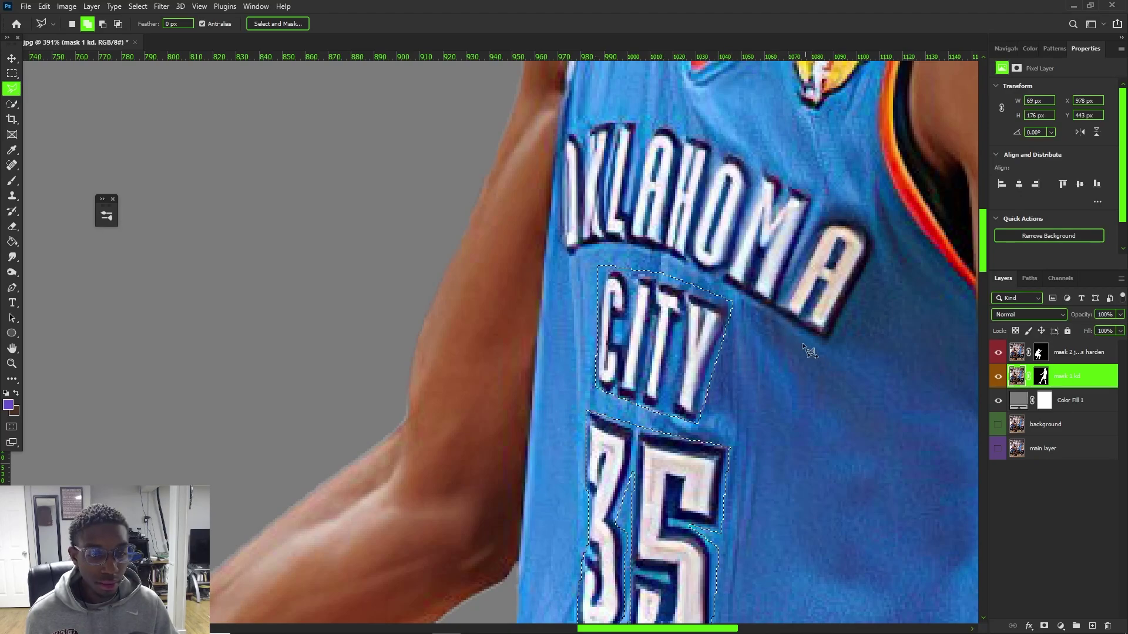
Add the curved OKLAHOMA lettering on the jersey to the selection by tracing a polygon around it
left_click(742, 299)
left_click(824, 345)
left_click(863, 289)
left_click(877, 240)
left_click(864, 218)
left_click(838, 198)
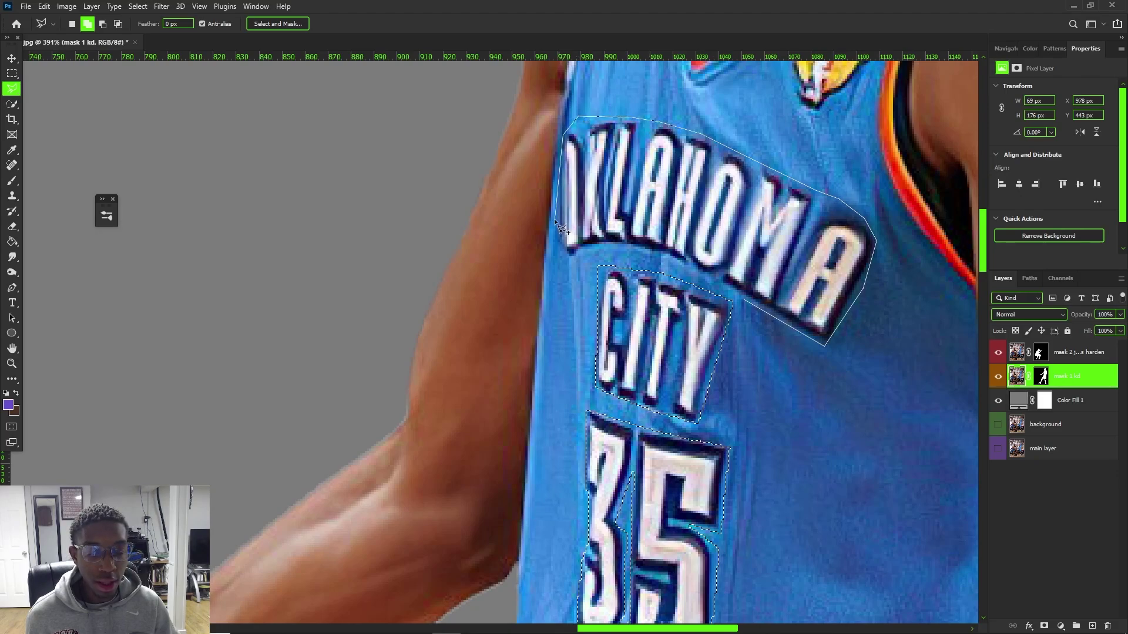
left_click(559, 254)
left_click(578, 260)
left_click(605, 246)
left_click(747, 304)
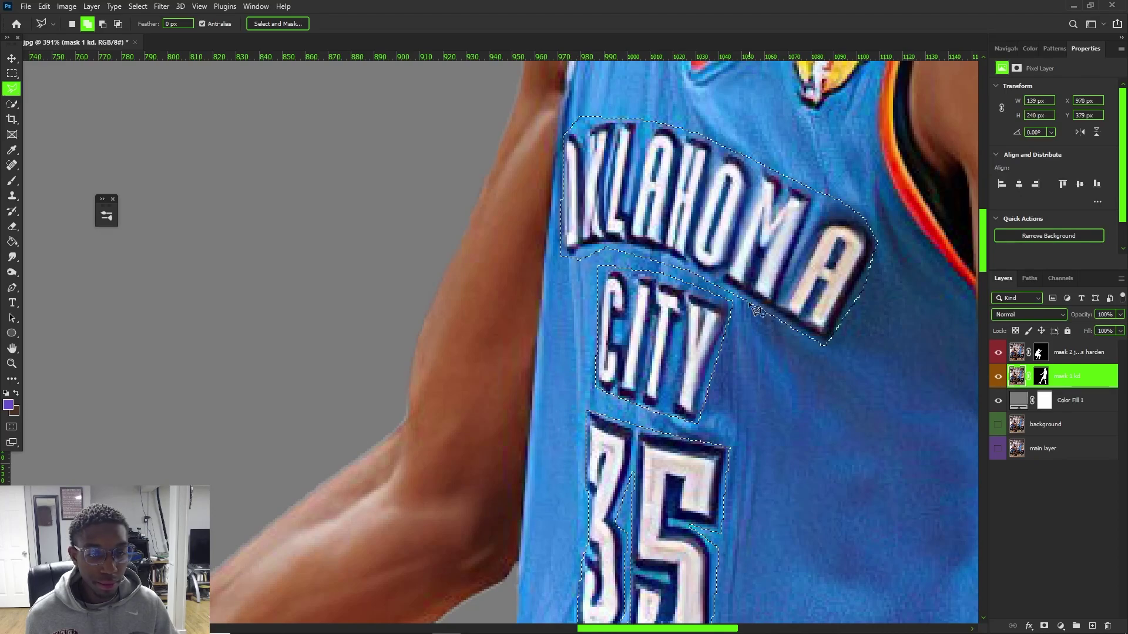
Add the yellow round patch near the jersey's collar to the selection with a polygonal outline
scroll(757, 310, "down", 5)
scroll(805, 210, "up", 5)
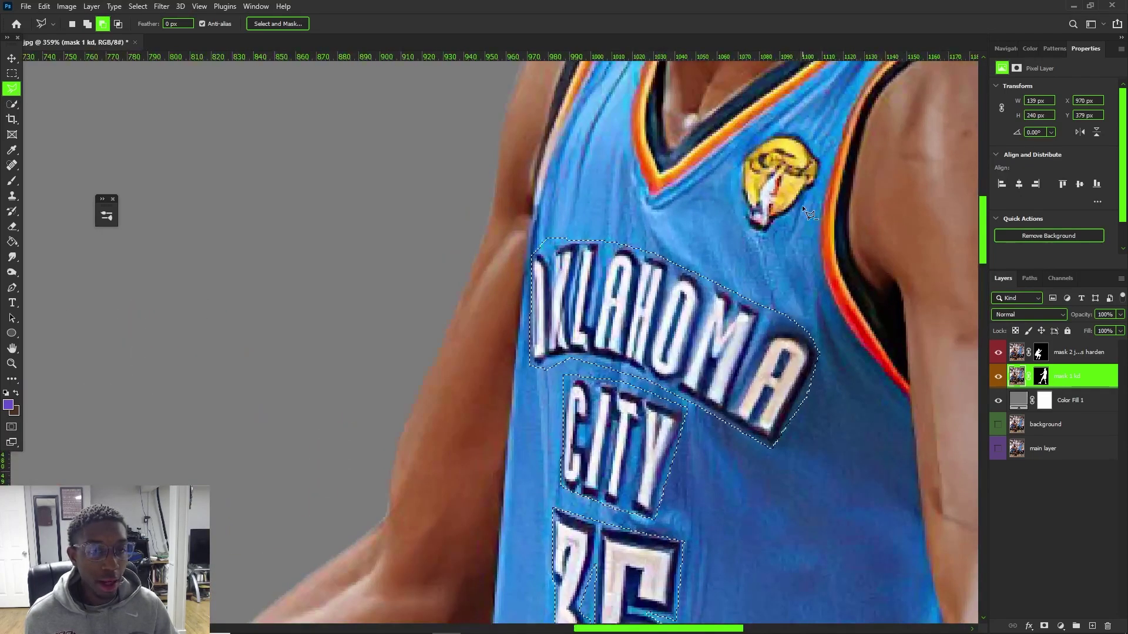
left_click(779, 225, "shift")
left_click(823, 158)
left_click(808, 135)
left_click(789, 129)
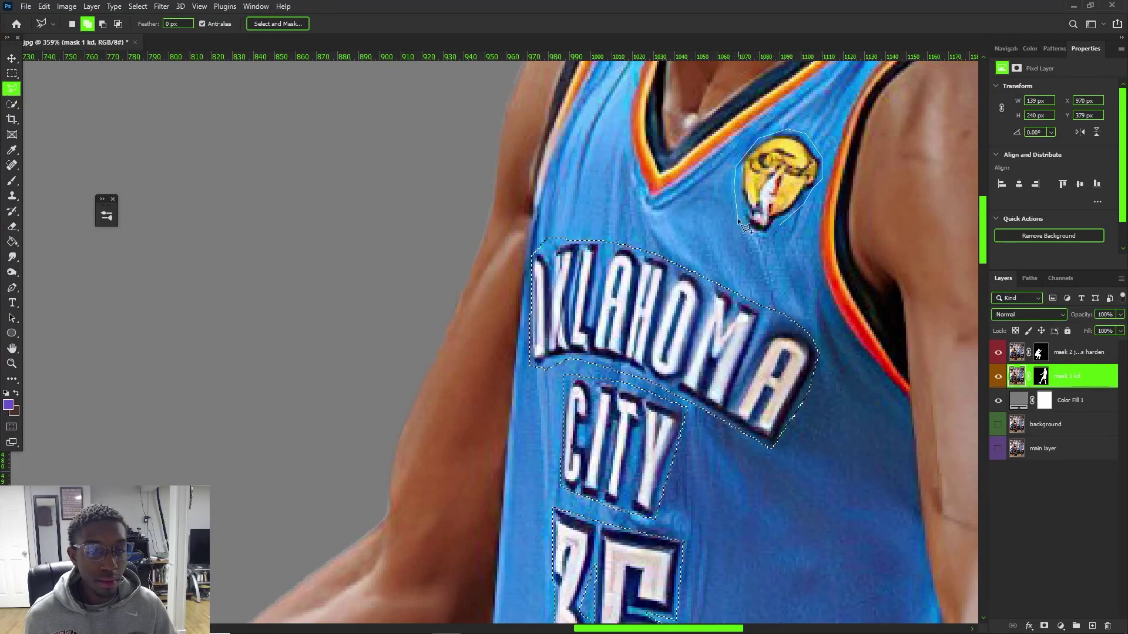
left_click(769, 231)
Add the streaks on both sides of the OKC logo on the standing player's shorts to the selection
scroll(769, 231, "down", 4)
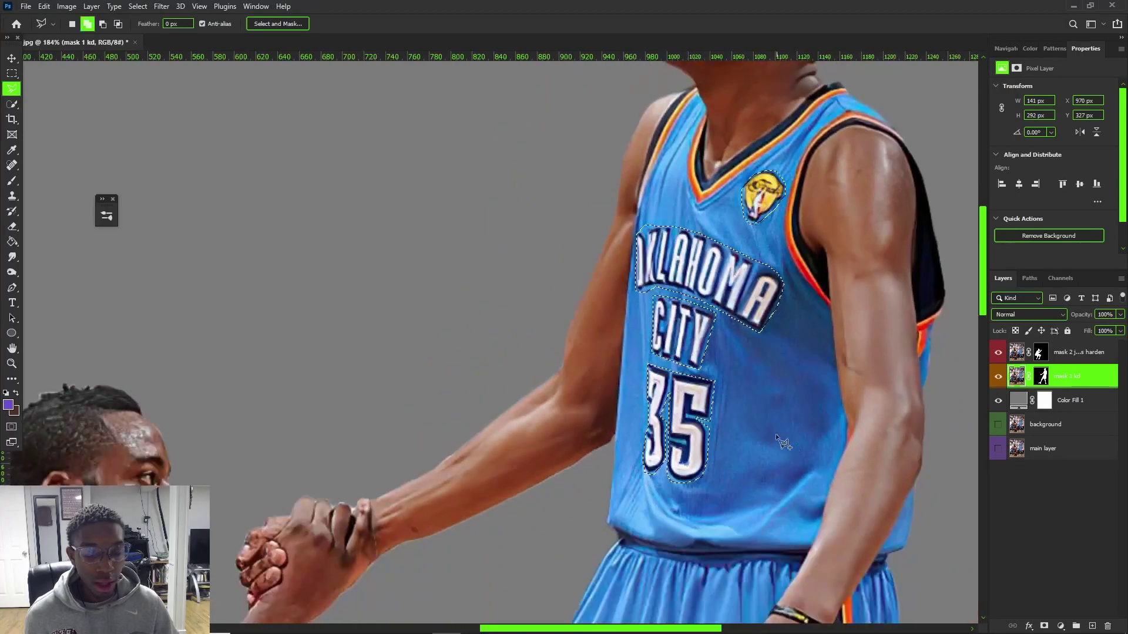
scroll(777, 438, "down", 4)
scroll(688, 450, "down", 5)
scroll(749, 461, "up", 6)
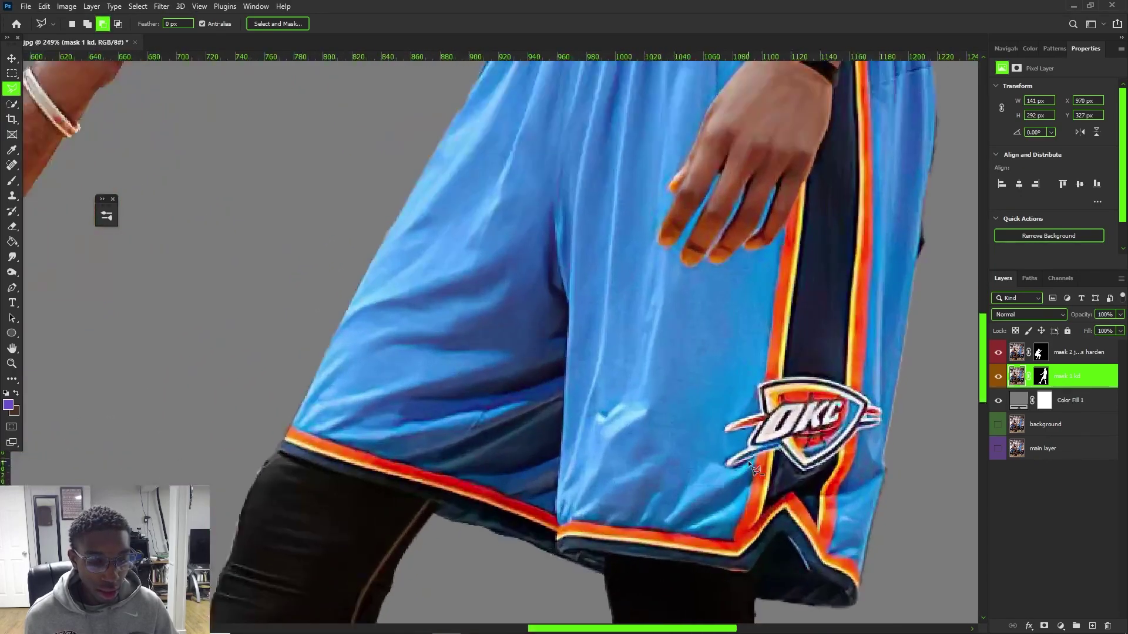
scroll(748, 461, "up", 2)
left_click(758, 457)
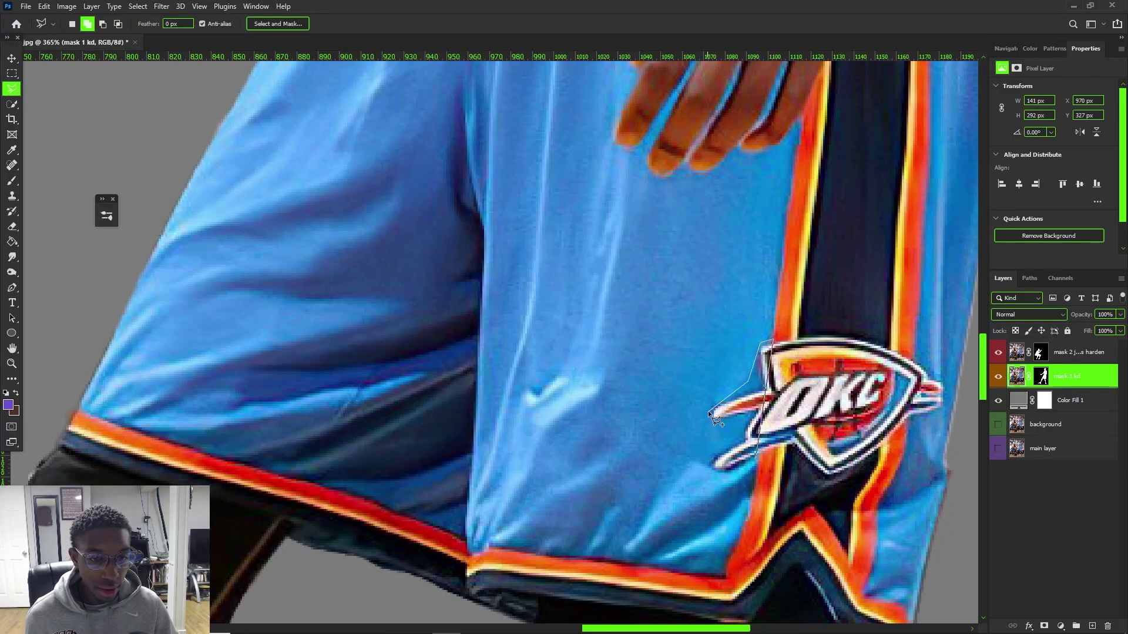
left_click(742, 418)
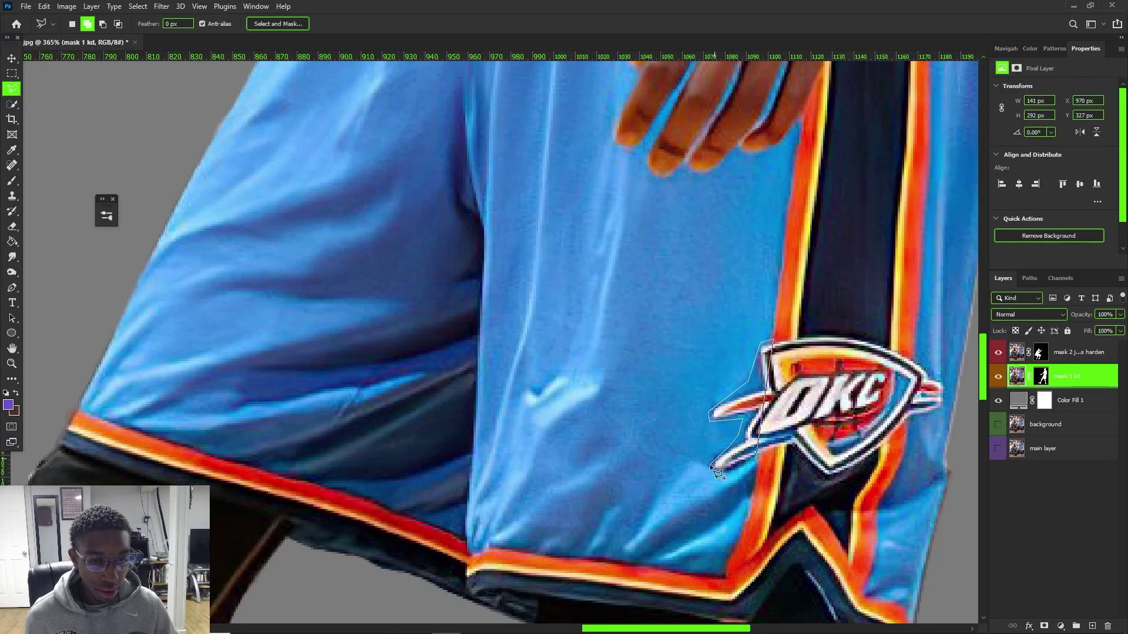
left_click(754, 458)
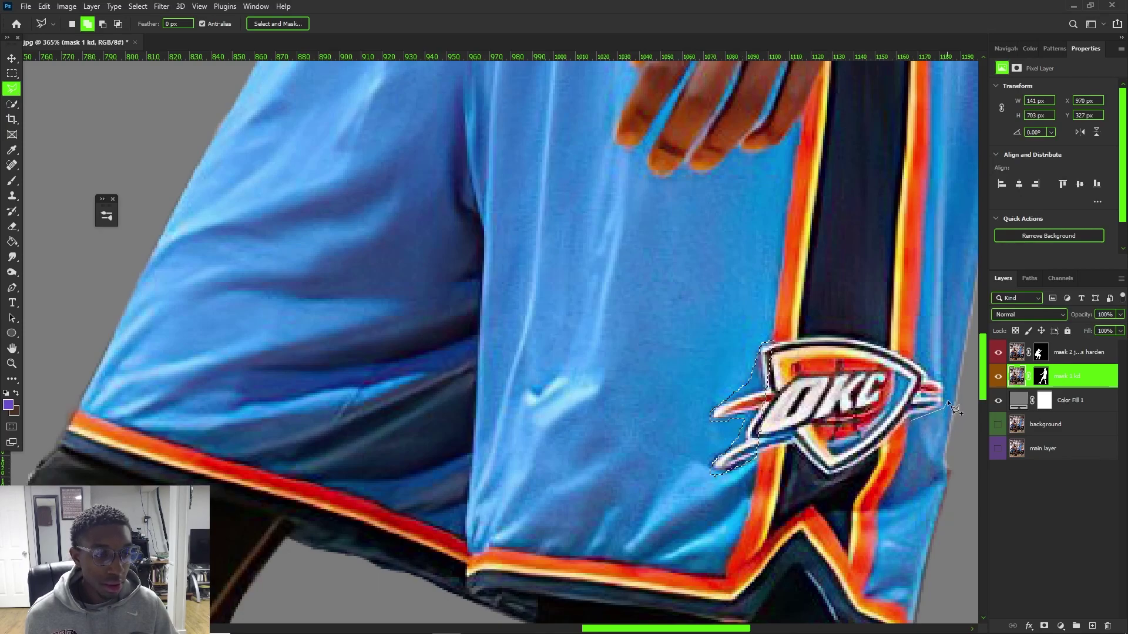
left_click(949, 380)
left_click(918, 383)
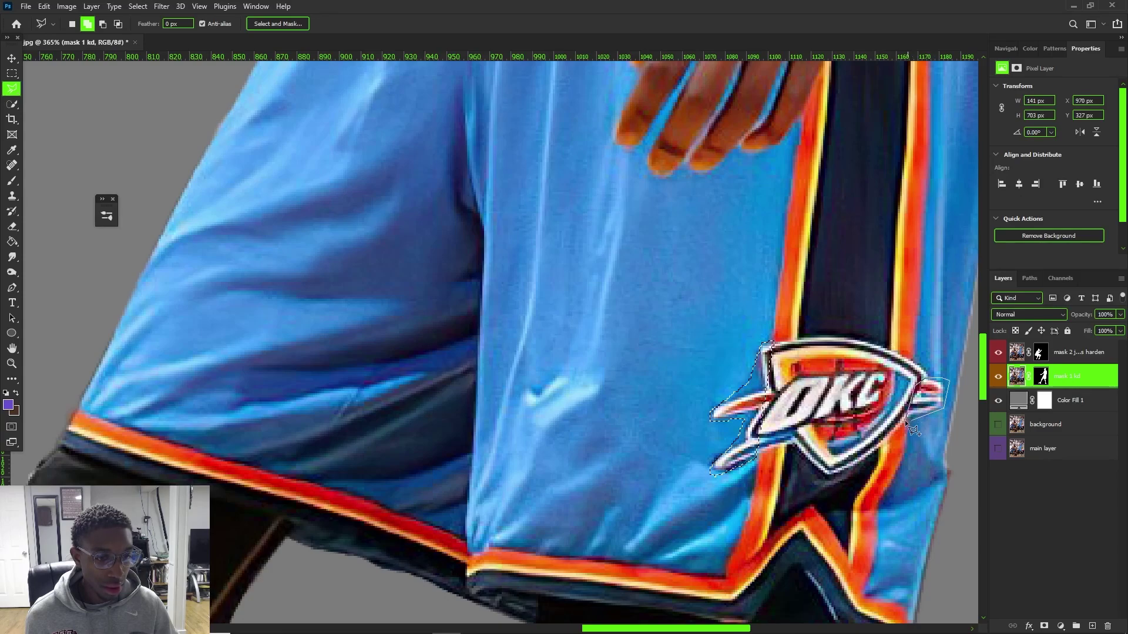
left_click(905, 422)
Fill the selected lettering, patch and logo streaks with Content-Aware, Color Adaptation on, Normal mode at 100% opacity
scroll(904, 421, "down", 10)
scroll(501, 306, "up", 3)
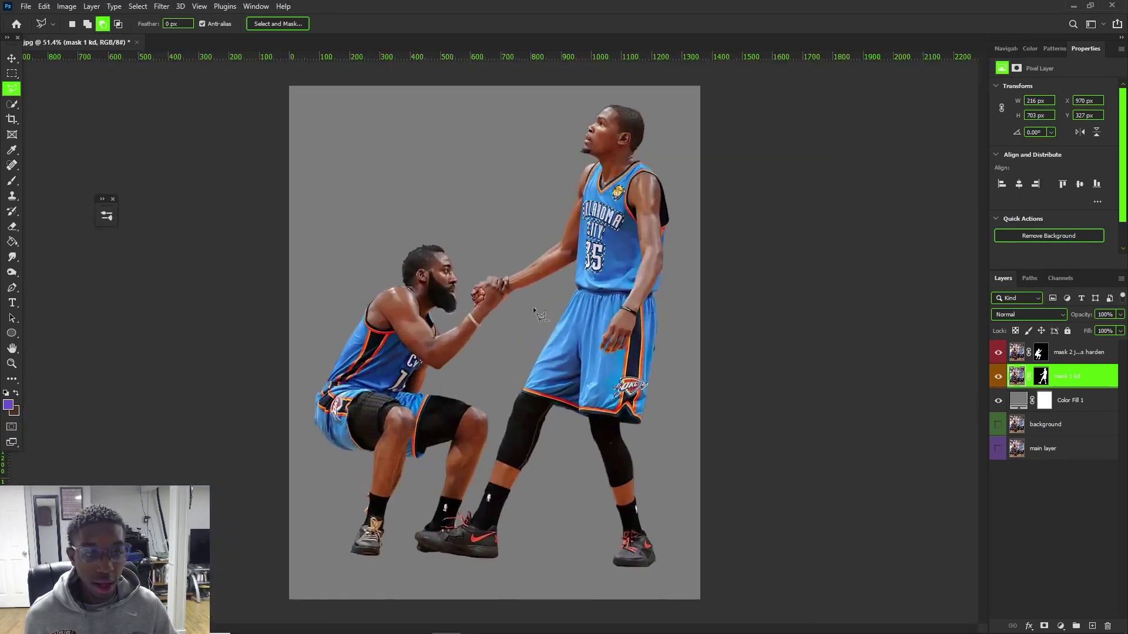
scroll(587, 139, "up", 4)
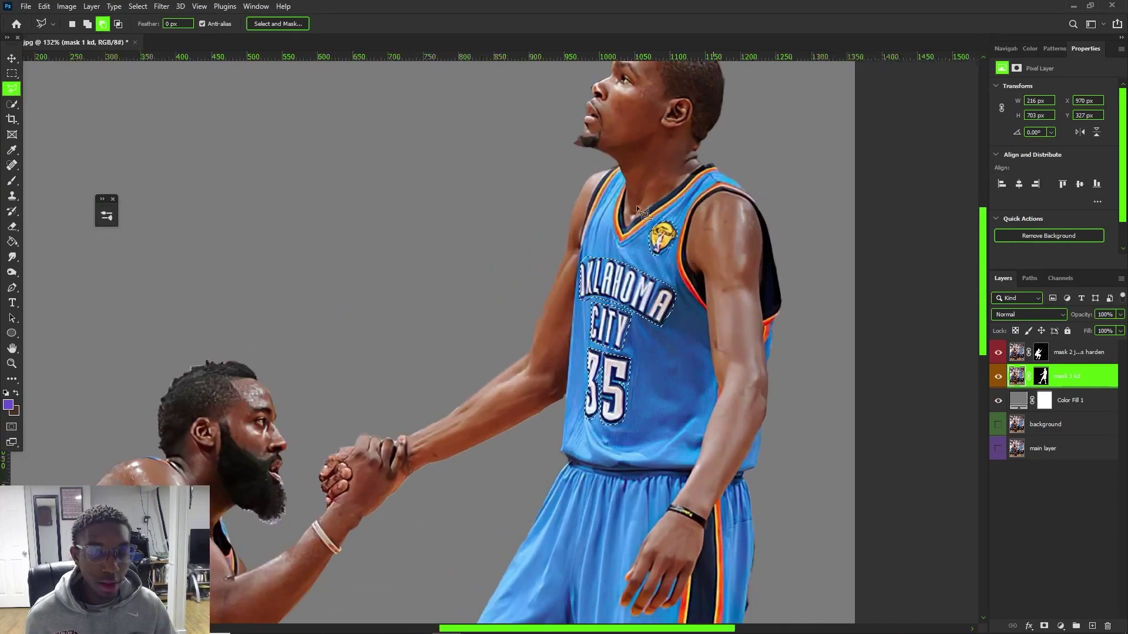
scroll(633, 253, "down", 2)
scroll(626, 207, "up", 2)
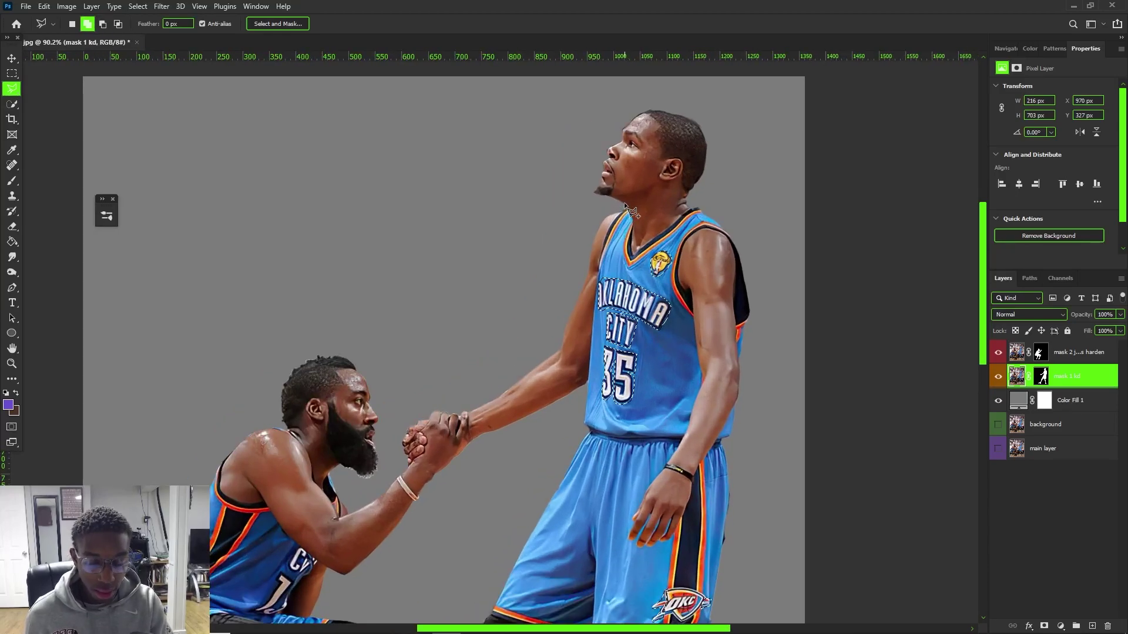
key("shift+BackSpace")
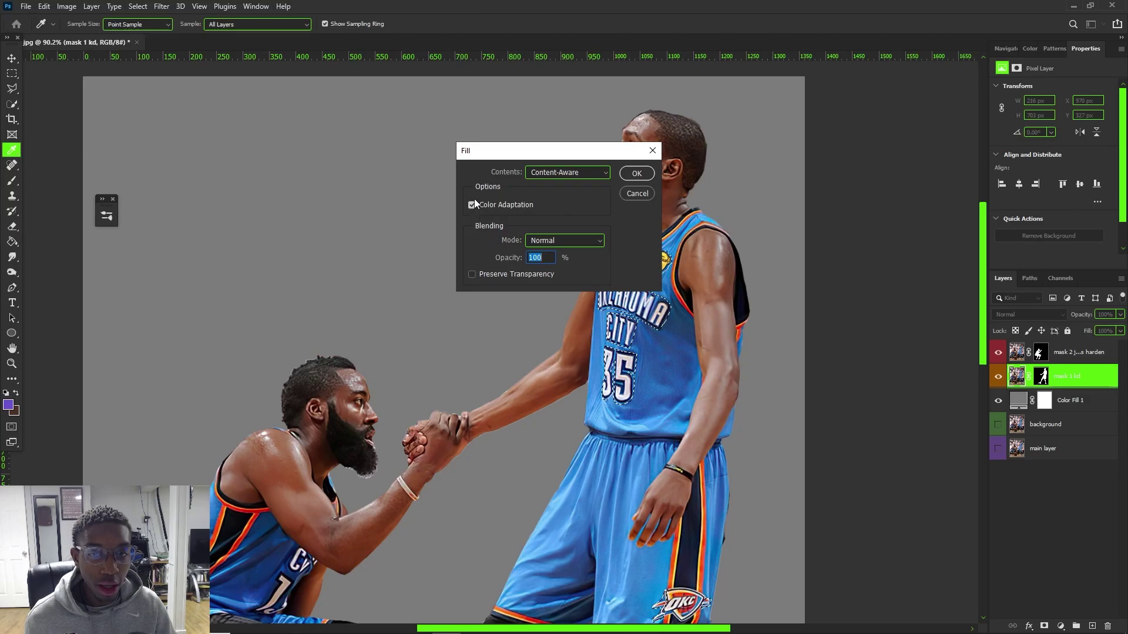
left_click(554, 240)
left_click(553, 241)
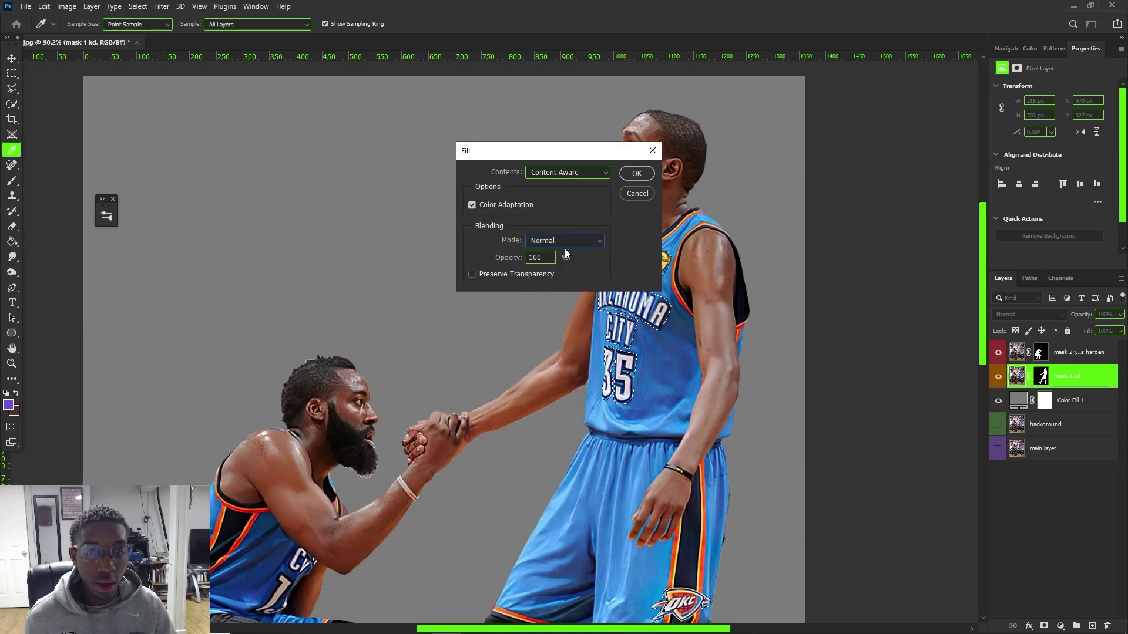
left_click(636, 174)
Clone plain blue fabric over the leftover streaks beside the shorts' OKC logo using a 22 px Clone Stamp inside the selection
scroll(657, 347, "up", 3)
scroll(652, 388, "down", 3)
scroll(662, 471, "down", 2)
scroll(661, 471, "down", 2)
scroll(672, 516, "up", 8)
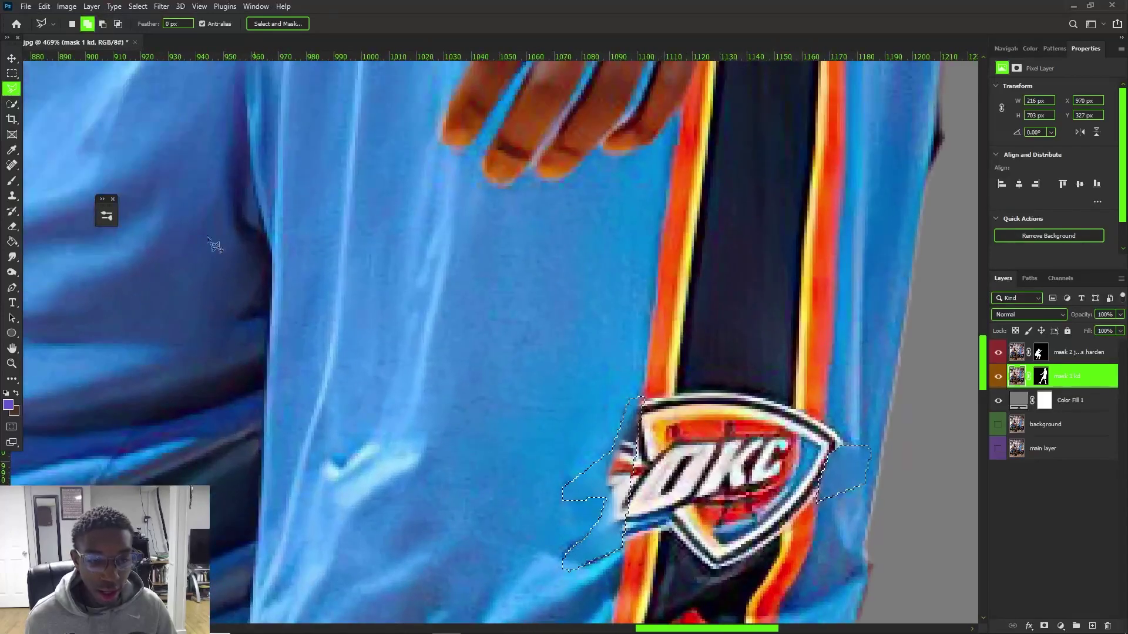
left_click(7, 200)
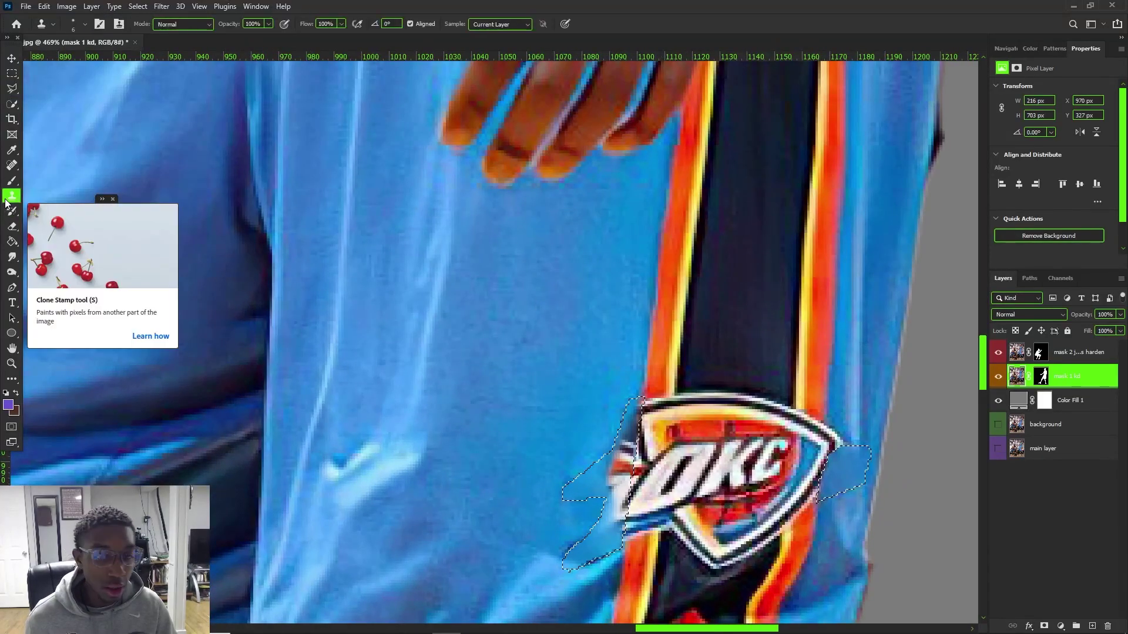
left_click_drag(497, 287, 529, 291)
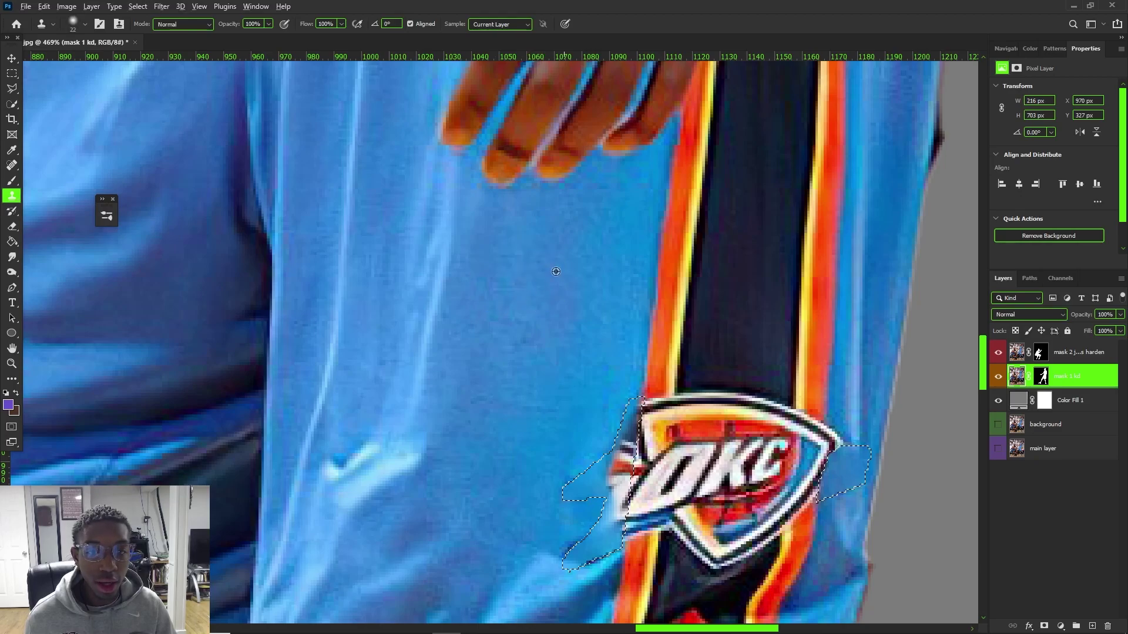
left_click(591, 292, "alt")
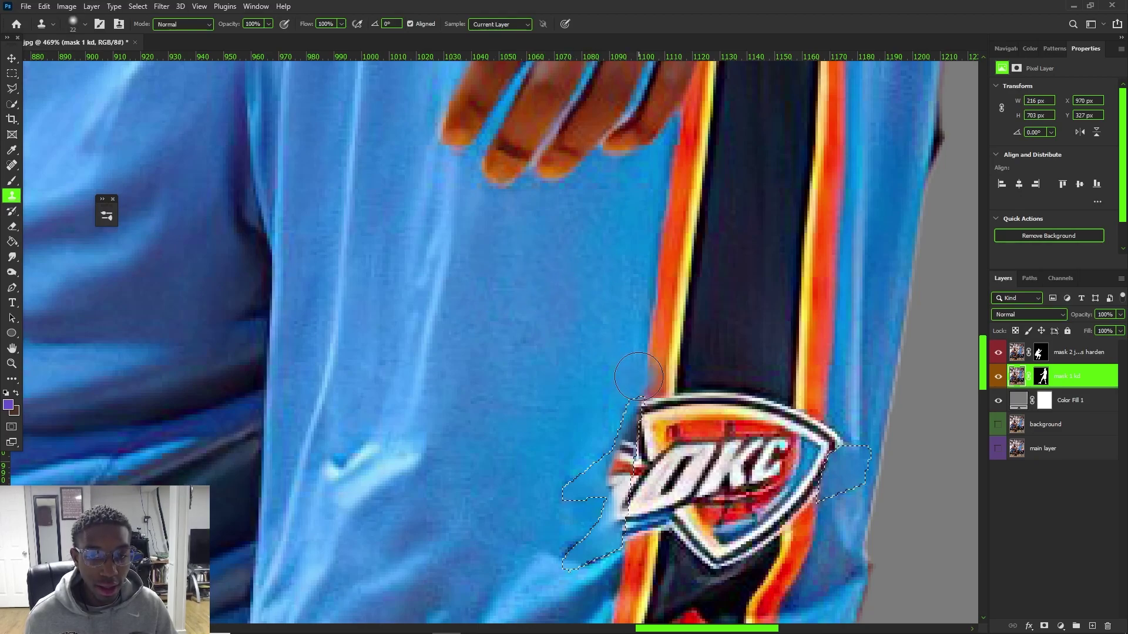
left_click(577, 297, "alt")
mouse_move(622, 395)
left_mouse_down()
mouse_move(624, 507)
mouse_move(612, 585)
left_mouse_up()
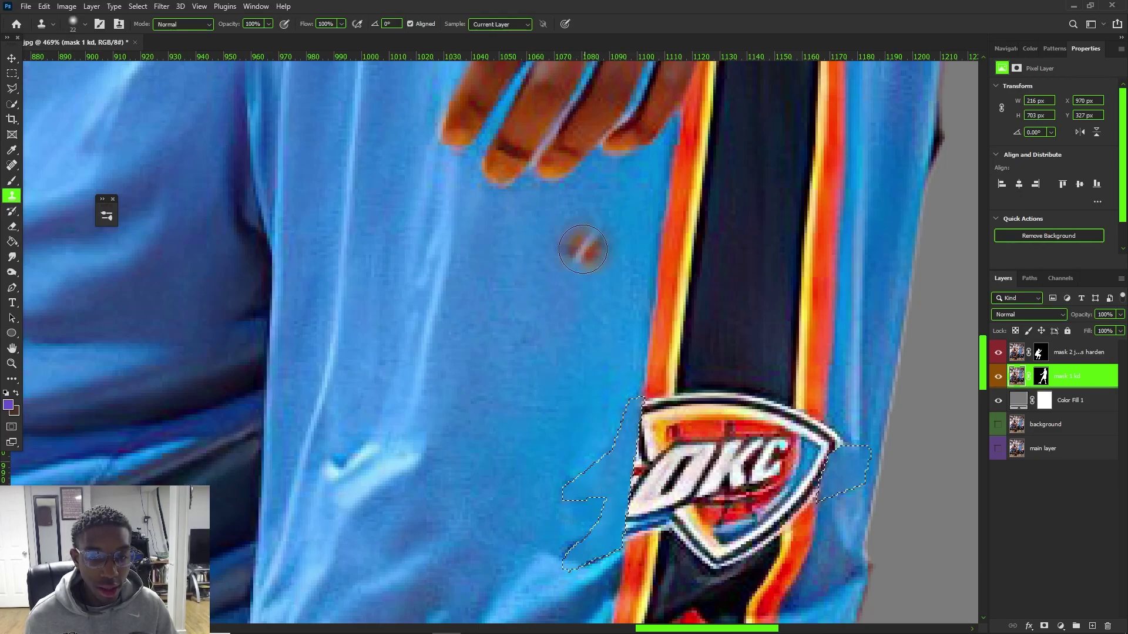
Deselect and clone blue fabric over the remaining marks on both sides of the OKC logo with a smaller brush
key("ctrl+d")
key("bracketleft")
left_click_drag(579, 539, 569, 546)
left_click(537, 518, "alt")
left_click(570, 479)
right_click(845, 491, "alt")
left_click(844, 483, "alt")
left_click_drag(844, 464, 839, 432)
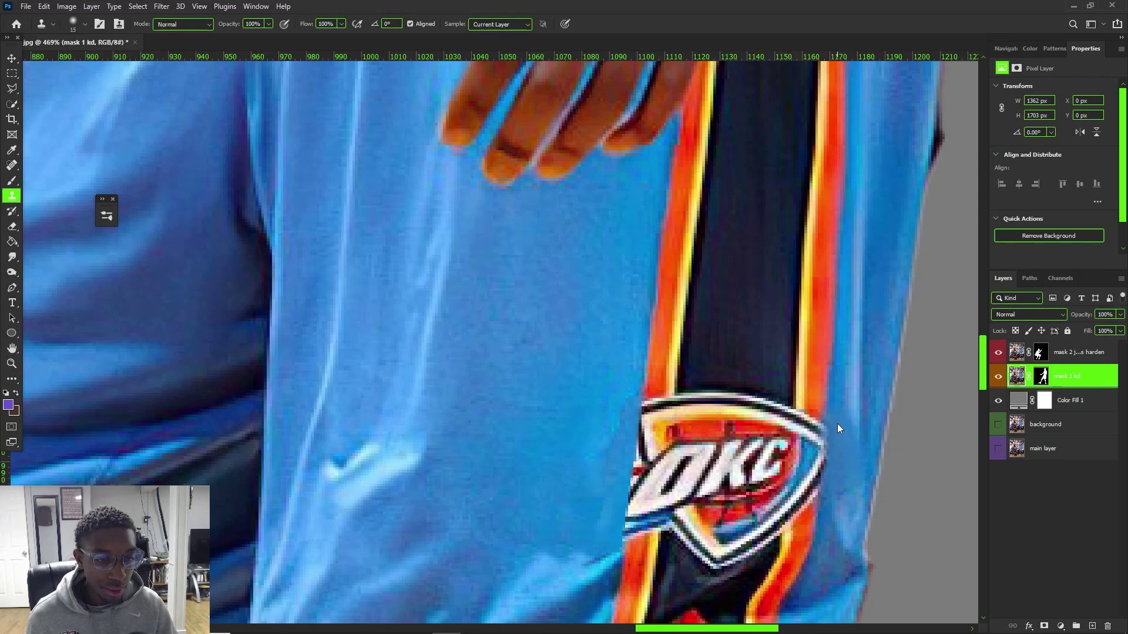
Smudge away the leftover number outlines across the chest of the standing player's jersey at 24% strength with a small brush
left_click(11, 258)
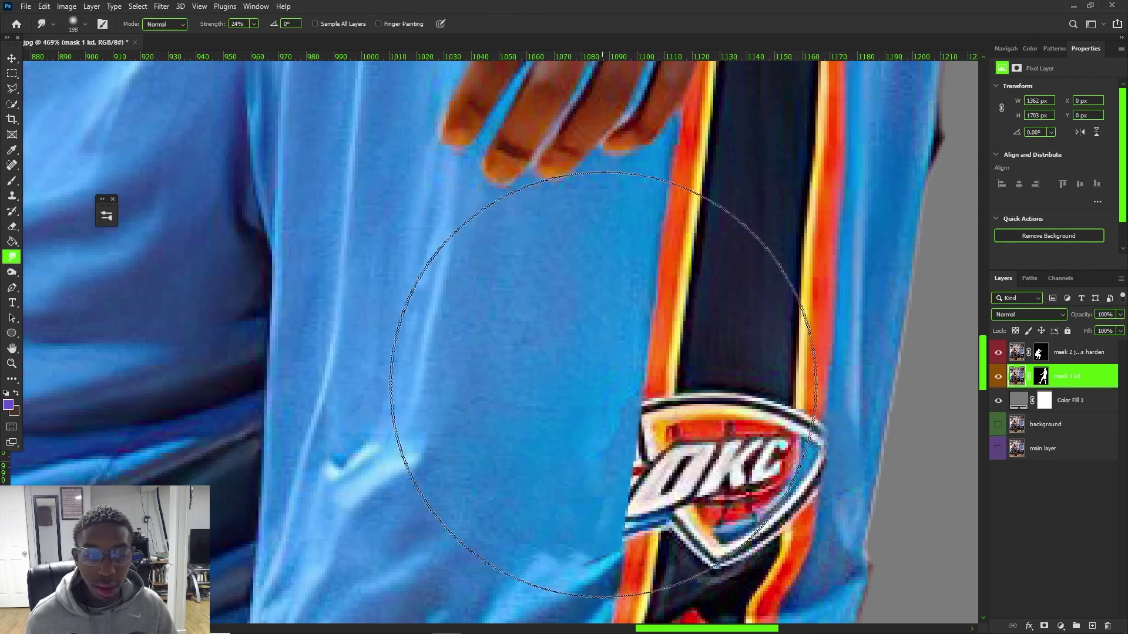
scroll(508, 232, "down", 3)
scroll(508, 232, "up", 3)
scroll(509, 232, "up", 10)
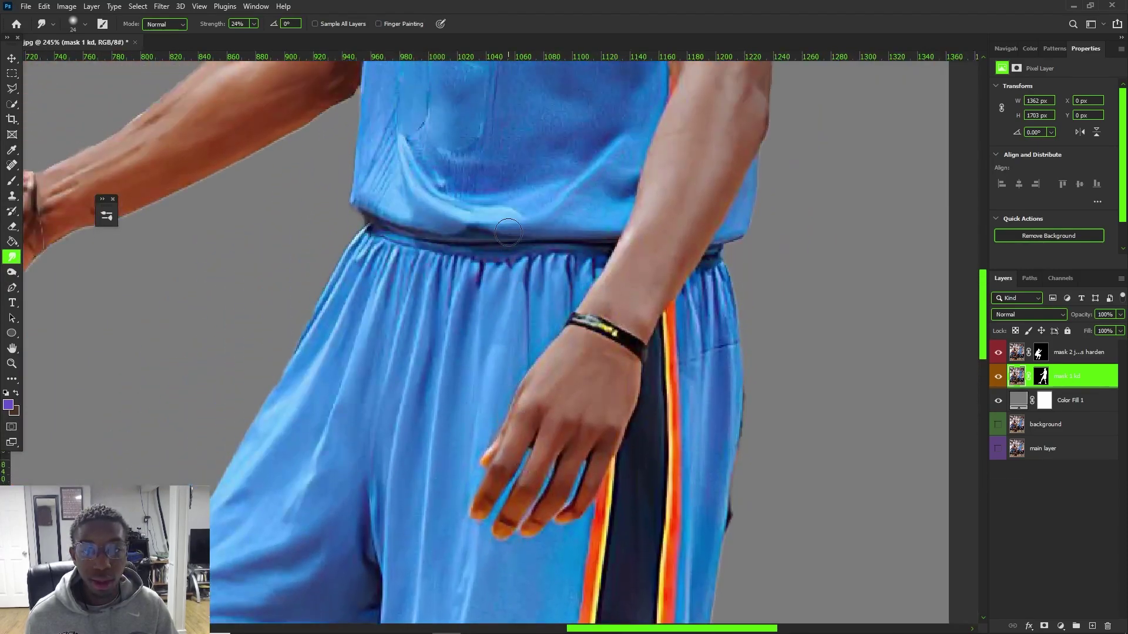
scroll(497, 205, "up", 1)
scroll(496, 205, "up", 2)
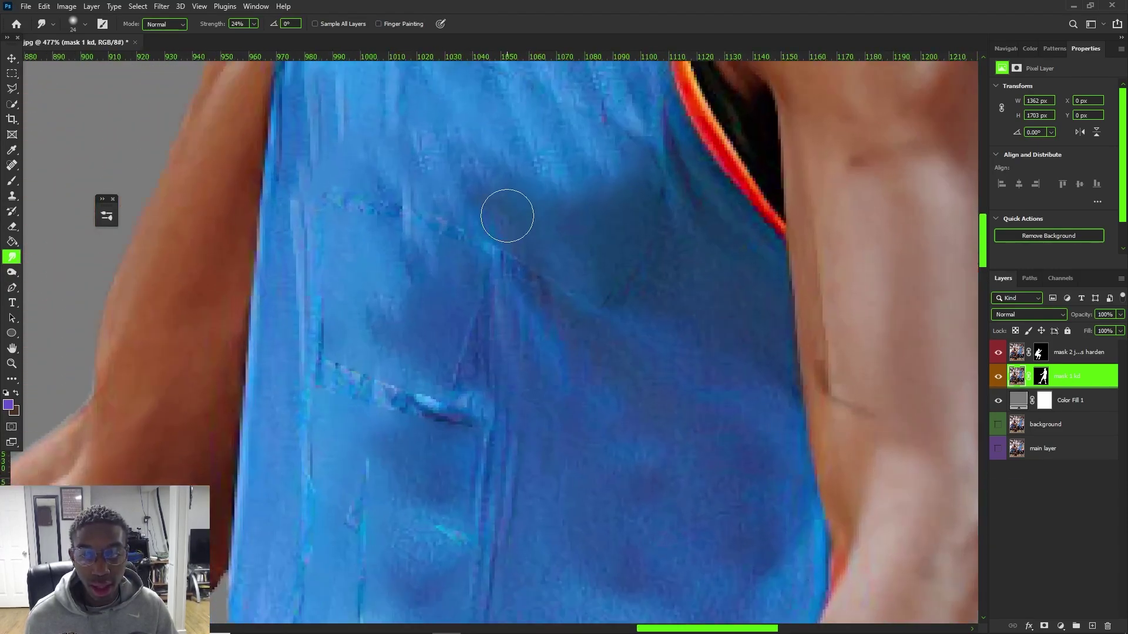
key("bracketleft")
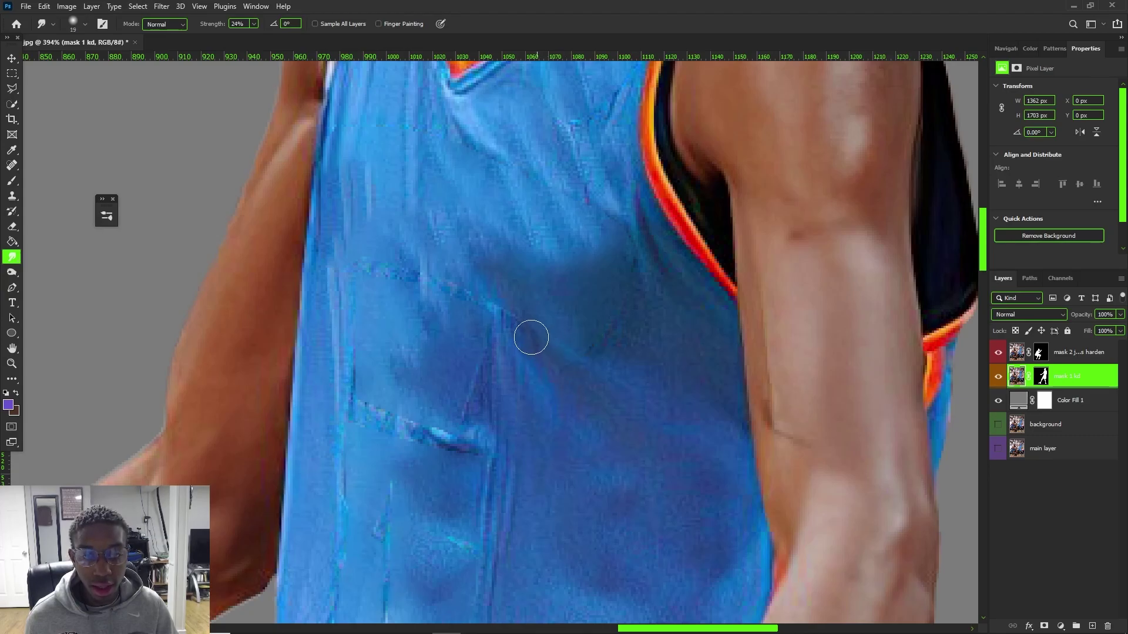
mouse_move(461, 403)
left_mouse_down()
mouse_move(490, 474)
mouse_move(431, 461)
mouse_move(436, 449)
mouse_move(356, 402)
mouse_move(346, 383)
mouse_move(362, 342)
mouse_move(341, 453)
mouse_move(351, 570)
mouse_move(368, 482)
left_mouse_up()
mouse_move(432, 302)
left_mouse_down()
mouse_move(458, 315)
mouse_move(489, 300)
mouse_move(428, 288)
mouse_move(408, 270)
mouse_move(351, 272)
left_mouse_up()
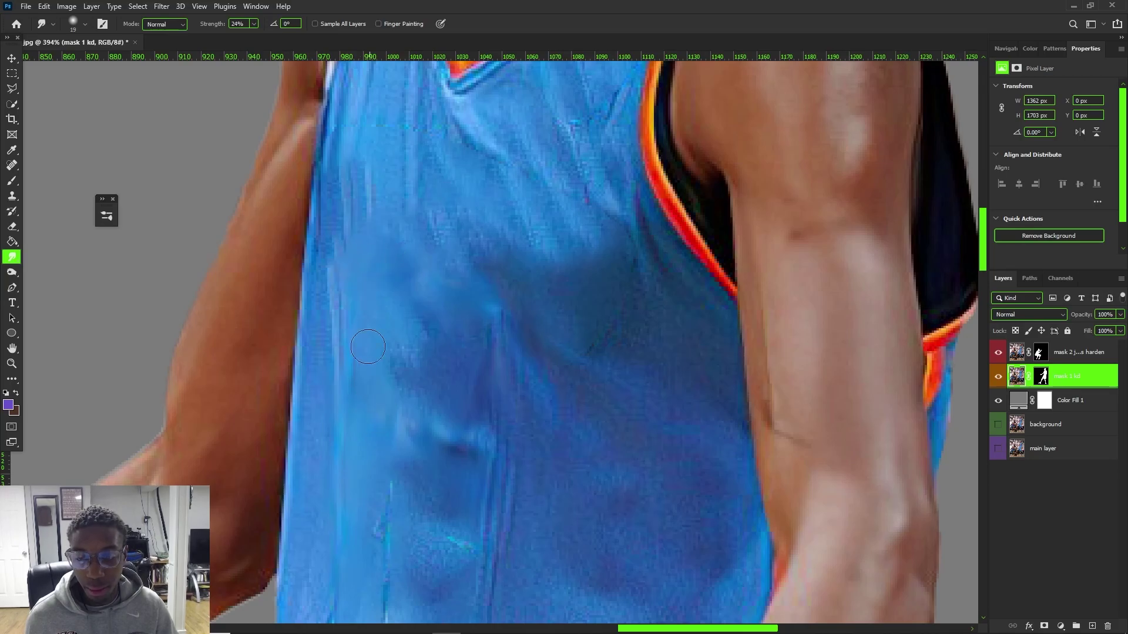
Smudge the remaining vertical line marks on the lower front of the standing player's jersey
scroll(358, 493, "down", 8)
scroll(377, 451, "up", 9)
mouse_move(377, 451)
left_mouse_down()
mouse_move(398, 492)
mouse_move(416, 472)
mouse_move(410, 481)
mouse_move(469, 511)
mouse_move(457, 540)
mouse_move(488, 492)
mouse_move(508, 495)
mouse_move(475, 548)
mouse_move(458, 546)
mouse_move(479, 399)
mouse_move(465, 431)
mouse_move(477, 429)
mouse_move(418, 421)
mouse_move(411, 303)
mouse_move(417, 320)
mouse_move(329, 526)
mouse_move(366, 492)
mouse_move(353, 482)
mouse_move(364, 435)
left_mouse_up()
scroll(363, 435, "down", 7)
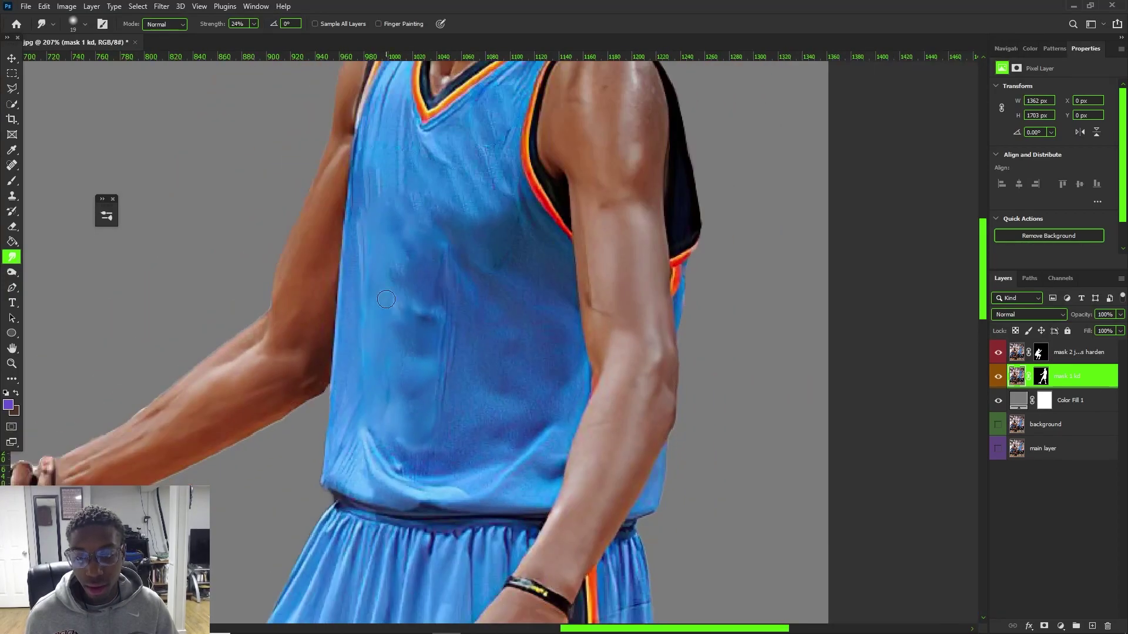
Clone nearby blue fabric over the smudged, blotchy area on the front of the standing player's jersey
scroll(163, 272, "up", 4)
left_click(11, 197)
right_click(461, 353, "alt")
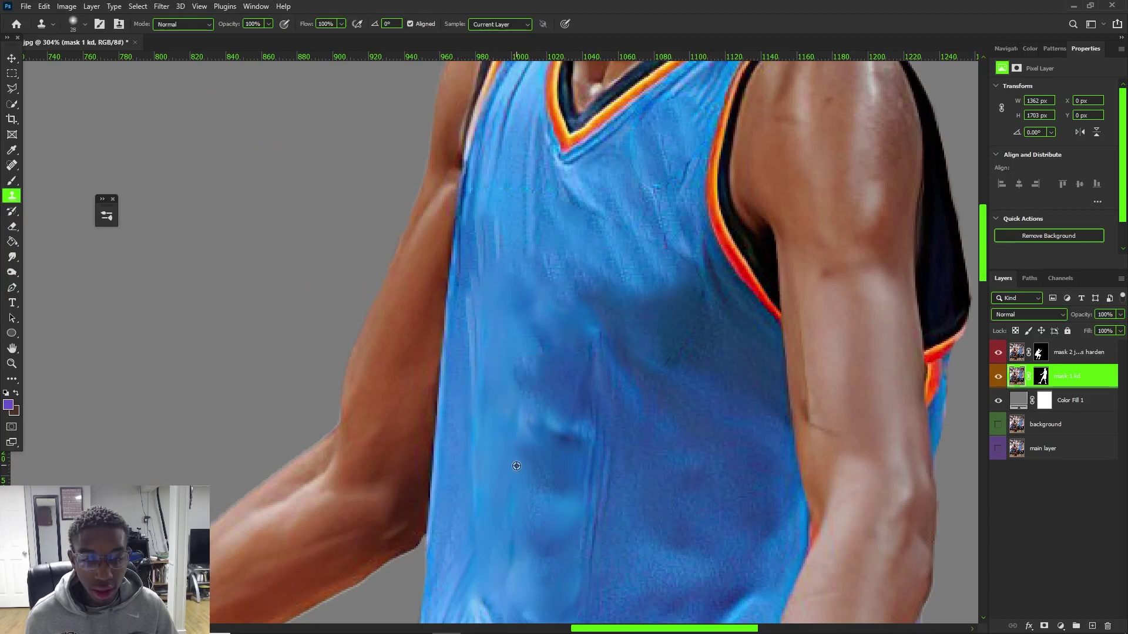
left_click(578, 467, "alt")
mouse_move(568, 425)
left_mouse_down()
mouse_move(545, 428)
mouse_move(508, 475)
mouse_move(505, 463)
mouse_move(498, 498)
left_mouse_up()
left_click(545, 467, "alt")
scroll(538, 413, "down", 5)
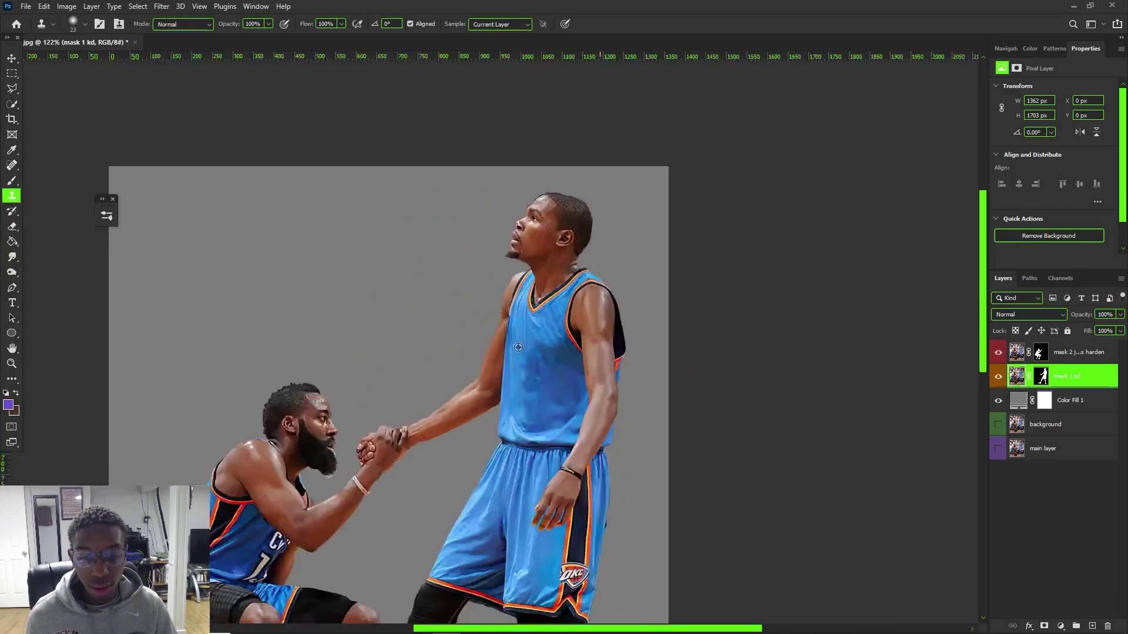
Examine the retouched uniforms on both players, close up and in the full composition
scroll(295, 445, "up", 3)
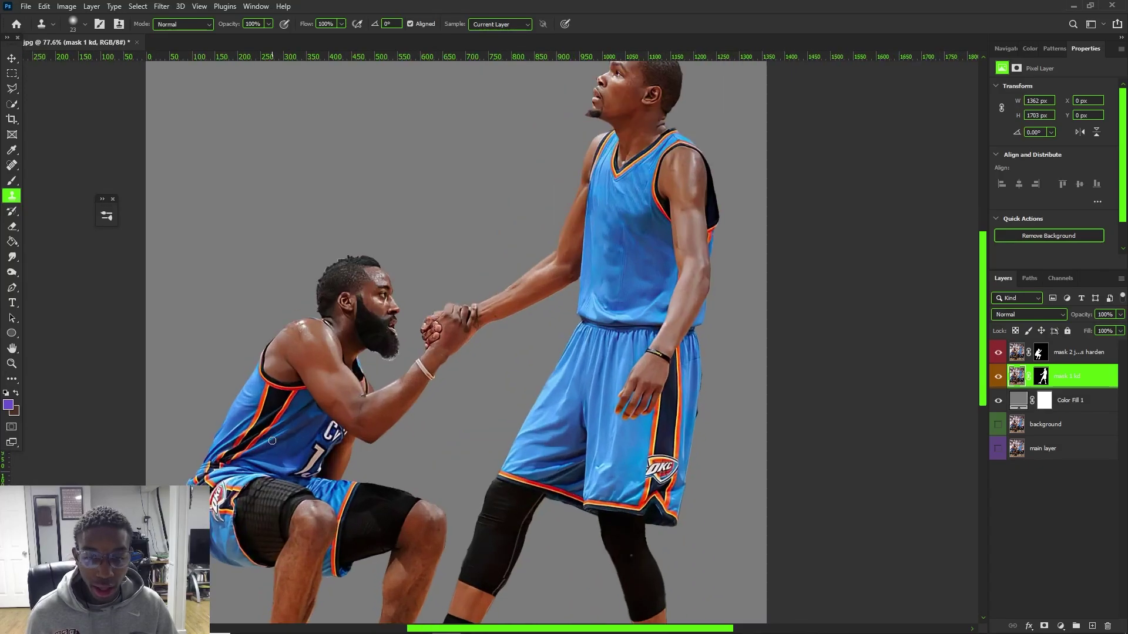
key("v")
scroll(288, 435, "up", 4)
left_click(363, 450)
scroll(363, 449, "down", 2)
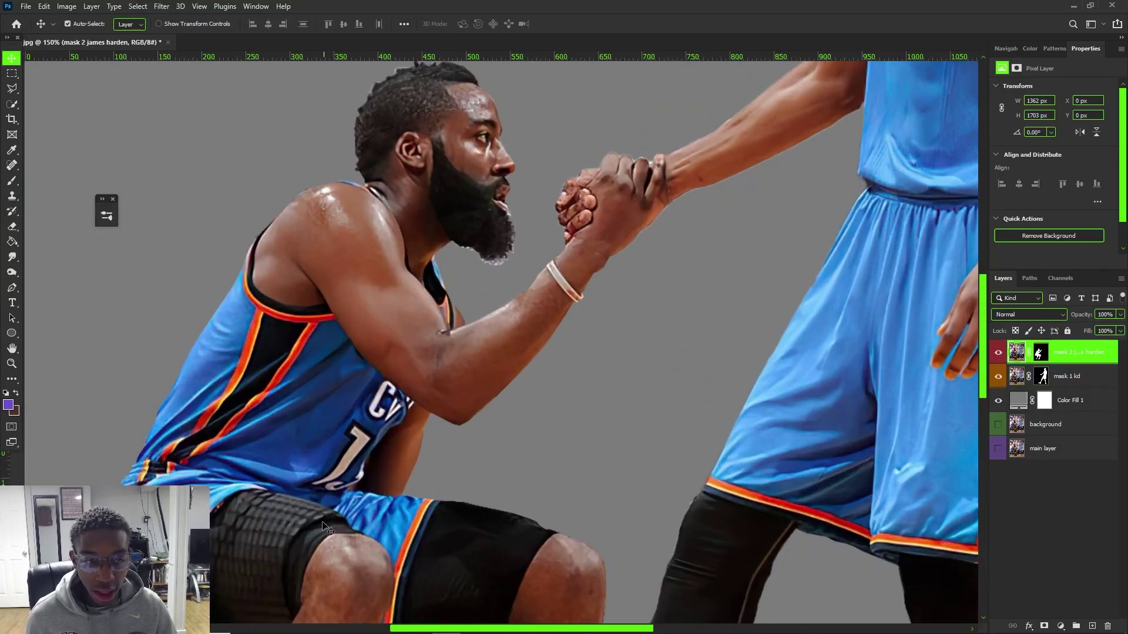
scroll(331, 531, "up", 3)
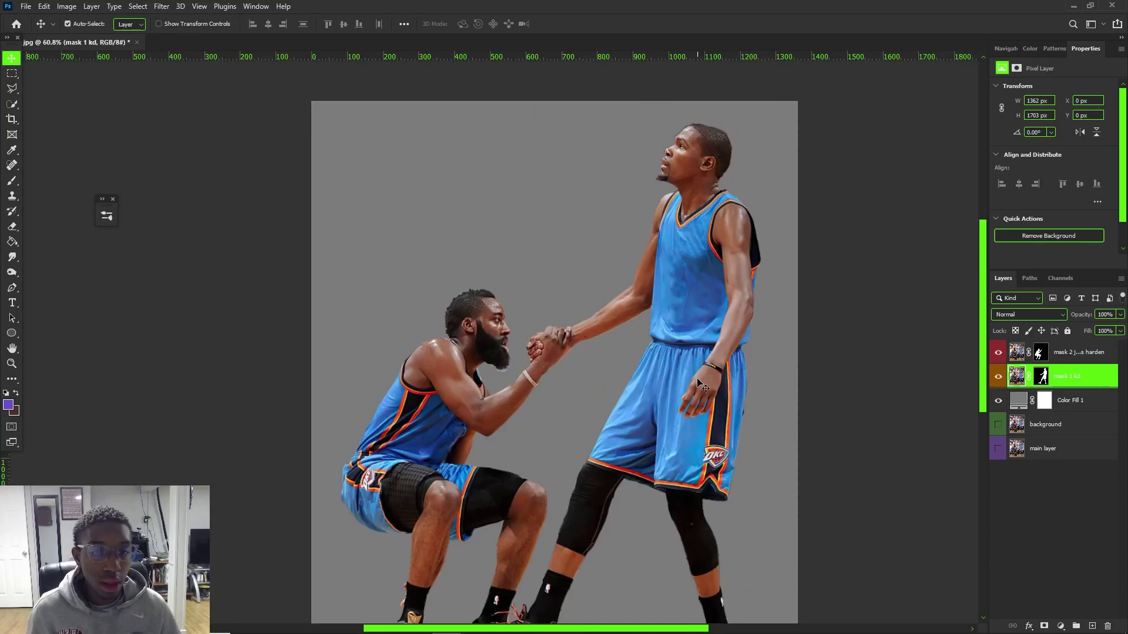
scroll(675, 315, "up", 2)
scroll(579, 325, "down", 2)
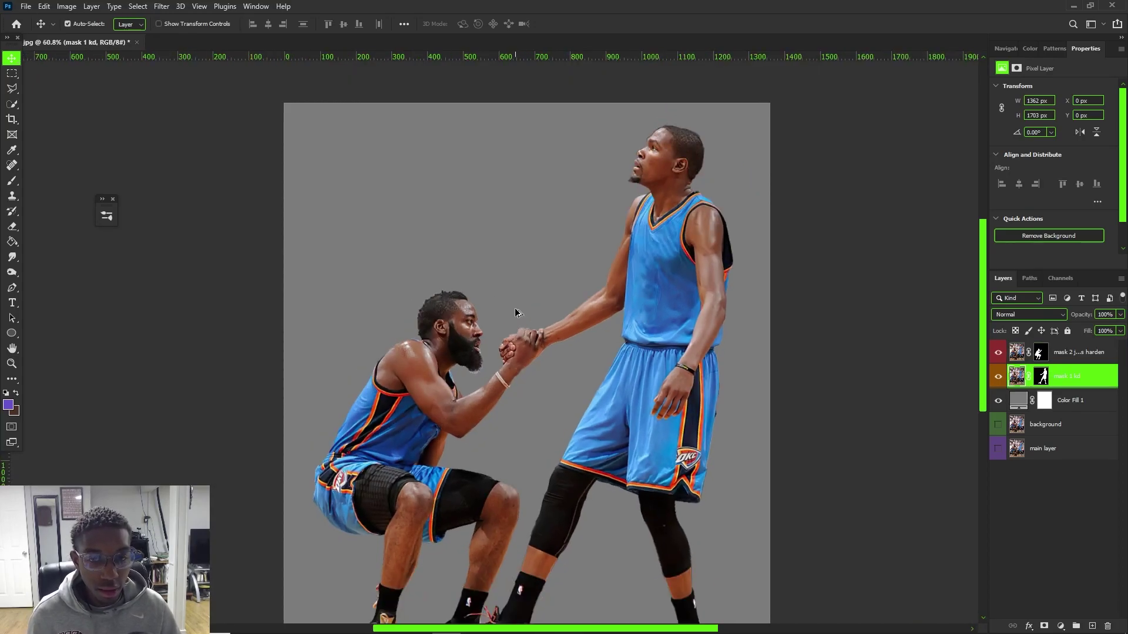
scroll(516, 317, "up", 1)
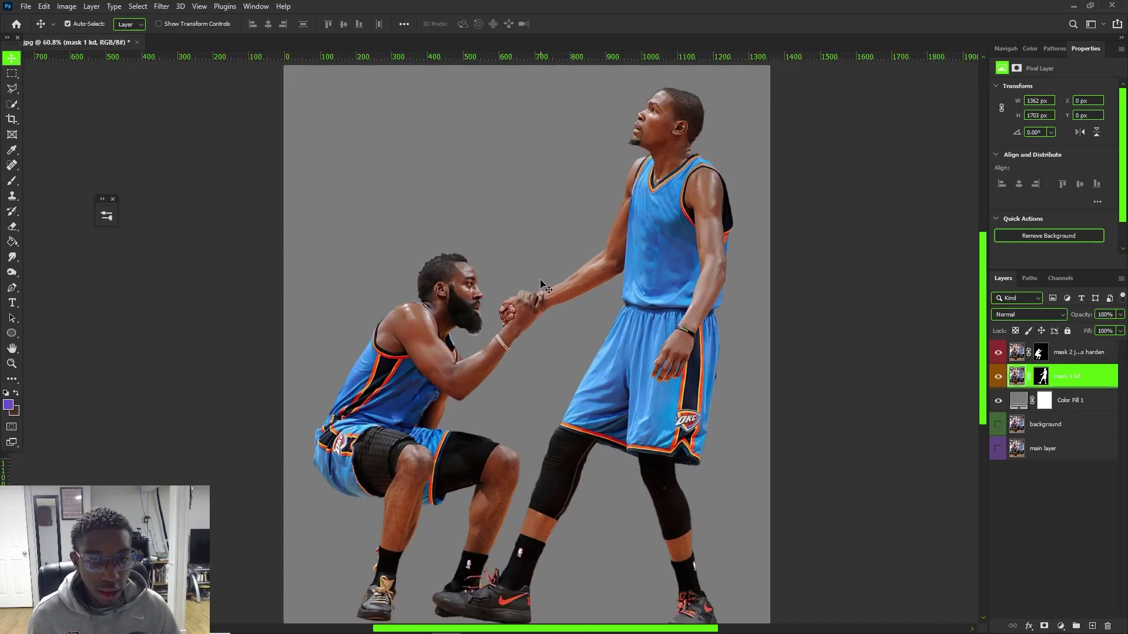
Stamp all visible layers into a new merged layer above the mask 2 james harden layer
left_click(1073, 350)
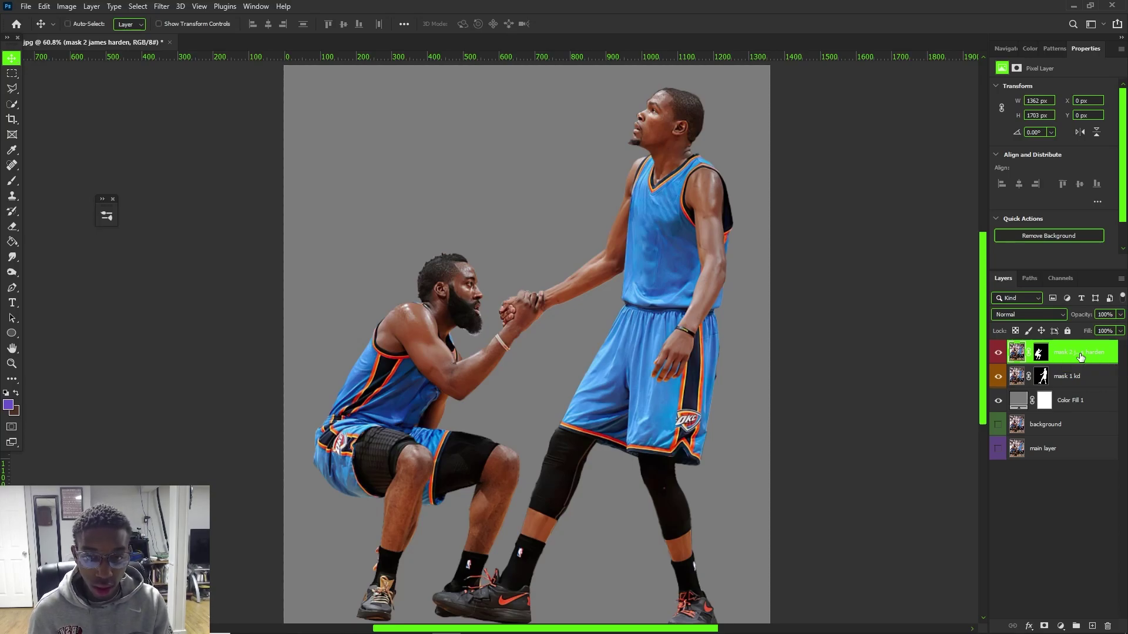
key("ctrl+shift+alt+e")
scroll(453, 149, "up", 3)
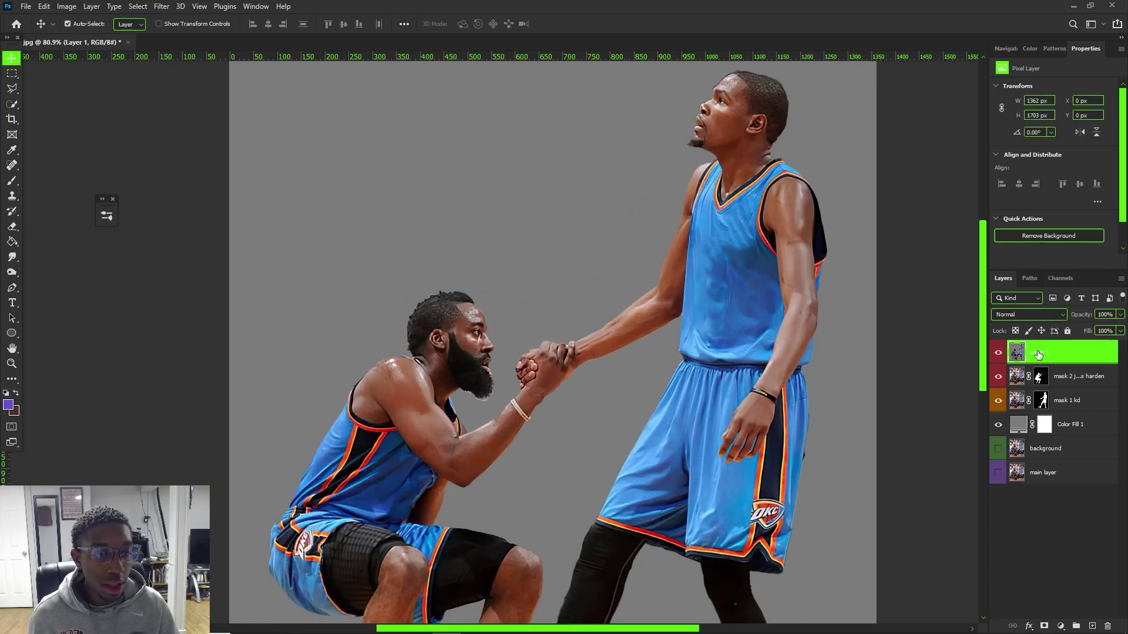
Clip a Monochrome Channel Mixer adjustment to the stamped layer and merge the two into one grayscale layer
left_click(1058, 626)
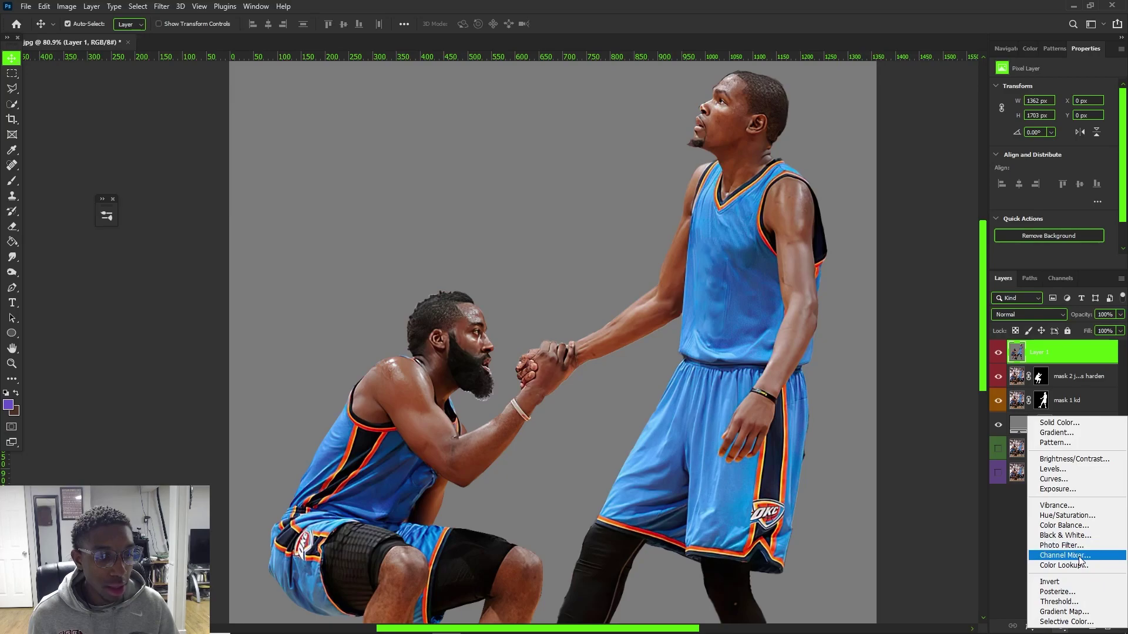
left_click(1079, 552)
right_click(1079, 356)
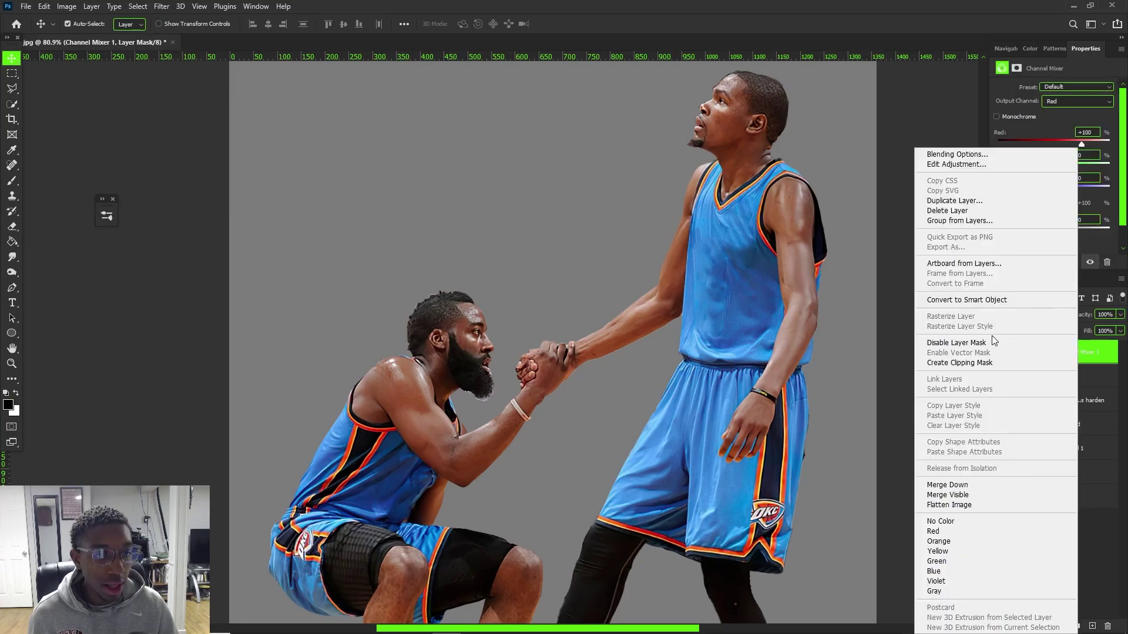
left_click(978, 363)
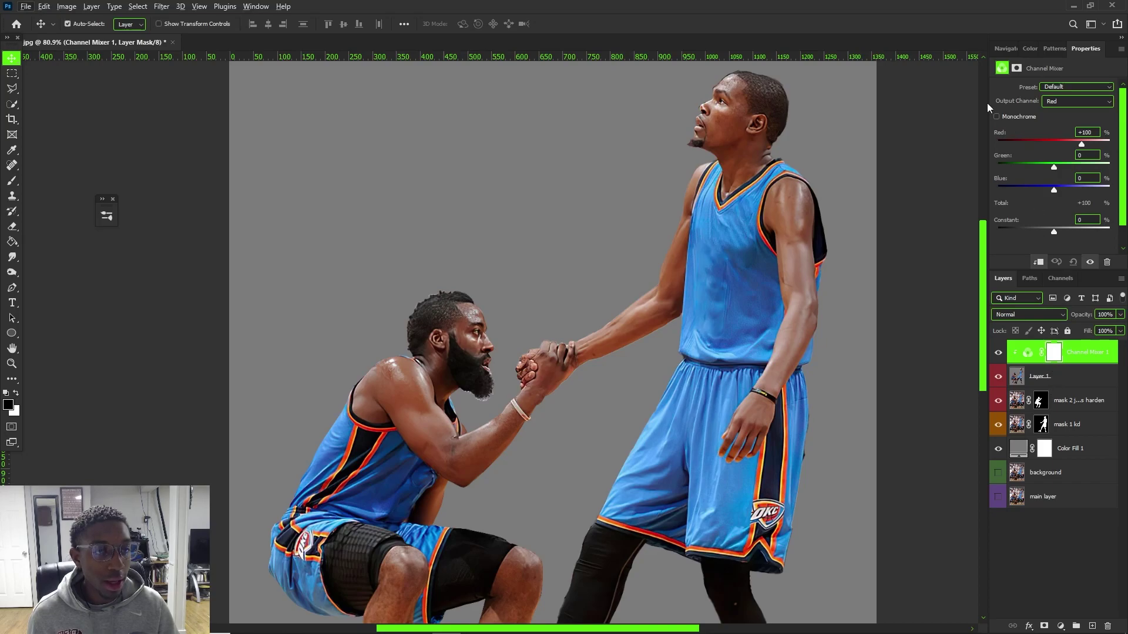
left_click(996, 117)
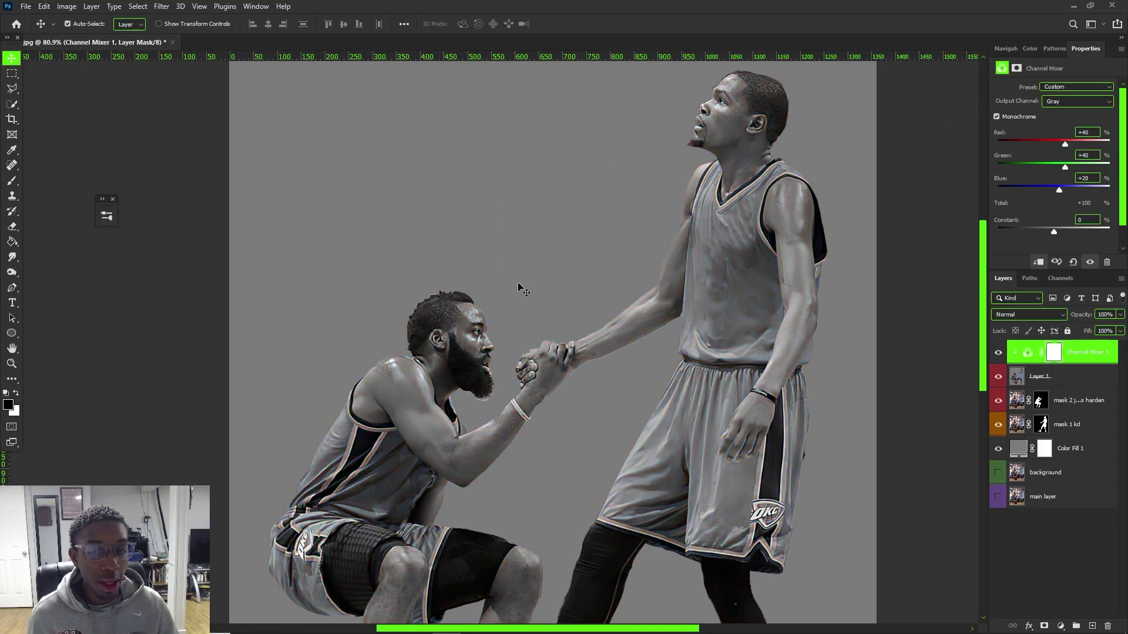
left_click(1057, 376)
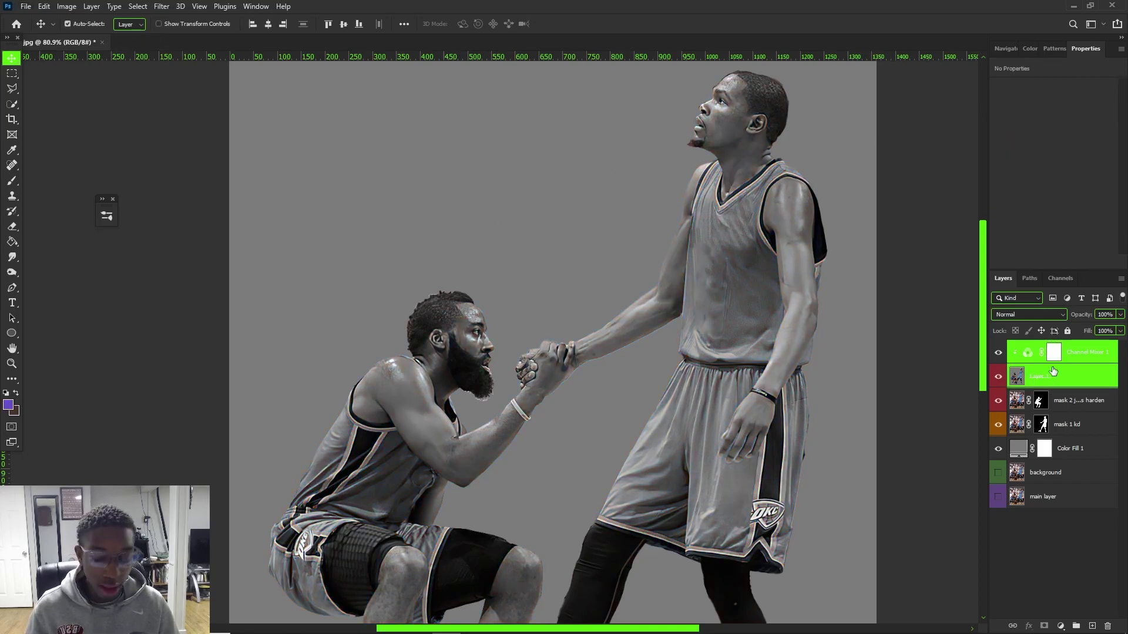
key("ctrl+e")
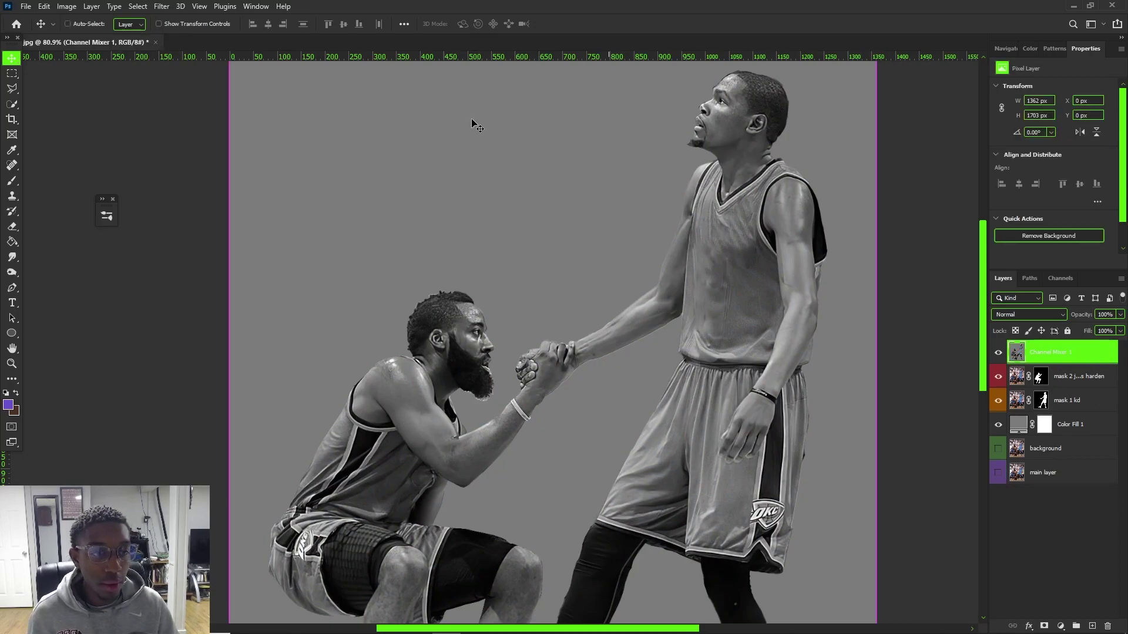
Apply a Gaussian Blur with a 1-pixel radius to the grayscale layer
key("ctrl+minus")
left_click(157, 7)
mouse_move(253, 156)
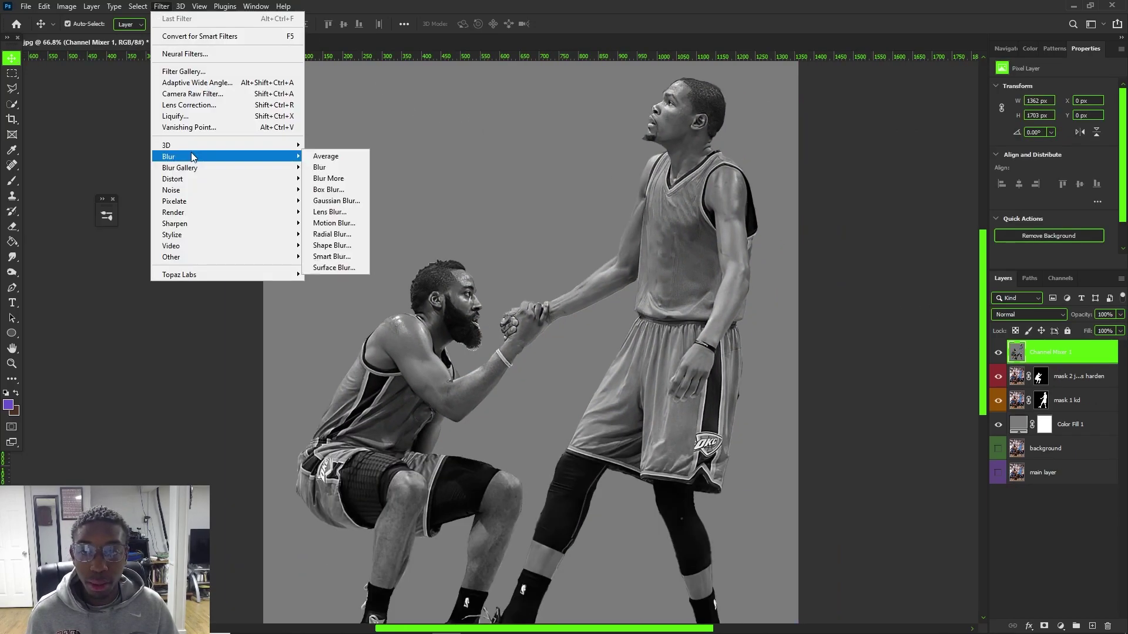
left_click(327, 200)
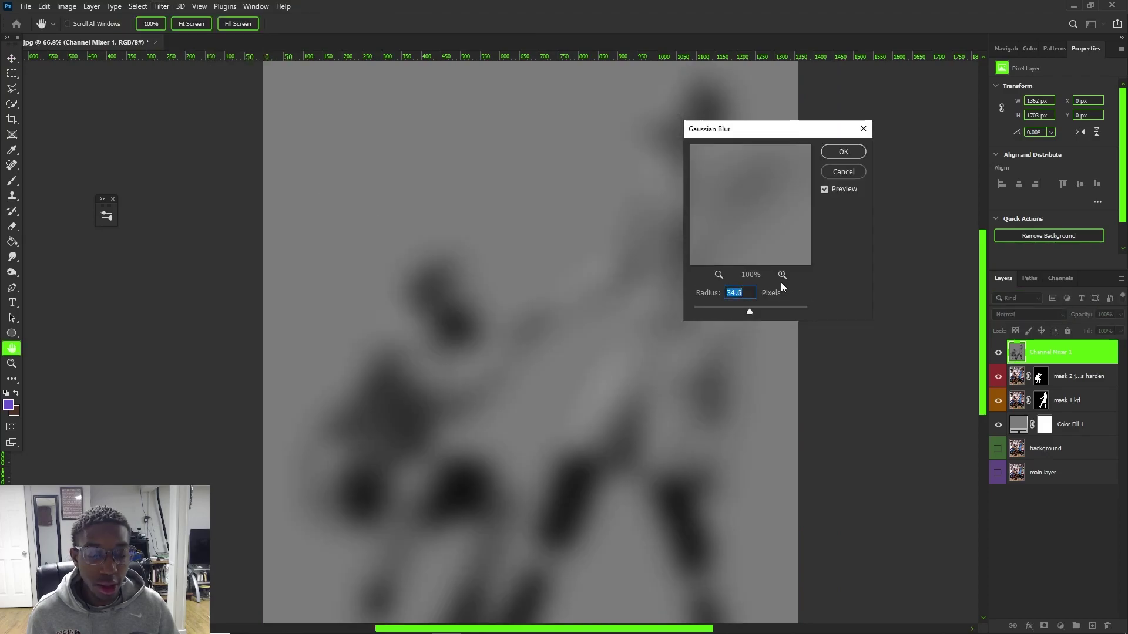
type("1")
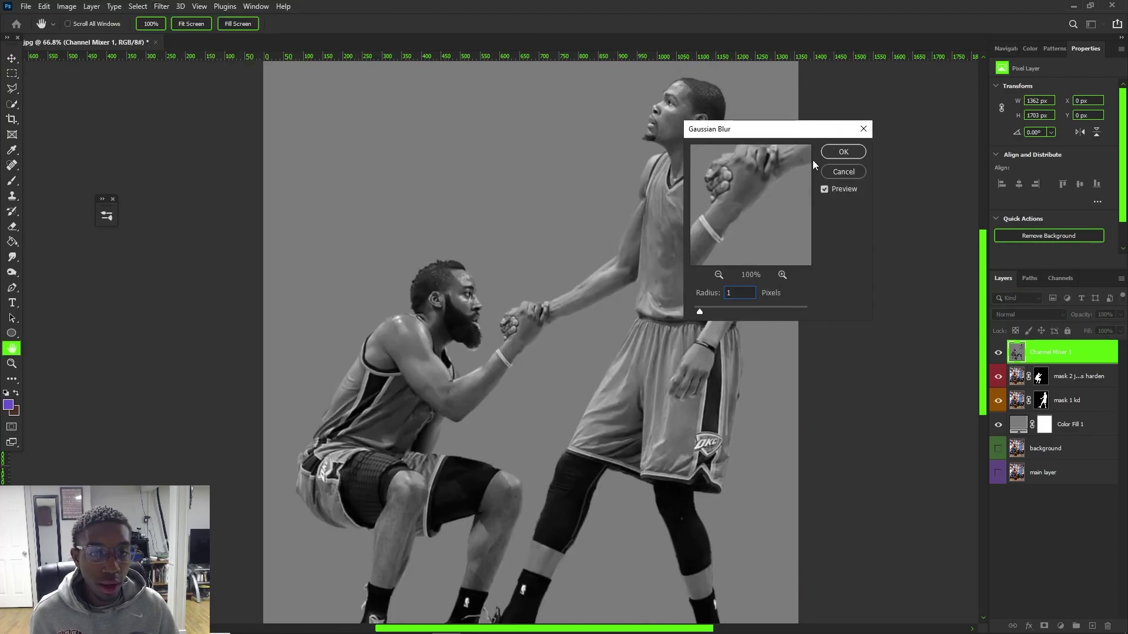
left_click(841, 151)
Save the document as a layered Photoshop file named james kd displace in the james kd folder
scroll(605, 244, "down", 4)
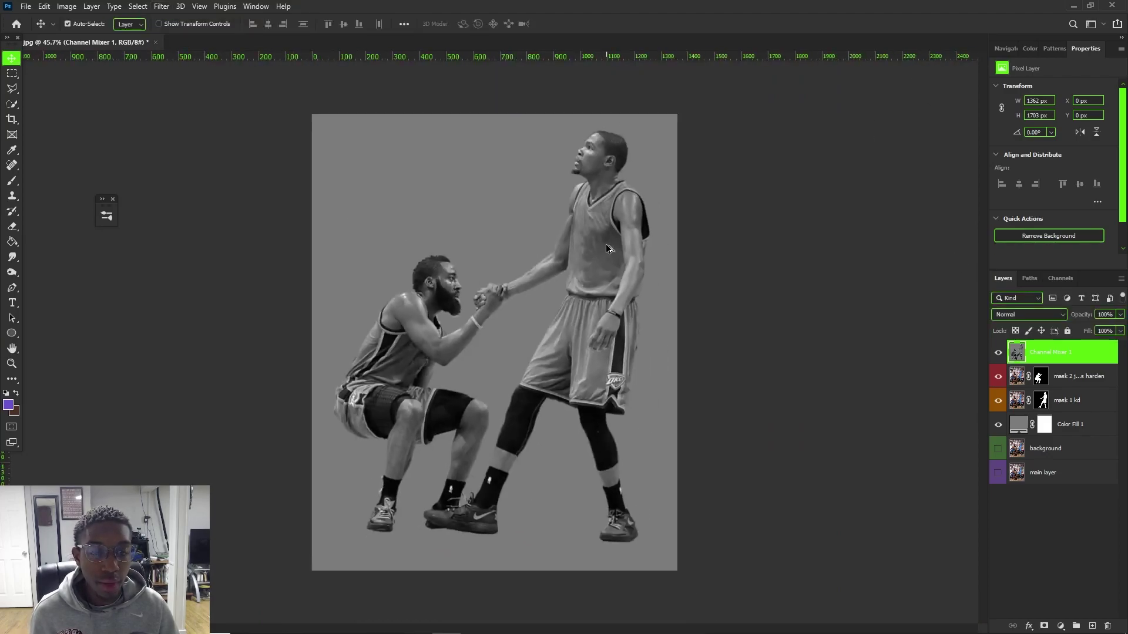
scroll(605, 245, "up", 3)
scroll(493, 317, "down", 1)
scroll(491, 287, "down", 2)
scroll(492, 290, "up", 1)
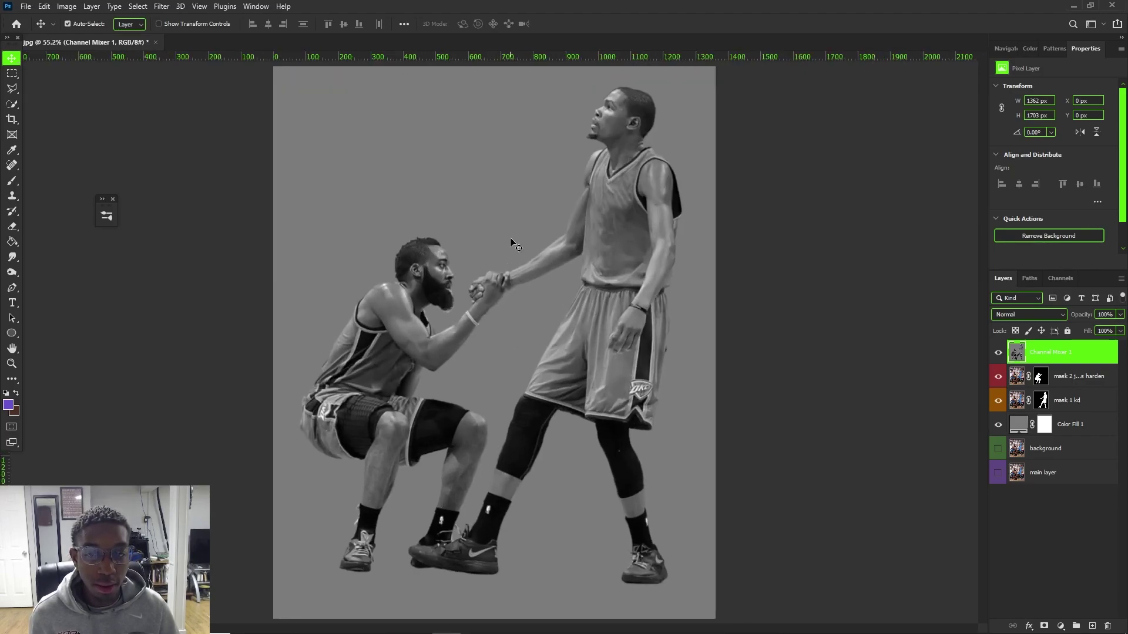
left_click(22, 8)
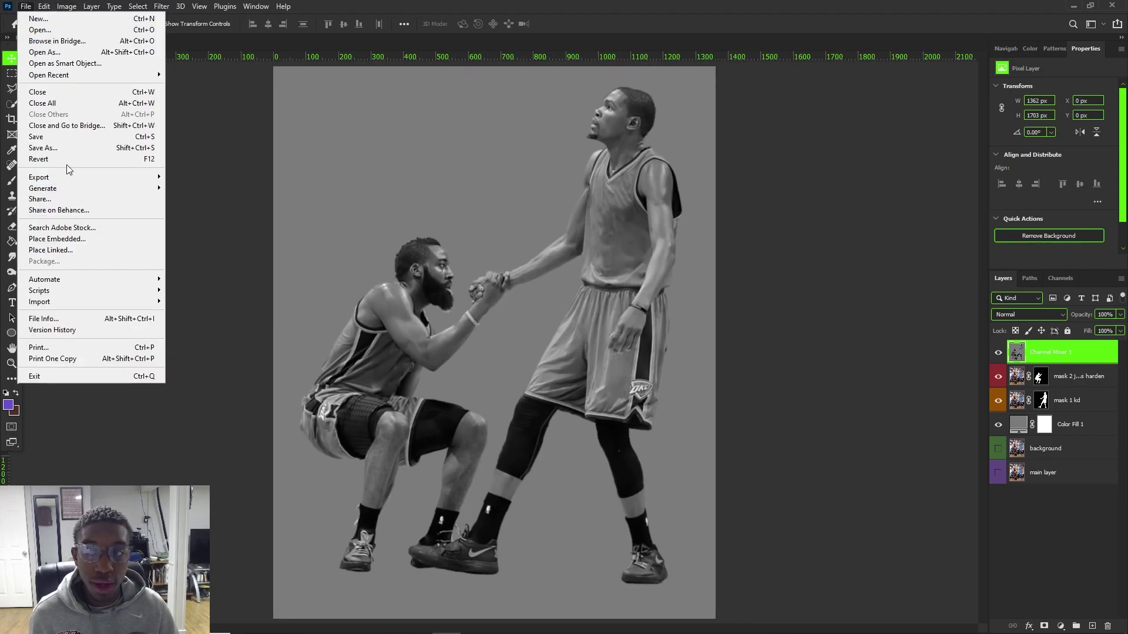
left_click(53, 150)
left_click(637, 424)
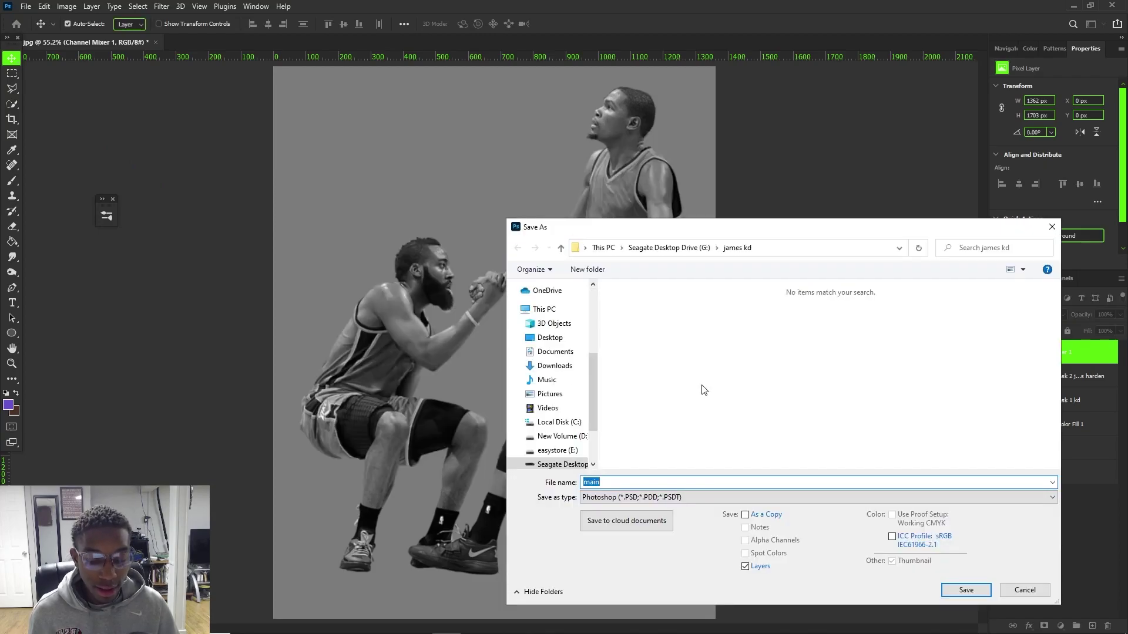
type("james kd displace")
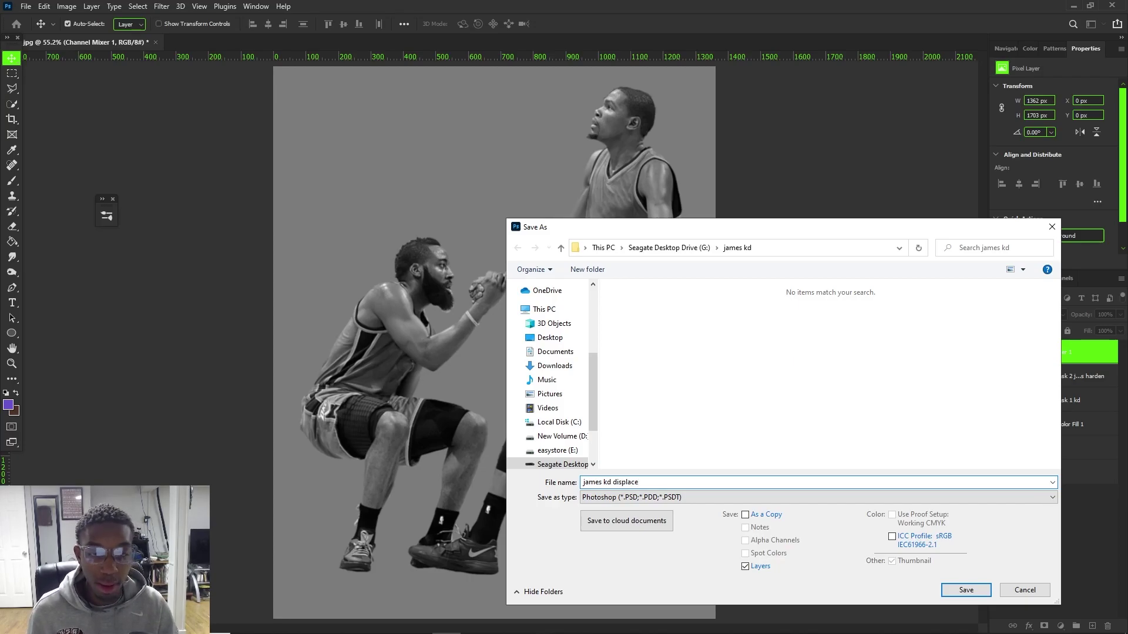
key("Return")
left_click(693, 187)
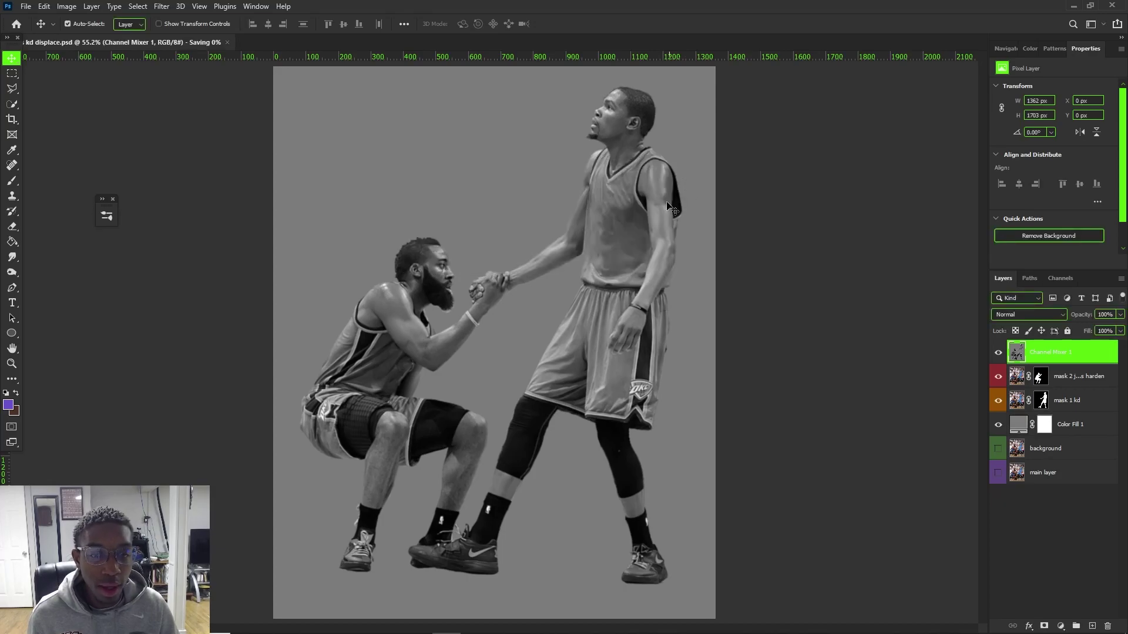
Hide the blurred grayscale layer above the two masked players
scroll(524, 263, "up", 2)
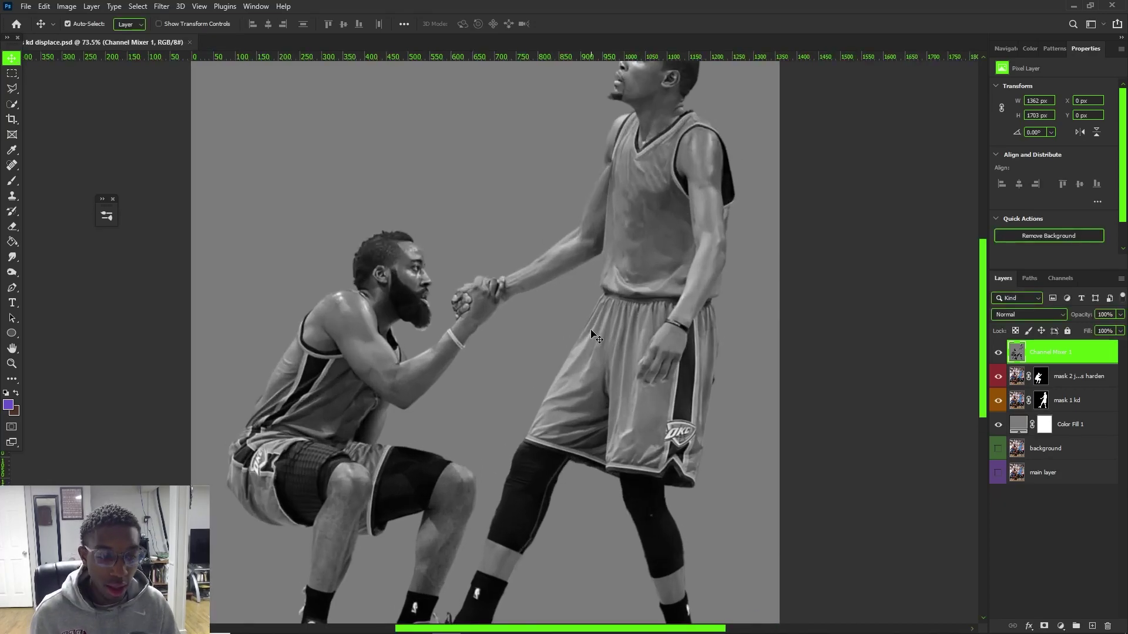
left_click(998, 353)
scroll(340, 208, "down", 2)
scroll(394, 229, "up", 4)
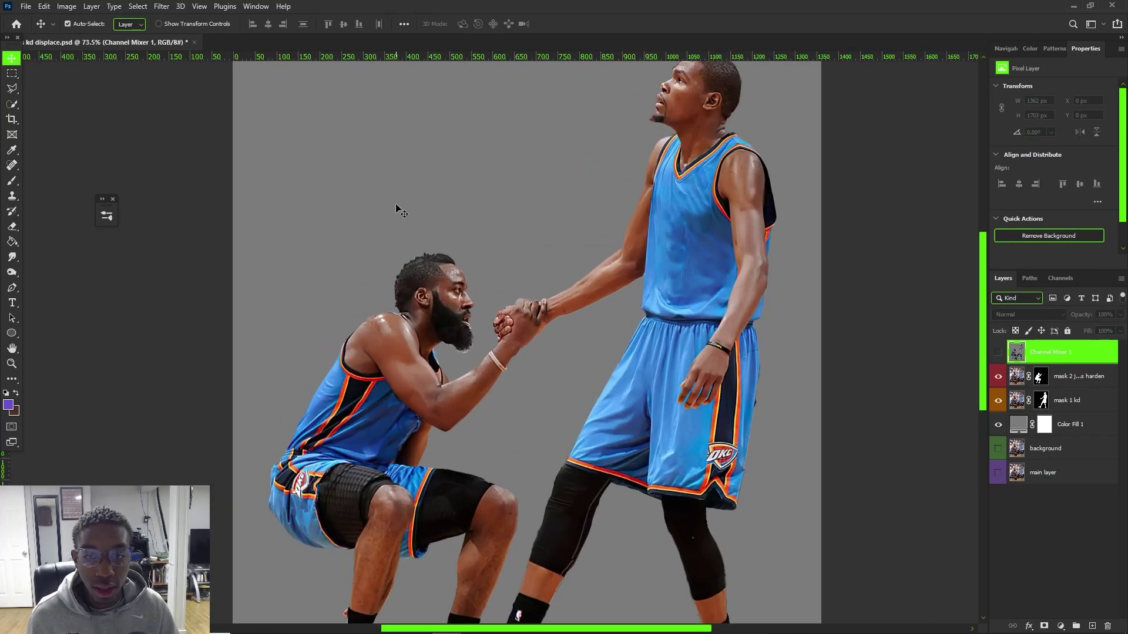
Refine the layer mask of mask 2 james harden along the seated player's hairline and back of the head with the Refine Edge Brush
scroll(393, 245, "up", 3)
left_click(1029, 376)
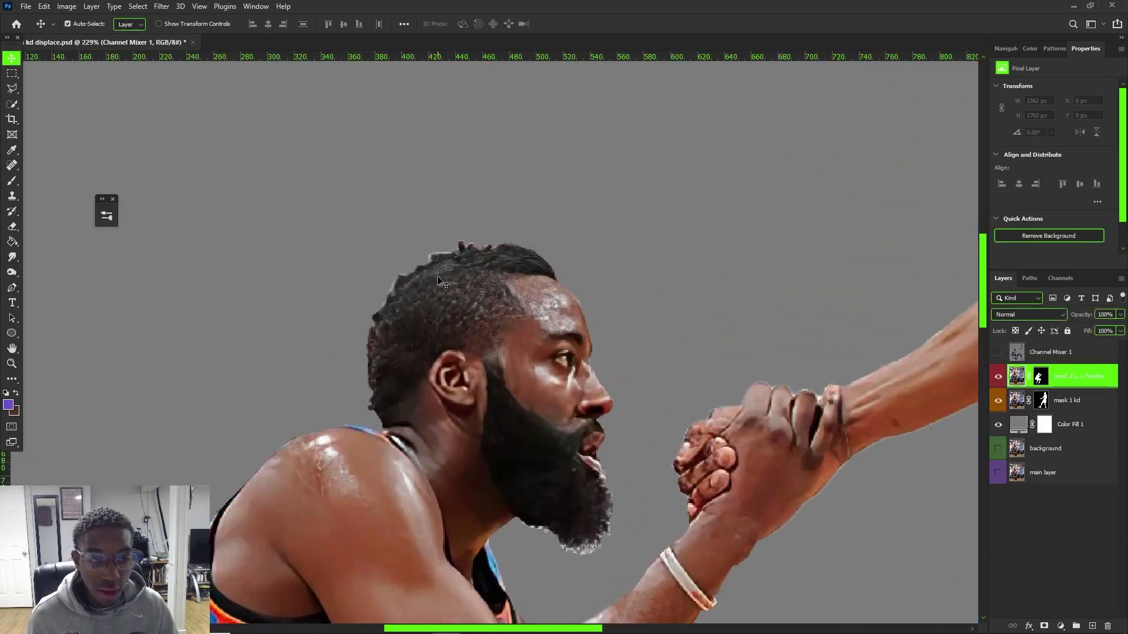
double_click(1039, 378)
scroll(478, 237, "up", 2)
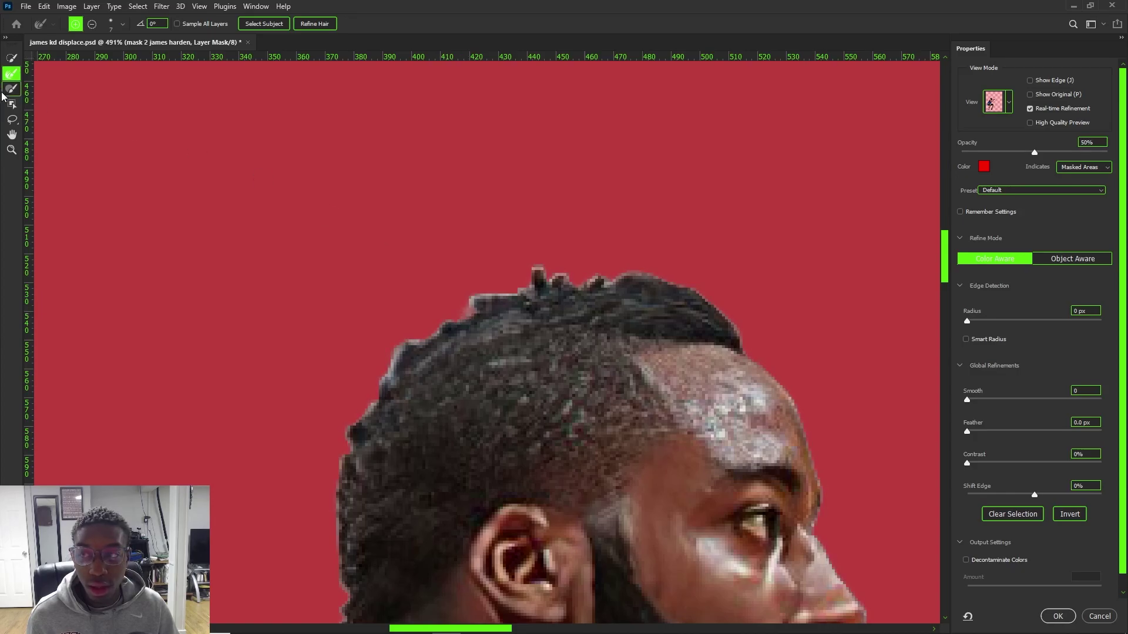
left_click_drag(472, 301, 509, 295)
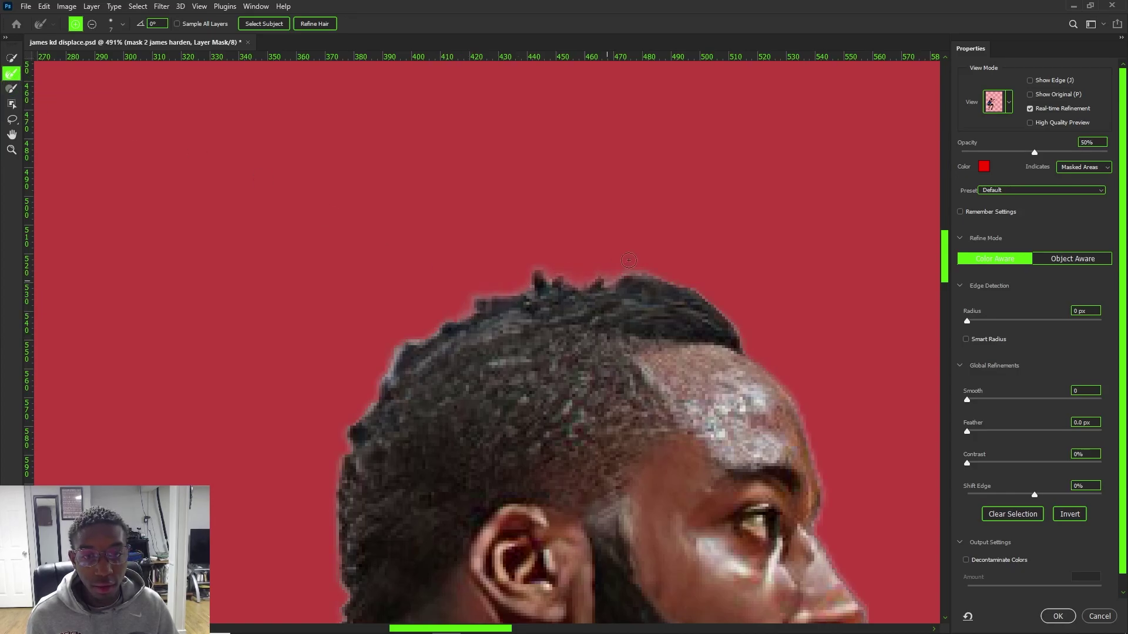
left_click(430, 345)
right_click(421, 339, "alt")
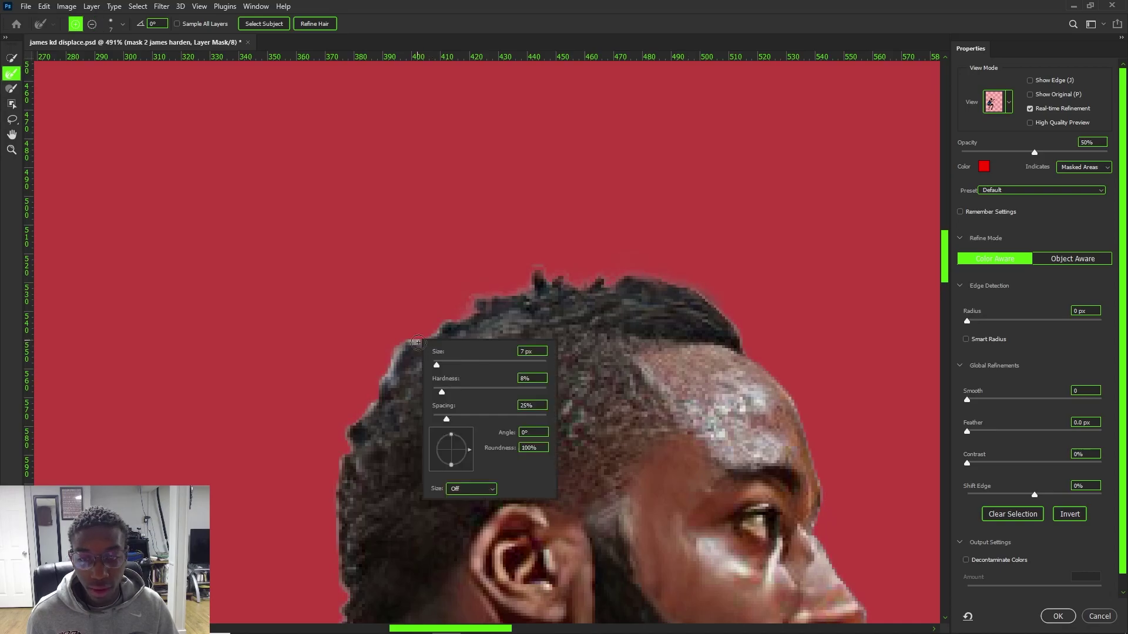
left_click_drag(415, 344, 392, 375)
left_click_drag(344, 442, 348, 604)
Enable Decontaminate Colors for the seated player's mask and apply the refinement
scroll(429, 508, "down", 5)
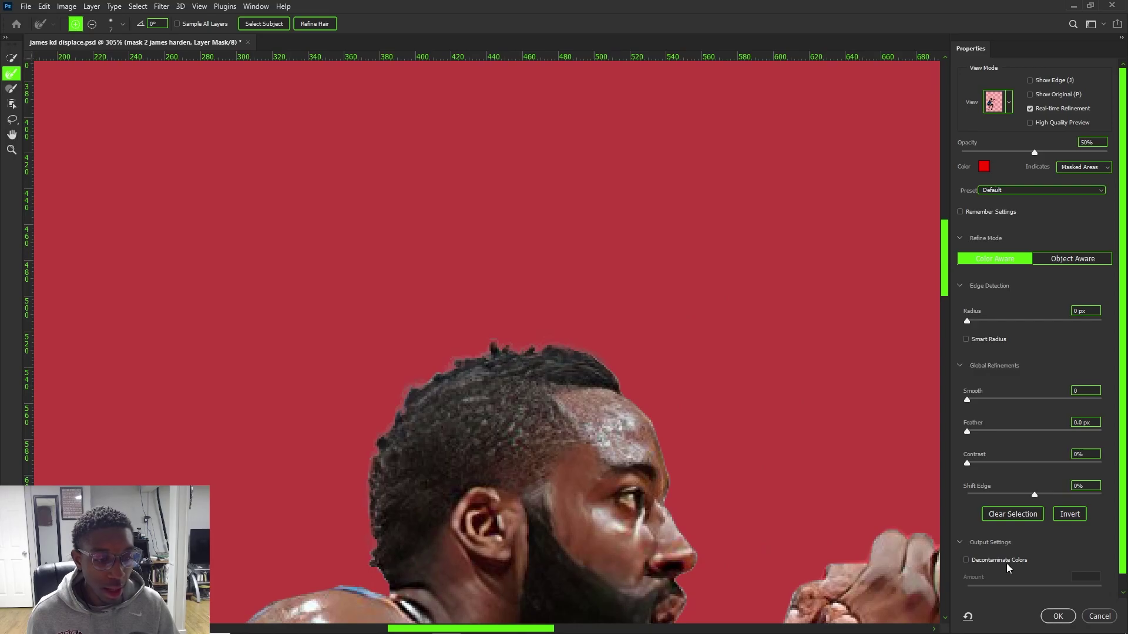
left_click(989, 558)
left_click(1057, 616)
scroll(520, 435, "down", 5)
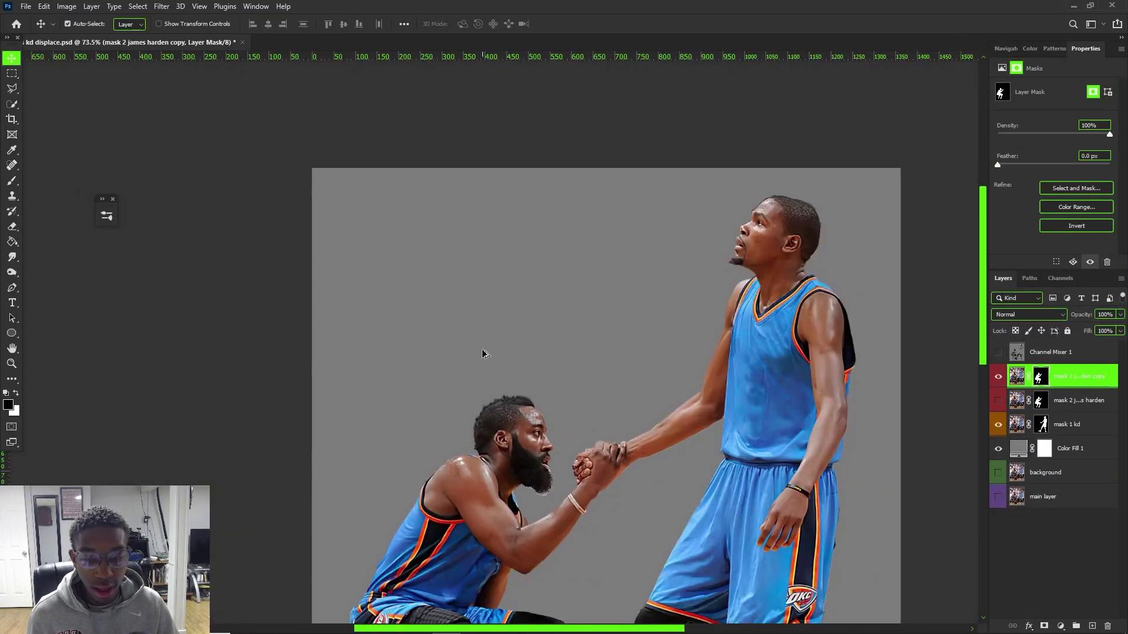
Examine both masked players and their uniforms, selecting the standing player's layer
scroll(731, 483, "up", 2)
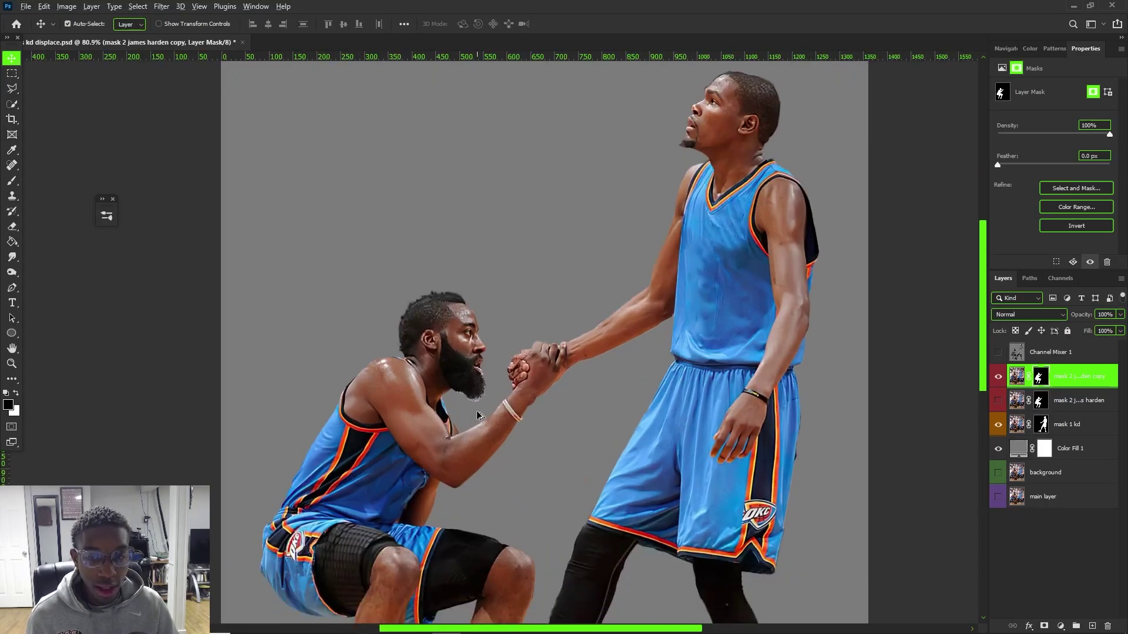
scroll(477, 416, "up", 2)
scroll(499, 399, "down", 4)
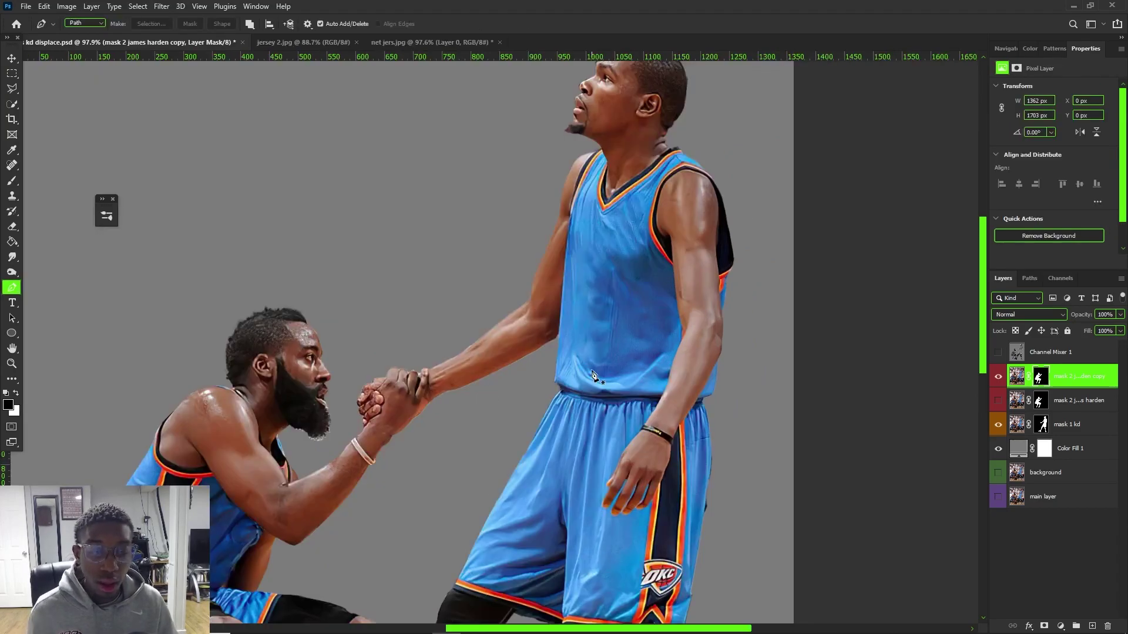
scroll(611, 182, "down", 1)
scroll(611, 226, "up", 1)
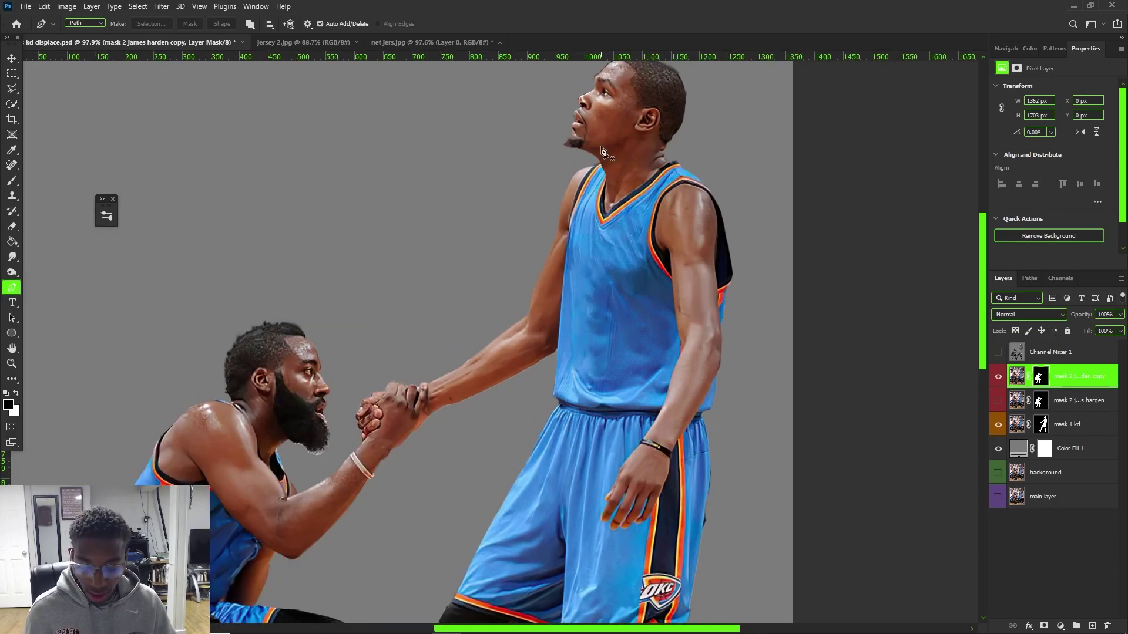
key("v")
left_click(636, 267)
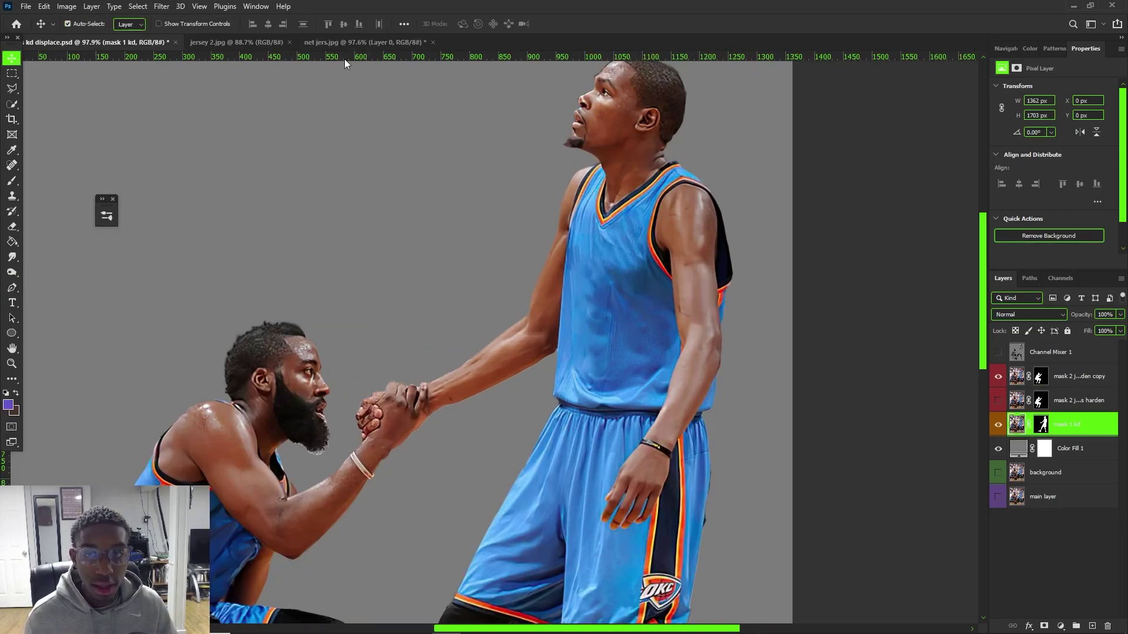
scroll(695, 294, "up", 1)
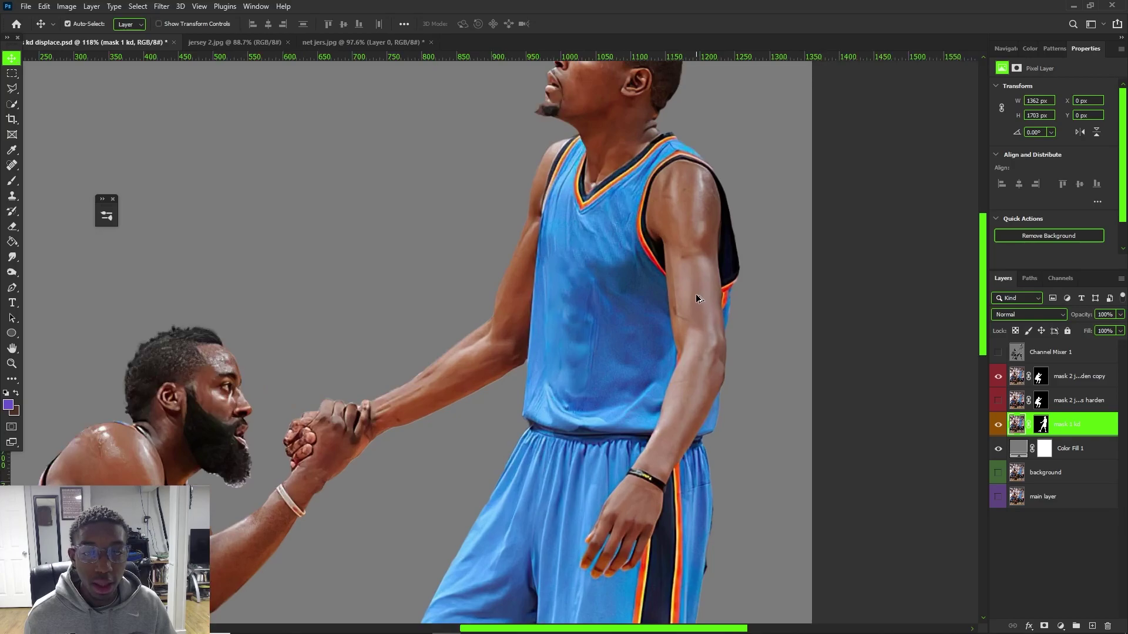
scroll(696, 294, "down", 2)
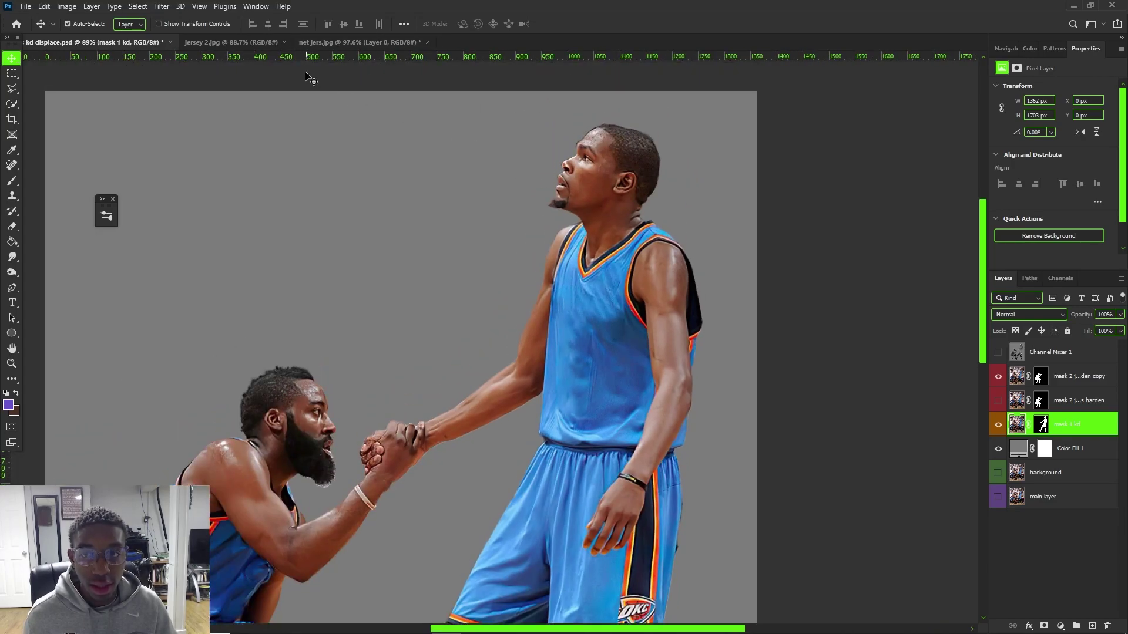
In net jers.jpg, outline the number 22 Nets jersey with the Polygonal Lasso and copy it to a new layer
left_click(326, 43)
scroll(370, 332, "up", 3)
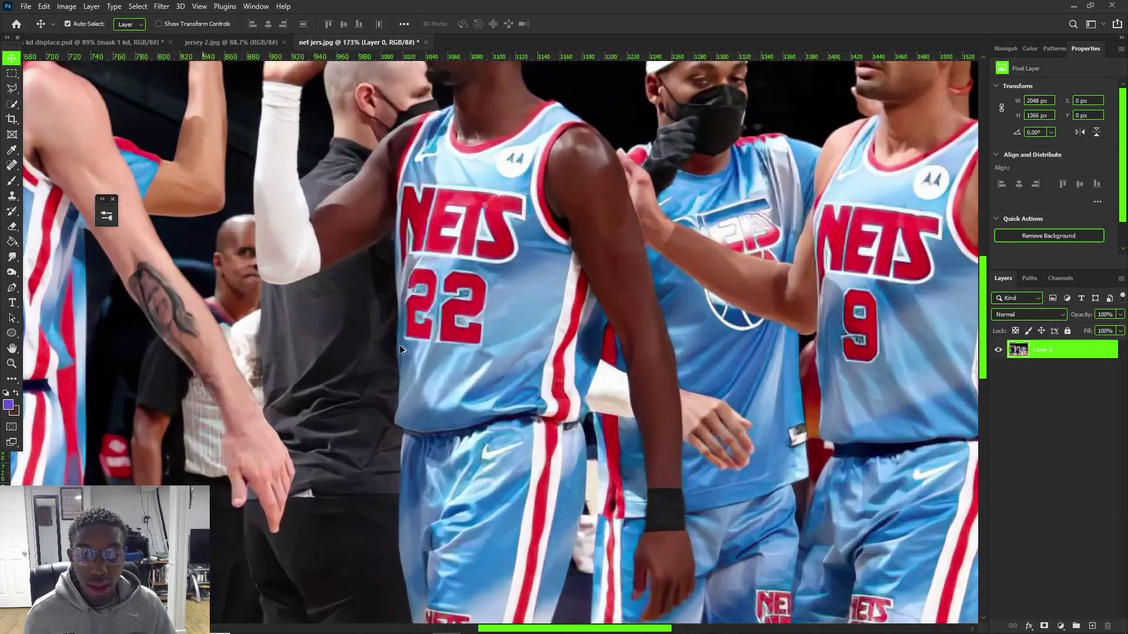
left_click(17, 87)
mouse_move(368, 413)
left_mouse_down()
mouse_move(405, 433)
mouse_move(452, 436)
mouse_move(516, 419)
left_mouse_up()
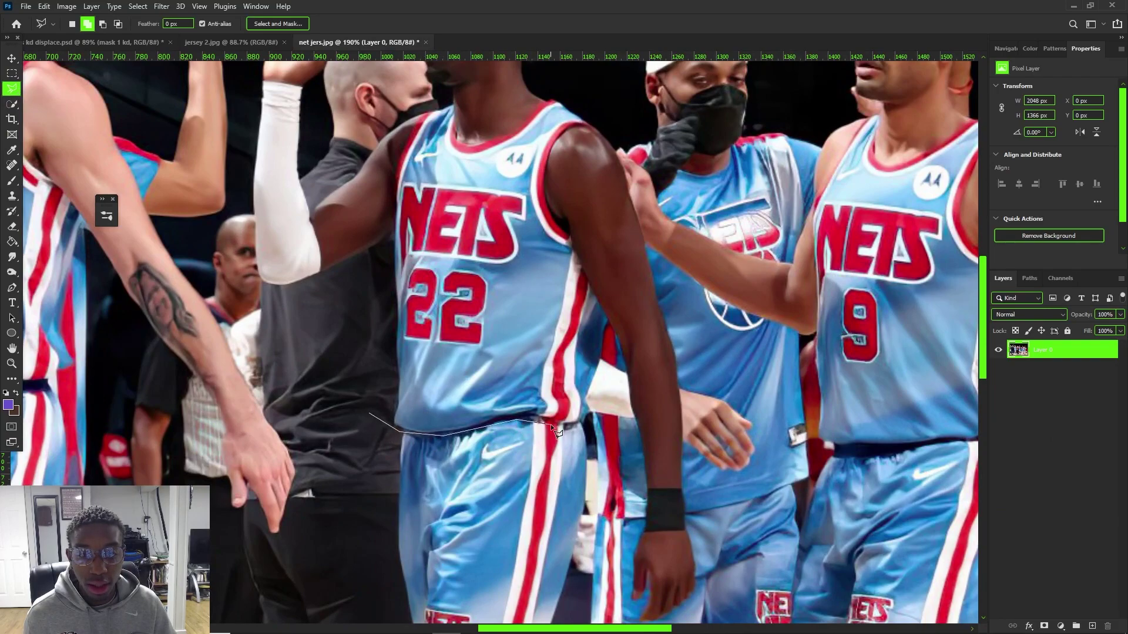
left_click_drag(585, 425, 584, 357)
left_click_drag(590, 286, 544, 168)
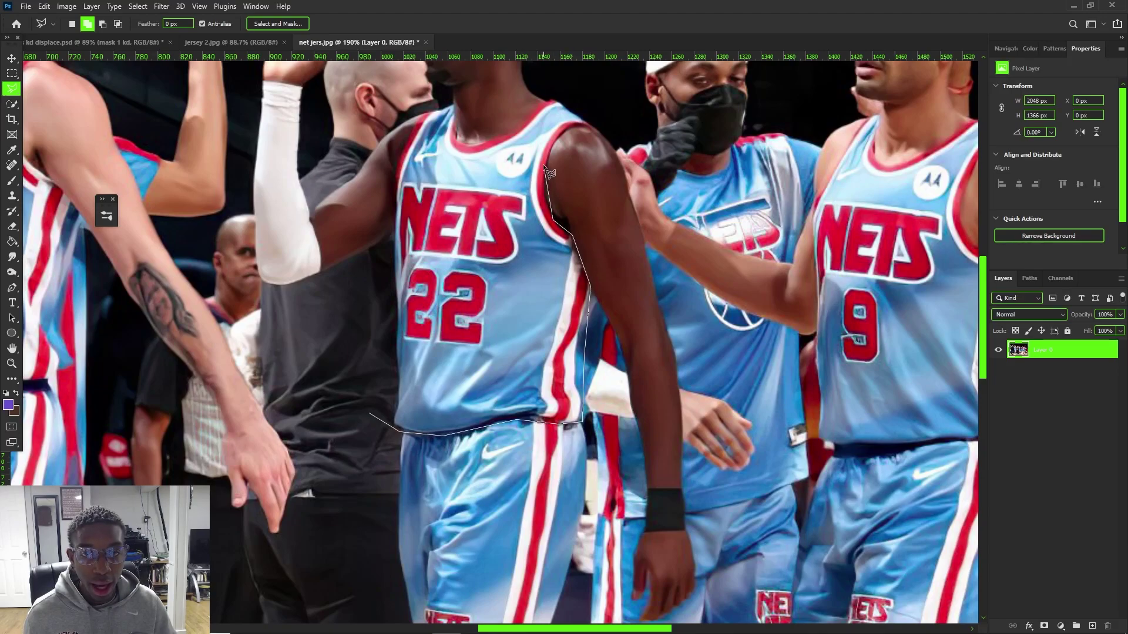
left_click_drag(586, 125, 550, 96)
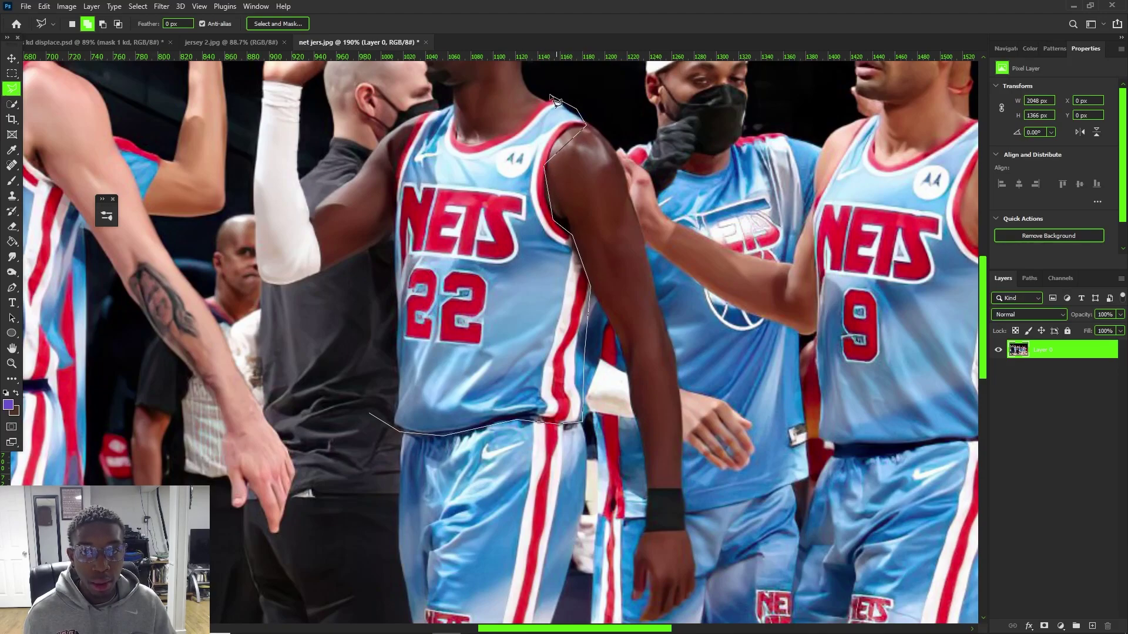
mouse_move(467, 115)
left_mouse_down()
mouse_move(435, 105)
mouse_move(403, 127)
mouse_move(385, 373)
mouse_move(554, 388)
mouse_move(470, 405)
left_mouse_up()
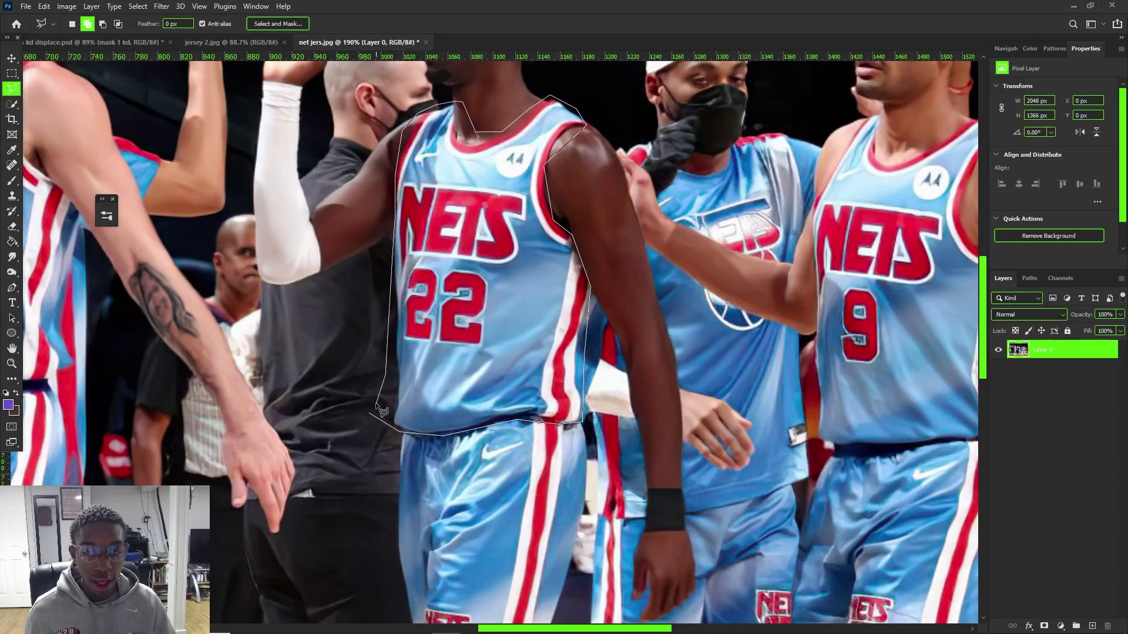
key("ctrl+j")
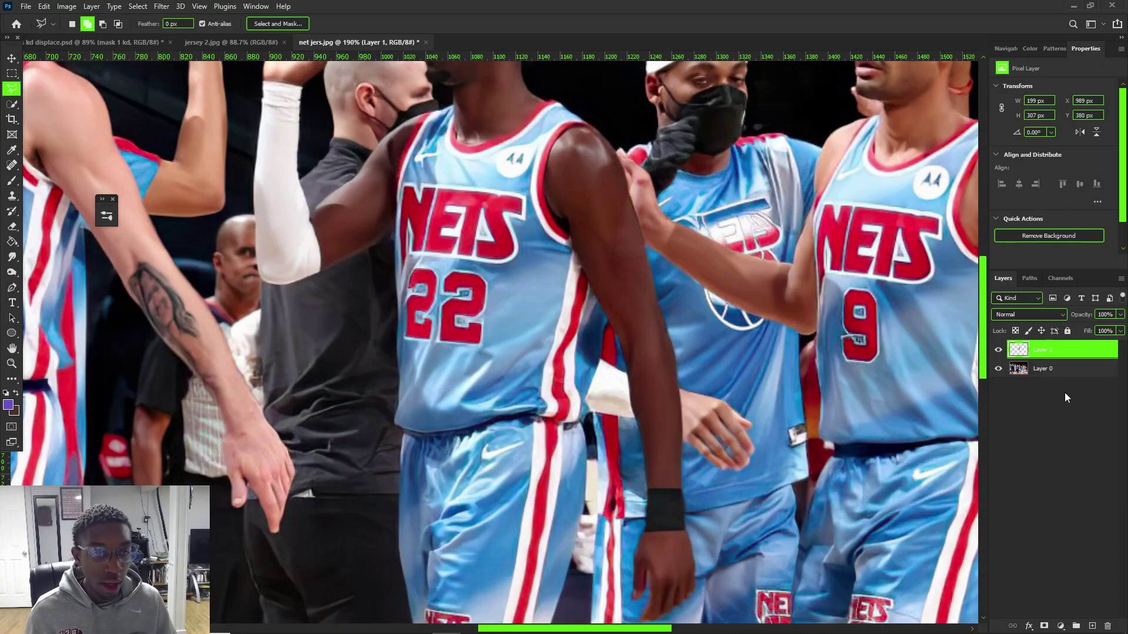
Paste the copied jersey into james kd displace.psd above the mask 2 james harden copy layer and scale it to 154.77%
left_click(236, 41)
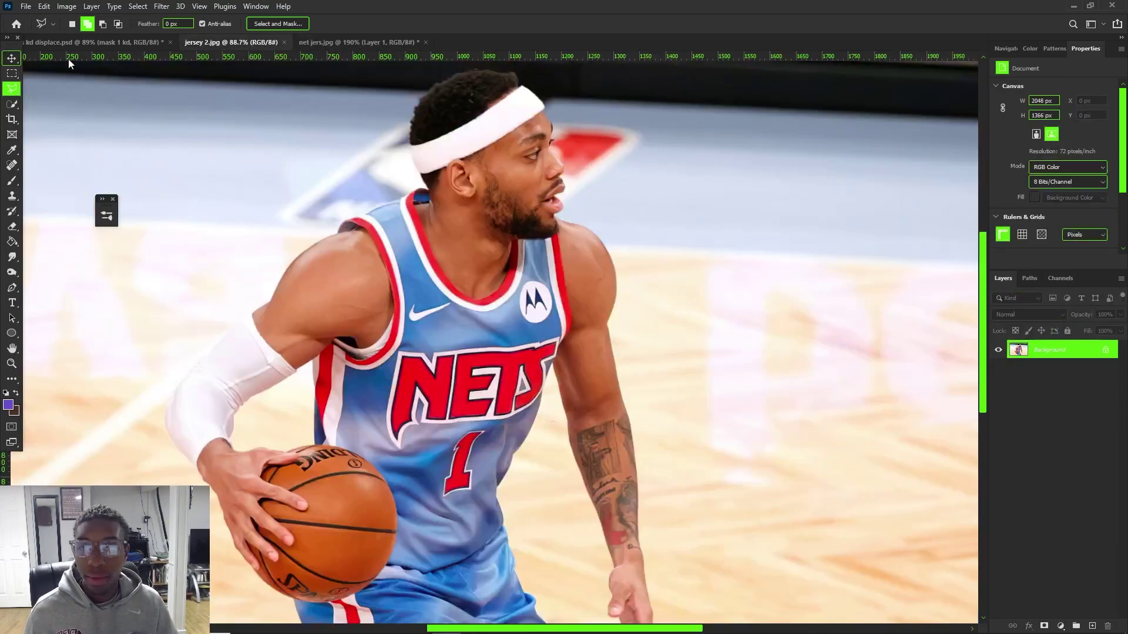
left_click(114, 46)
left_click(1075, 376)
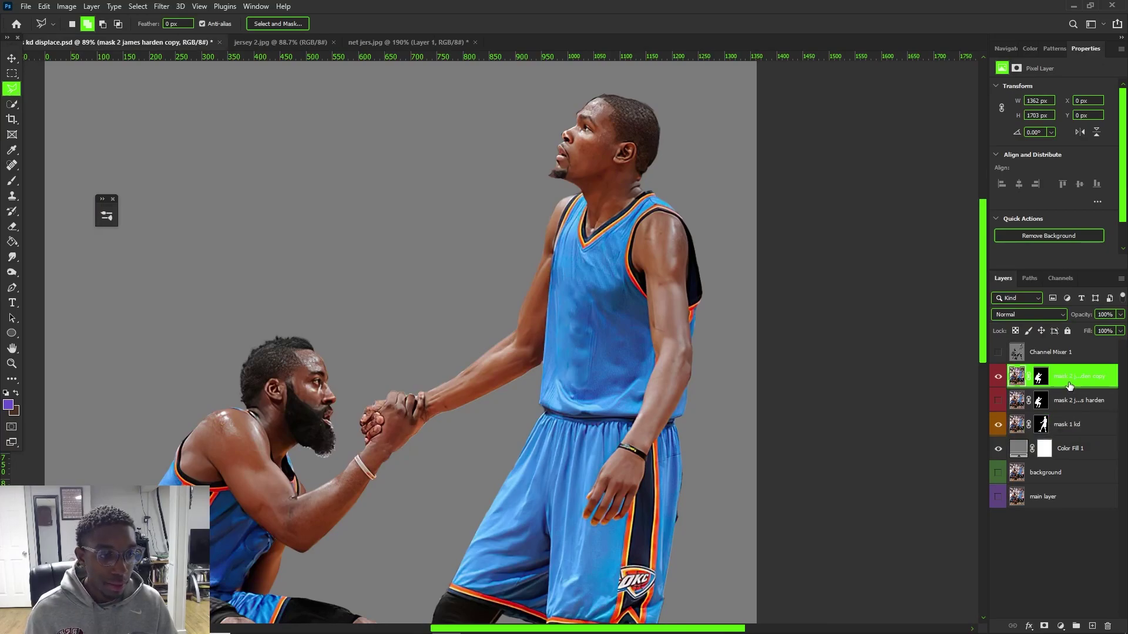
key("ctrl+v")
key("ctrl+t")
left_click_drag(461, 303, 491, 263)
scroll(491, 263, "up", 3)
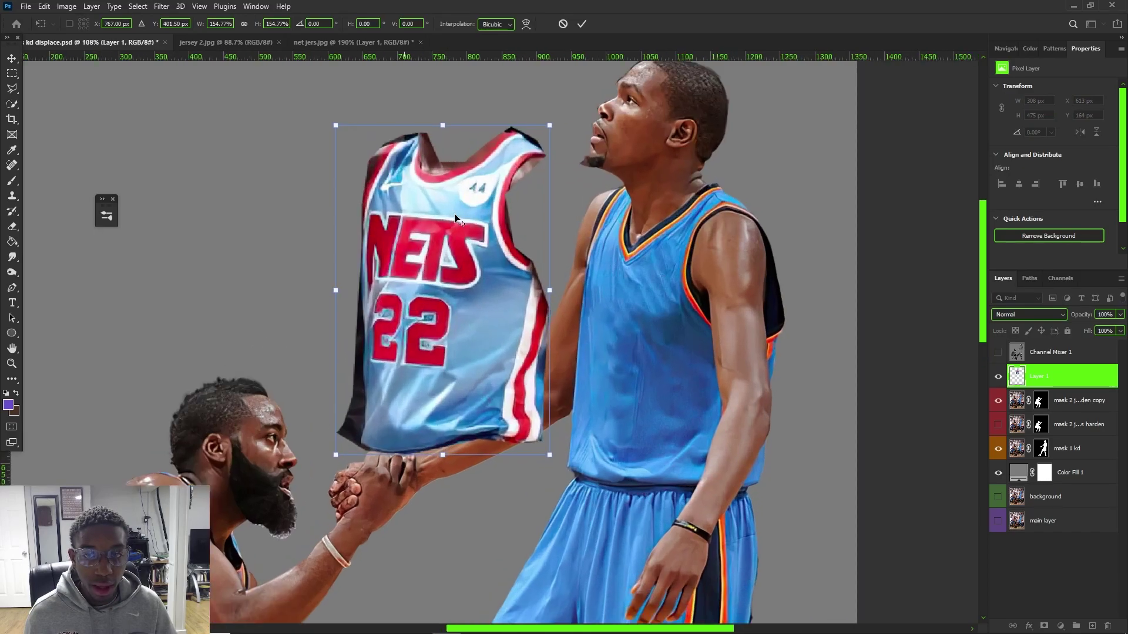
key("Return")
Reposition the pasted jersey beside the standing player at about X 620 px, Y 222 px
key("l")
scroll(659, 290, "down", 3)
key("v")
scroll(644, 326, "up", 2)
left_click_drag(482, 162, 487, 206)
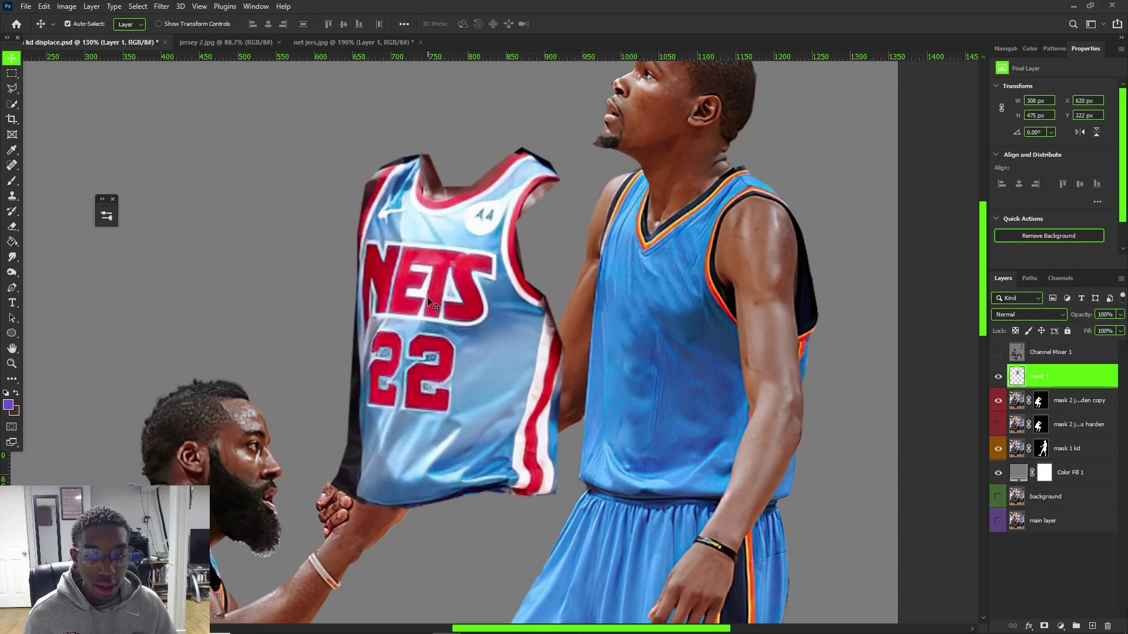
left_click(657, 364)
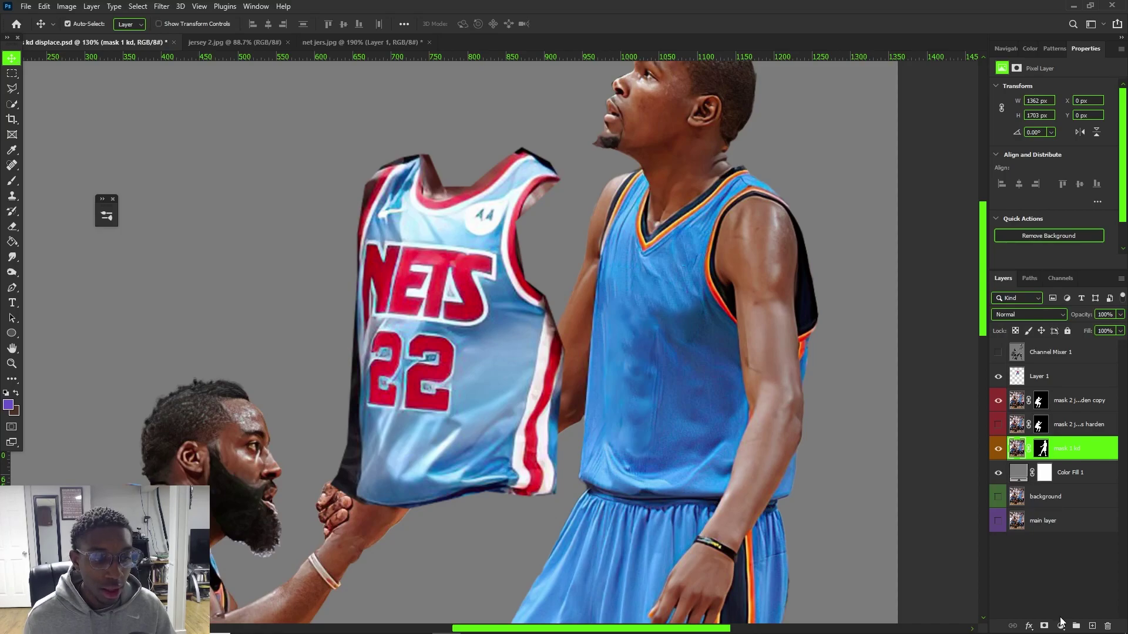
scroll(684, 289, "down", 3)
left_click_drag(693, 273, 621, 272)
key("ctrl+z")
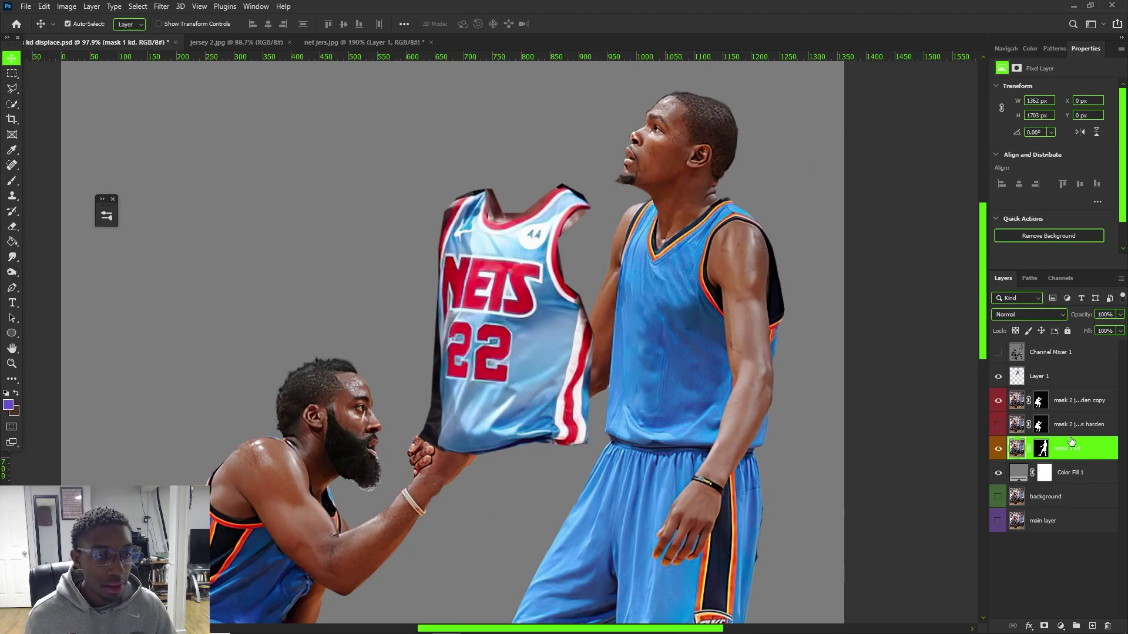
Duplicate the mask 1 kd and mask 2 james harden copy layers, and group one version of each above the gray fill
key("ctrl+j")
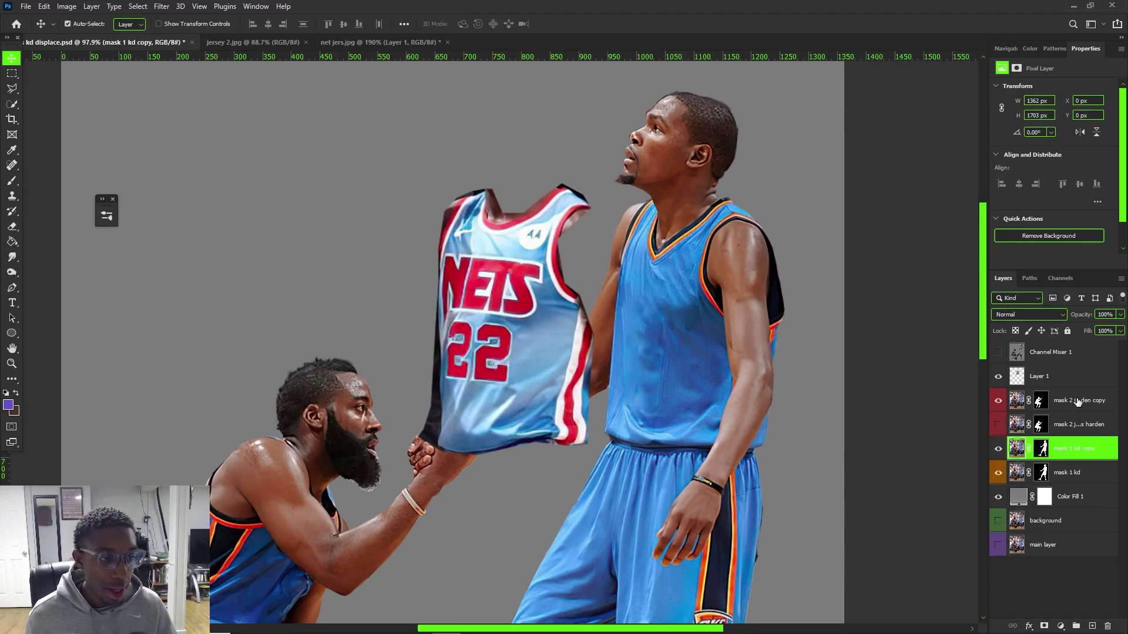
left_click(1079, 401)
key("ctrl+j")
left_click_drag(1079, 401, 1091, 483)
left_click(1075, 503, "shift")
key("ctrl+g")
Hide the new group of spare player masks and rename it duplicate mask
left_click(1000, 472)
double_click(1039, 466)
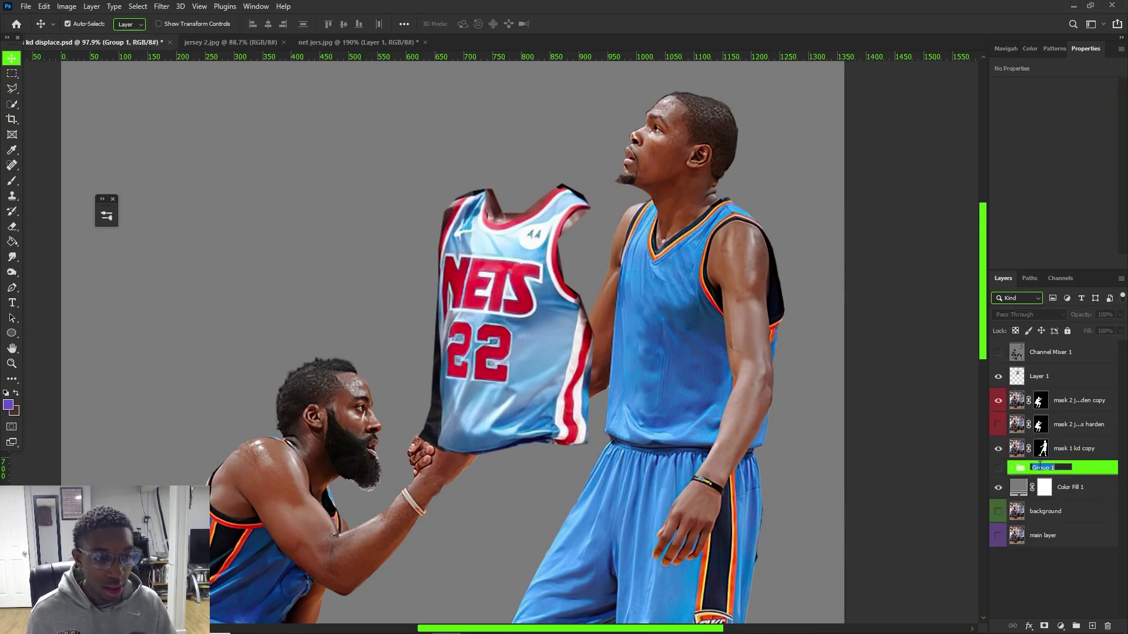
type("dus")
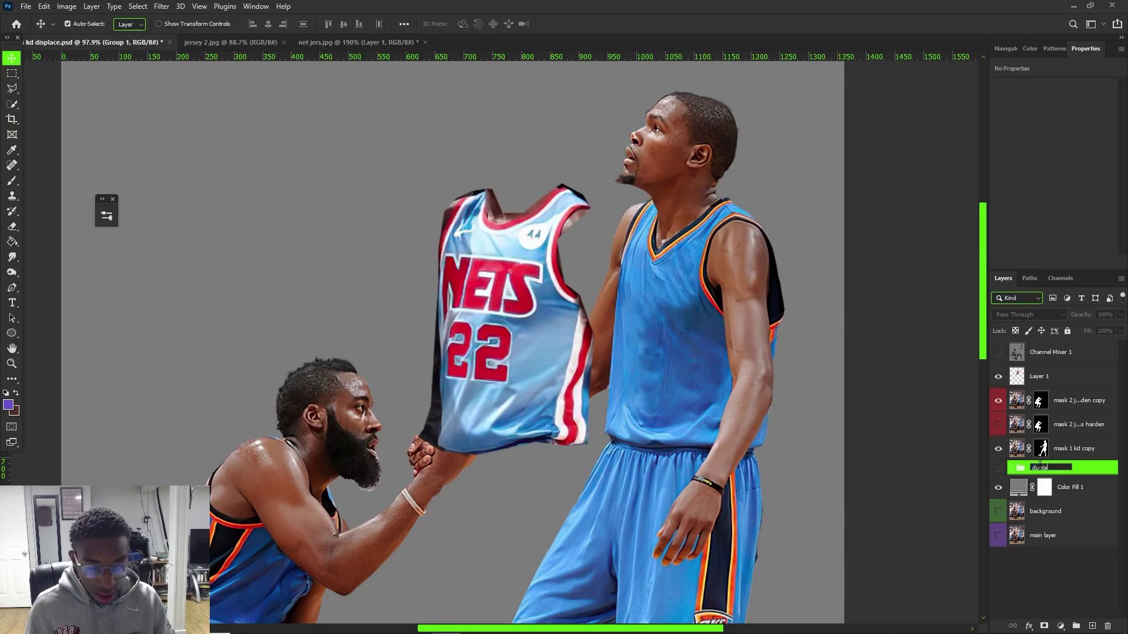
type("licate mask")
key("Return")
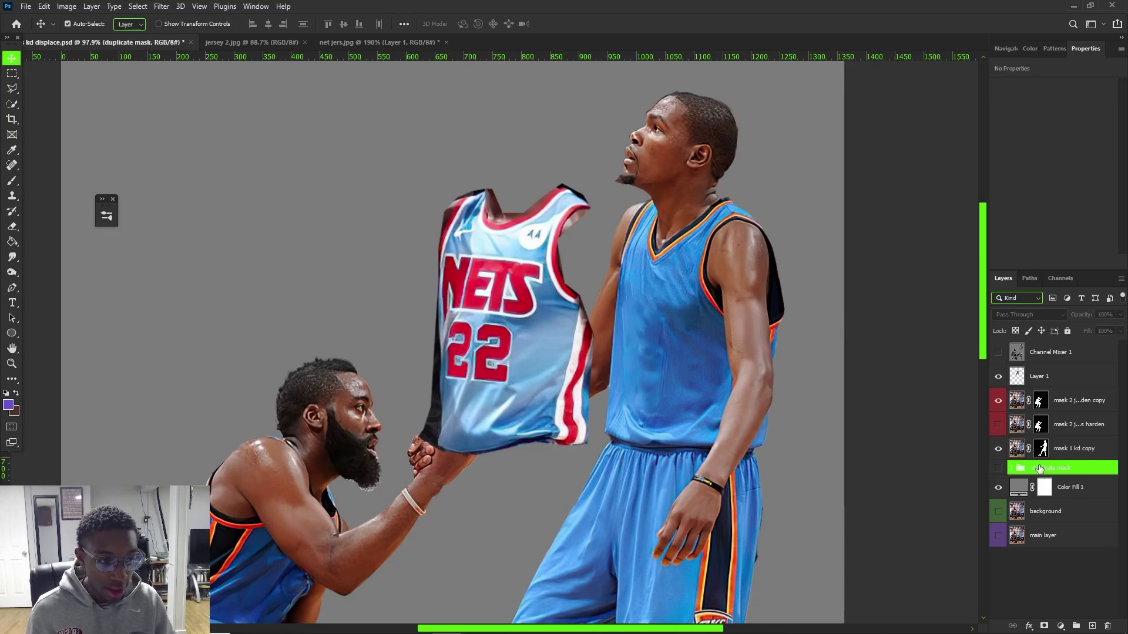
Delete the mask 2 james harden copy layer and show the mask 2 james harden layer instead
left_click(1065, 409)
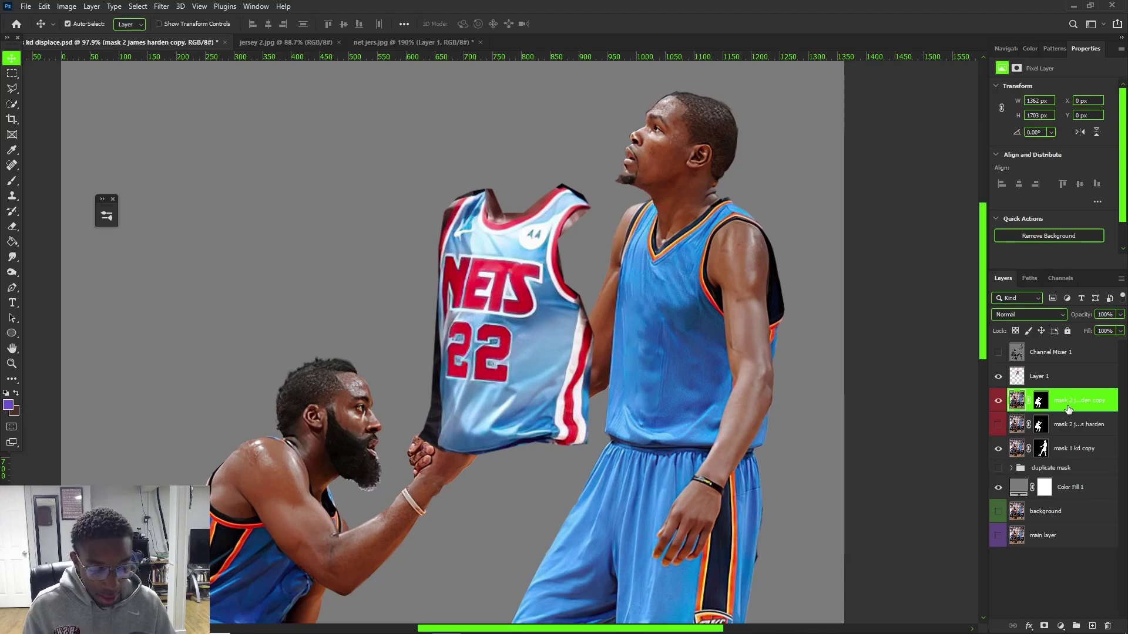
key("Delete")
left_click(998, 401)
Clip a Channel Mixer adjustment to the mask 1 kd copy layer and enable Monochrome
scroll(588, 434, "down", 2)
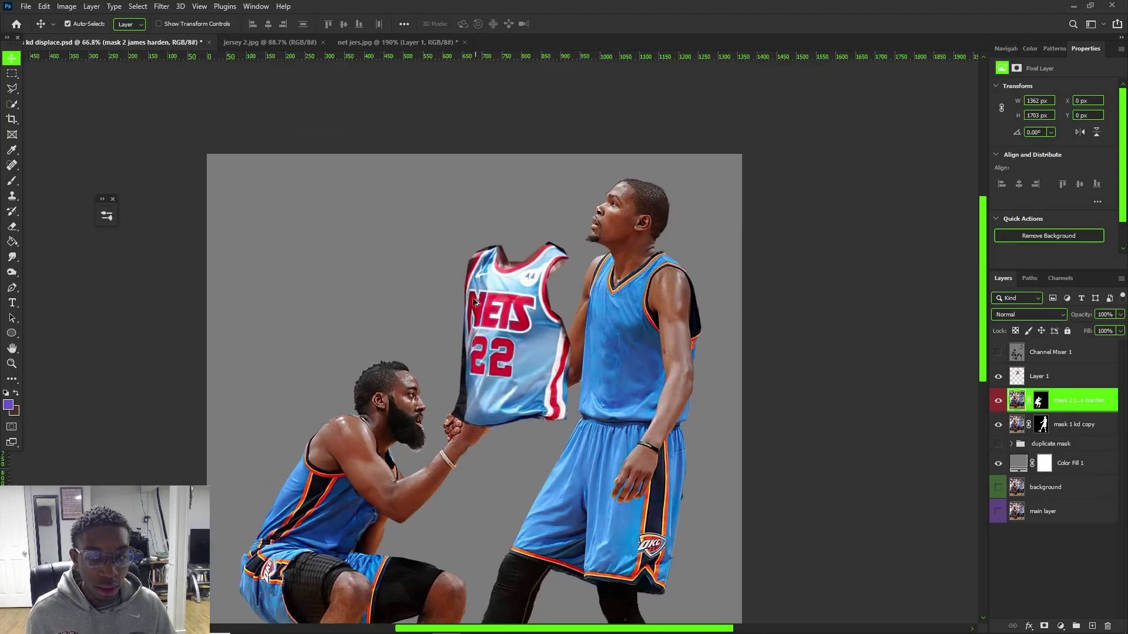
scroll(587, 435, "up", 3)
scroll(587, 431, "down", 1)
left_click(812, 356)
left_click(1069, 409)
left_click(1059, 430)
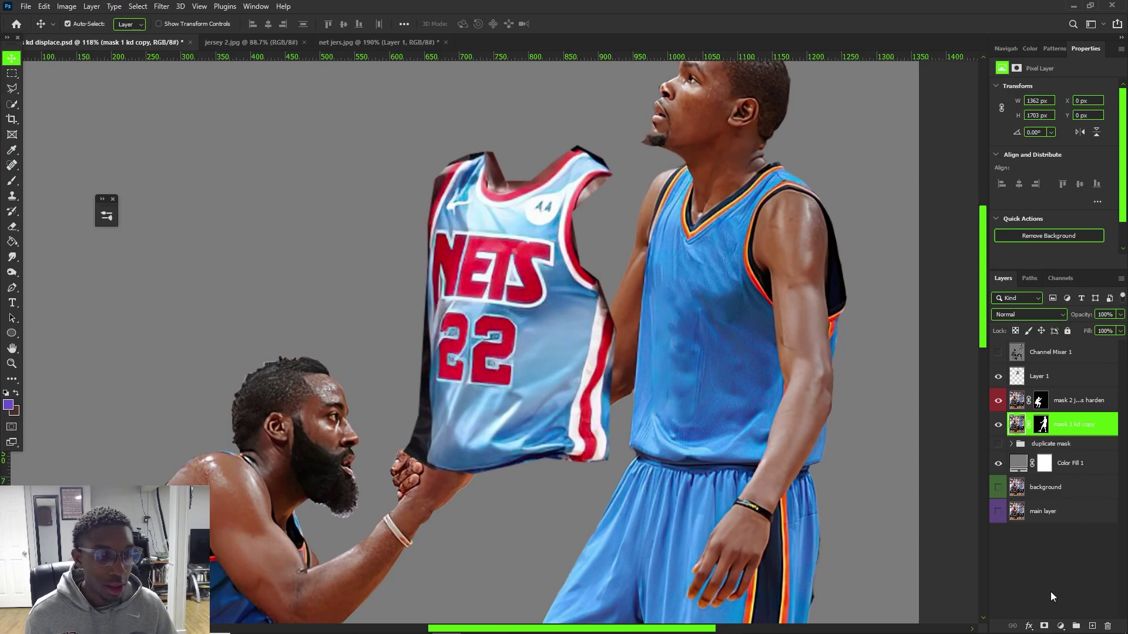
left_click(1060, 626)
left_click(1065, 550)
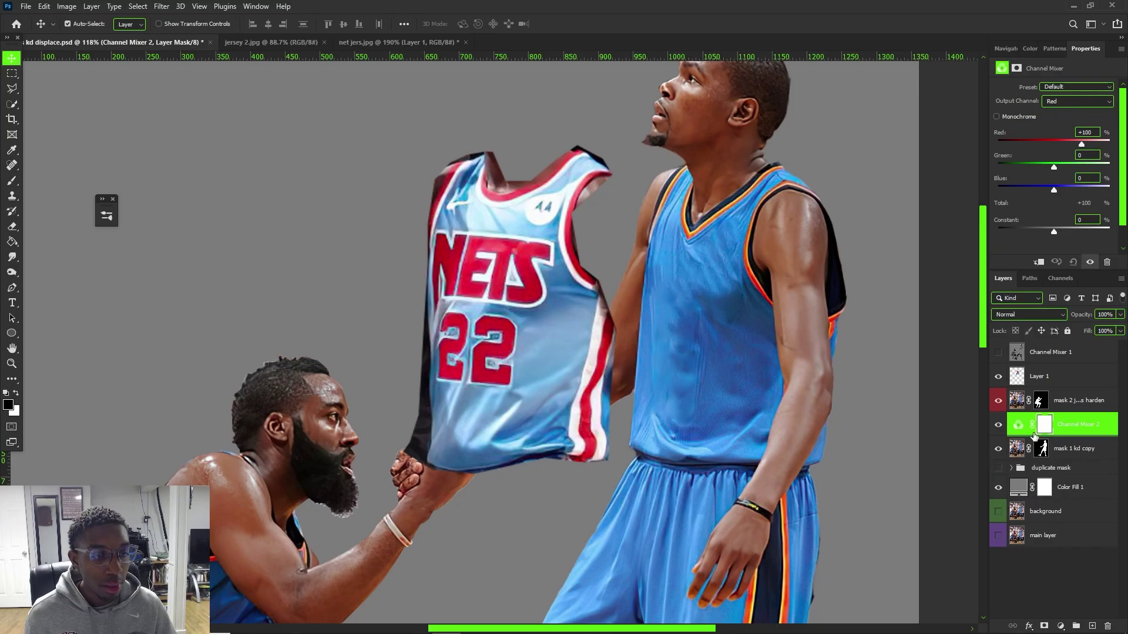
left_click(1078, 435, "alt")
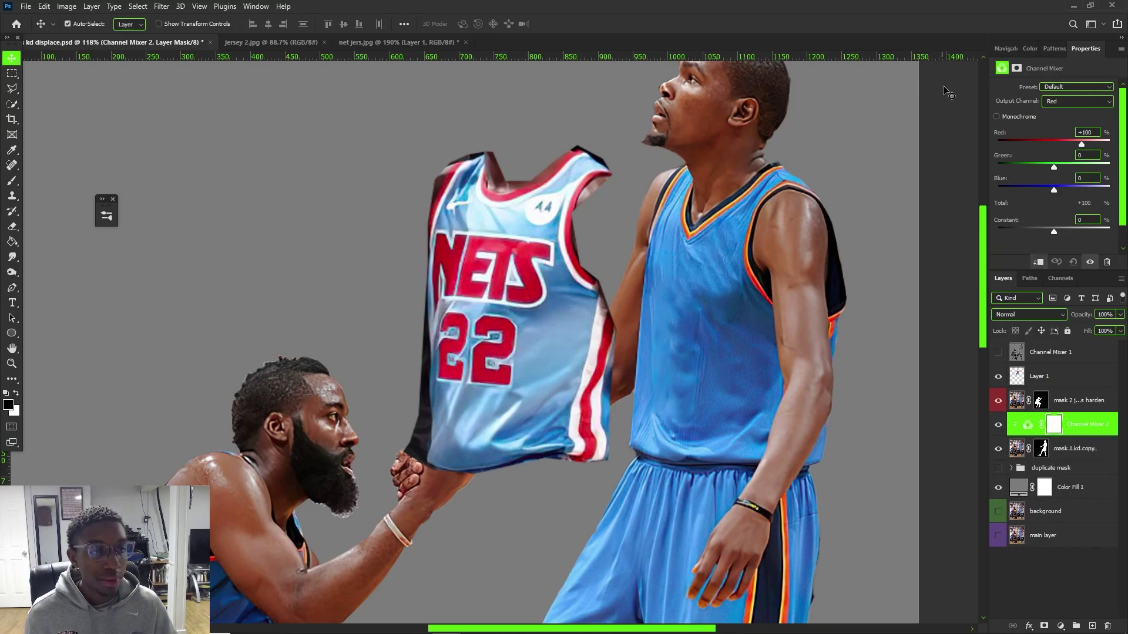
left_click(996, 117)
Examine the standing player's grayscale skin and uniform beside the pasted jersey
scroll(675, 277, "down", 3)
scroll(675, 277, "up", 4)
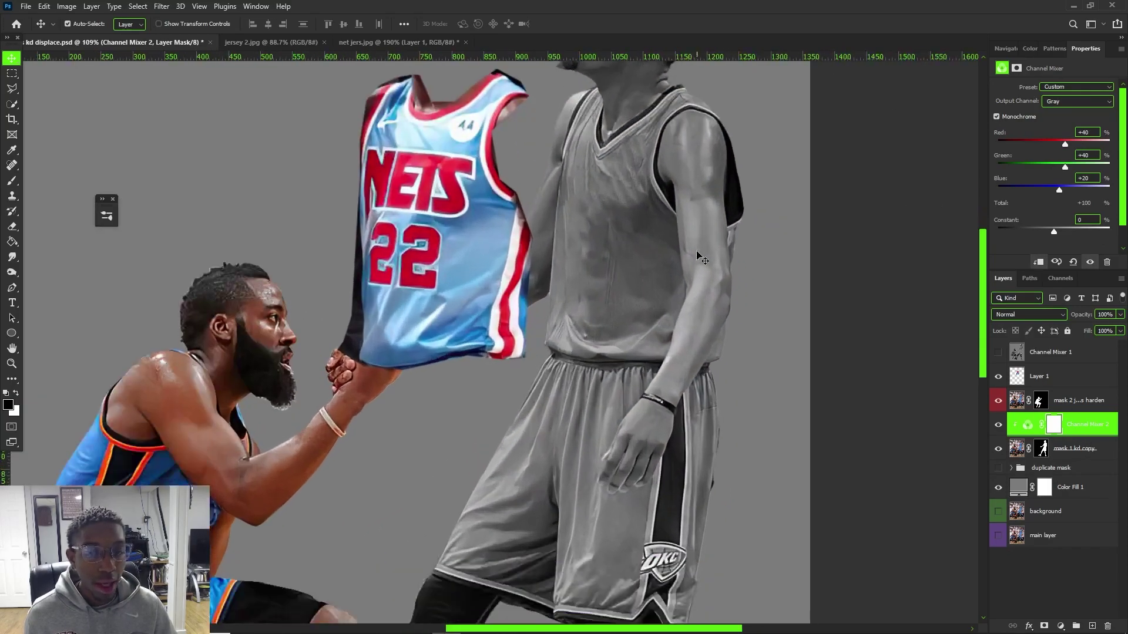
scroll(675, 277, "down", 3)
scroll(648, 216, "up", 5)
scroll(649, 216, "up", 2)
scroll(649, 216, "down", 5)
scroll(649, 216, "up", 2)
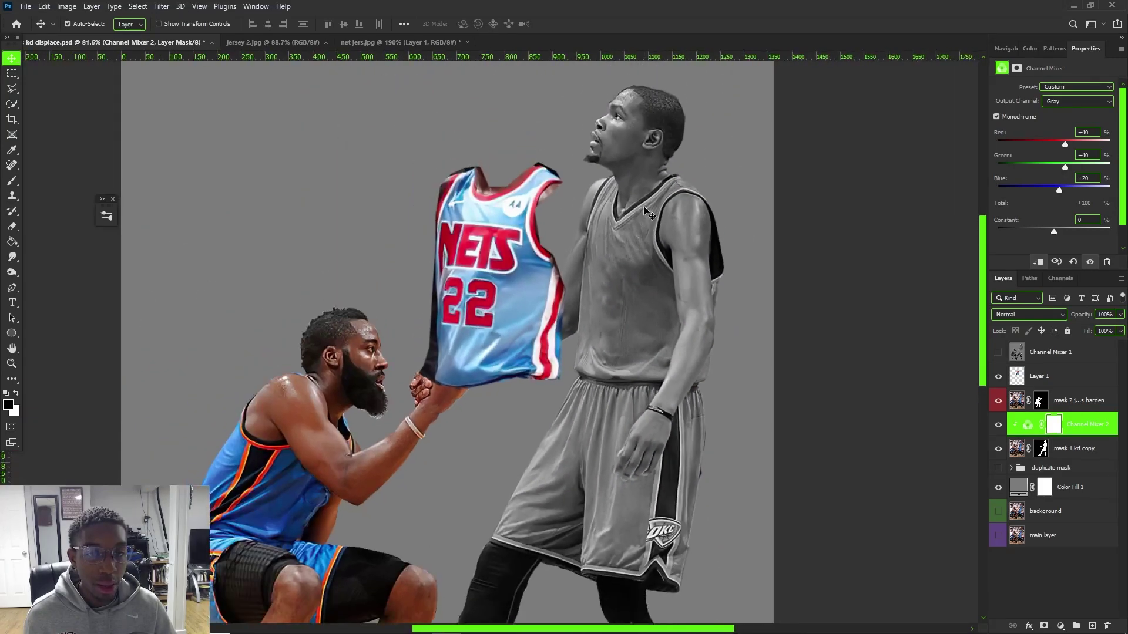
Invert the Channel Mixer 2 mask to black and brush white over the standing player's jersey front and the leading leg of his shorts
scroll(640, 257, "up", 5)
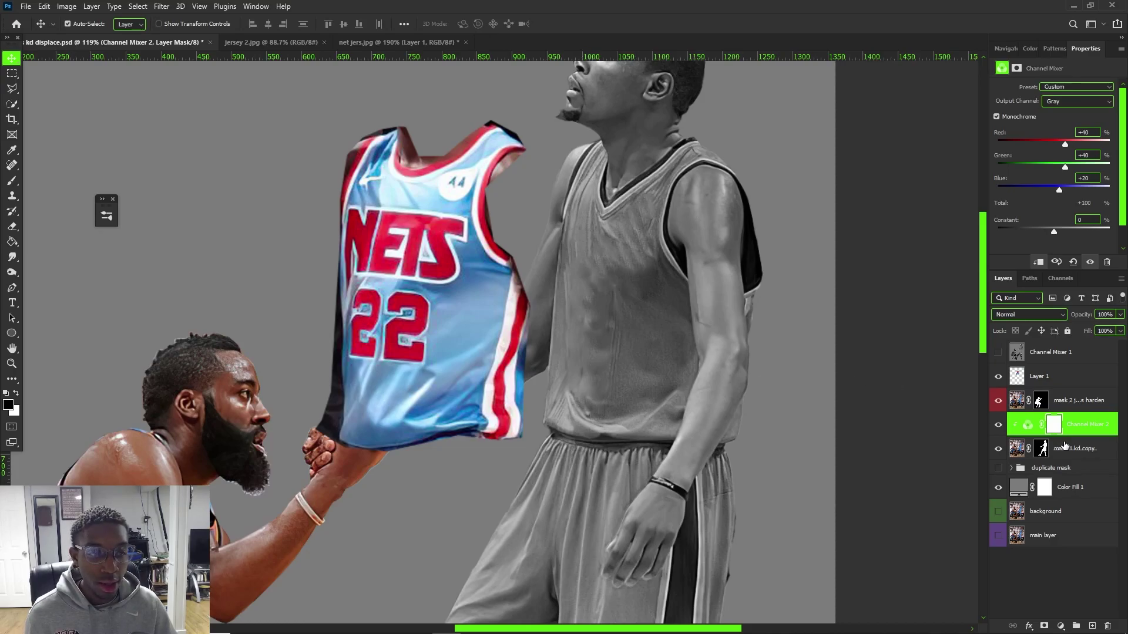
key("ctrl+i")
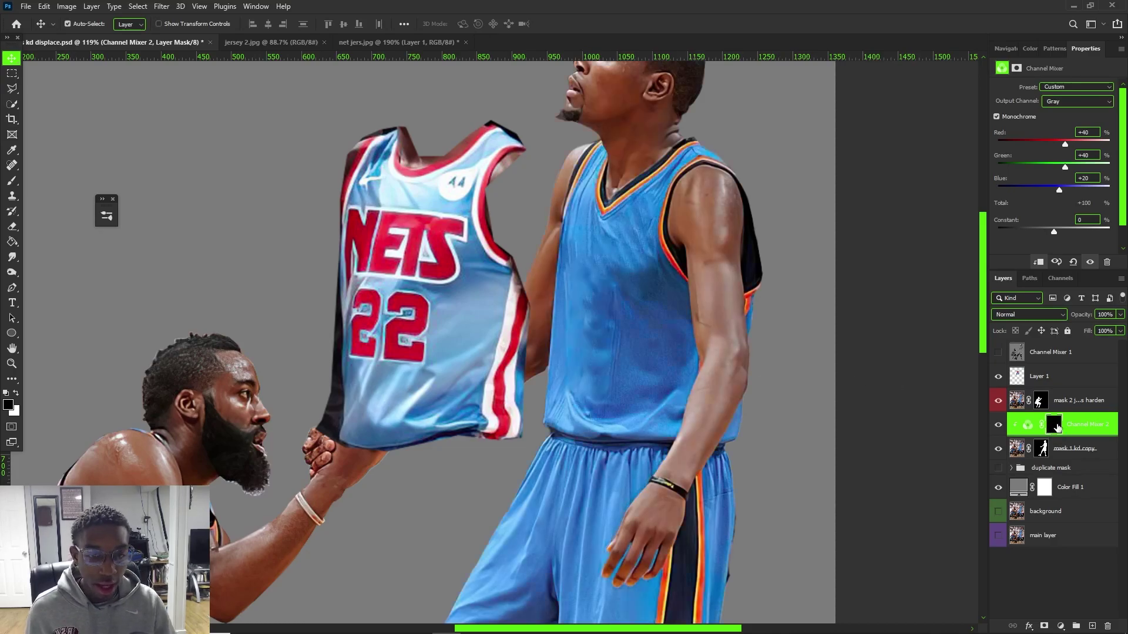
key("b")
key("x")
mouse_move(596, 274)
left_mouse_down()
mouse_move(582, 426)
mouse_move(592, 295)
mouse_move(604, 419)
mouse_move(624, 295)
mouse_move(621, 407)
left_mouse_up()
mouse_move(604, 276)
left_mouse_down()
mouse_move(638, 319)
mouse_move(611, 429)
mouse_move(629, 352)
mouse_move(562, 435)
left_mouse_up()
scroll(562, 435, "down", 4)
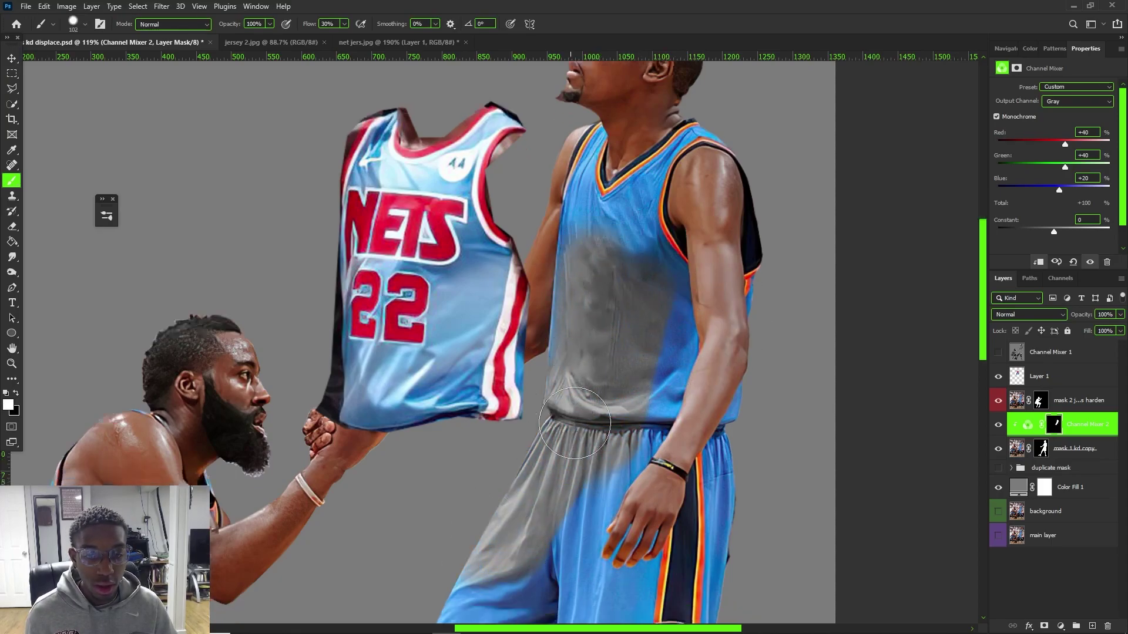
mouse_move(522, 519)
left_mouse_down()
mouse_move(579, 536)
mouse_move(429, 514)
mouse_move(587, 549)
mouse_move(588, 564)
mouse_move(549, 549)
mouse_move(515, 610)
mouse_move(561, 521)
mouse_move(555, 394)
mouse_move(547, 509)
mouse_move(638, 185)
mouse_move(632, 148)
left_mouse_up()
scroll(637, 135, "up", 2)
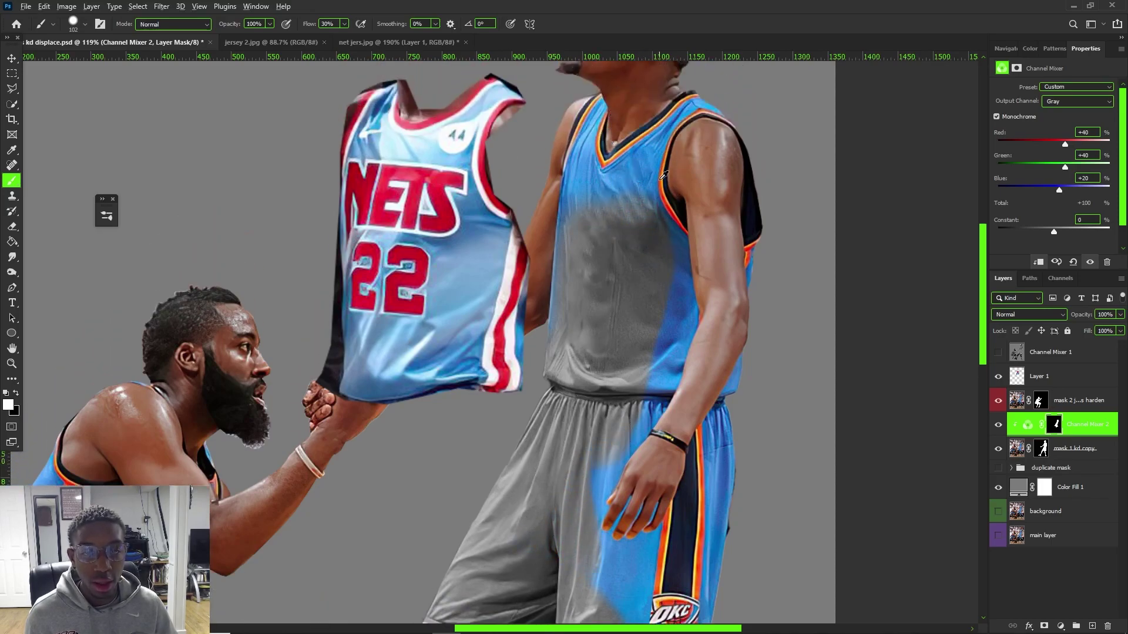
Brush white on the Channel Mixer 2 mask over the upper jersey, covering the neckline and armhole trim with resized brushes
scroll(653, 180, "up", 6)
right_click(661, 169, "alt")
left_click_drag(620, 195, 676, 107)
key("ctrl+z")
mouse_move(638, 159)
left_mouse_down()
mouse_move(518, 324)
mouse_move(563, 207)
mouse_move(545, 283)
mouse_move(540, 209)
mouse_move(507, 377)
mouse_move(517, 446)
left_mouse_up()
right_click(646, 229, "alt")
scroll(654, 222, "up", 3)
Brush white on the mask along the jersey fabric bordering the standing player's near arm and the side panel behind it
left_click_drag(787, 169, 715, 440)
mouse_move(523, 173)
left_mouse_down()
mouse_move(513, 205)
mouse_move(529, 160)
left_mouse_up()
scroll(729, 440, "up", 3)
left_click_drag(732, 350, 729, 440)
scroll(729, 440, "down", 2)
left_click_drag(519, 306, 541, 491)
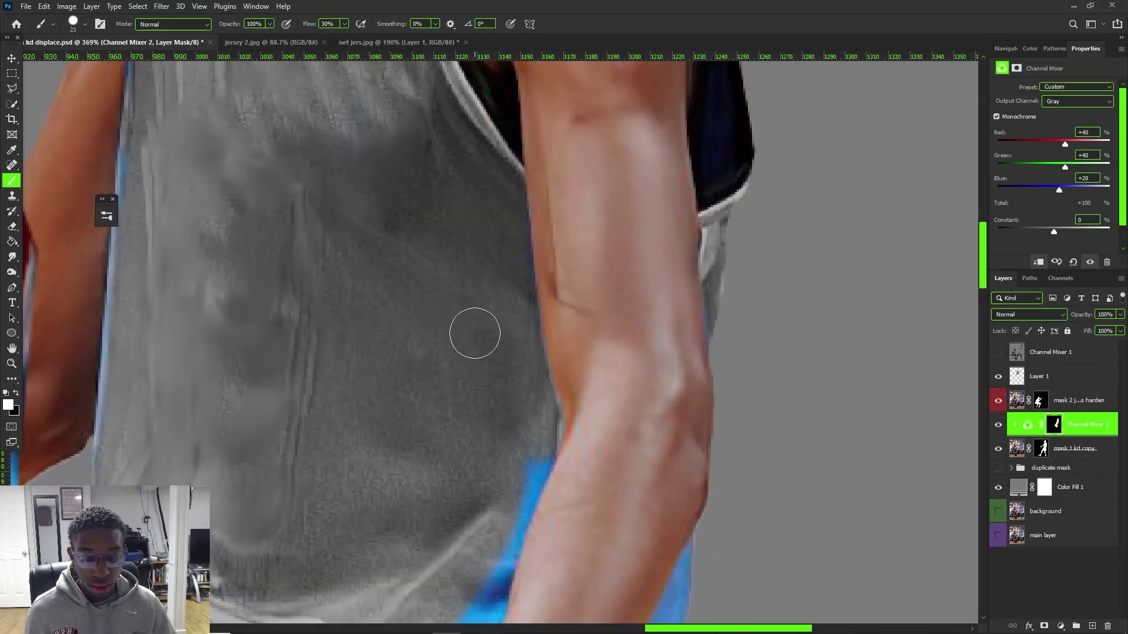
Extend the white mask painting over the remaining blue at the lower jersey and hem around the forearm, adjusting the brush size
scroll(555, 323, "down", 9)
scroll(559, 386, "up", 6)
right_click(621, 346, "alt")
left_click_drag(622, 352, 599, 441)
right_click(614, 355, "alt")
scroll(614, 355, "down", 2)
scroll(262, 362, "up", 5)
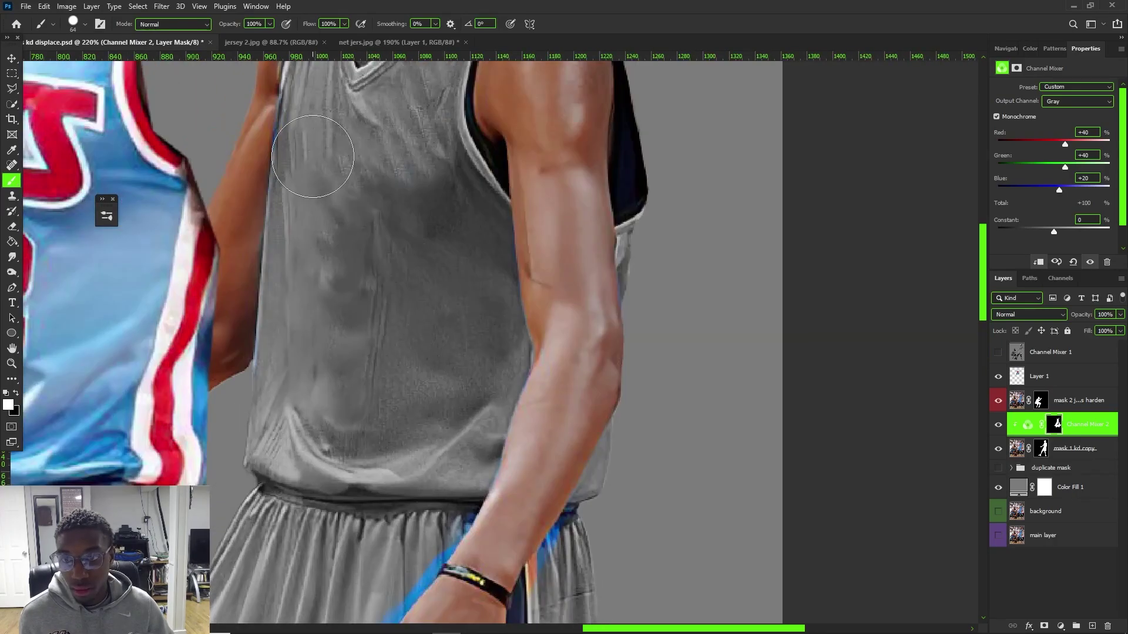
Brush white on the Channel Mixer 2 mask over the shorts and side stripe around the wristband and hand, leaving the skin in colour
key("x")
scroll(605, 352, "up", 3)
scroll(490, 352, "down", 4)
left_click_drag(491, 252, 407, 495)
scroll(407, 496, "up", 4)
left_click_drag(614, 182, 564, 438)
key("x")
key("x")
left_click_drag(631, 144, 587, 194)
Use a small brush to paint white on the mask over the blue shorts fabric between and around the fingers
scroll(584, 329, "up", 4)
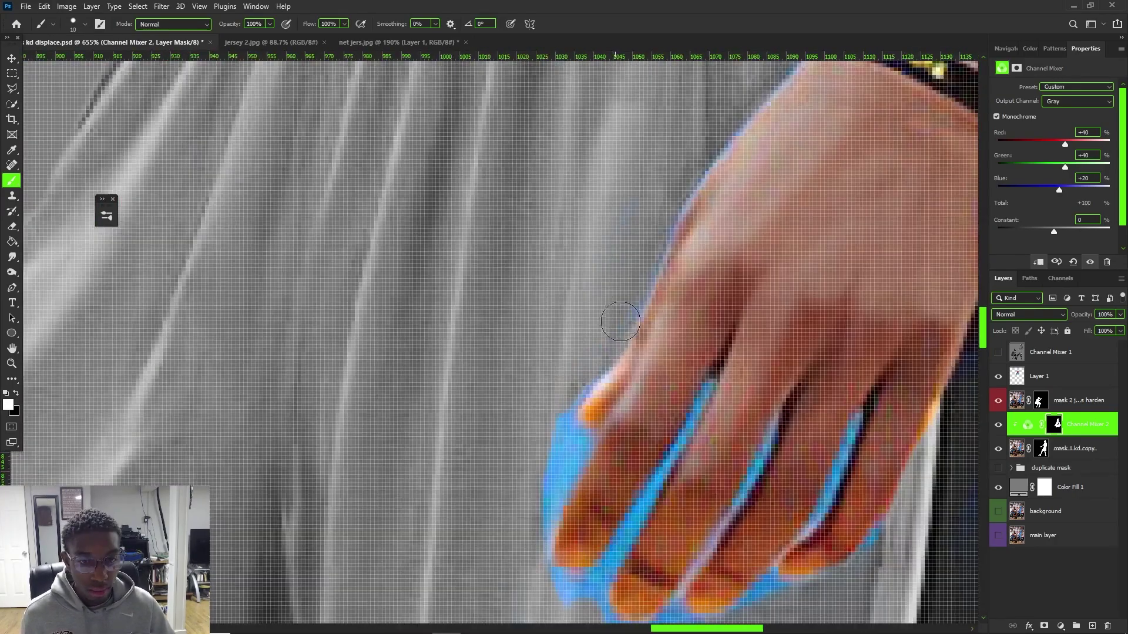
key("l")
key("b")
left_click_drag(713, 294, 569, 572)
scroll(568, 572, "down", 3)
right_click(771, 411, "alt")
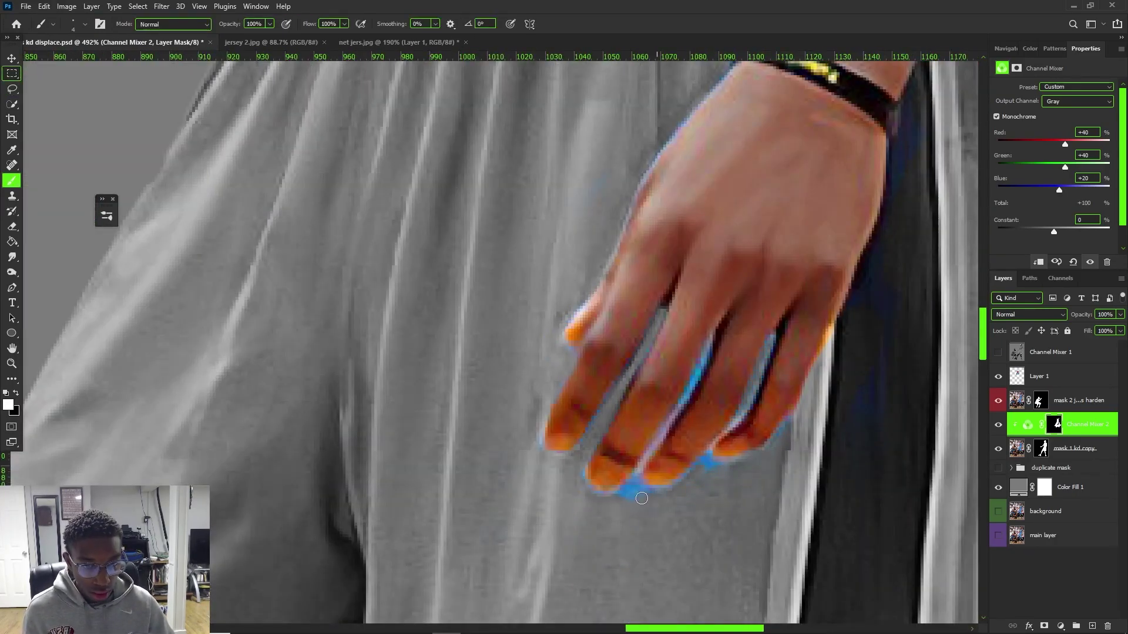
scroll(750, 399, "down", 5)
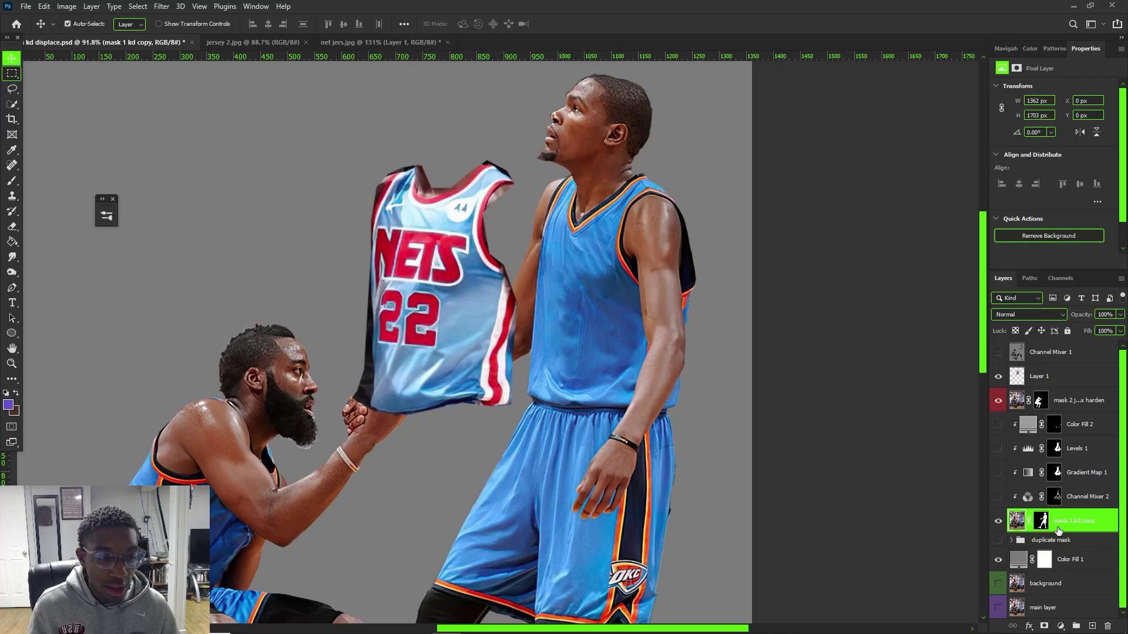
Clip another Channel Mixer adjustment to the mask 1 kd copy layer and enable Monochrome
scroll(589, 297, "up", 2)
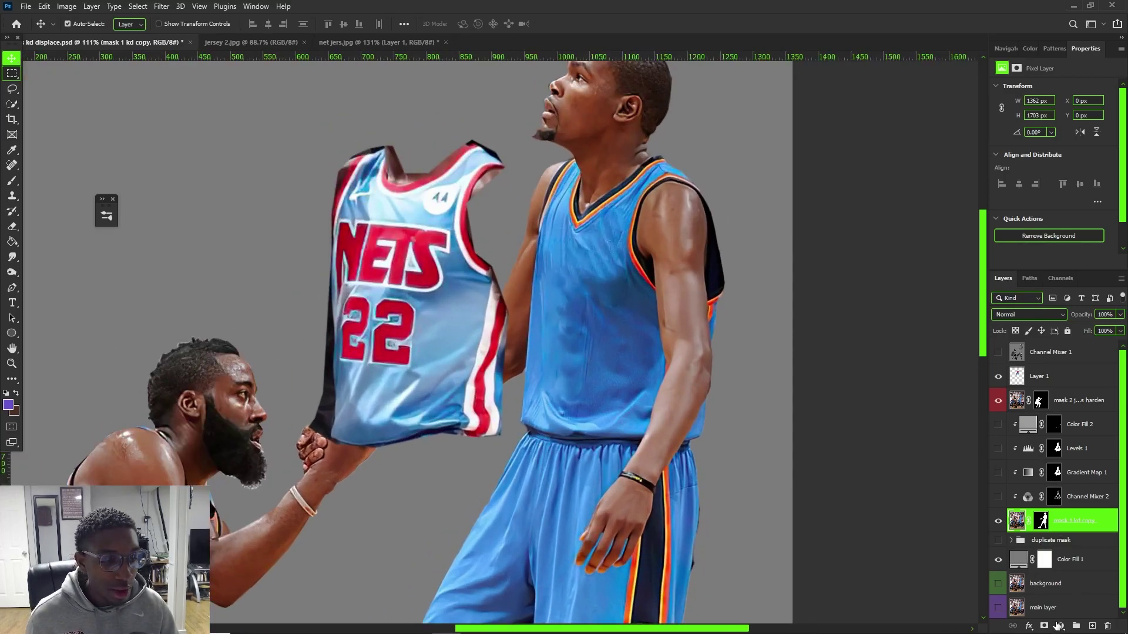
left_click(1057, 625)
left_click(1067, 547)
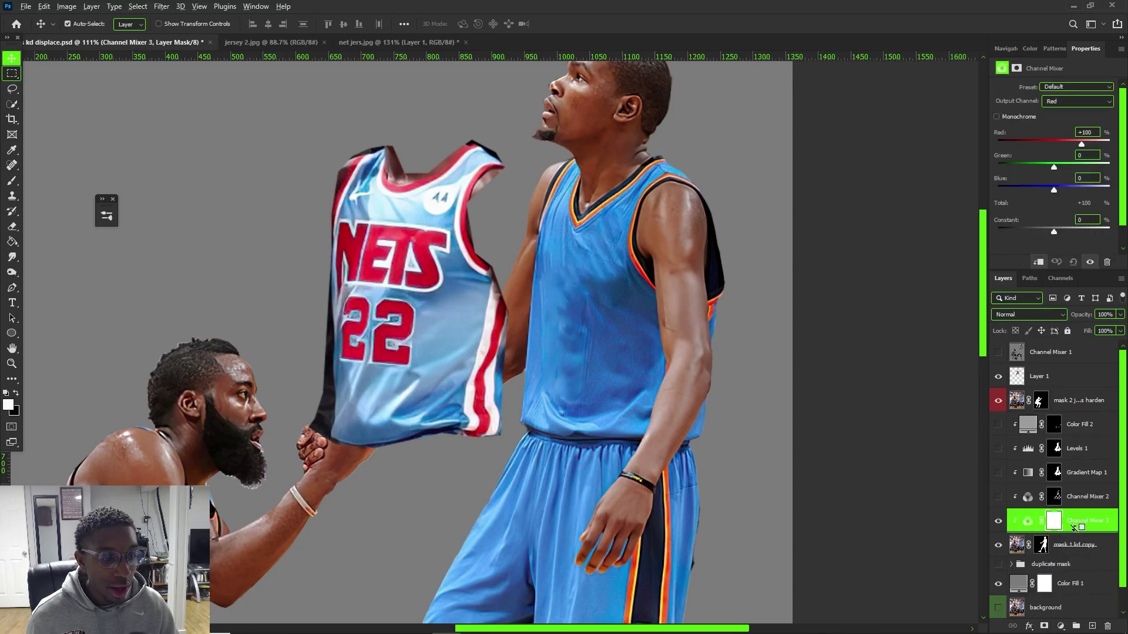
left_click(996, 116)
scroll(610, 197, "down", 3)
scroll(611, 197, "up", 3)
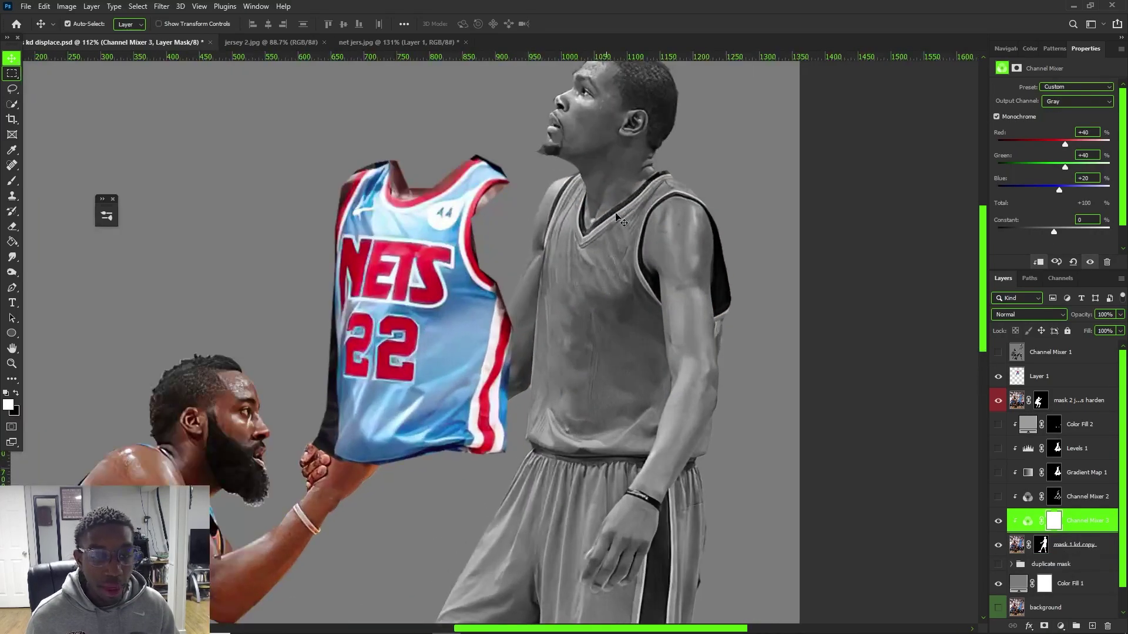
Invert the mask of the newly added Channel Mixer adjustment, then delete that adjustment layer
scroll(610, 196, "down", 2)
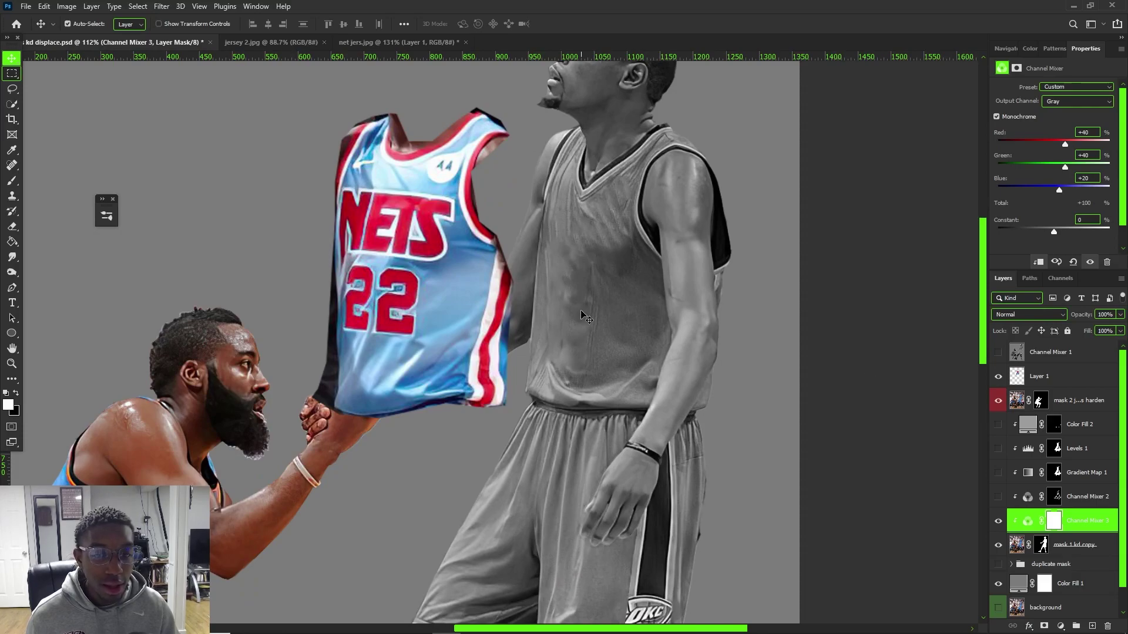
key("ctrl+i")
key("b")
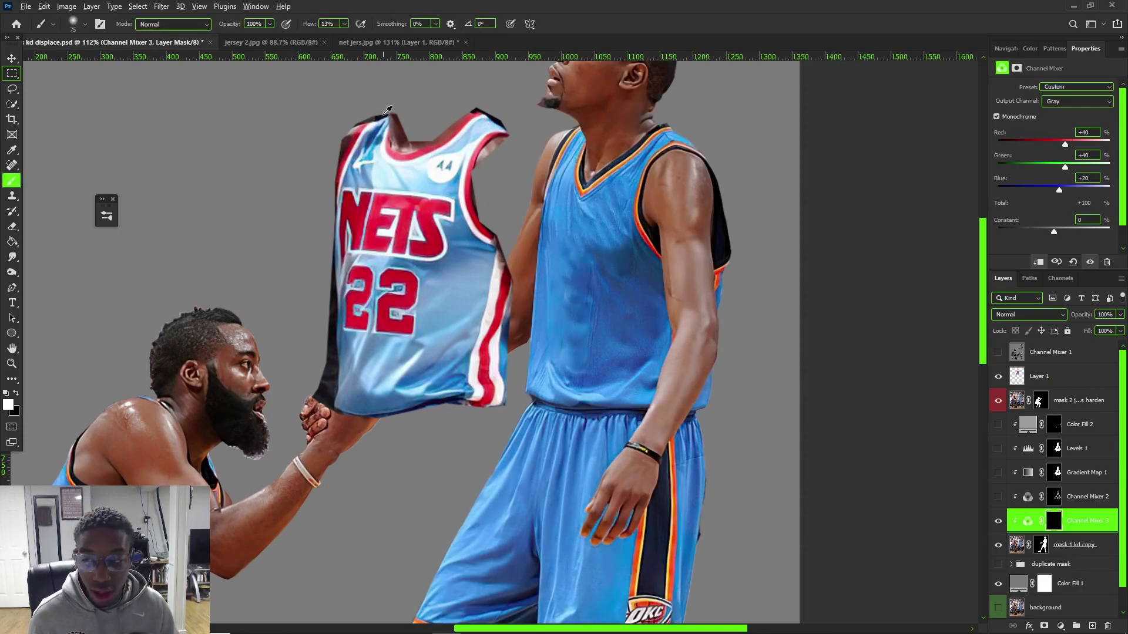
mouse_move(575, 424)
left_mouse_down()
mouse_move(554, 406)
mouse_move(523, 518)
mouse_move(512, 504)
mouse_move(548, 419)
mouse_move(586, 410)
left_mouse_up()
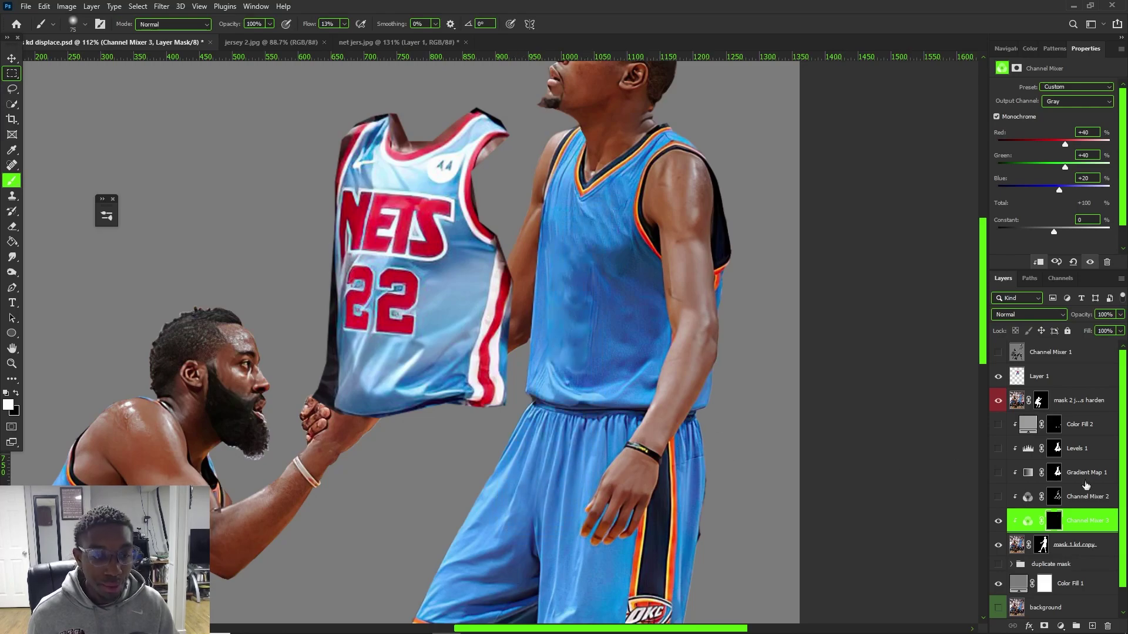
key("Delete")
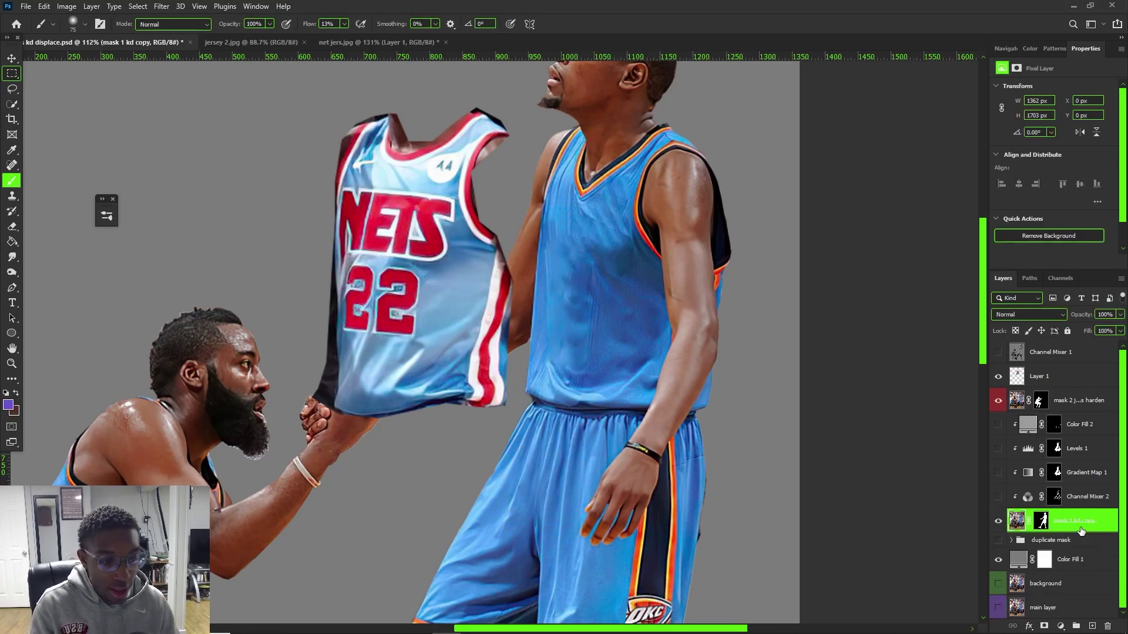
Show the Channel Mixer 2 and Gradient Map 1 adjustment layers clipped to mask 1 kd copy
left_click(1070, 505)
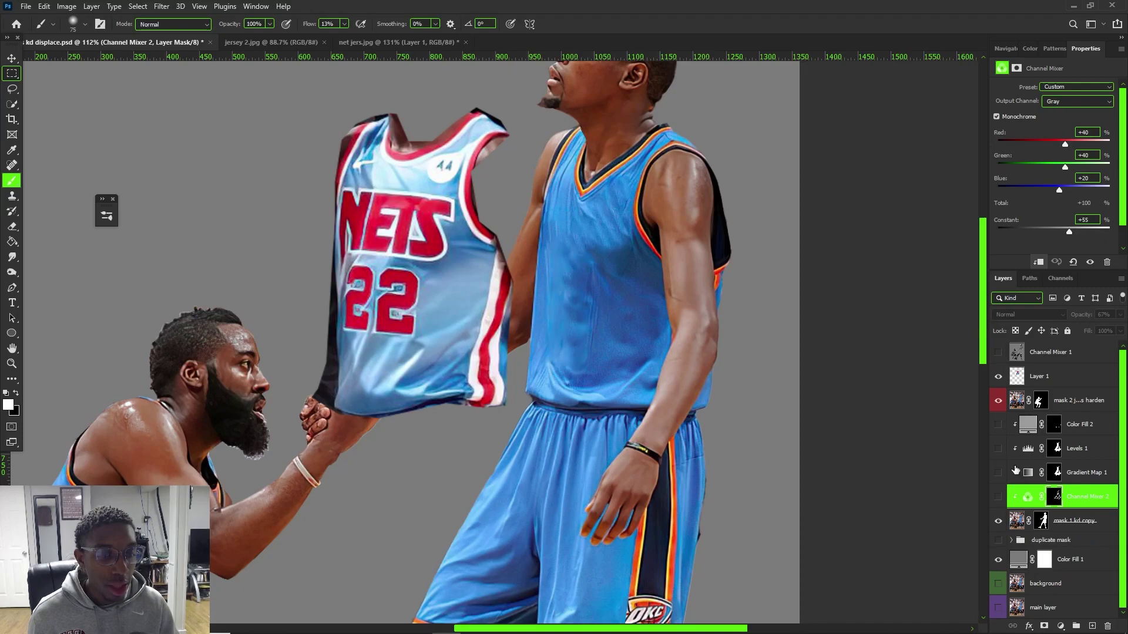
left_click(999, 473)
left_click(998, 496)
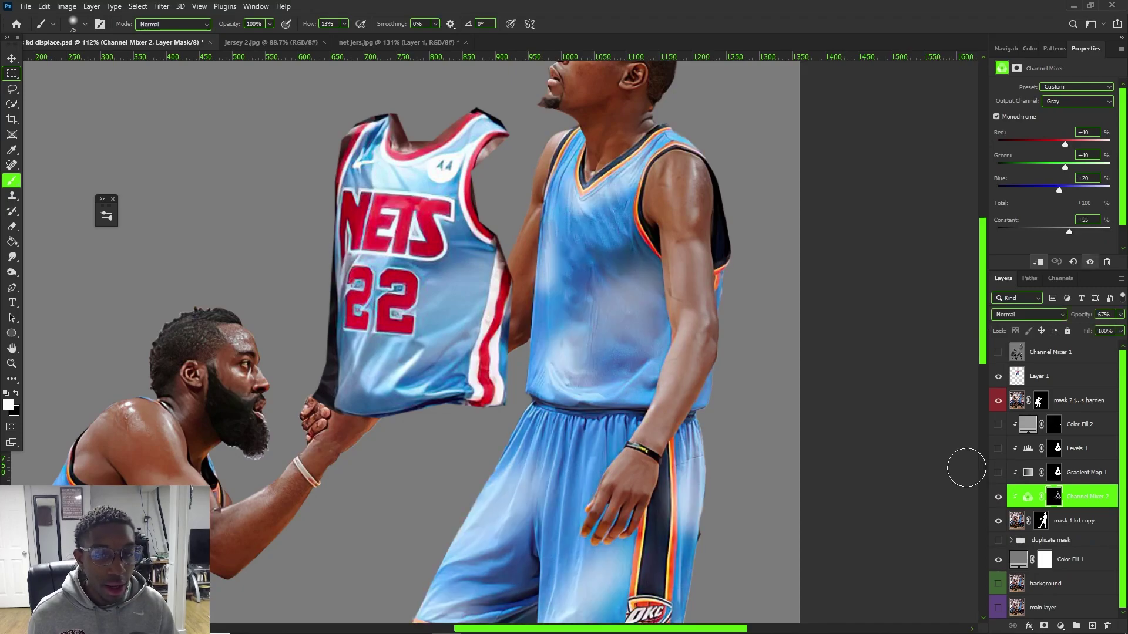
scroll(552, 444, "down", 1)
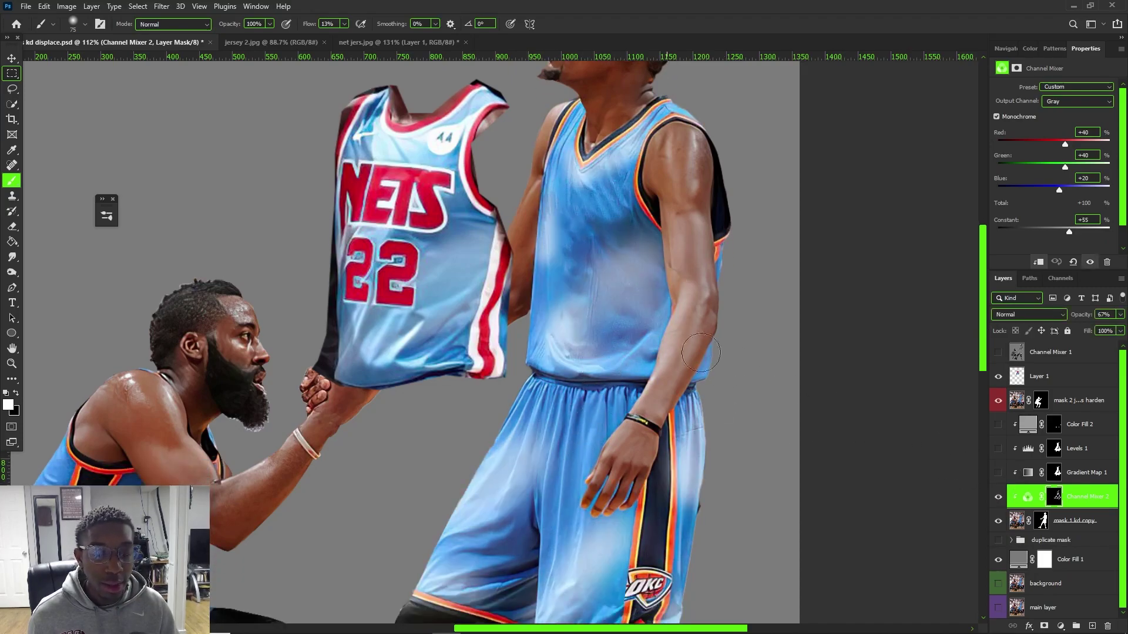
left_click(1039, 474)
left_click(998, 473)
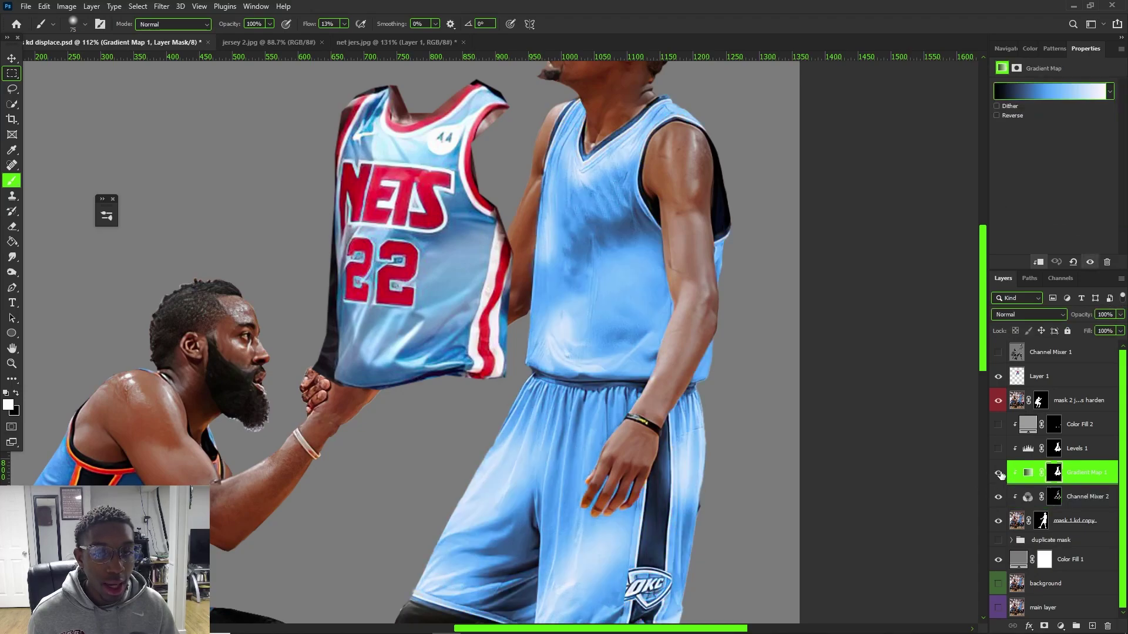
Hide Channel Mixer 2 and inspect the colour stops of the Gradient Map 1 gradient
scroll(622, 133, "up", 2)
left_click(997, 496)
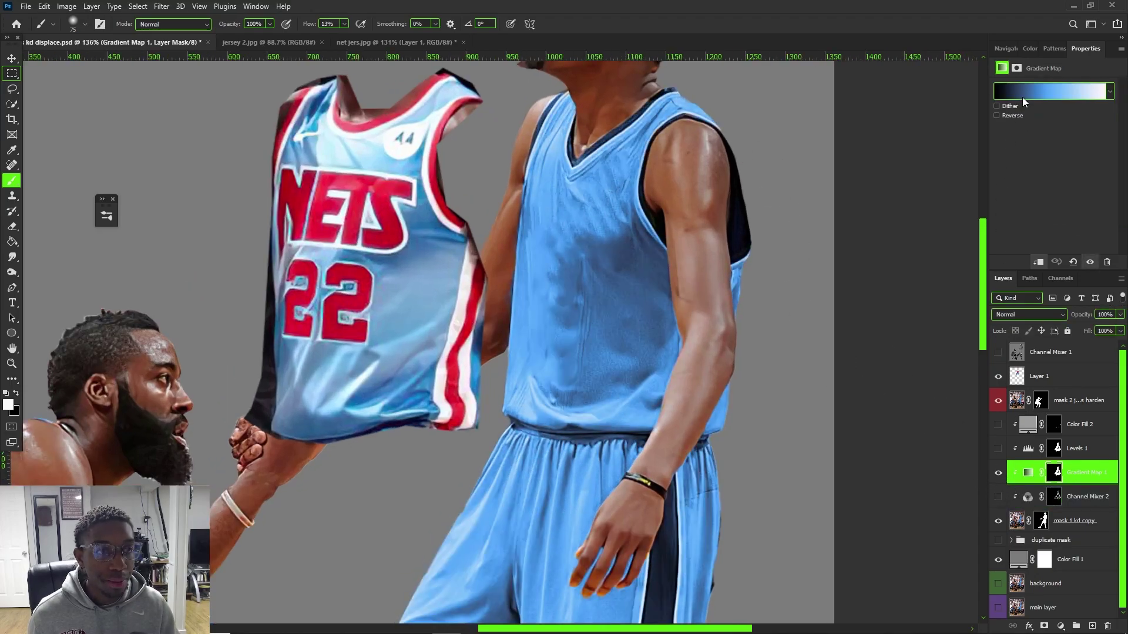
left_click(1022, 95)
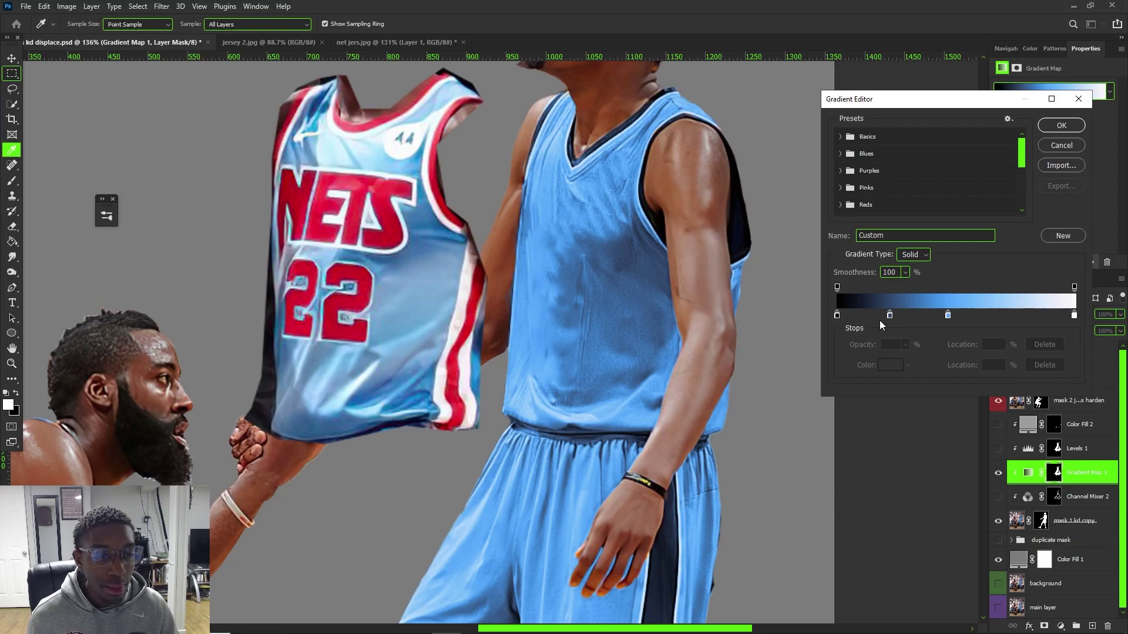
left_click(1075, 128)
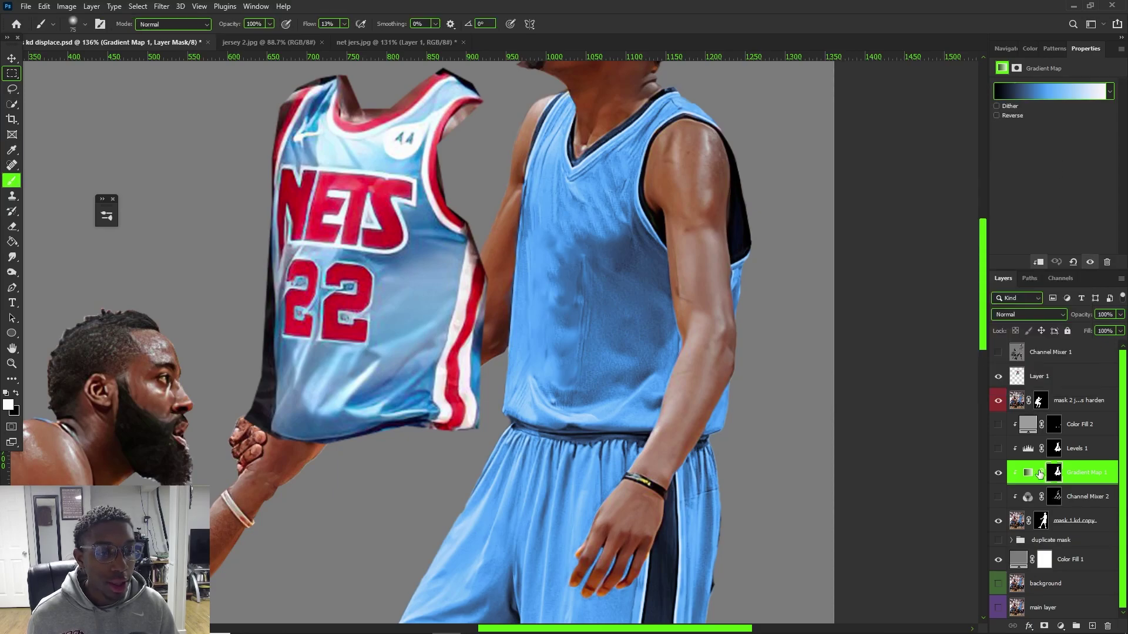
Change the gradient map's light blue stop to 69b8ff, sampling the Nets jersey and adjusting the shade in the colour picker
left_click(1040, 94)
double_click(947, 316)
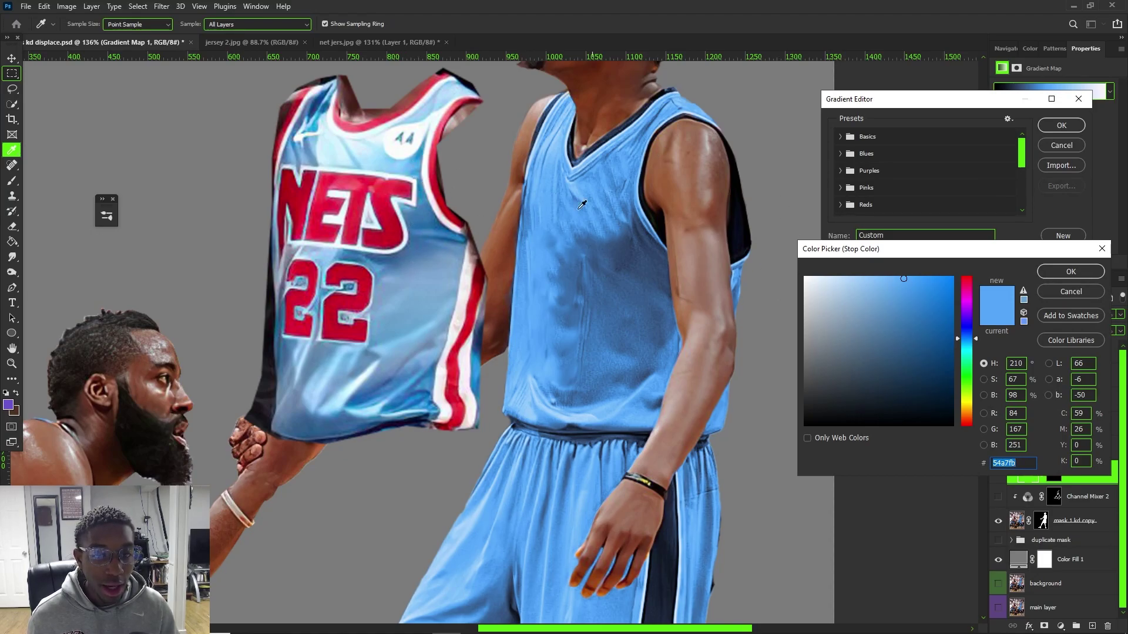
left_click(434, 223)
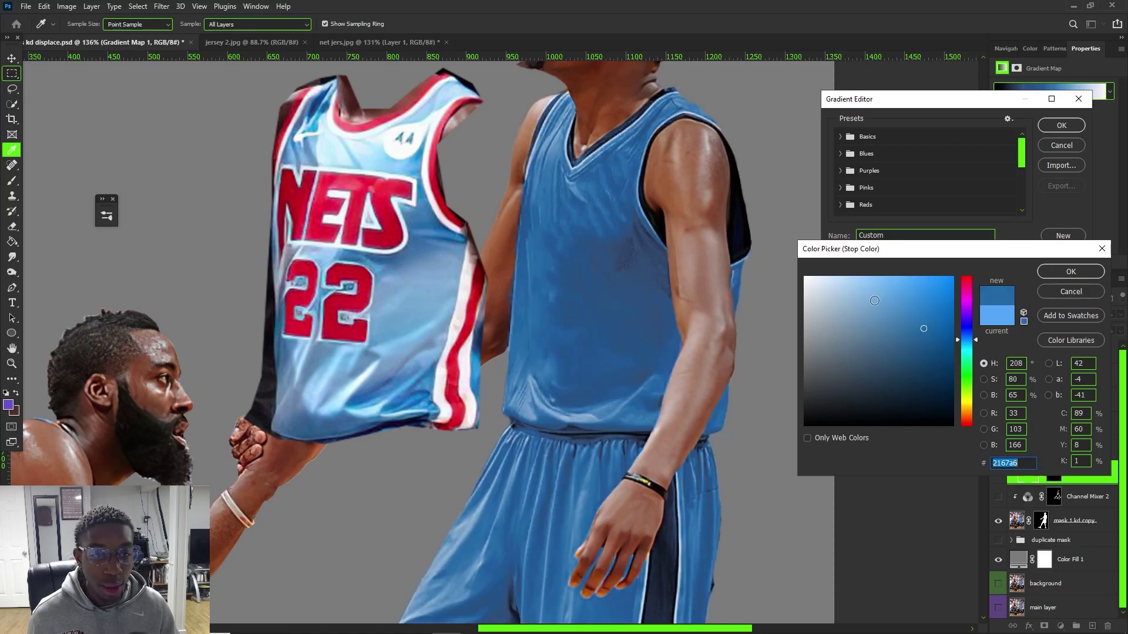
left_click_drag(923, 329, 885, 281)
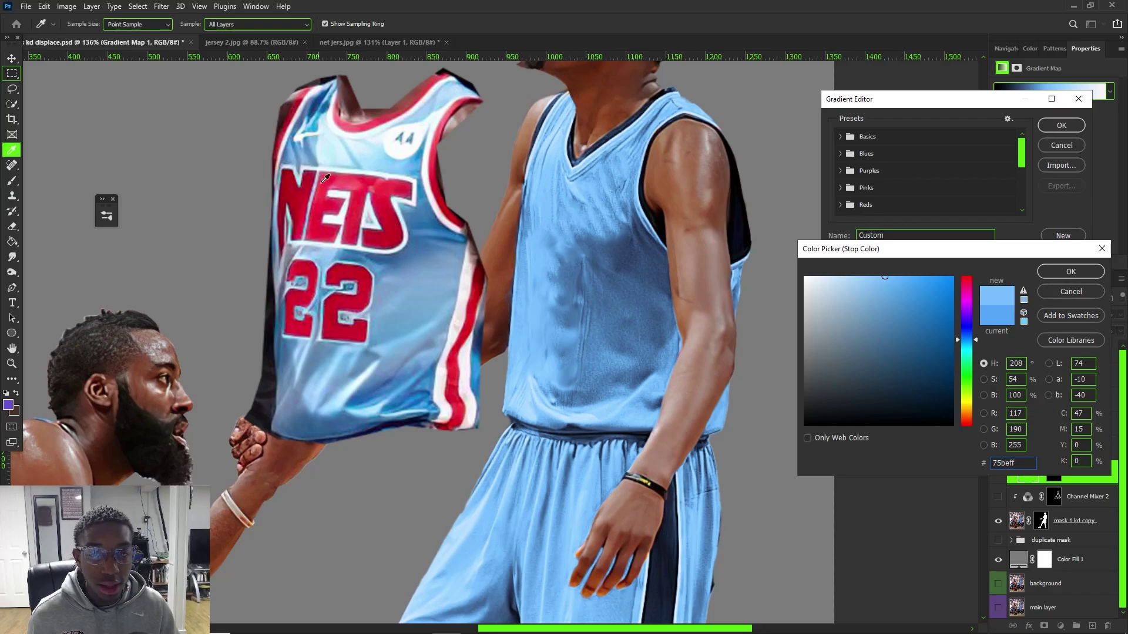
left_click_drag(886, 279, 891, 279)
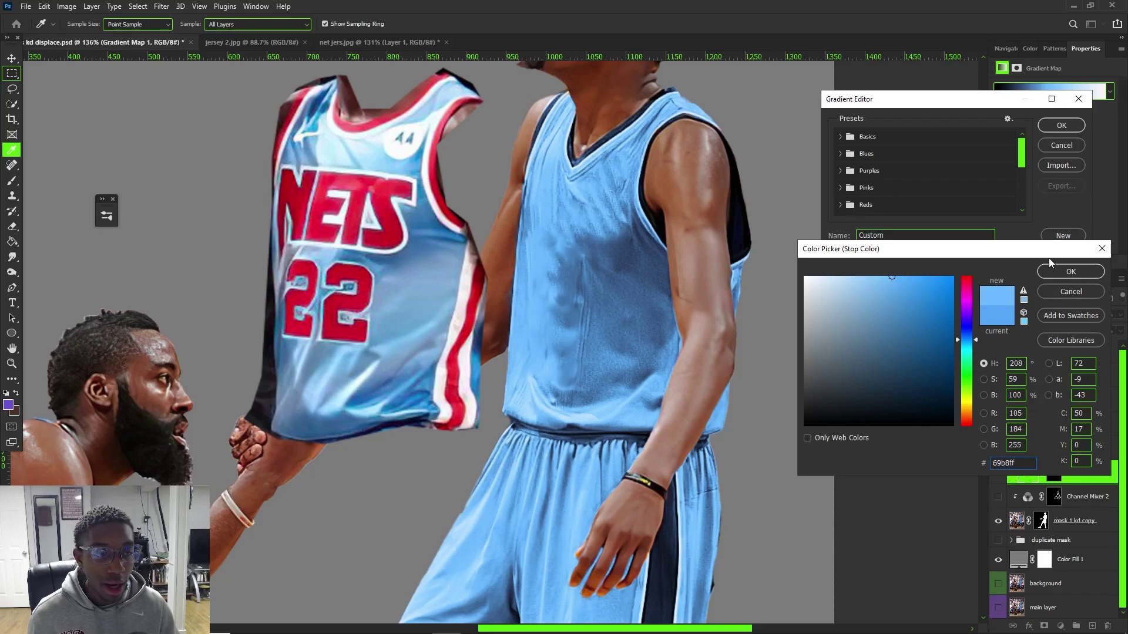
left_click(1066, 272)
Set the gradient's dark blue stop at 22% to 235994, starting from a sampled jersey tone, and accept the gradient
double_click(889, 316)
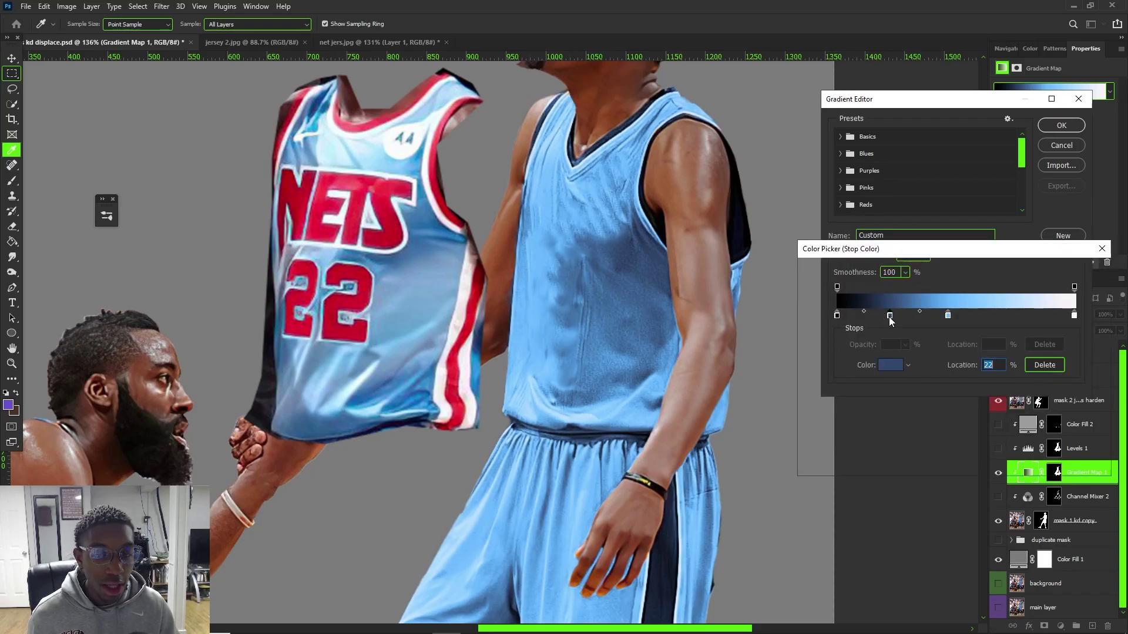
left_click(457, 235)
left_click(914, 342)
left_click(918, 339)
left_click_drag(918, 339, 919, 339)
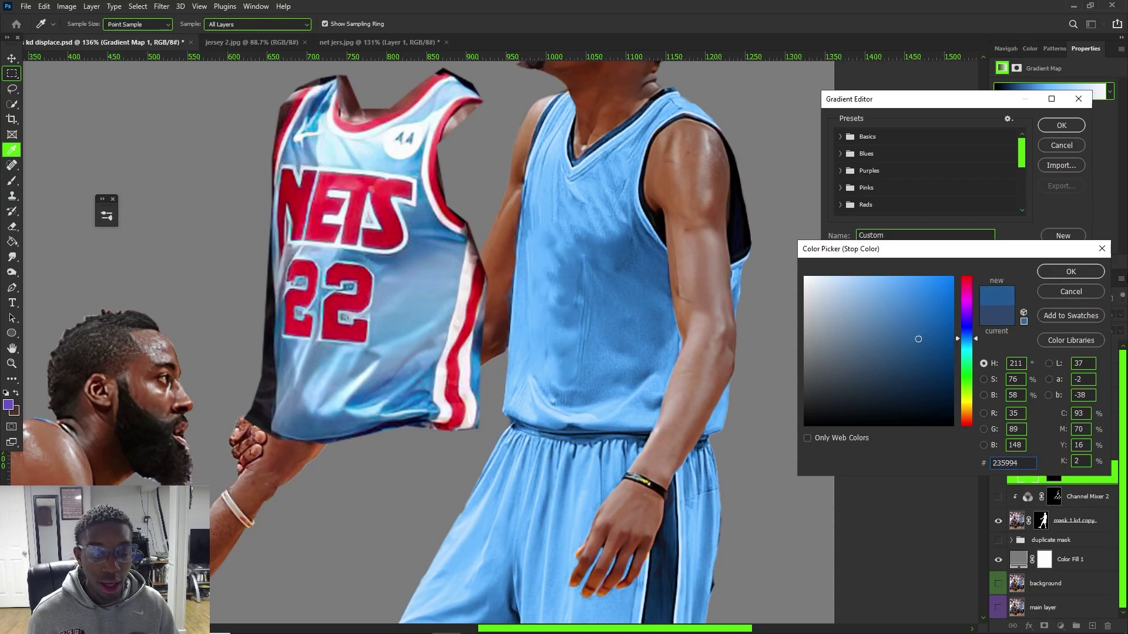
left_click(1071, 269)
left_click(1055, 127)
Show the Channel Mixer 2 layer beneath Gradient Map 1 to restore the lighter fabric highlights
scroll(687, 369, "down", 4)
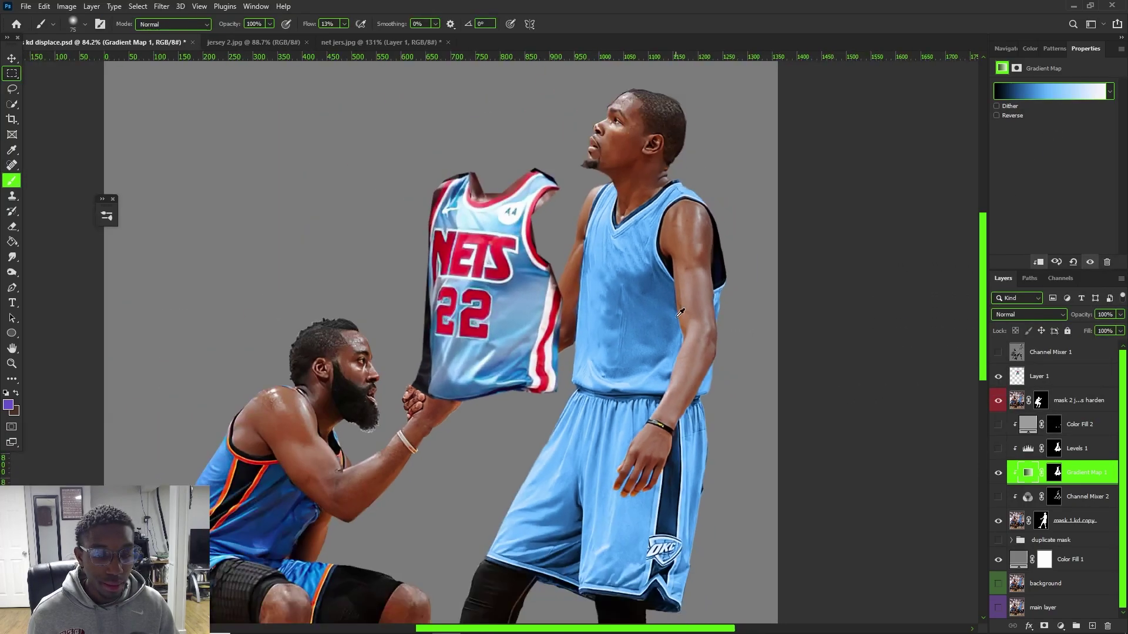
scroll(687, 368, "up", 3)
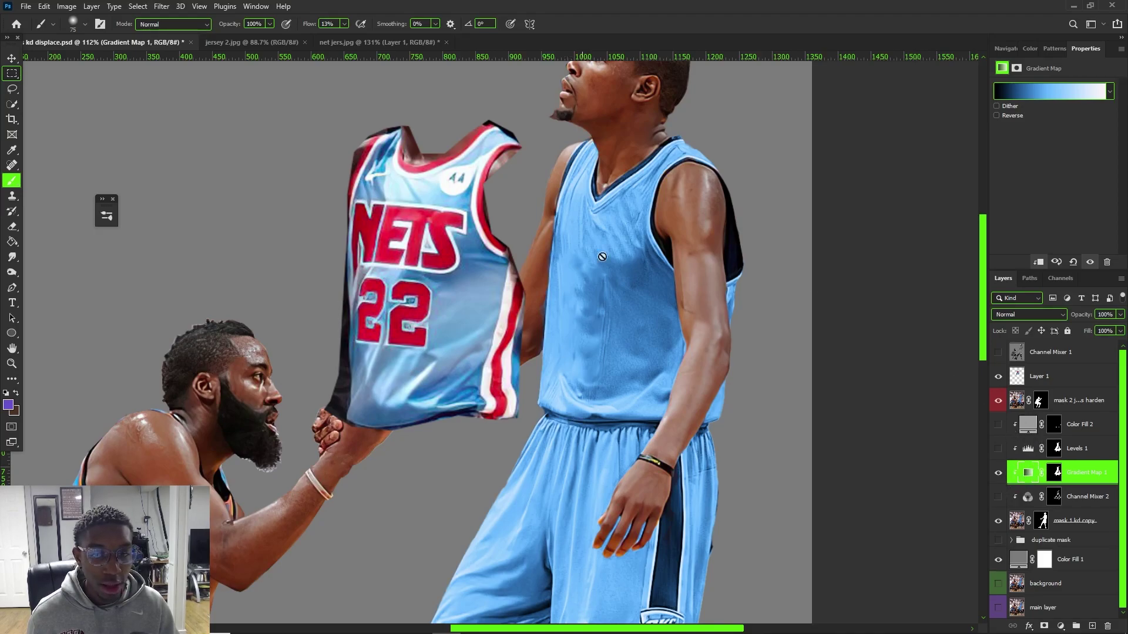
left_click(997, 496)
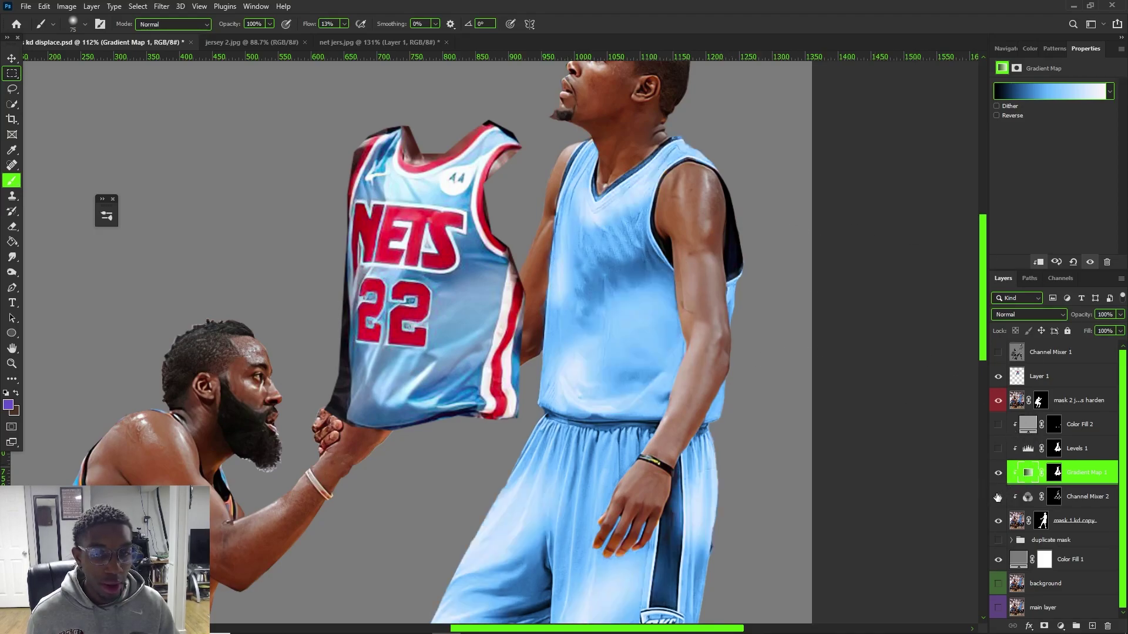
Compare the recoloured uniform with the pasted Nets jersey, with Channel Mixer 2 hidden and shown
scroll(569, 358, "down", 2)
scroll(528, 334, "up", 1)
scroll(553, 247, "up", 1)
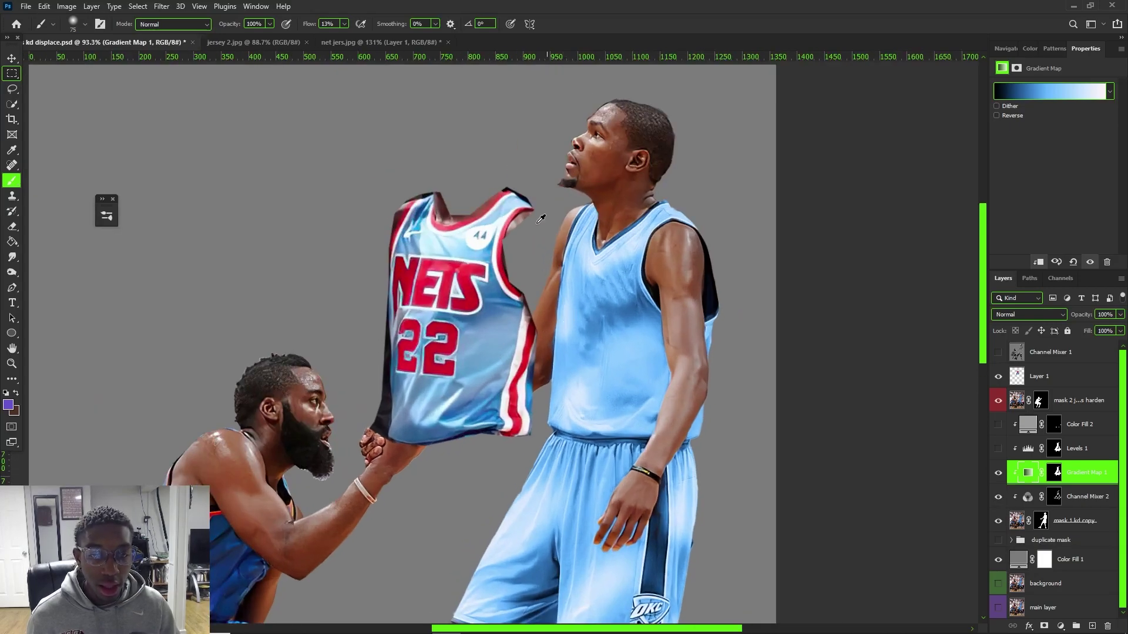
scroll(495, 335, "up", 2)
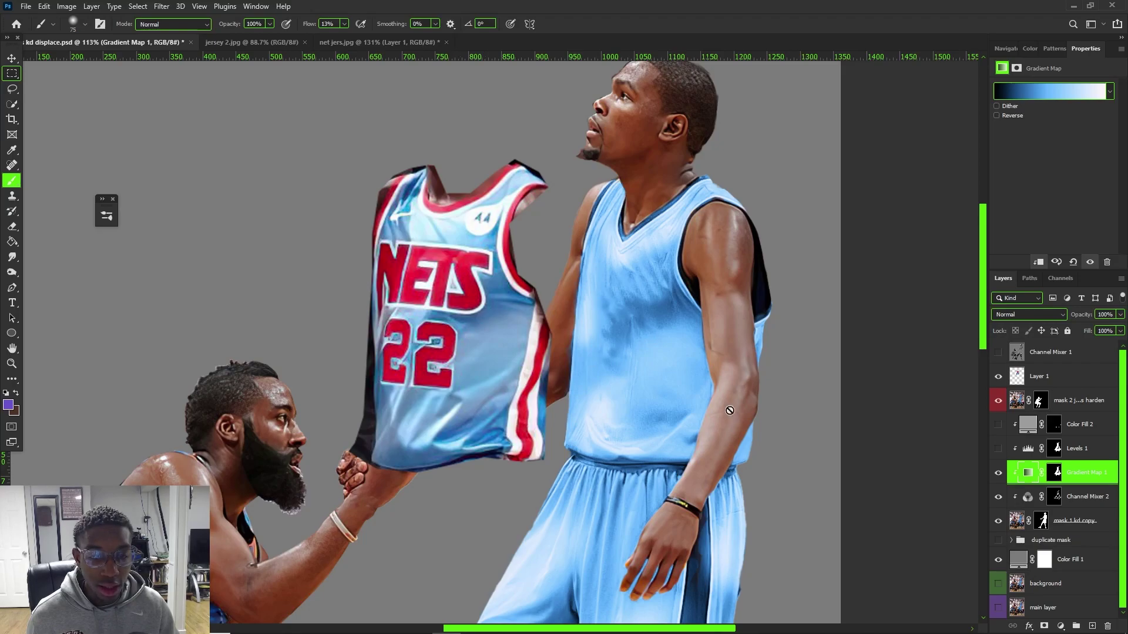
left_click(998, 498)
left_click(998, 498)
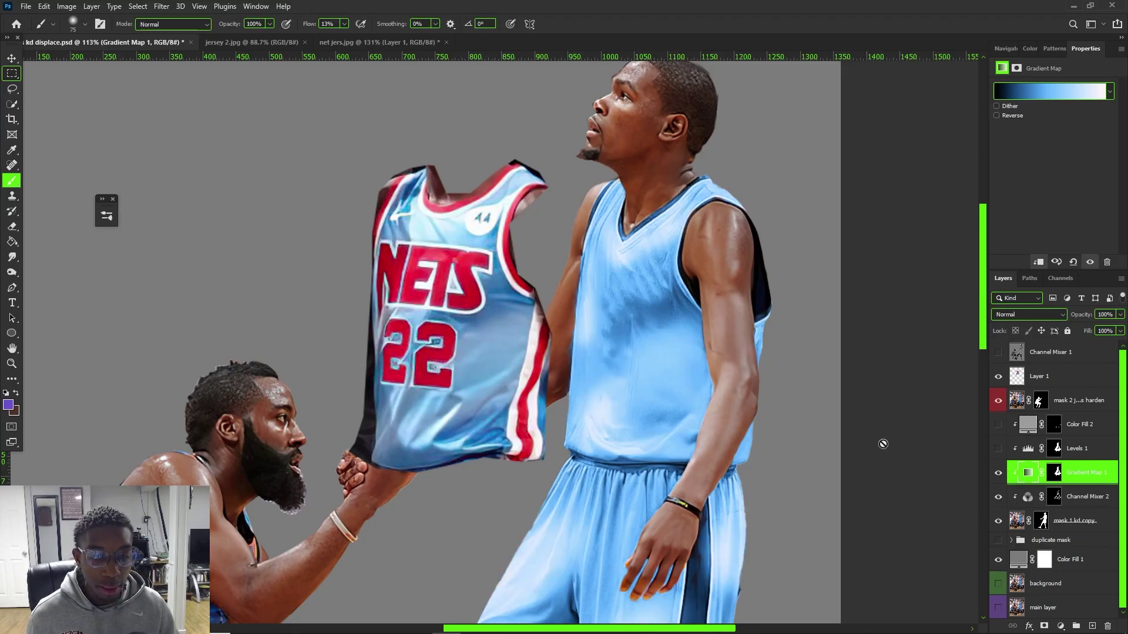
Turn on the Levels 1 adjustment above Gradient Map 1 on the standing player's uniform
left_click(1076, 457)
key("ctrl+plus")
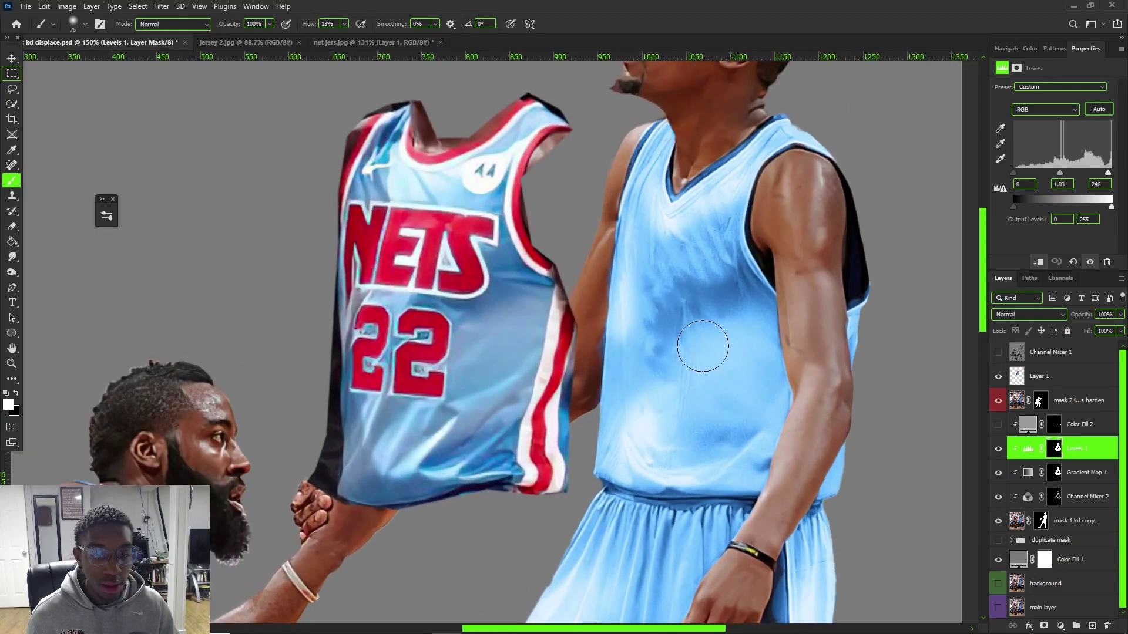
scroll(703, 346, "down", 3)
scroll(657, 325, "up", 2)
left_click_drag(1059, 173, 1059, 168)
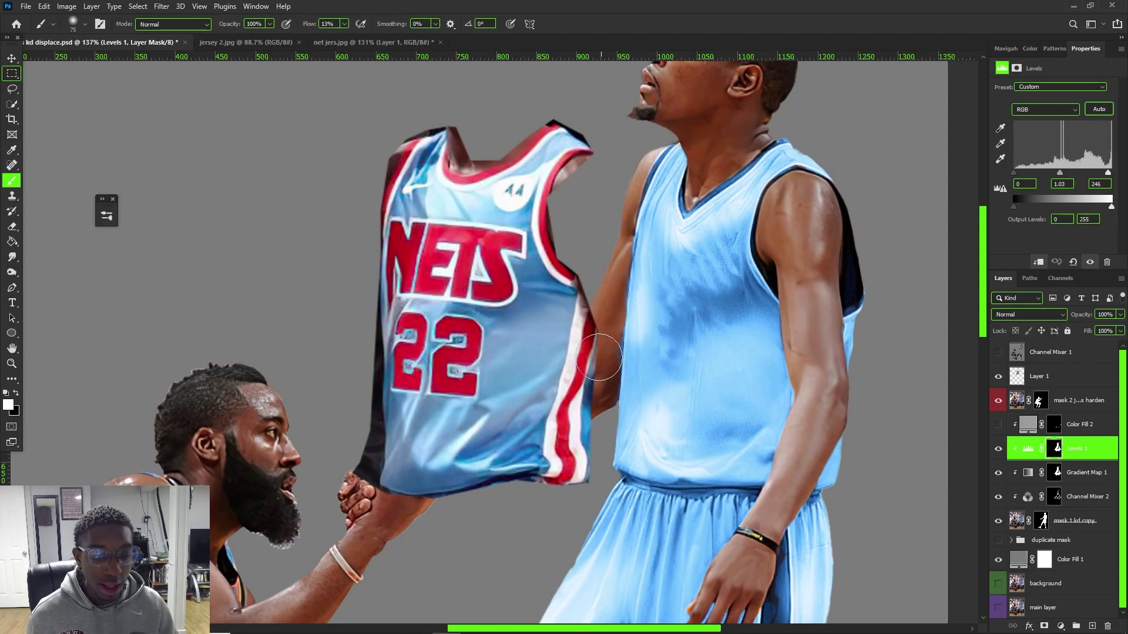
Examine the recoloured jersey and shorts next to the pasted Nets jersey, both close up and zoomed out
scroll(482, 376, "down", 2)
scroll(523, 434, "up", 2)
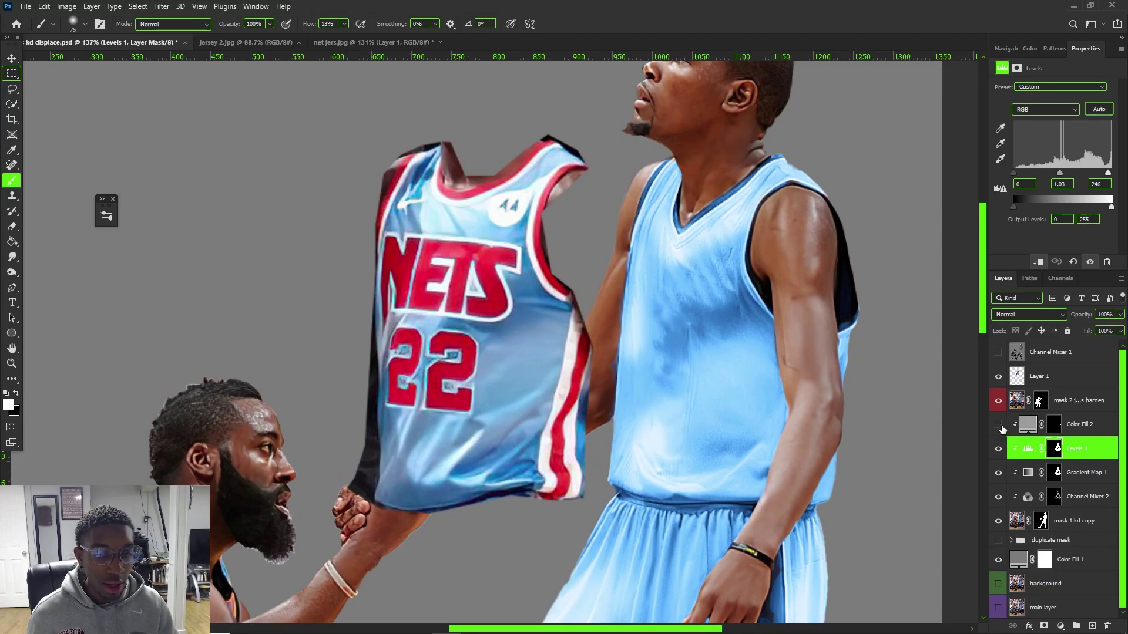
scroll(472, 329, "down", 5)
scroll(544, 397, "up", 2)
scroll(554, 397, "down", 2)
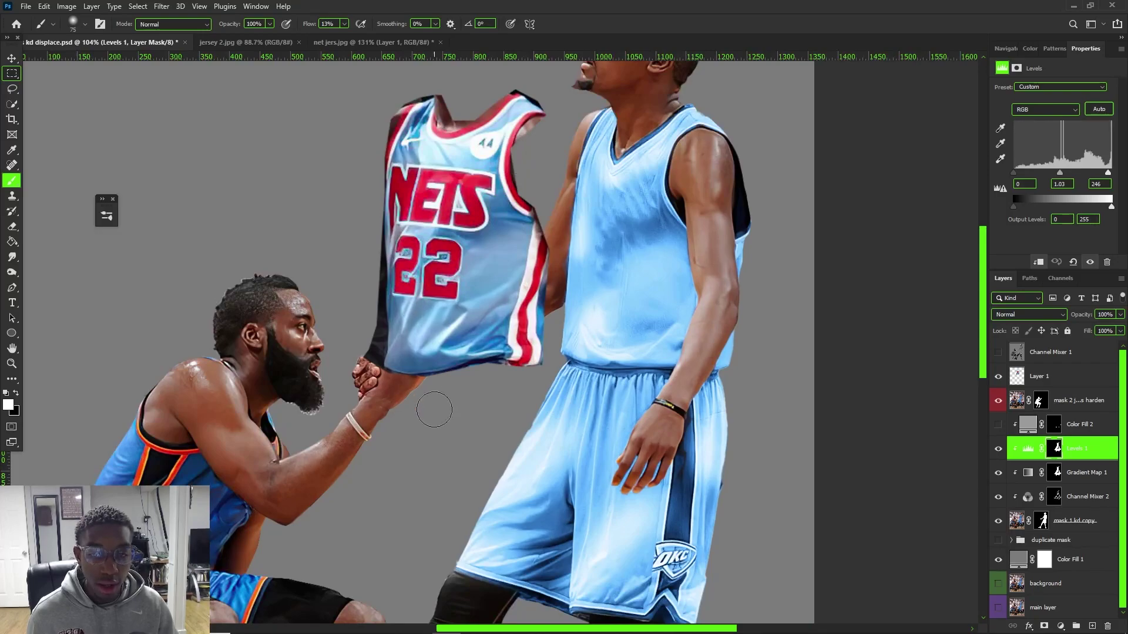
right_click(632, 418, "alt")
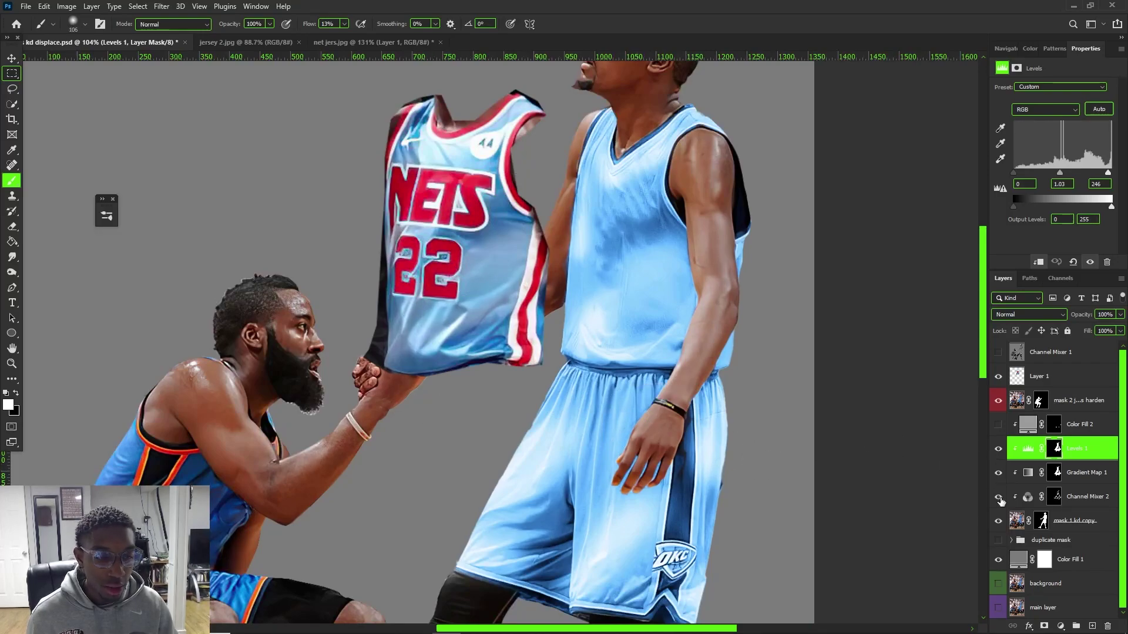
scroll(573, 418, "up", 2)
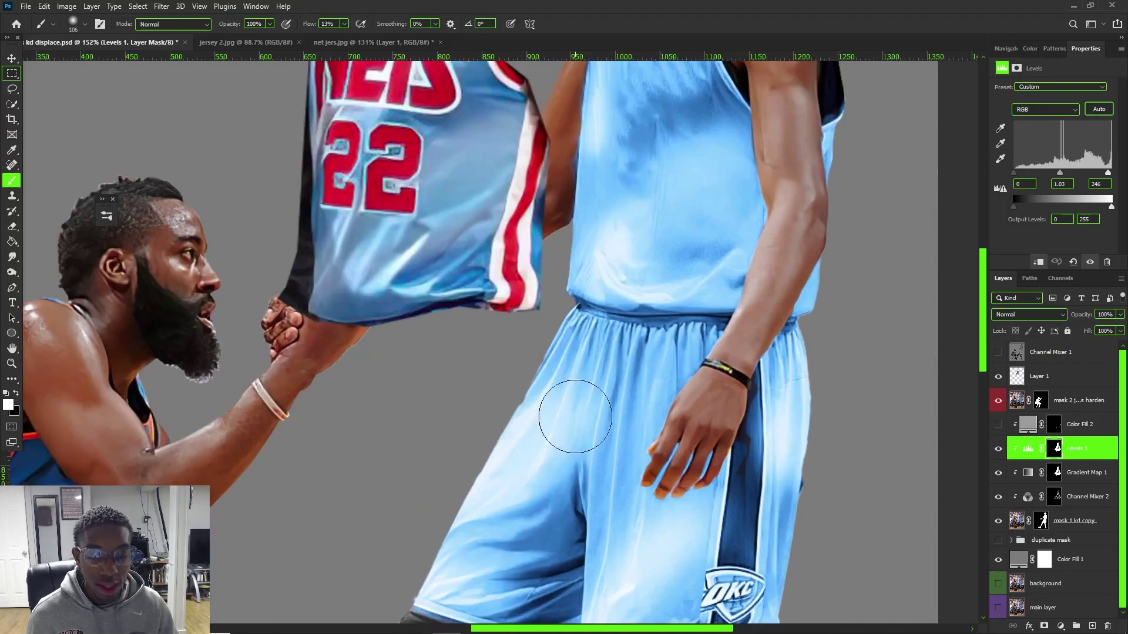
scroll(510, 333, "down", 4)
scroll(558, 332, "up", 3)
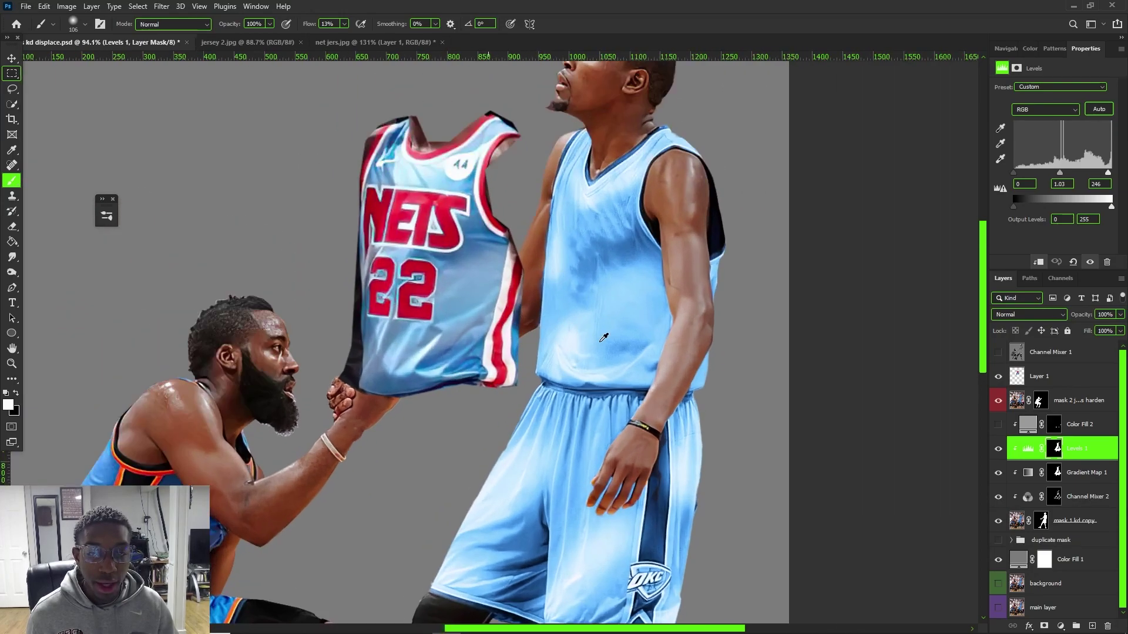
scroll(570, 334, "up", 2)
scroll(574, 343, "up", 1)
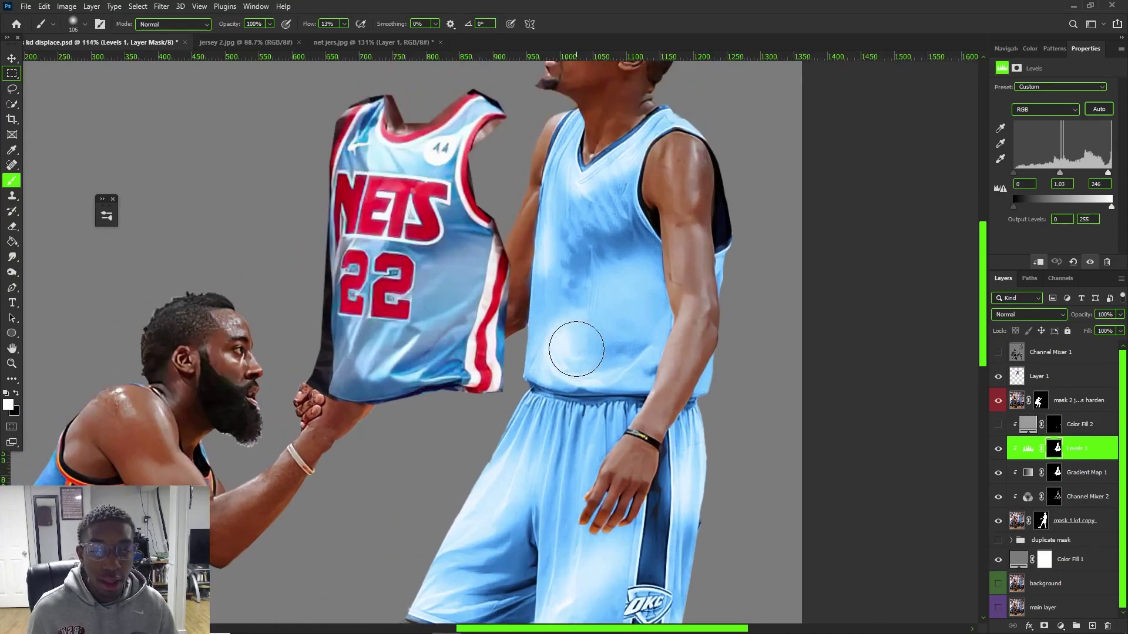
scroll(423, 208, "up", 1)
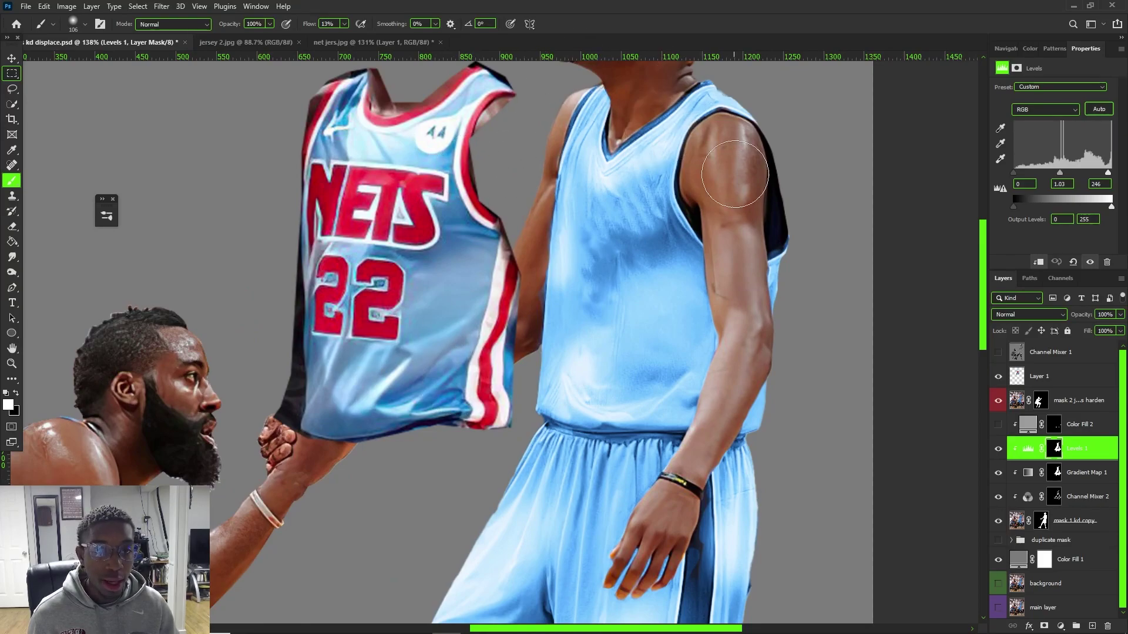
scroll(630, 294, "down", 3)
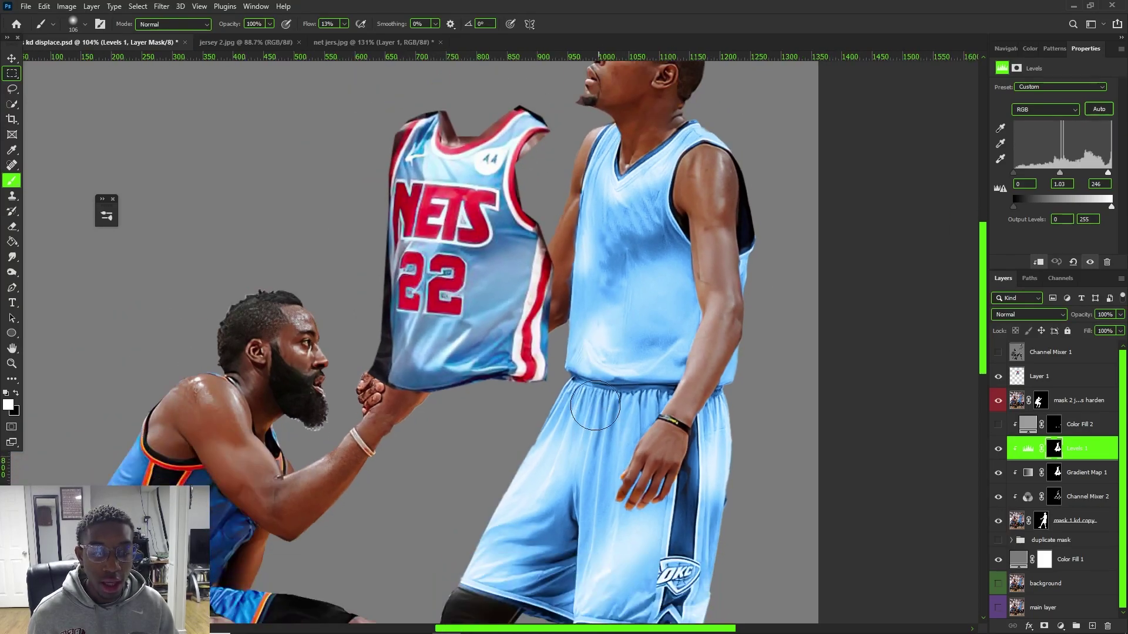
scroll(256, 357, "up", 2)
scroll(256, 357, "down", 3)
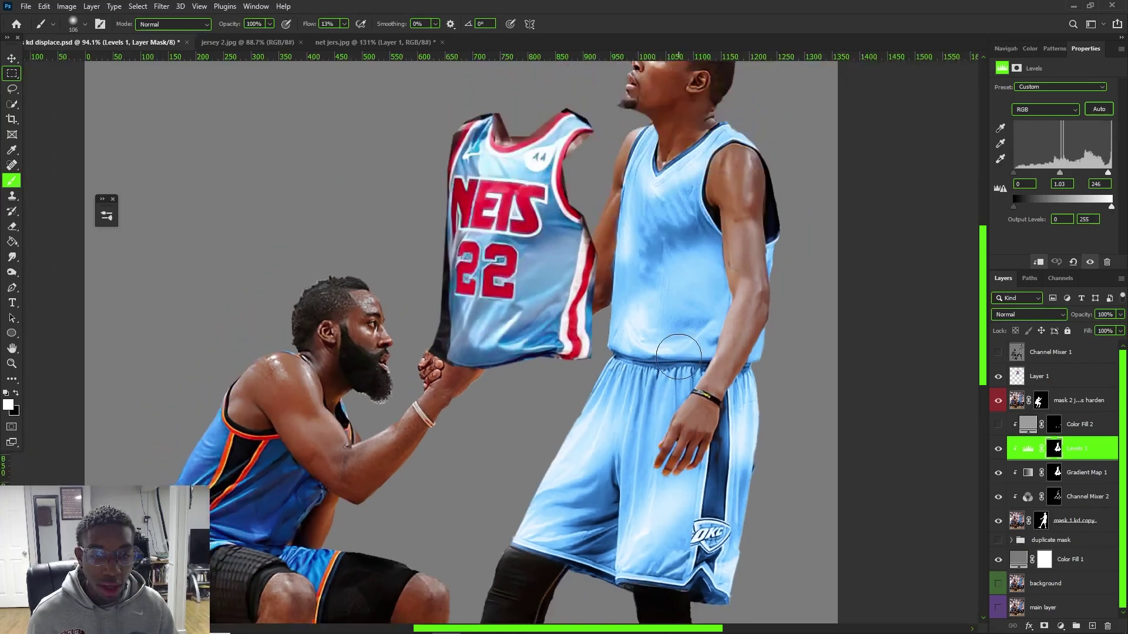
scroll(669, 308, "up", 4)
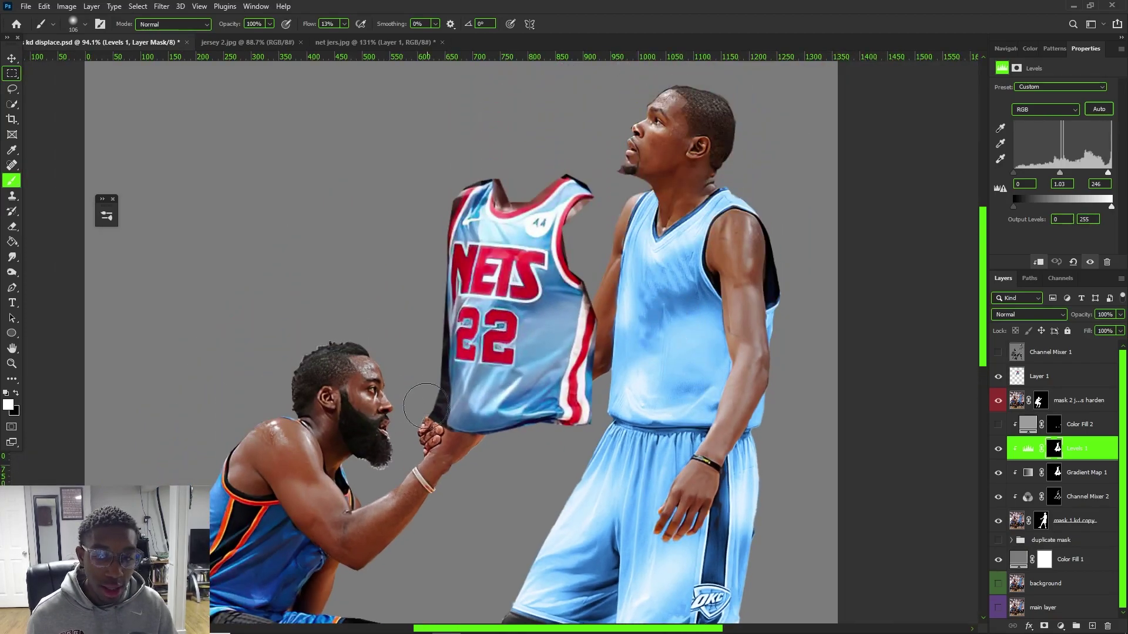
scroll(410, 388, "down", 1)
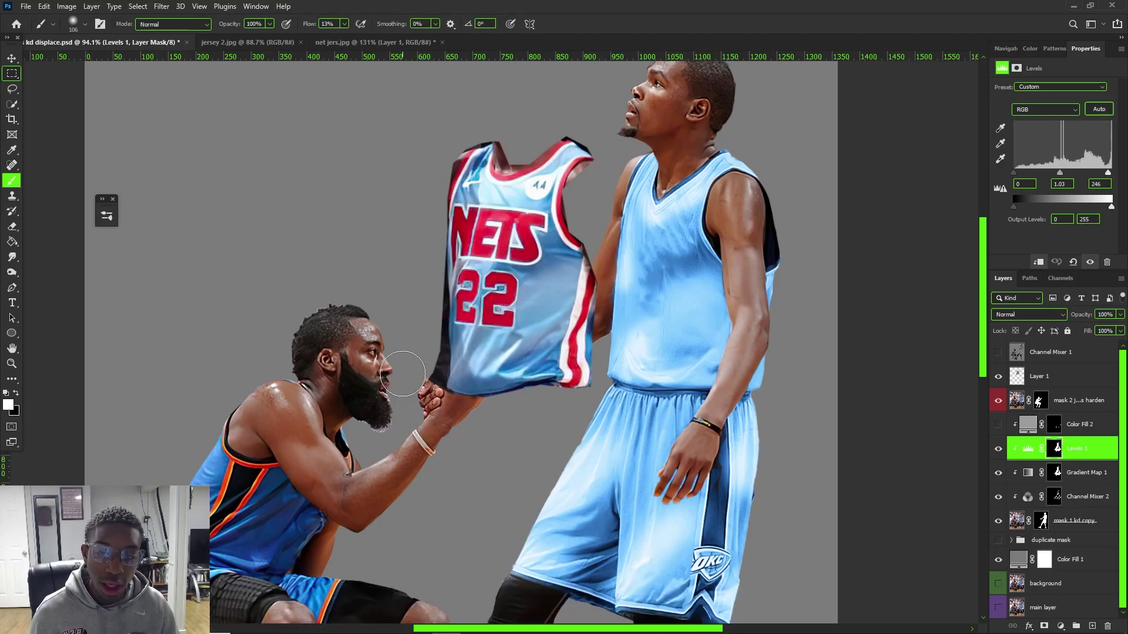
Switch to jersey 2.jpg and unlock its Background layer
key("ctrl+Tab")
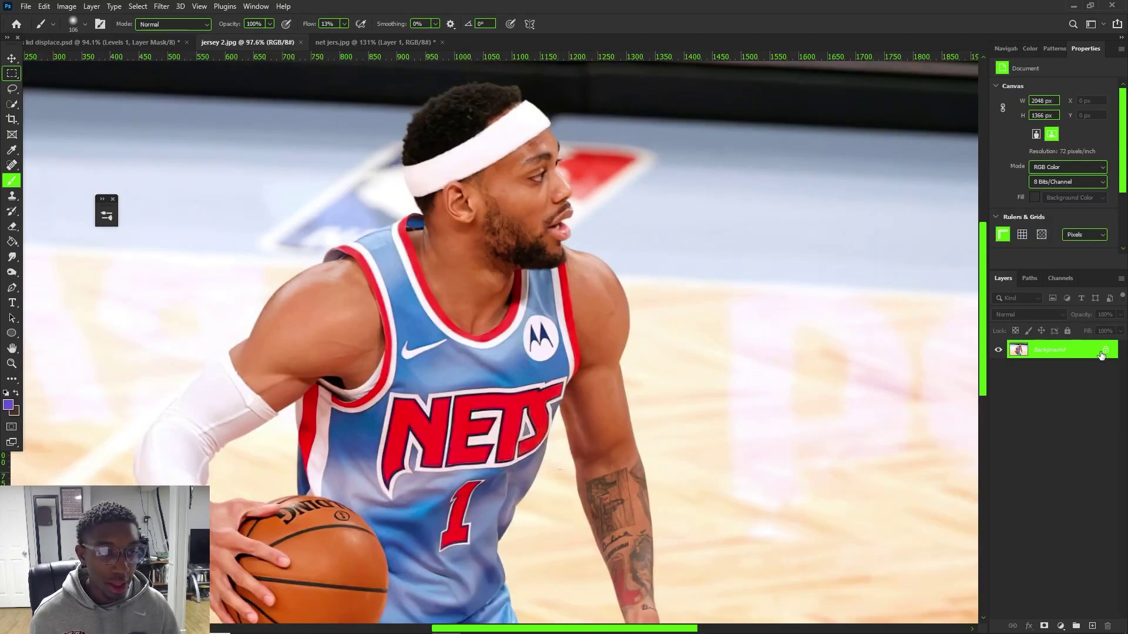
left_click(1102, 353)
scroll(464, 276, "up", 3)
Trace a Pen path around the jersey's red and white collar, including the part behind the neck
left_click(12, 288)
scroll(360, 209, "up", 1)
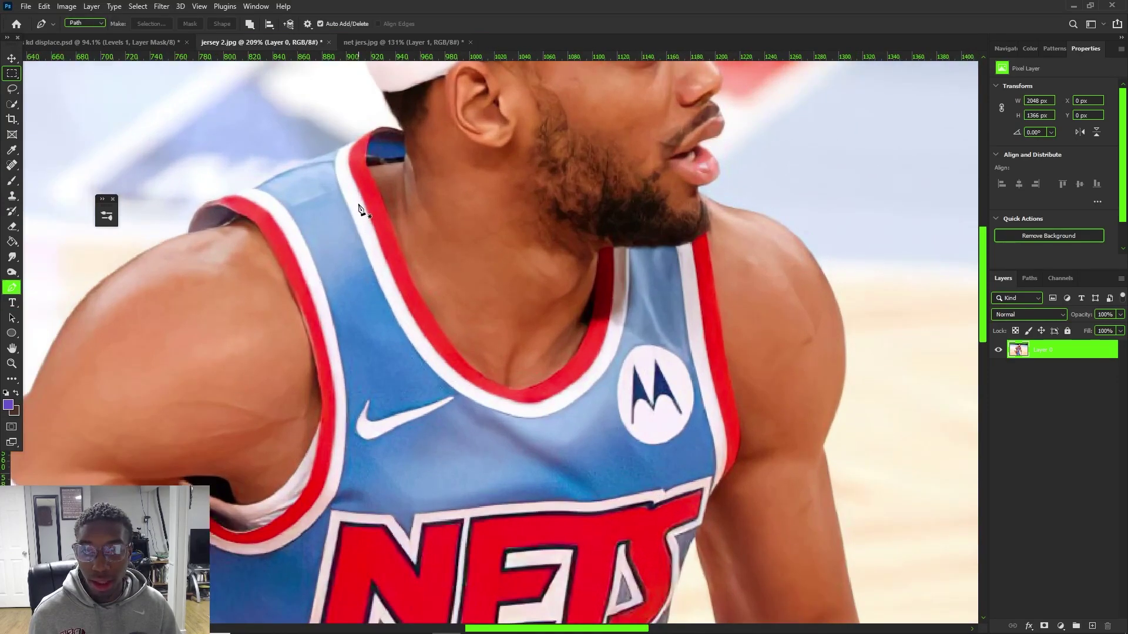
left_click(334, 171)
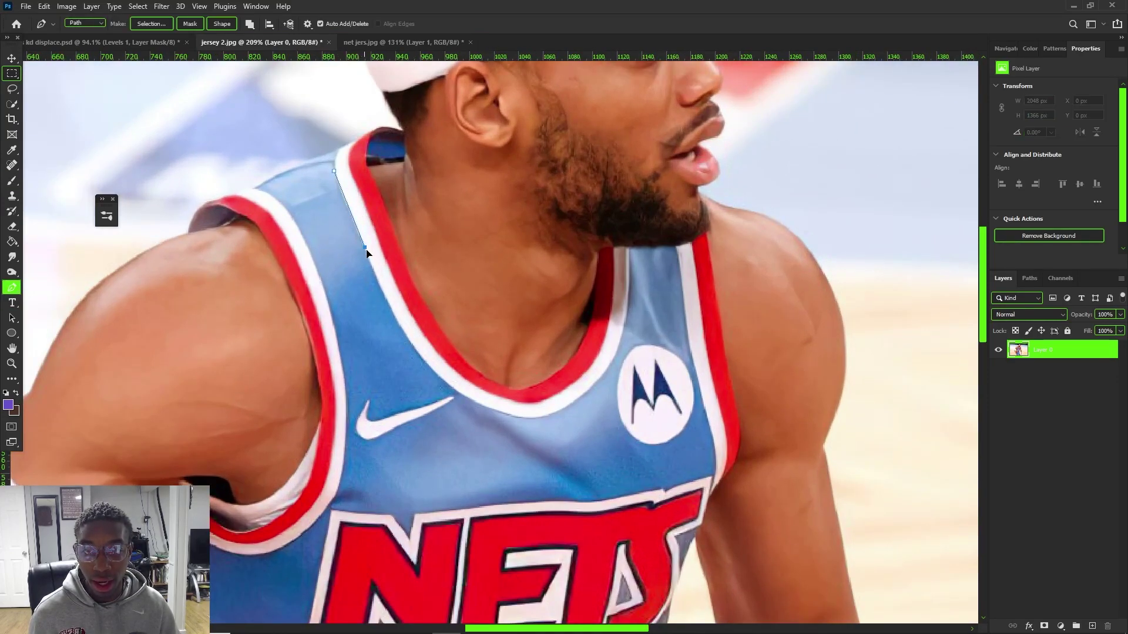
left_click(371, 268)
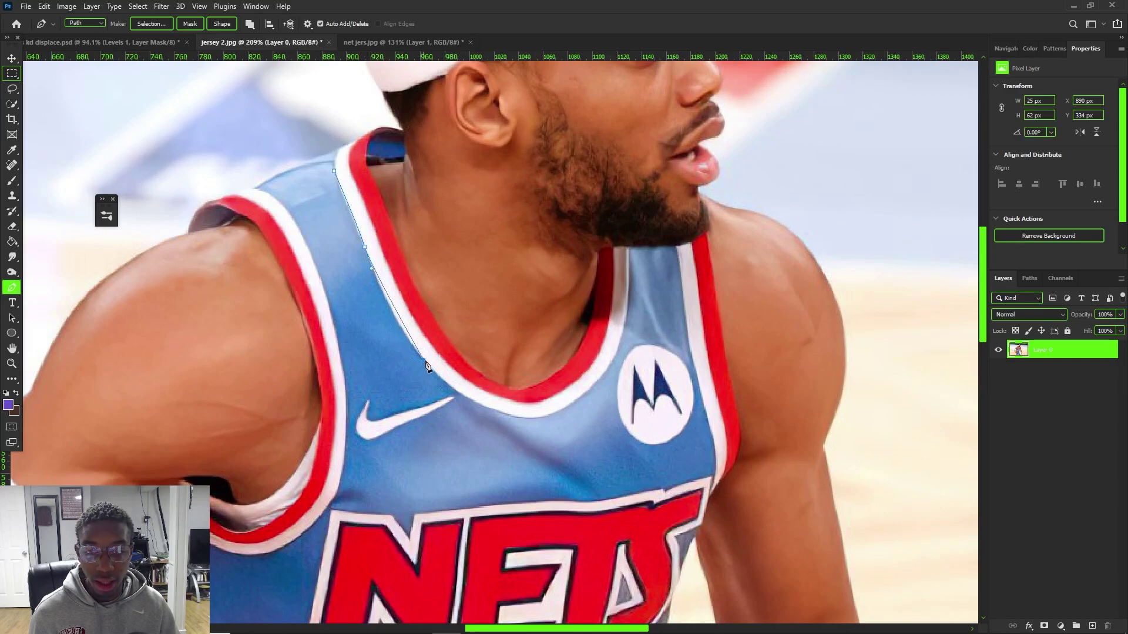
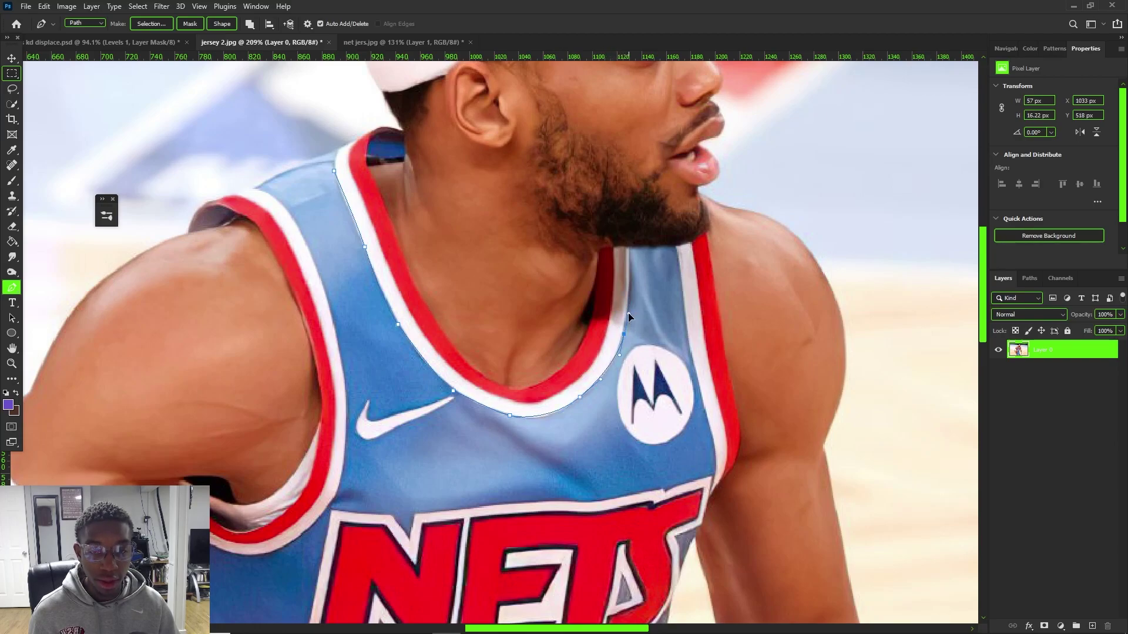
left_click(609, 249)
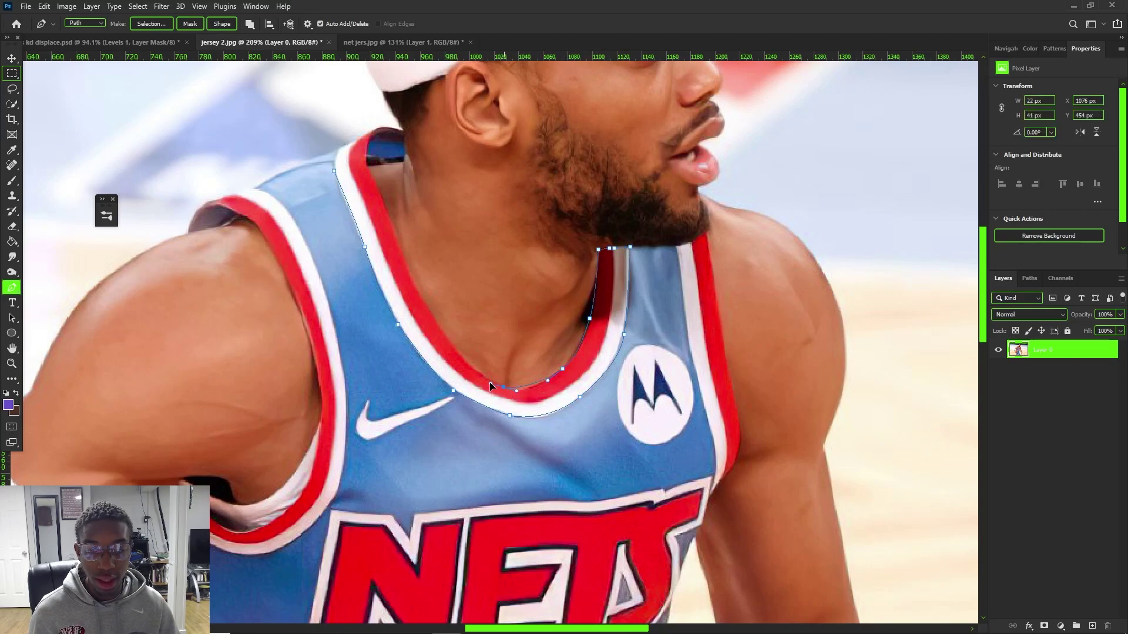
left_click_drag(432, 324, 389, 219)
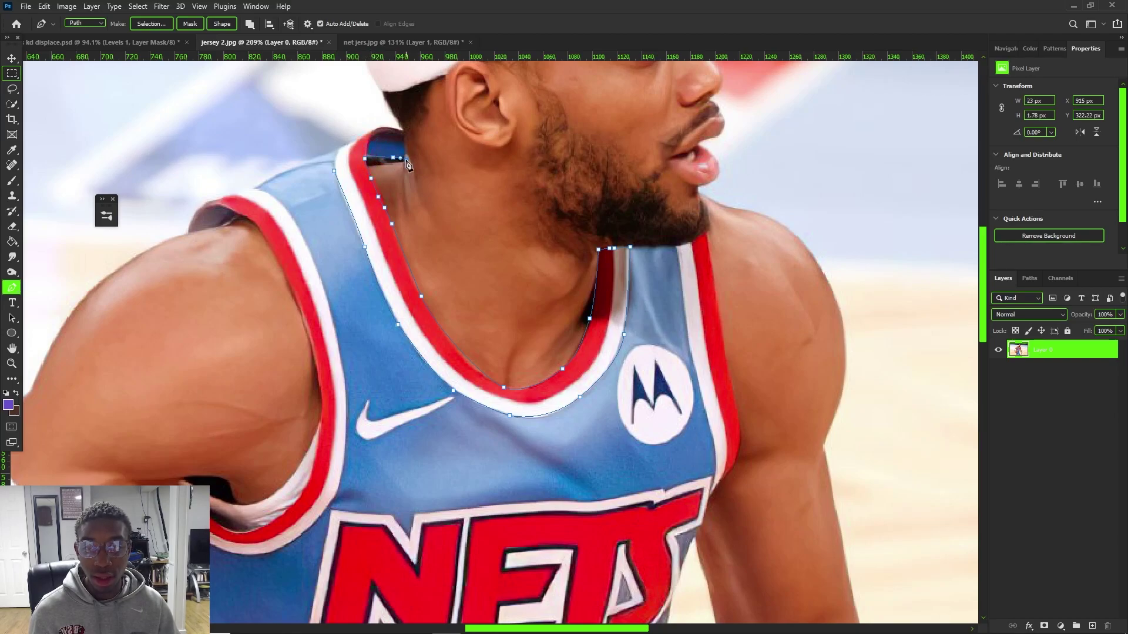
left_click_drag(405, 137, 356, 146)
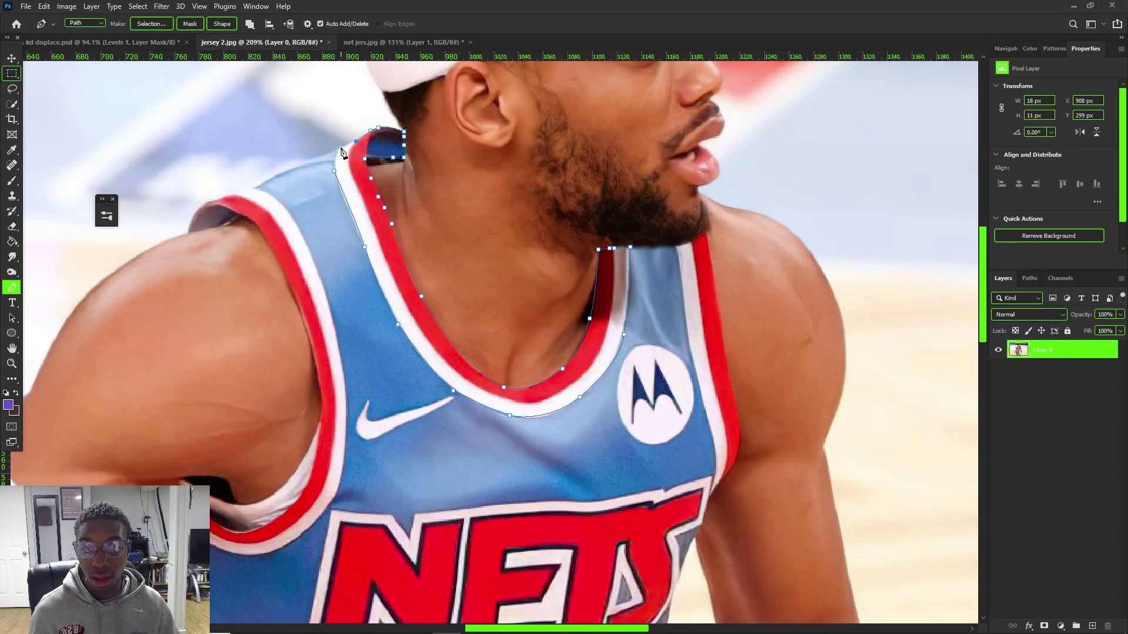
Convert the collar path to a selection with 0-pixel feather, mask the layer with it and duplicate the masked layer
right_click(358, 168)
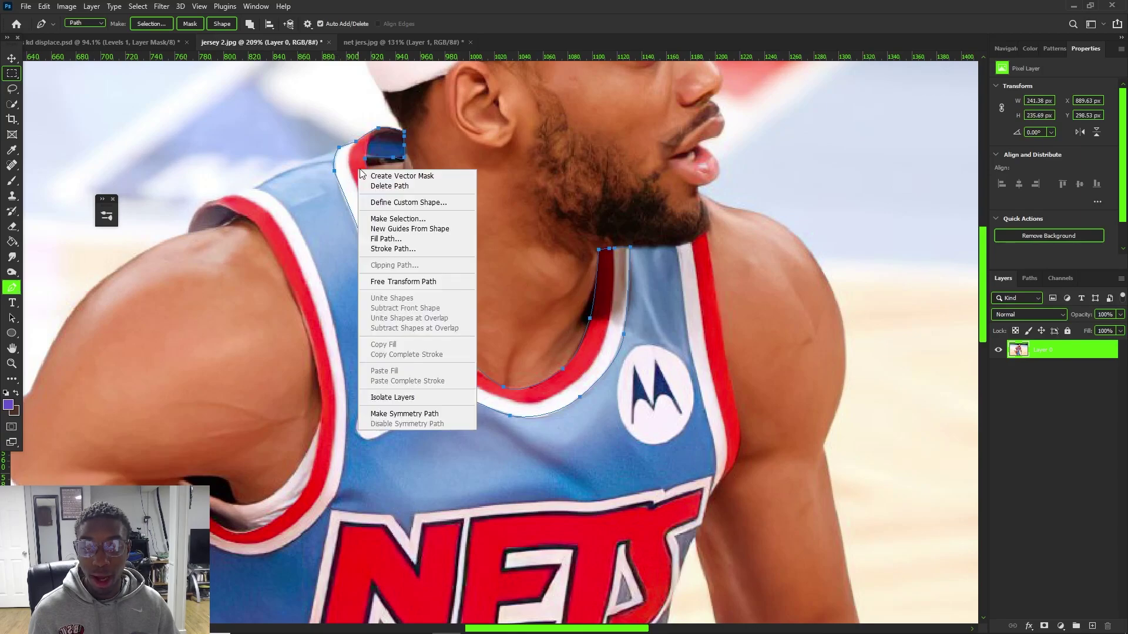
left_click(403, 229)
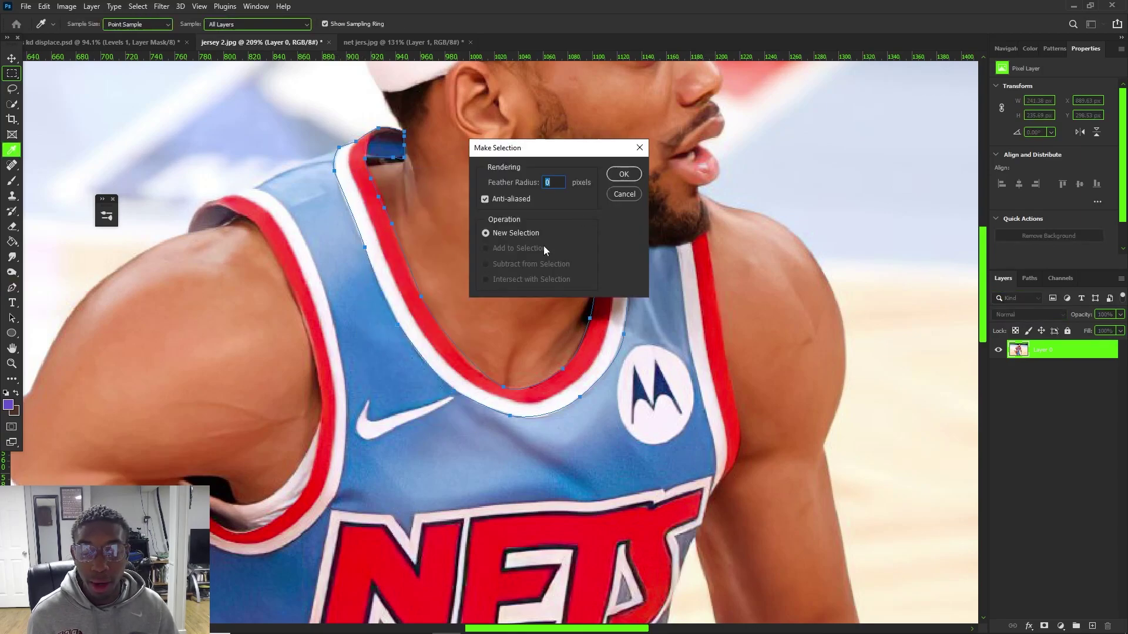
left_click(623, 174)
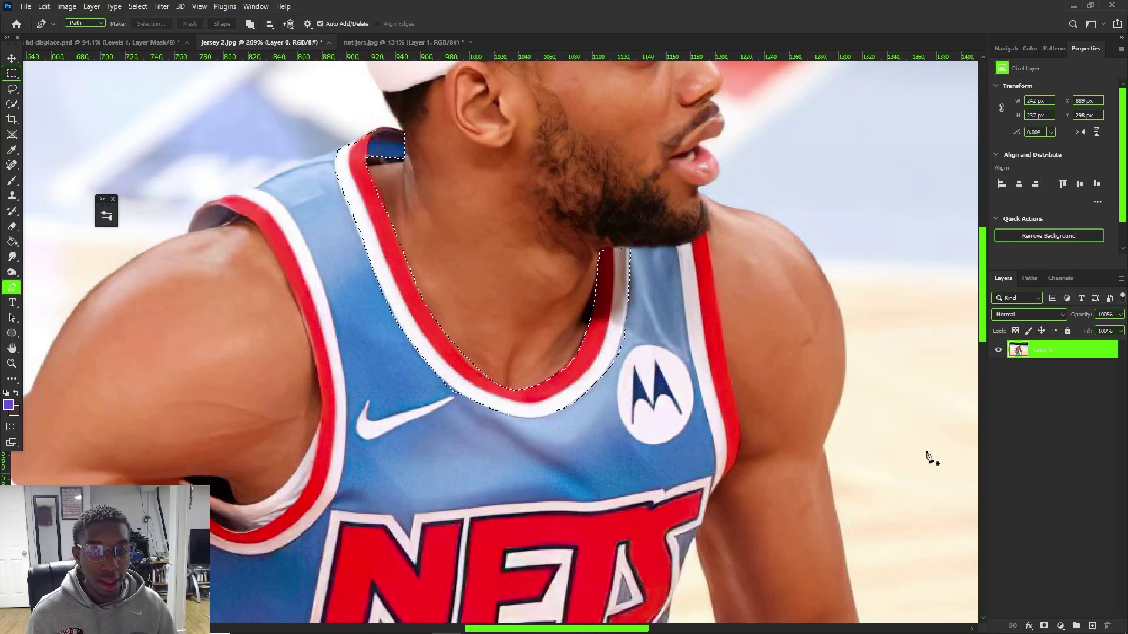
left_click(1045, 626)
key("ctrl+j")
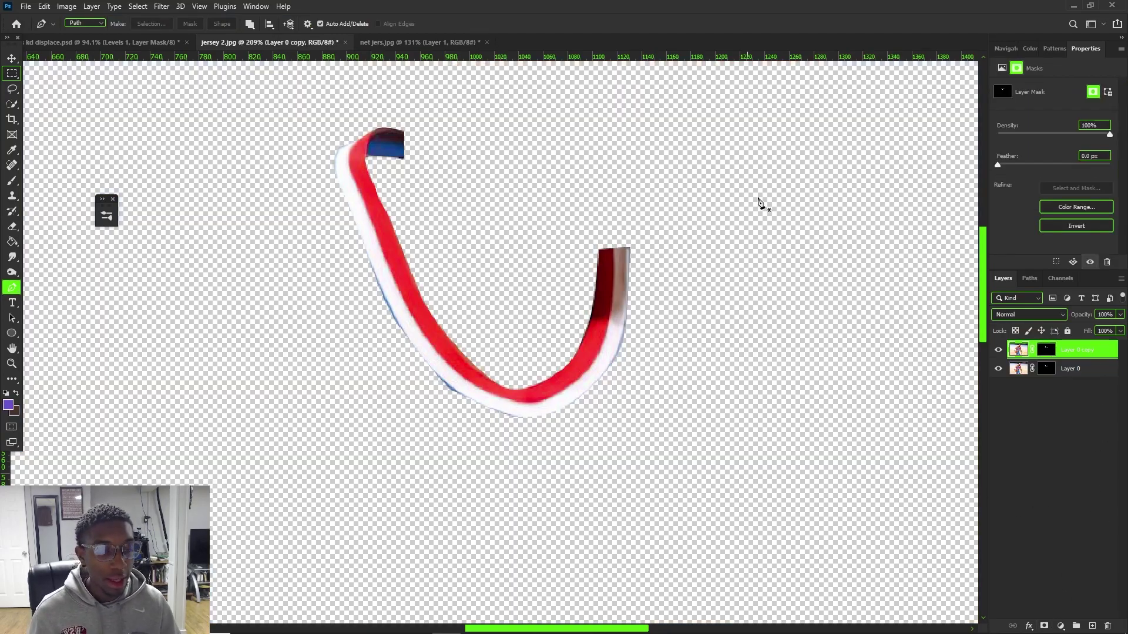
Delete the layer mask from the lower Layer 0 and rename the masked copy "collar"
right_click(1038, 371)
left_click(1037, 390)
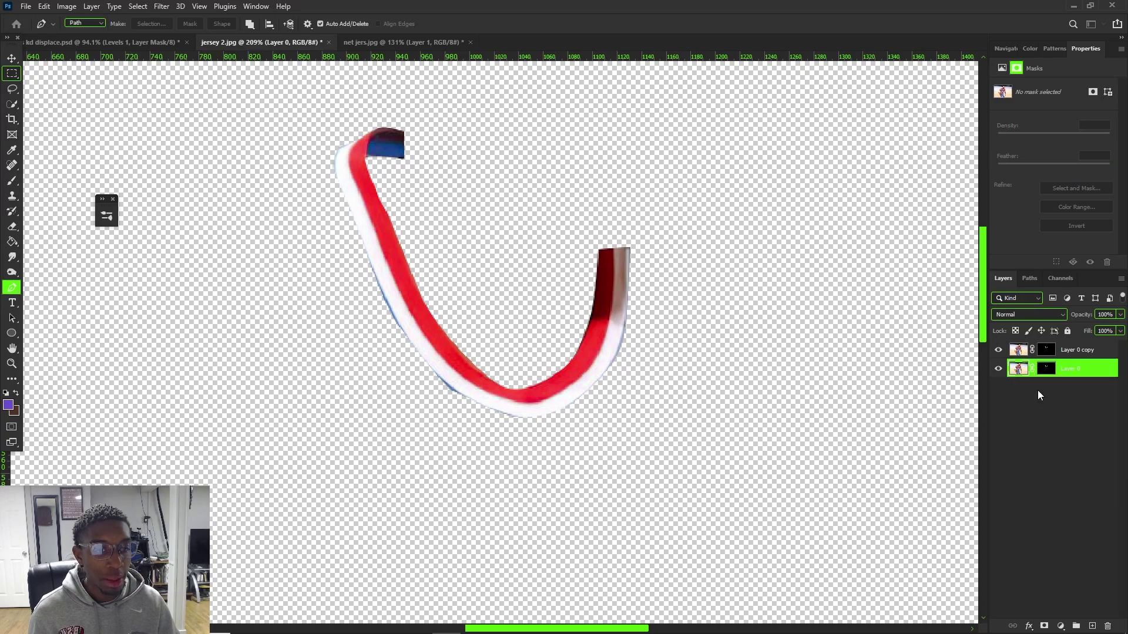
double_click(1080, 350)
type("collar")
key("Return")
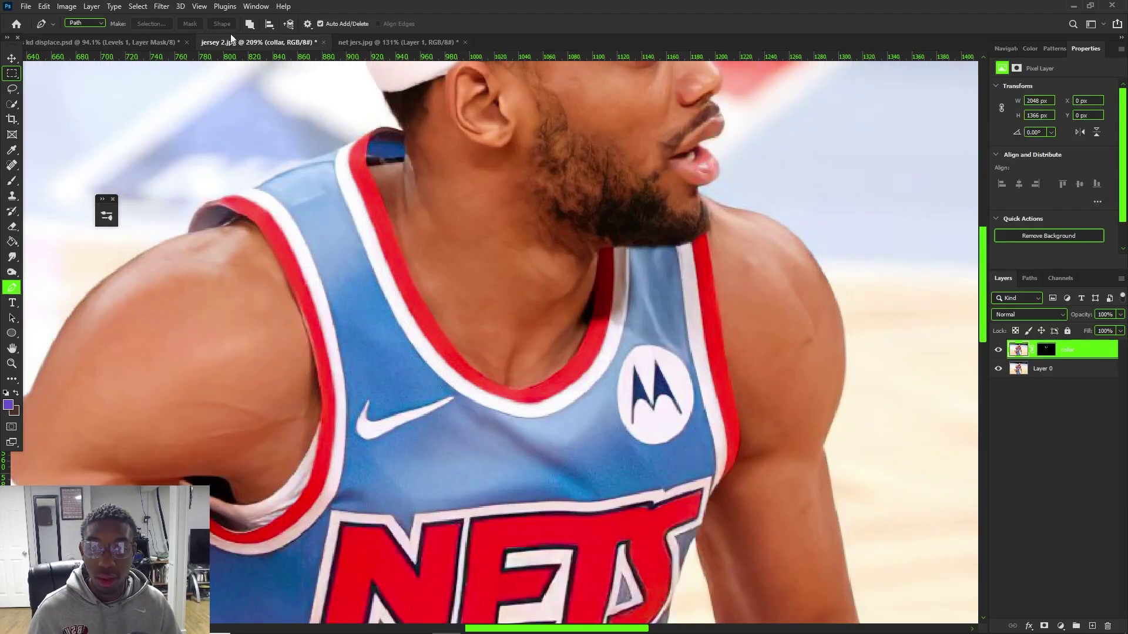
Bring the collar layer into kd displace.psd below the seated player's masked layer and position it near the standing player's neckline
left_click(112, 40)
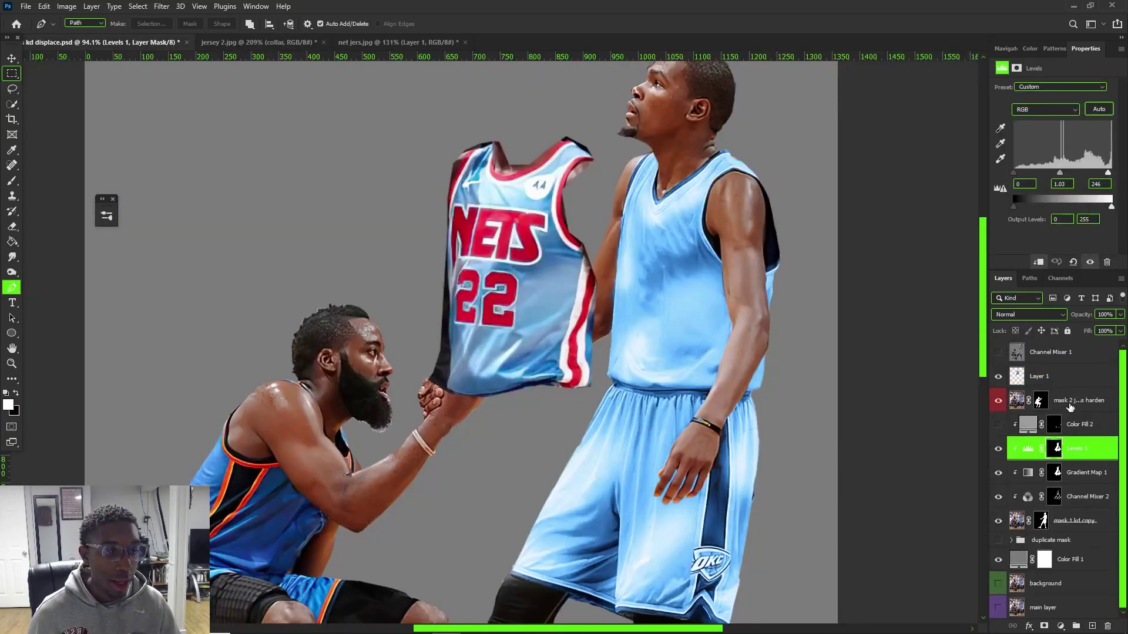
left_click(1069, 400)
key("ctrl+v")
key("ctrl+t")
left_click_drag(503, 357, 685, 219)
key("Return")
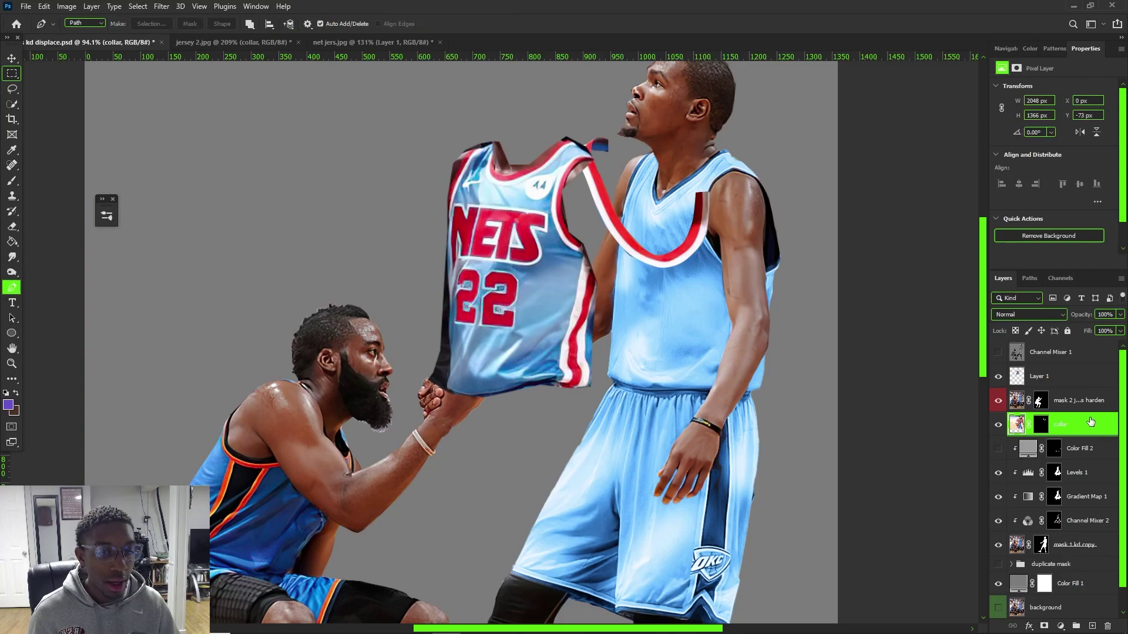
Convert the collar layer to a smart object
right_click(1091, 422)
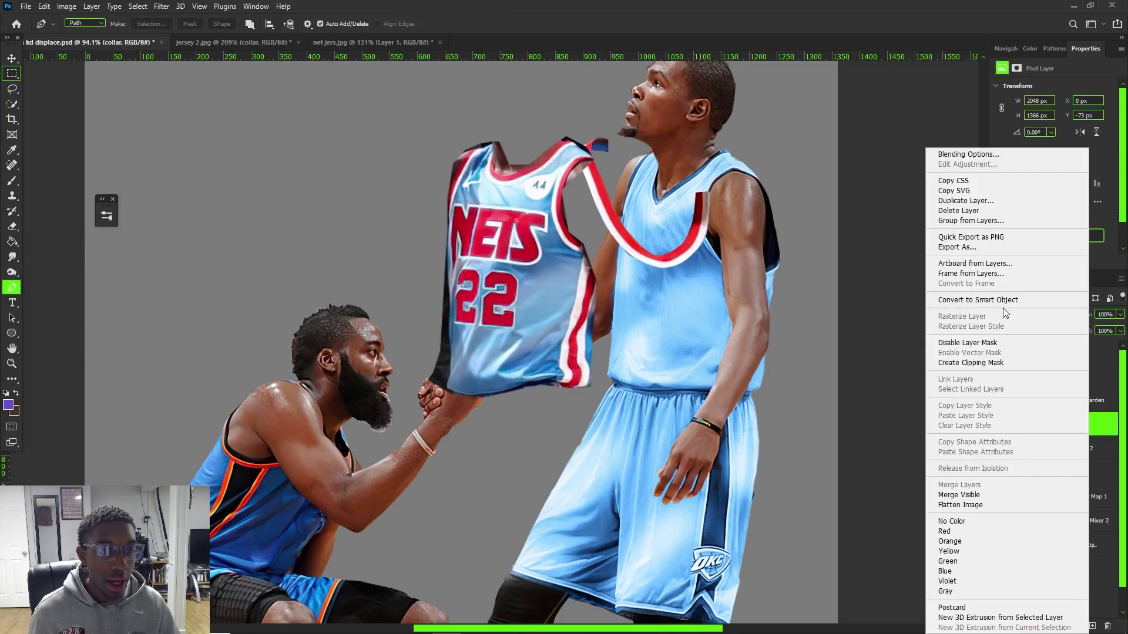
left_click(1098, 418)
right_click(1064, 428)
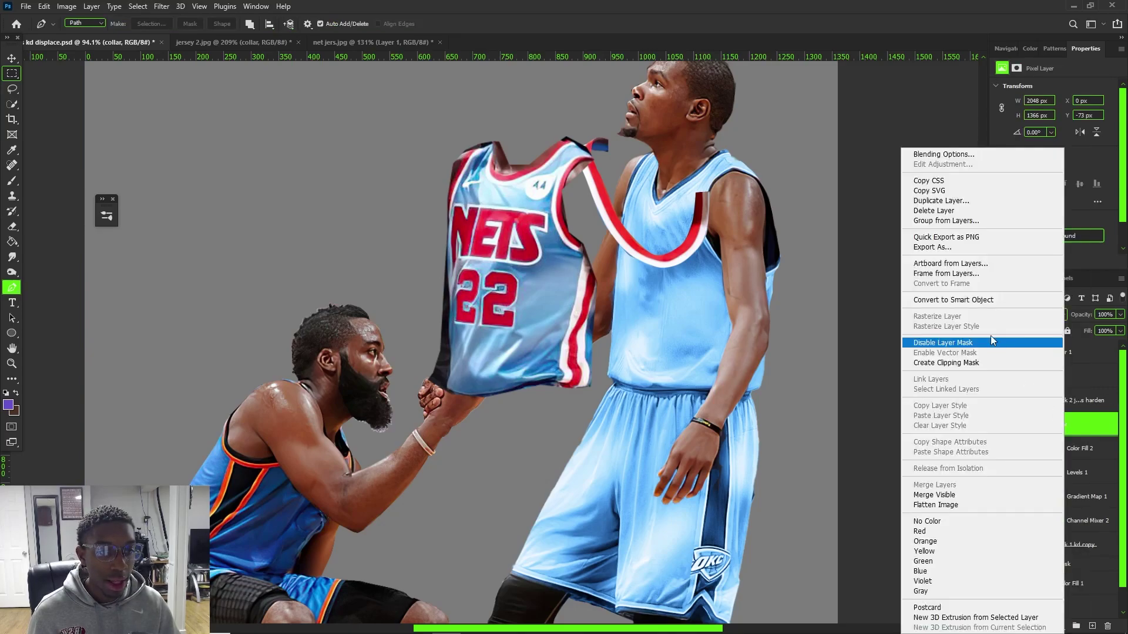
left_click(982, 300)
Flip the collar horizontally with Free Transform and move it over the standing player's neck
key("ctrl+t")
scroll(699, 199, "up", 7)
right_click(651, 205)
left_click(686, 388)
left_click_drag(681, 170, 762, 148)
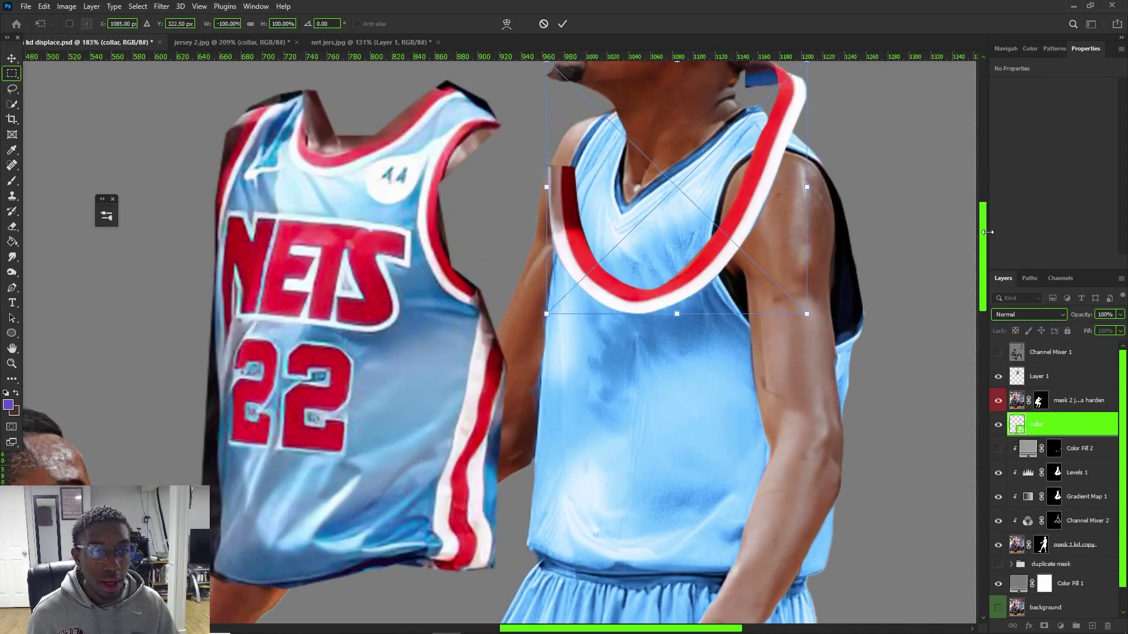
Scale the collar to about 72% and rotate and position it along the standing player's neckline
scroll(843, 242, "up", 3)
left_click_drag(814, 238, 832, 276)
left_click_drag(763, 185, 720, 278)
left_click_drag(821, 324, 812, 285)
left_click_drag(728, 352, 693, 341)
left_click_drag(739, 275, 773, 252)
left_click_drag(817, 244, 822, 253)
left_click_drag(714, 309, 720, 310)
Distort the collar by pulling its corners inward so it narrows to the standing player's neckline, and commit the transform
right_click(721, 310)
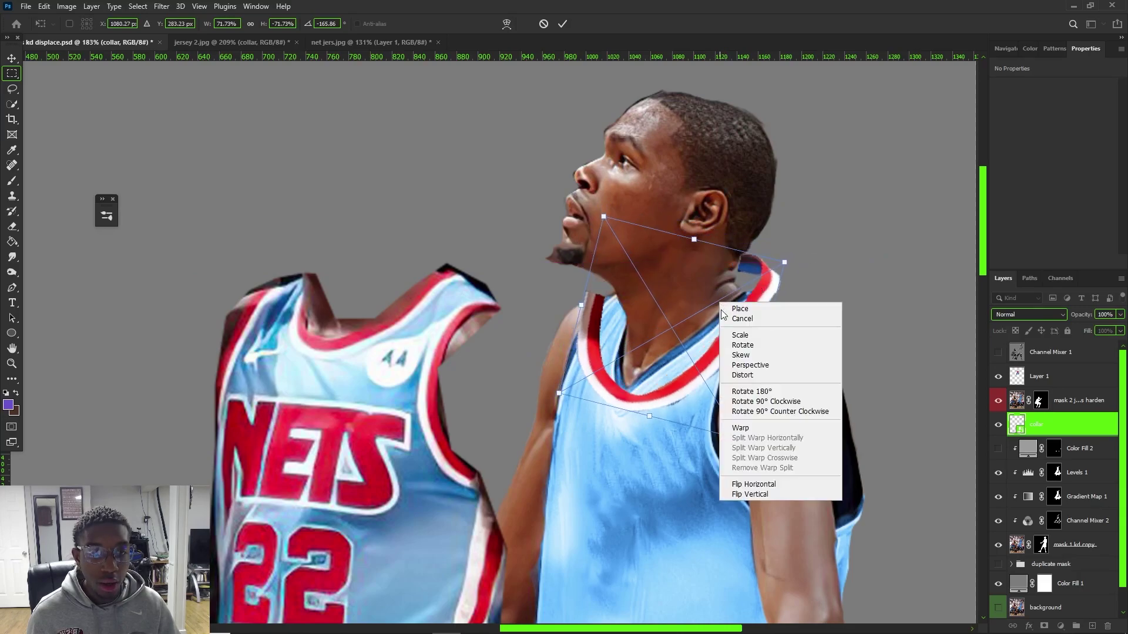
left_click(742, 375)
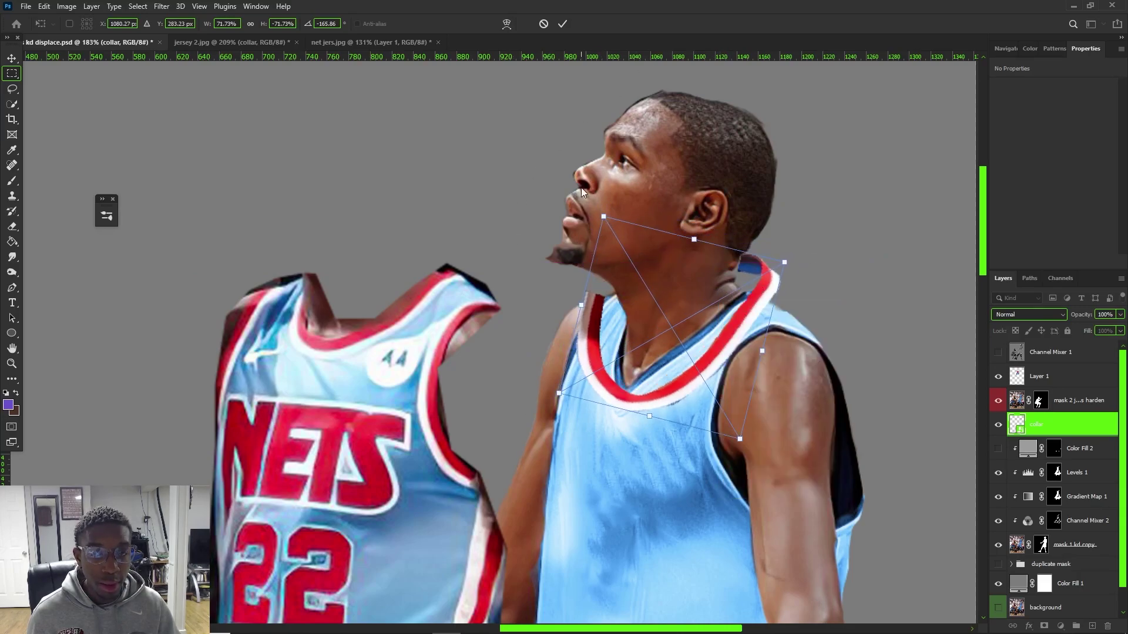
left_click_drag(604, 216, 654, 268)
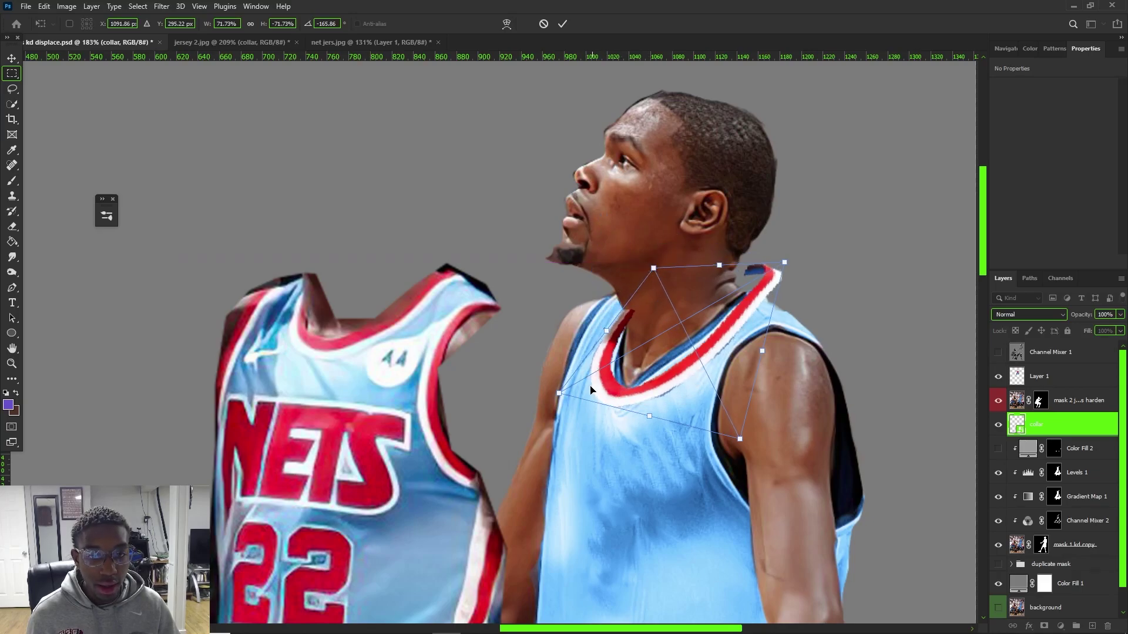
left_click_drag(558, 393, 600, 391)
left_click_drag(673, 378, 656, 360)
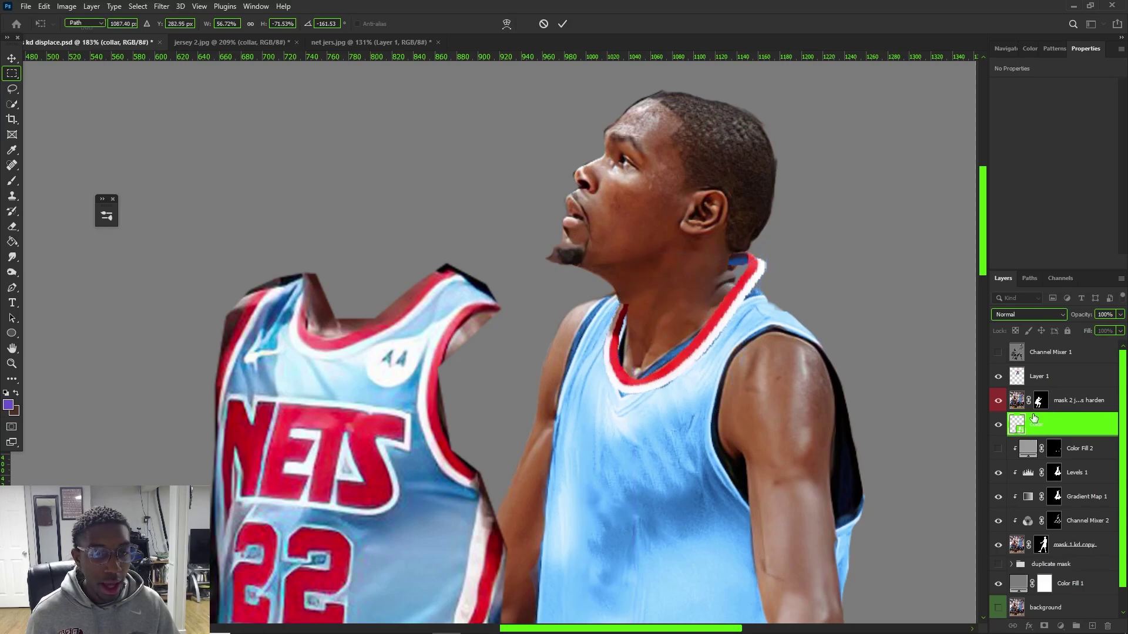
scroll(587, 293, "down", 6)
key("v")
scroll(653, 312, "up", 9)
key("ctrl+z")
key("ctrl+shift+z")
Apply the layer mask of the standing player's mask 1 kd copy layer
left_click(635, 236)
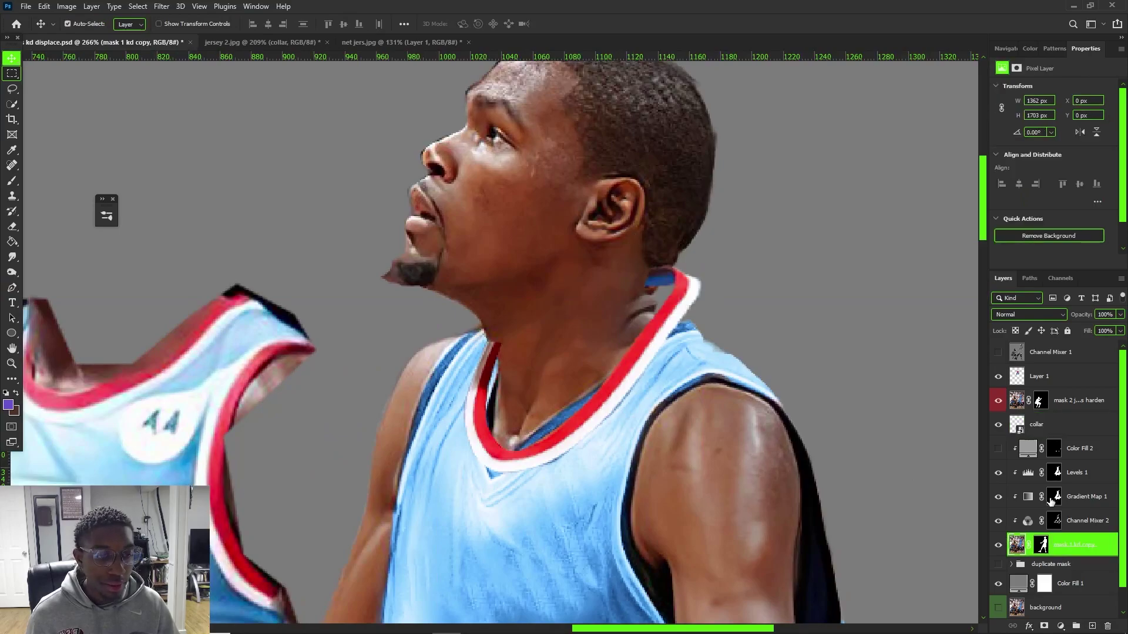
right_click(1041, 545)
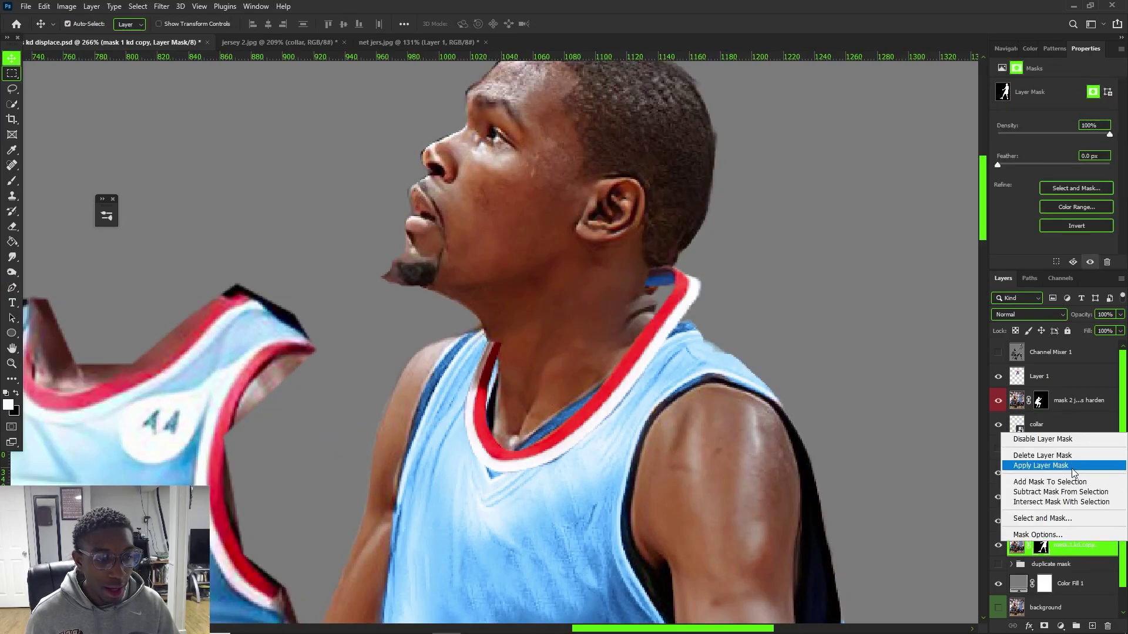
left_click(1032, 464)
Select the collar layer and open it in the Liquify filter, framing the standing player's upper body
scroll(622, 315, "up", 4)
left_click_drag(640, 302, 639, 329)
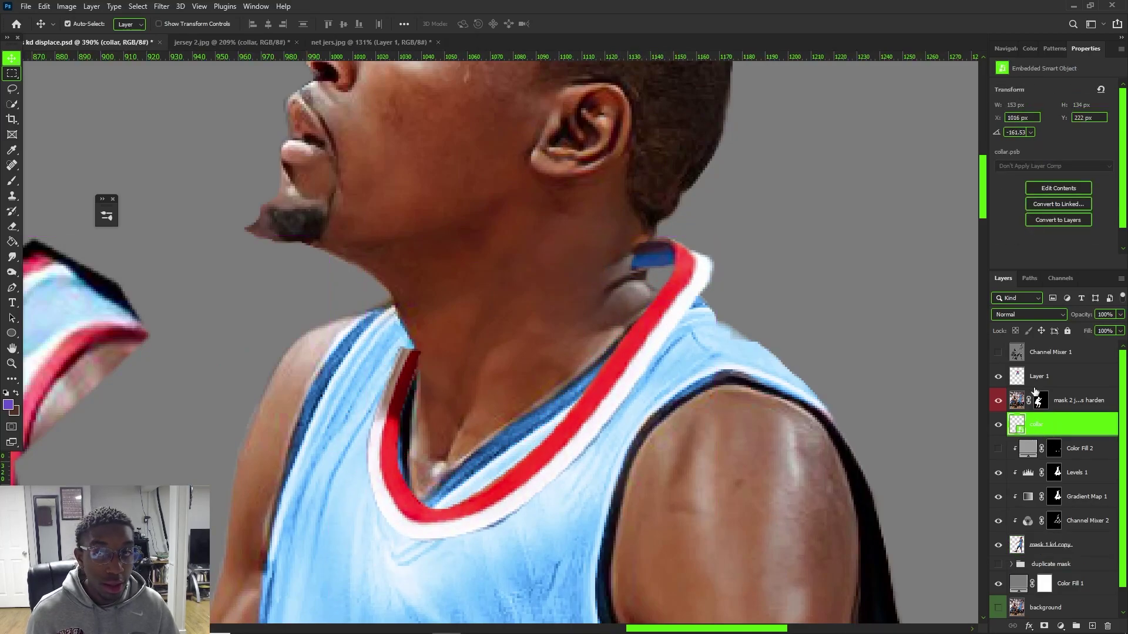
left_click(167, 5)
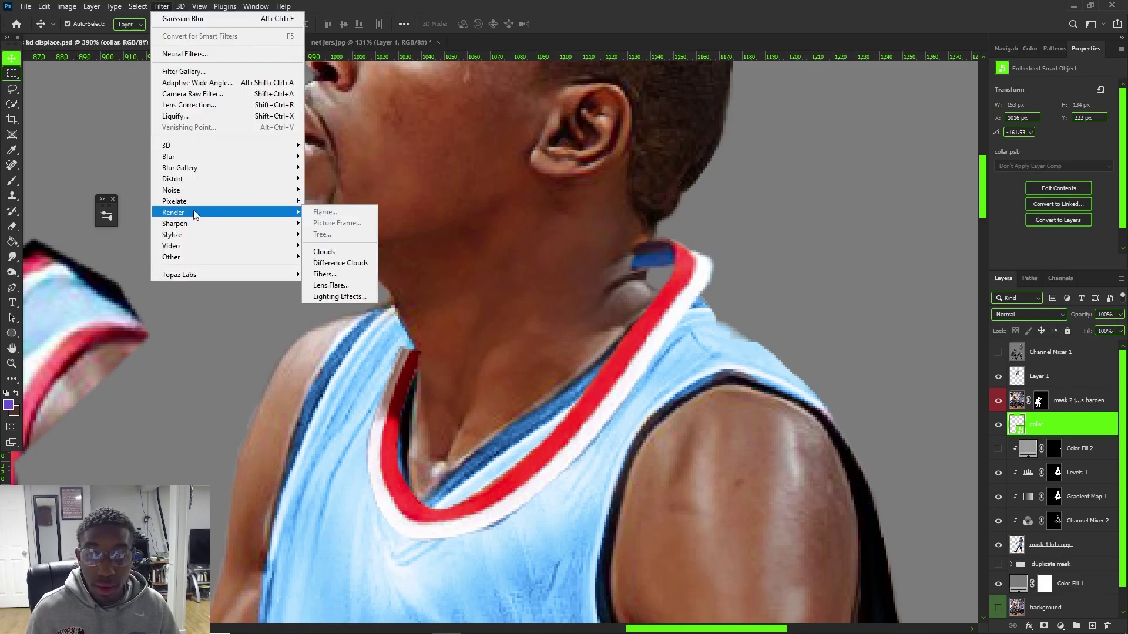
left_click(204, 111)
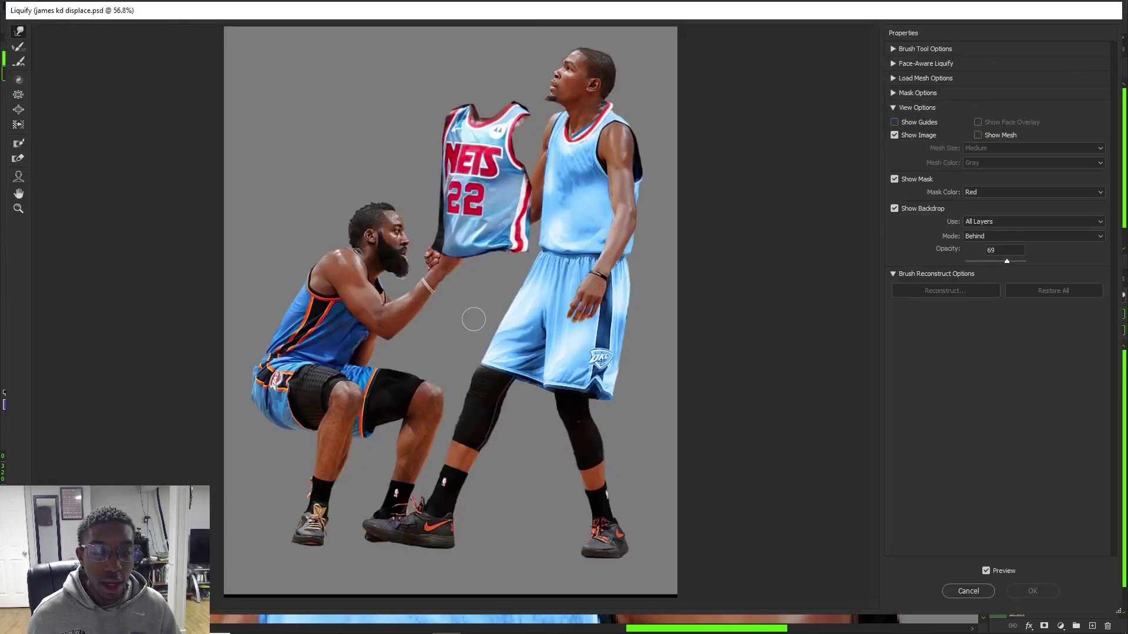
scroll(446, 99, "up", 6)
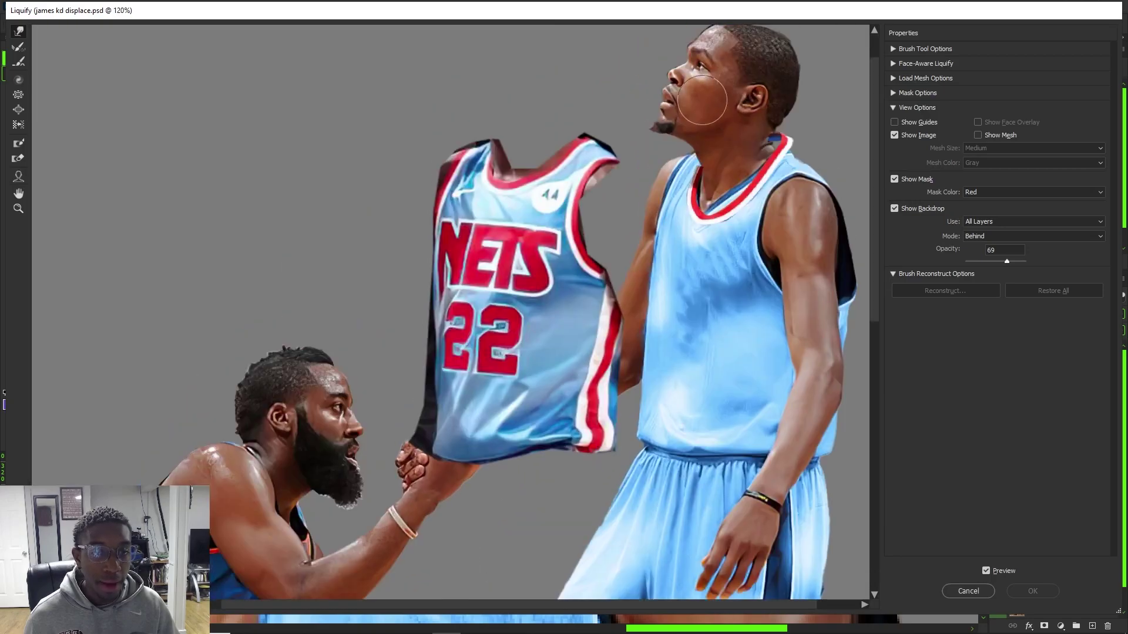
scroll(736, 121, "down", 2)
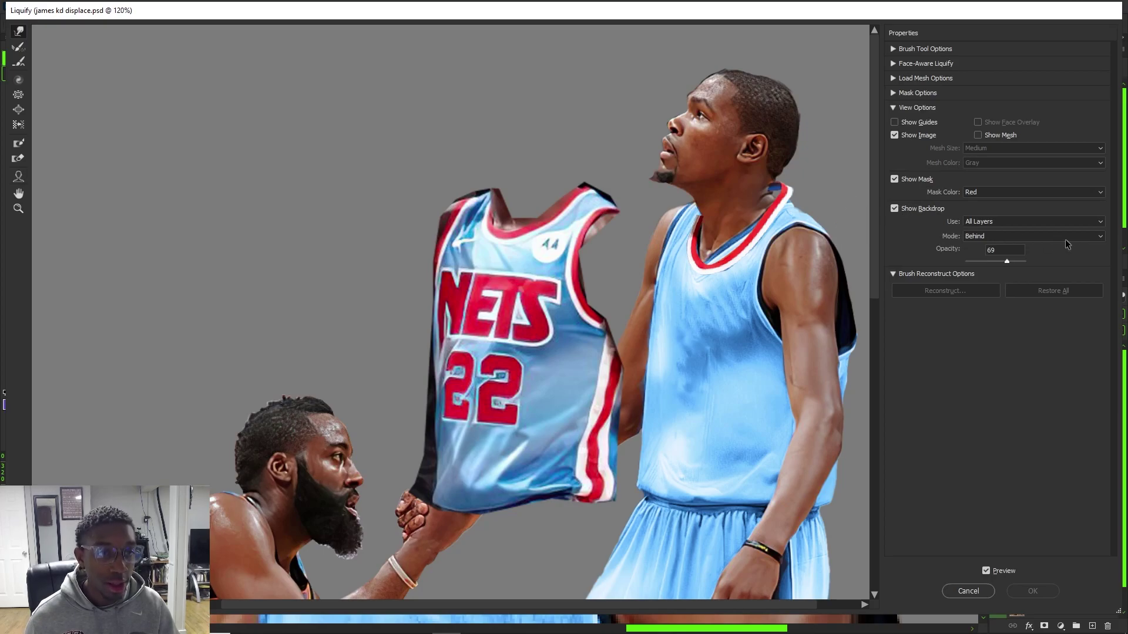
Set the Liquify backdrop to the mask 1 kd layer so the original jersey neckline serves as a guide
left_click(1017, 225)
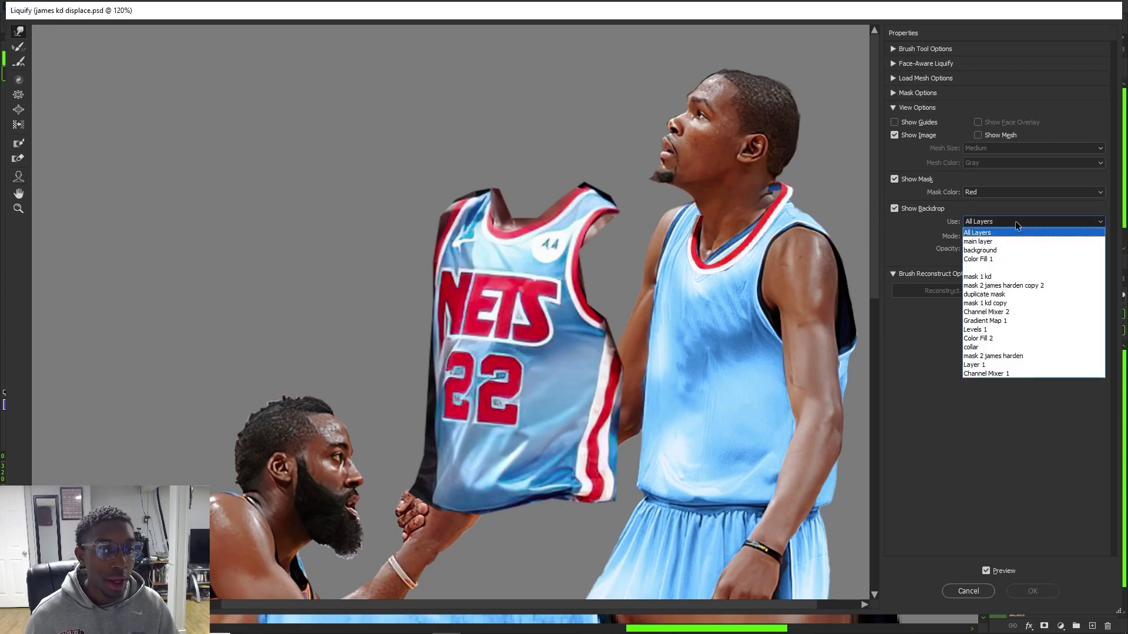
left_click(993, 277)
scroll(433, 604, "up", 3)
left_click_drag(410, 605, 509, 605)
scroll(628, 254, "up", 3)
scroll(667, 274, "up", 2)
scroll(734, 285, "up", 1)
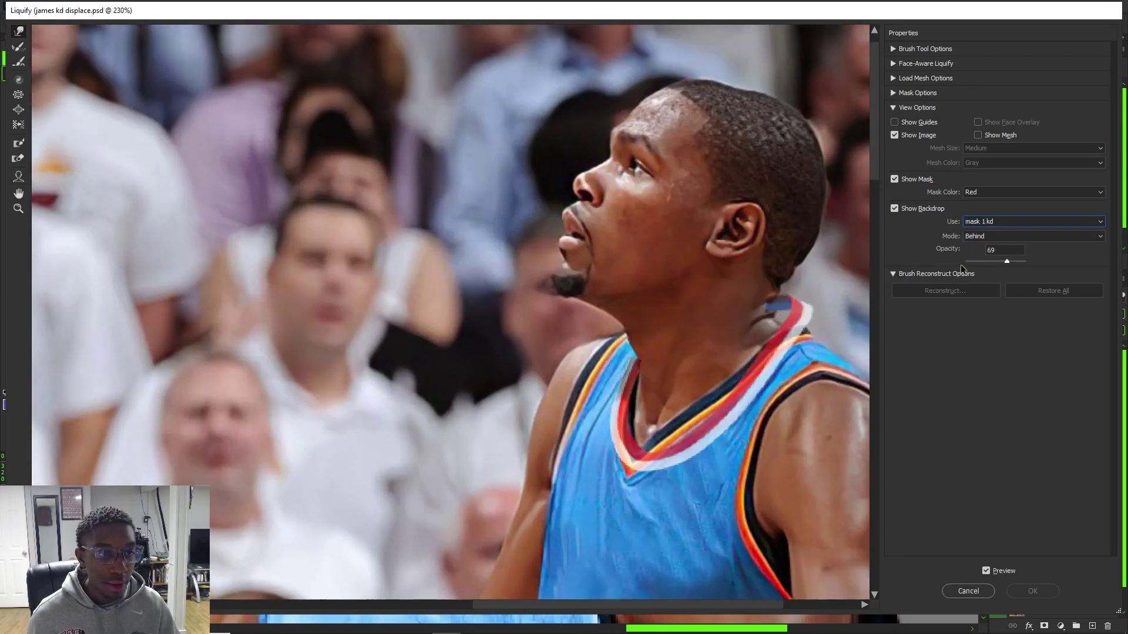
left_click(994, 223)
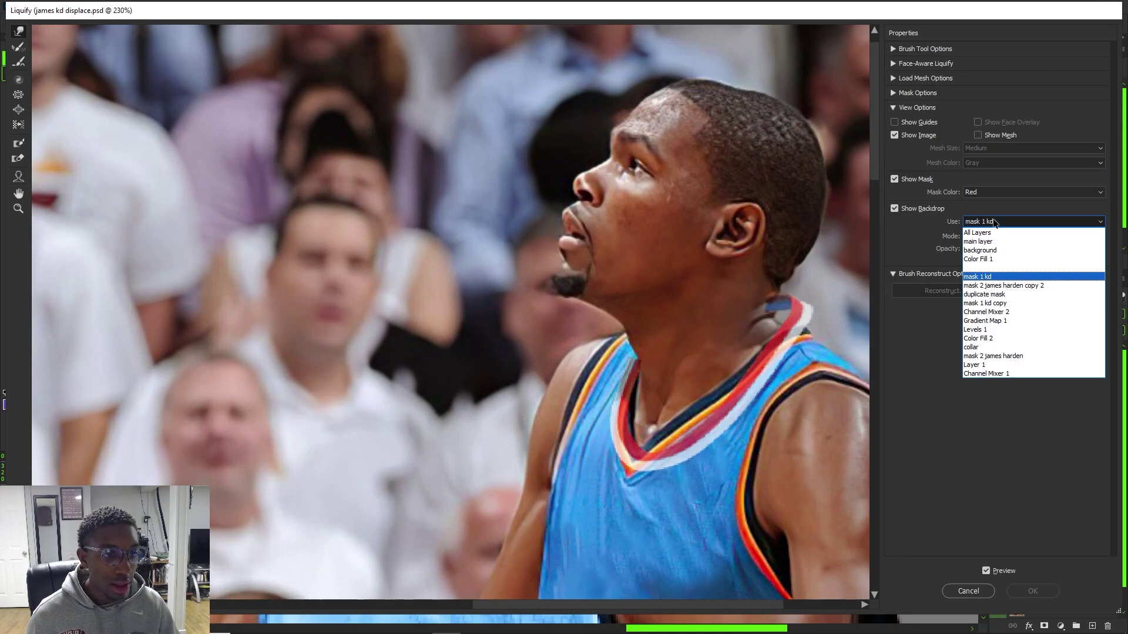
left_click(993, 222)
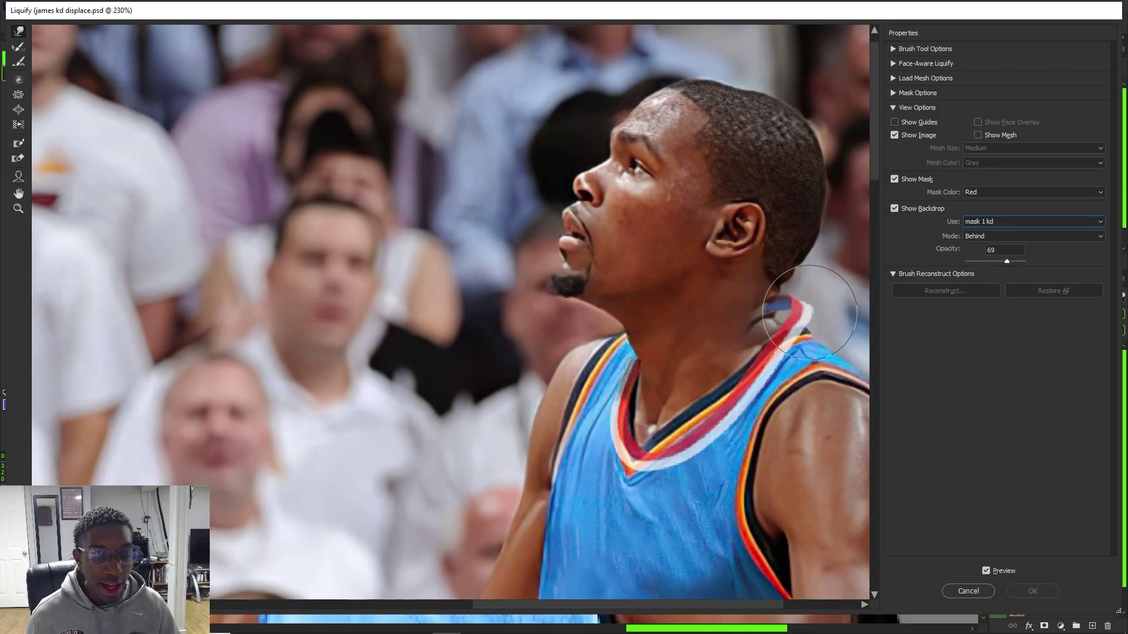
Push the collar's back and front edges with a larger Forward Warp brush to follow the original jersey neckline
key("]")
key("]")
mouse_move(791, 320)
left_mouse_down()
mouse_move(764, 296)
mouse_move(807, 352)
left_mouse_up()
mouse_move(707, 441)
left_mouse_down()
mouse_move(667, 449)
mouse_move(632, 402)
mouse_move(624, 361)
mouse_move(638, 357)
mouse_move(743, 425)
mouse_move(737, 412)
mouse_move(634, 439)
mouse_move(632, 487)
left_mouse_up()
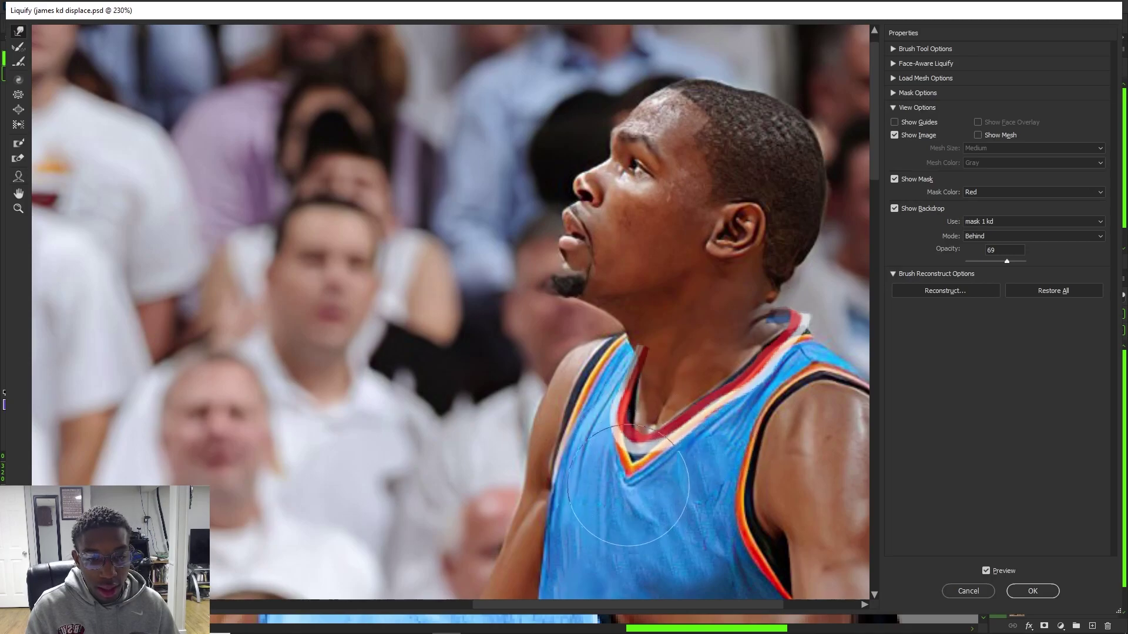
left_click_drag(728, 394, 770, 394)
key("[")
mouse_move(784, 351)
left_mouse_down()
mouse_move(756, 329)
mouse_move(776, 306)
mouse_move(802, 300)
mouse_move(809, 313)
mouse_move(758, 294)
mouse_move(768, 327)
mouse_move(748, 307)
mouse_move(764, 339)
mouse_move(793, 323)
left_mouse_up()
Refine the back end of the collar near the nape with a smaller Forward Warp brush
key("bracketleft")
key("bracketleft")
key("bracketleft")
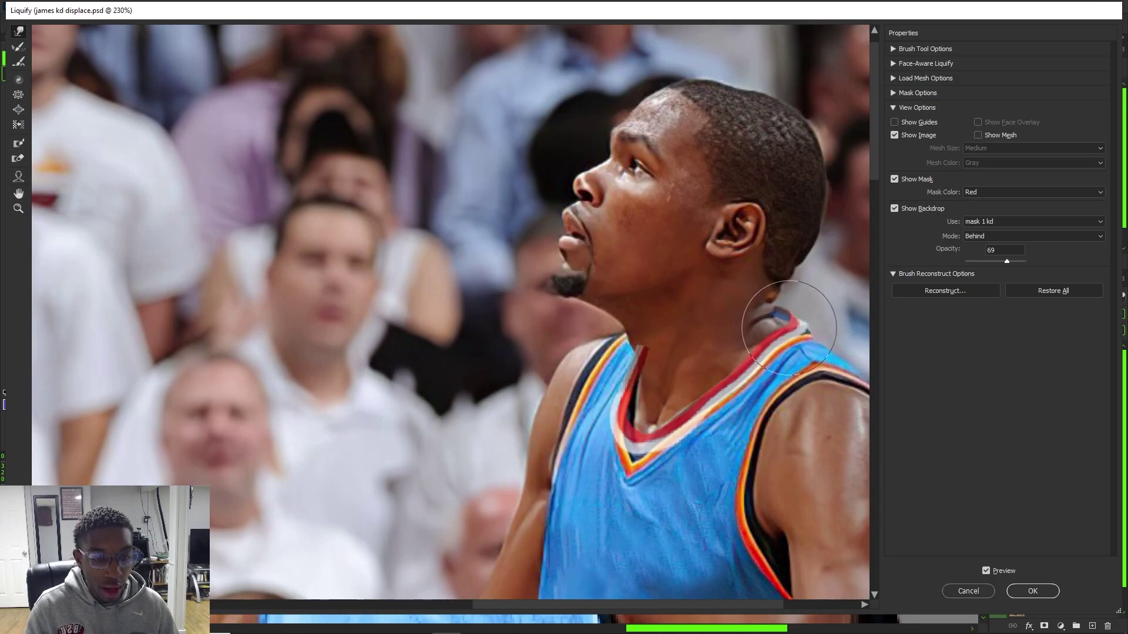
scroll(826, 329, "up", 1)
scroll(822, 317, "up", 6)
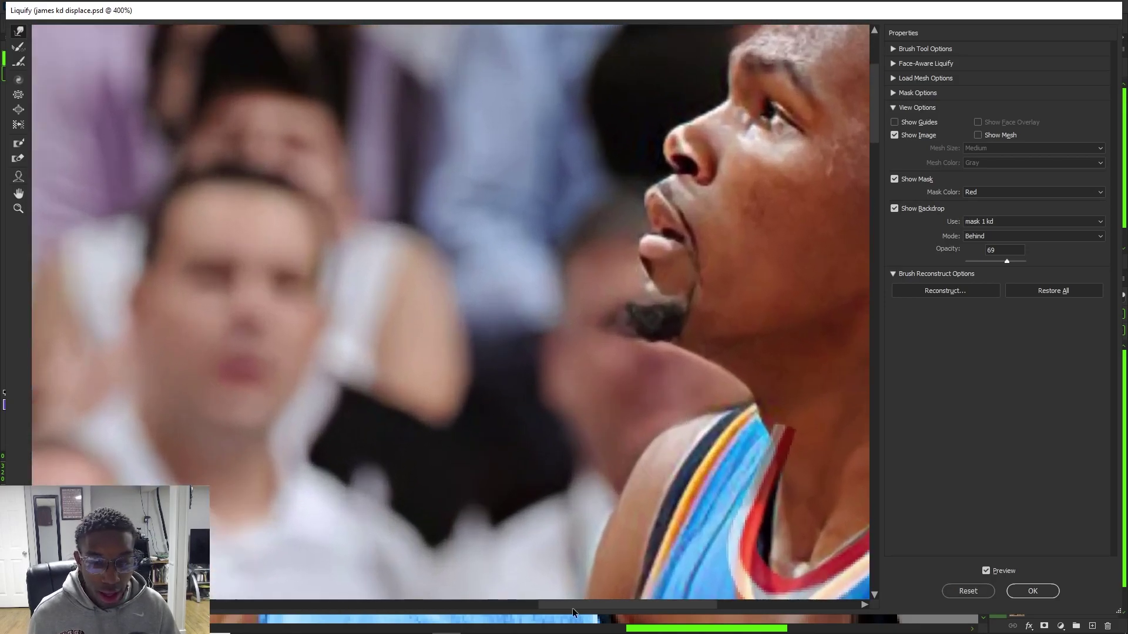
left_click_drag(616, 605, 664, 604)
scroll(715, 378, "up", 3)
key("bracketleft")
mouse_move(752, 391)
left_mouse_down()
mouse_move(785, 424)
mouse_move(833, 431)
mouse_move(826, 398)
left_mouse_up()
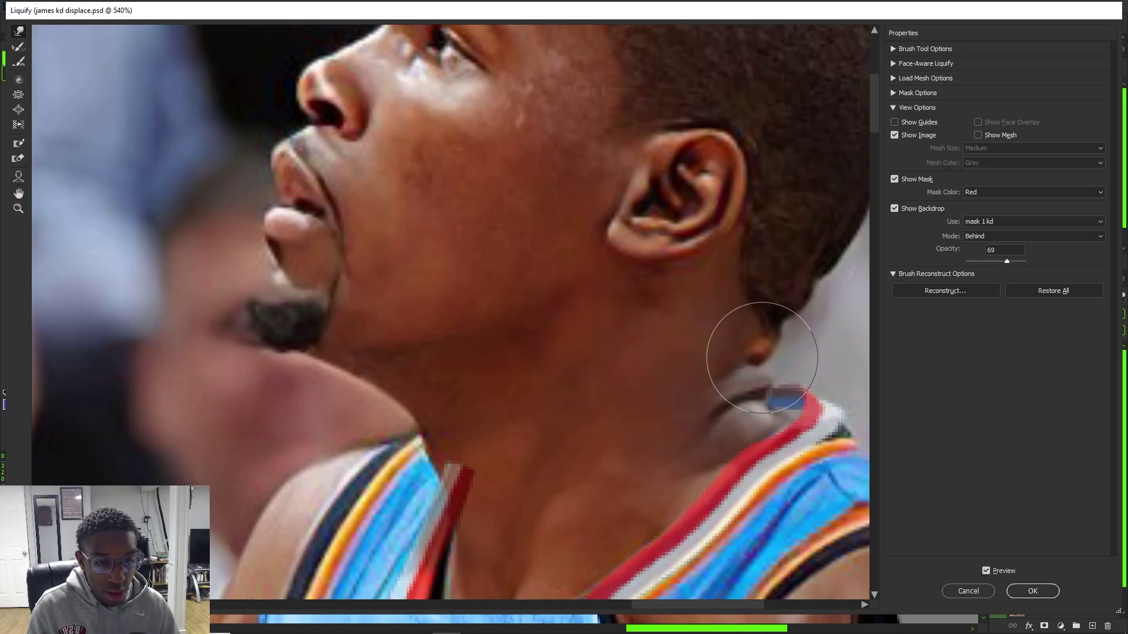
Warp the collar's front curve along the original neckline, compare it using the preview, and commit the Liquify changes
scroll(565, 459, "down", 3)
mouse_move(449, 525)
left_mouse_down()
mouse_move(418, 520)
mouse_move(370, 460)
mouse_move(385, 389)
left_mouse_up()
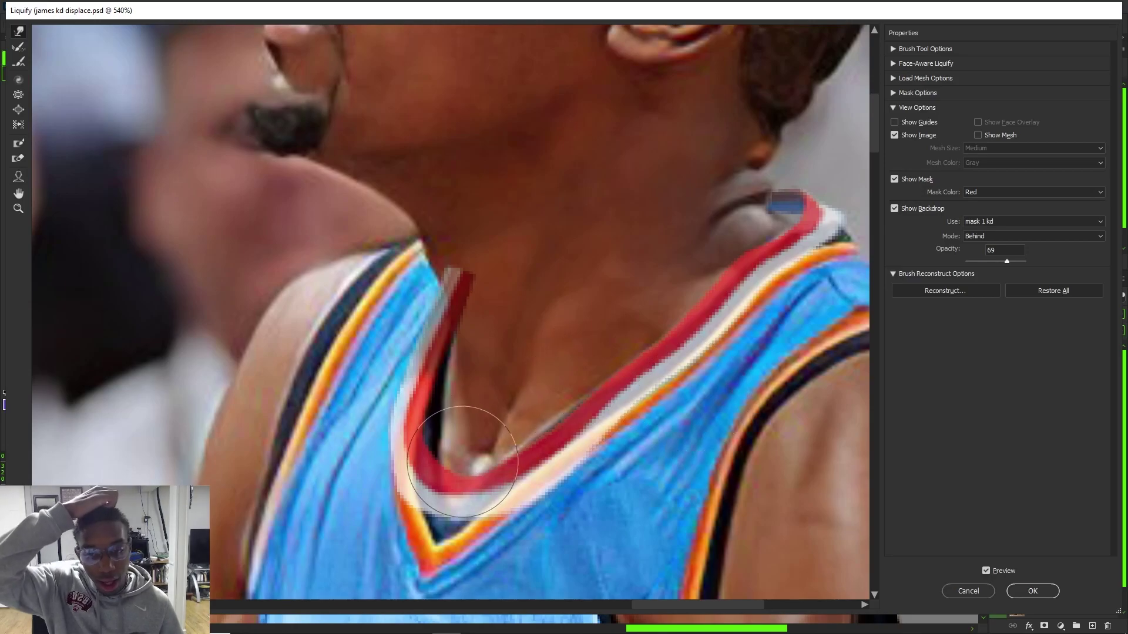
left_click_drag(410, 438, 418, 434)
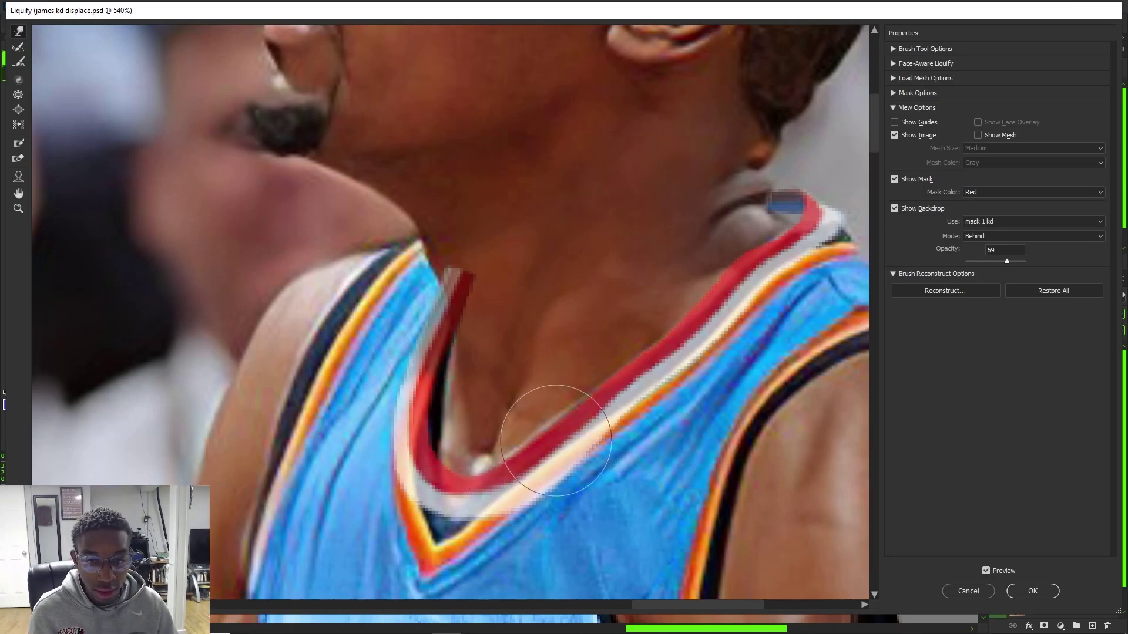
left_click_drag(495, 523, 440, 516)
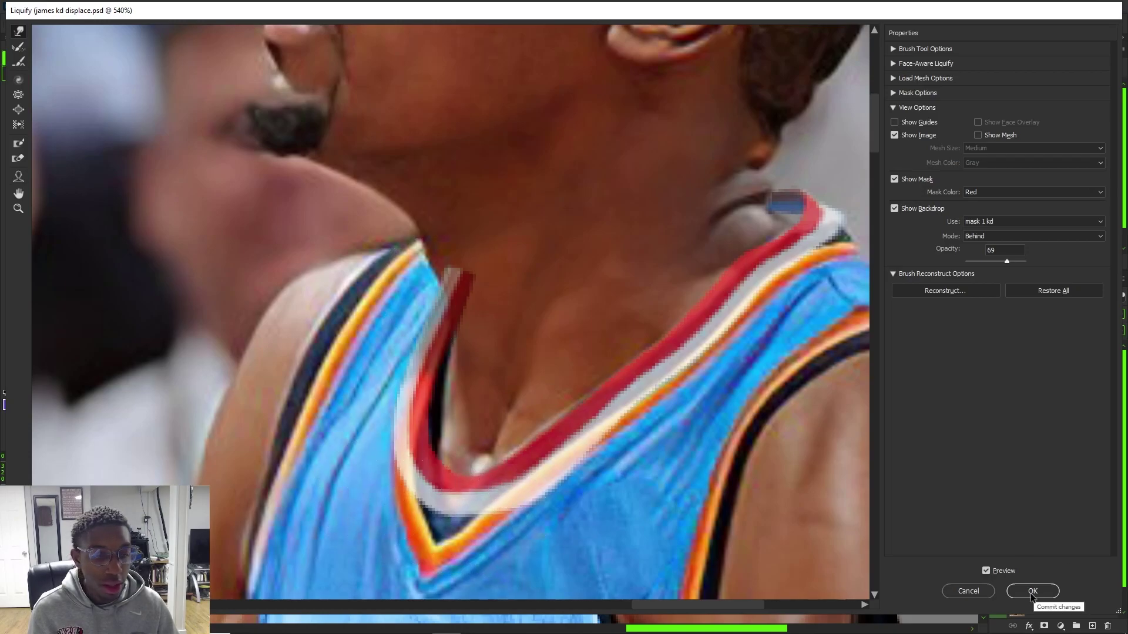
left_click(986, 571)
left_click(986, 571)
left_click(986, 570)
left_click(986, 571)
left_click(1032, 590)
scroll(457, 442, "down", 5)
scroll(464, 389, "up", 5)
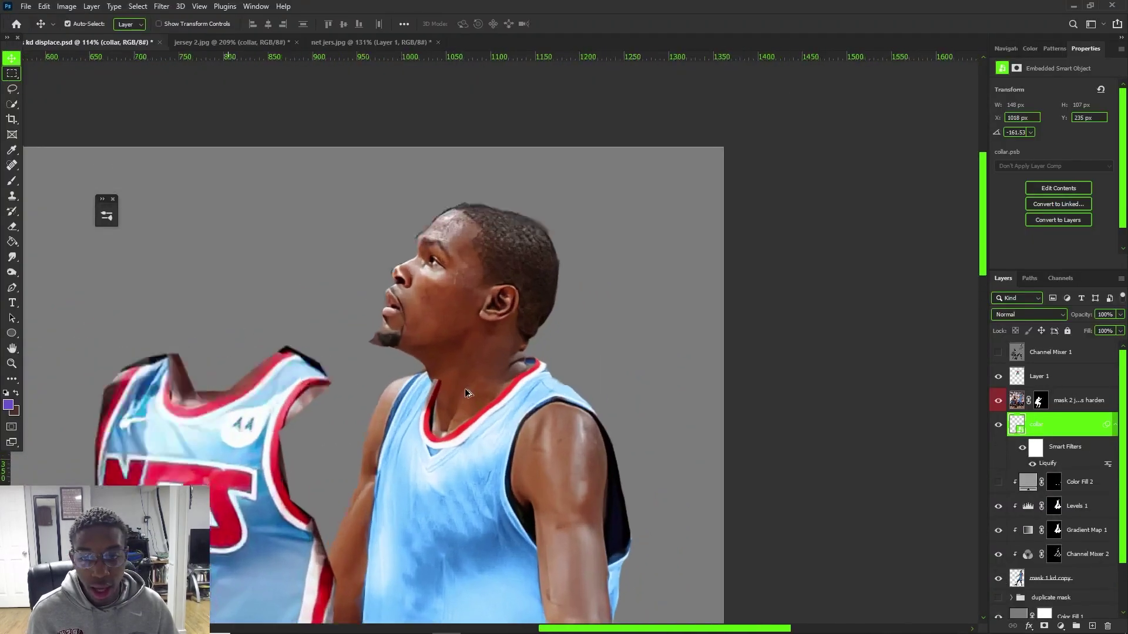
Add a layer mask to the collar and paint black over its front end beside the neck
left_click(1044, 626)
key("b")
key("d")
scroll(411, 377, "up", 3)
left_click_drag(359, 464, 305, 464)
key("x")
mouse_move(390, 363)
left_mouse_down()
mouse_move(294, 471)
mouse_move(194, 448)
left_mouse_up()
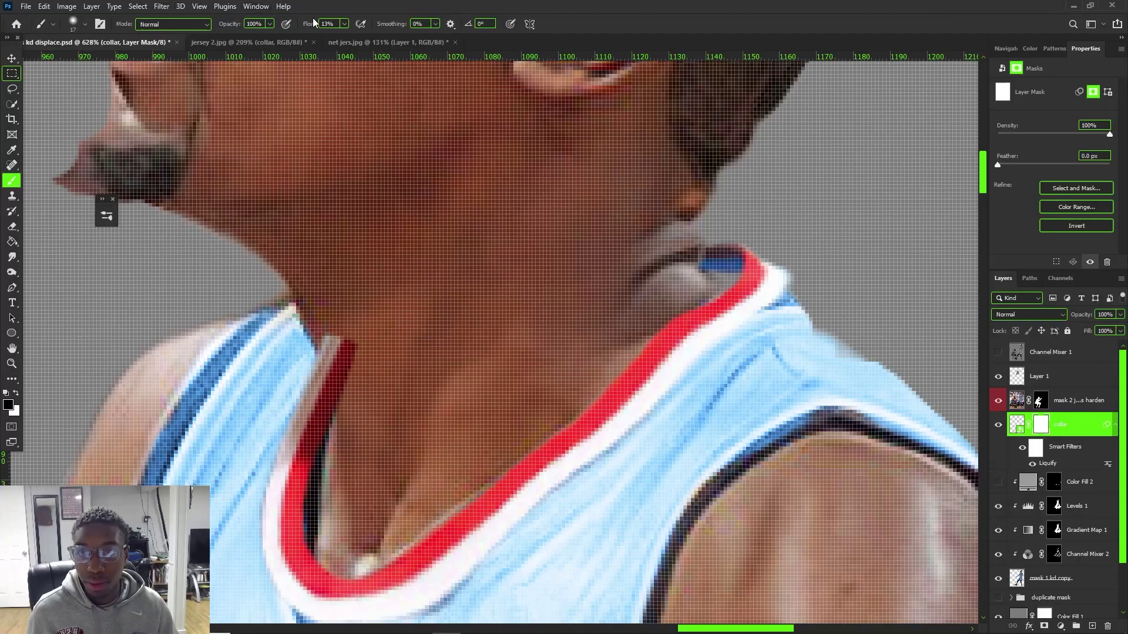
Set the brush flow to 100% and mask out the excess tip of the collar's front end
left_click_drag(347, 28, 403, 43)
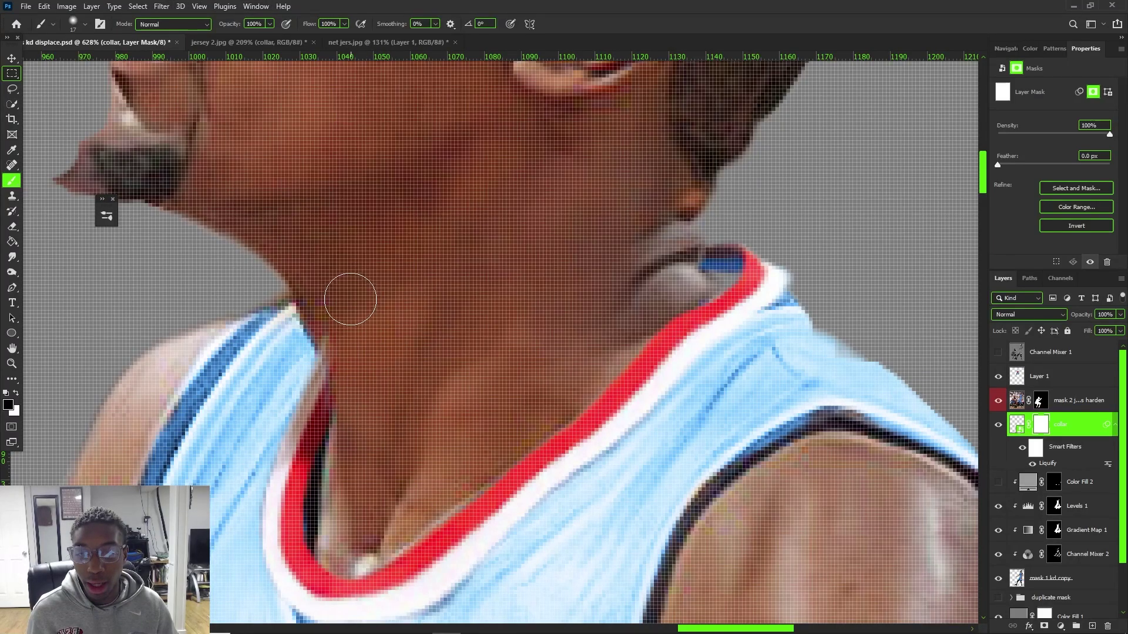
left_click_drag(363, 353, 348, 355)
left_click_drag(355, 407, 336, 339)
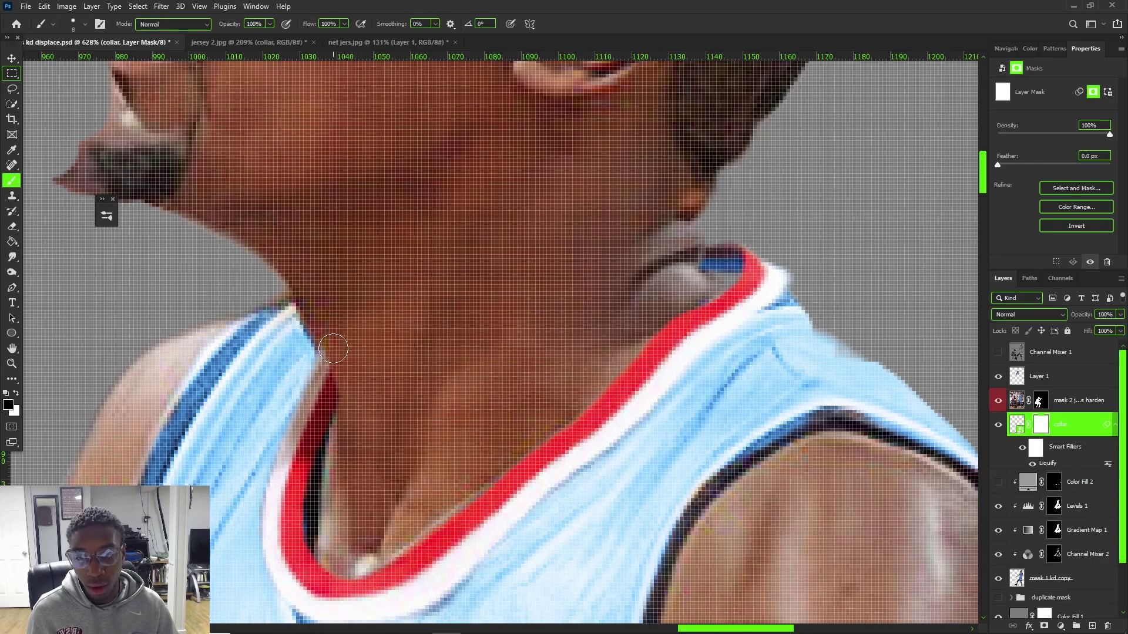
scroll(333, 350, "down", 12)
scroll(573, 182, "up", 6)
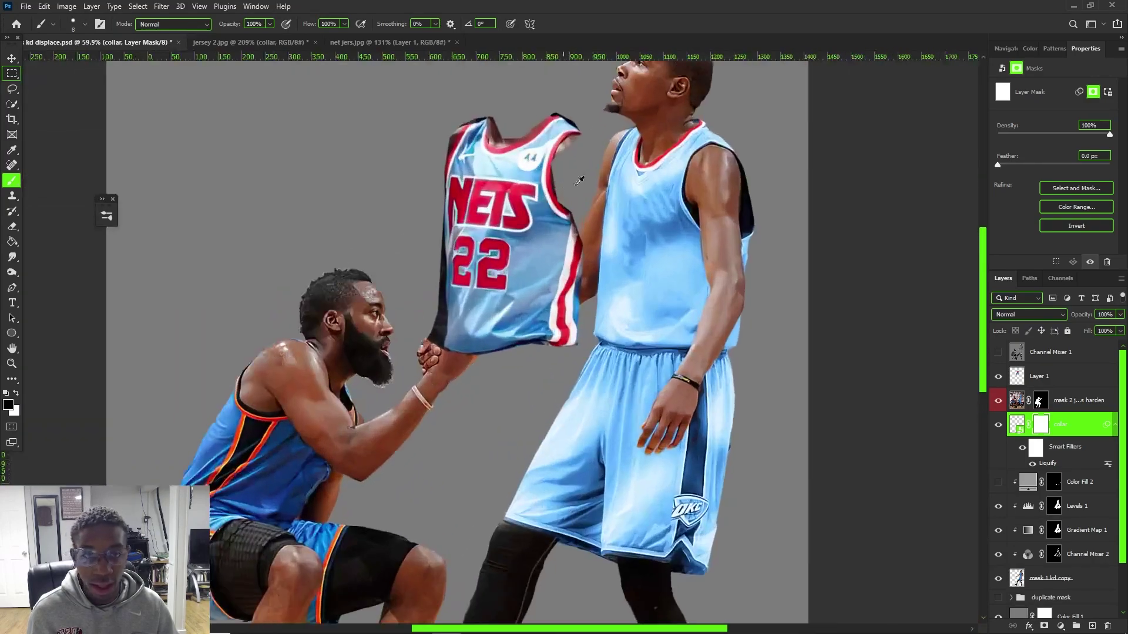
Clone Stamp jersey fabric over the old V-neck trim below the collar on the mask 1 kd copy layer
key("v")
left_click(593, 290)
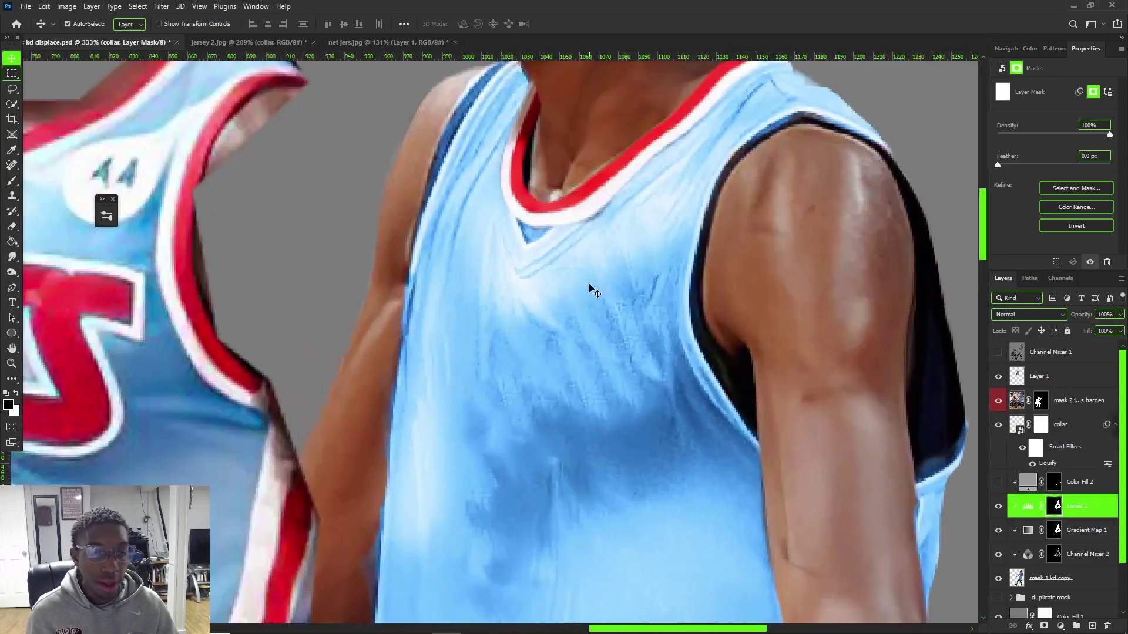
left_click(1034, 577)
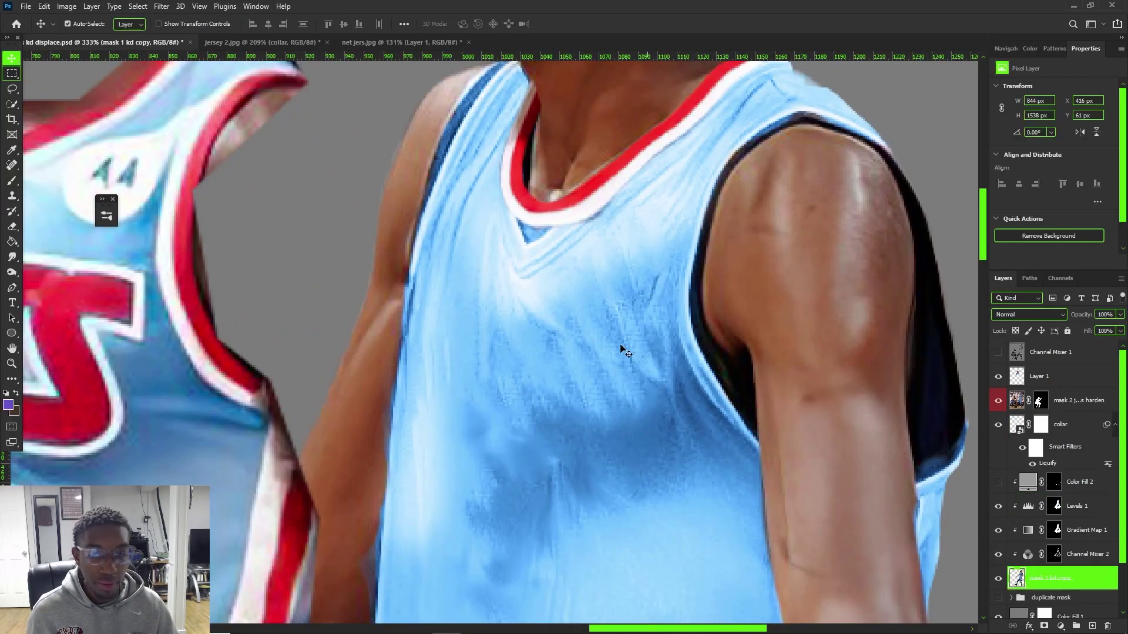
scroll(575, 280, "up", 1)
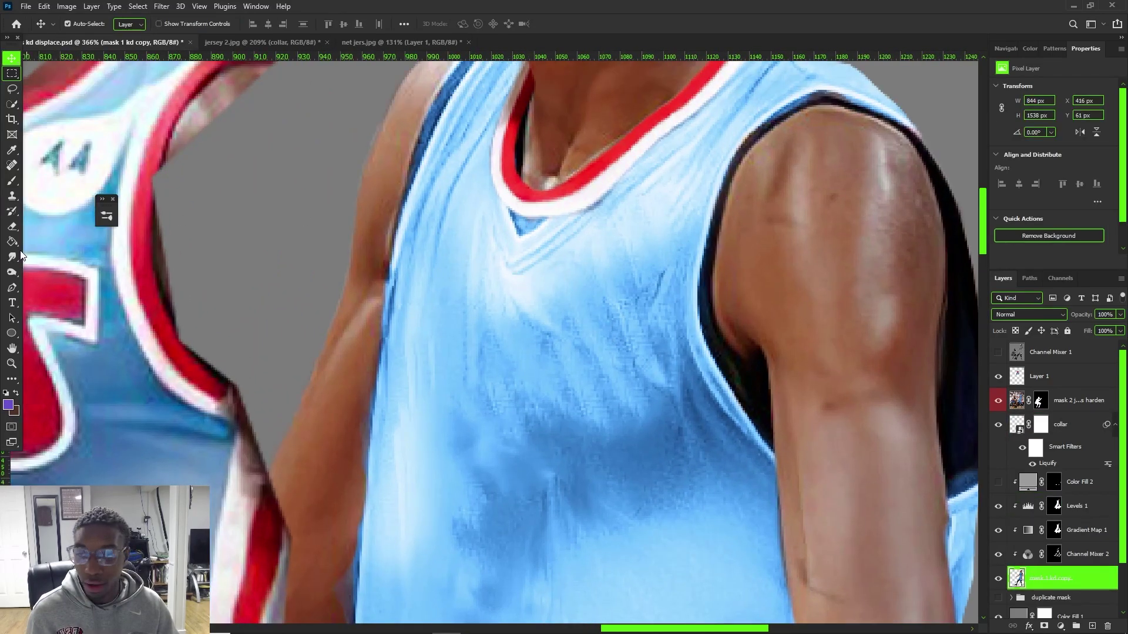
left_click(12, 195)
left_click(509, 296, "alt")
mouse_move(499, 258)
left_mouse_down()
mouse_move(539, 238)
mouse_move(528, 216)
mouse_move(500, 214)
left_mouse_up()
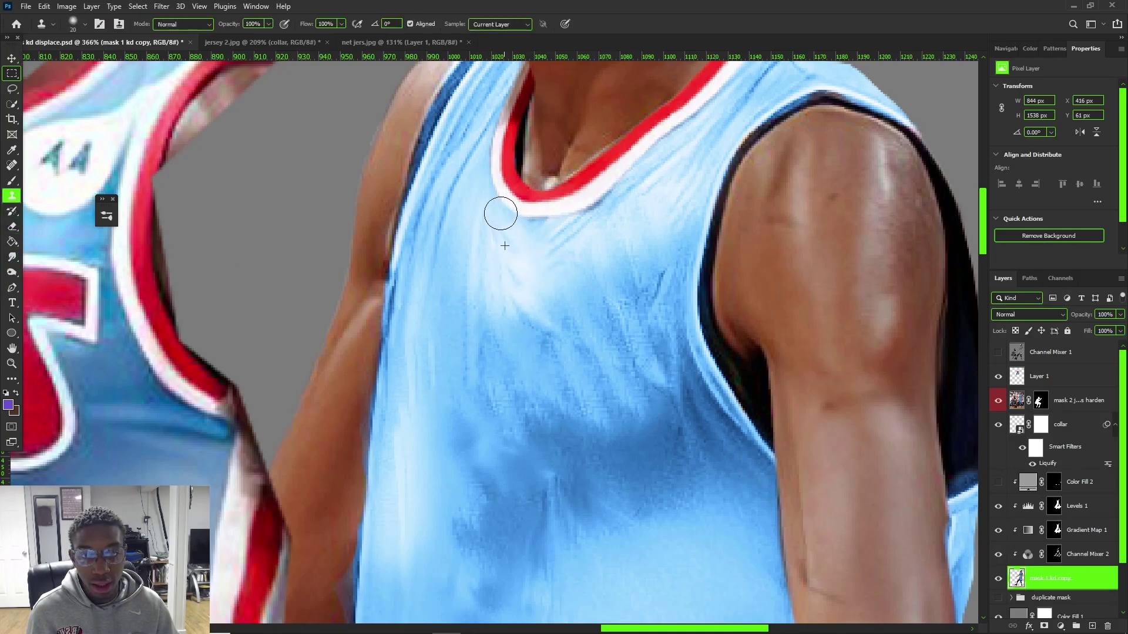
left_click(625, 205)
key("ctrl+z")
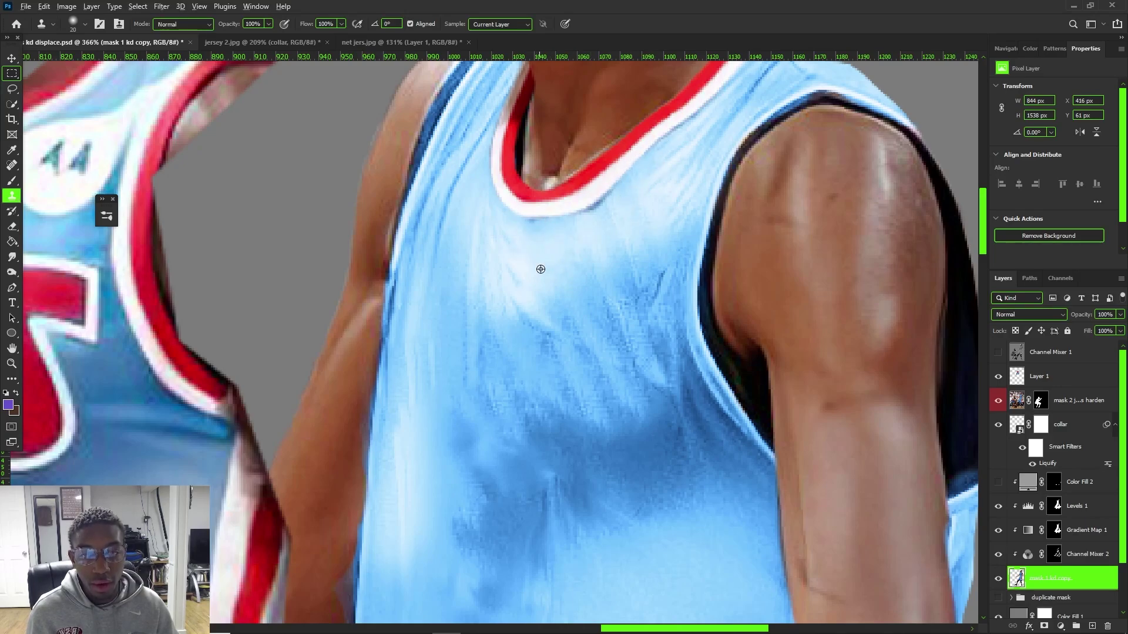
Try to clone more jersey fabric along the collar's lower edge on the standing player
scroll(500, 276, "up", 5)
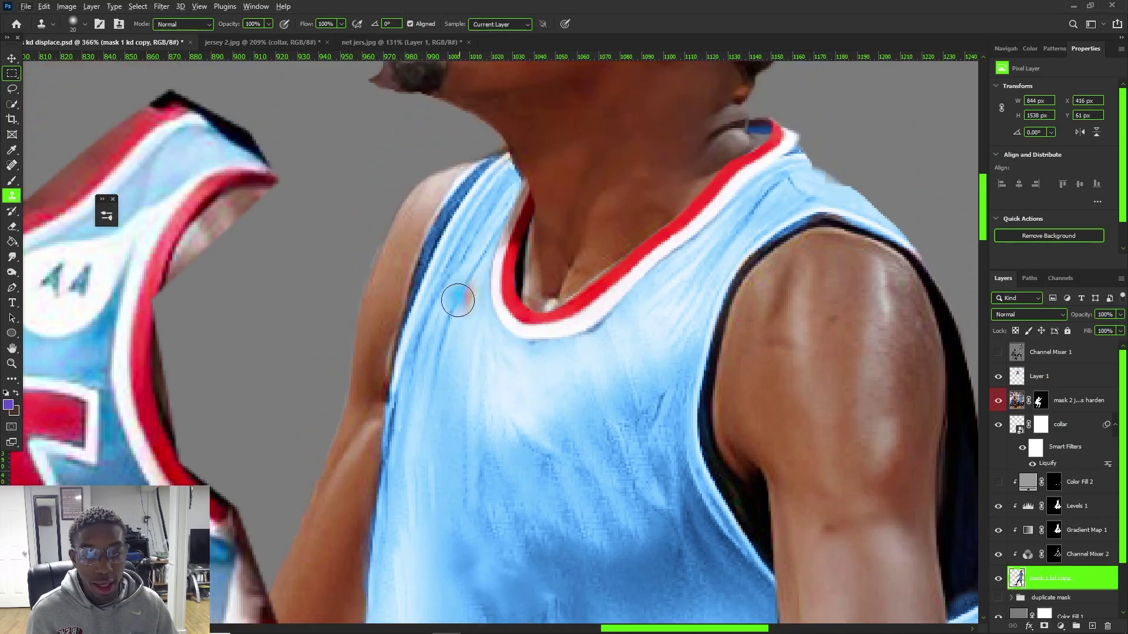
scroll(443, 360, "down", 3)
scroll(604, 252, "up", 3)
left_click(504, 428)
scroll(504, 428, "up", 1)
key("ctrl+z")
scroll(462, 459, "up", 3)
left_click(461, 451, "alt")
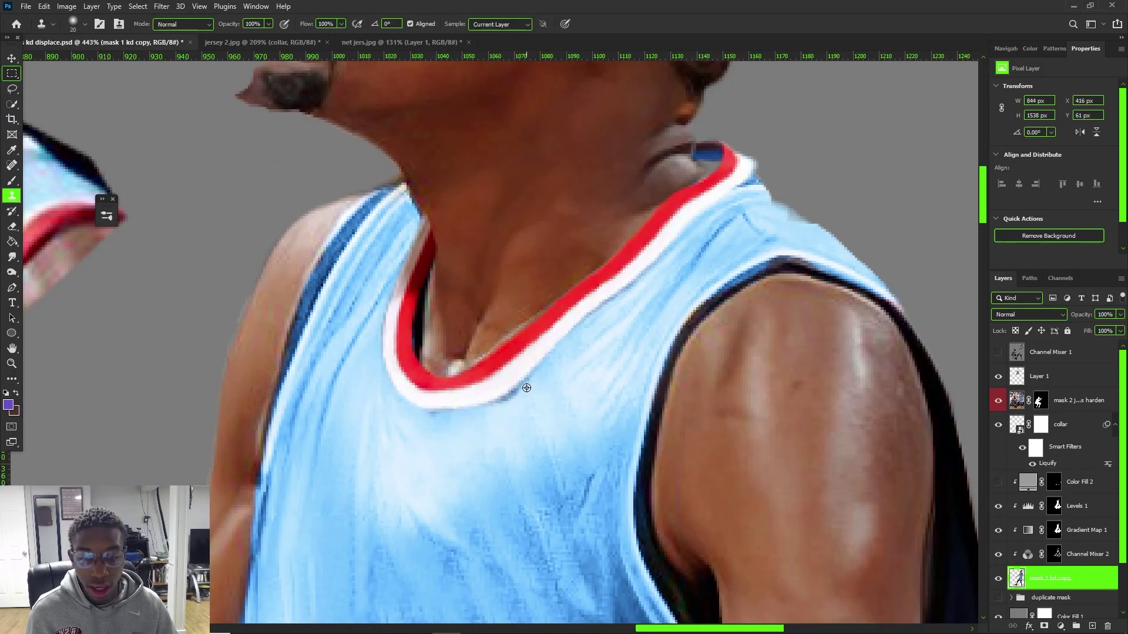
scroll(526, 389, "down", 15)
scroll(584, 241, "down", 4)
key("v")
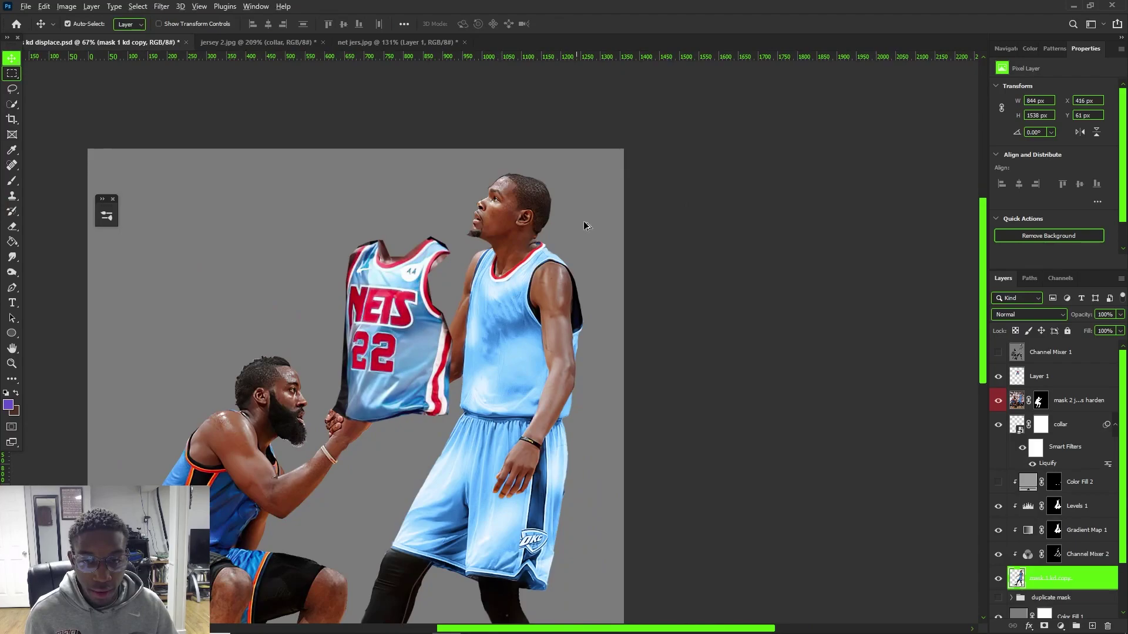
Select the collar layer and adjust the collar near the back of the standing player's neck with Liquify
scroll(545, 237, "up", 10)
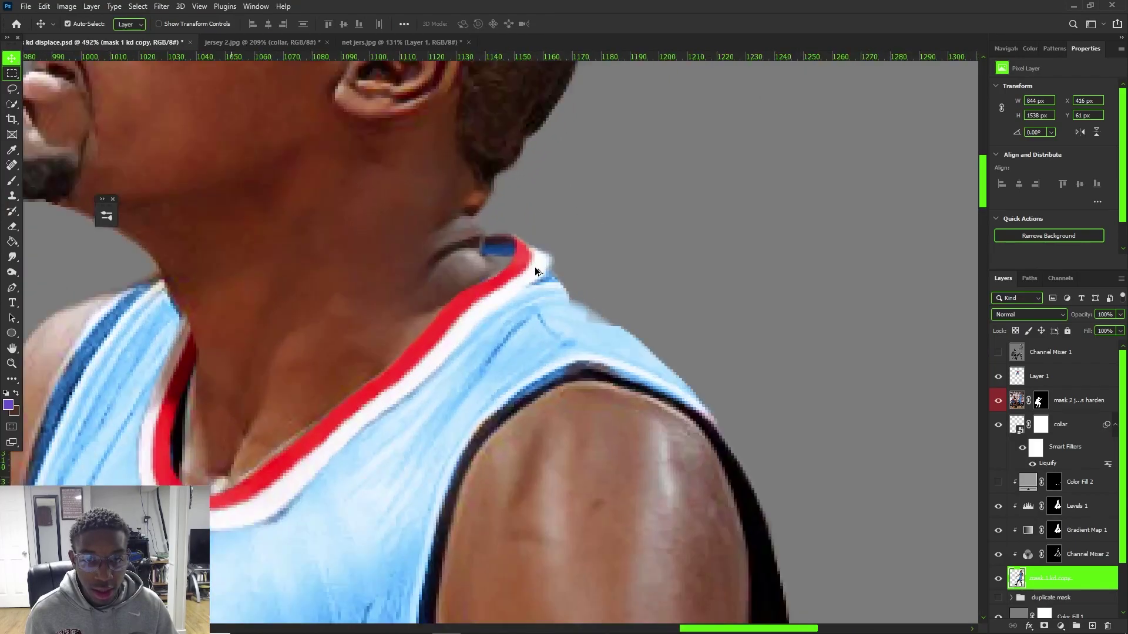
left_click(464, 311)
left_click_drag(464, 310, 526, 266)
left_click(503, 263)
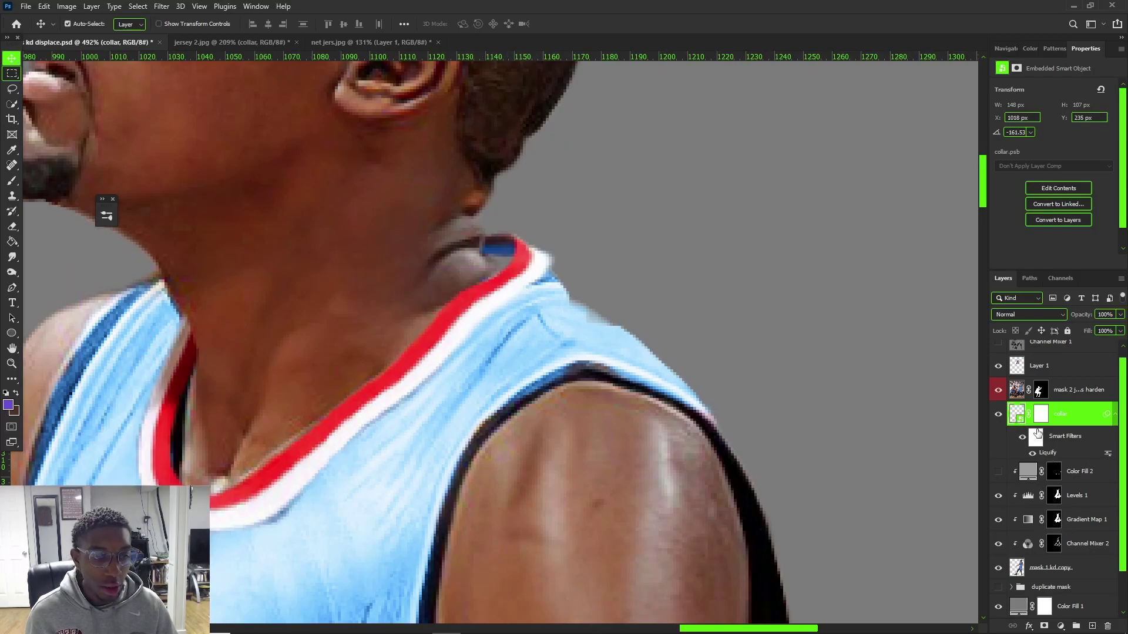
key("ctrl+shift+x")
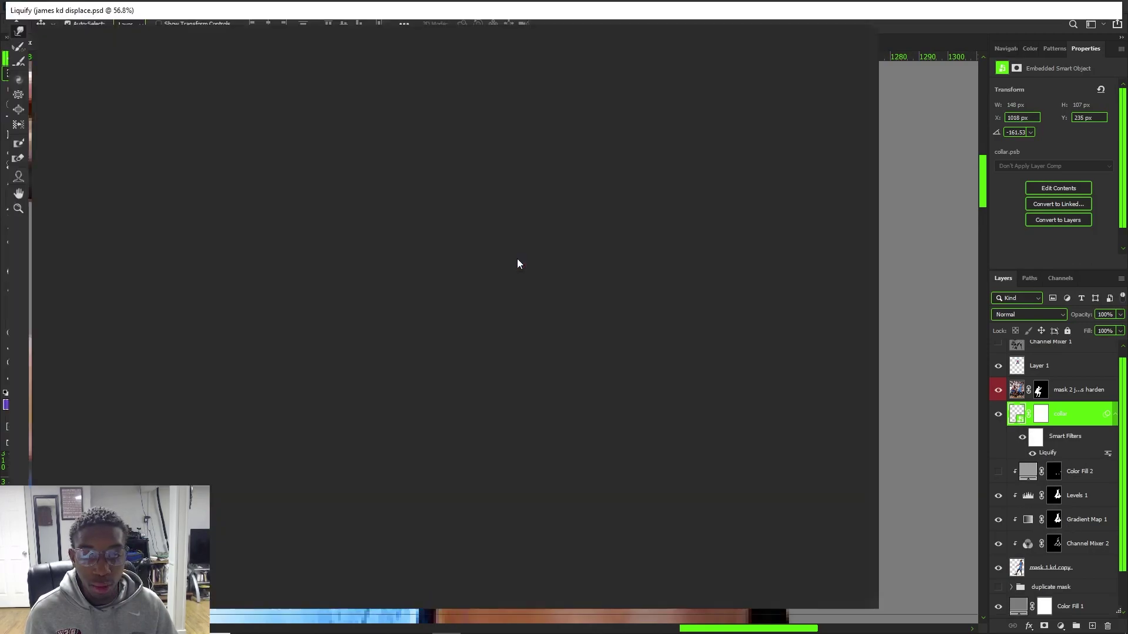
scroll(746, 188, "up", 3)
scroll(736, 123, "up", 3)
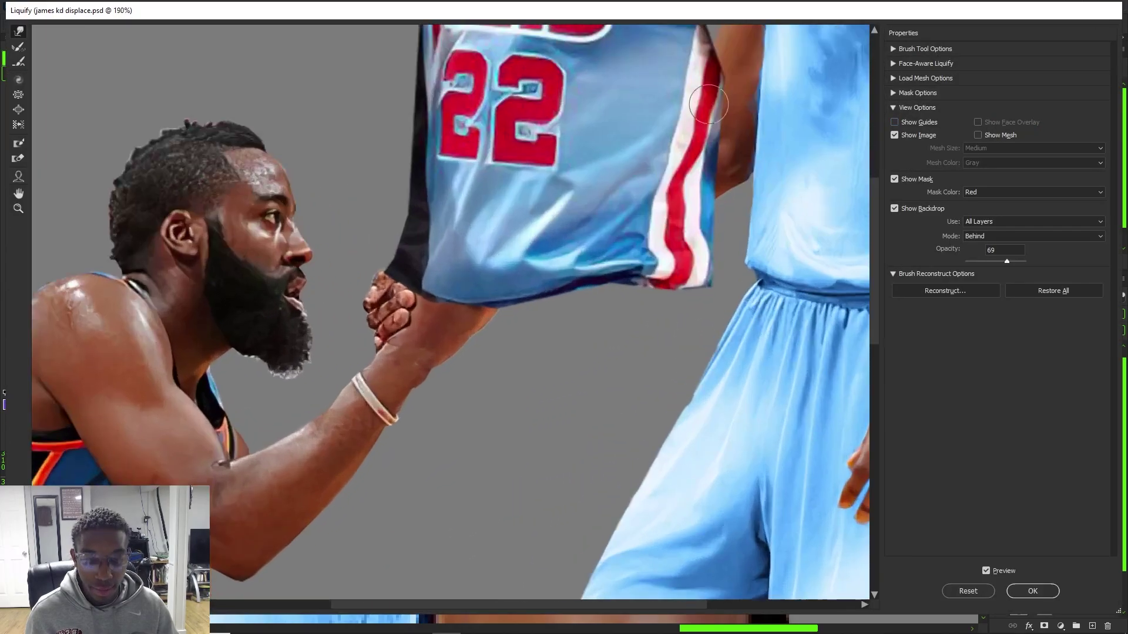
left_click_drag(665, 84, 149, 486)
scroll(518, 124, "up", 1)
scroll(650, 145, "up", 3)
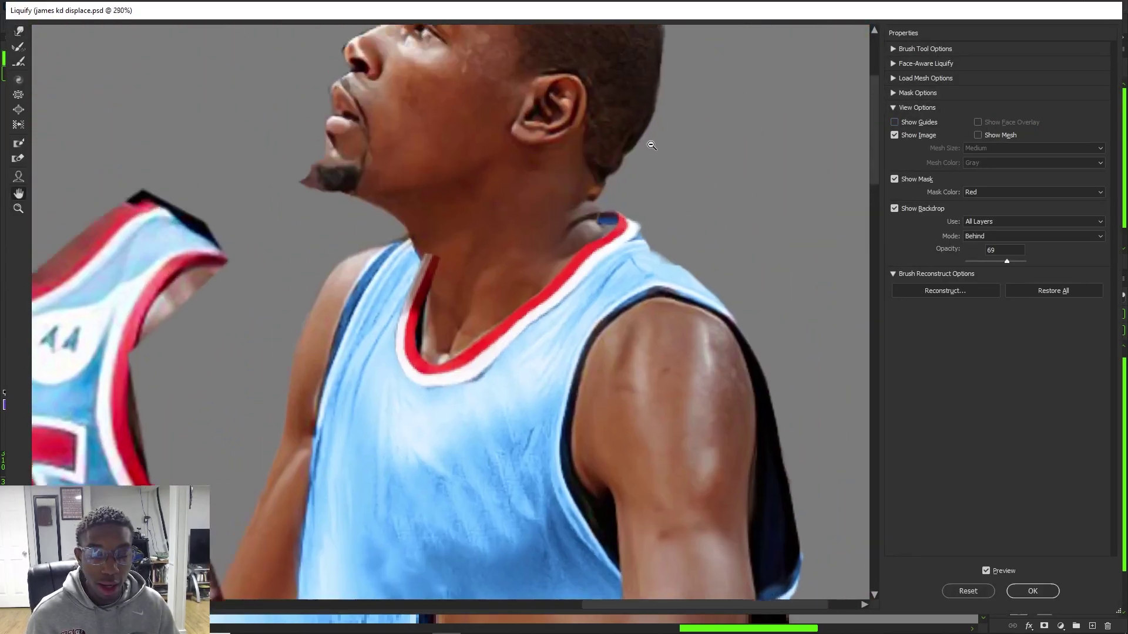
key("ctrl+plus")
key("ctrl+plus")
left_click(18, 31)
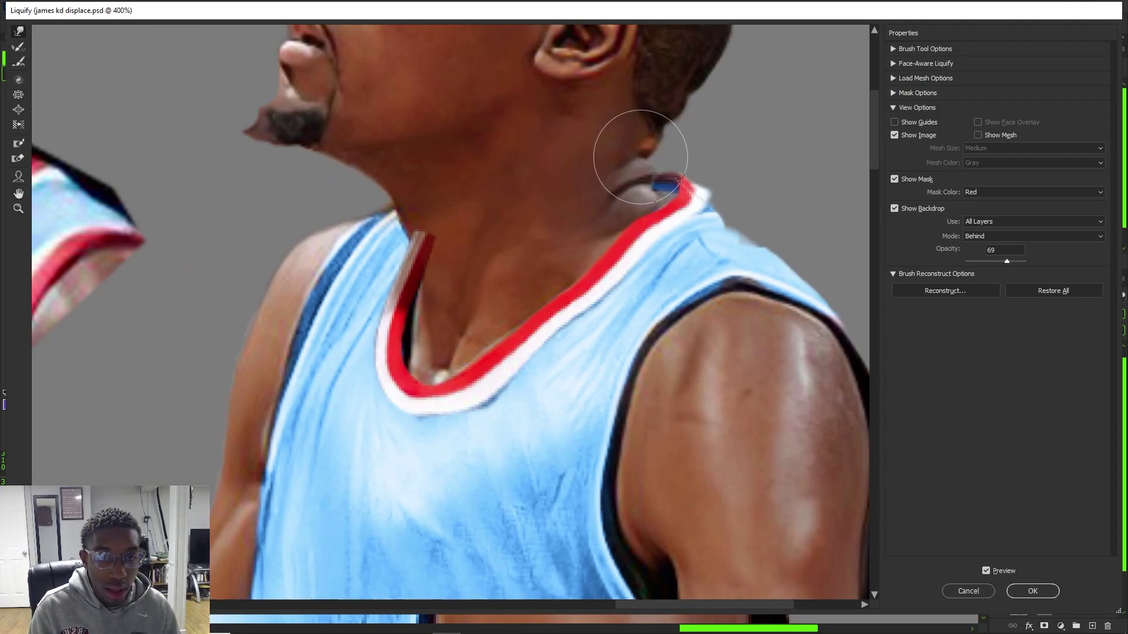
left_click(1035, 590)
Activate the collar's layer mask with the Brush tool and examine the collar's back end and its overall fit on the standing player
mouse_move(758, 424)
left_mouse_down()
mouse_move(632, 309)
mouse_move(811, 384)
left_mouse_up()
left_click(1042, 415)
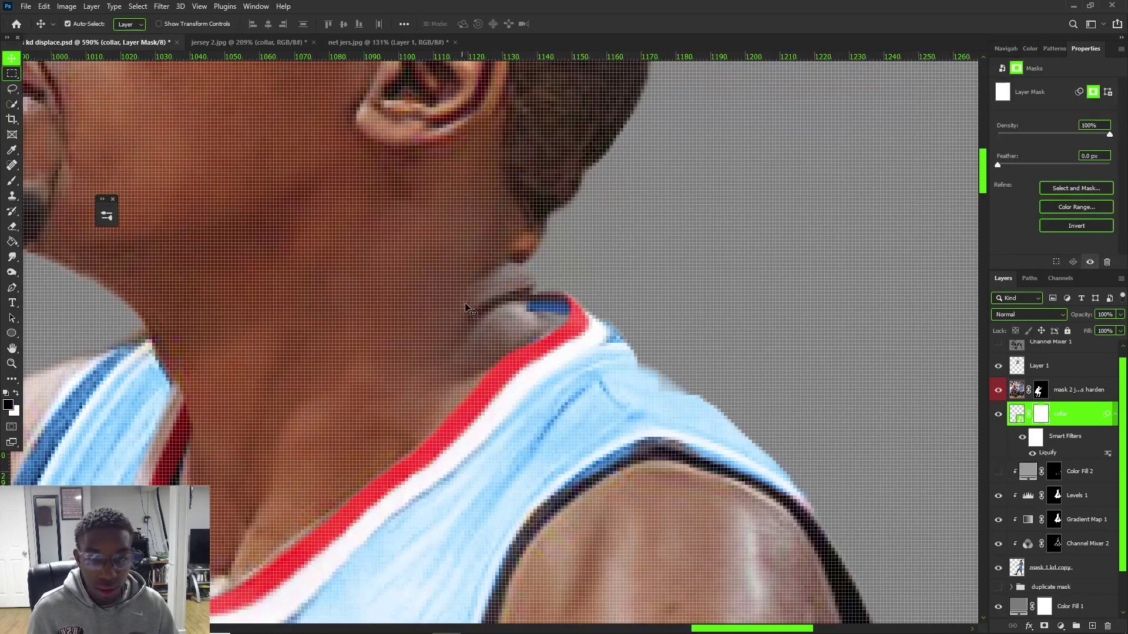
key("b")
scroll(536, 309, "down", 4)
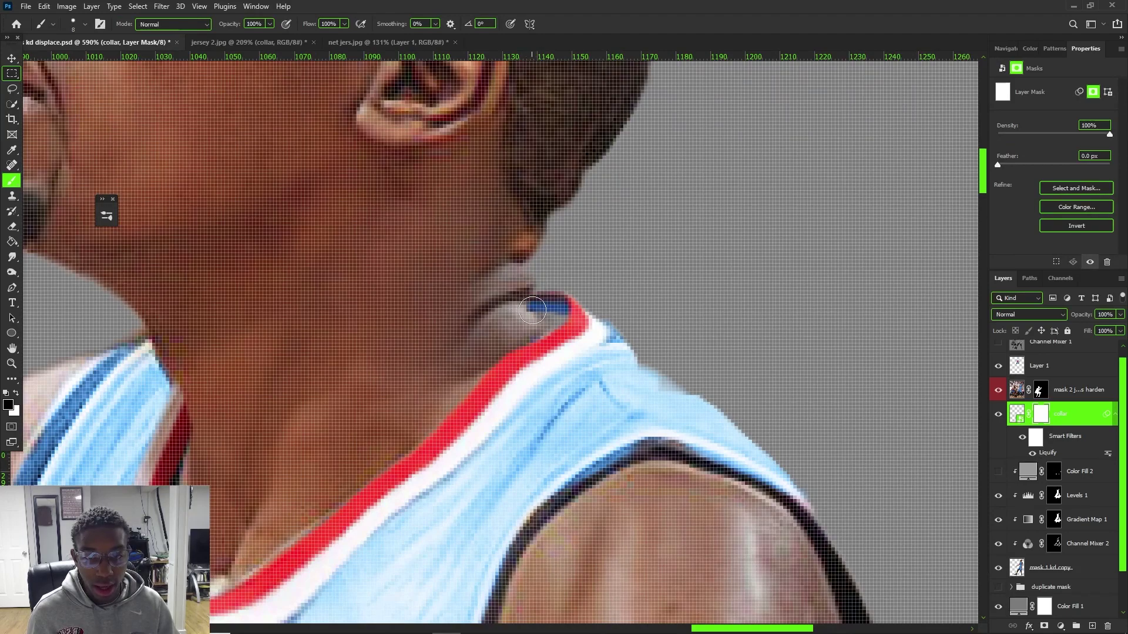
scroll(488, 282, "down", 5)
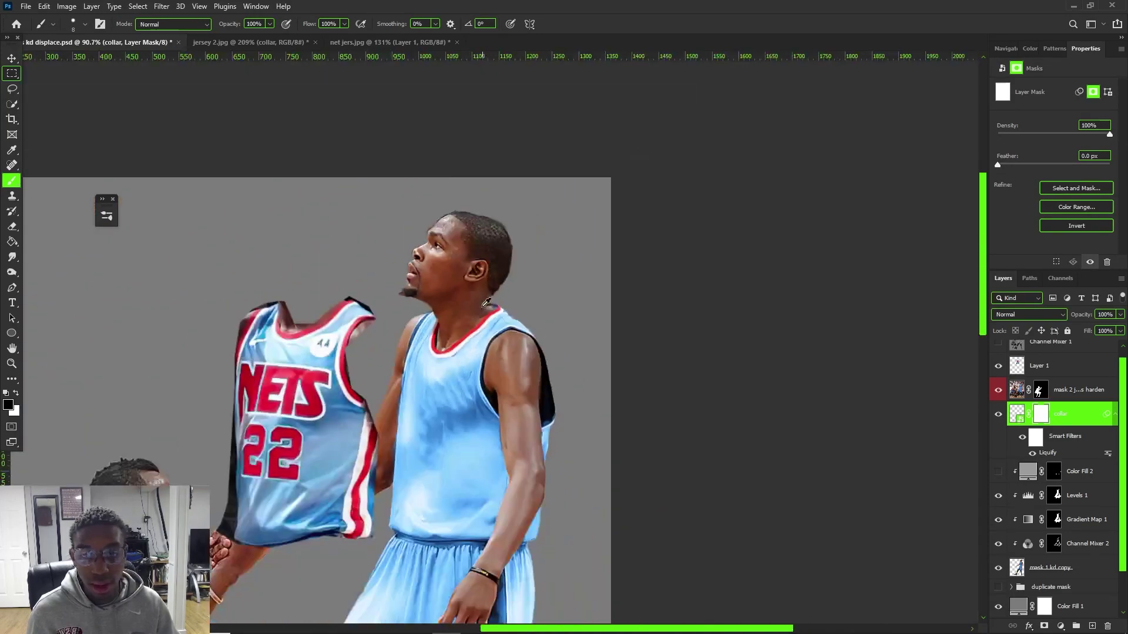
key("v")
scroll(479, 328, "up", 2)
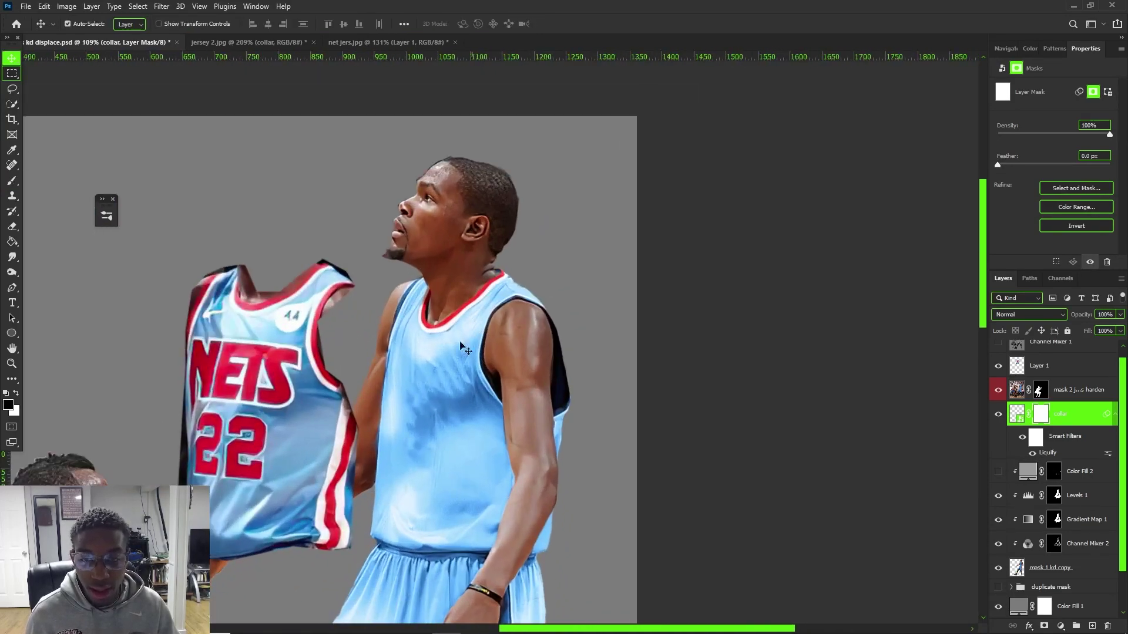
scroll(469, 334, "down", 2)
scroll(453, 352, "up", 3)
scroll(447, 358, "down", 3)
scroll(455, 294, "up", 3)
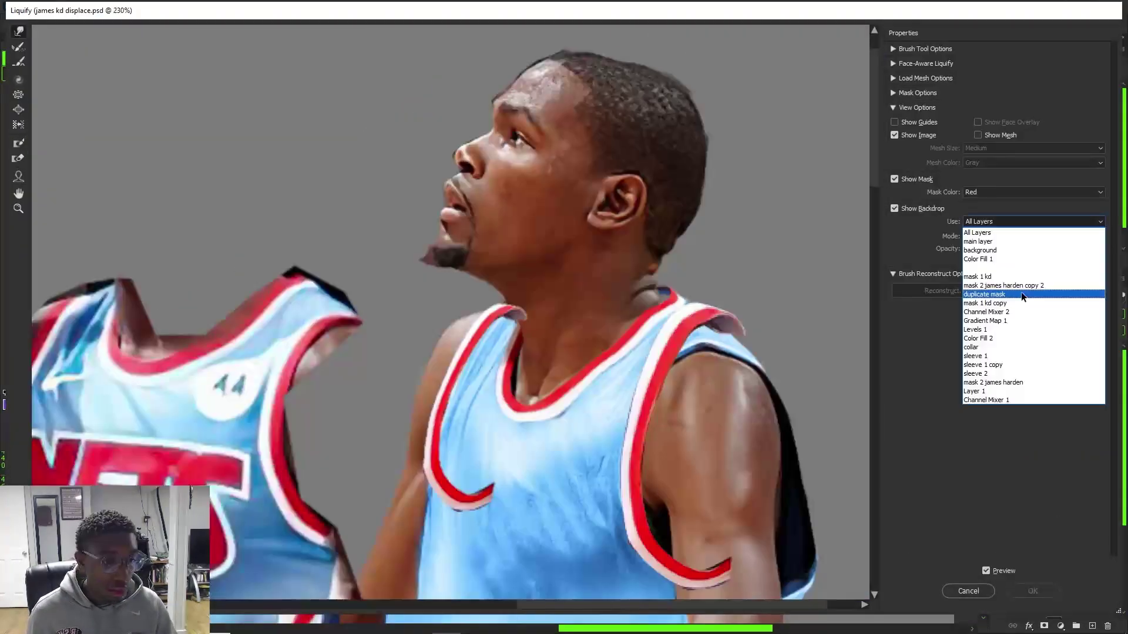
Set the Liquify backdrop to the duplicate mask layer
left_click(1021, 299)
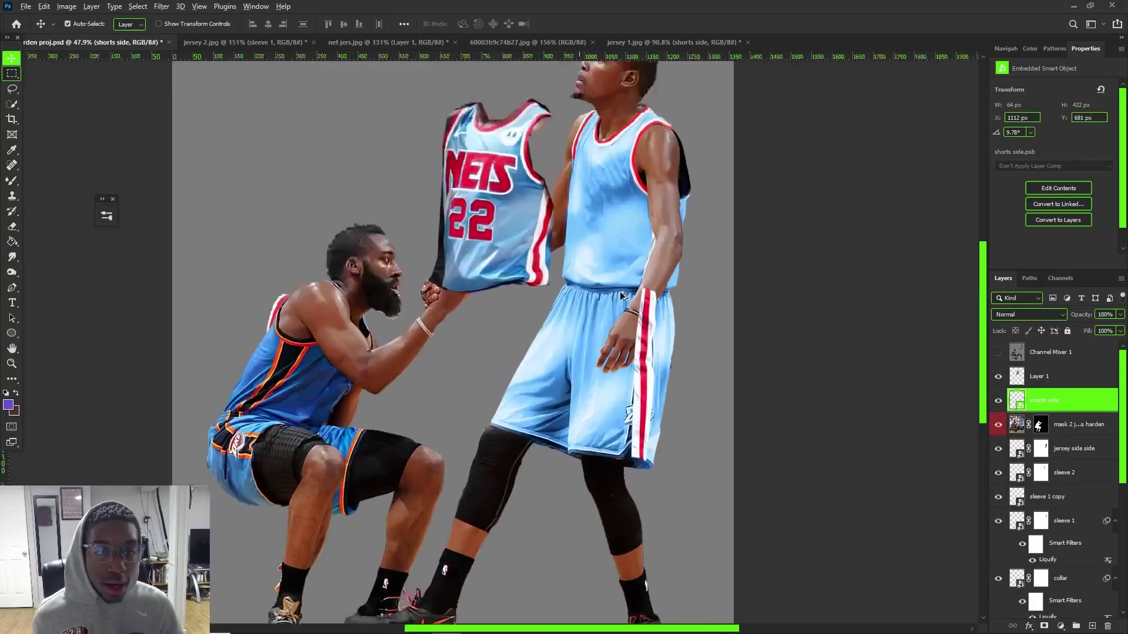
Apply a Displace filter with horizontal scale 4 to the shorts side stripe, using james kd displace as the displacement map
scroll(622, 296, "up", 6)
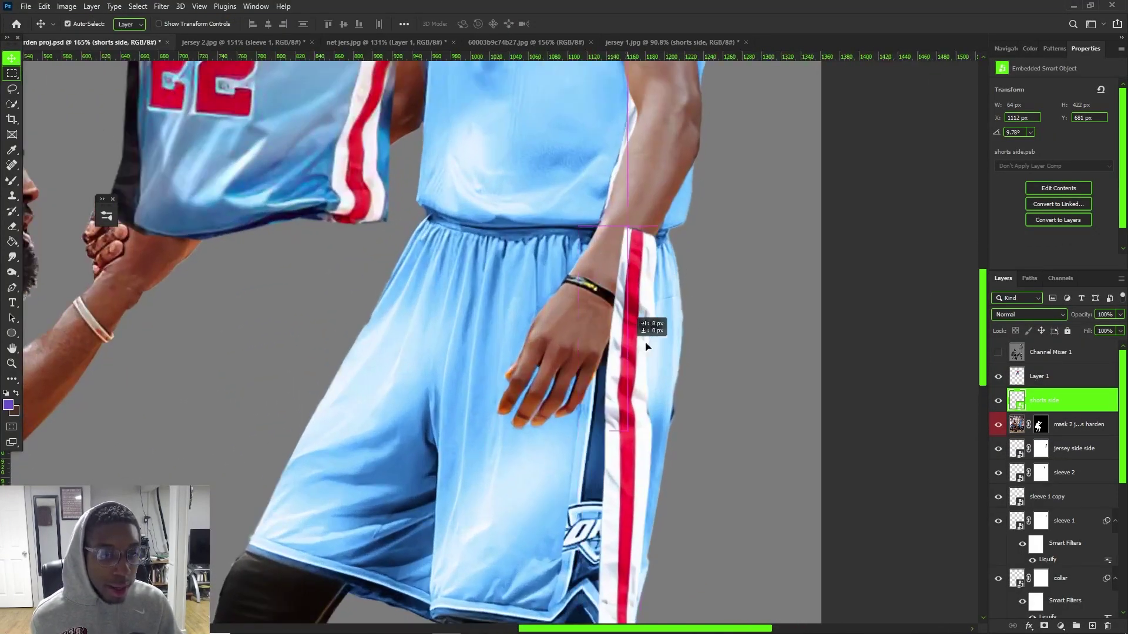
scroll(651, 337, "down", 3)
scroll(614, 376, "down", 2)
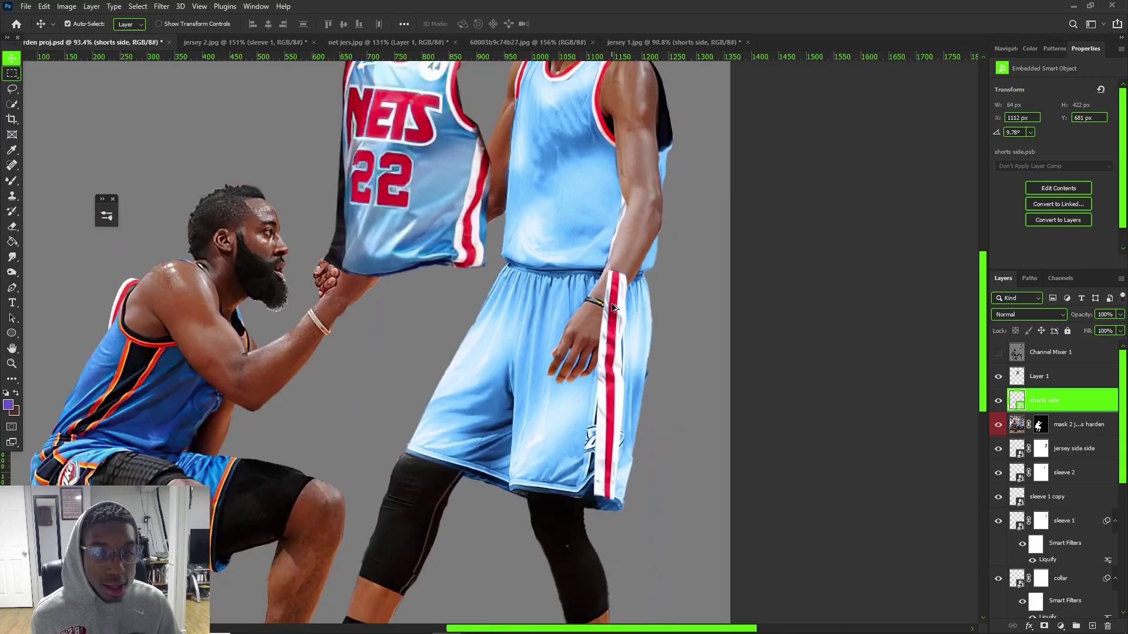
scroll(615, 378, "up", 2)
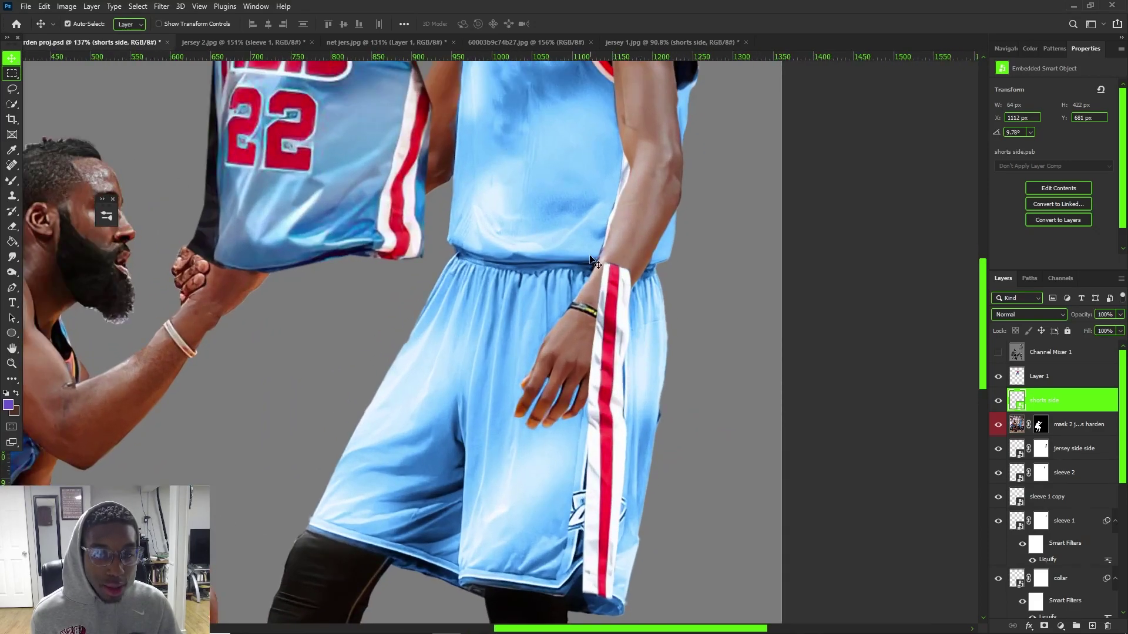
left_click(170, 9)
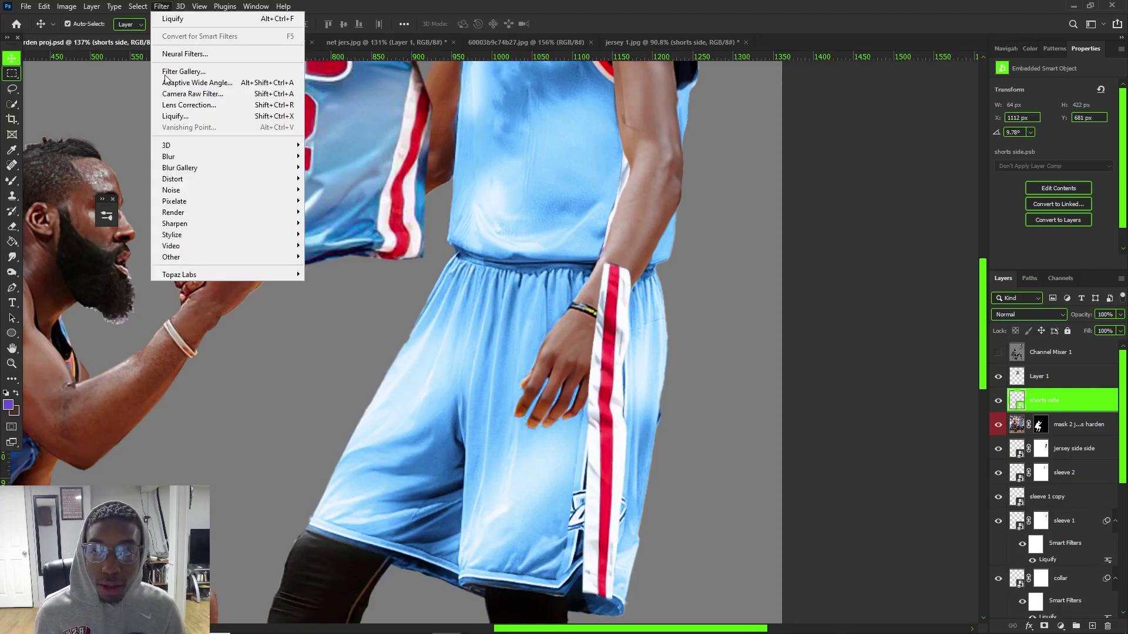
mouse_move(177, 180)
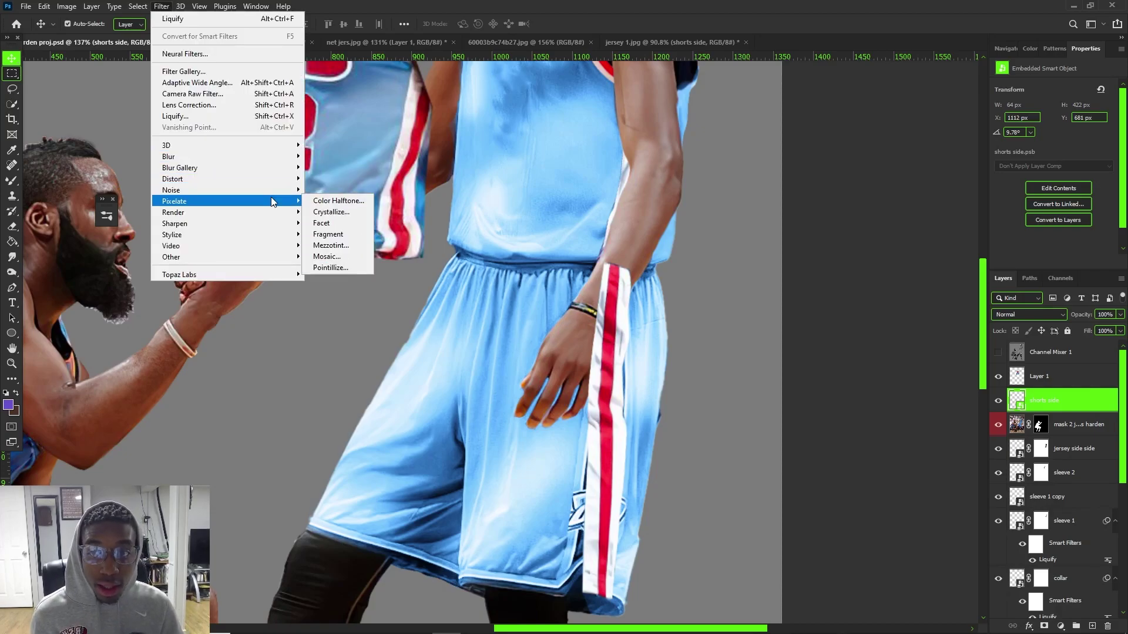
left_click(328, 179)
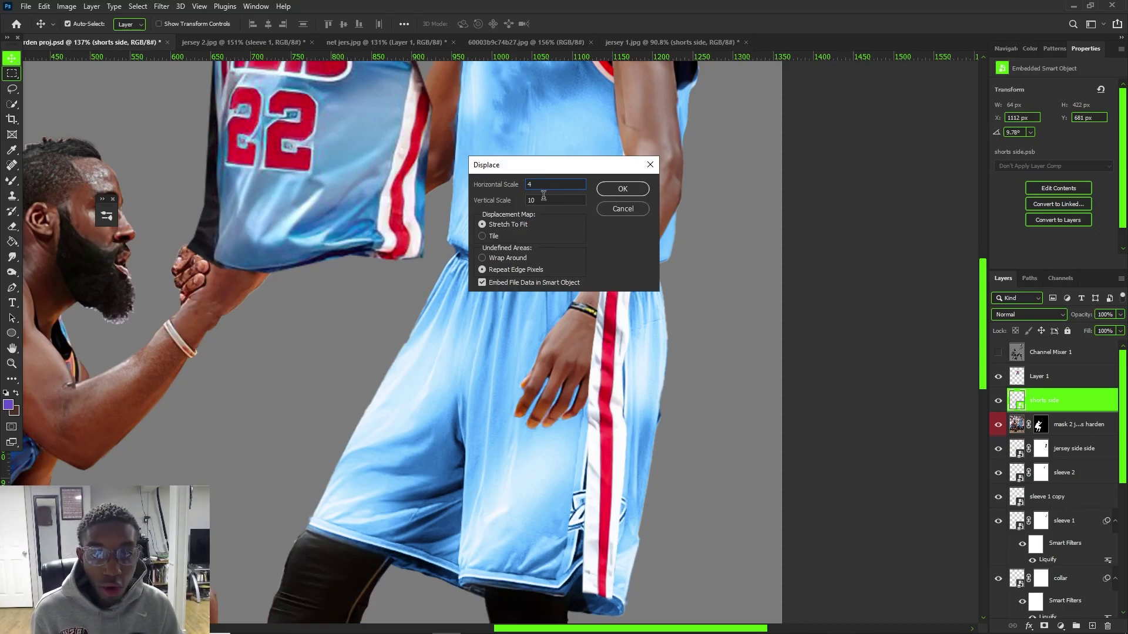
left_click(622, 189)
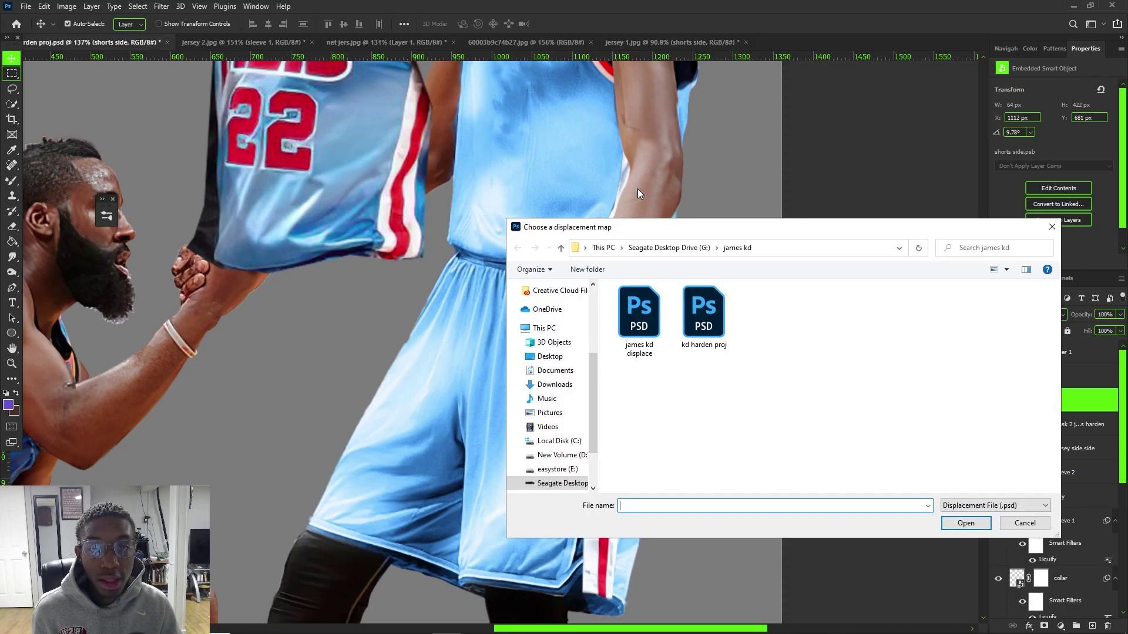
double_click(649, 305)
scroll(622, 276, "down", 3)
scroll(635, 374, "up", 4)
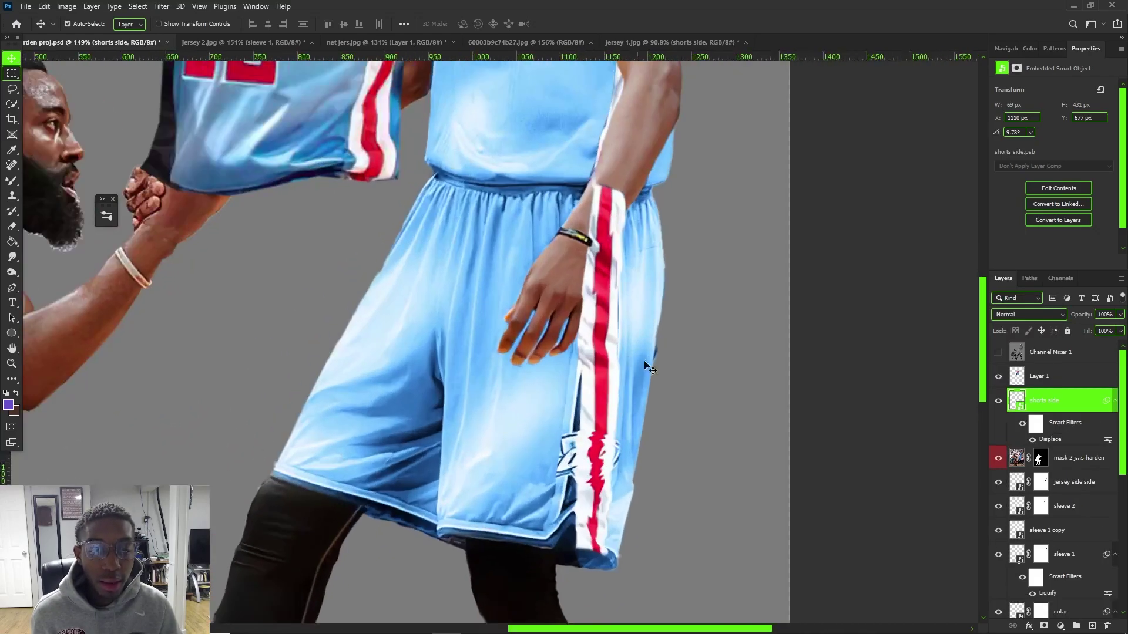
Reduce the stripe's Displace horizontal scale to 1, reapply the james kd displace map, and compare the result with the previous state
double_click(1050, 439)
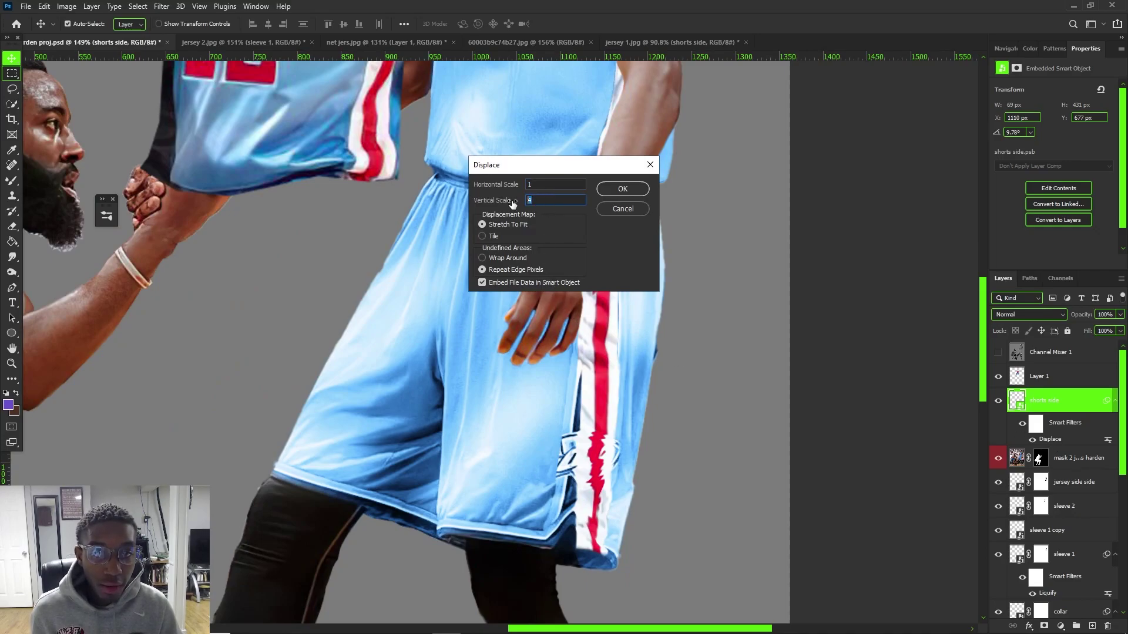
left_click(622, 188)
double_click(643, 300)
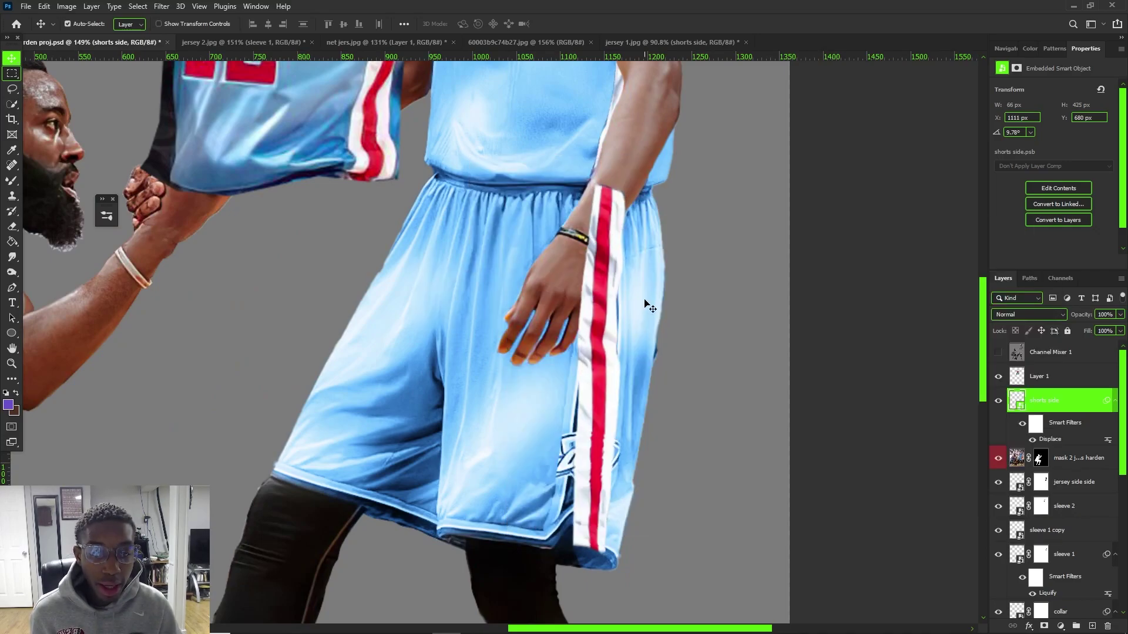
scroll(599, 282, "down", 1)
scroll(633, 270, "up", 1)
scroll(558, 438, "up", 1)
key("ctrl+z")
key("ctrl+shift+z")
scroll(562, 428, "down", 1)
scroll(564, 411, "down", 3)
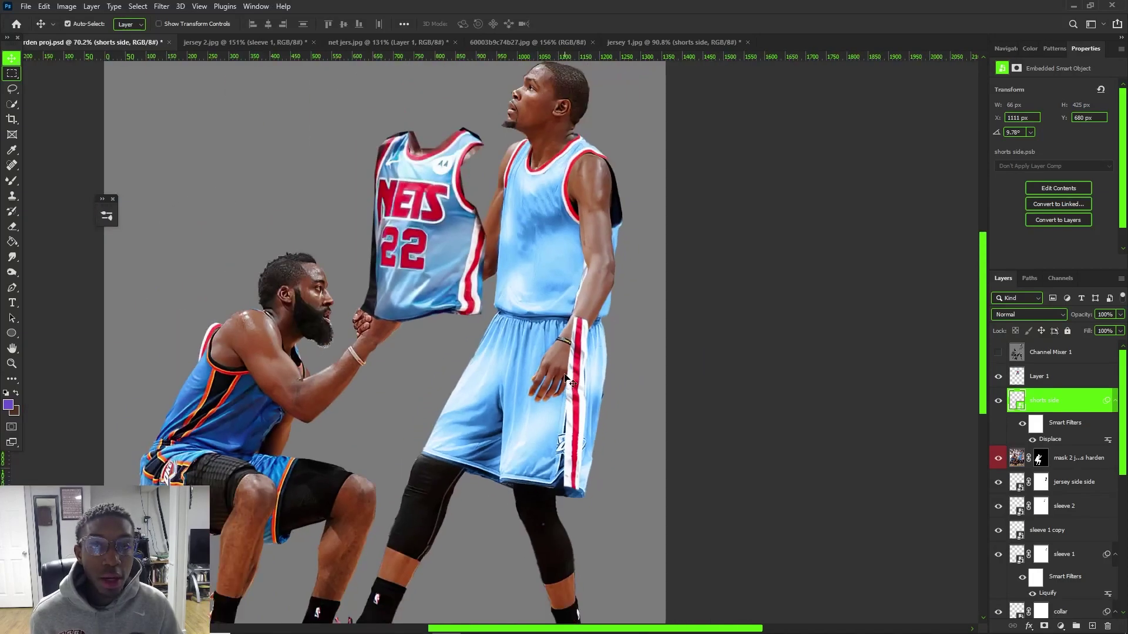
Add a layer mask to the shorts side stripe and lower the layer's opacity to 45%
scroll(574, 425, "up", 4)
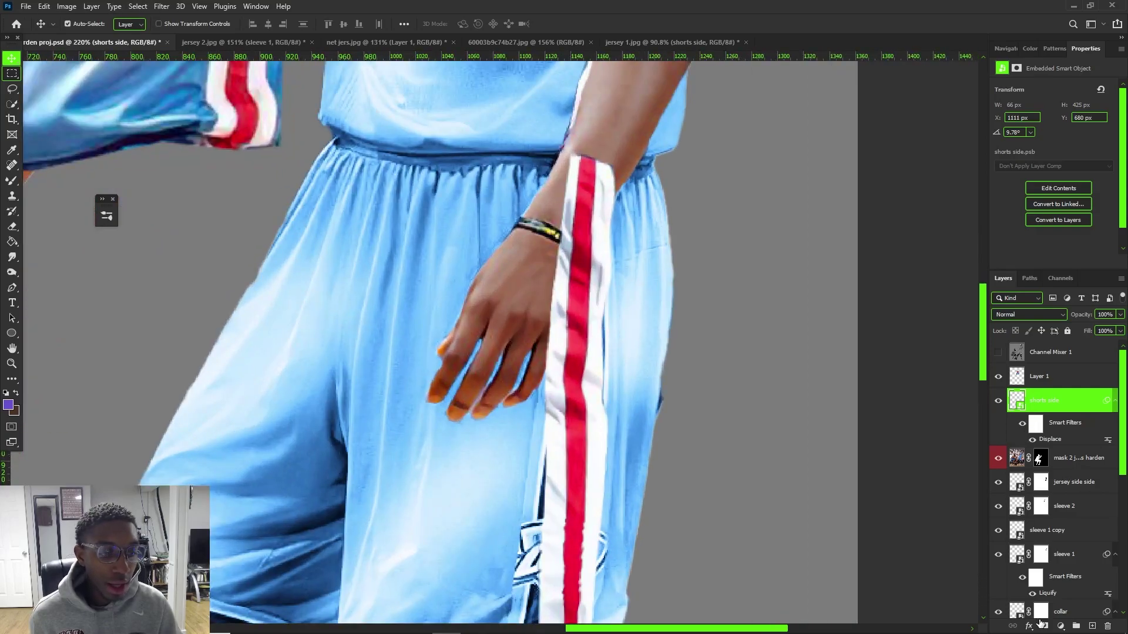
left_click(1043, 625)
left_click(1120, 314)
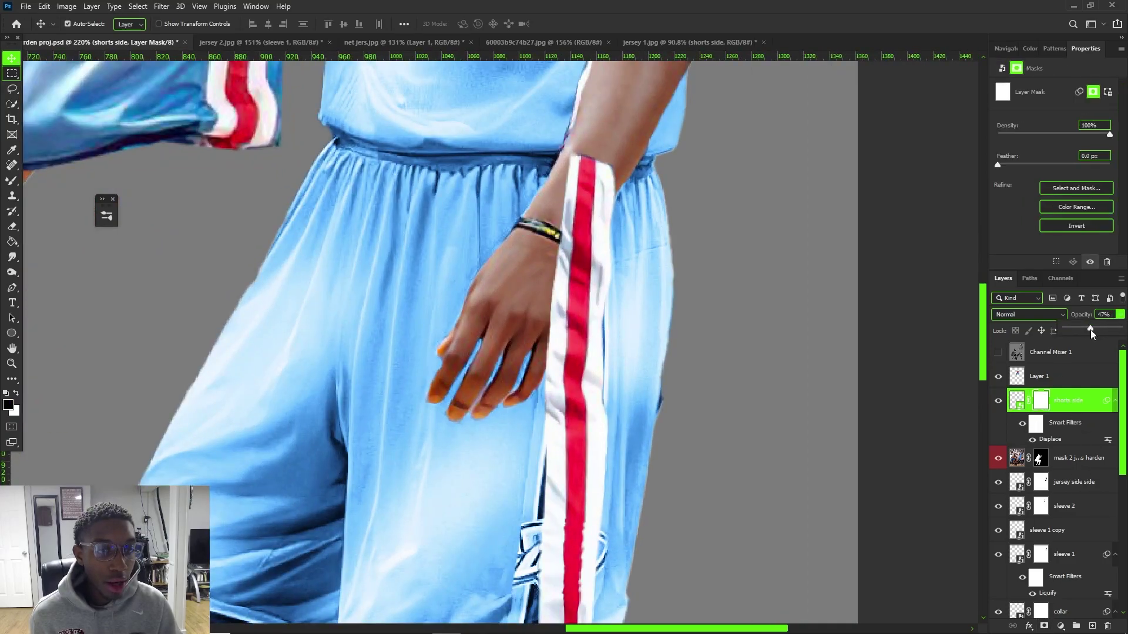
left_click_drag(1090, 329, 1088, 330)
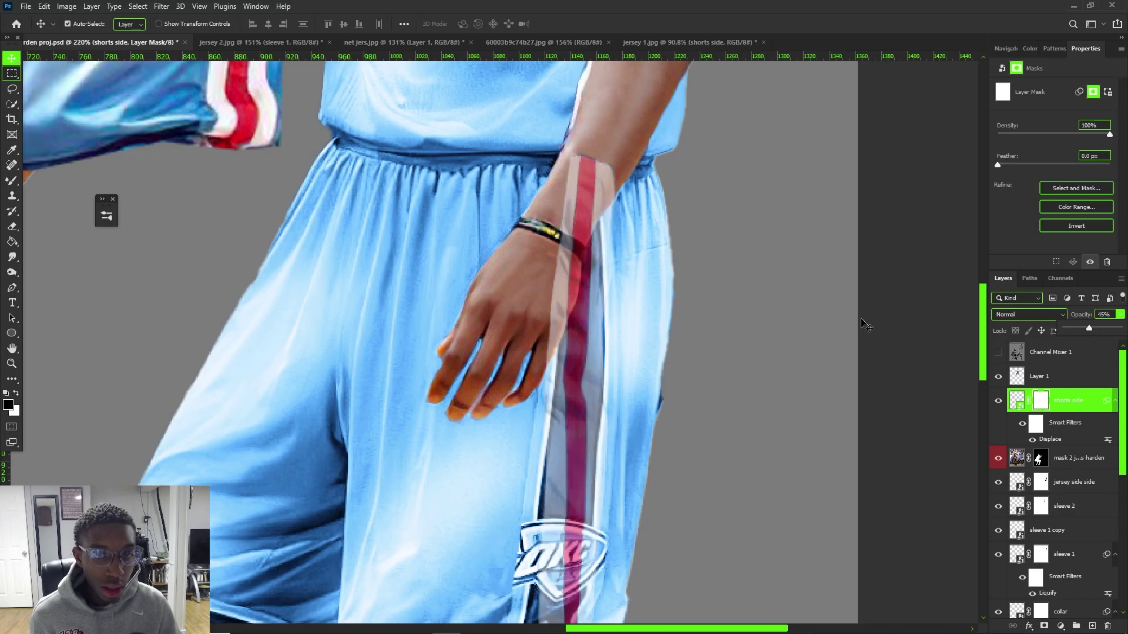
Switch to the regular Brush and paint black on the shorts side mask to hide the stripe over the standing player's hand
scroll(609, 280, "up", 5)
key("b")
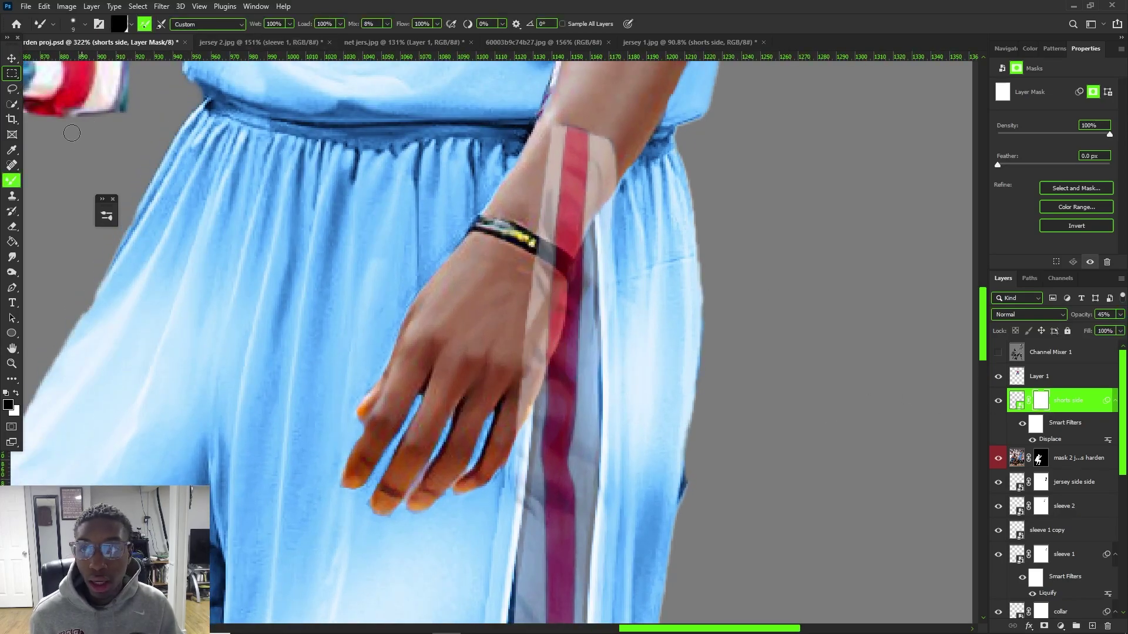
left_click(15, 182, "alt")
mouse_move(527, 340)
left_mouse_down()
mouse_move(539, 255)
mouse_move(577, 210)
mouse_move(538, 265)
mouse_move(601, 173)
mouse_move(564, 222)
mouse_move(608, 184)
mouse_move(547, 249)
mouse_move(536, 212)
mouse_move(585, 125)
mouse_move(597, 127)
mouse_move(619, 170)
mouse_move(620, 139)
mouse_move(574, 125)
mouse_move(540, 193)
mouse_move(527, 254)
mouse_move(535, 297)
mouse_move(542, 269)
mouse_move(547, 294)
mouse_move(560, 258)
mouse_move(520, 402)
left_mouse_up()
right_click(525, 326, "alt")
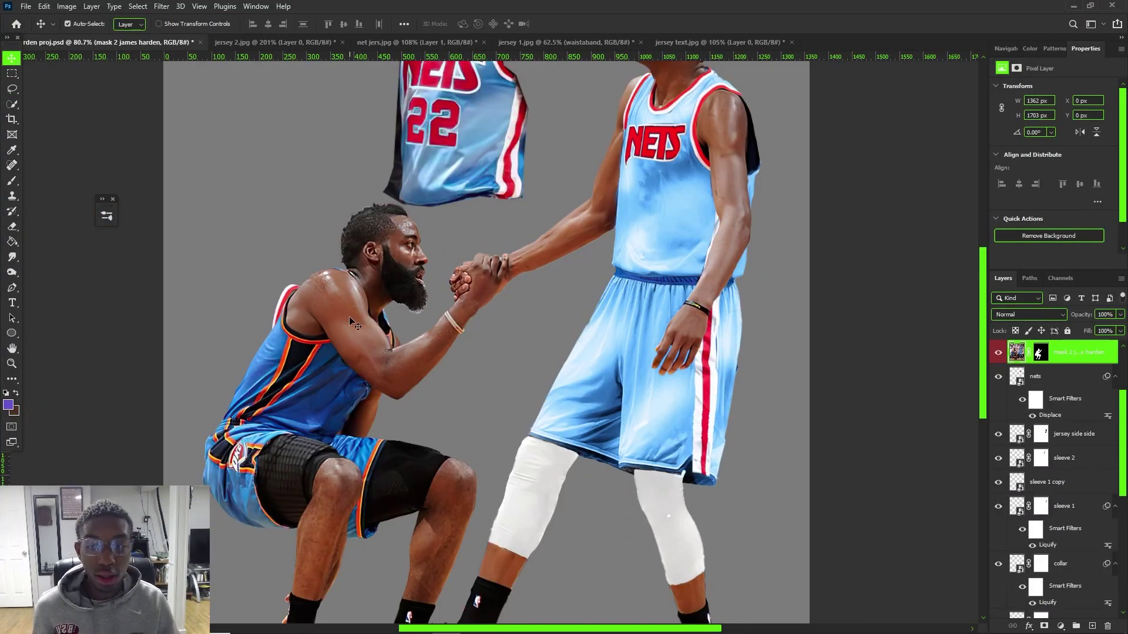
Examine the seated player's original jersey alongside the standing player's recoloured shorts, waistband and side stripe
scroll(352, 323, "down", 3)
scroll(324, 304, "down", 2, "alt")
scroll(324, 305, "up", 1)
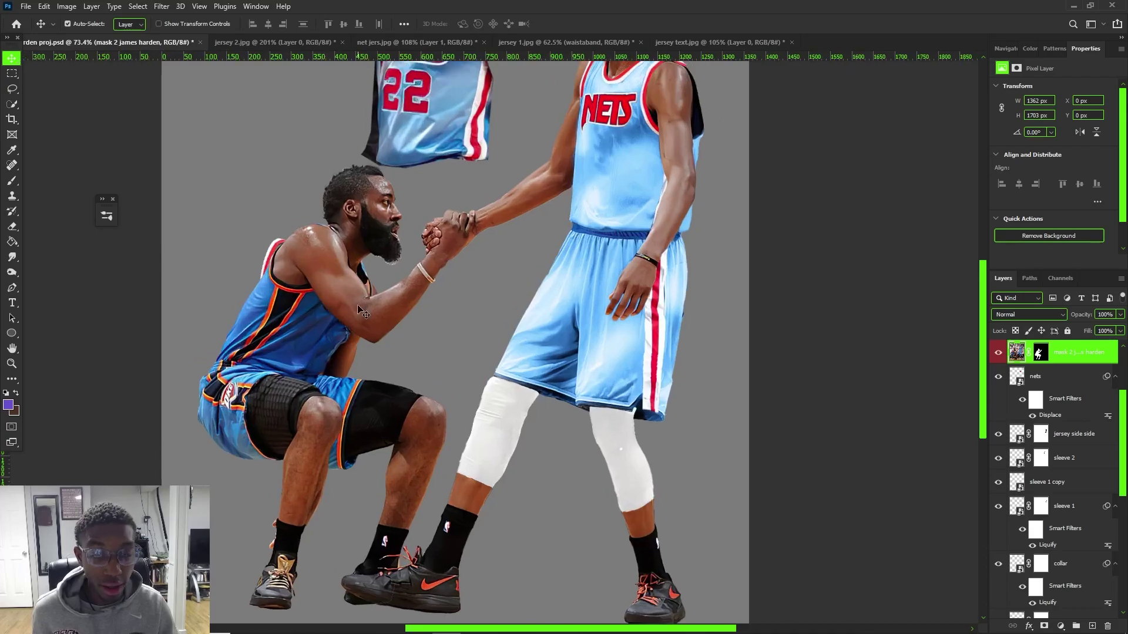
scroll(404, 274, "up", 3)
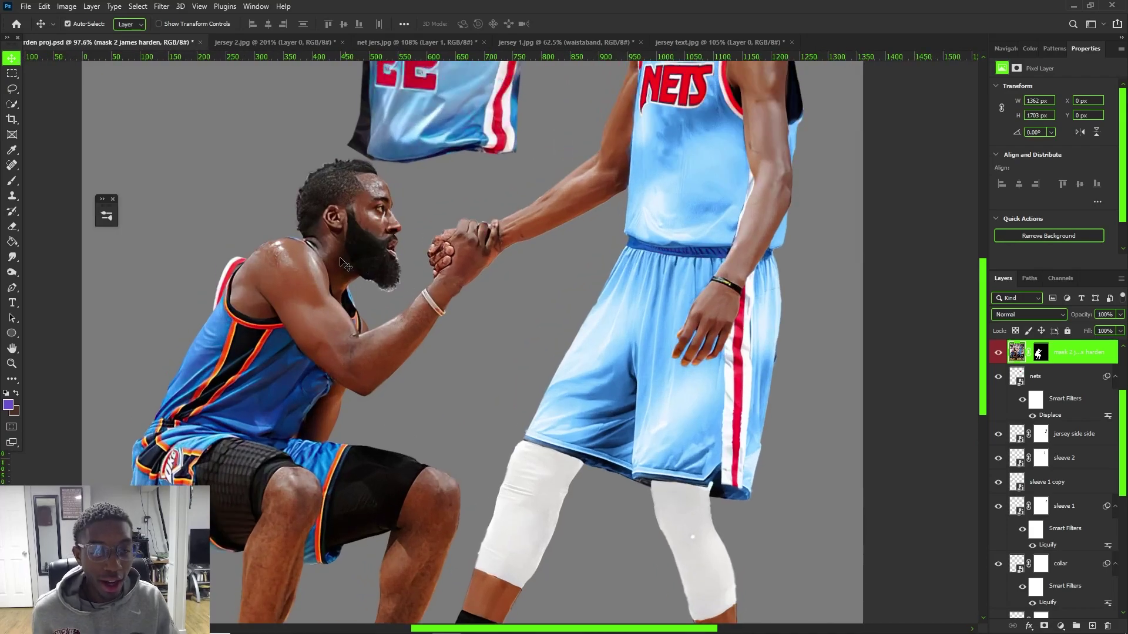
scroll(280, 371, "down", 1, "alt")
scroll(567, 269, "up", 3)
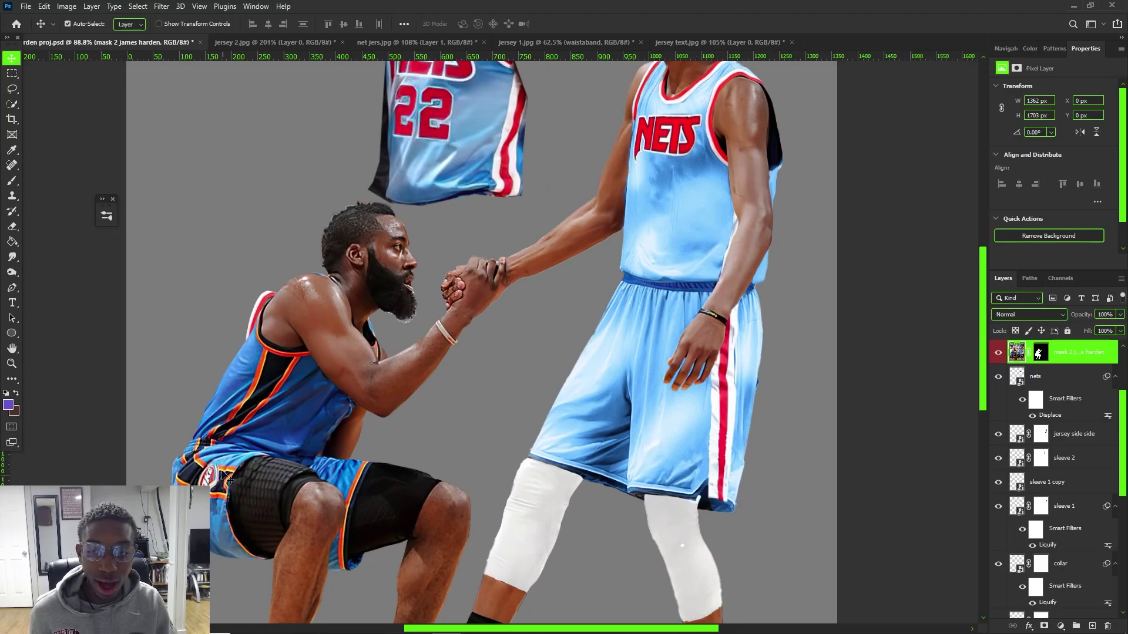
scroll(234, 484, "up", 6, "alt")
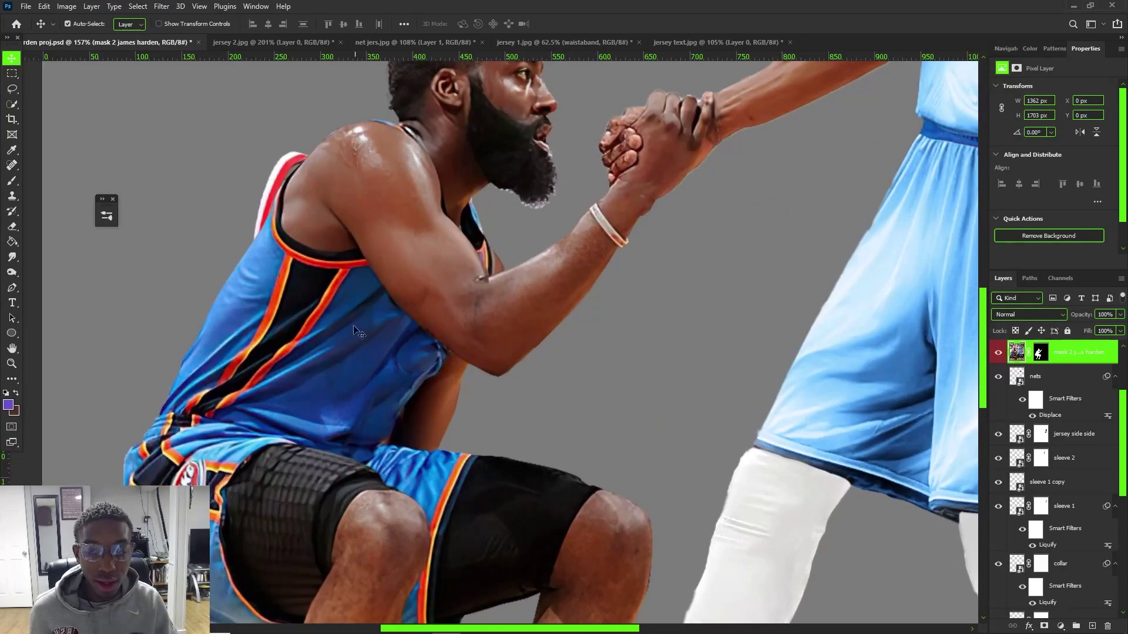
scroll(376, 414, "down", 6, "alt")
scroll(657, 371, "up", 2)
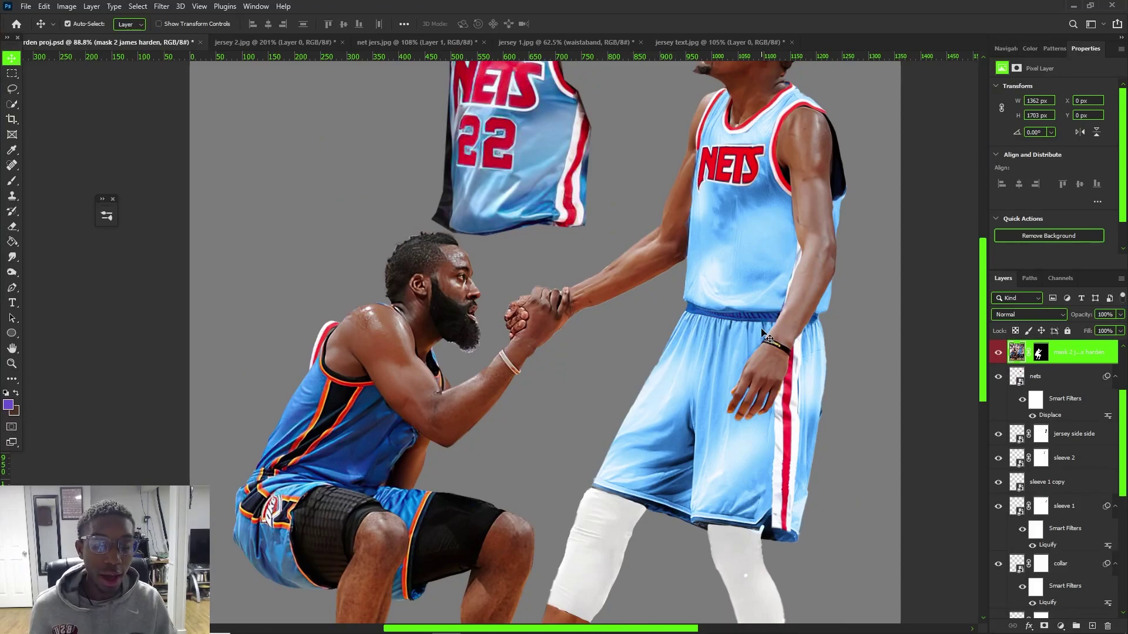
scroll(762, 338, "up", 4, "alt")
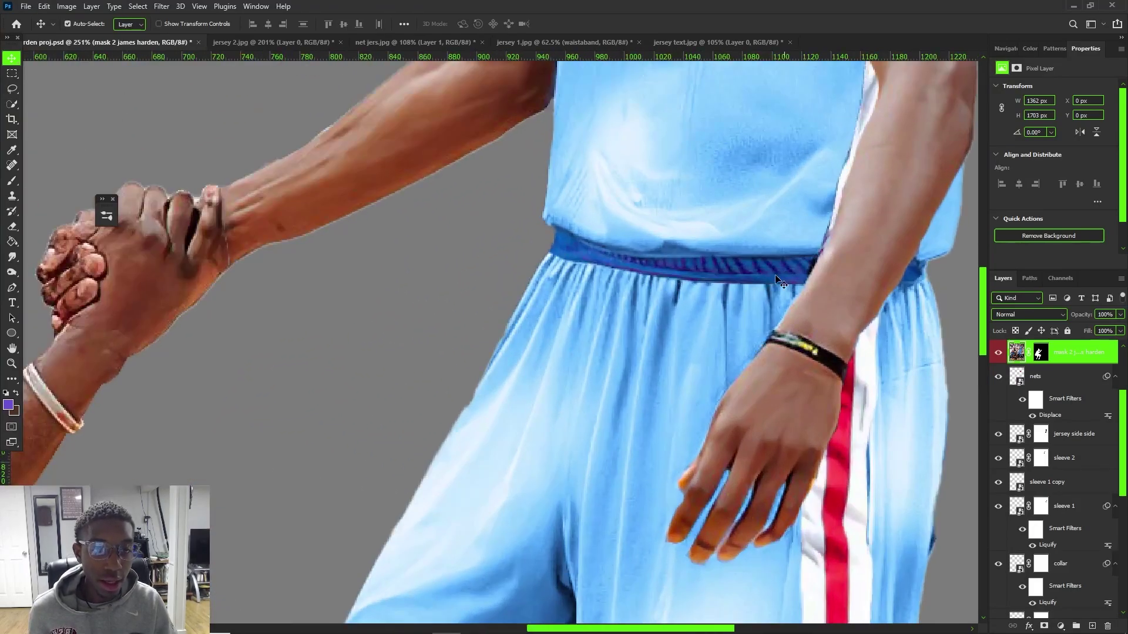
scroll(664, 316, "down", 2, "alt")
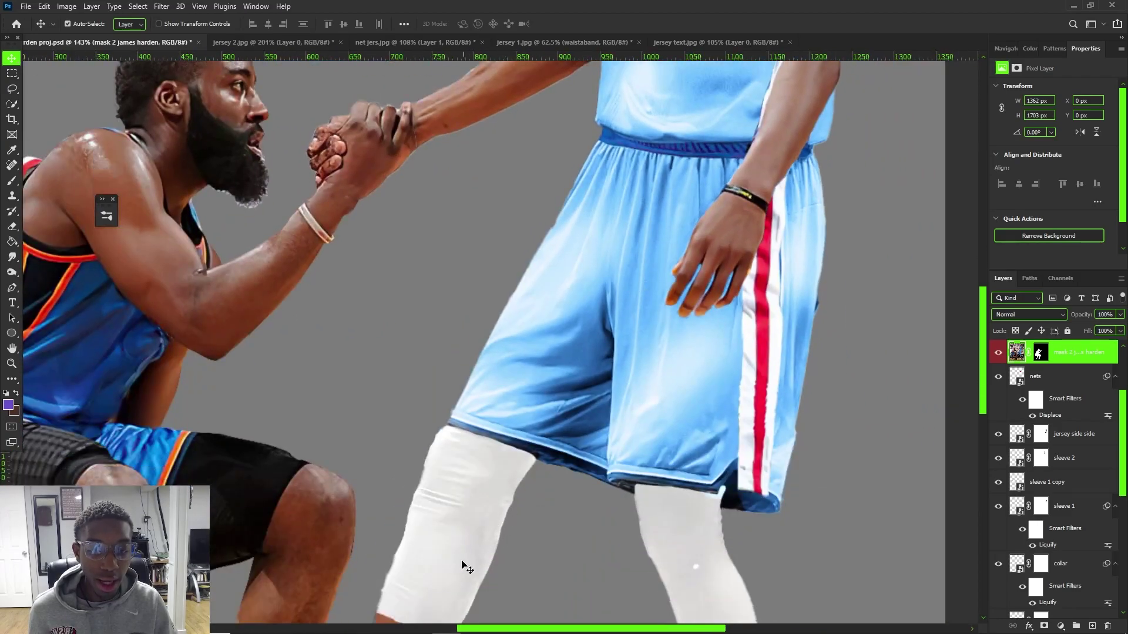
Inspect the fill and adjustment layers behind the standing player's white leg sleeves, and compare both players' uniforms
left_click(478, 521)
scroll(822, 529, "down", 1)
scroll(1074, 543, "down", 2)
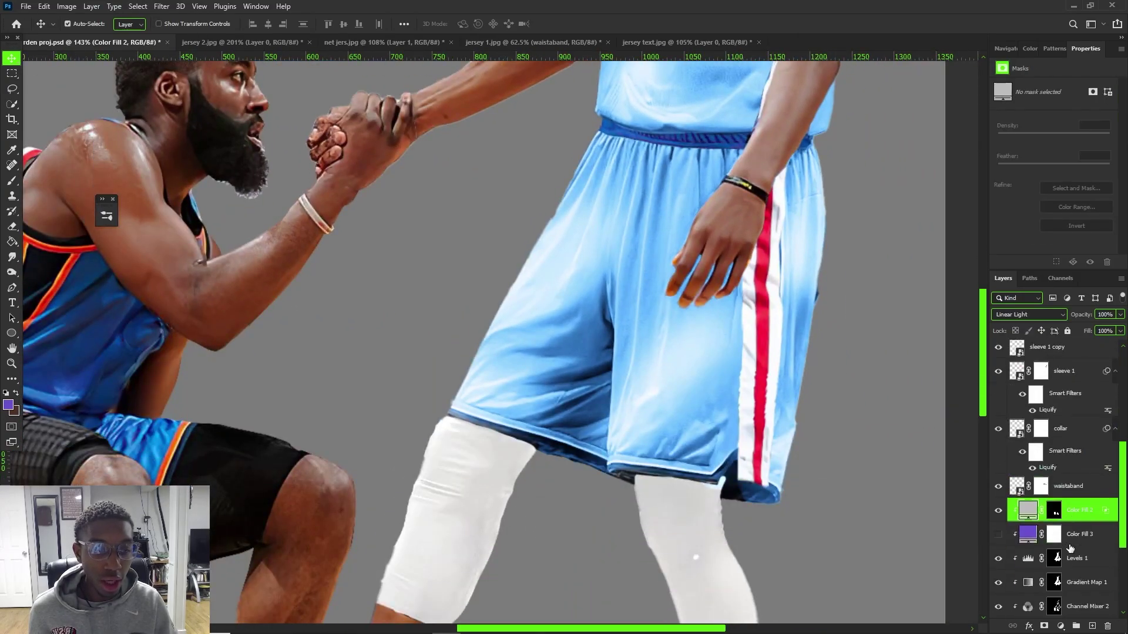
scroll(467, 519, "down", 2)
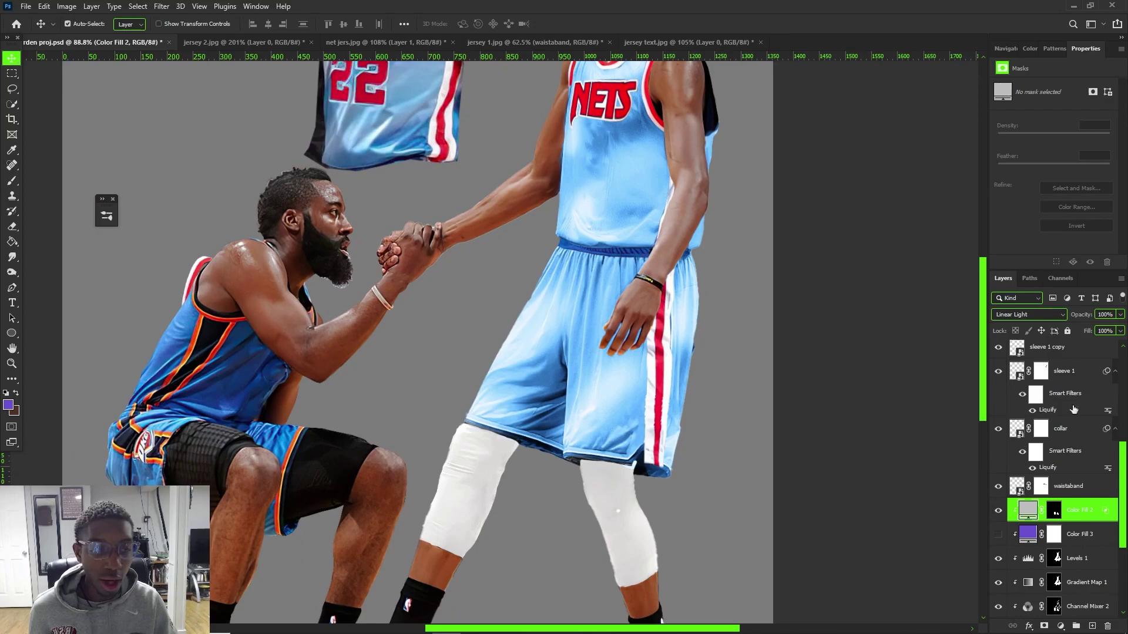
scroll(489, 478, "up", 1)
scroll(446, 453, "up", 1)
scroll(438, 385, "up", 1)
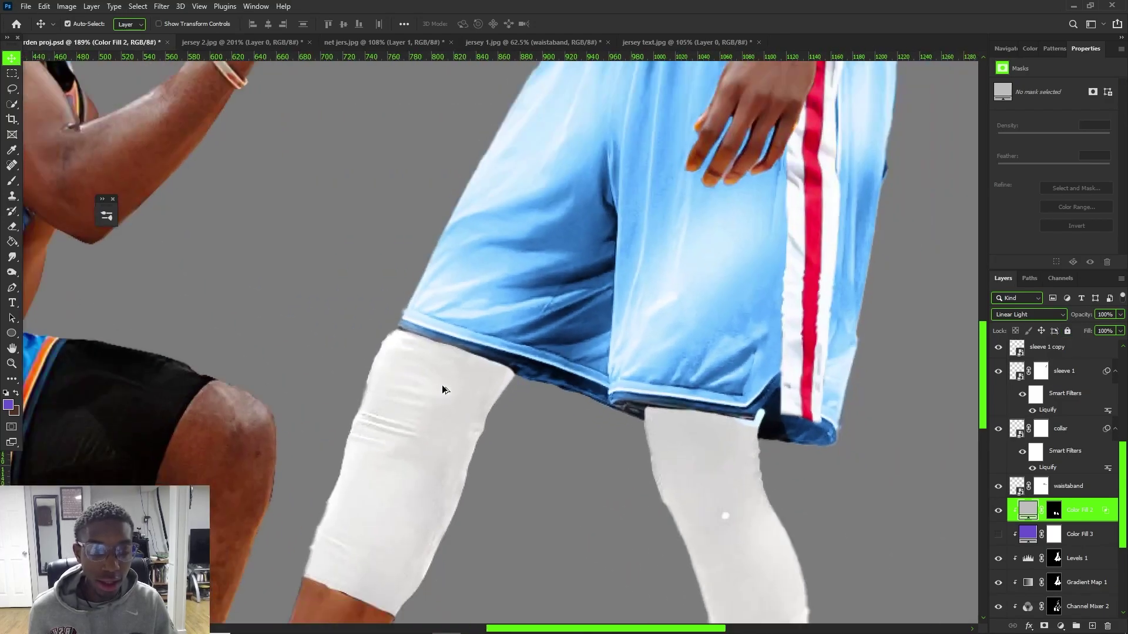
scroll(263, 373, "down", 2)
scroll(269, 331, "down", 1)
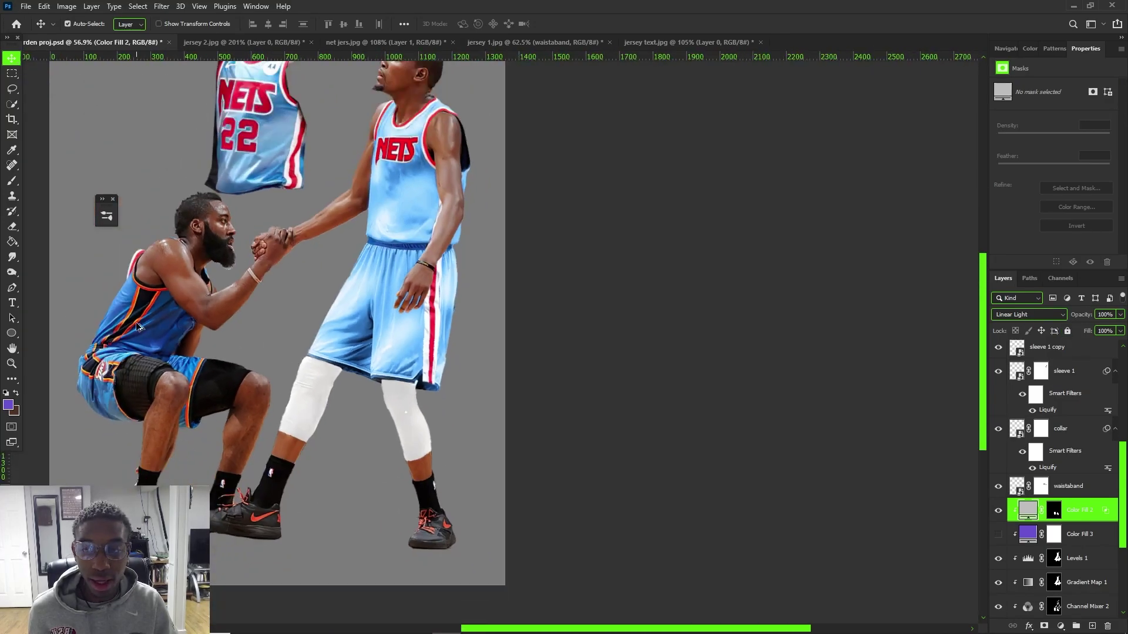
scroll(266, 303, "down", 1)
scroll(422, 291, "up", 2)
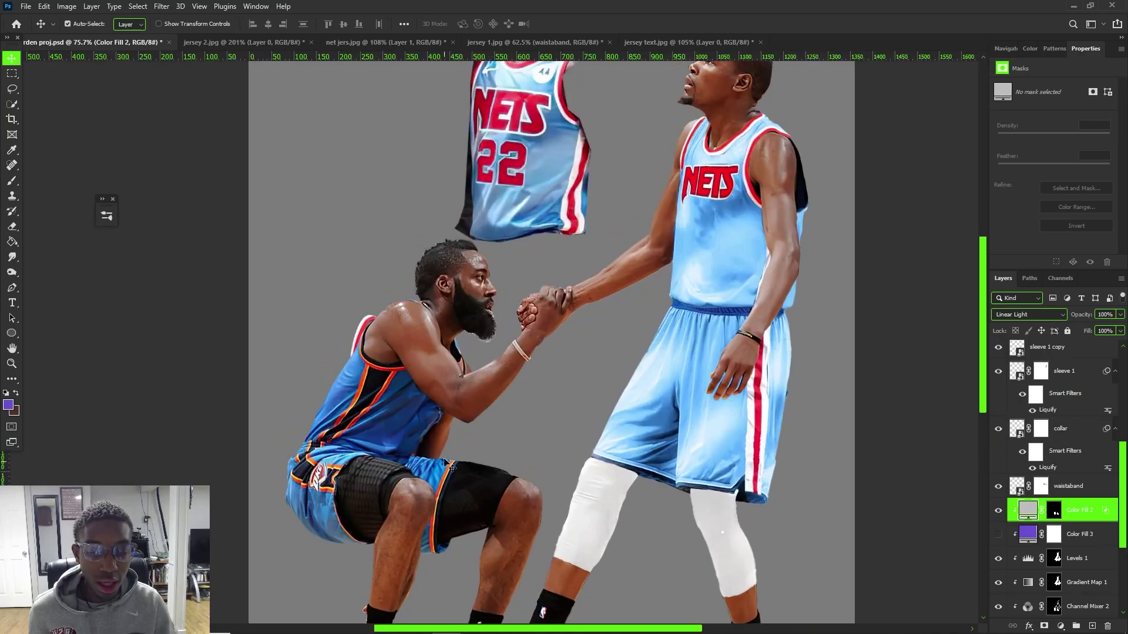
scroll(587, 337, "up", 1)
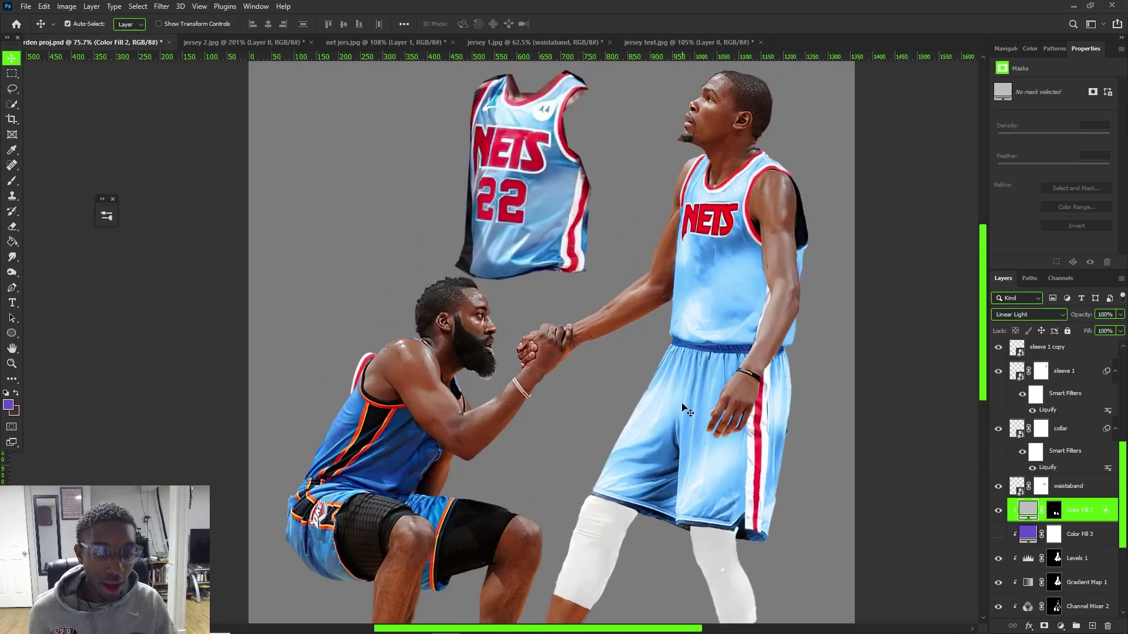
scroll(646, 499, "down", 2)
scroll(578, 472, "up", 2)
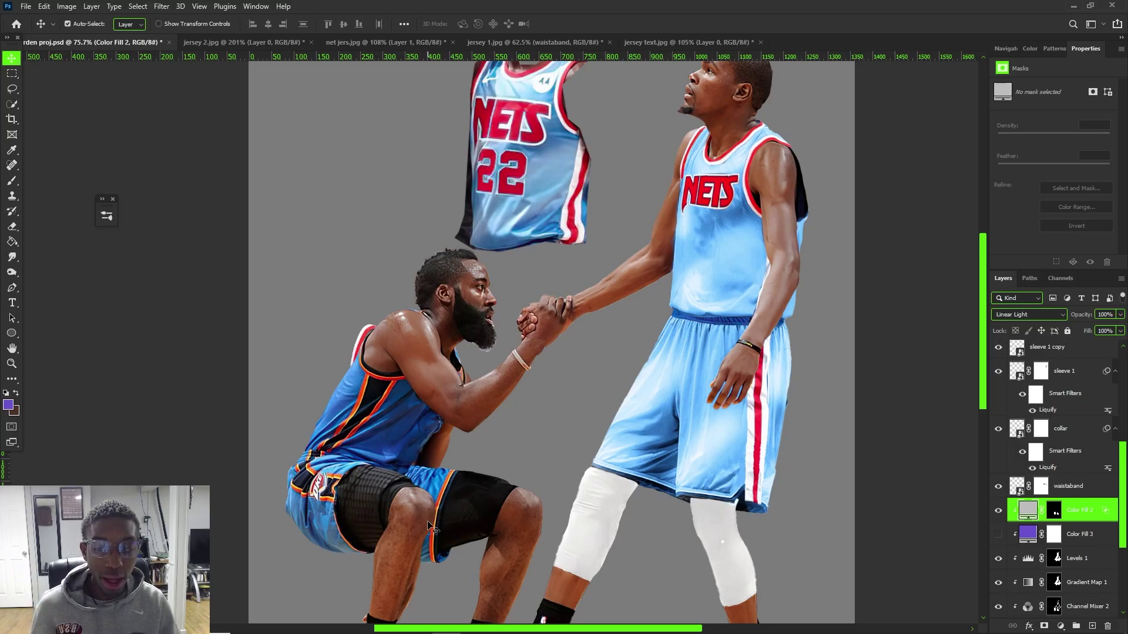
Examine the side stripes, waist area and shorts logo on the seated player's blue uniform up close
scroll(300, 507, "up", 4)
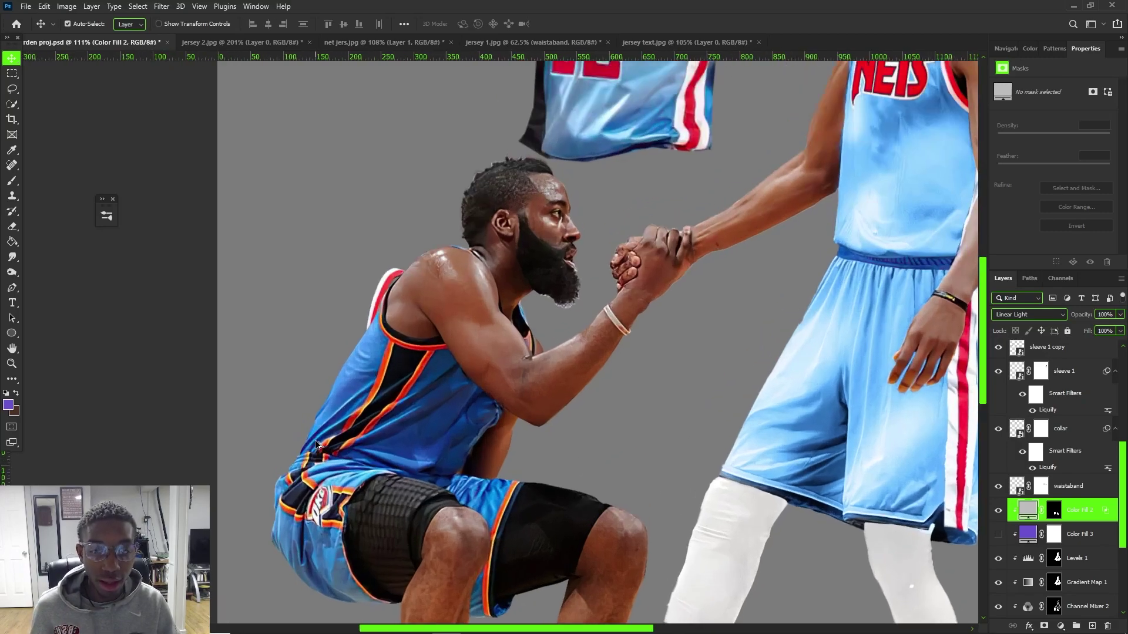
scroll(359, 382, "up", 2)
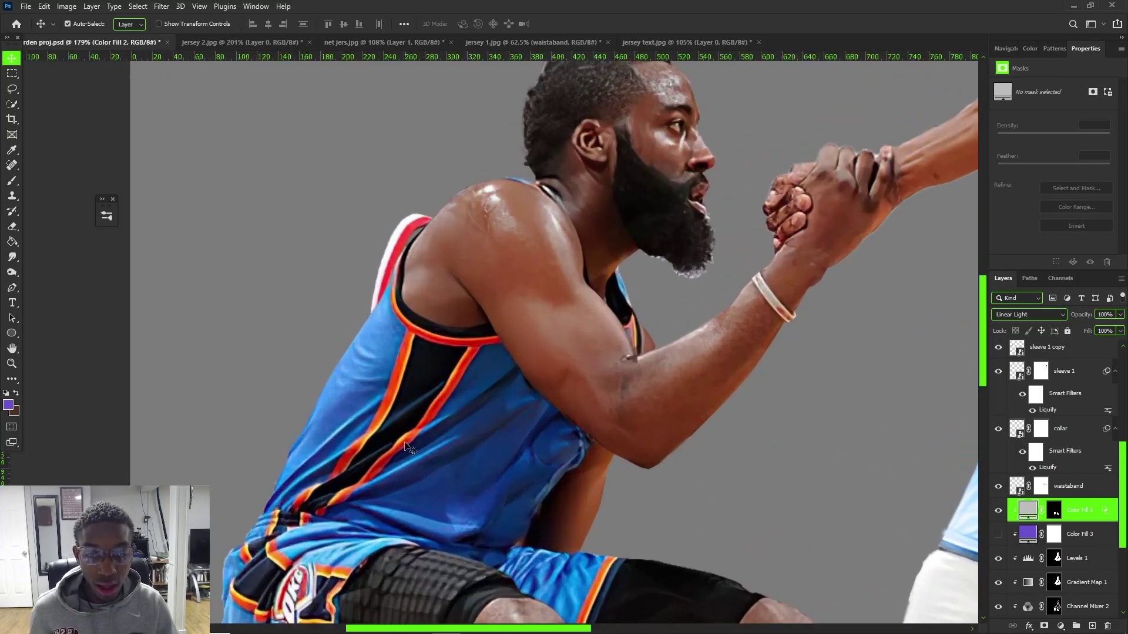
scroll(251, 508, "up", 3)
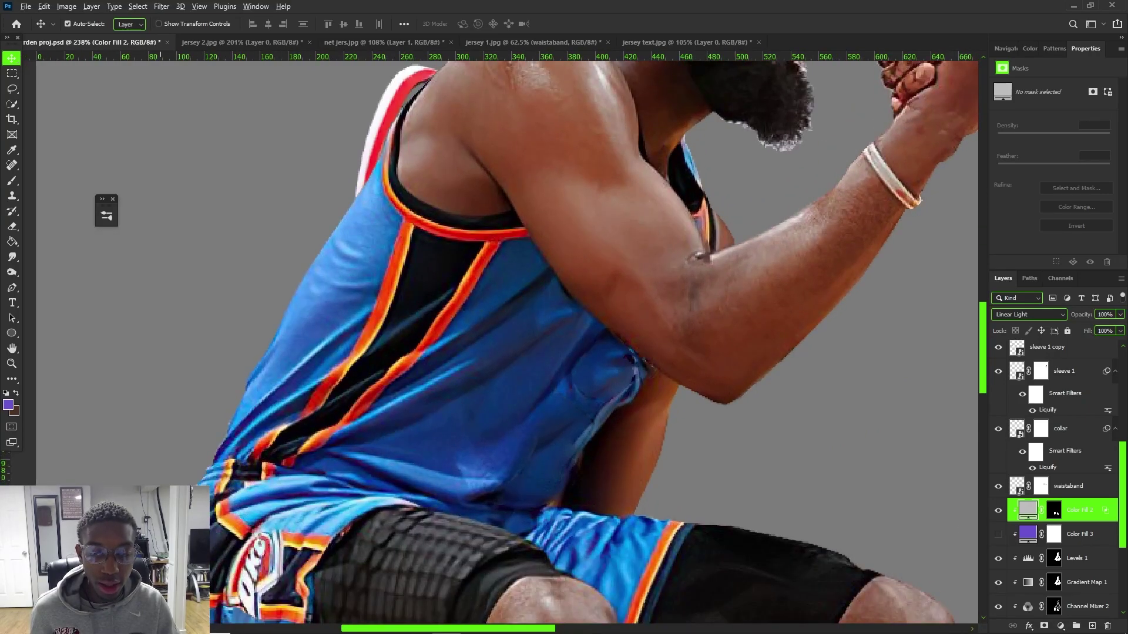
scroll(217, 509, "up", 2)
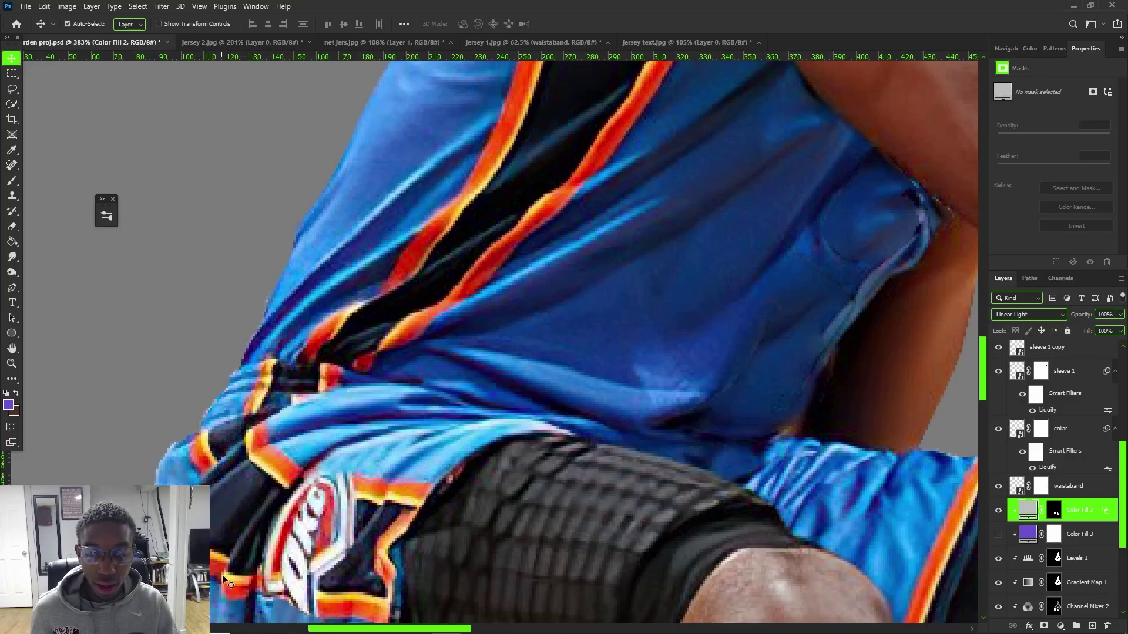
scroll(322, 500, "down", 2)
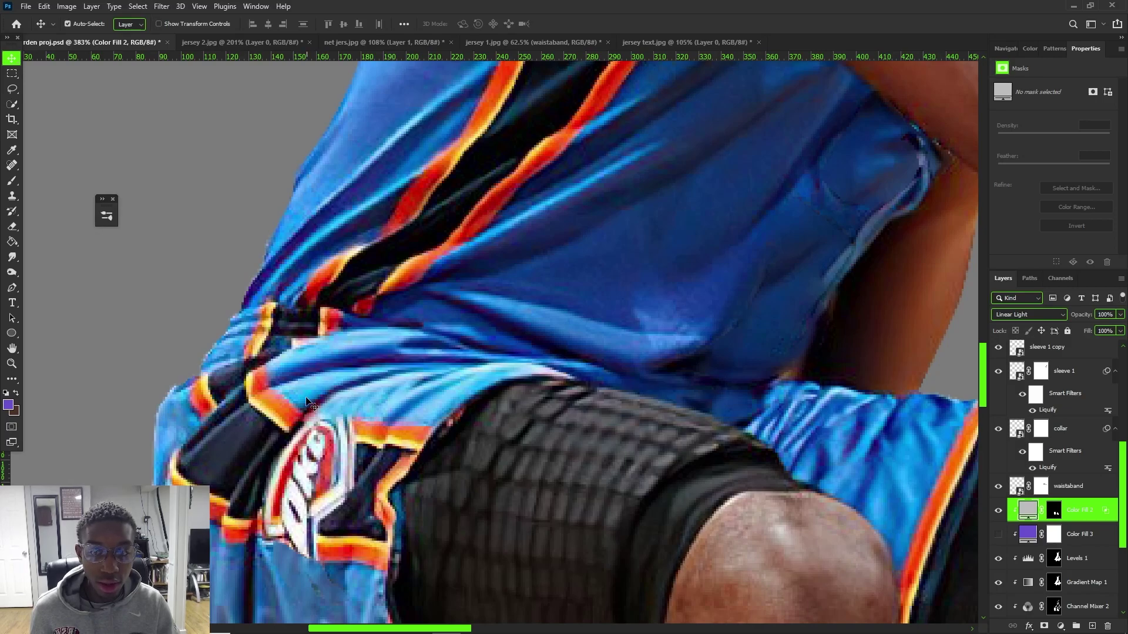
scroll(350, 403, "down", 2)
scroll(356, 334, "up", 2)
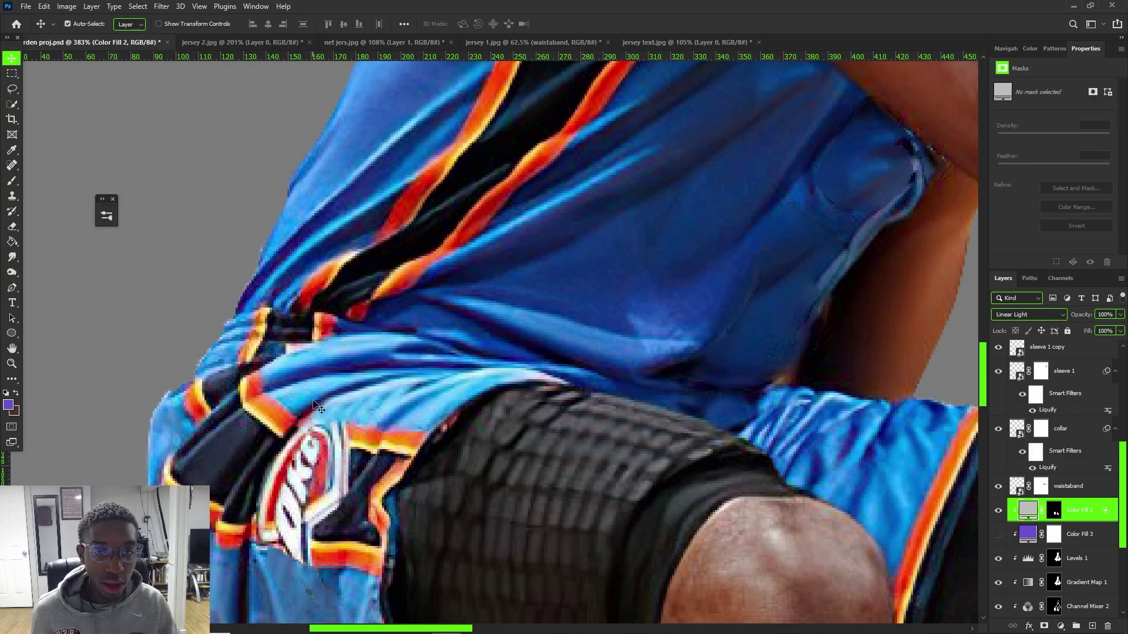
scroll(317, 408, "down", 2)
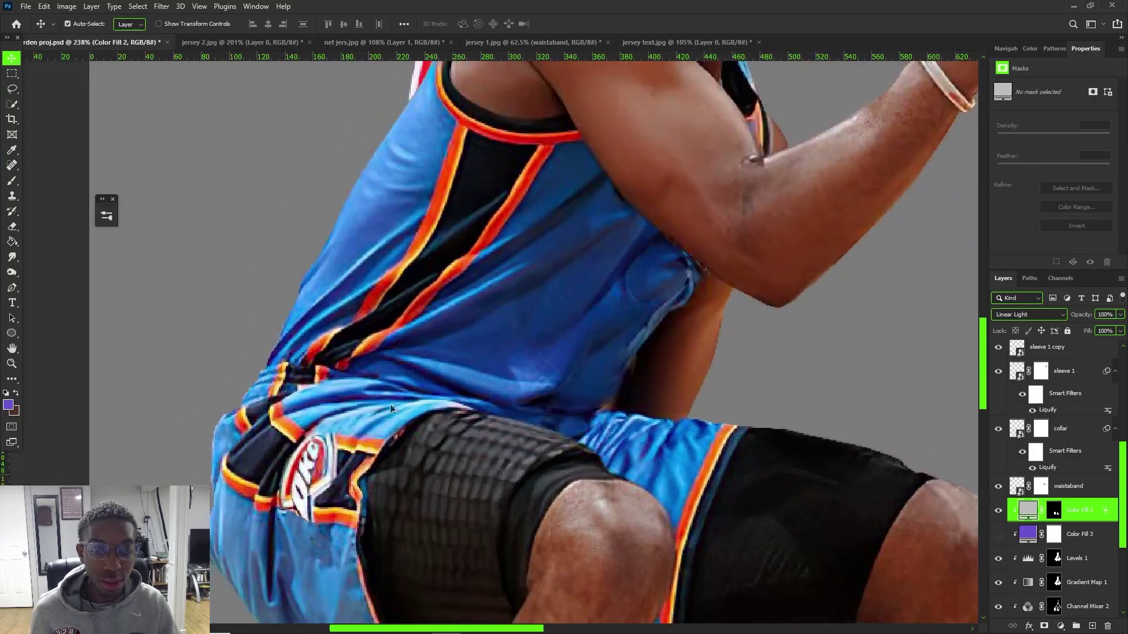
scroll(381, 413, "up", 2)
scroll(482, 349, "down", 3)
scroll(533, 345, "up", 4)
Rotate the jersey side side stripe to about 42.5° and position it along the seated player's jersey side panel
left_click(504, 353)
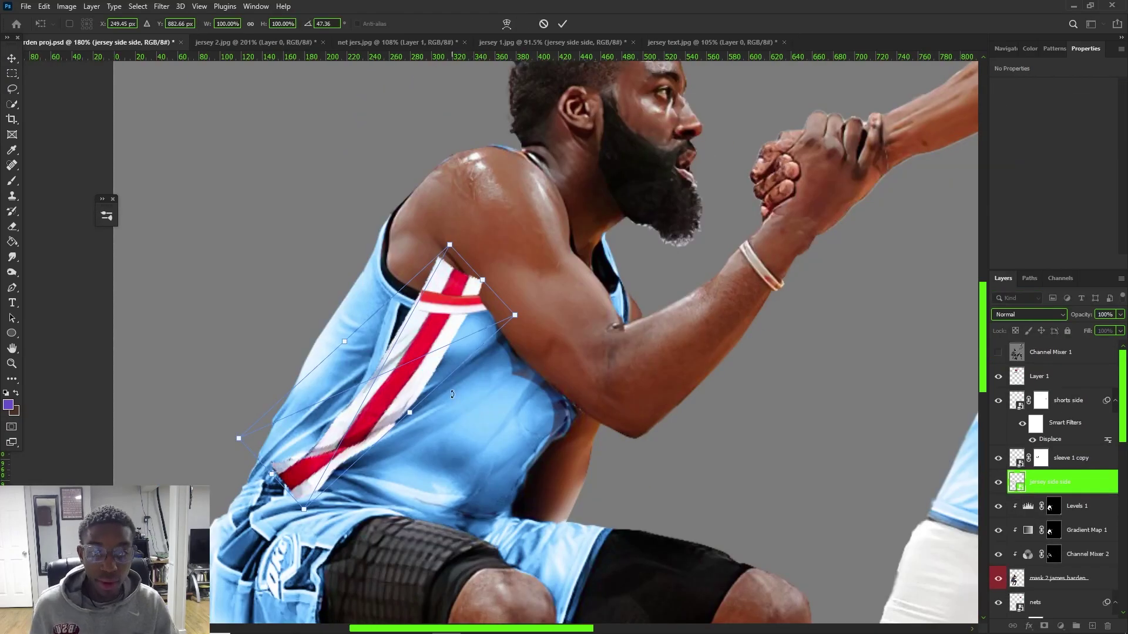
scroll(503, 319, "up", 2)
left_click_drag(459, 364, 487, 350)
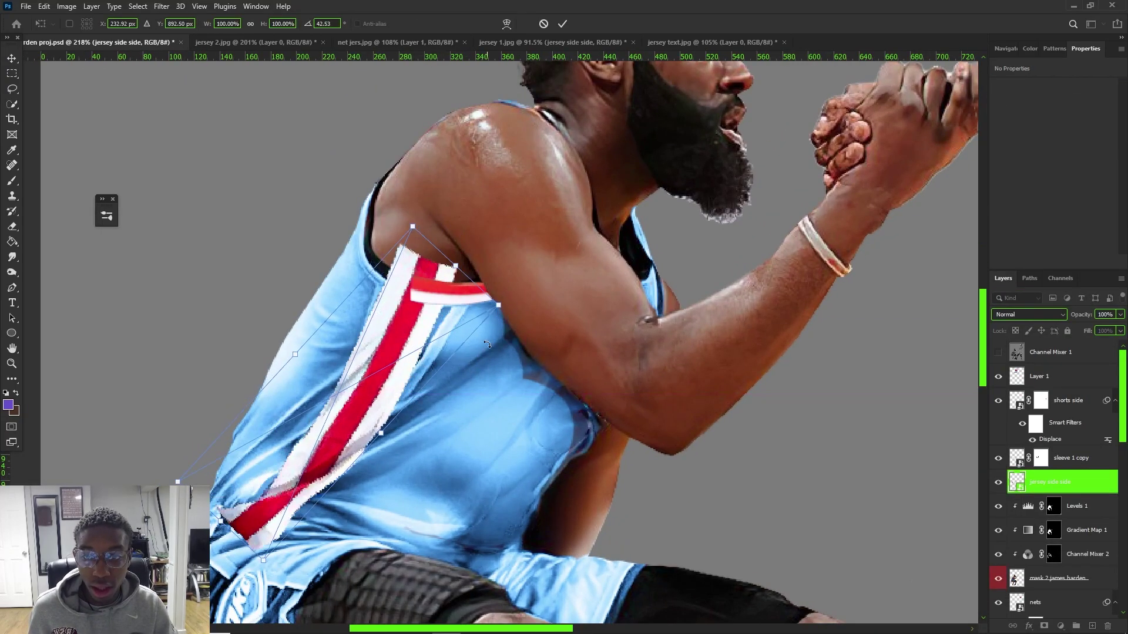
left_click_drag(476, 308, 485, 334)
left_click_drag(406, 446, 395, 437)
left_click_drag(422, 356, 472, 348)
left_click_drag(388, 417, 363, 386)
Switch the stripe's transform to Warp, try pulling in its upper end near the armhole, and undo both attempts
right_click(402, 333)
left_click(428, 466)
left_click_drag(457, 273, 418, 312)
key("ctrl+z")
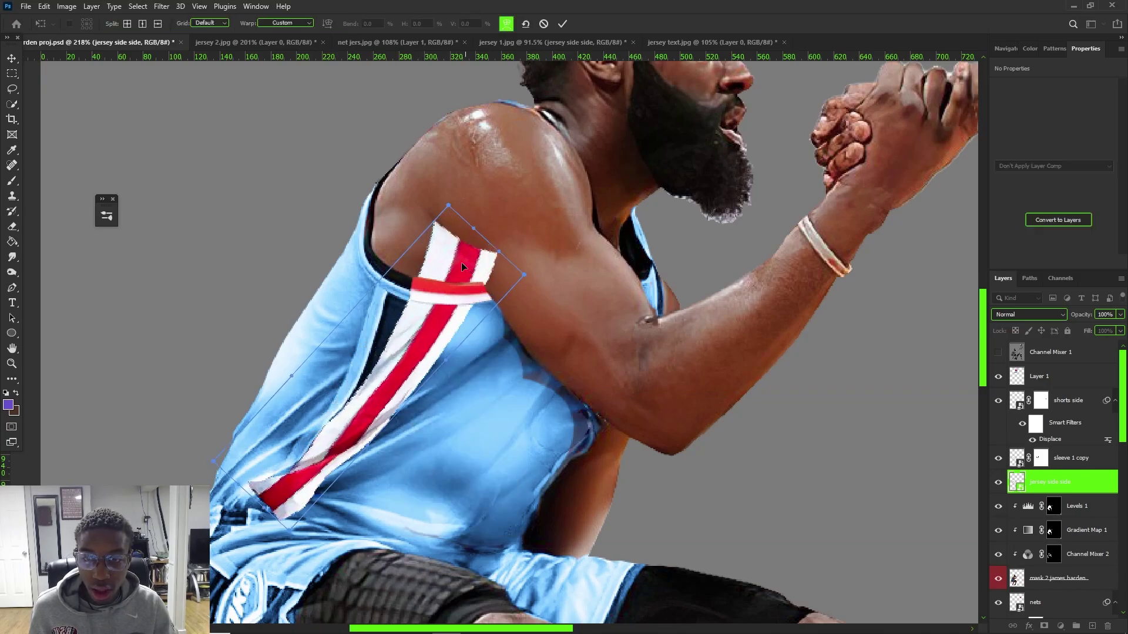
left_click_drag(448, 226, 407, 266)
key("ctrl+z")
right_click(409, 321)
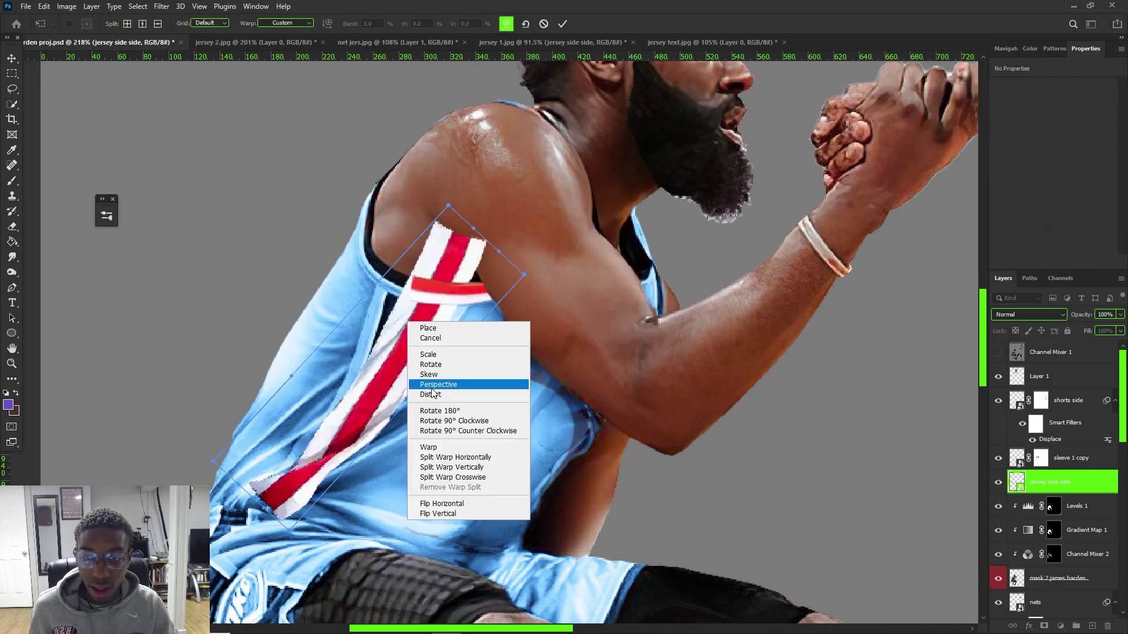
left_click(412, 283)
Warp the stripe's corners and lower body so it runs from beneath the armhole trim to the seated player's waist
left_click_drag(448, 206, 399, 263)
left_click_drag(501, 284, 434, 302)
mouse_move(398, 268)
left_mouse_down()
mouse_move(408, 261)
mouse_move(432, 287)
mouse_move(413, 286)
mouse_move(404, 266)
left_mouse_up()
mouse_move(292, 522)
left_mouse_down()
mouse_move(314, 531)
mouse_move(304, 529)
left_mouse_up()
left_click_drag(228, 455, 217, 513)
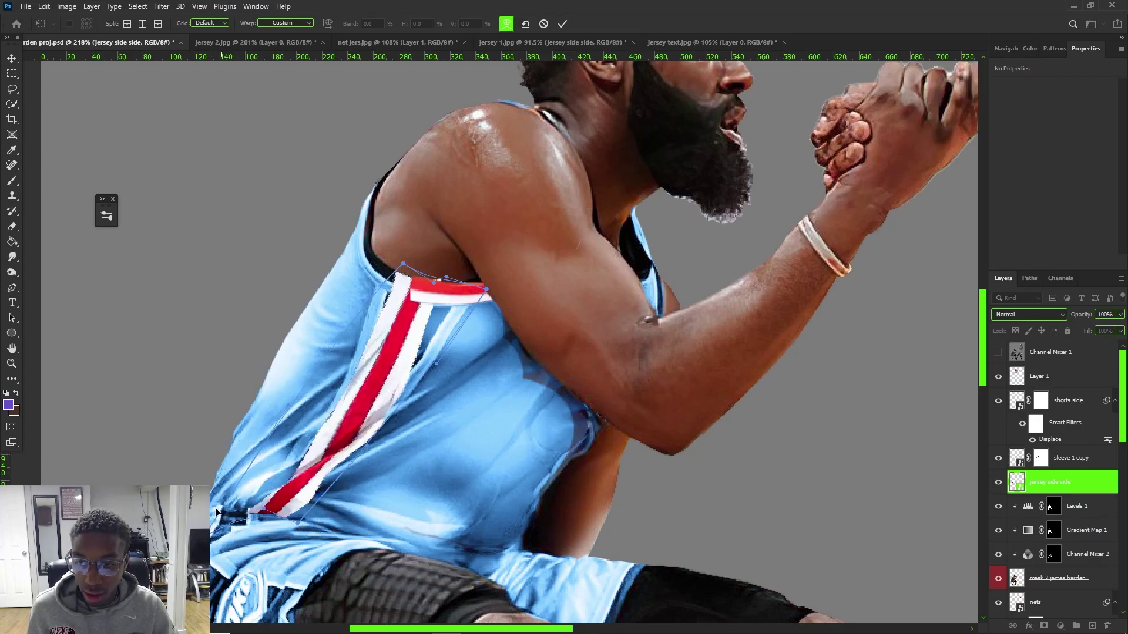
left_click_drag(311, 463, 303, 464)
Split the warp across the stripe's middle, pull its inner white edge inward and adjust the upper corner at the armhole
key("alt")
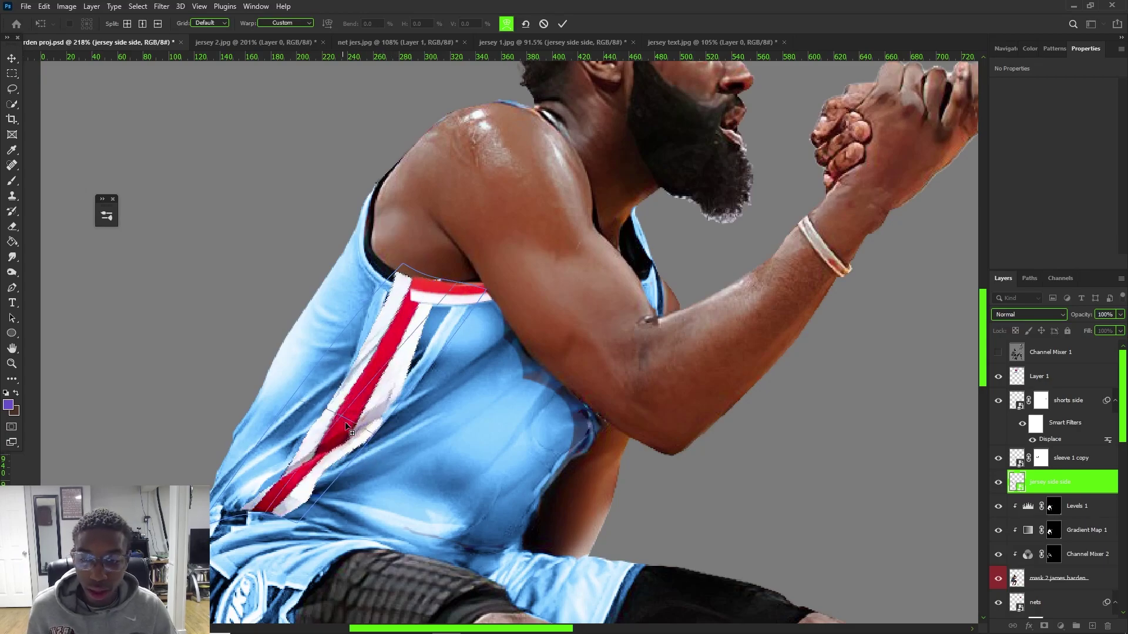
mouse_move(383, 422)
left_mouse_down()
mouse_move(348, 424)
mouse_move(368, 416)
left_mouse_up()
left_click_drag(402, 264, 410, 265)
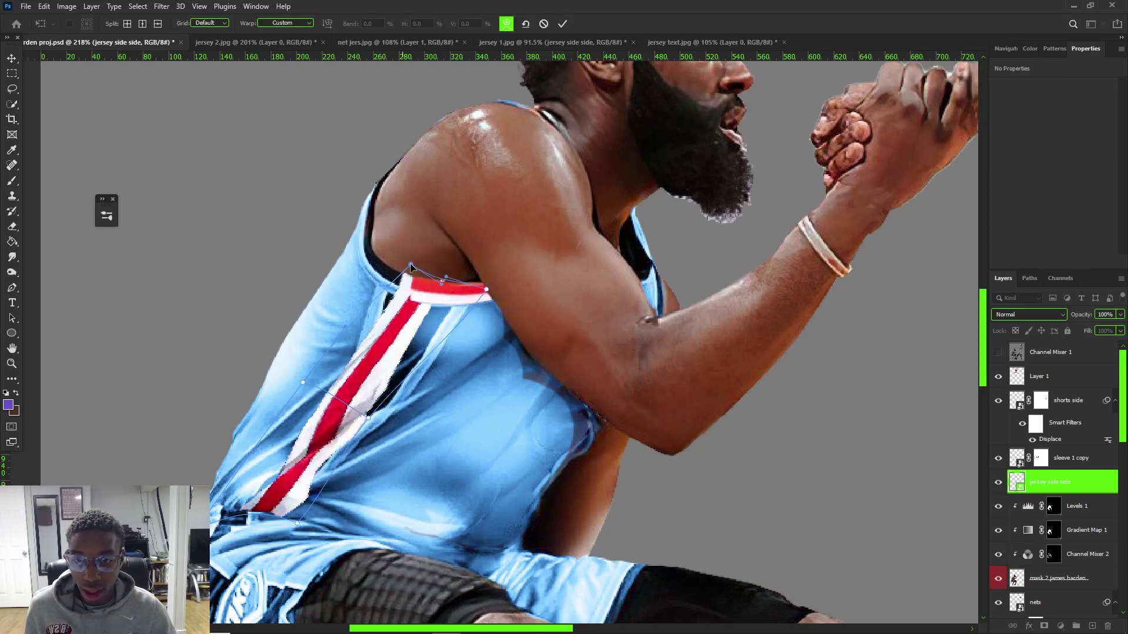
mouse_move(409, 310)
left_mouse_down()
mouse_move(421, 304)
mouse_move(408, 304)
left_mouse_up()
left_click_drag(366, 392, 363, 397)
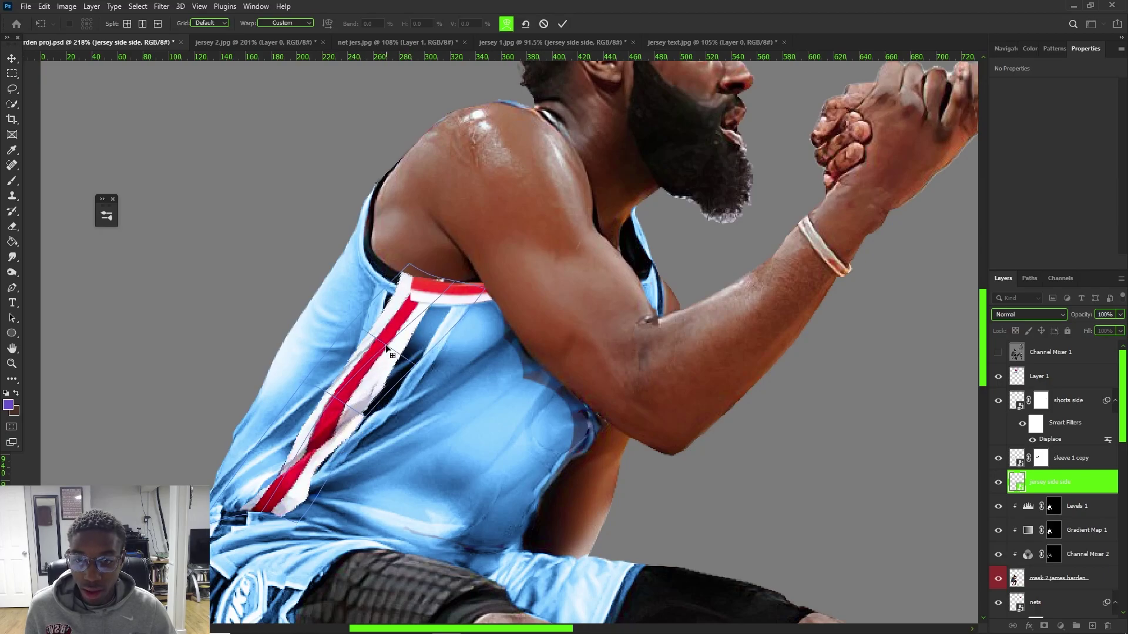
Undo the last warp change, fine-tune the stripe's upper end beneath the armhole trim, and commit the warp
key("ctrl+z")
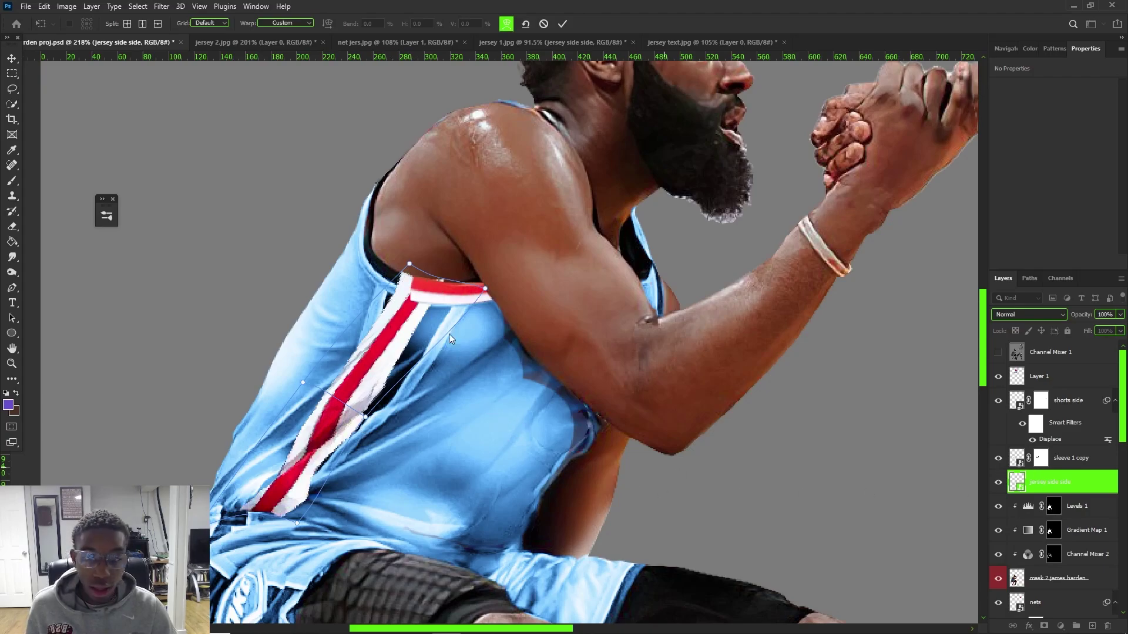
left_click_drag(410, 264, 412, 268)
left_click_drag(415, 310, 413, 310)
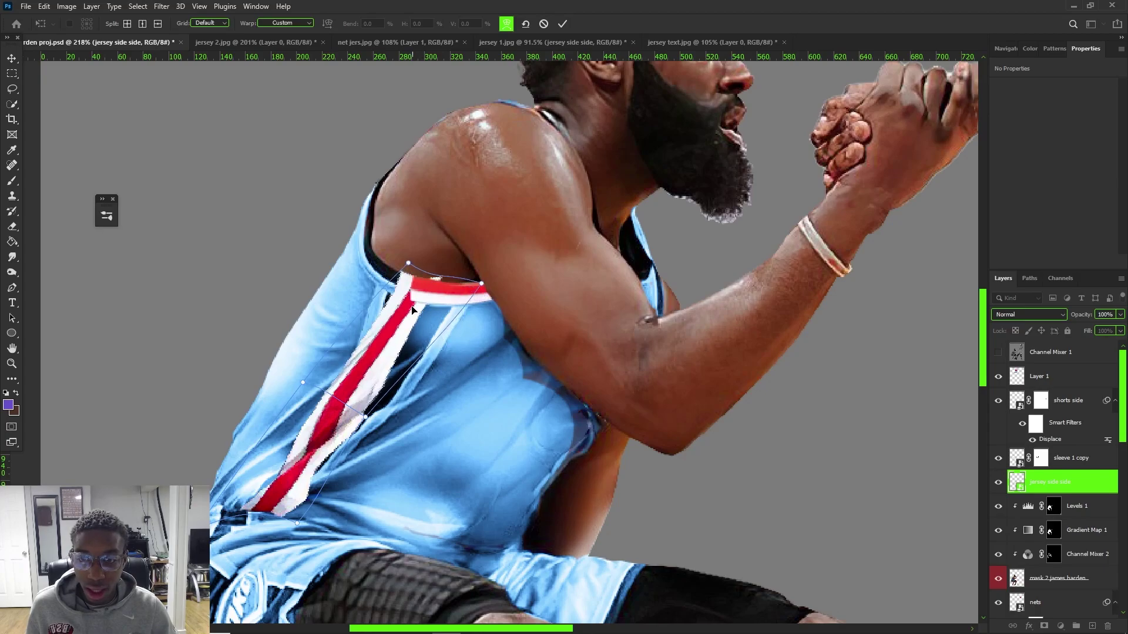
left_click(1062, 477)
scroll(308, 317, "down", 7)
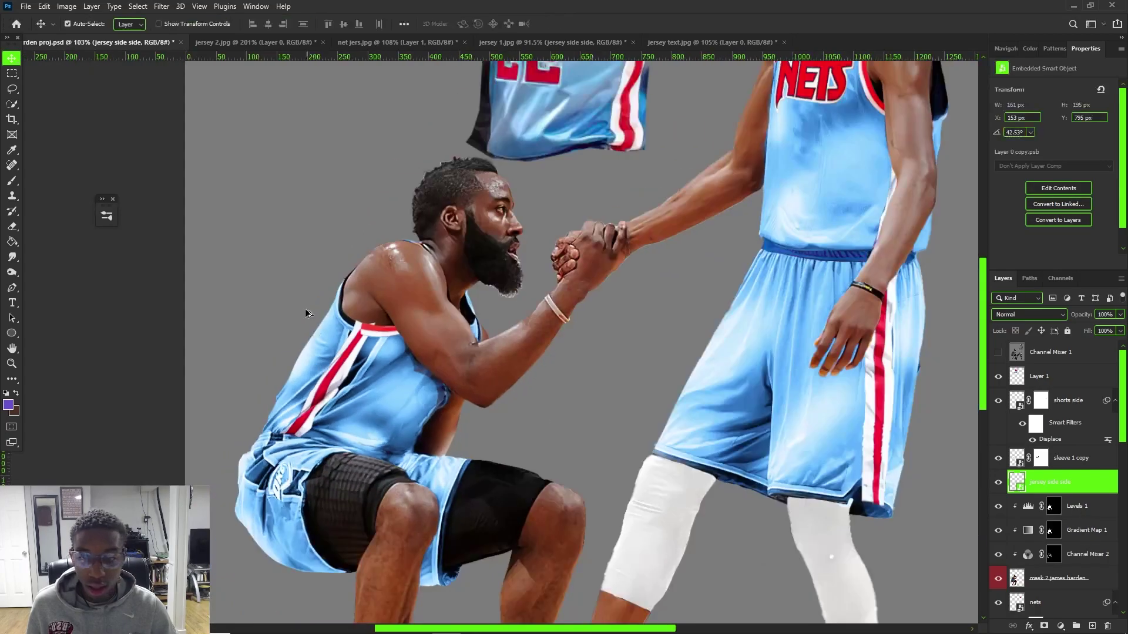
scroll(261, 333, "up", 4)
scroll(311, 410, "up", 3)
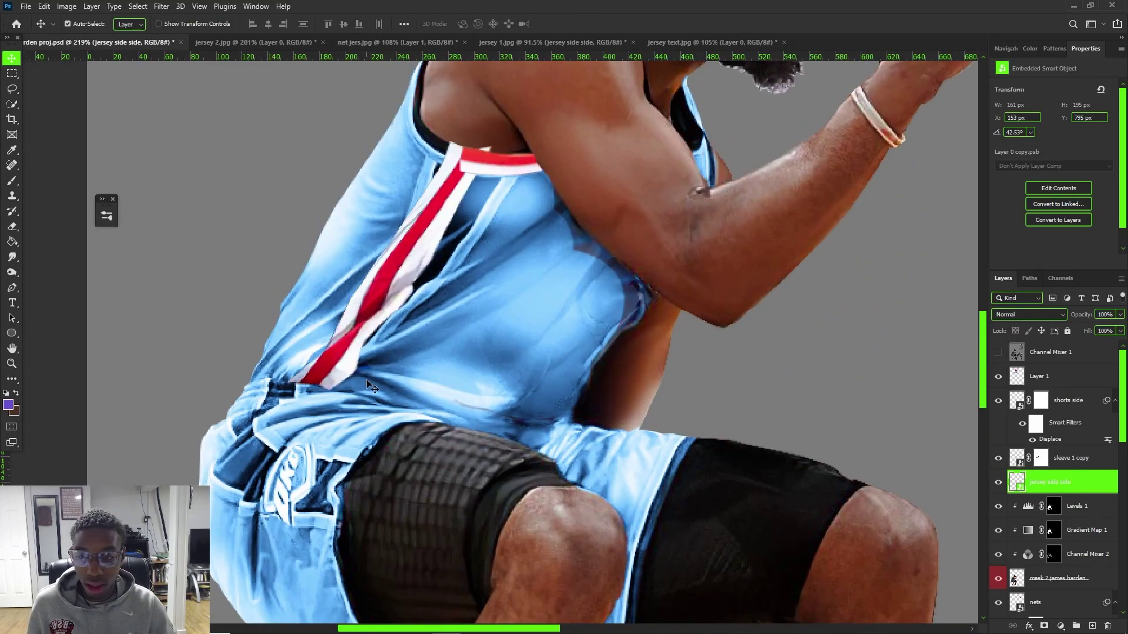
Add a Levels adjustment clipped to the pasted stripe layer and rename the stripe layer "harden jersey short side"
key("ctrl")
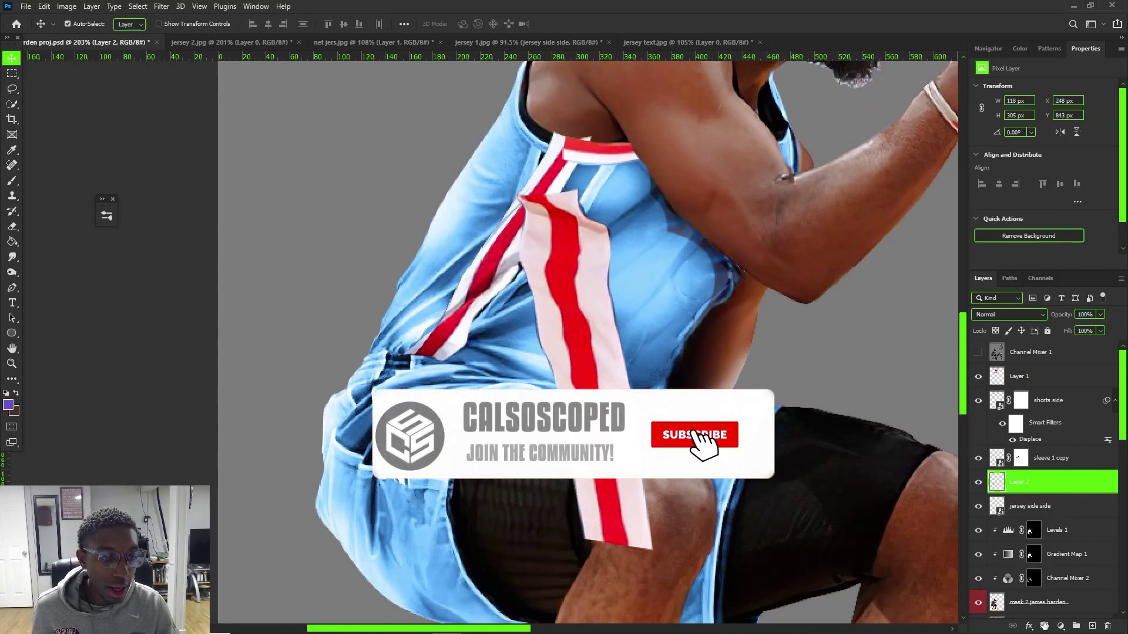
left_click(1060, 626)
left_click(1052, 468)
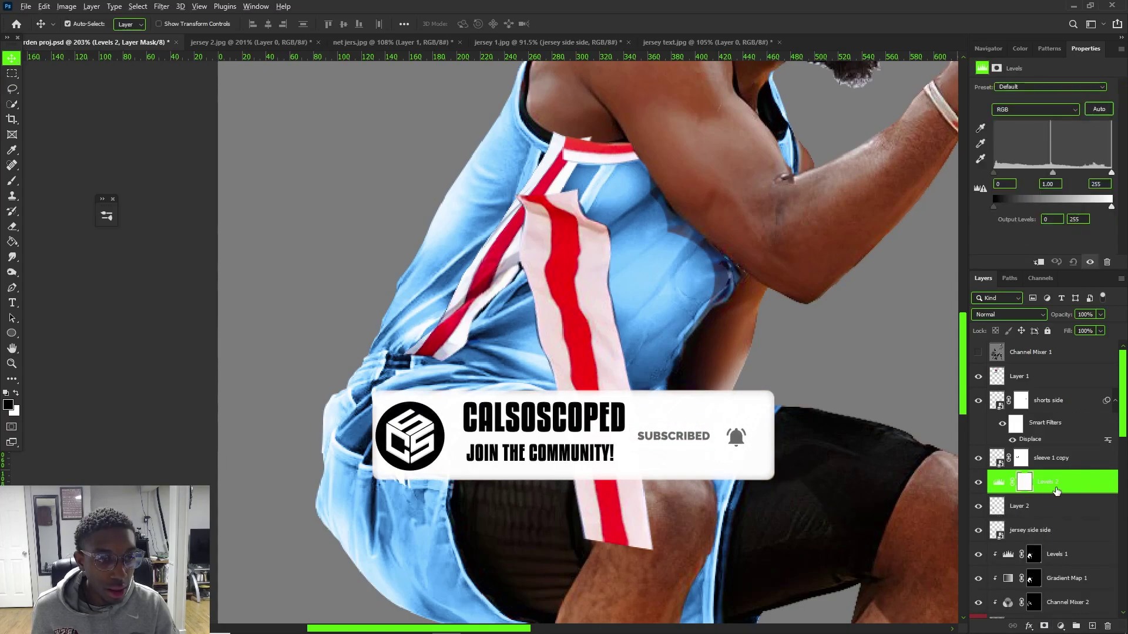
double_click(1021, 506)
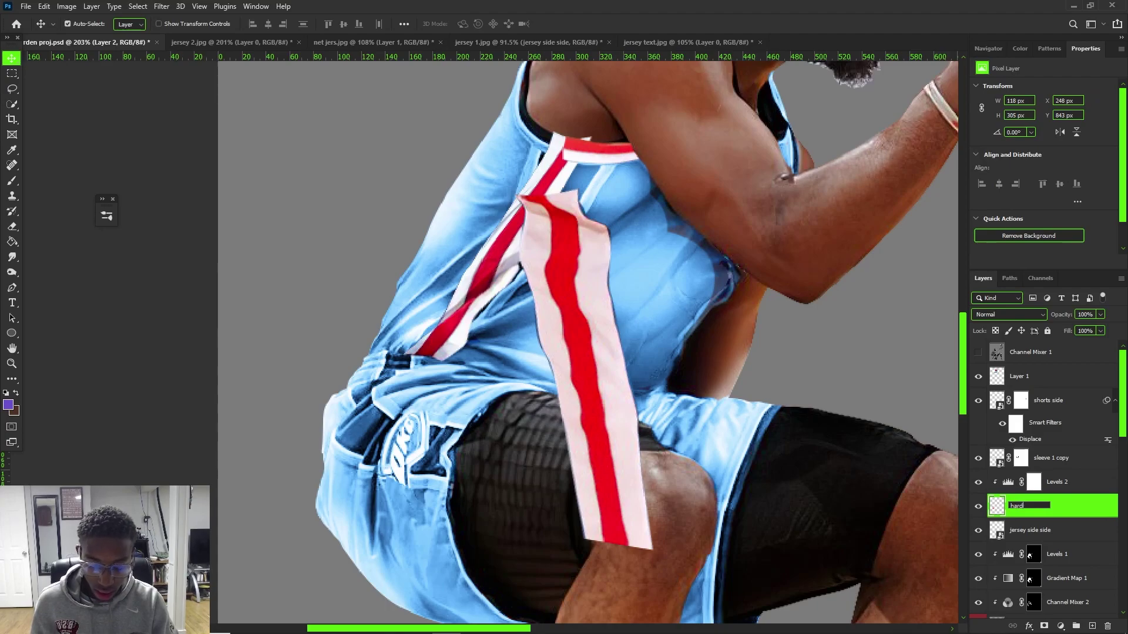
type("harden jersey short side")
key("Return")
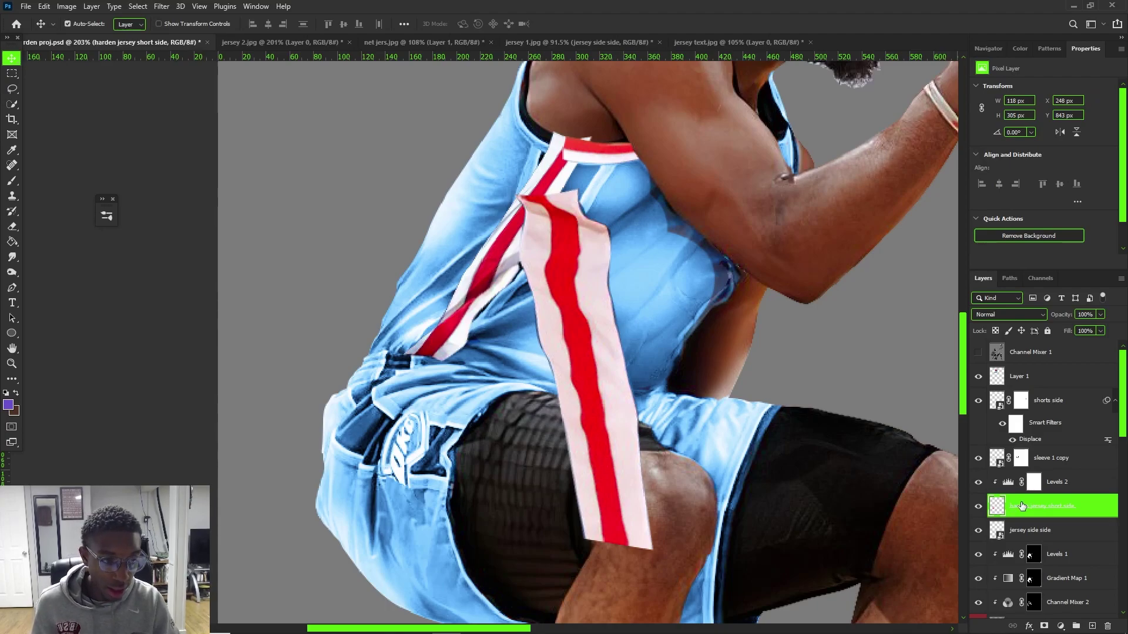
Brighten the pasted stripe in its Levels adjustment with a midtone of 1.17 and a white input of 242
left_click(1062, 483)
left_click_drag(1050, 175, 992, 169)
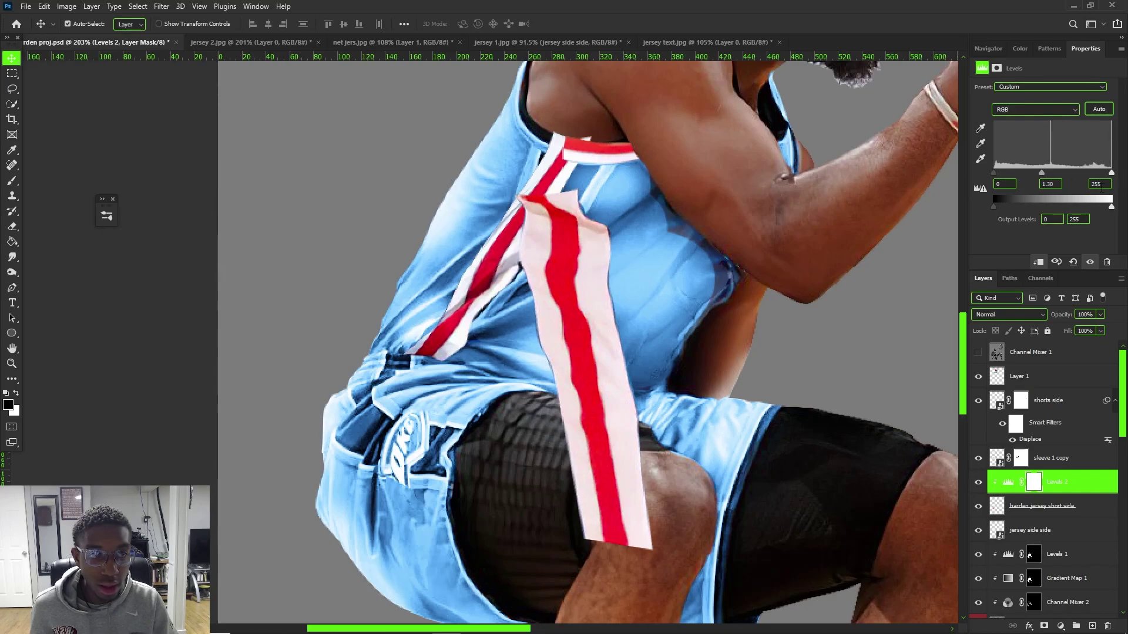
mouse_move(1112, 175)
left_mouse_down()
mouse_move(1094, 167)
mouse_move(1112, 170)
left_mouse_up()
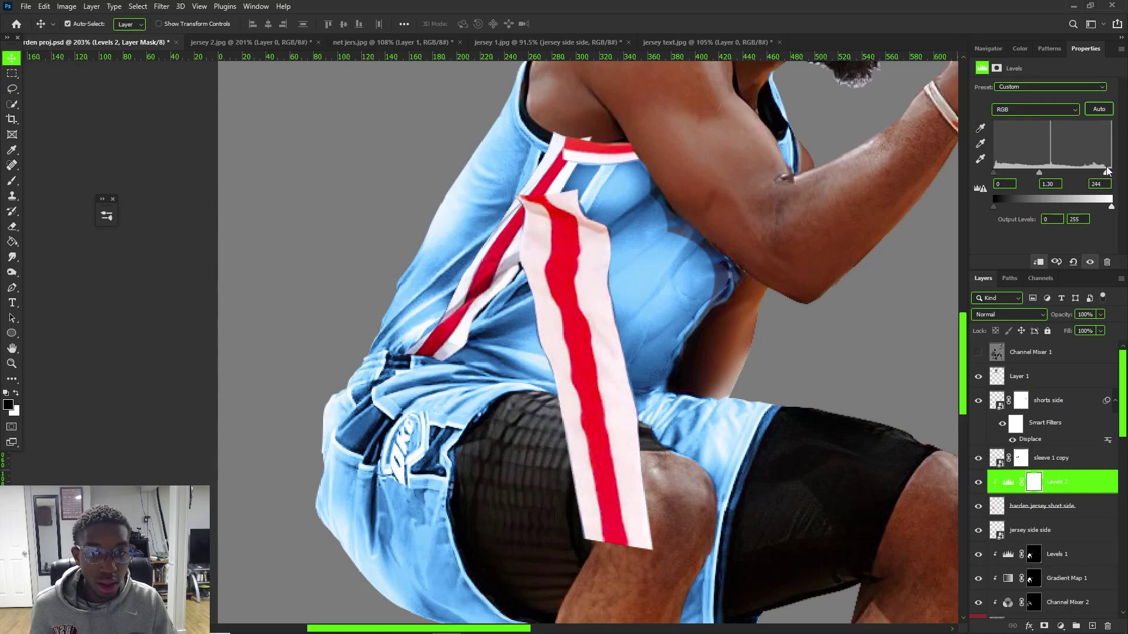
mouse_move(1037, 171)
left_mouse_down()
mouse_move(1052, 167)
mouse_move(1043, 167)
left_mouse_up()
scroll(646, 347, "down", 5)
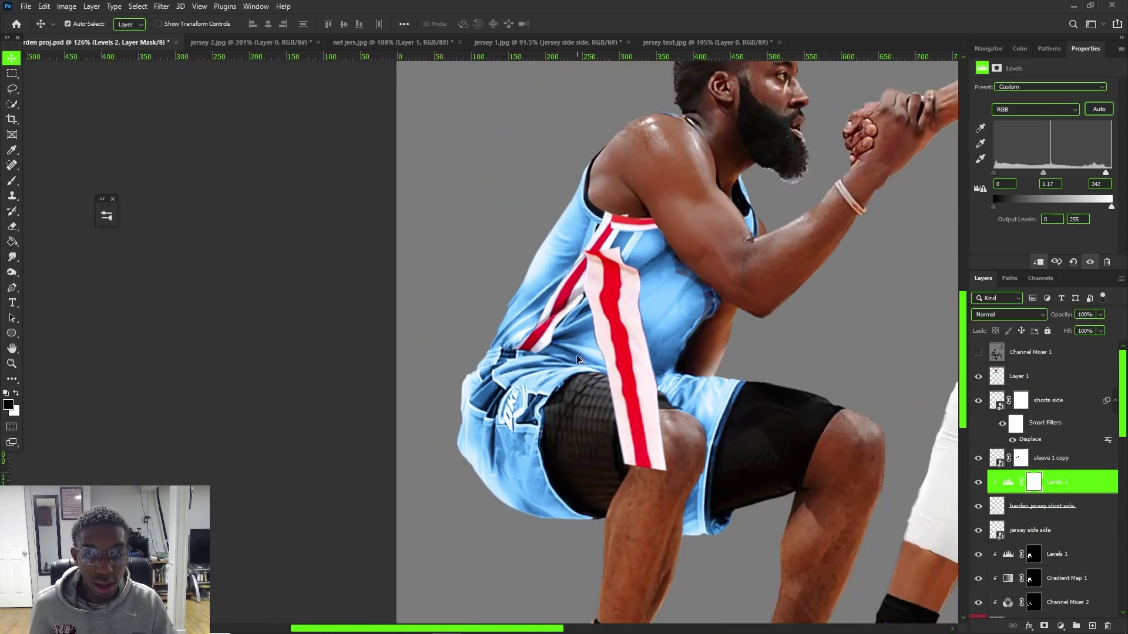
Clip a Selective Color adjustment to the stripe with Reds at Cyan +66, Magenta +10 and Black +10, and compare before and after
scroll(629, 338, "up", 6)
scroll(629, 338, "down", 1)
mouse_move(651, 272)
left_mouse_down()
mouse_move(469, 281)
mouse_move(634, 283)
left_mouse_up()
left_click(1060, 626)
left_click(1051, 607)
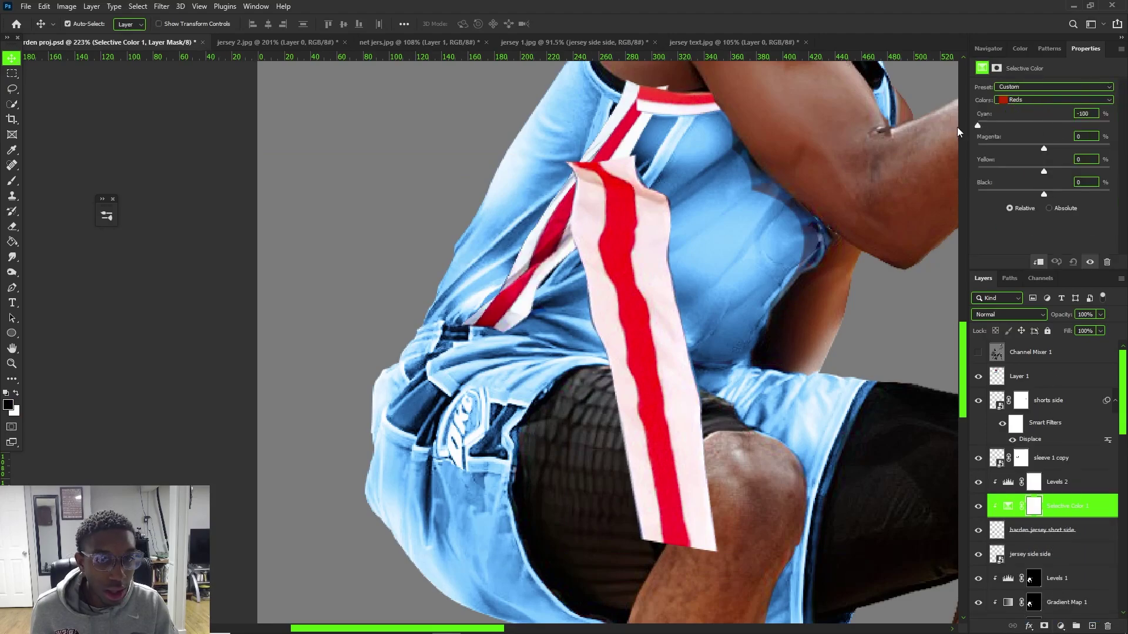
mouse_move(1044, 148)
left_mouse_down()
mouse_move(996, 150)
mouse_move(1052, 151)
left_mouse_up()
mouse_move(1039, 190)
left_mouse_down()
mouse_move(1008, 196)
mouse_move(1063, 195)
mouse_move(1050, 195)
left_mouse_up()
left_click(976, 509)
left_click(977, 509)
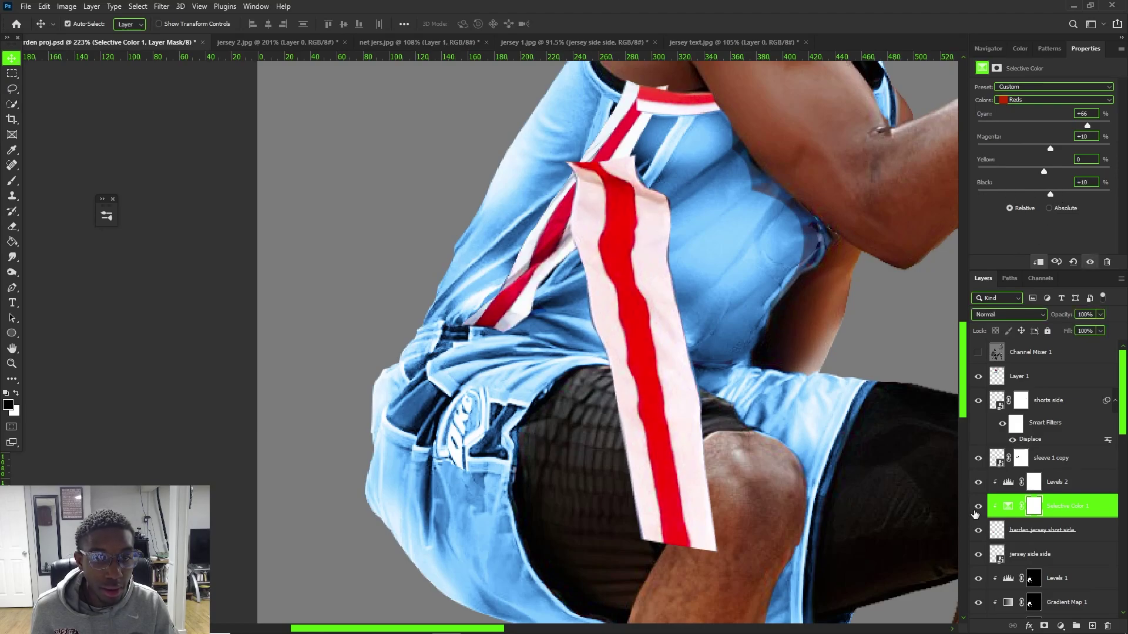
Compare the stripe with and without its Levels adjustment and reduce that adjustment's opacity to 70%
left_click(979, 482)
left_click(979, 482)
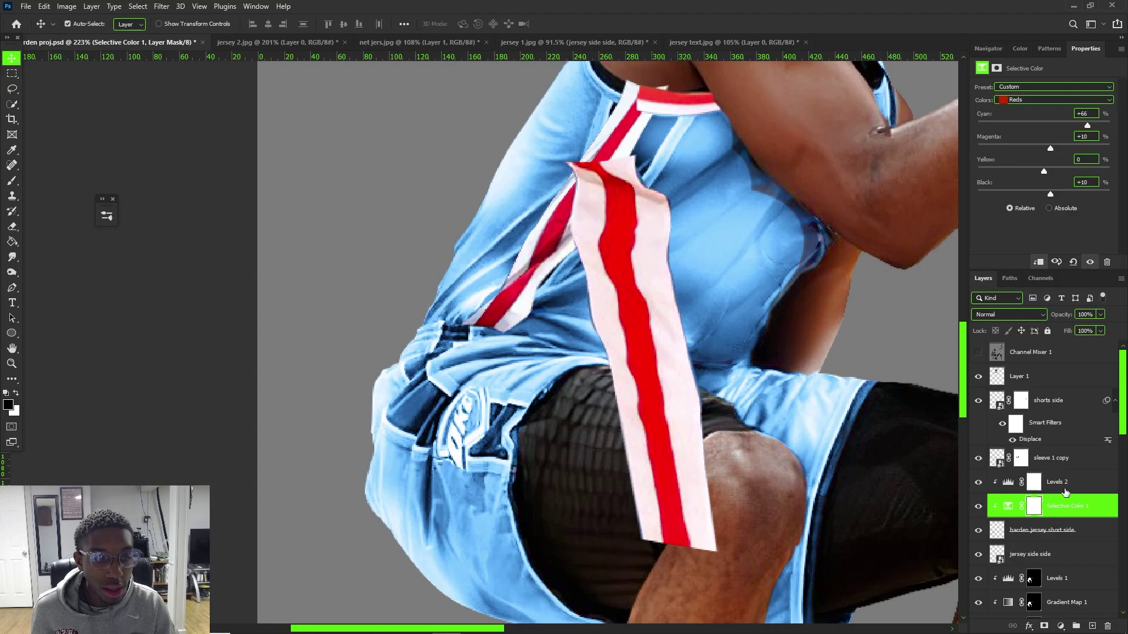
left_click(1064, 487)
left_click_drag(1098, 316, 1092, 330)
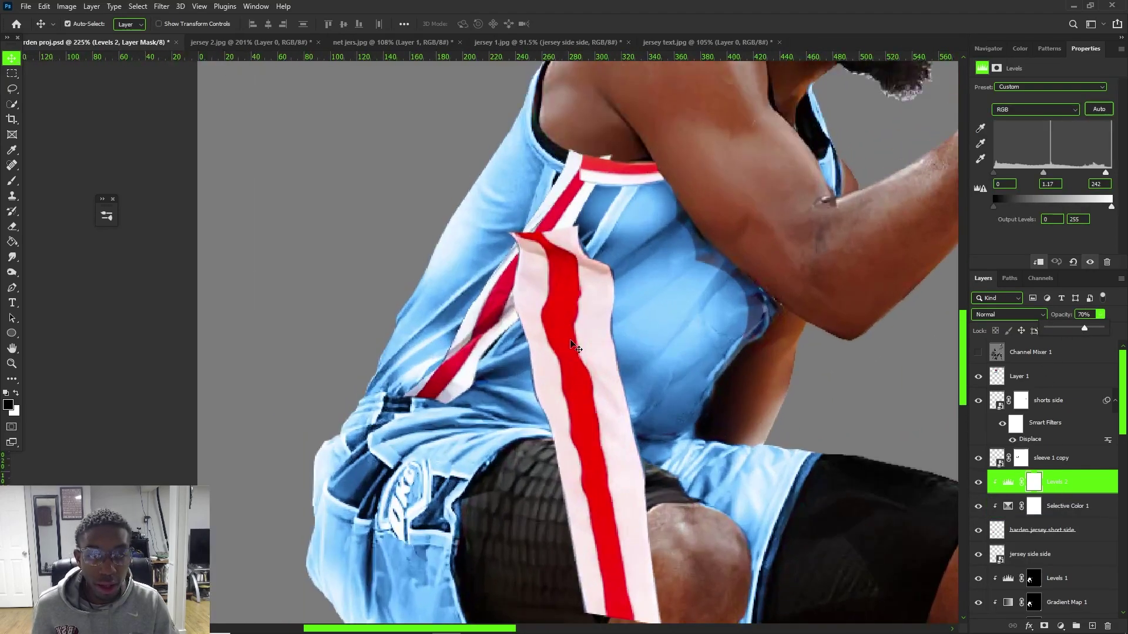
Move the new stripe onto the seated player's side, over the lower end of the jersey stripe
left_click_drag(505, 352, 406, 371)
scroll(389, 432, "down", 2)
left_click_drag(505, 349, 503, 286)
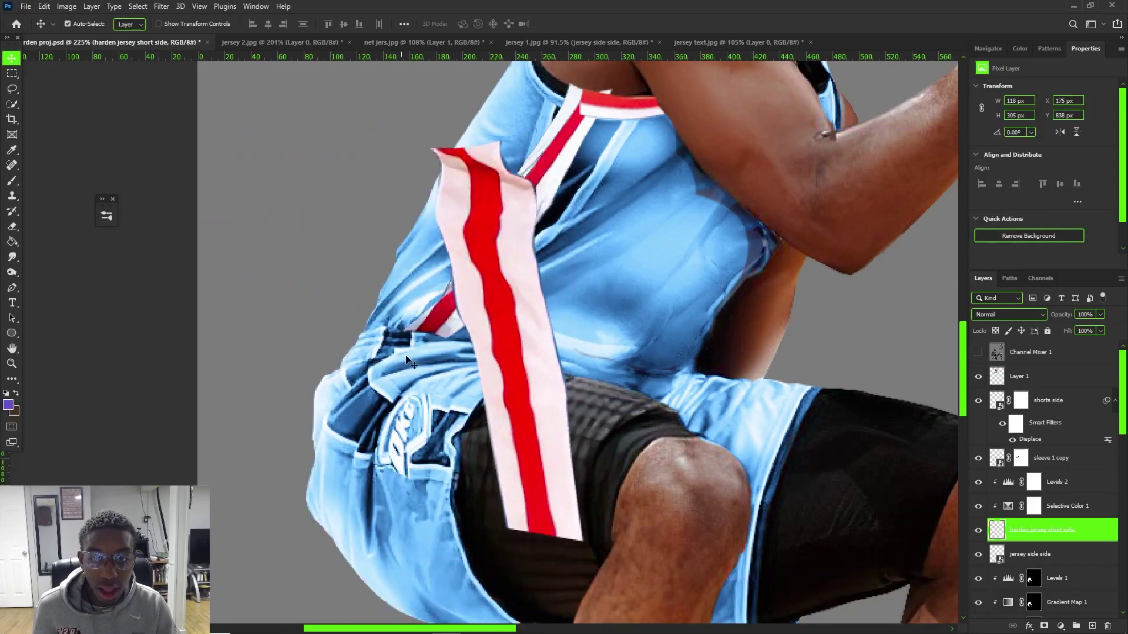
Convert the stripe layer together with its Levels and Selective Color adjustments into one smart object
key("ctrl")
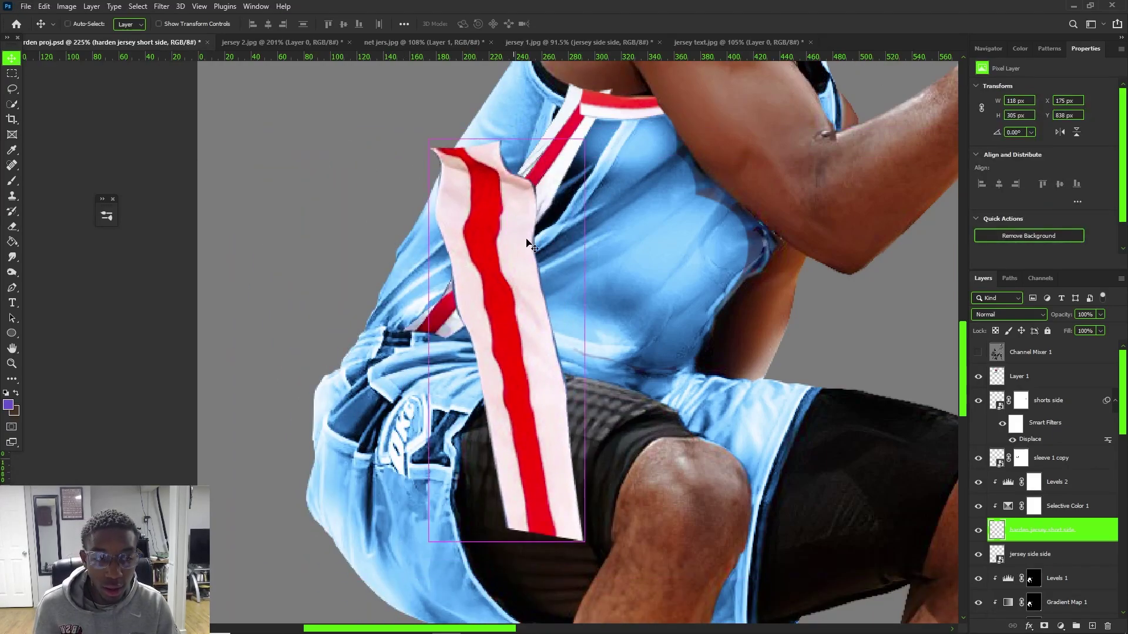
right_click(1029, 350)
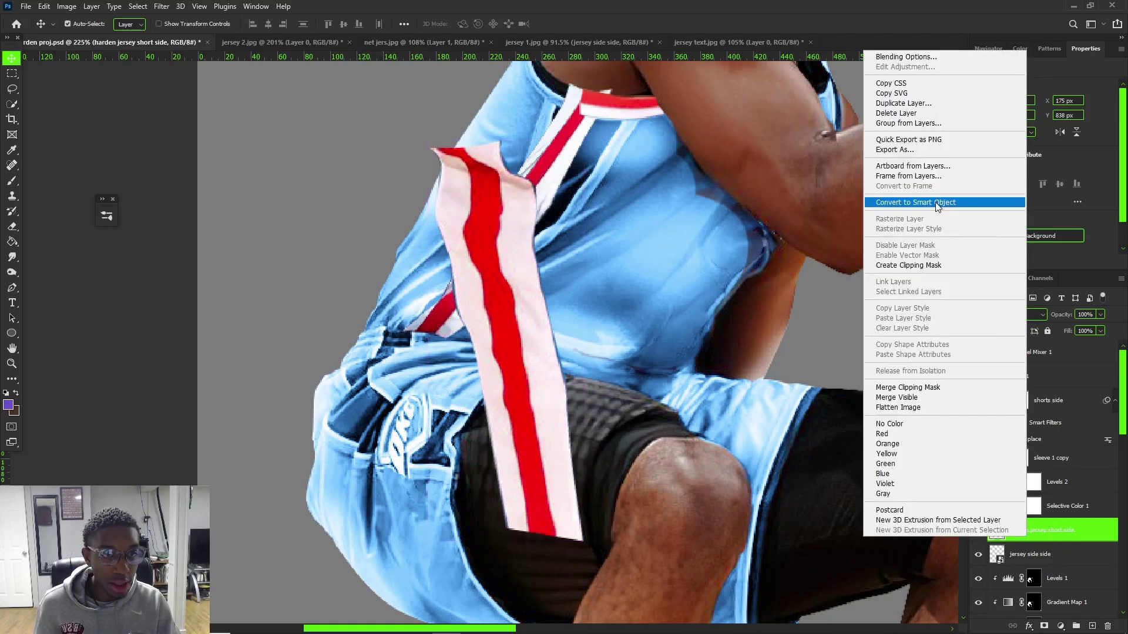
left_click(1068, 487)
left_click(1062, 529, "shift")
right_click(1061, 530)
left_click(1019, 195)
right_click(1036, 480)
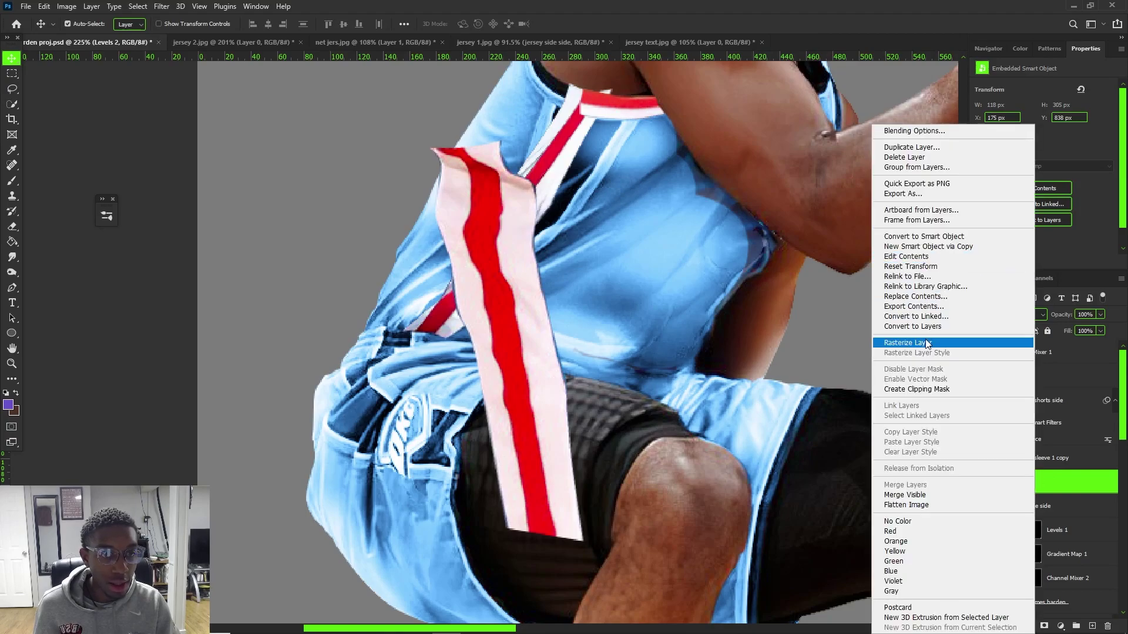
left_click(745, 321)
Scale the stripe to about 67%, rotate it to about 146° and lay it across the seated player's waist
key("ctrl+t")
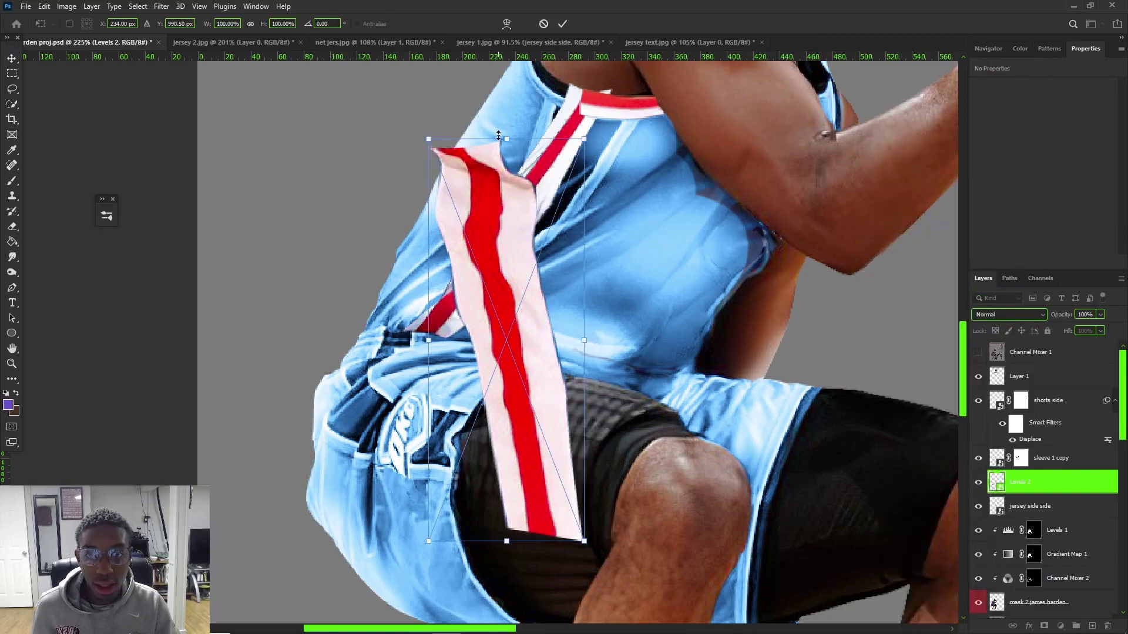
left_click_drag(498, 136, 505, 274)
left_click_drag(504, 372, 419, 322)
left_click_drag(492, 293, 415, 261)
left_click_drag(401, 338, 344, 390)
left_click_drag(411, 297, 448, 336)
left_click_drag(357, 380, 426, 341)
scroll(383, 335, "up", 4)
left_click_drag(561, 283, 582, 305)
left_click_drag(498, 333, 552, 323)
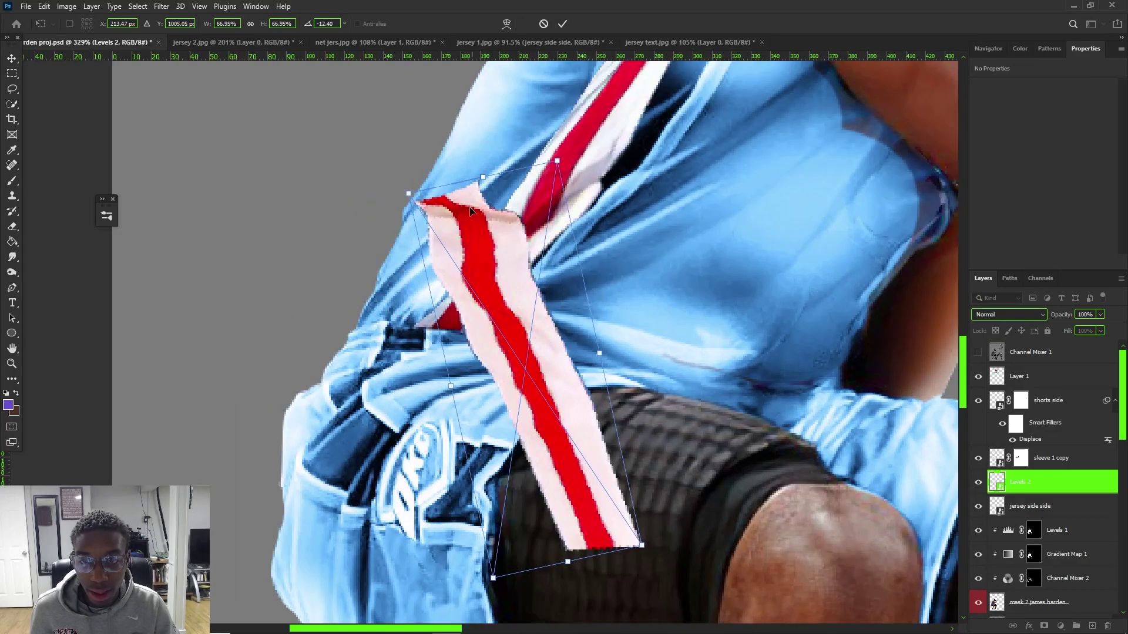
left_click_drag(580, 185, 583, 348)
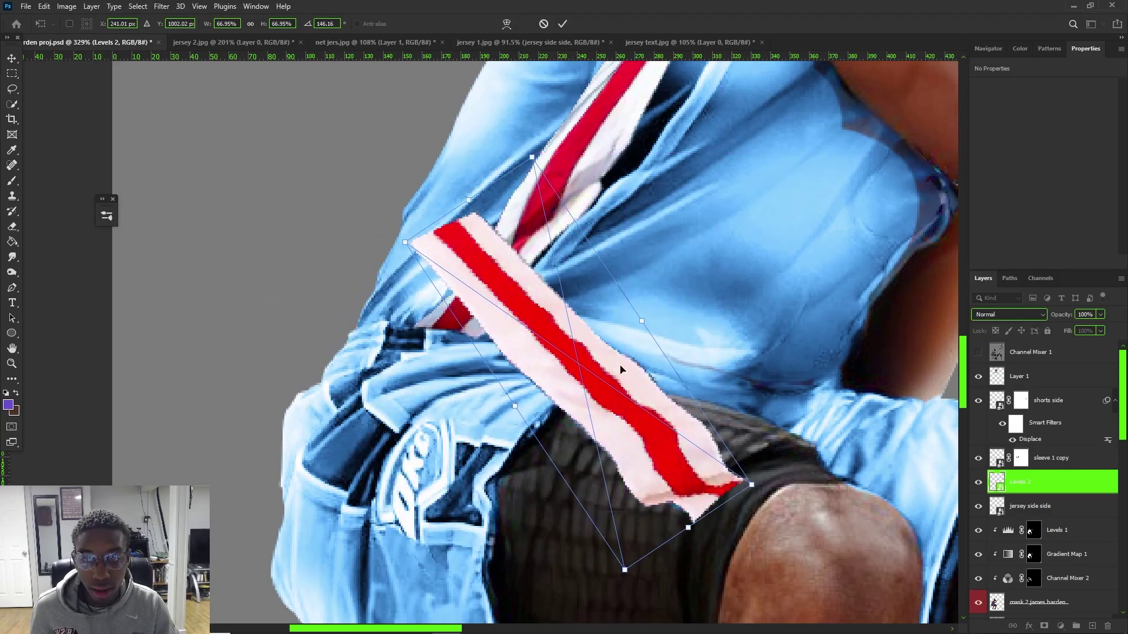
key("Return")
Lasso the stripe's upper end beside the jersey stripe and mask away the rest of it
key("l")
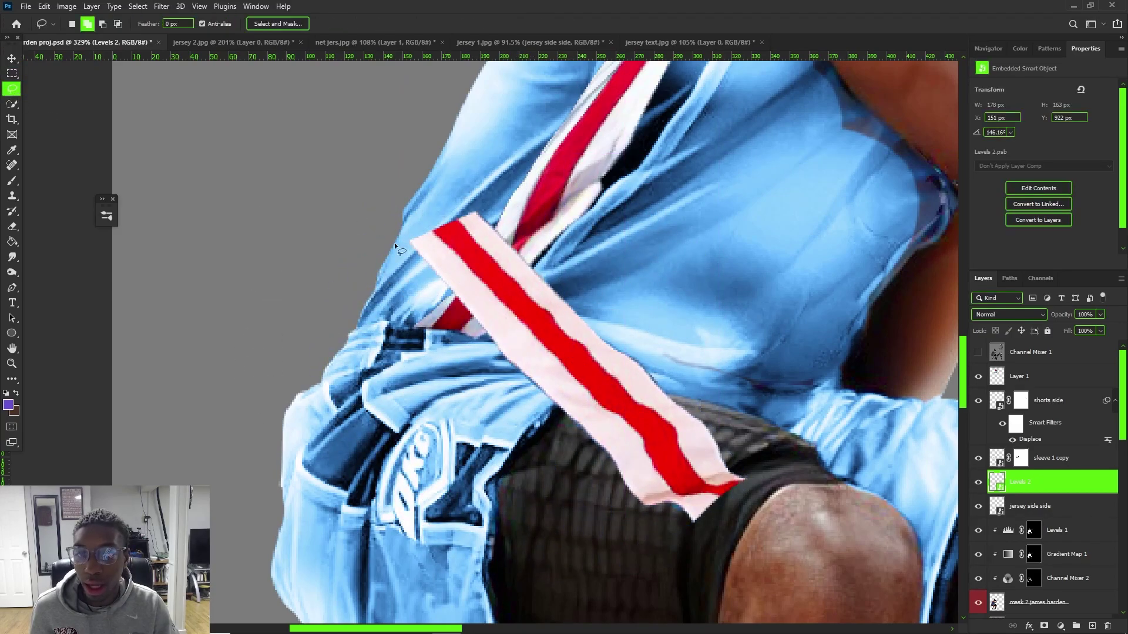
left_click_drag(427, 213, 406, 276)
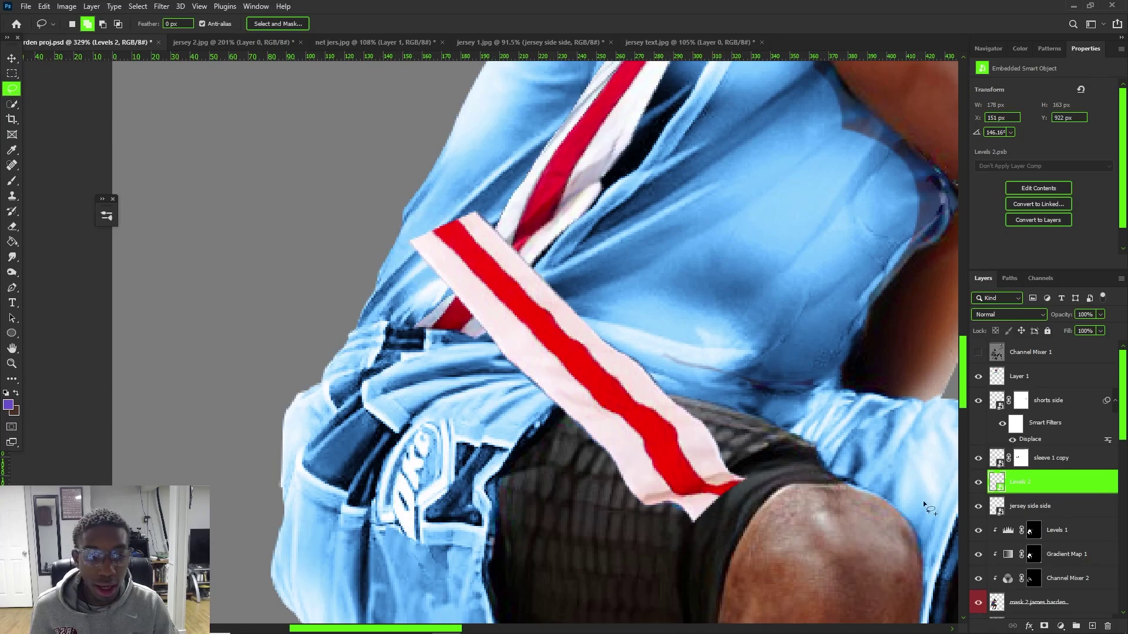
left_click(1043, 626)
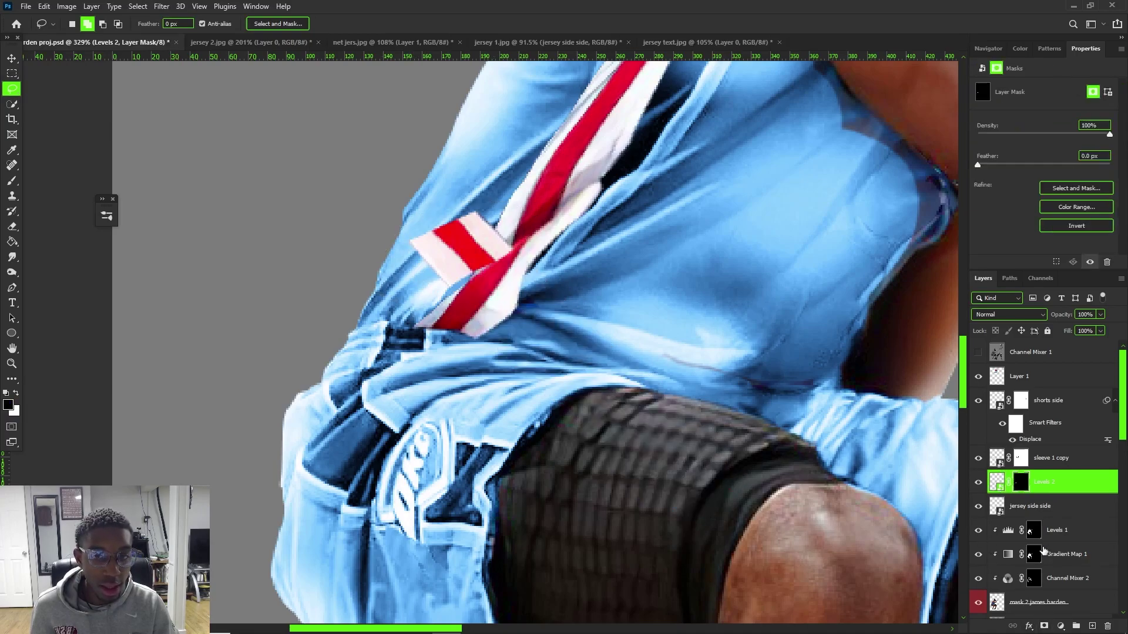
Duplicate the masked stripe piece, shrink it to about 61%, rotate it about 39° and place it on the seated player's waistband
key("ctrl+j")
key("ctrl+t")
left_click_drag(563, 330, 503, 426)
left_click_drag(704, 246, 550, 392)
left_click_drag(558, 346, 582, 368)
left_click_drag(463, 453, 466, 367)
left_click_drag(540, 313, 558, 342)
left_click_drag(466, 384, 446, 385)
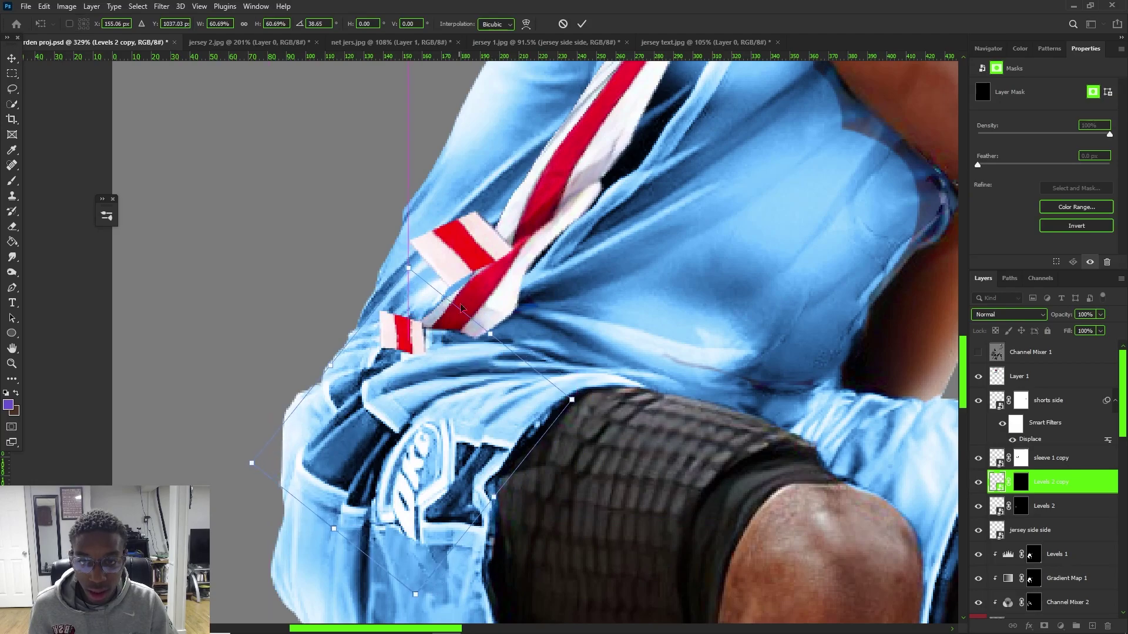
scroll(400, 295, "up", 2)
right_click(399, 294)
left_click(434, 380)
left_click(561, 248)
key("Return")
Convert the waistband piece to a smart object and warp it to fit the waistband just beneath the jersey stripe
right_click(1068, 480)
left_click(1015, 246)
key("ctrl+t")
scroll(390, 328, "up", 2)
right_click(386, 331)
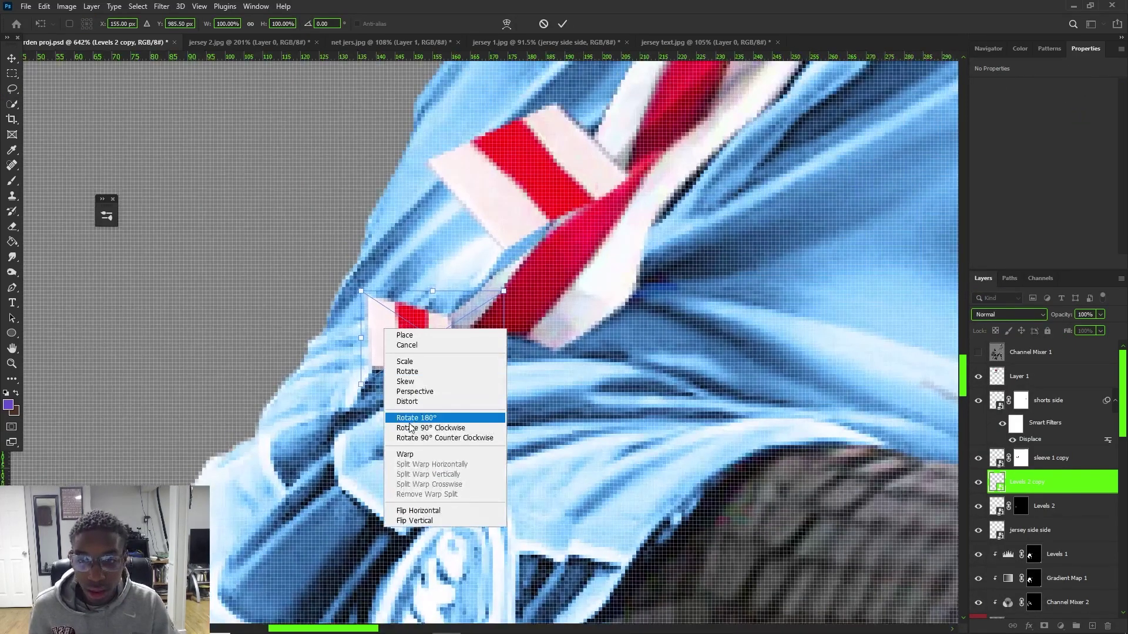
left_click(405, 454)
left_click_drag(374, 297, 418, 308)
mouse_move(456, 352)
left_mouse_down()
mouse_move(446, 352)
mouse_move(464, 375)
mouse_move(477, 360)
left_mouse_up()
left_click_drag(392, 315, 385, 316)
left_click(1033, 486)
key("Return")
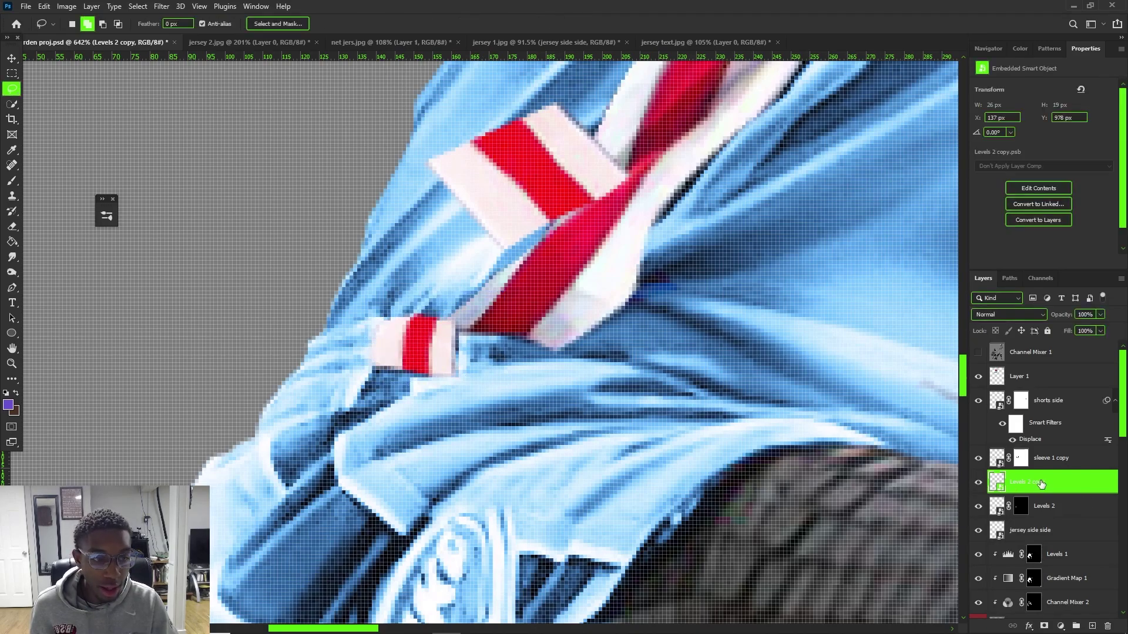
Duplicate the waistband piece, narrow it to about 71%, rotate it about 18° and place it directly below the first
key("ctrl+j")
key("ctrl+t")
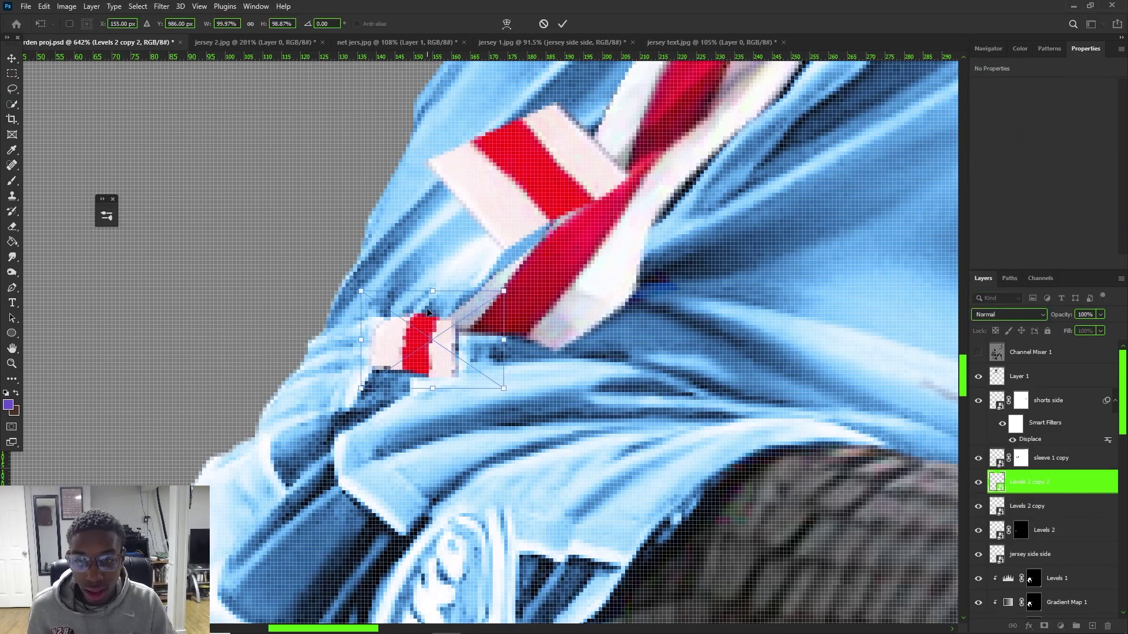
left_click_drag(429, 304, 410, 377)
mouse_move(490, 411)
left_mouse_down()
mouse_move(450, 410)
mouse_move(446, 424)
mouse_move(385, 413)
mouse_move(471, 403)
left_mouse_up()
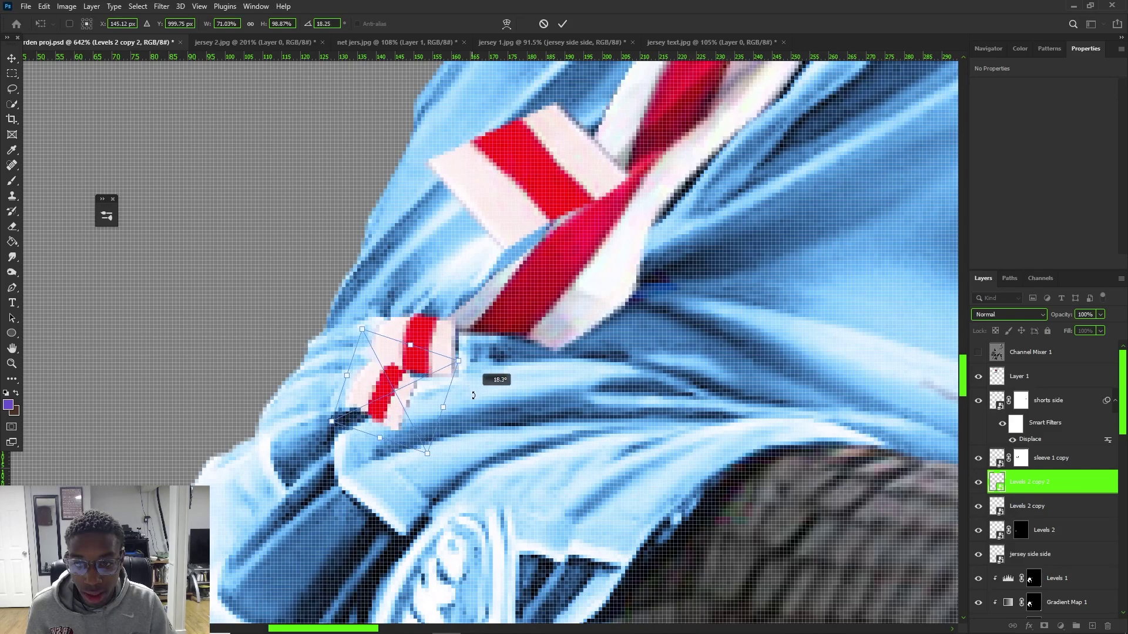
key("Return")
Duplicate the masked stripe, delete the copy's layer mask and rasterize the copy
key("l")
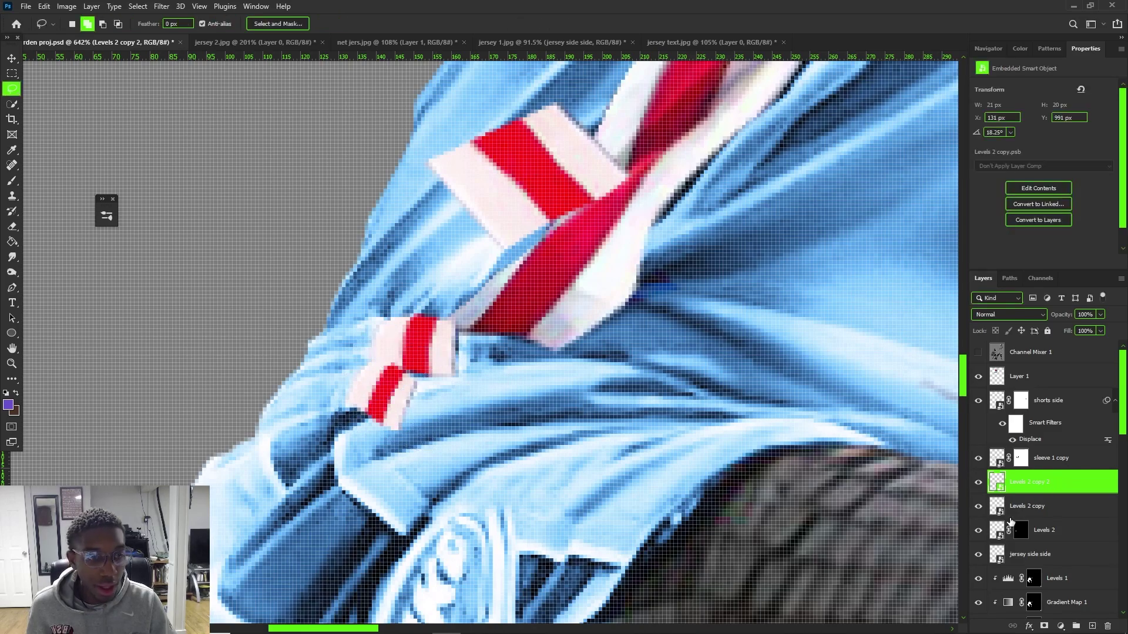
left_click(1044, 529)
scroll(625, 293, "down", 3)
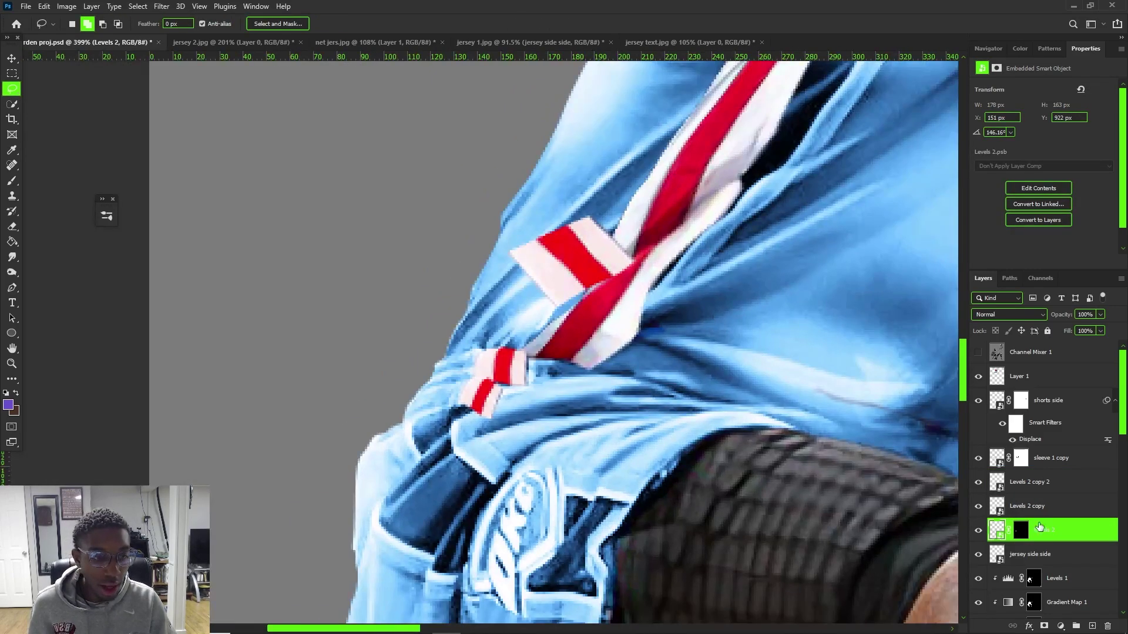
key("ctrl+j")
right_click(1020, 536)
left_click(1022, 447)
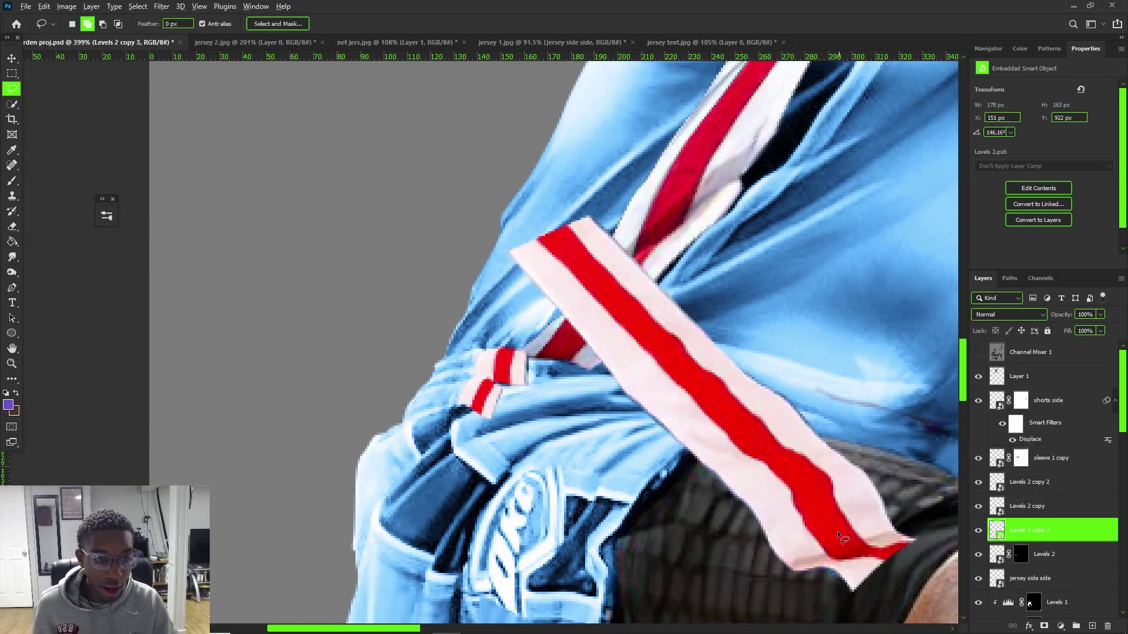
right_click(1027, 531)
left_click(1008, 238)
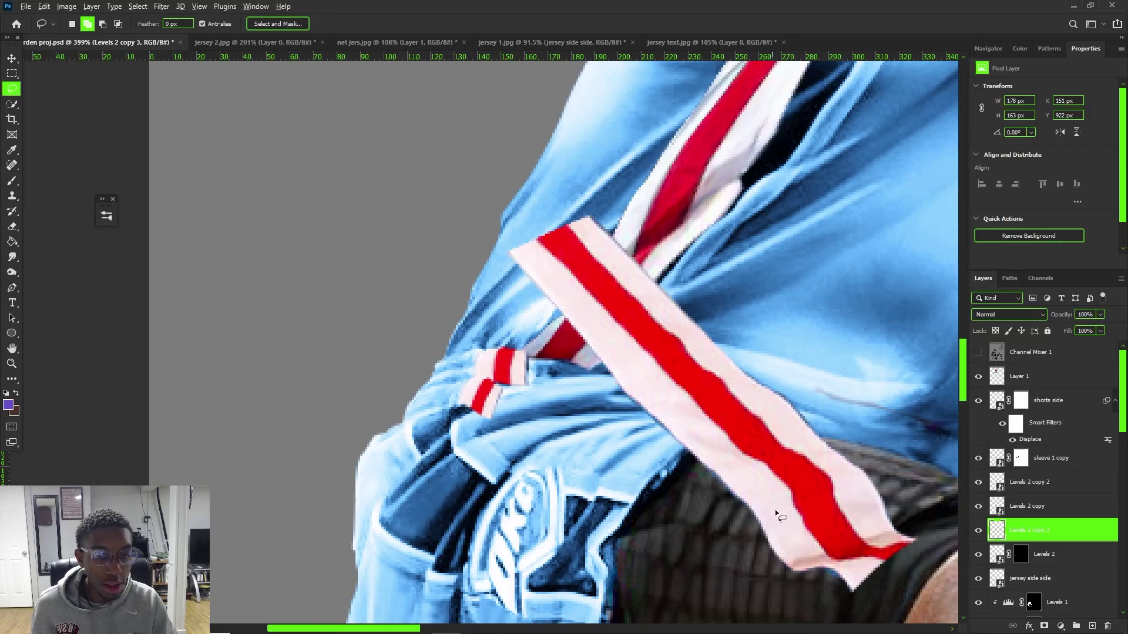
Lasso the lower end of the rasterized stripe over the knee sleeve, cut it off and paste it as a new layer
scroll(846, 564, "up", 1)
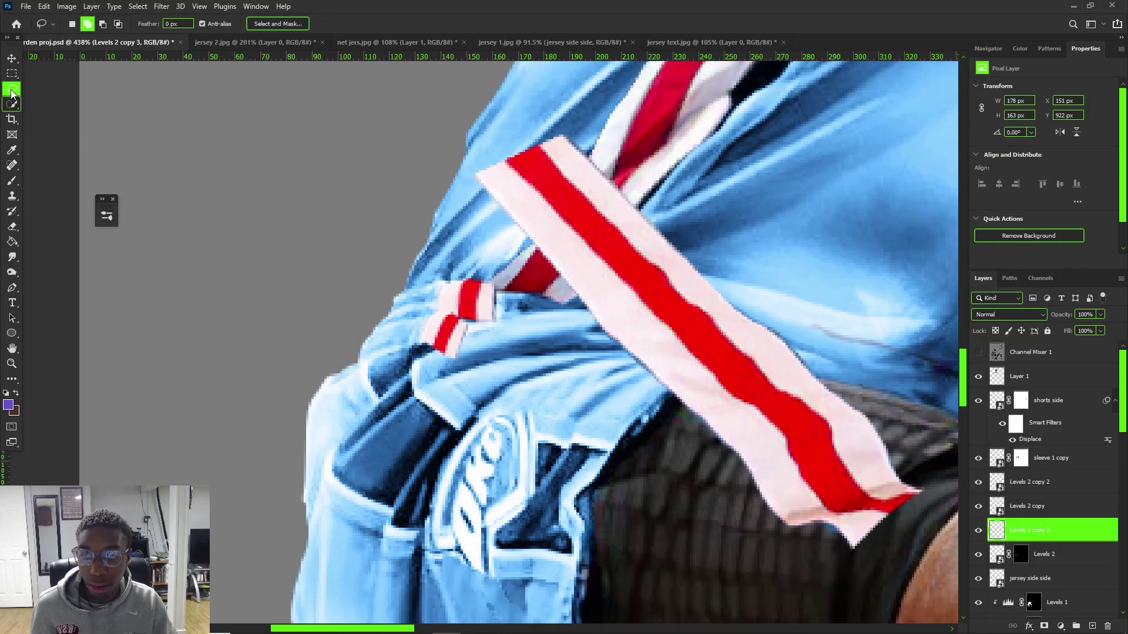
mouse_move(924, 403)
left_mouse_down()
mouse_move(708, 578)
mouse_move(713, 485)
left_mouse_up()
key("Delete")
key("ctrl+d")
key("ctrl+v")
Rotate the pasted stripe piece 30° and place it over the seated player's shorts below the waistband pieces
key("ctrl+t")
left_click_drag(548, 311, 541, 379)
left_click_drag(644, 345, 664, 406)
left_click_drag(522, 367, 435, 339)
Distort the pasted piece into a narrower shape and fit it against the side of the shorts below the waistband
right_click(435, 338)
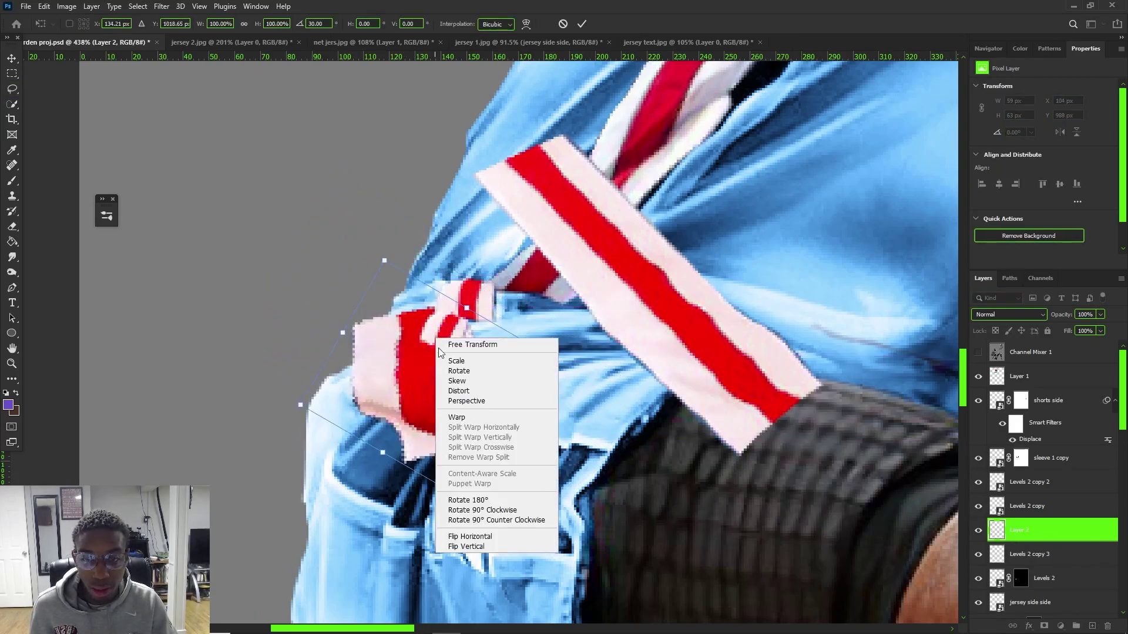
left_click(458, 391)
left_click_drag(384, 260, 412, 304)
left_click_drag(300, 405, 367, 406)
left_click_drag(436, 371, 391, 341)
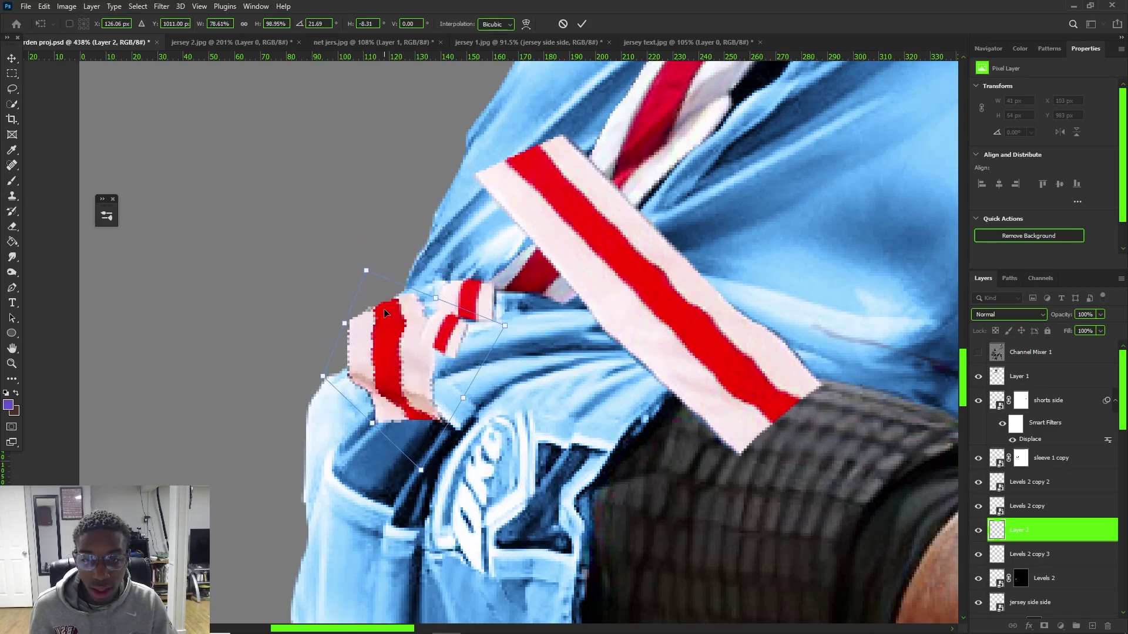
right_click(383, 284)
left_click(403, 325)
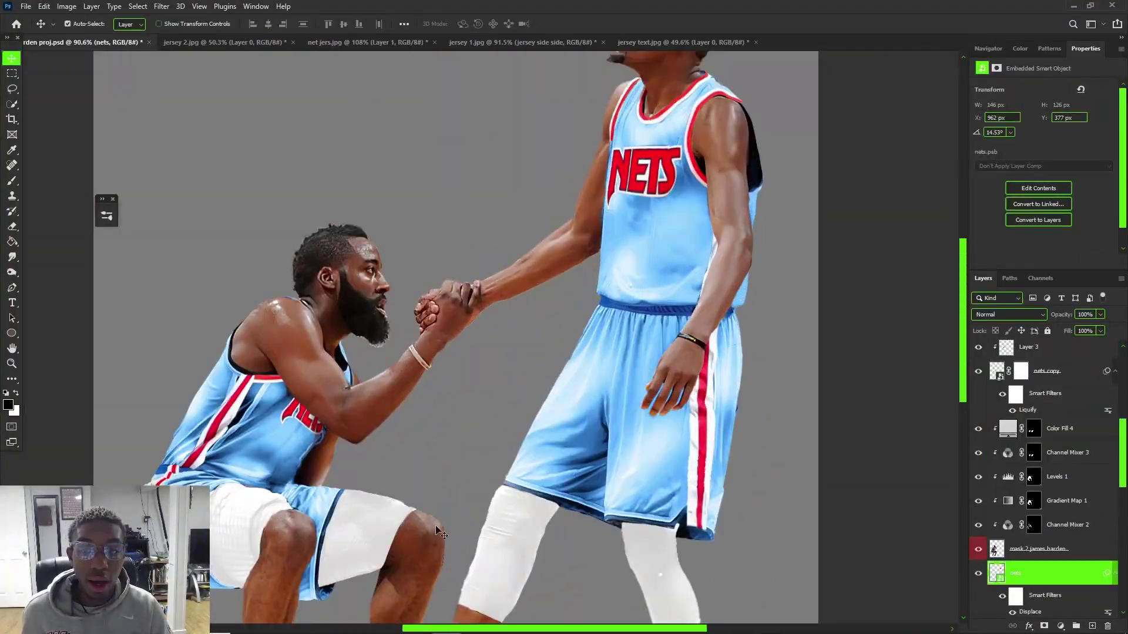
scroll(511, 494, "down", 1)
scroll(586, 454, "up", 3)
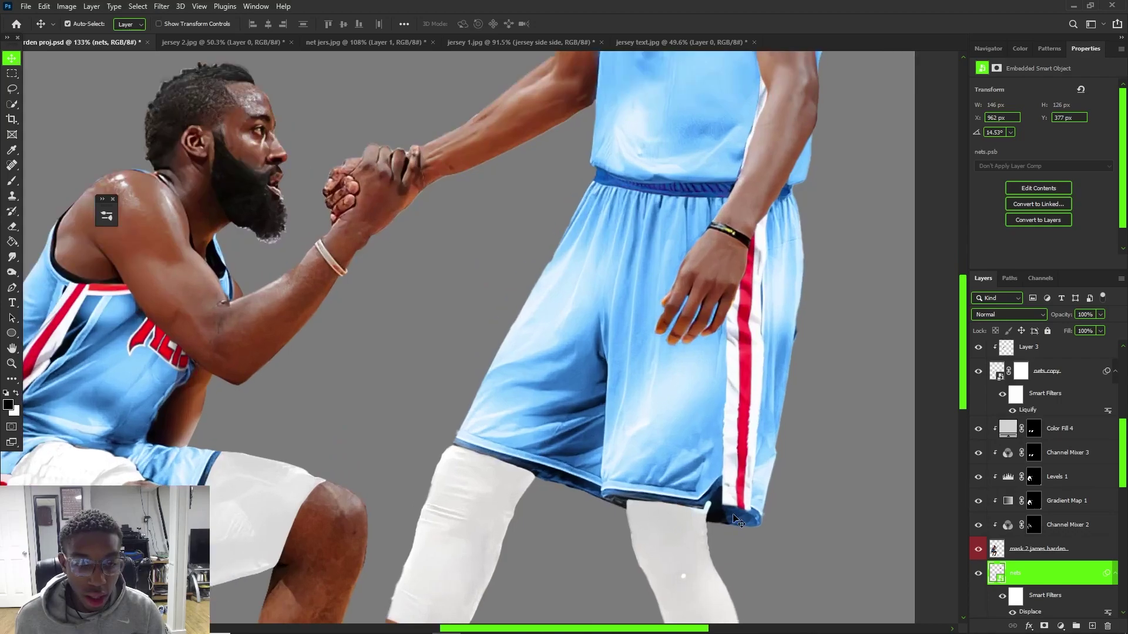
Open the kd 1 image from the project folder to use as the source for the standing player's new head
scroll(617, 367, "down", 7)
scroll(651, 363, "up", 2)
scroll(655, 360, "up", 1)
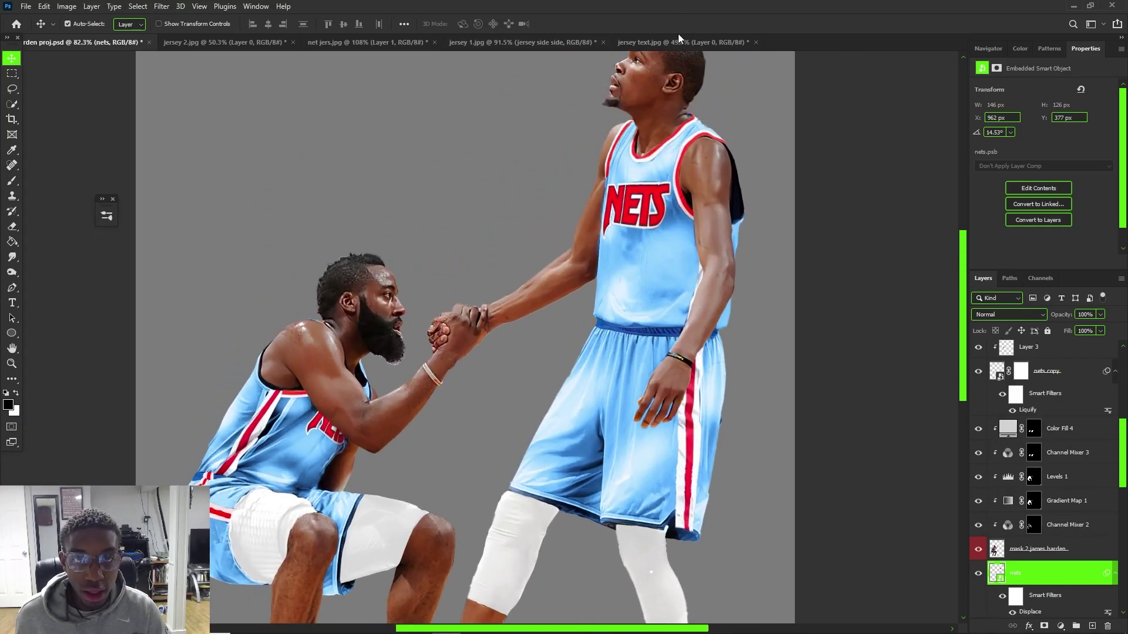
scroll(566, 206, "down", 1)
scroll(609, 210, "up", 2)
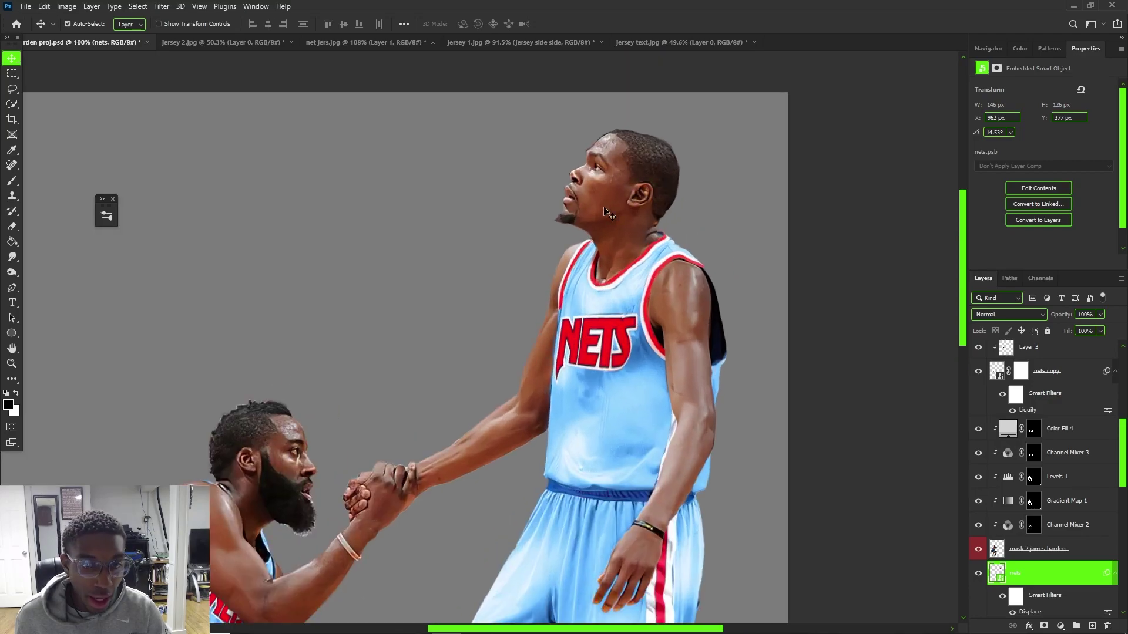
left_click(25, 6)
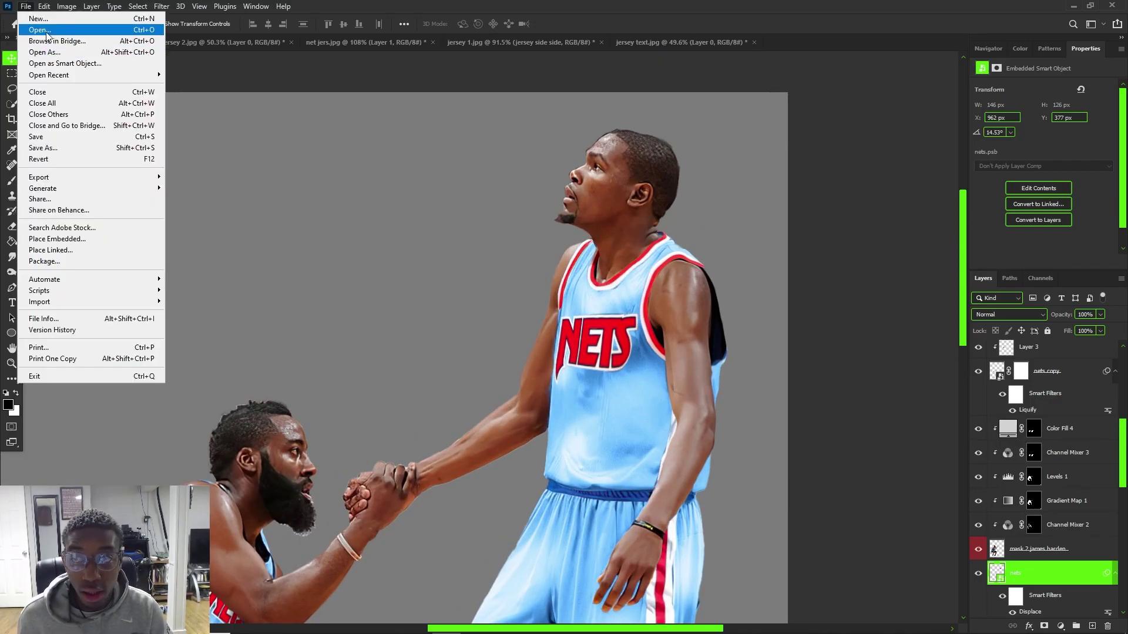
left_click(41, 31)
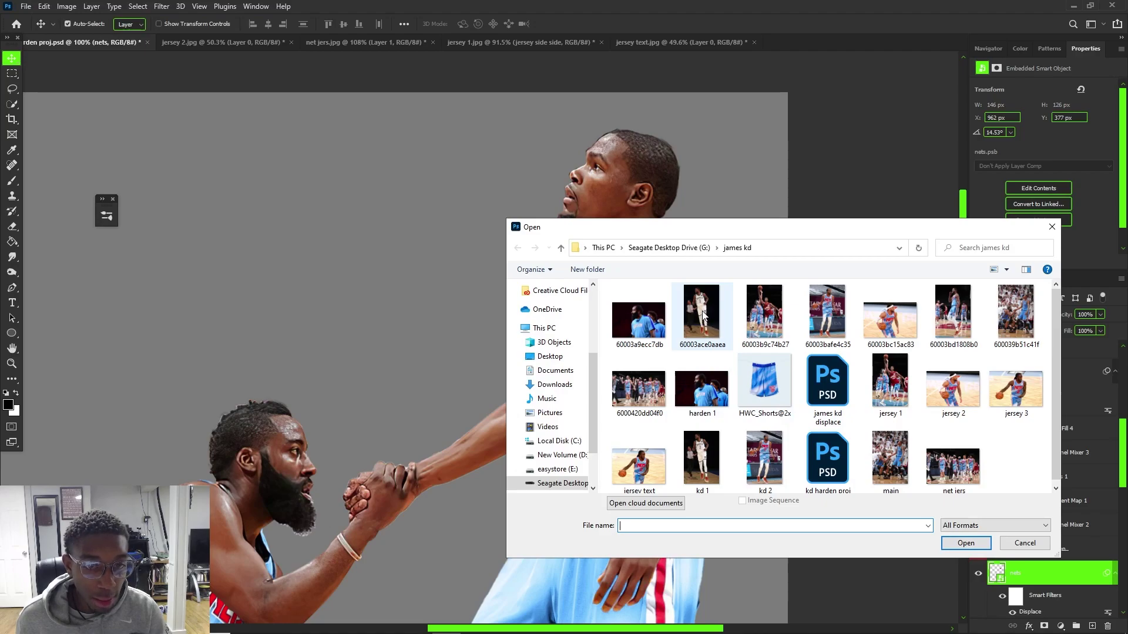
double_click(711, 438)
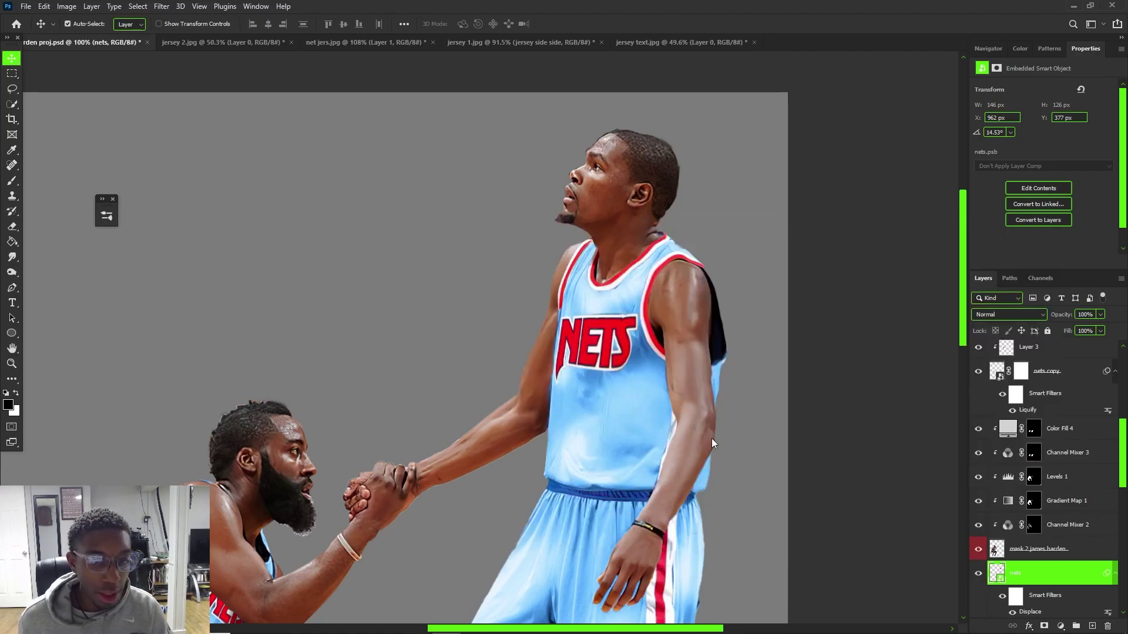
scroll(482, 170, "up", 8)
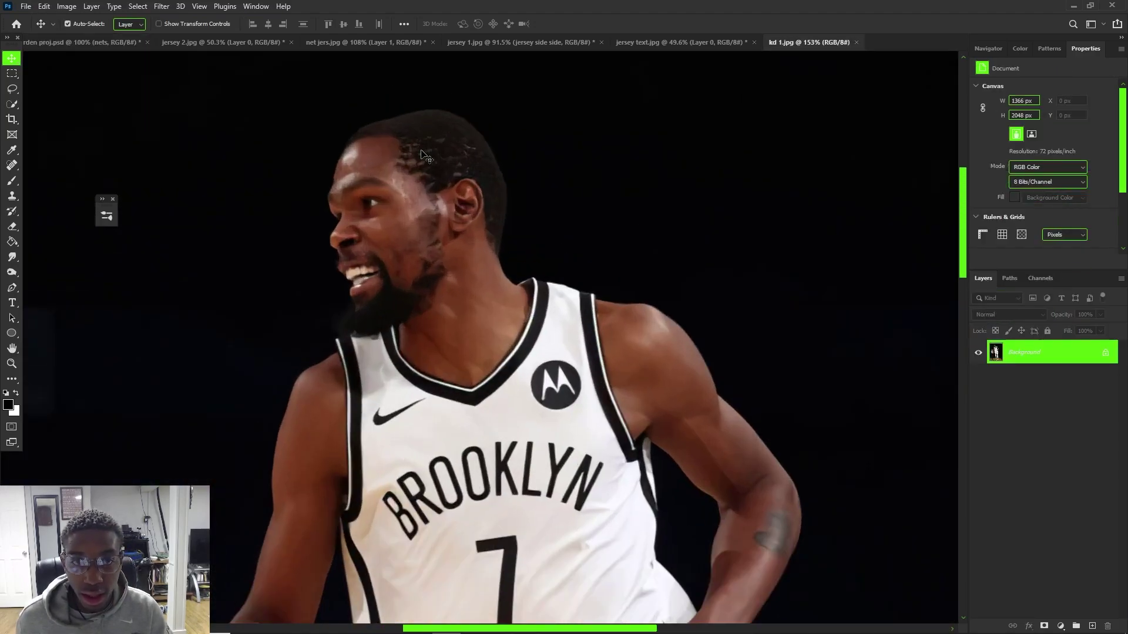
Start a Pen tool path around the player's head in the kd 1 photo, beginning beside the beard
left_click(15, 288)
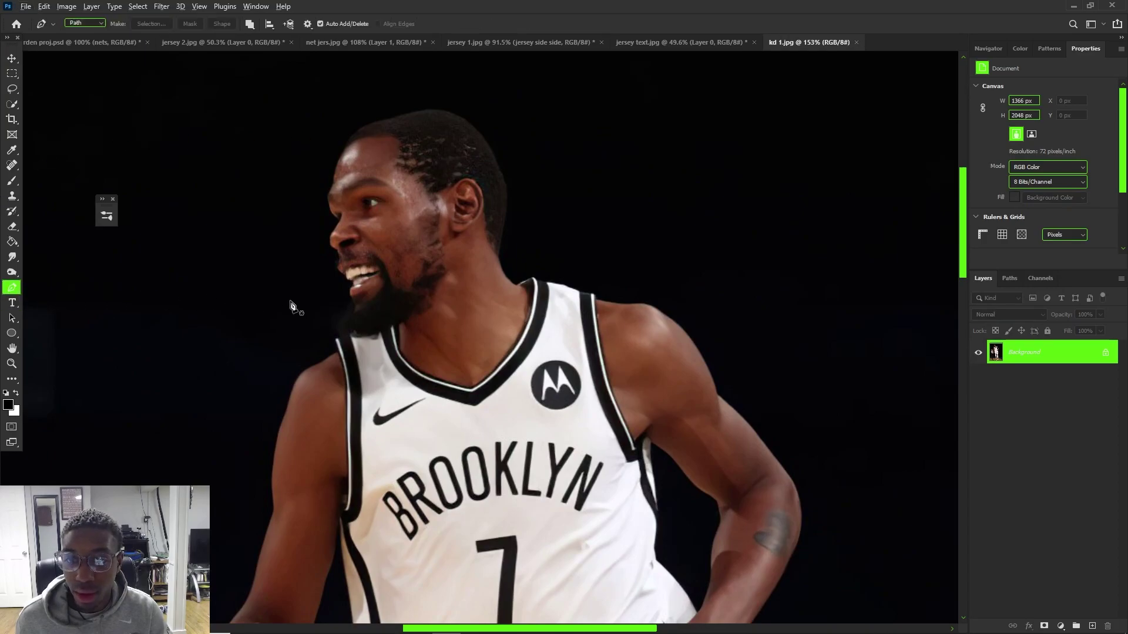
scroll(376, 300, "up", 2)
left_click(329, 321)
left_click(333, 341)
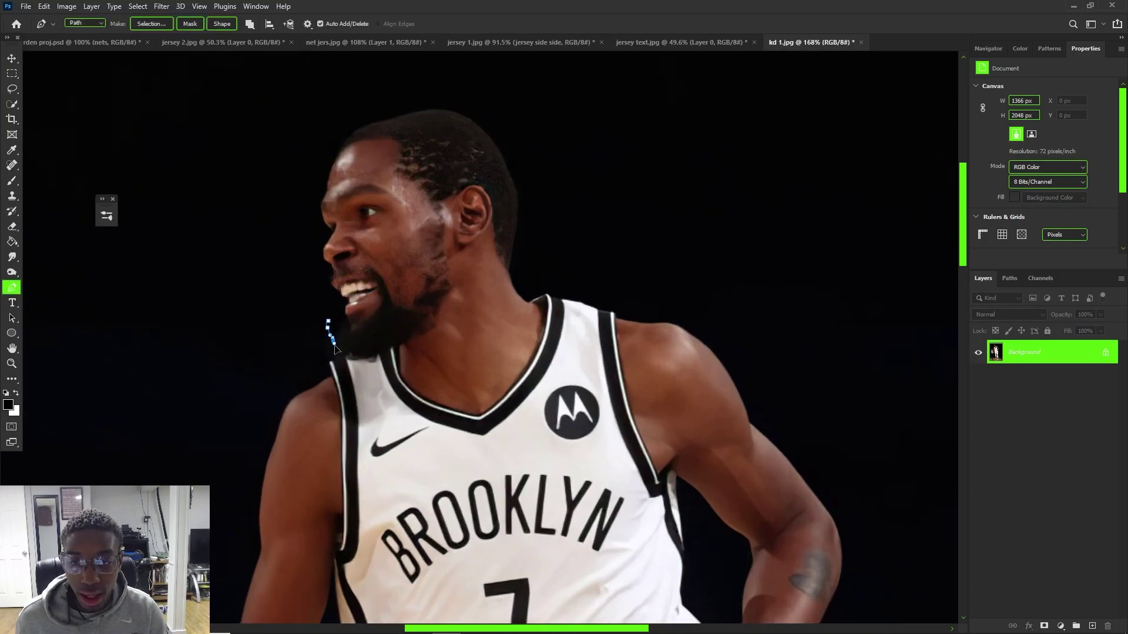
key("ctrl+z")
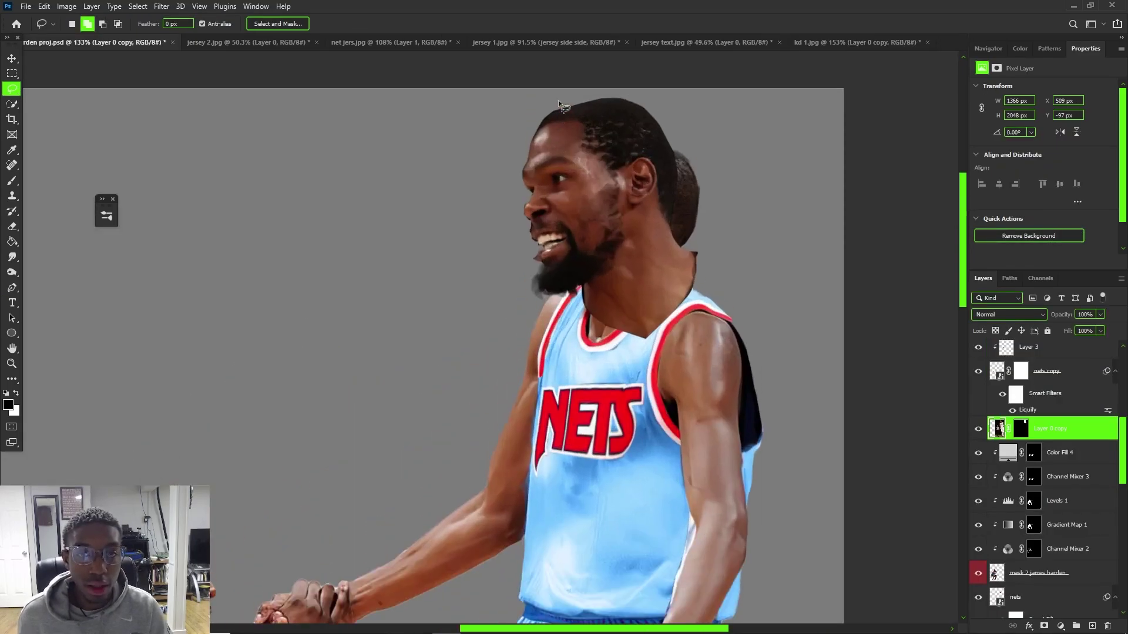
Move the cut-out head over the standing player's original head and convert its layer to a smart object
scroll(600, 172, "up", 2)
left_click_drag(558, 181, 685, 179)
left_click_drag(722, 216, 636, 210)
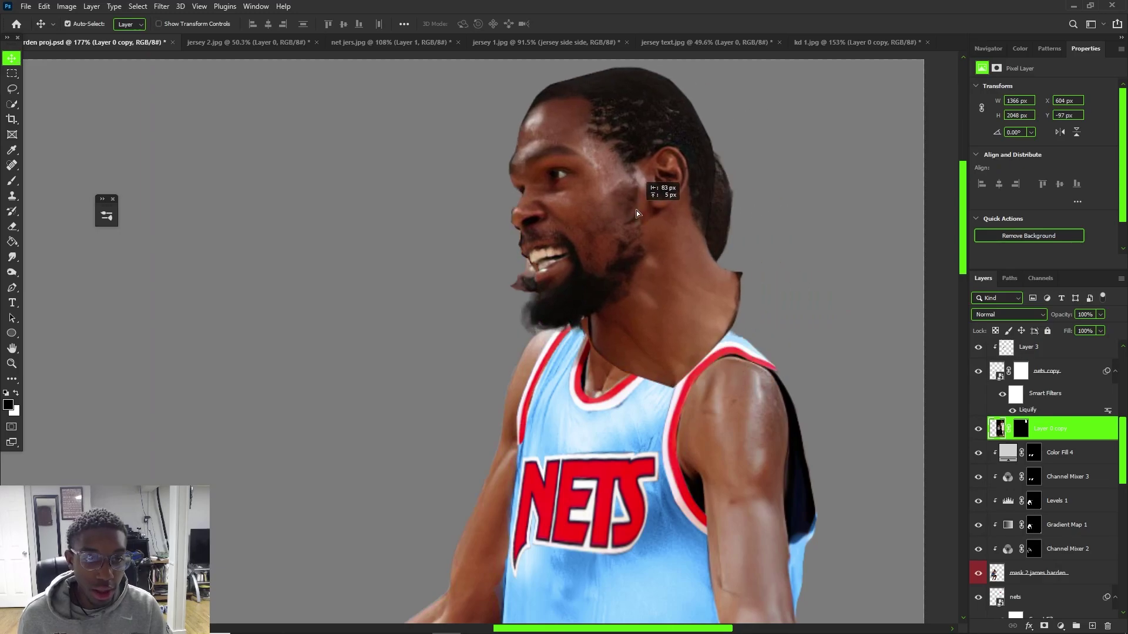
right_click(1051, 436)
left_click(946, 299)
Scale the new head down to about 82%, rotate it about 13° and place it on the standing player's neck
key("ctrl+t")
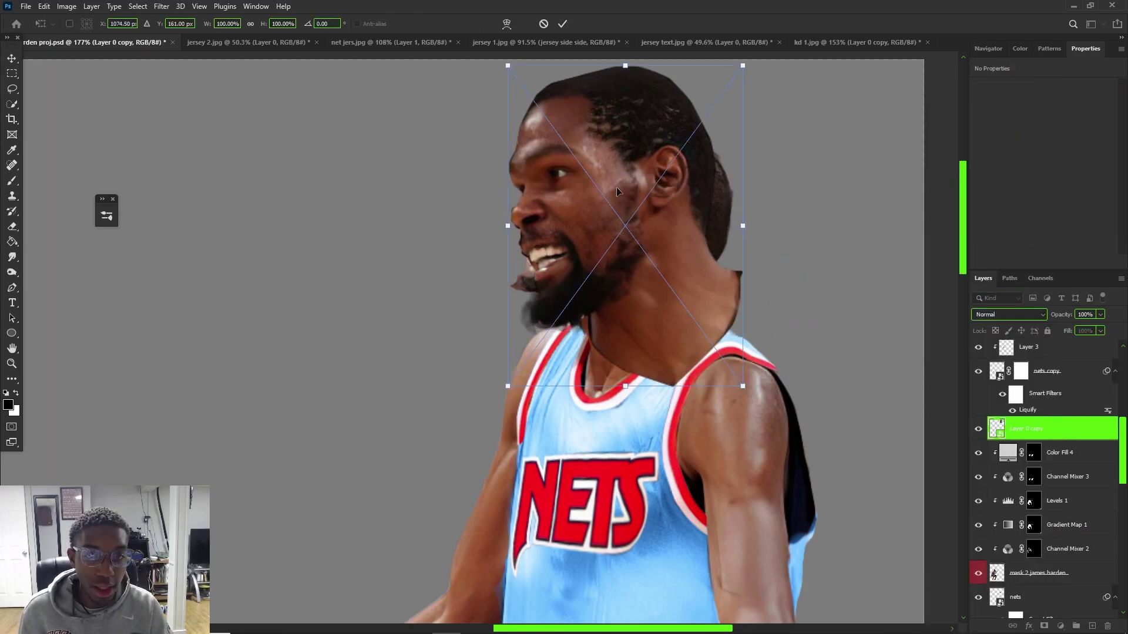
left_click_drag(798, 160, 773, 177)
left_click_drag(662, 64, 657, 125)
mouse_move(653, 184)
left_mouse_down()
mouse_move(654, 151)
mouse_move(662, 176)
left_mouse_up()
left_click_drag(803, 220, 801, 215)
left_click_drag(674, 205, 632, 214)
scroll(633, 208, "down", 3)
scroll(536, 146, "up", 3)
scroll(632, 215, "down", 3)
scroll(631, 214, "up", 3)
scroll(628, 215, "down", 3)
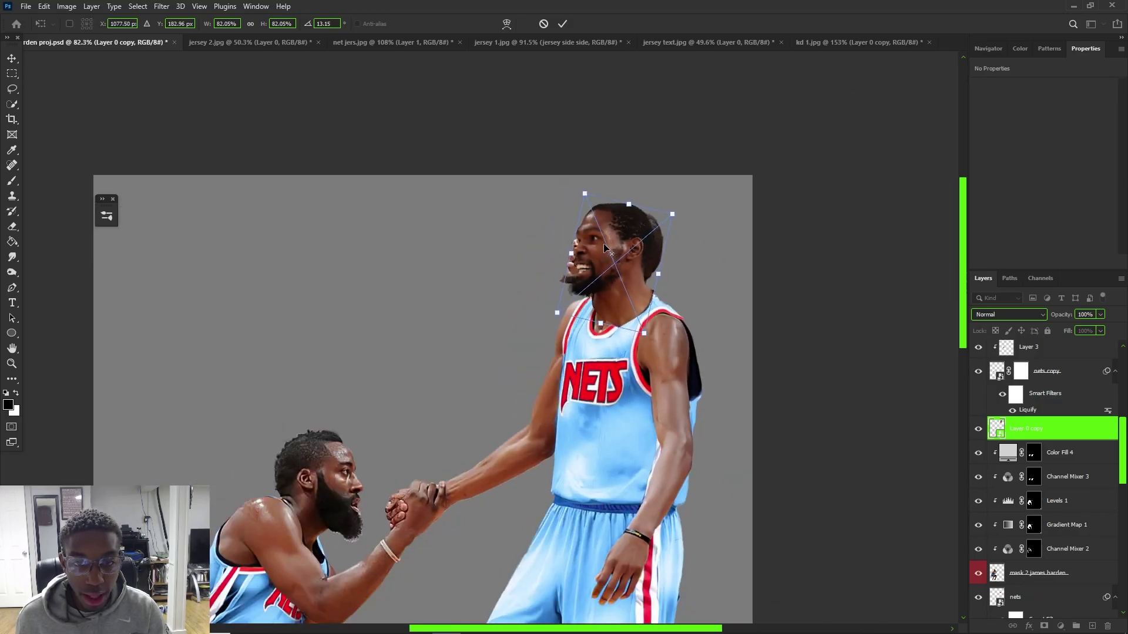
Fine-tune the placement of the transformed head so its neck meets the jersey collar, and apply the transform
scroll(604, 243, "up", 3)
right_click(604, 241)
left_click(611, 342)
mouse_move(559, 325)
left_mouse_down()
mouse_move(567, 317)
mouse_move(560, 325)
left_mouse_up()
left_click_drag(636, 160, 593, 179)
key("Return")
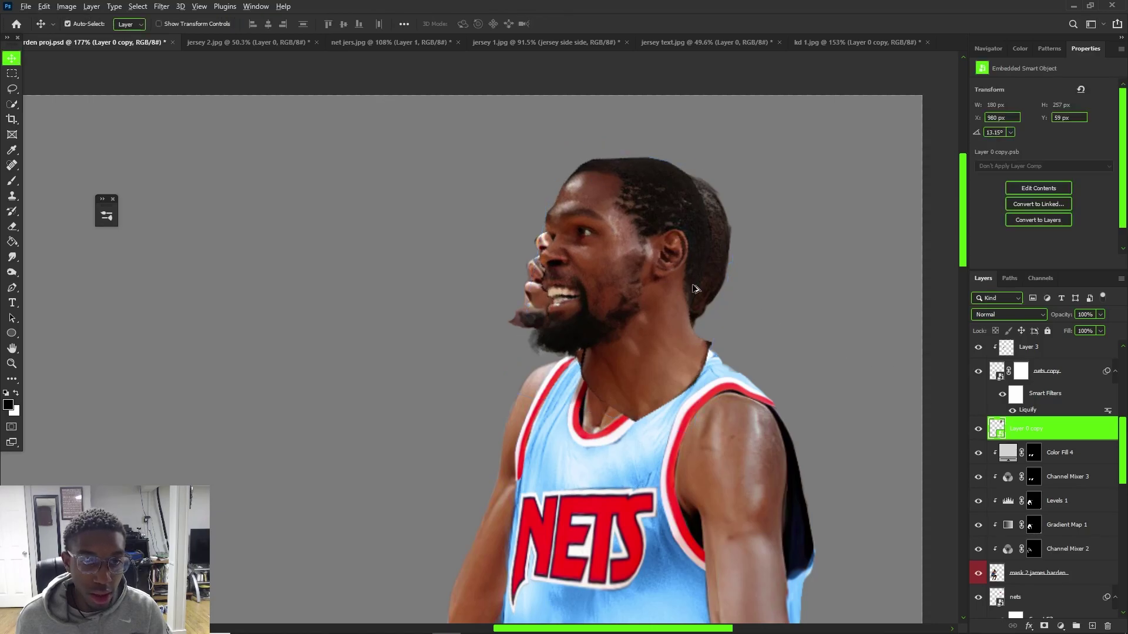
Transform the head again, reducing its scale slightly to about 80.6%, and apply it
scroll(646, 214, "up", 1)
key("t")
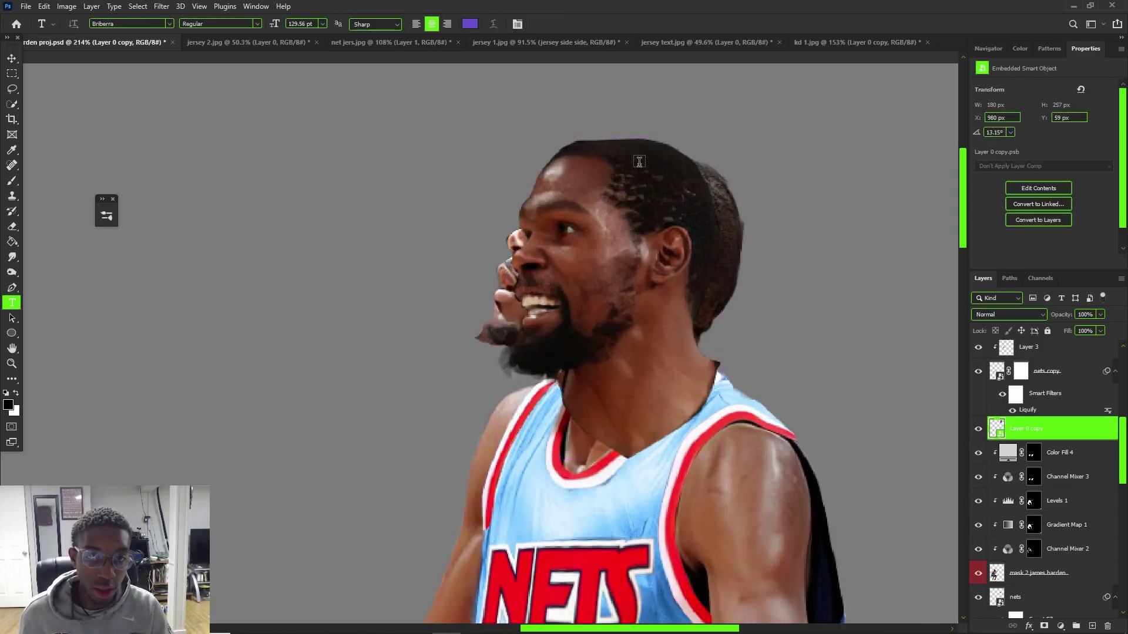
key("ctrl+t")
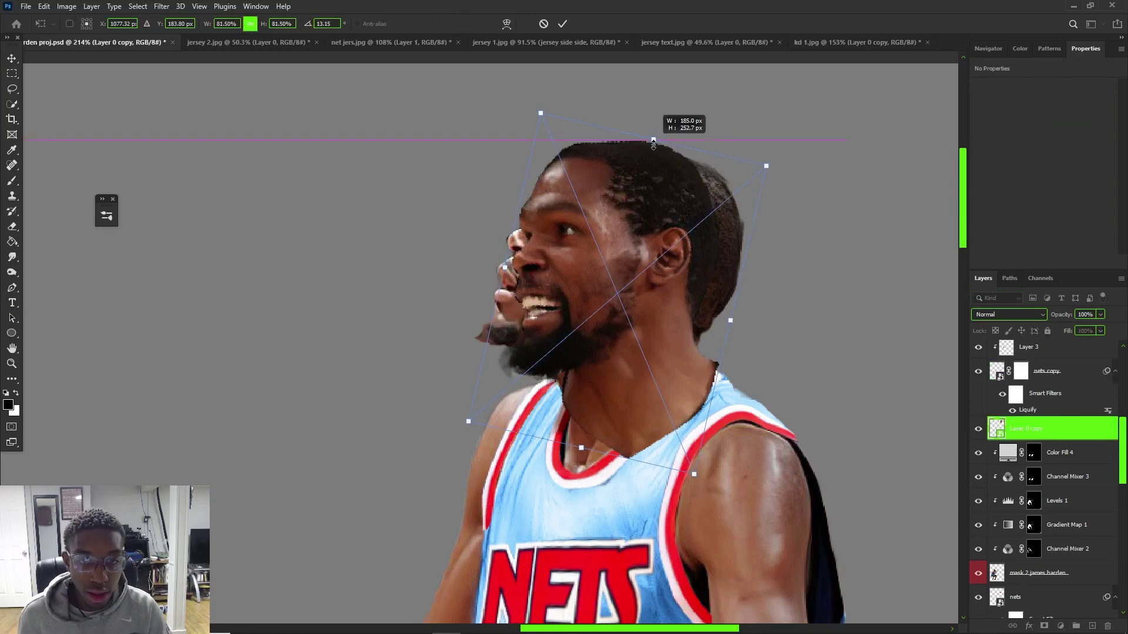
scroll(670, 235, "down", 2)
scroll(671, 196, "up", 4)
scroll(588, 292, "down", 6)
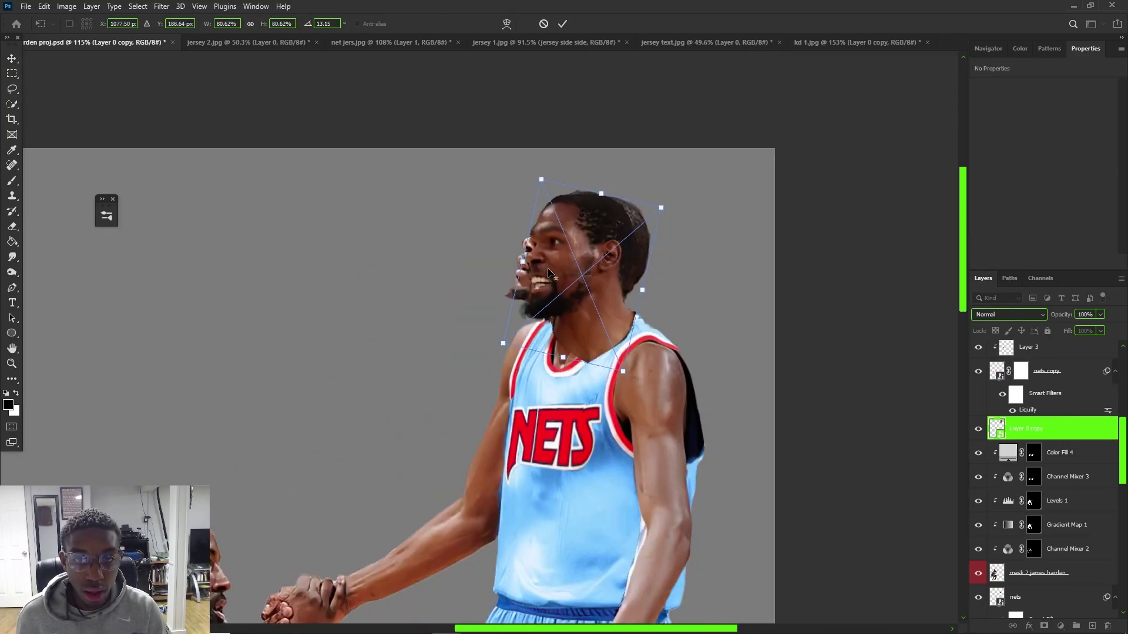
key("Return")
Nudge the new head slightly sideways and add a layer mask to its layer
scroll(564, 282, "up", 4)
key("v")
mouse_move(594, 209)
left_mouse_down()
mouse_move(576, 200)
mouse_move(590, 209)
left_mouse_up()
left_click(1046, 626)
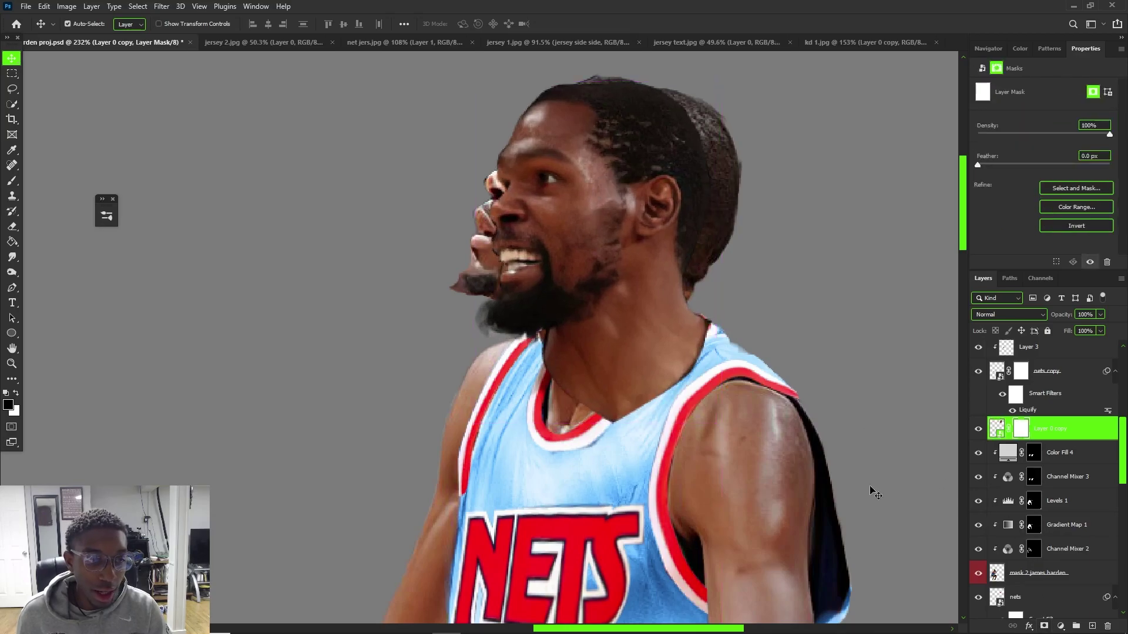
Set the brush flow to 11% and mask out the new neck's lower edge to uncover the jersey collar up to the shoulder
key("b")
right_click(586, 314, "alt")
left_click_drag(594, 435, 617, 397)
key("ctrl+z")
right_click(624, 388, "alt")
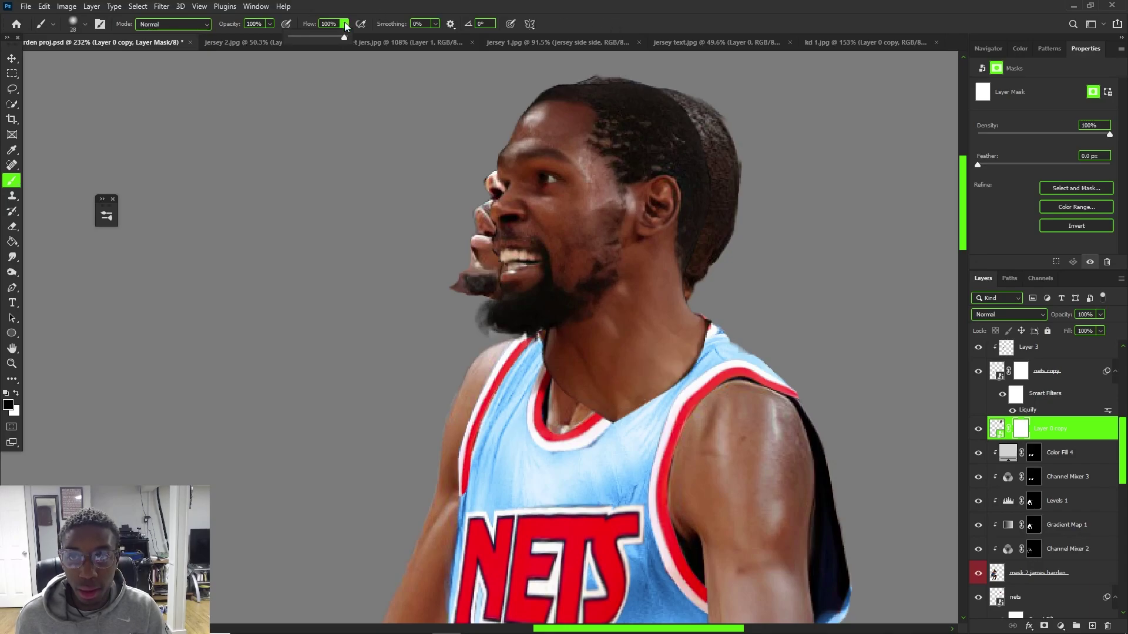
left_click_drag(336, 36, 295, 36)
right_click(504, 428, "alt")
right_click(598, 448, "alt")
mouse_move(603, 414)
left_mouse_down()
mouse_move(664, 384)
mouse_move(695, 390)
mouse_move(736, 319)
mouse_move(686, 368)
left_mouse_up()
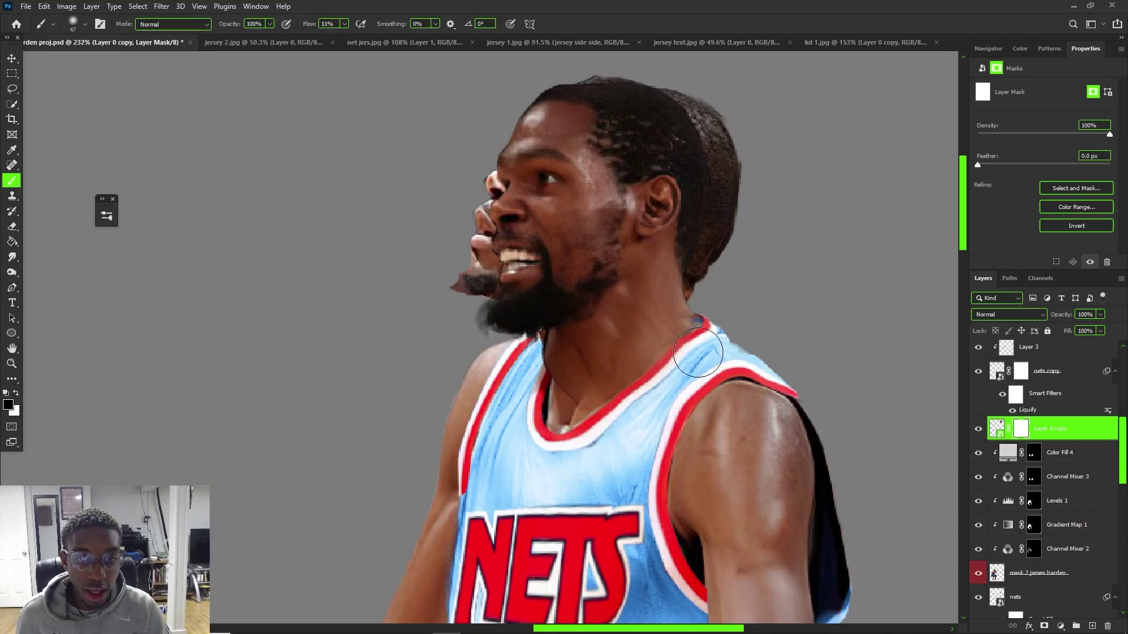
Use a smaller brush to mask the new neck's front edge beneath the beard along the inside of the collar
right_click(546, 367, "alt")
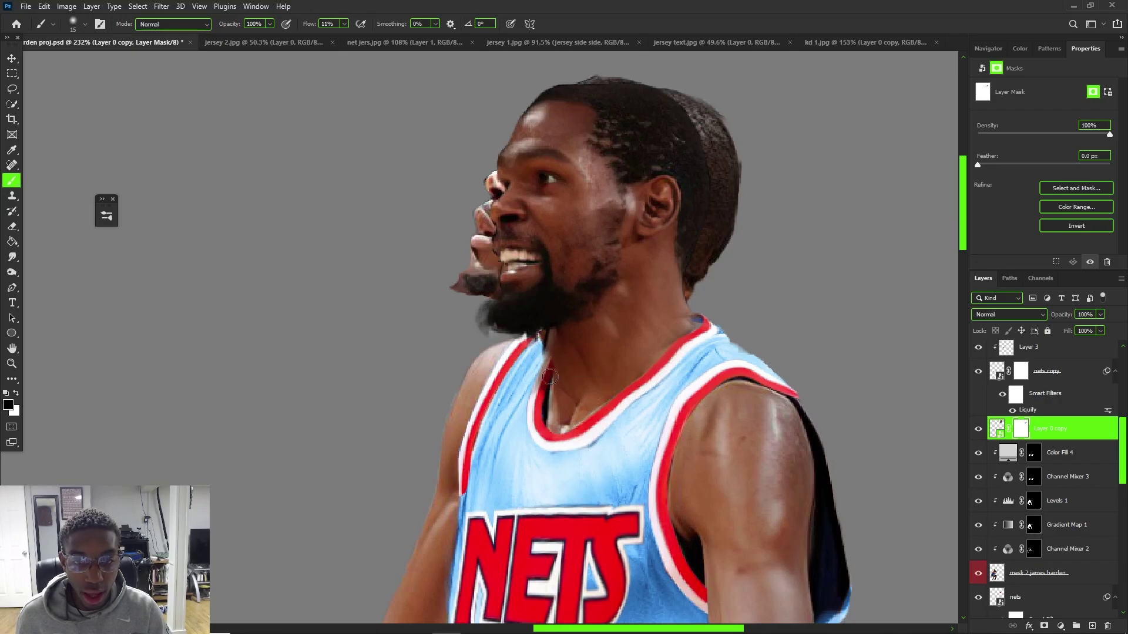
left_click_drag(551, 342, 539, 393, "ctrl")
key("ctrl+z")
left_click_drag(555, 343, 536, 365)
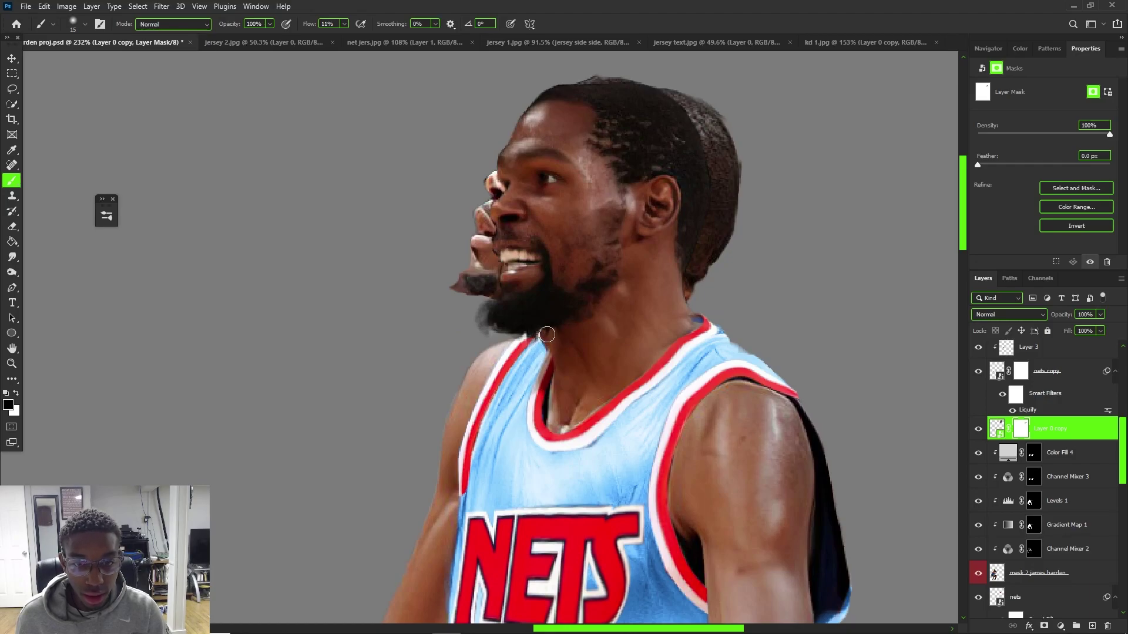
key("ctrl+0")
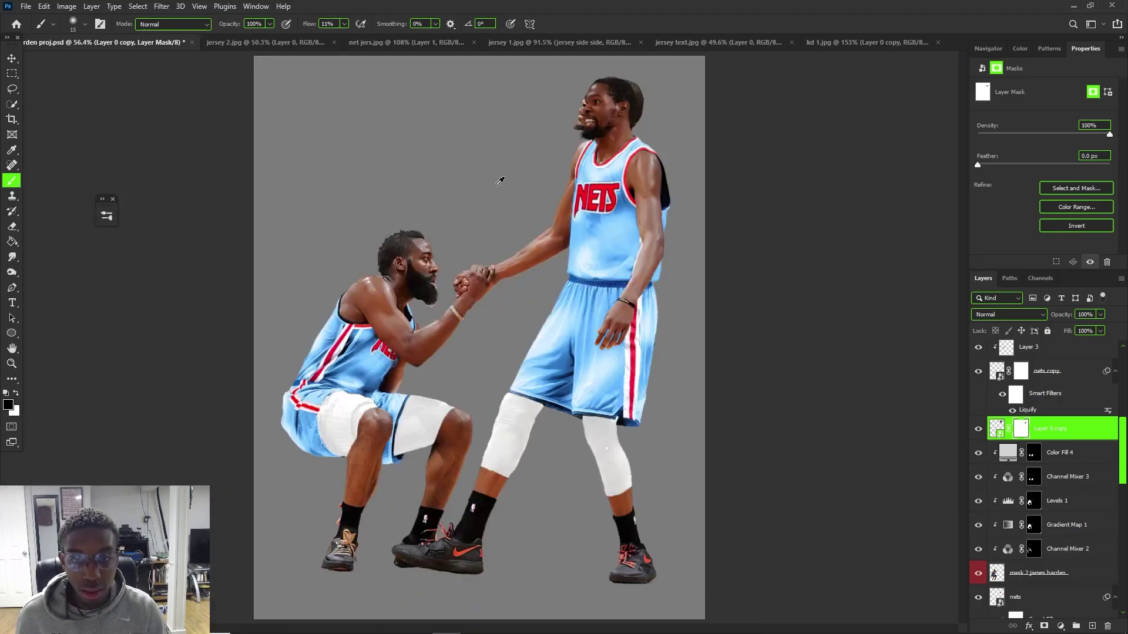
Add a layer mask to the mask 1 kd copy layer and softly brush away the original head around the new one
scroll(623, 69, "up", 10)
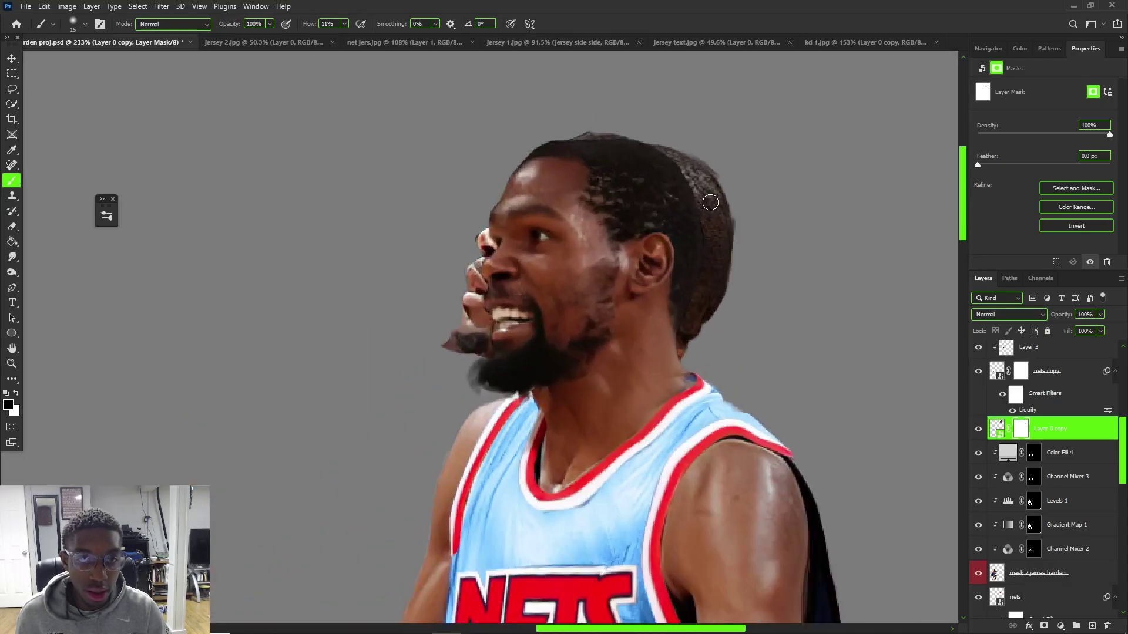
left_click(707, 200, "ctrl")
left_click(1011, 606)
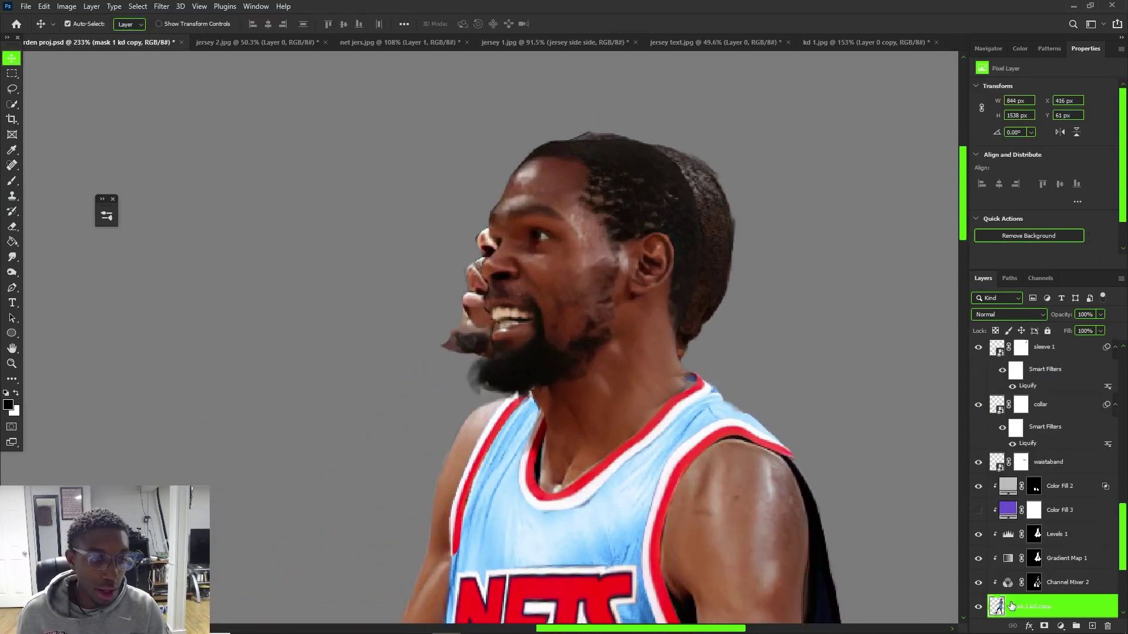
left_click(1043, 626)
key("b")
right_click(743, 282, "alt")
mouse_move(738, 157)
left_mouse_down()
mouse_move(718, 259)
mouse_move(717, 205)
mouse_move(695, 174)
mouse_move(616, 134)
mouse_move(483, 245)
left_mouse_up()
right_click(705, 195, "alt")
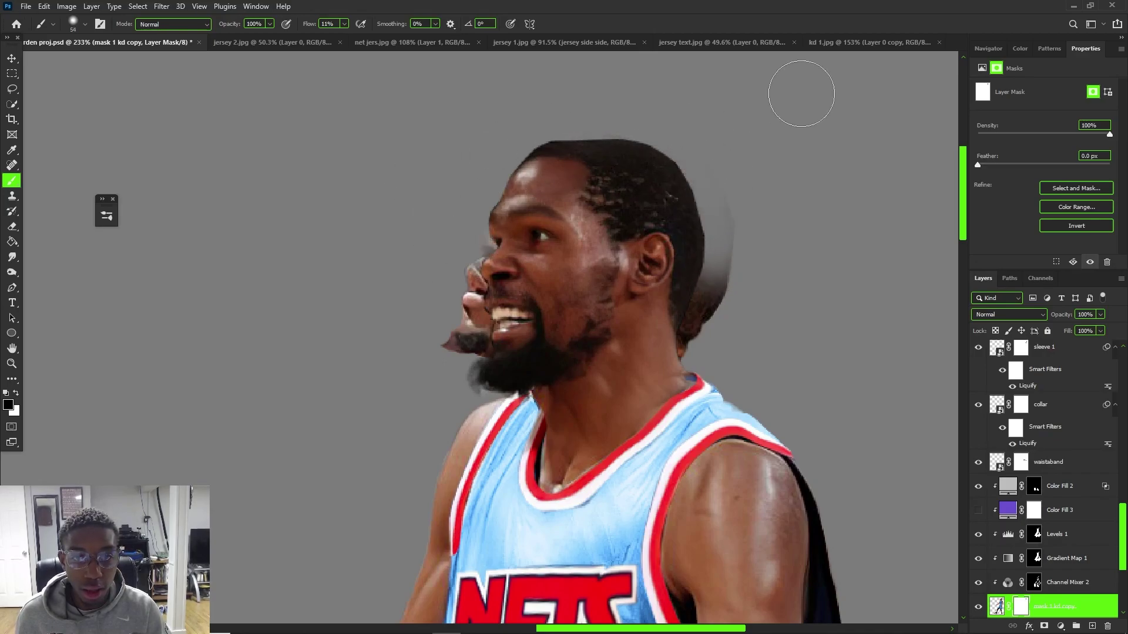
Raise the brush flow to 100% and mask out the rest of the original face and back of the head
left_click(344, 24)
left_click_drag(345, 38, 402, 38)
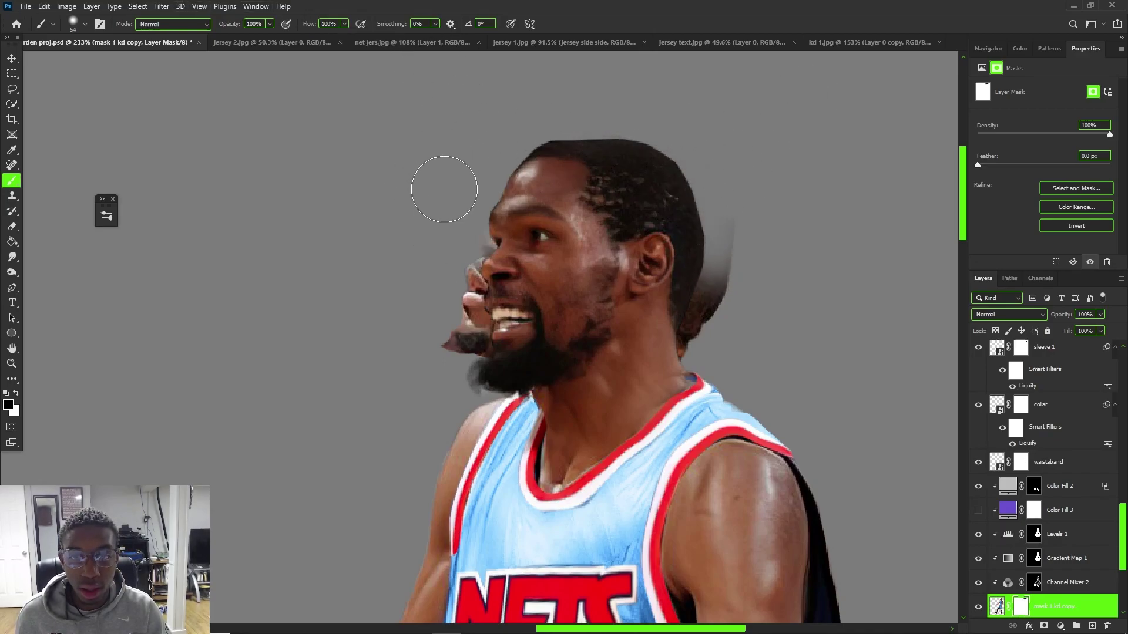
left_click_drag(460, 268, 517, 288)
mouse_move(713, 347)
left_mouse_down()
mouse_move(699, 327)
mouse_move(730, 223)
left_mouse_up()
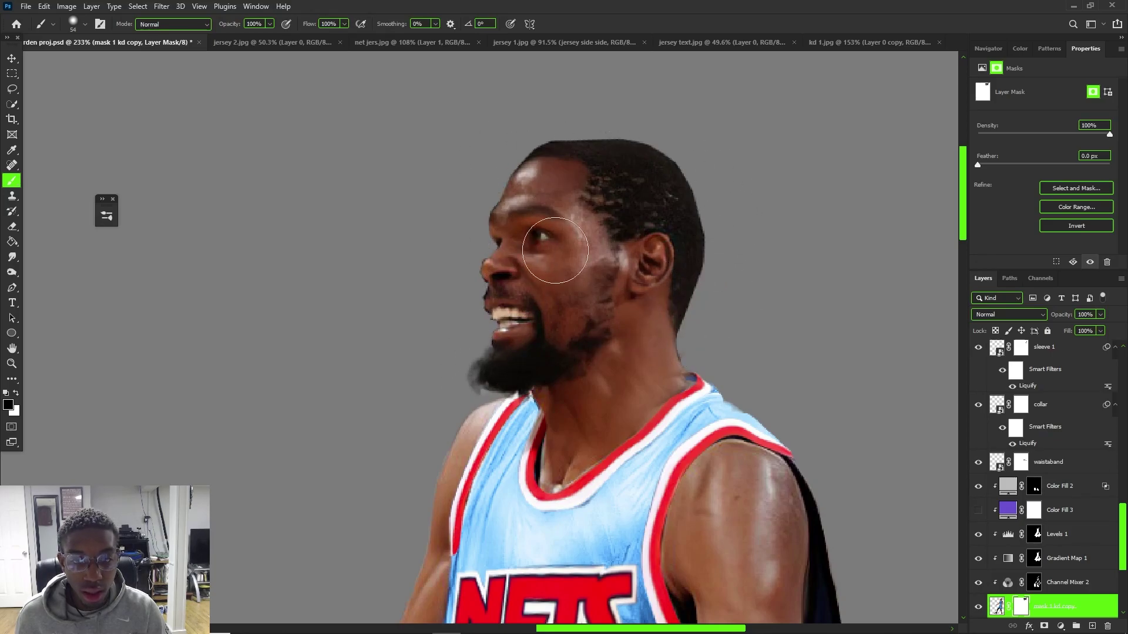
scroll(578, 196, "down", 3)
scroll(578, 195, "down", 2)
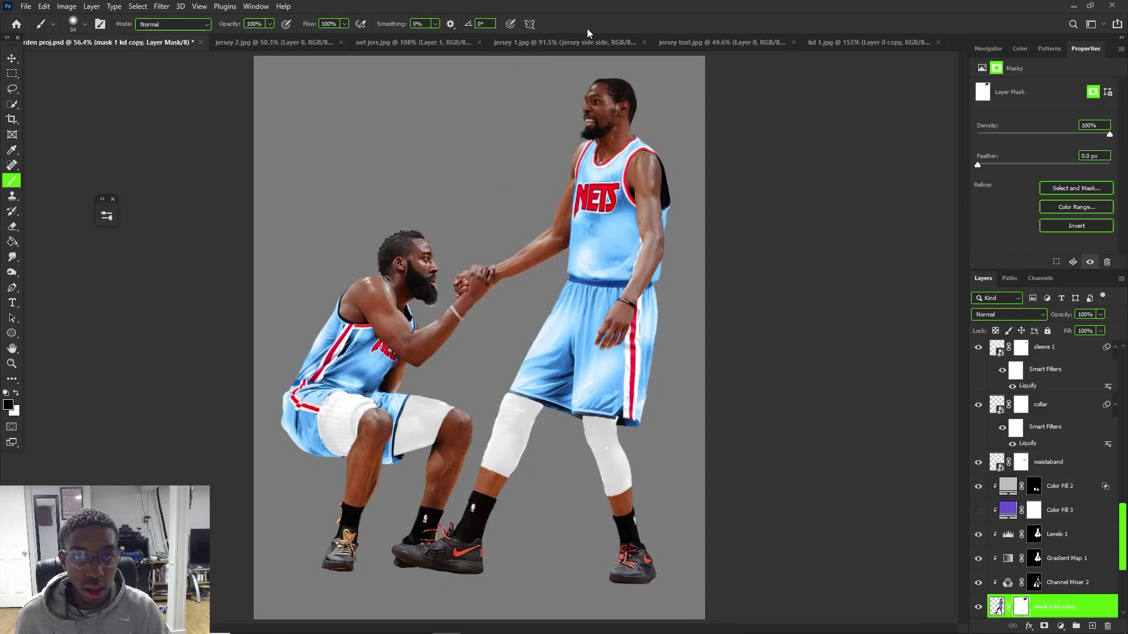
scroll(615, 82, "up", 5)
key("v")
left_click(601, 134, "ctrl")
left_click_drag(600, 198, 570, 122)
key("ctrl+z")
key("ctrl+t")
left_click(579, 256)
key("ctrl+z")
scroll(565, 164, "up", 3)
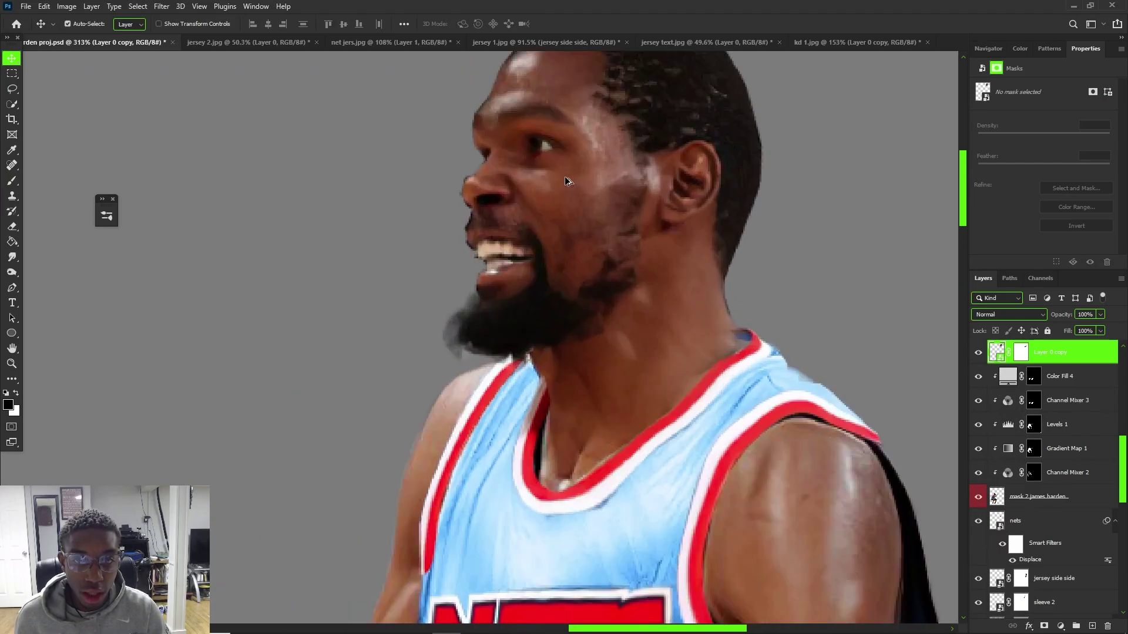
Clean up the new head's profile around the nose and mouth by painting on its layer mask with a small brush
left_click(1021, 351)
key("b")
scroll(554, 218, "down", 1)
scroll(543, 218, "up", 4)
mouse_move(537, 218)
left_mouse_down()
mouse_move(417, 196)
mouse_move(364, 272)
mouse_move(373, 275)
left_mouse_up()
scroll(406, 212, "down", 3)
mouse_move(381, 275)
left_mouse_down()
mouse_move(366, 272)
mouse_move(442, 336)
left_mouse_up()
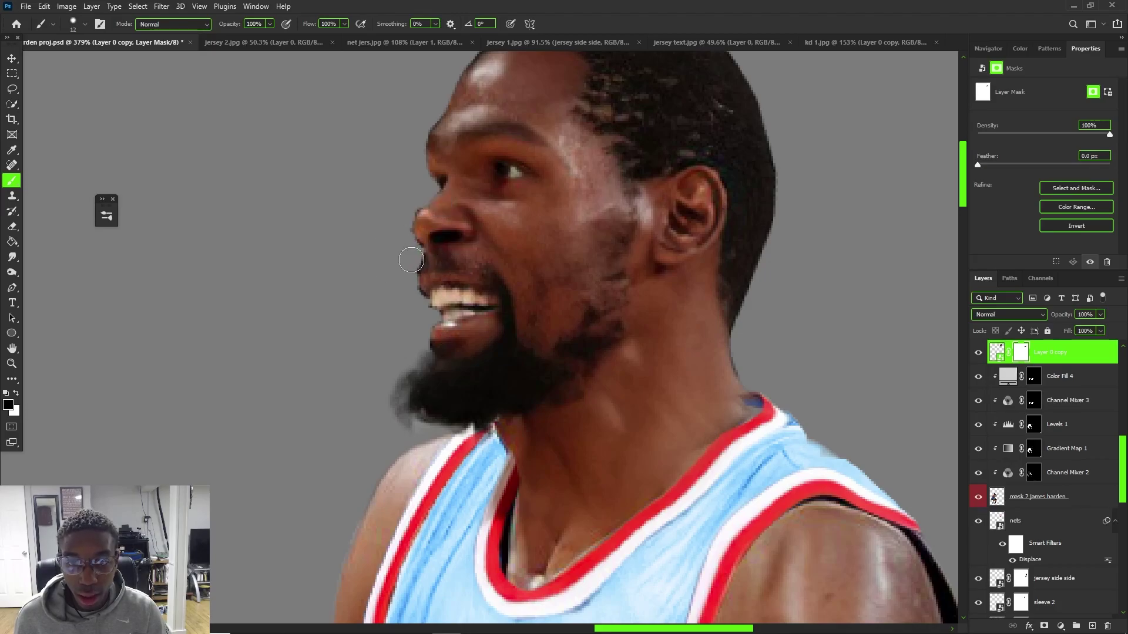
key("bracketleft")
key("bracketleft")
key("bracketleft")
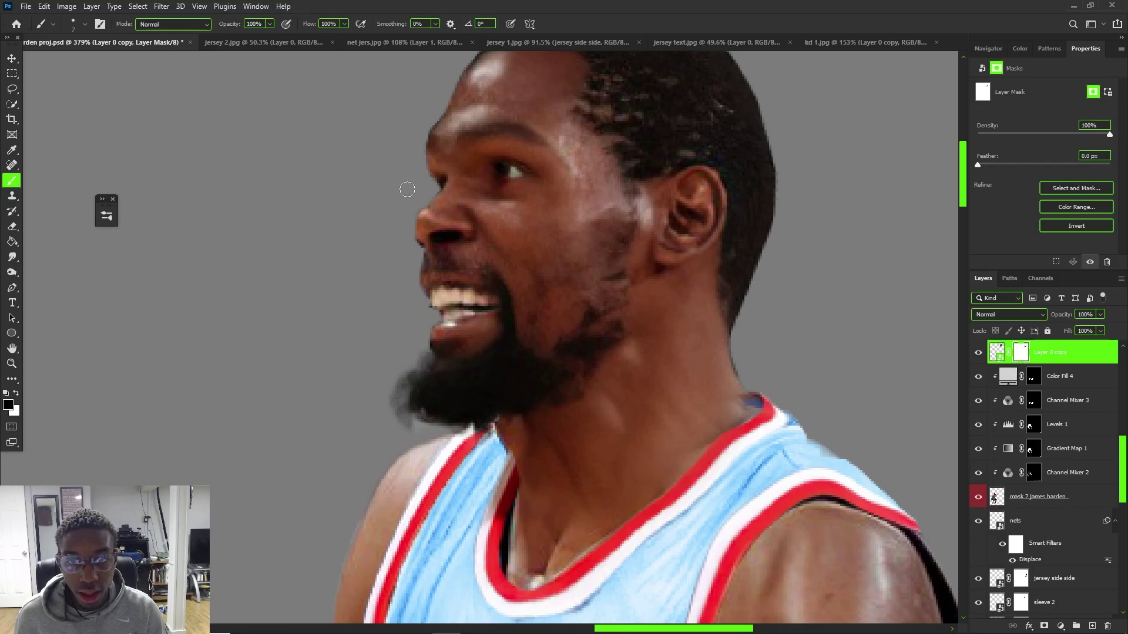
scroll(438, 261, "down", 6)
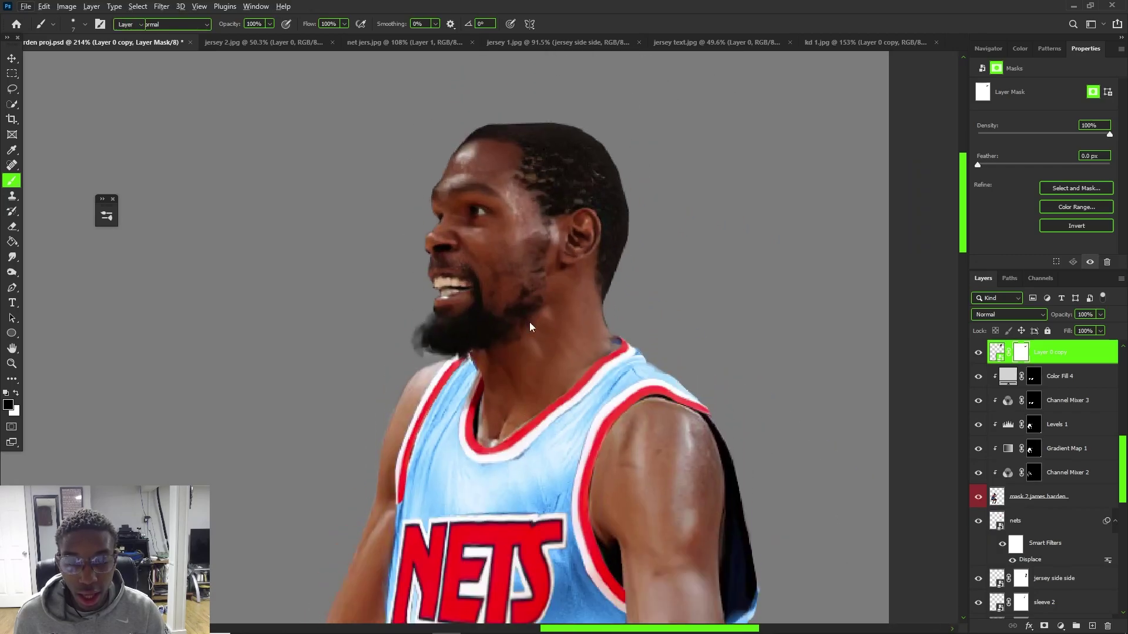
key("v")
scroll(465, 159, "down", 5)
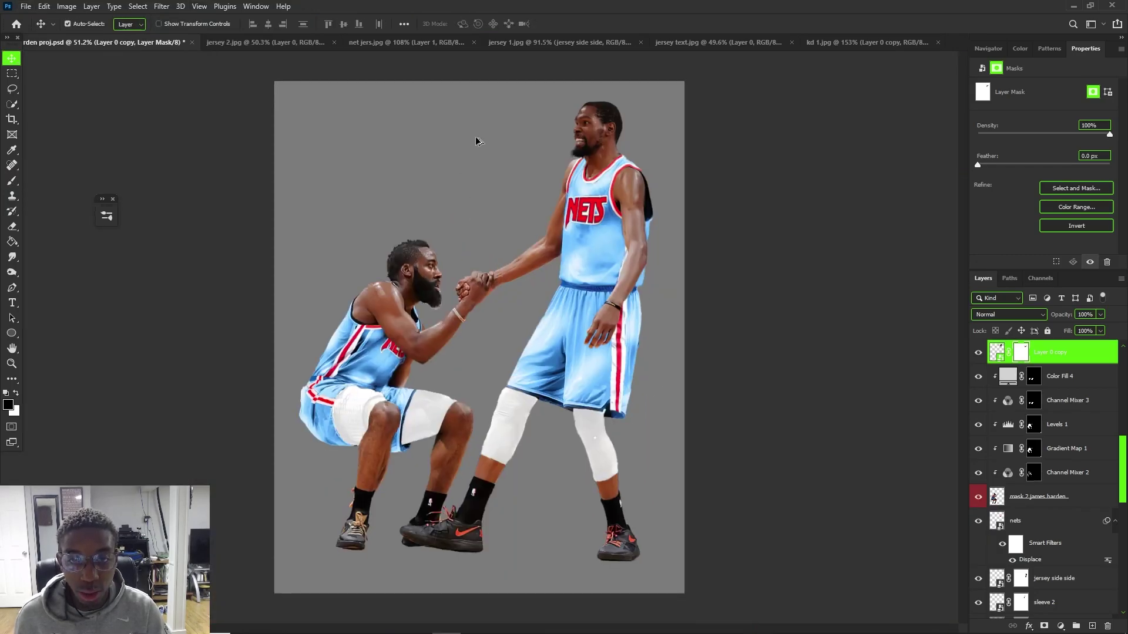
Select the layer mask of the new head's layer while inspecting the head and collar up close
scroll(466, 159, "up", 4)
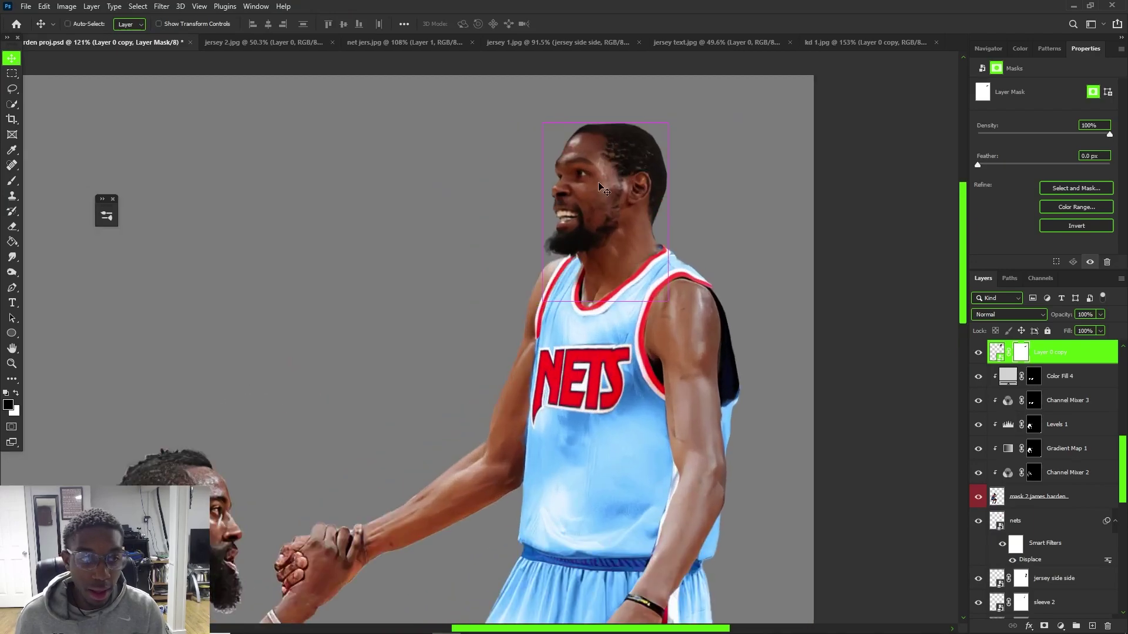
scroll(602, 188, "up", 2)
left_click(1080, 353)
right_click(1081, 352)
left_click(836, 291)
scroll(795, 292, "up", 1)
left_click(1022, 352)
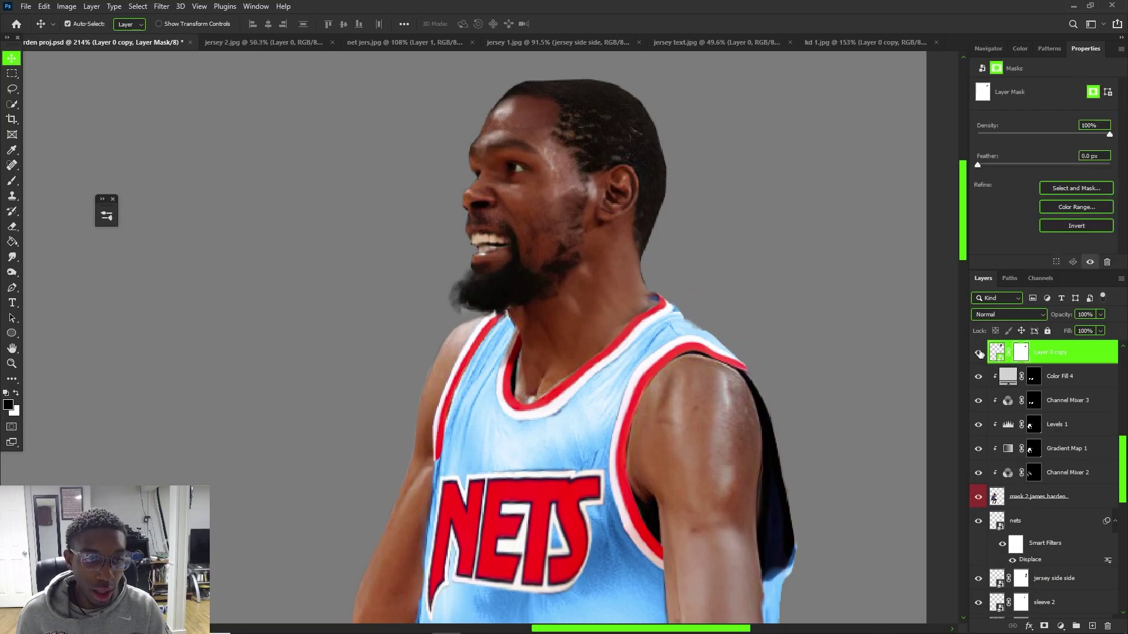
Examine the blended head, neck and collar edges up close and against the full figure
scroll(653, 297, "up", 3)
key("b")
scroll(651, 282, "down", 2)
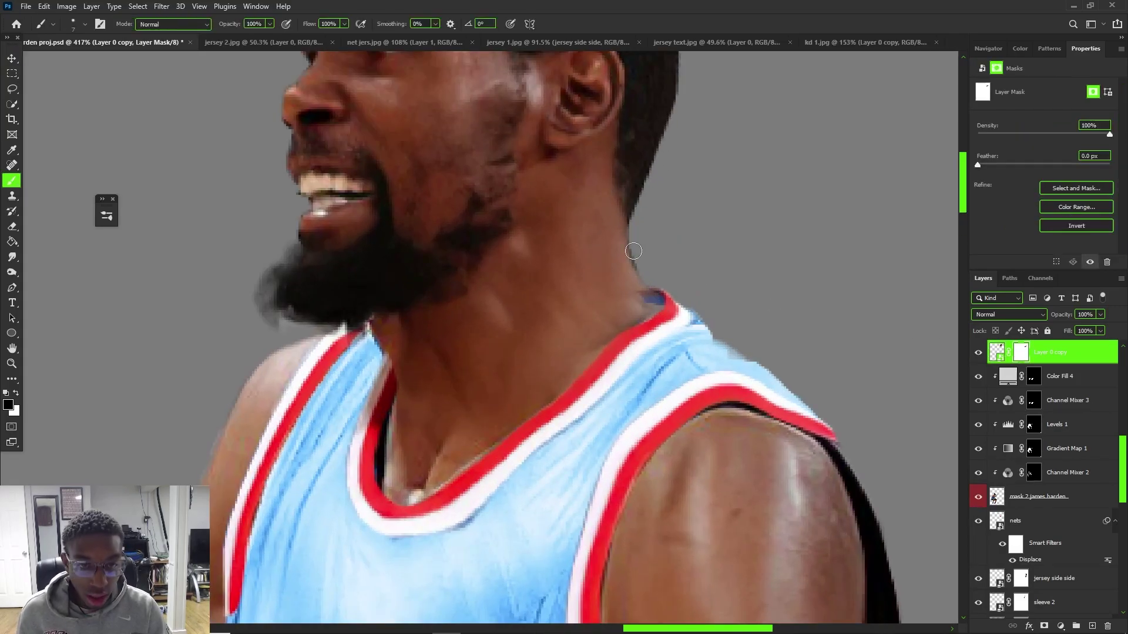
scroll(664, 264, "up", 1)
scroll(679, 238, "down", 1)
scroll(680, 238, "down", 2)
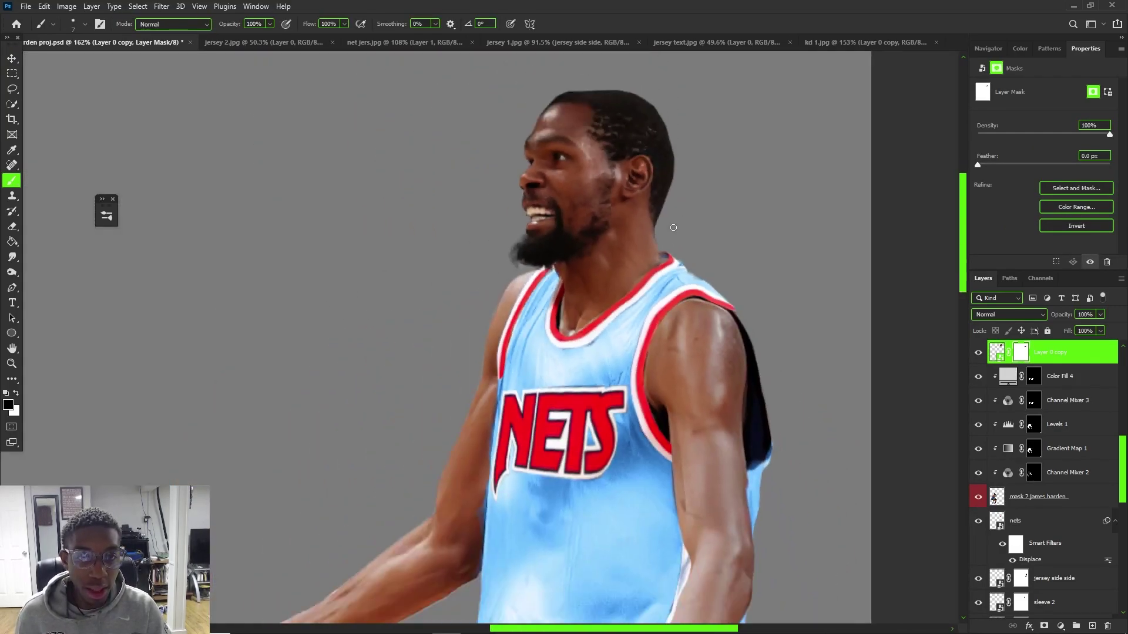
key("v")
scroll(646, 224, "up", 2)
scroll(592, 117, "down", 3)
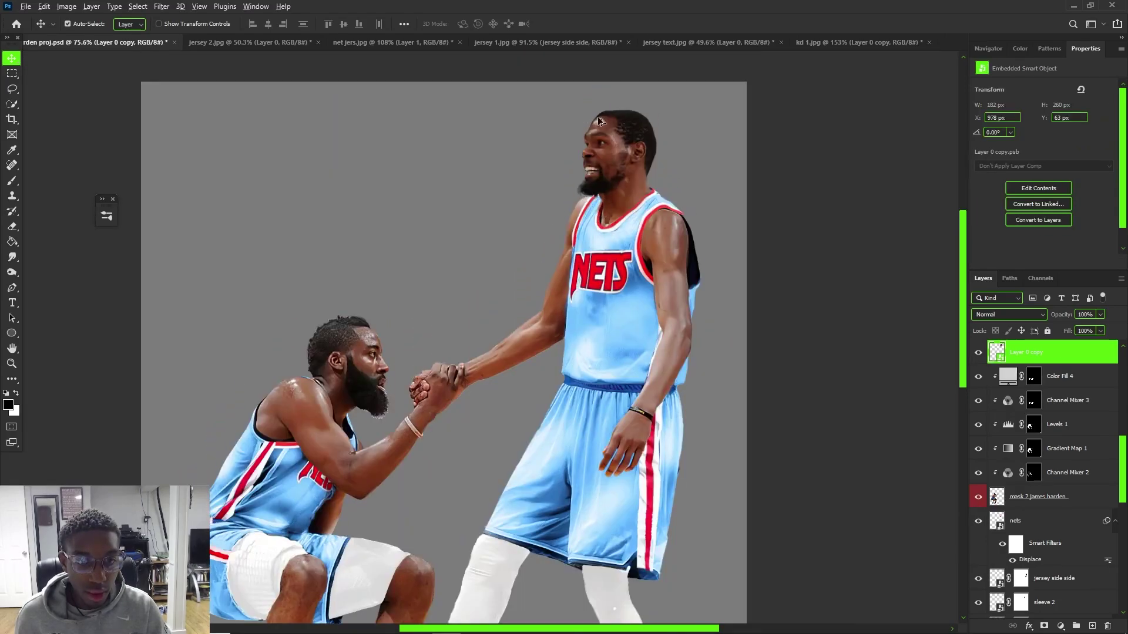
scroll(592, 117, "up", 3)
left_click_drag(652, 108, 652, 168)
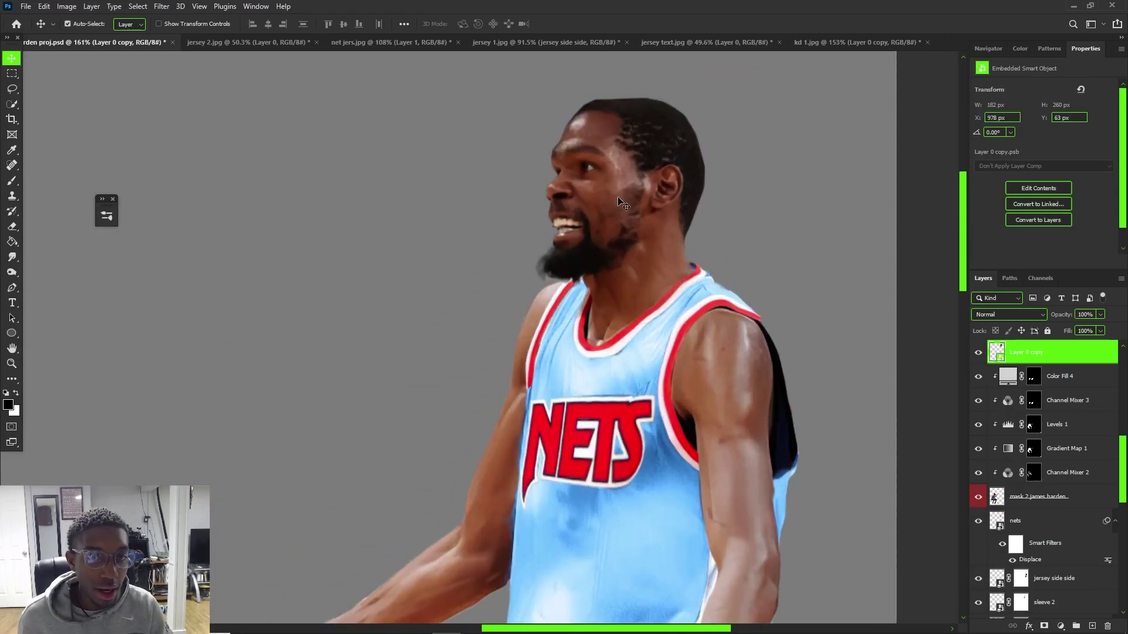
Add a Selective Color adjustment clipped to the new head, setting Reds to magenta -1, yellow +15 and black -23
left_click(1061, 626)
left_click(1051, 621)
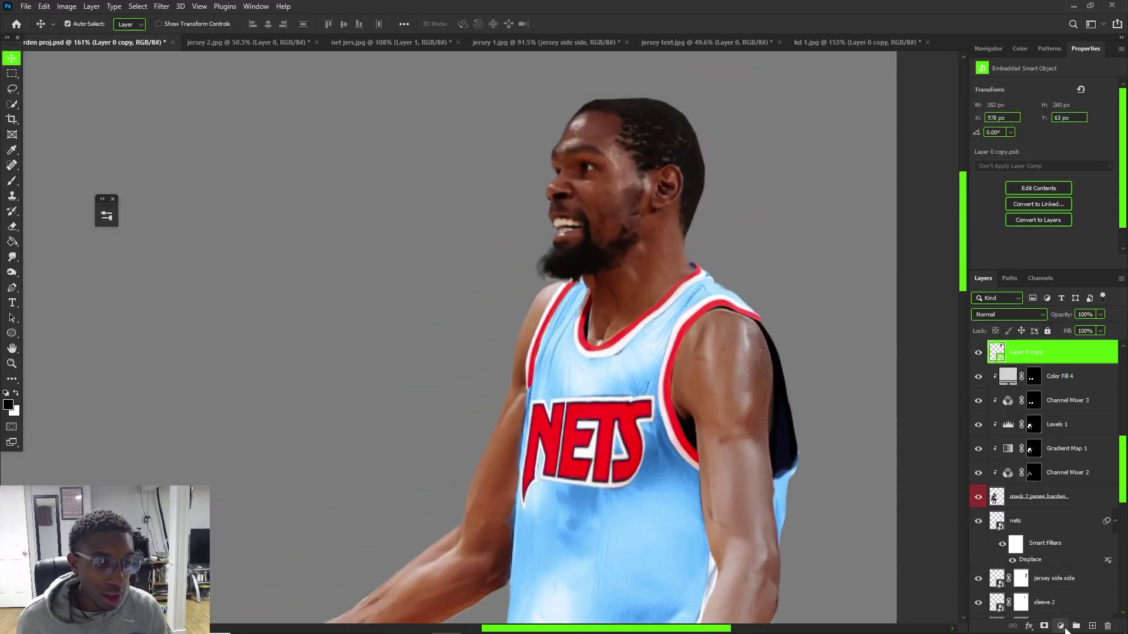
left_click(1057, 360, "alt")
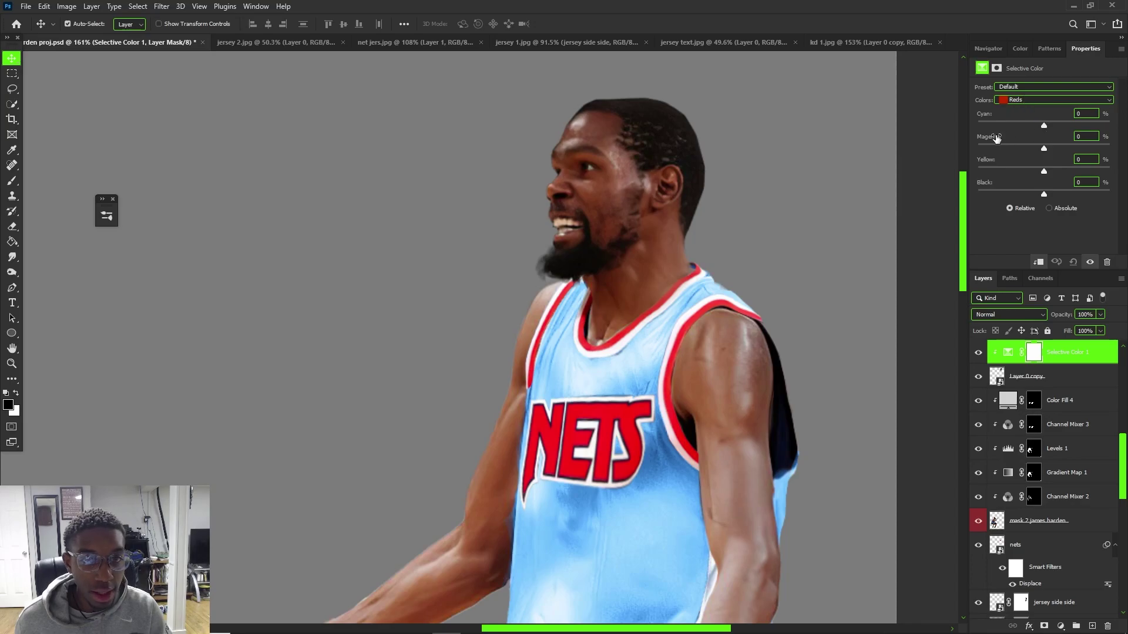
key("ctrl+z")
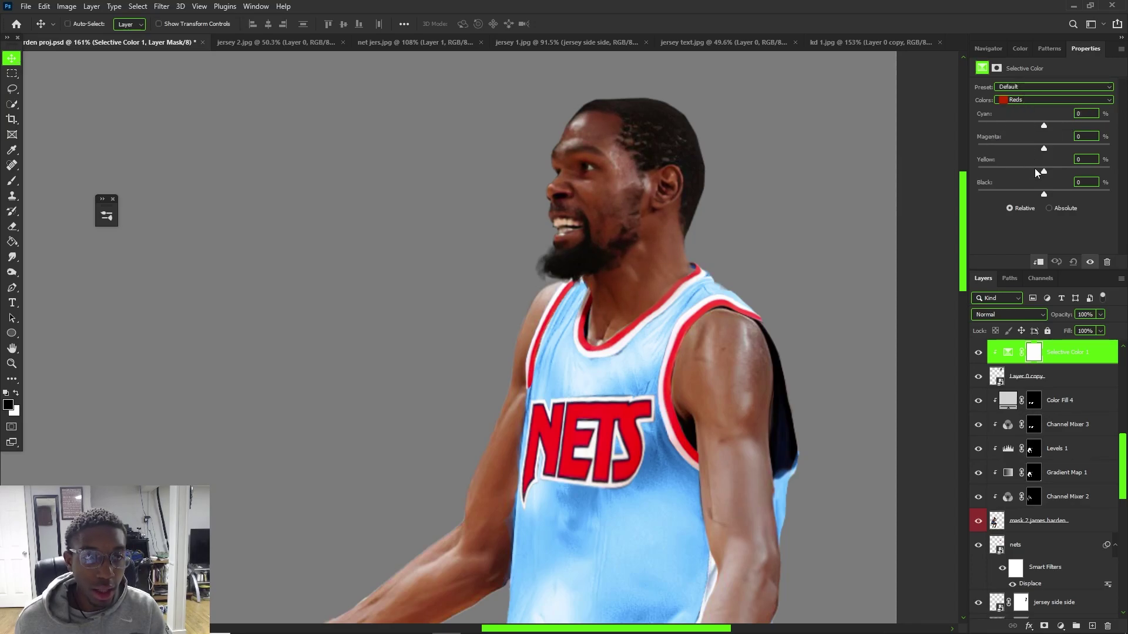
left_click_drag(1031, 147, 1043, 147)
left_click_drag(1034, 194, 1044, 174)
left_click(1032, 172)
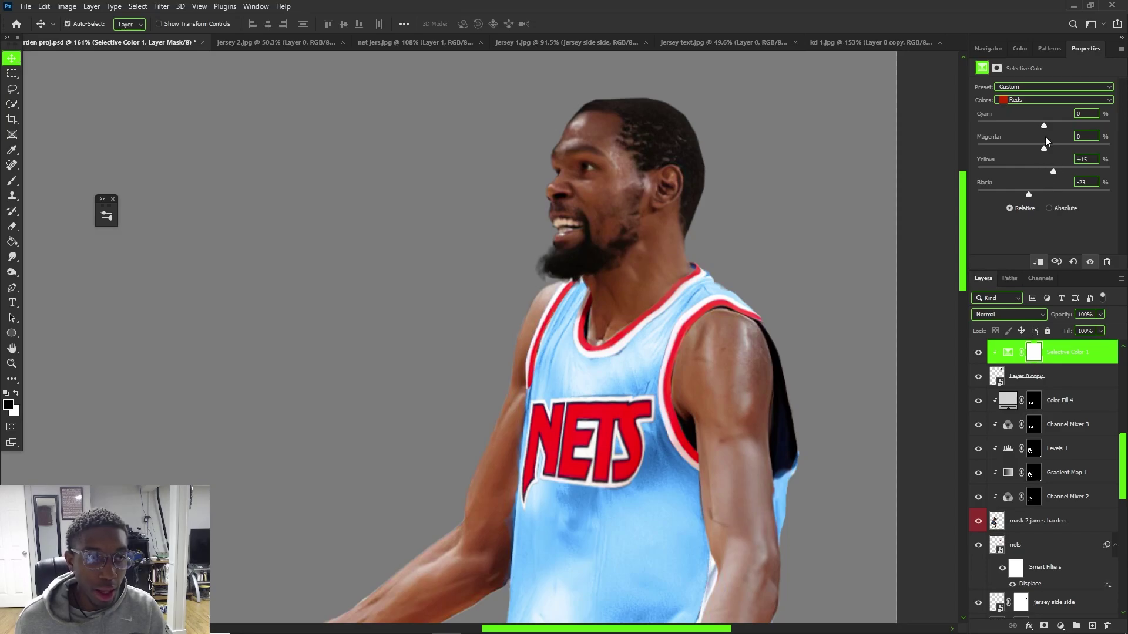
left_click_drag(1043, 148, 1042, 149)
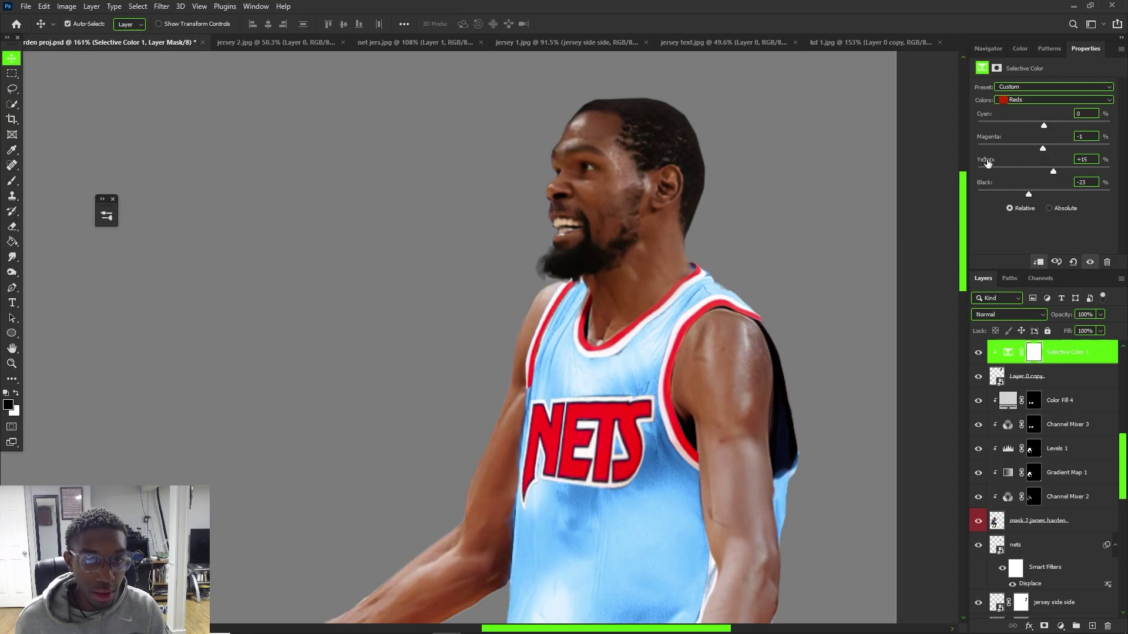
Adjust the Yellows in the head's Selective Color to cyan -43, magenta -41, yellow 0 and black +6
scroll(720, 201, "down", 3)
scroll(720, 201, "up", 2)
left_click(1028, 101)
left_click(1025, 112)
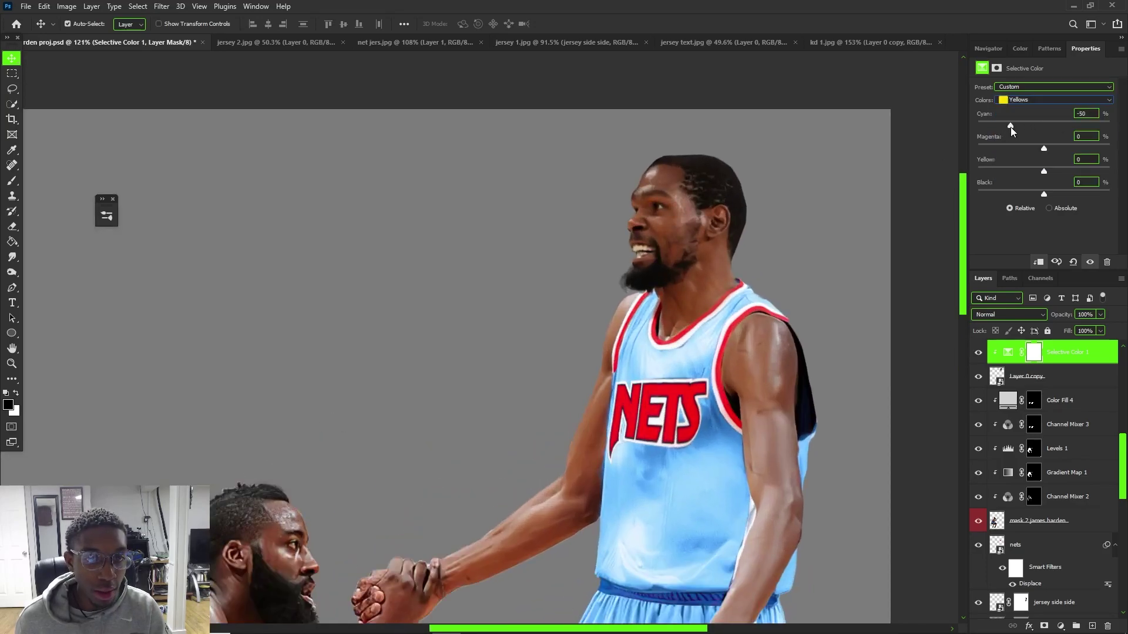
left_click_drag(1010, 149, 1028, 151)
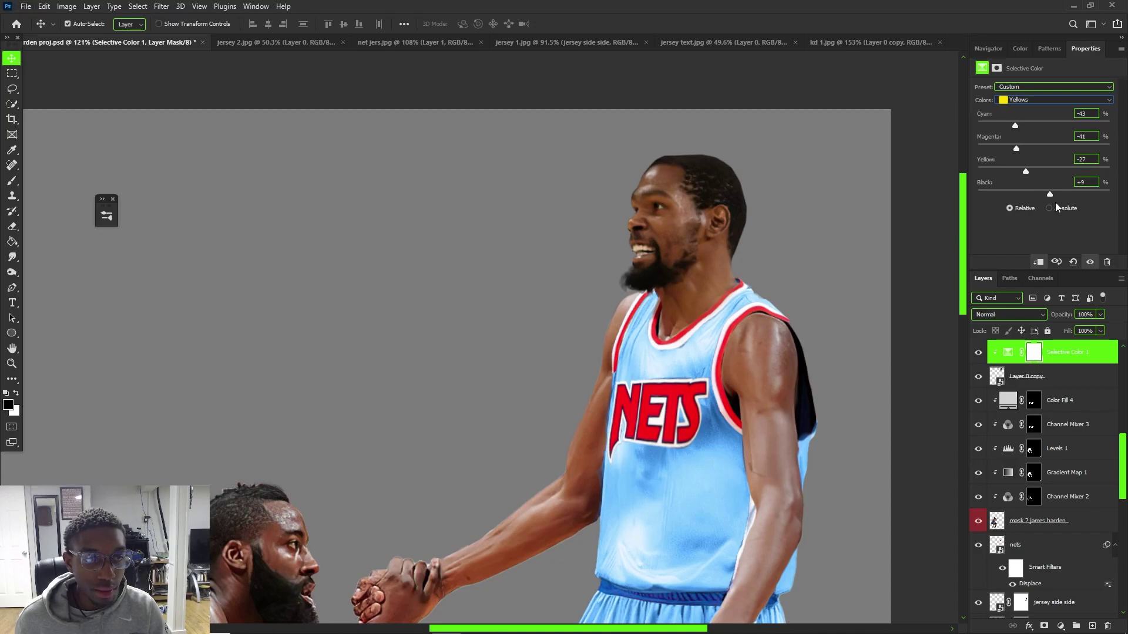
Add a Levels adjustment clipped to the head and lower the Red channel's white input level to 242
left_click(1076, 354)
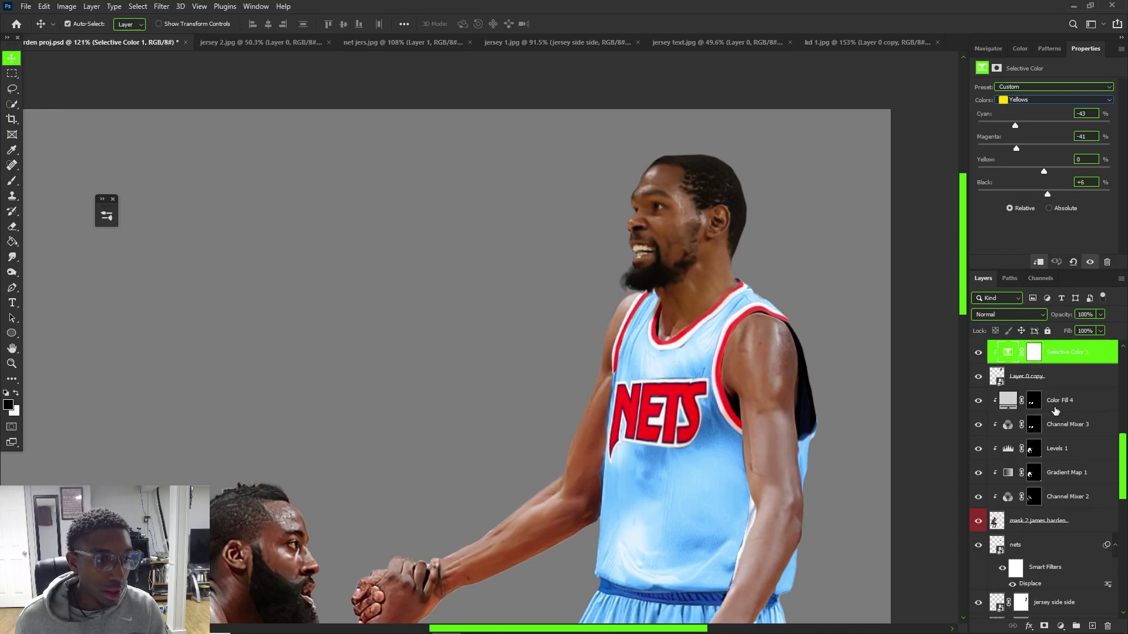
left_click(1053, 624)
left_click(1052, 457)
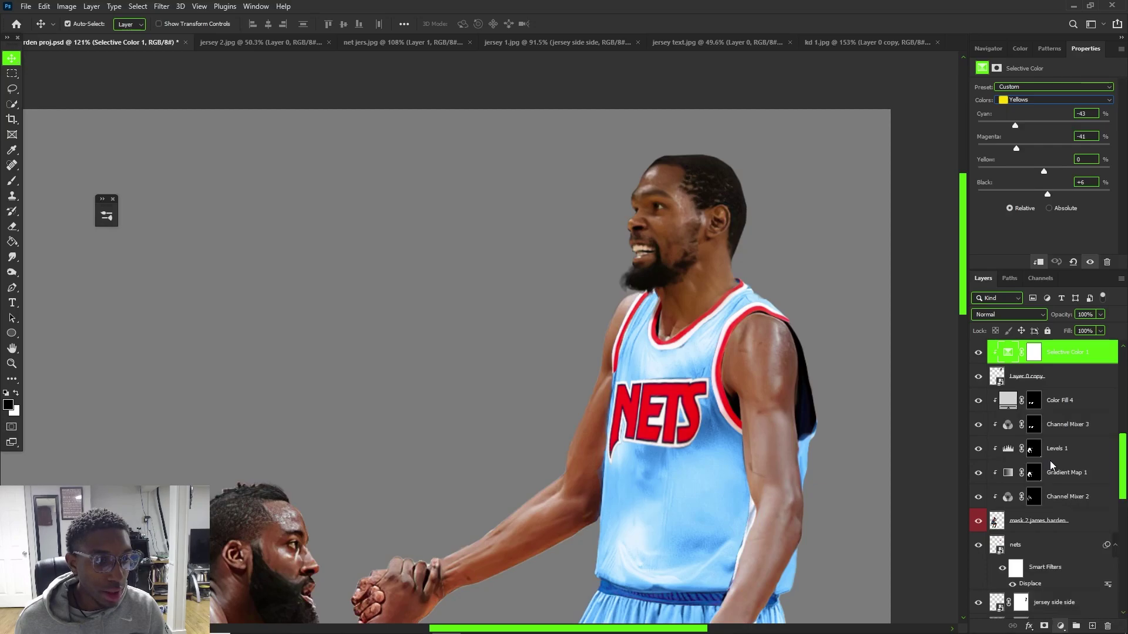
left_click(1024, 109)
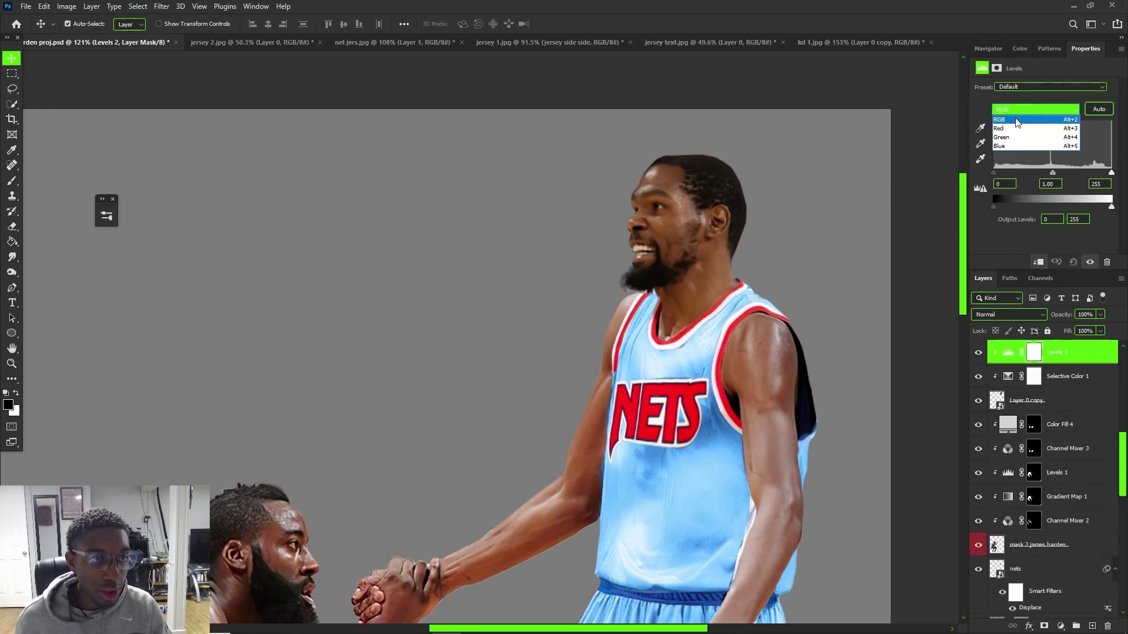
left_click(1010, 129)
left_click_drag(1037, 174, 1001, 176)
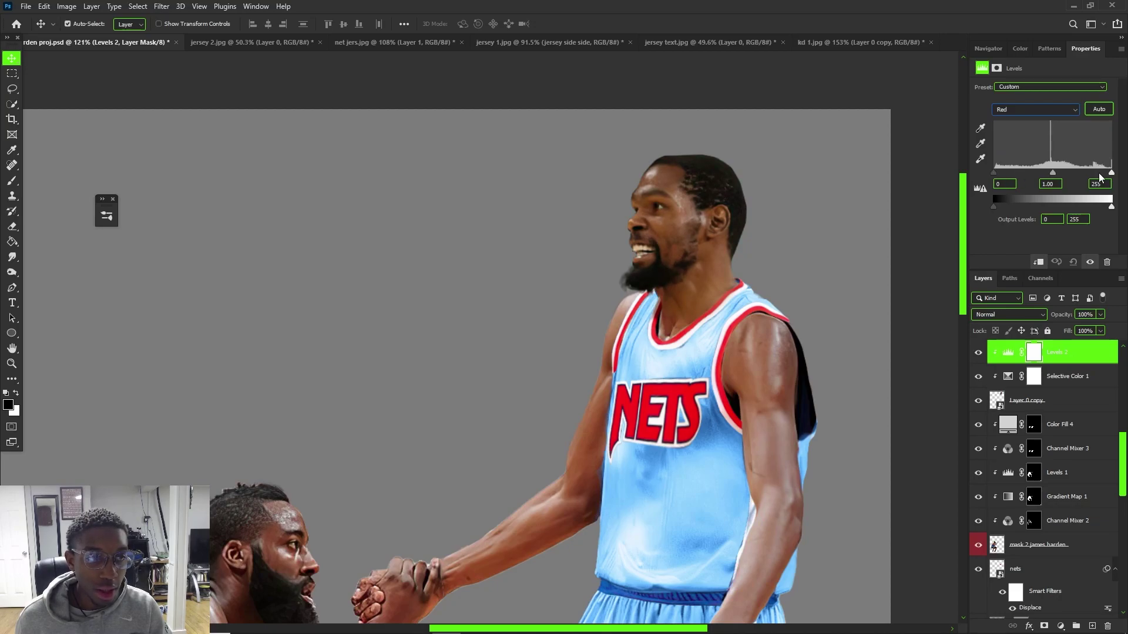
left_click_drag(1112, 173, 1106, 174)
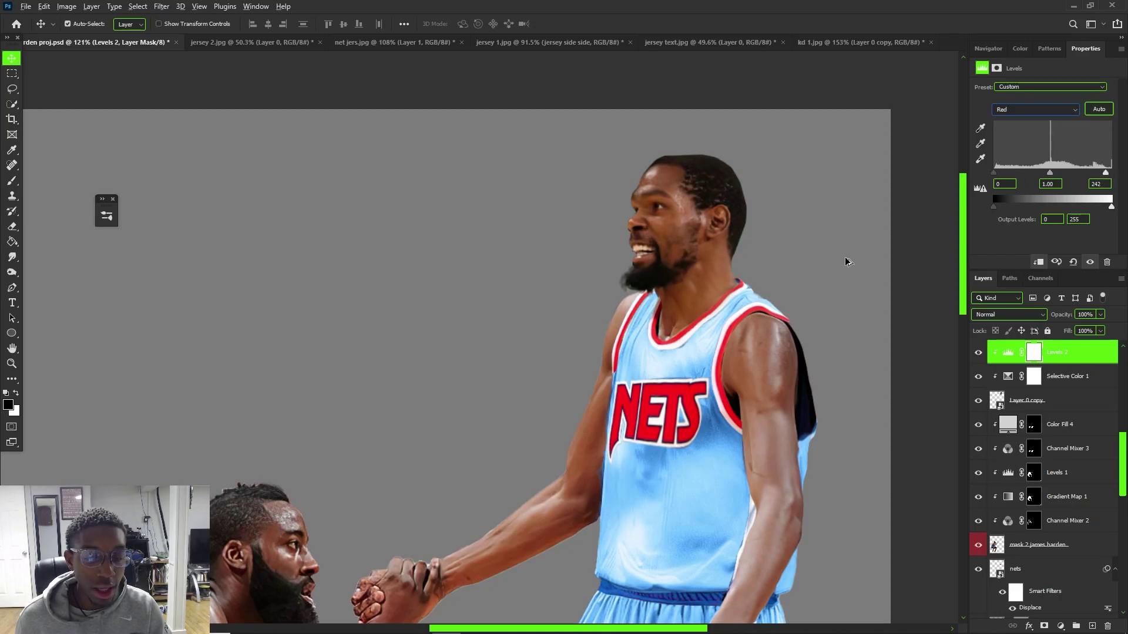
Try shifting the standing player's new head layer and undo the move
left_click(657, 268)
scroll(657, 268, "down", 5)
scroll(561, 118, "up", 10)
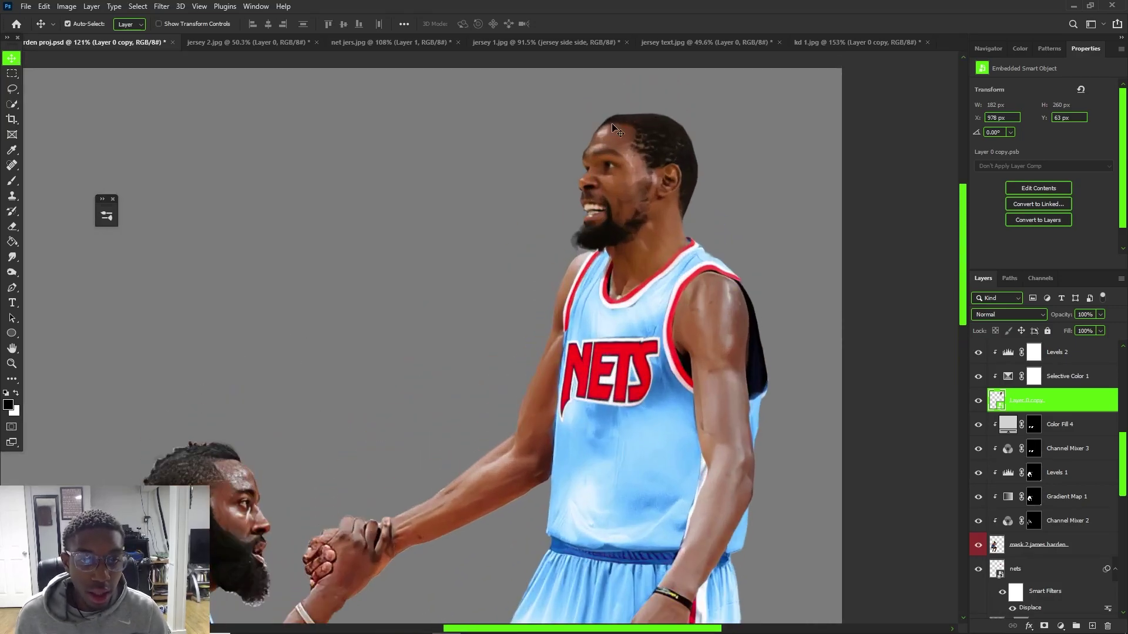
scroll(582, 233, "up", 8)
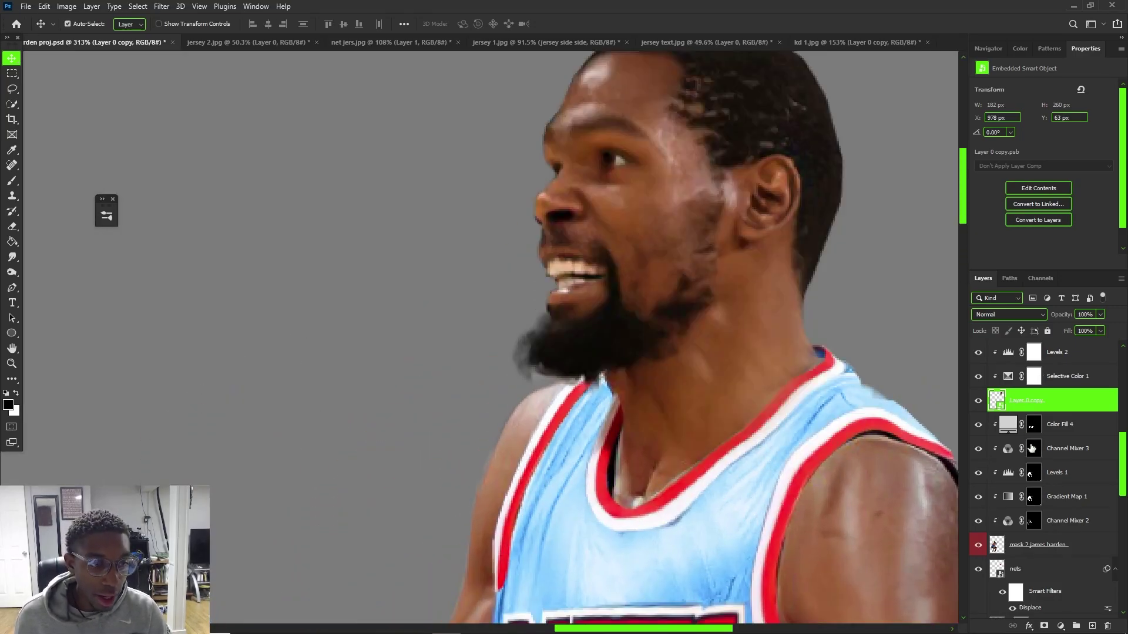
left_click_drag(669, 296, 731, 386)
key("ctrl+z")
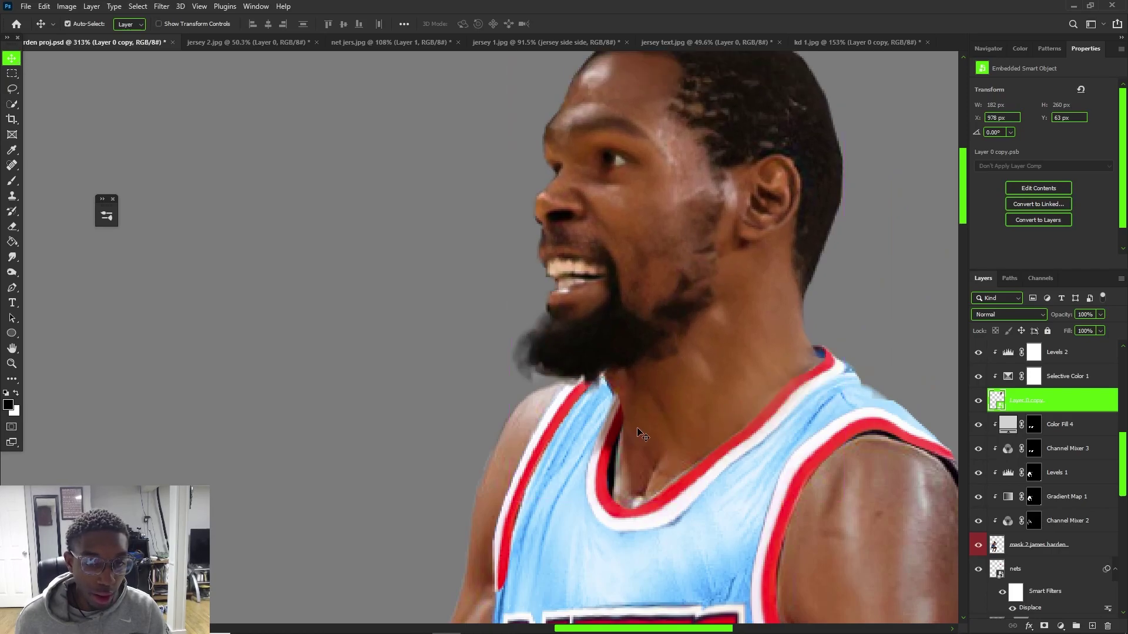
Clean up the area beneath the beard on the mask 1 kd copy layer with a soft 10 px Clone Stamp
left_click(578, 448)
scroll(1021, 572, "down", 3)
left_click(1038, 558)
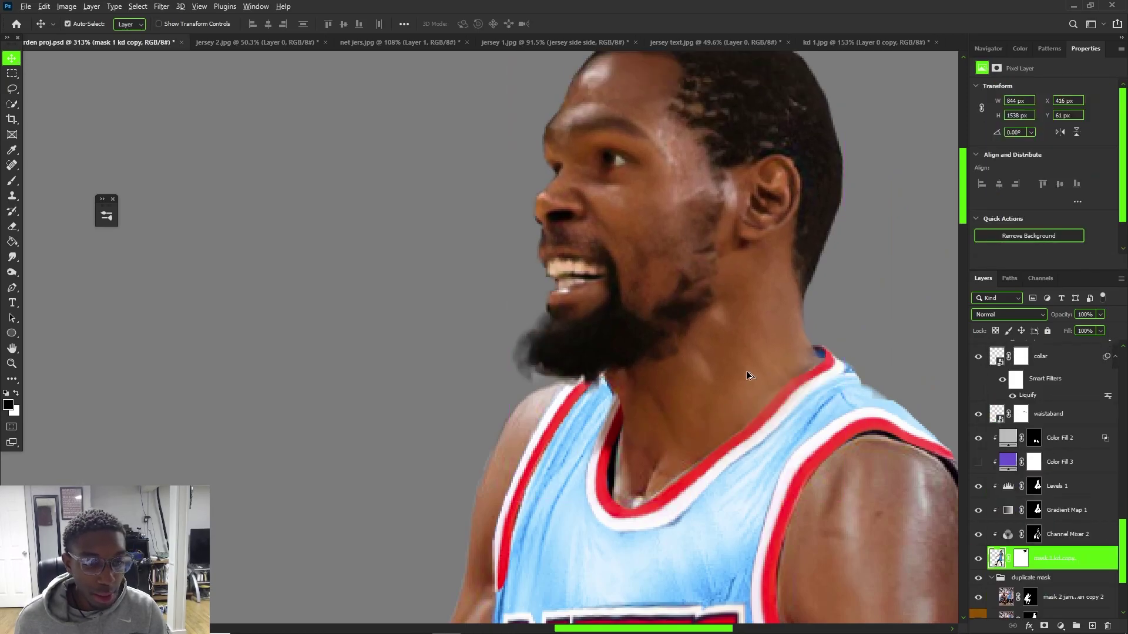
scroll(689, 378, "up", 5)
scroll(88, 253, "down", 3)
left_click(12, 195)
right_click(421, 385, "alt")
right_click(435, 380, "alt")
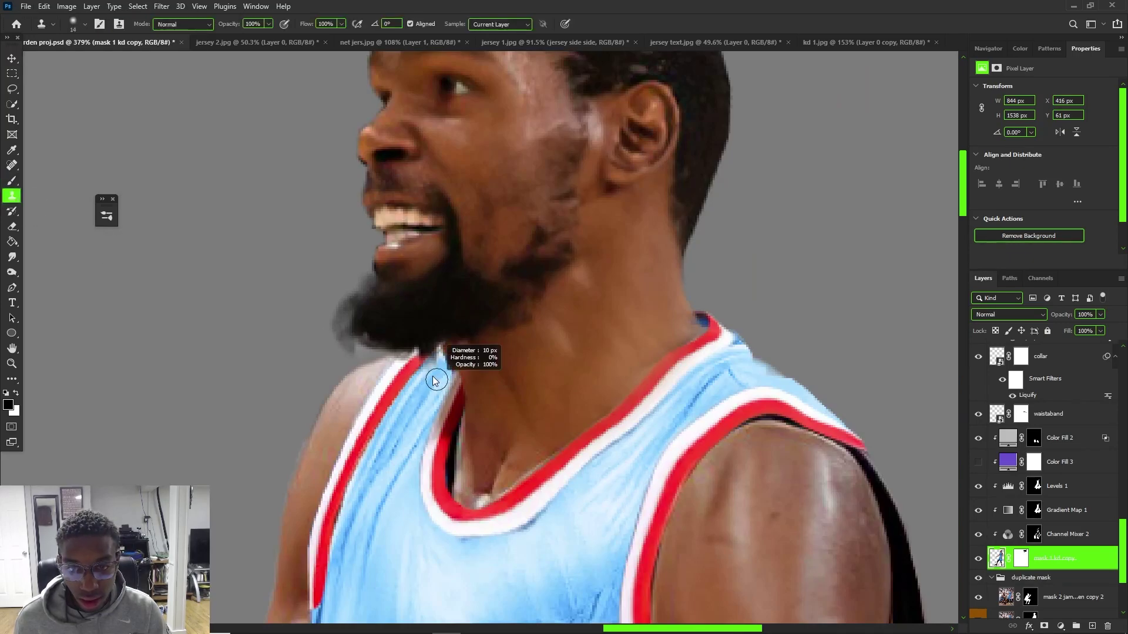
left_click_drag(444, 368, 443, 356)
left_click_drag(438, 401, 452, 365)
scroll(456, 328, "down", 7)
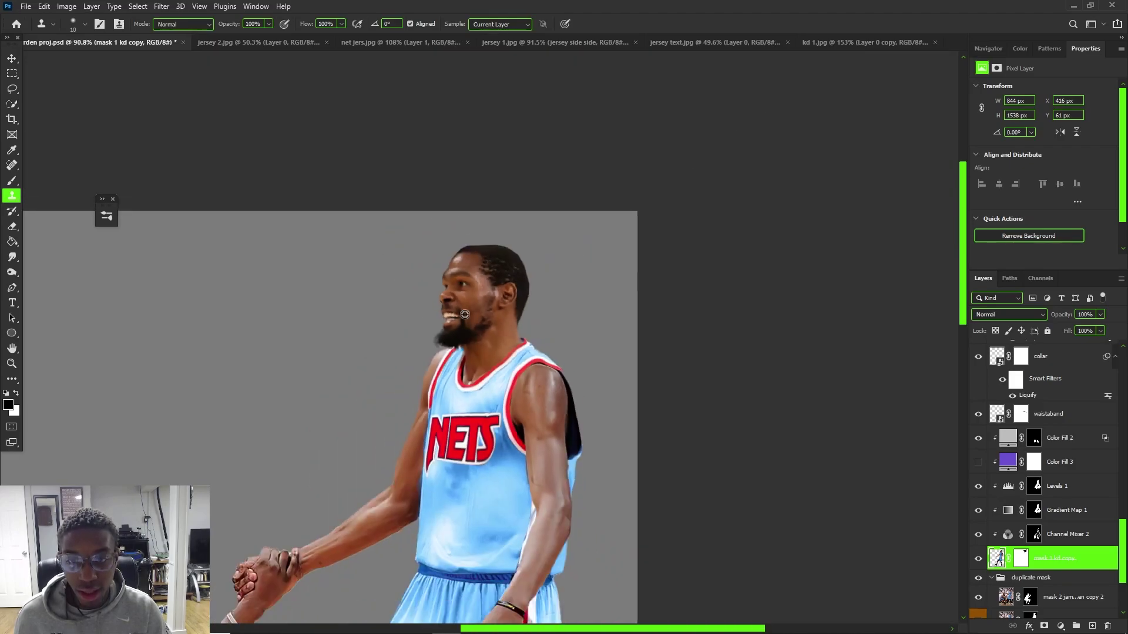
Add a layer mask to the standing player's head layer and refine the face's front edge with a small hard brush
key("v")
scroll(442, 259, "up", 5)
scroll(453, 301, "up", 1)
left_click(713, 410)
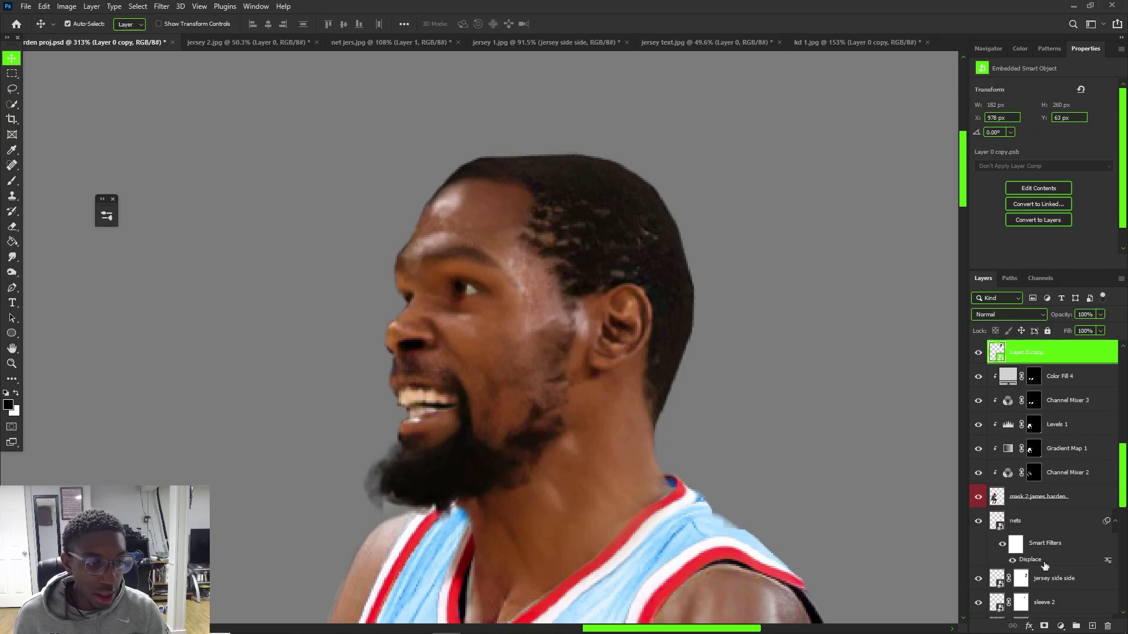
left_click(1045, 626)
key("b")
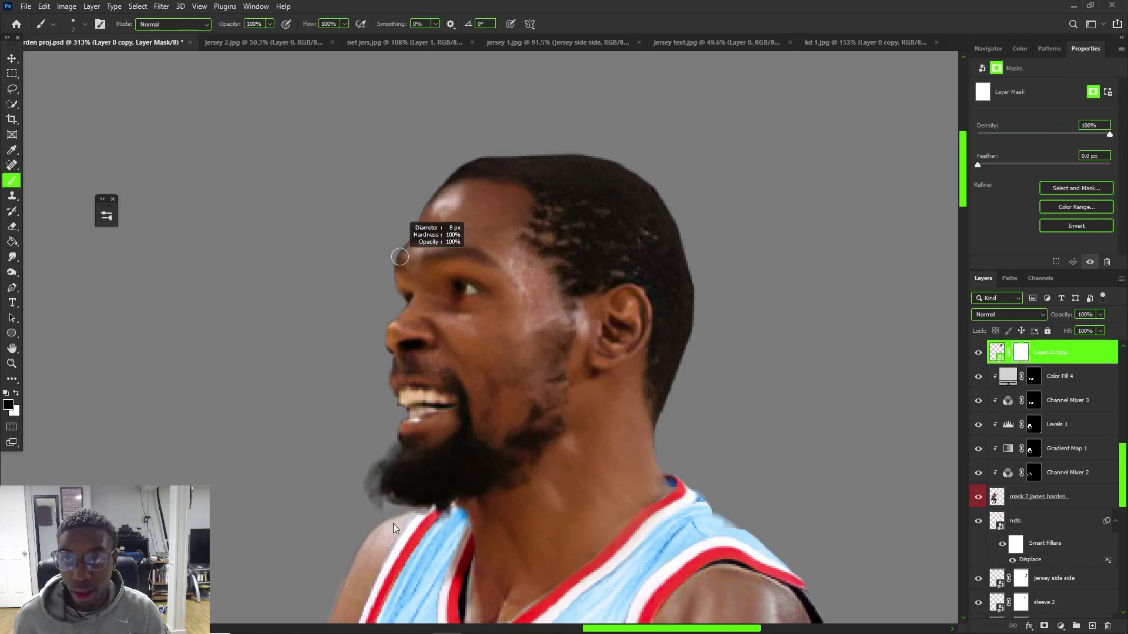
scroll(399, 286, "up", 4)
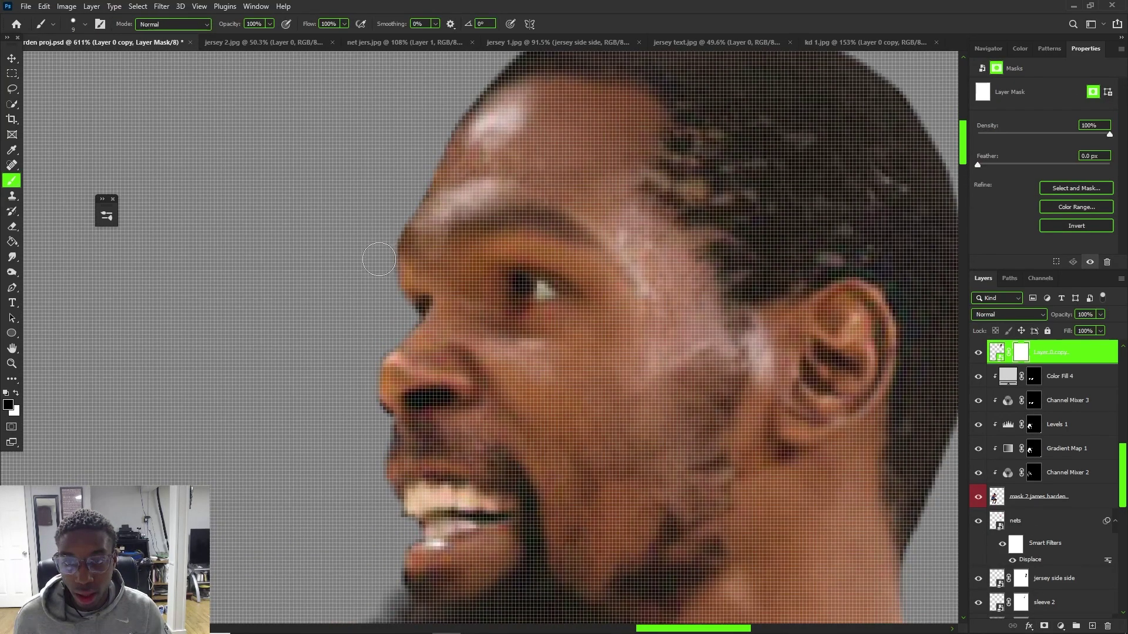
scroll(381, 364, "down", 1)
scroll(378, 361, "down", 2)
scroll(437, 303, "down", 2)
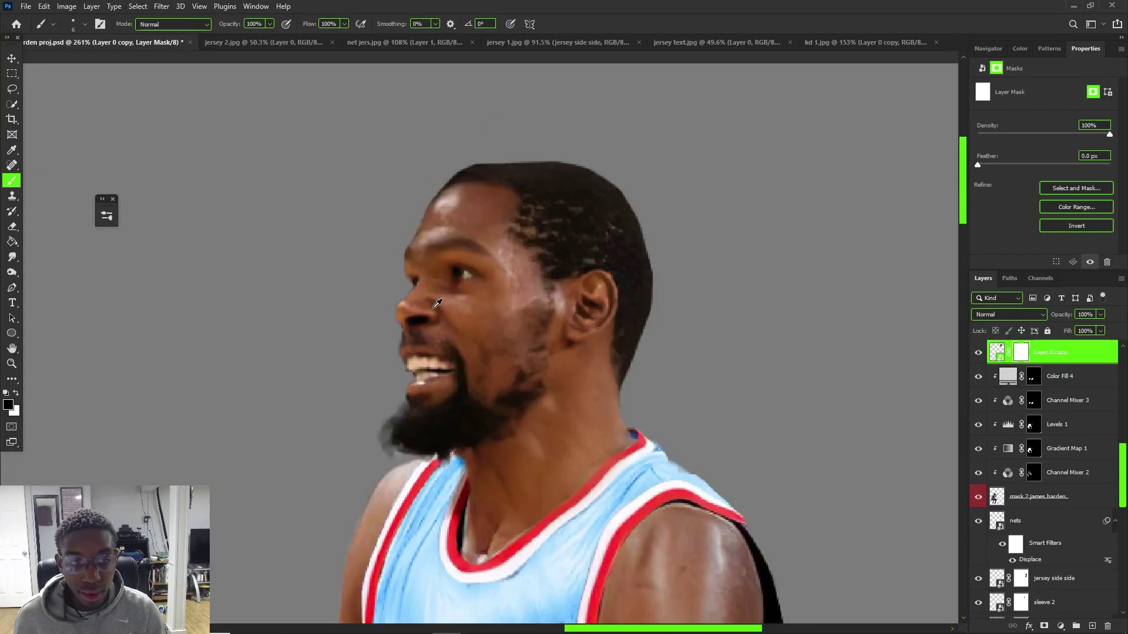
scroll(437, 303, "down", 8)
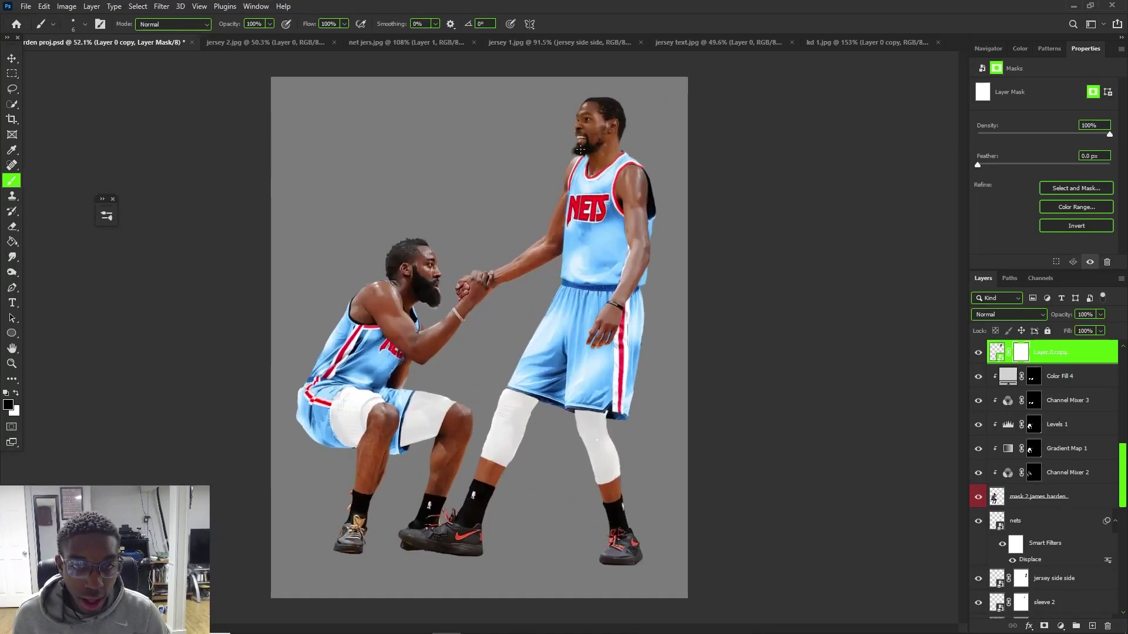
Lower the seated player's replacement head to 52% opacity, then scale it to about 42% and align it over the original face
key("v")
scroll(477, 270, "up", 1)
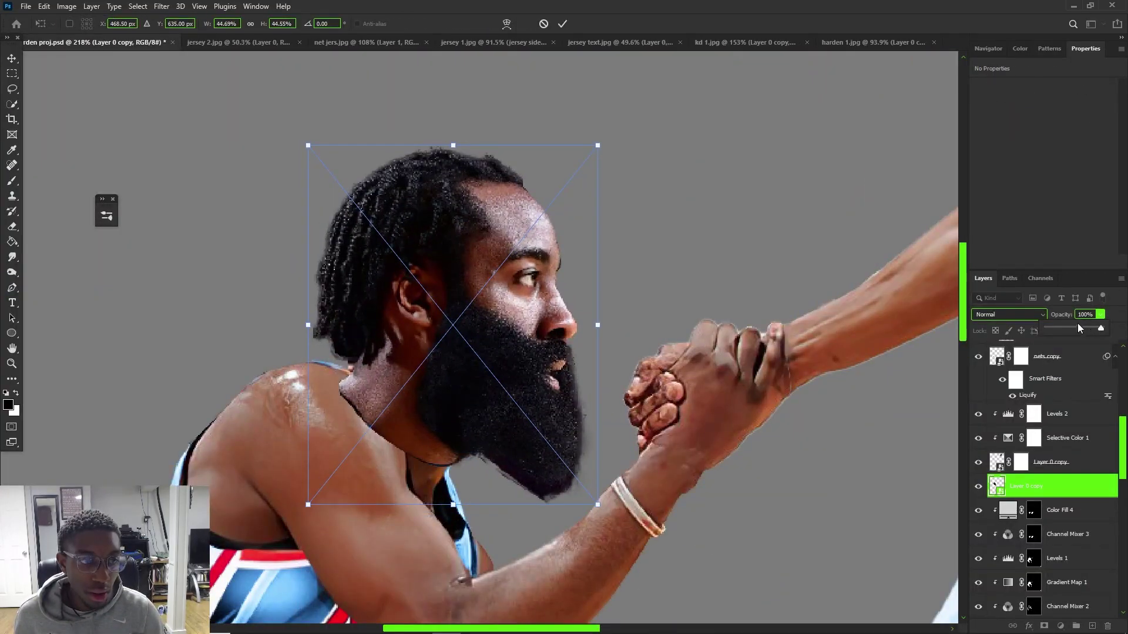
left_click_drag(1078, 327, 1075, 327)
scroll(505, 193, "up", 2)
left_click(586, 110)
left_click_drag(613, 108, 592, 137)
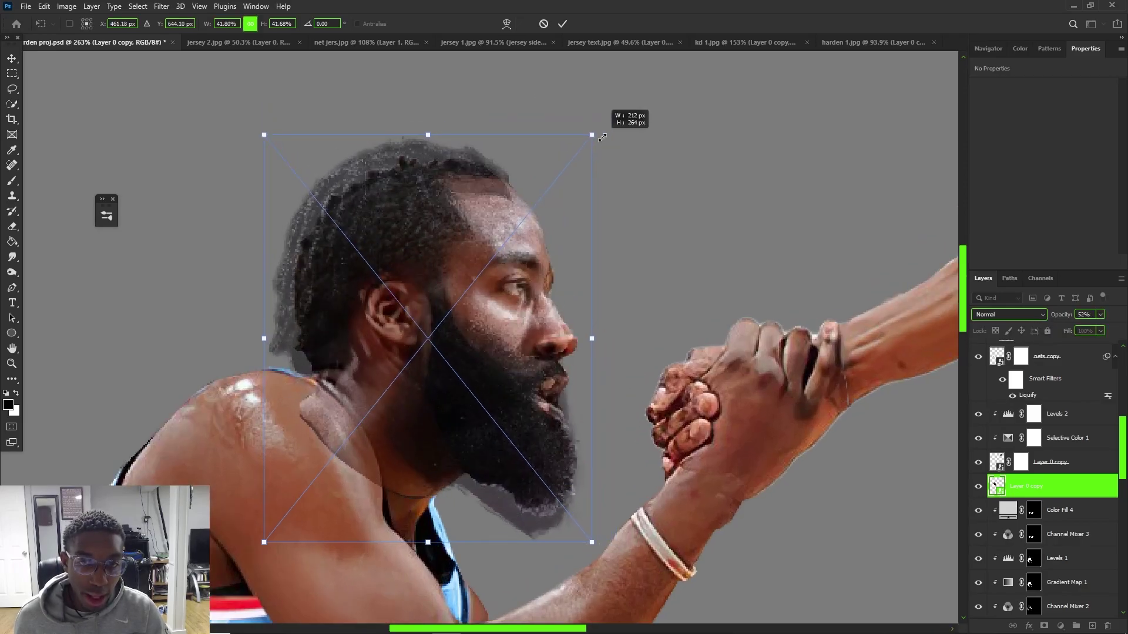
left_click_drag(534, 283, 496, 293)
right_click(510, 295)
left_click(508, 268)
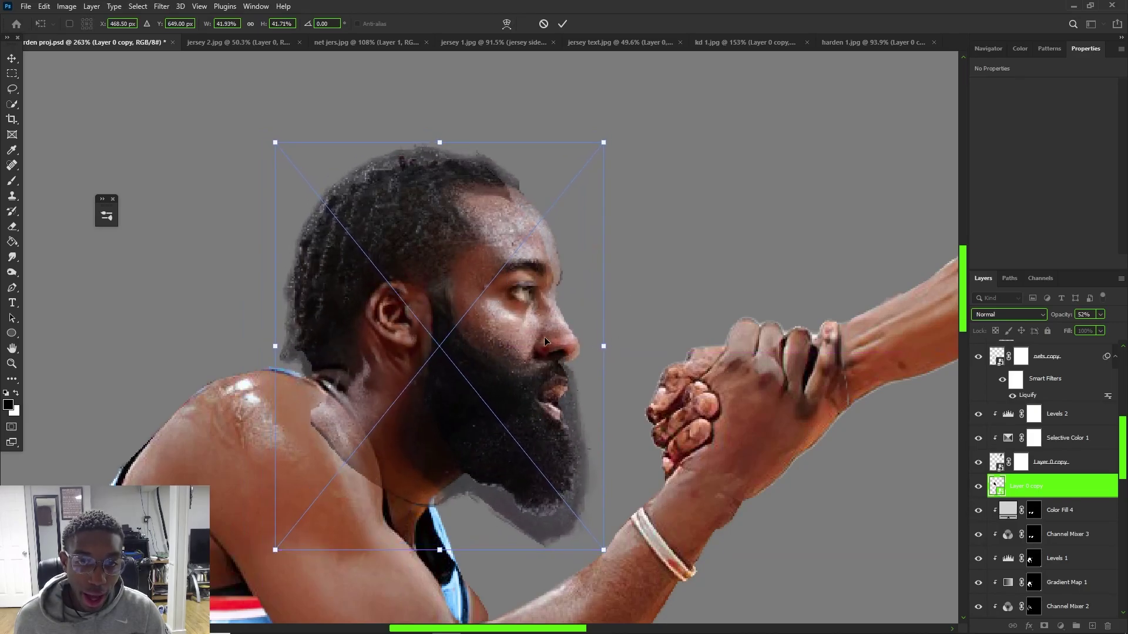
Nudge the seated player's new head 2 px left, commit the transform and restore the layer to full opacity
key("Left")
key("Left")
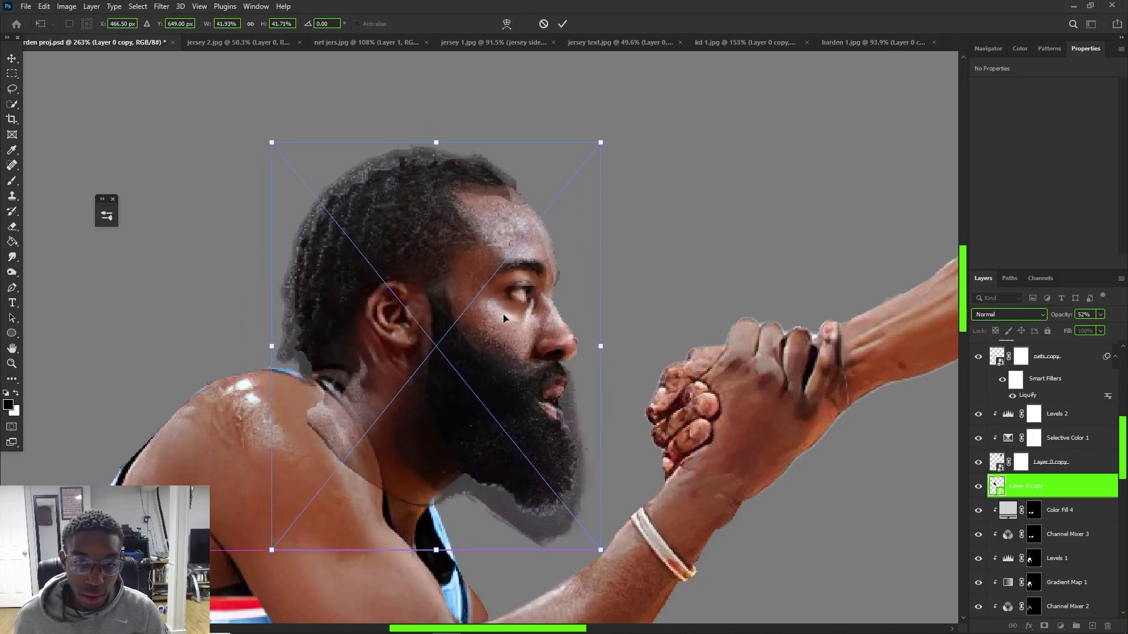
key("Return")
left_click(1100, 315)
left_click_drag(1093, 331, 1119, 331)
scroll(389, 194, "down", 5)
scroll(390, 194, "up", 3)
mouse_move(443, 282)
left_mouse_down()
mouse_move(550, 223)
mouse_move(444, 283)
left_mouse_up()
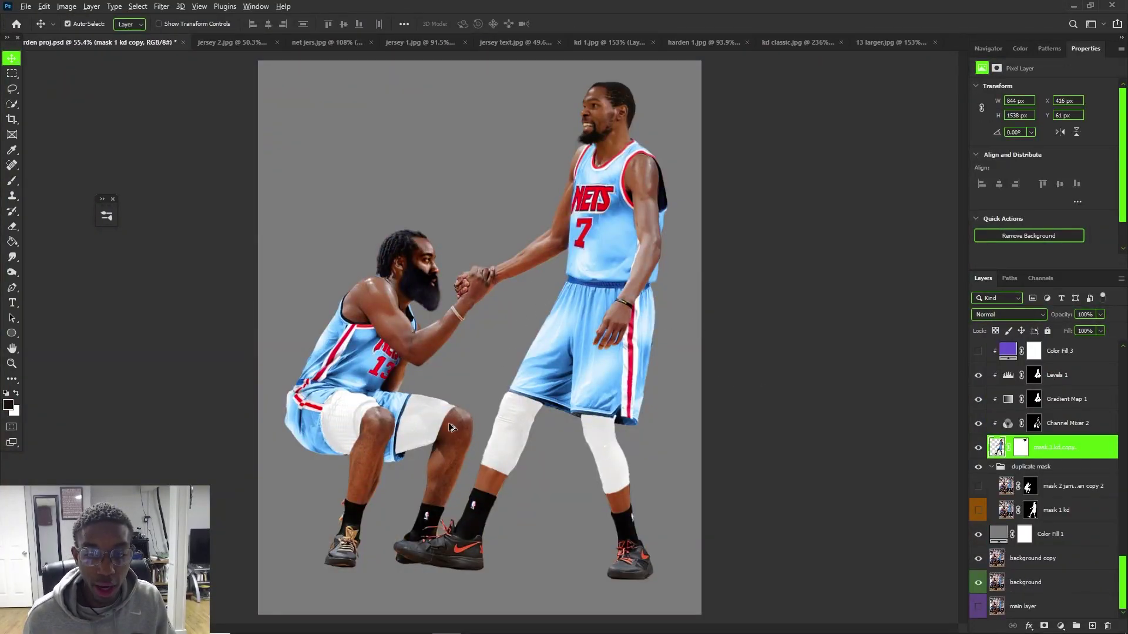
scroll(448, 427, "up", 2)
scroll(473, 197, "down", 3)
scroll(528, 361, "up", 3)
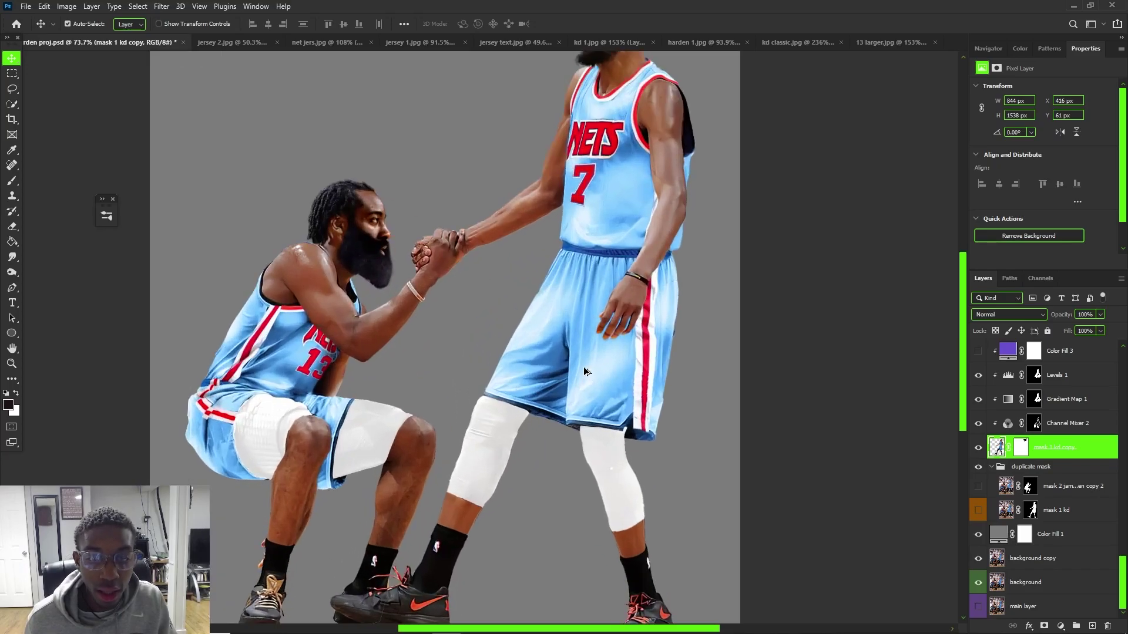
scroll(663, 378, "down", 3)
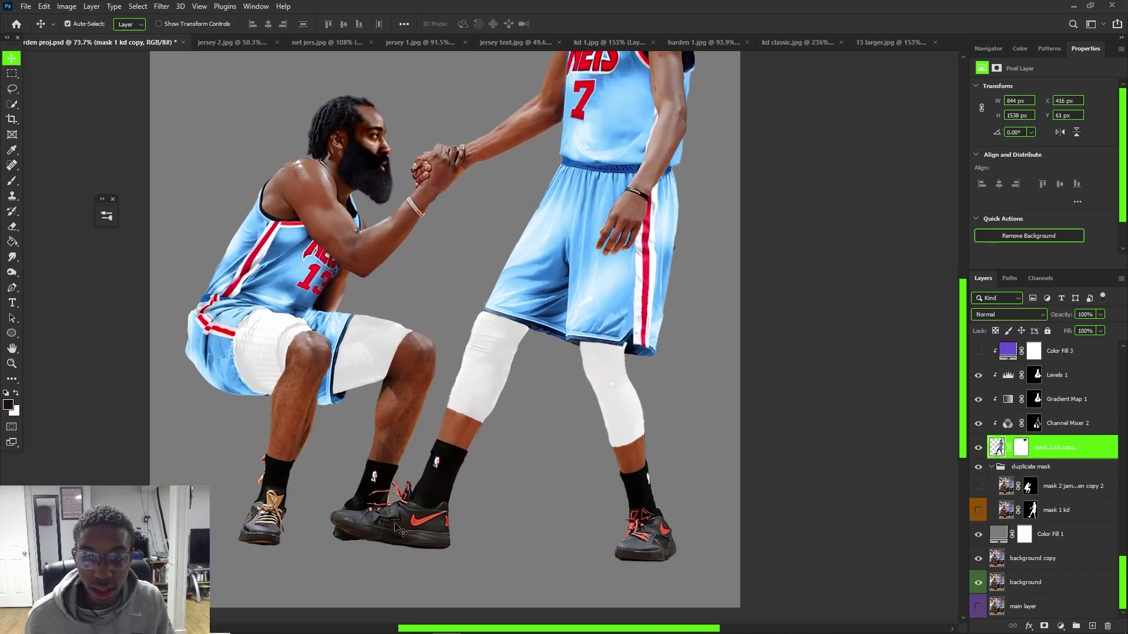
scroll(552, 364, "down", 1)
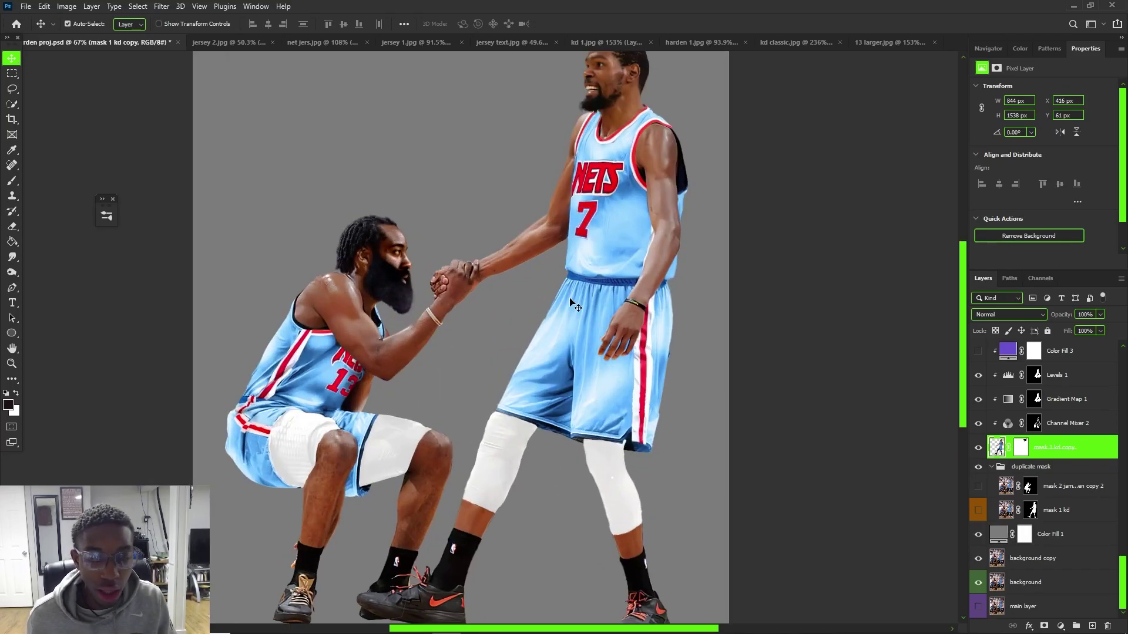
Examine both players' uniforms, knee sleeves, socks and shoes for areas that still need retouching
scroll(573, 304, "down", 2)
scroll(466, 255, "up", 1)
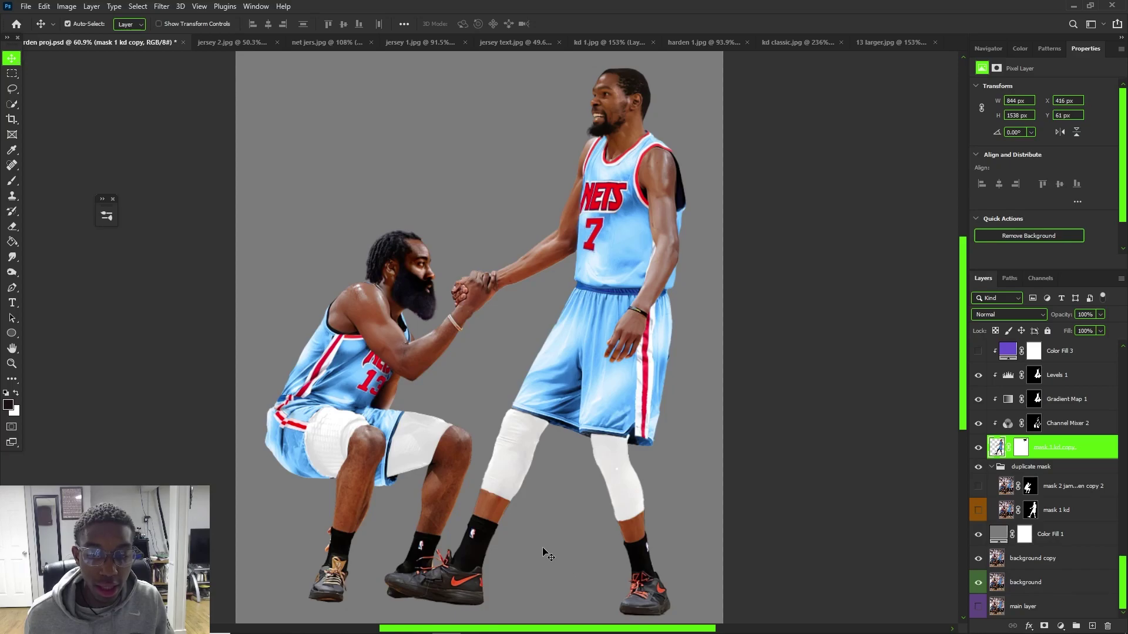
scroll(546, 555, "up", 1)
scroll(502, 453, "down", 1)
scroll(503, 453, "up", 2)
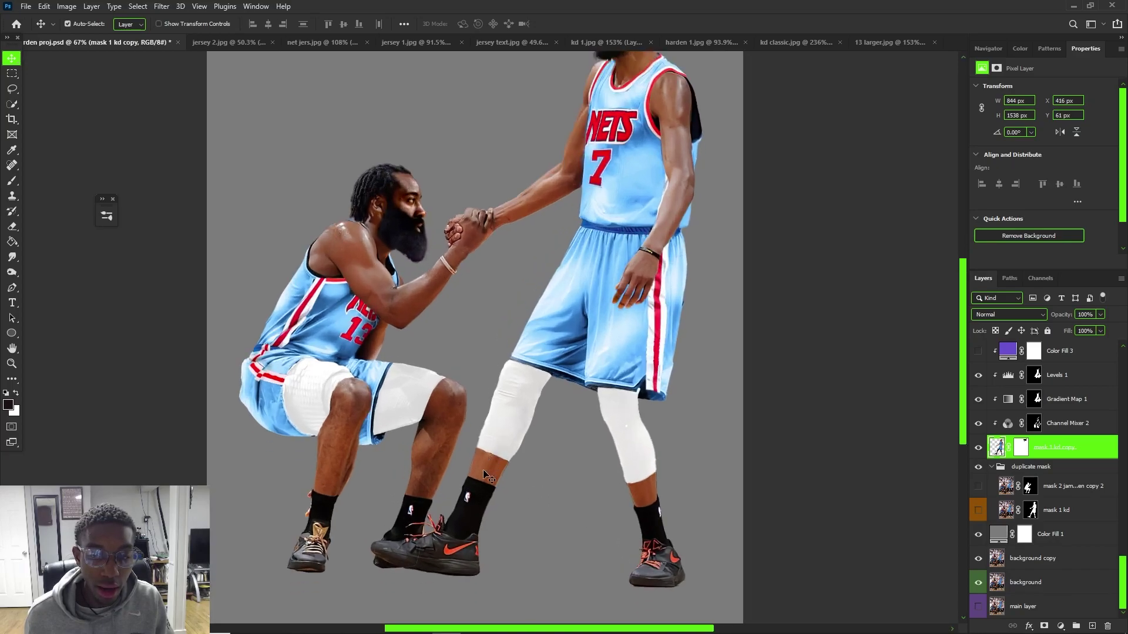
scroll(474, 492, "up", 9)
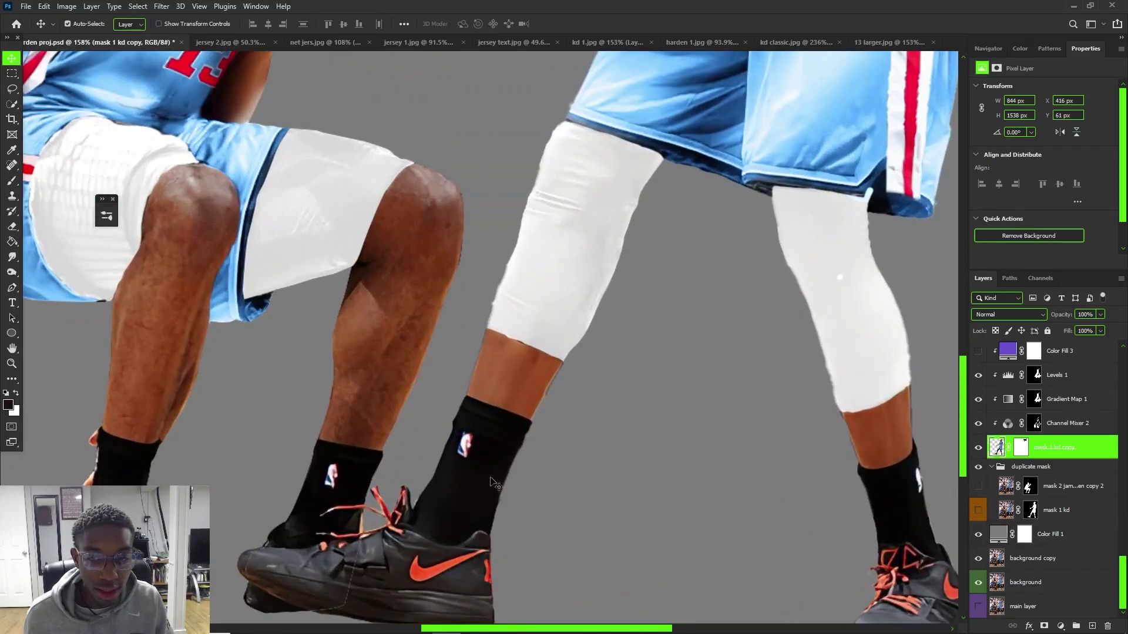
scroll(487, 500, "down", 4)
scroll(473, 437, "up", 3)
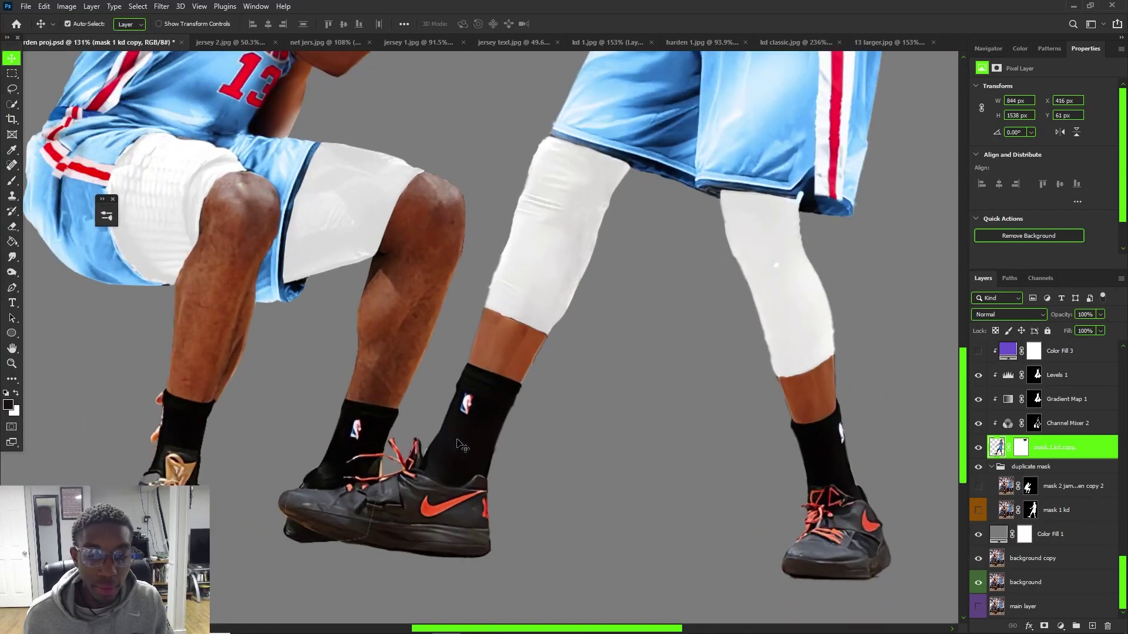
scroll(449, 451, "down", 2)
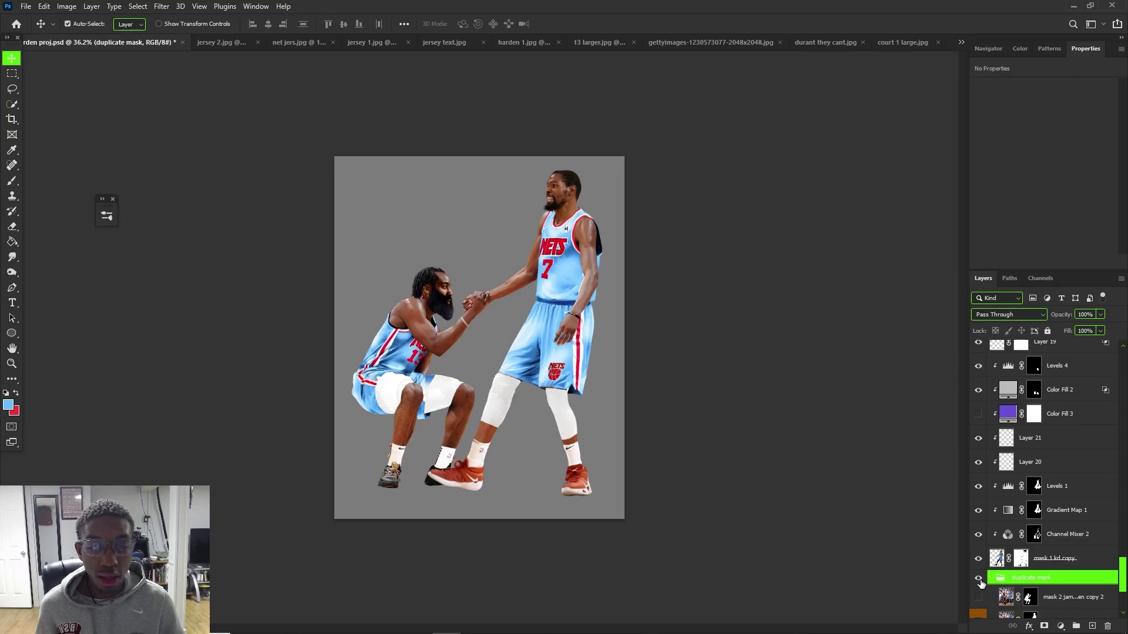
Examine the updated composite, checking the overall figures and the standing player's arm edge beside the jersey number
scroll(459, 249, "up", 7)
scroll(497, 347, "up", 2)
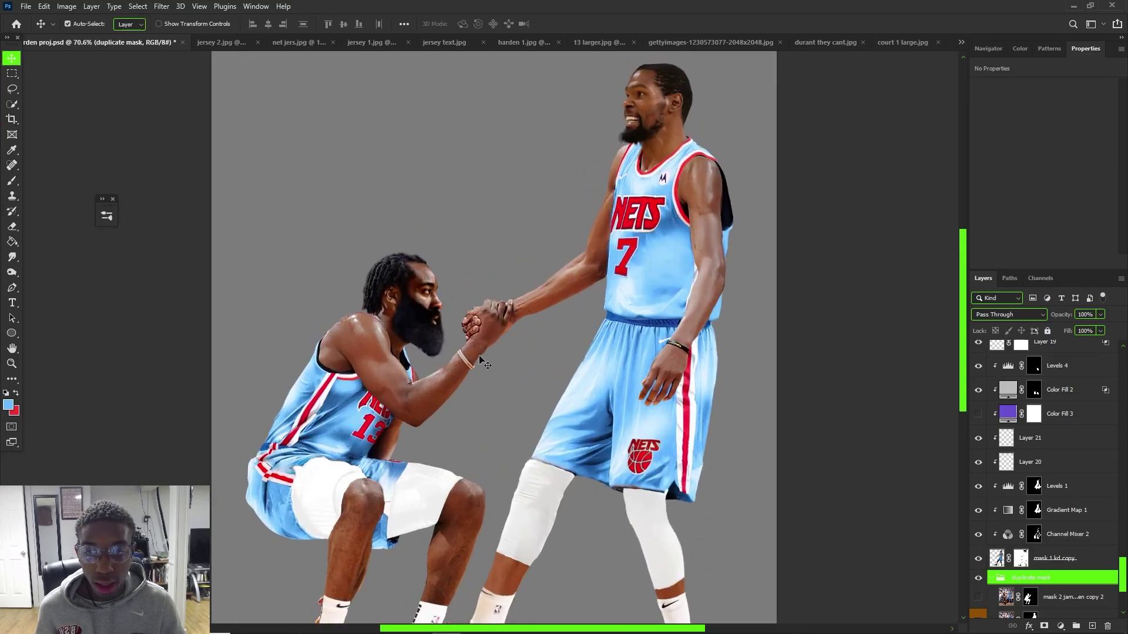
scroll(383, 365, "down", 3)
scroll(321, 375, "down", 2)
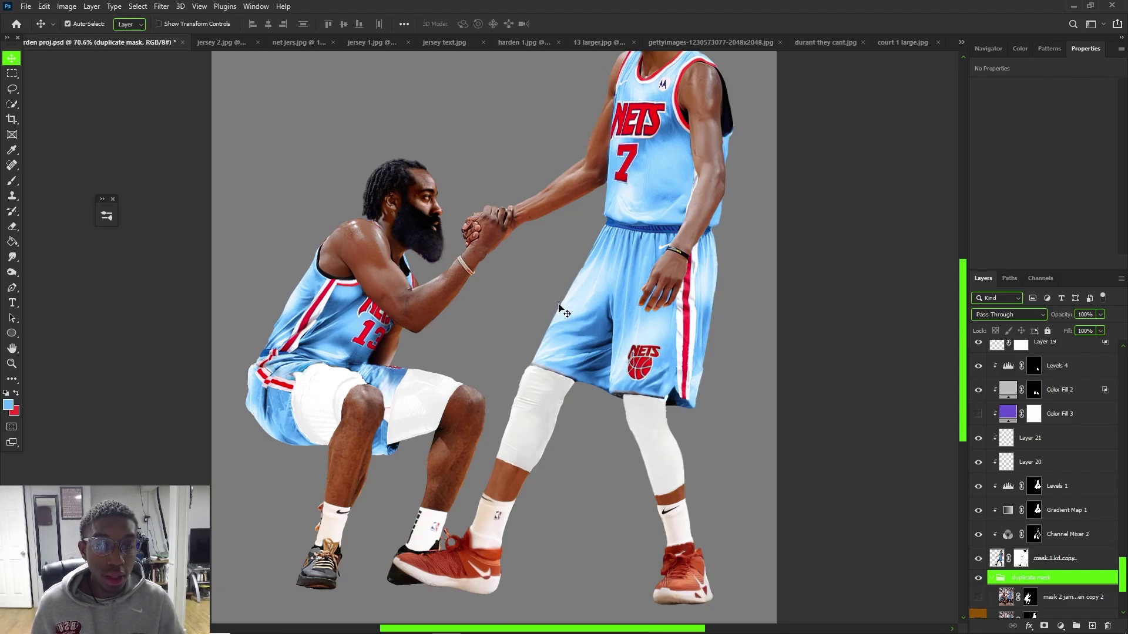
scroll(624, 155, "up", 8)
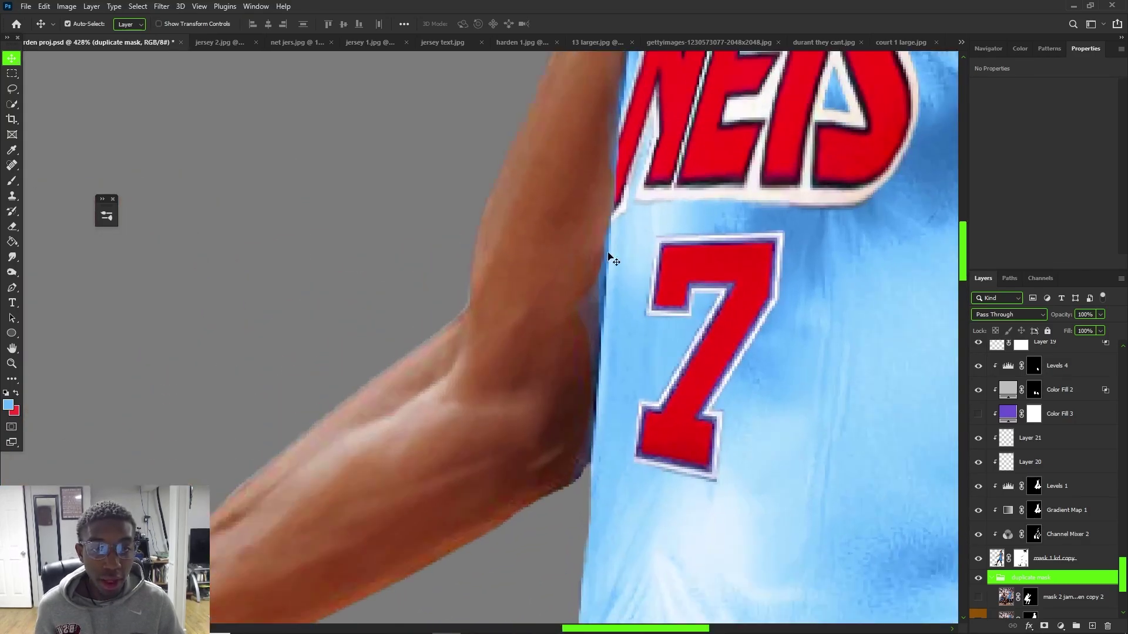
left_click(1035, 487)
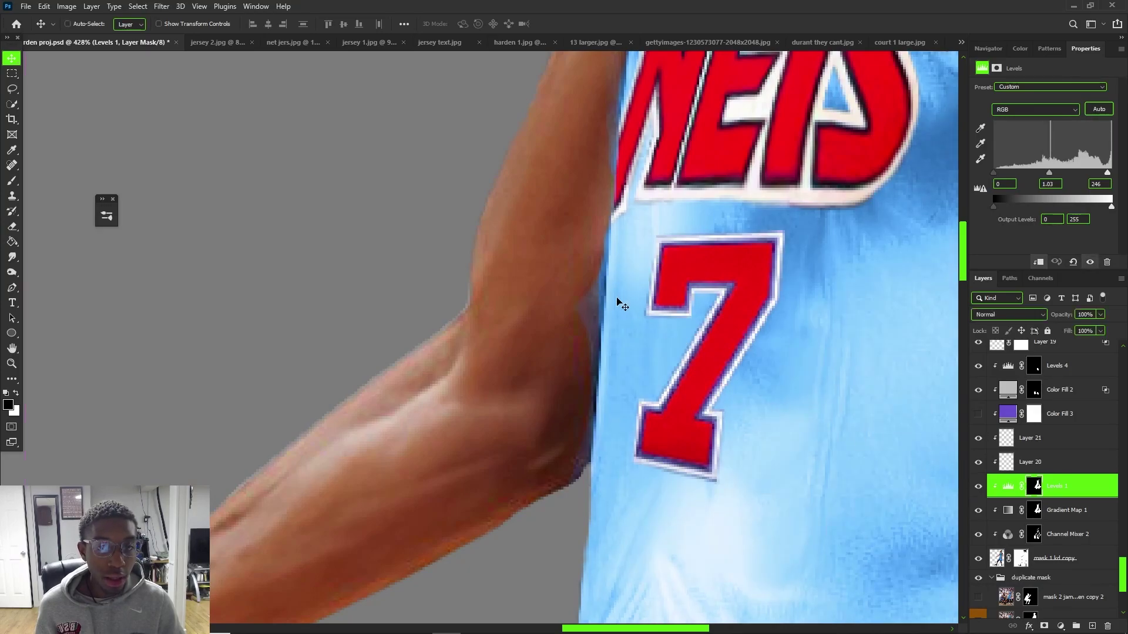
scroll(619, 297, "down", 3)
scroll(620, 296, "down", 4)
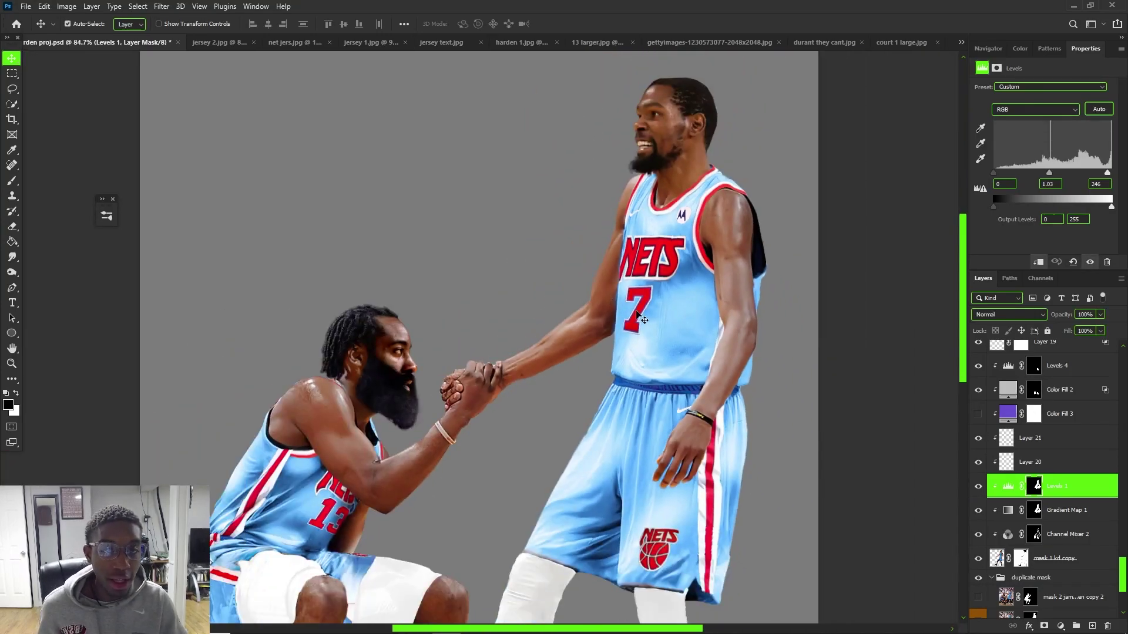
scroll(627, 355, "down", 2)
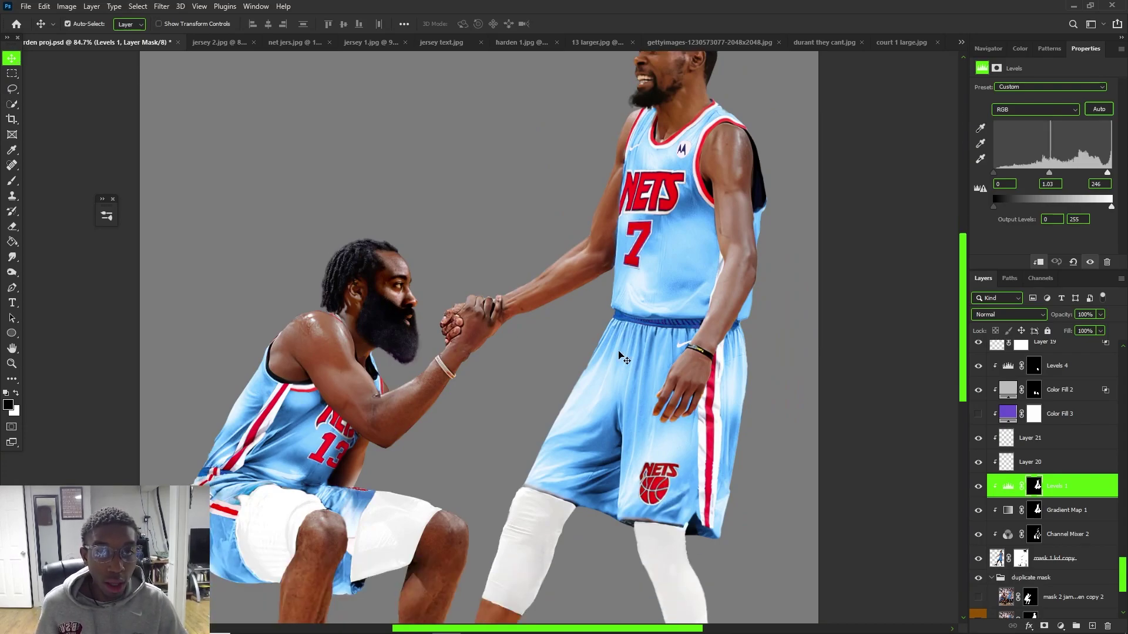
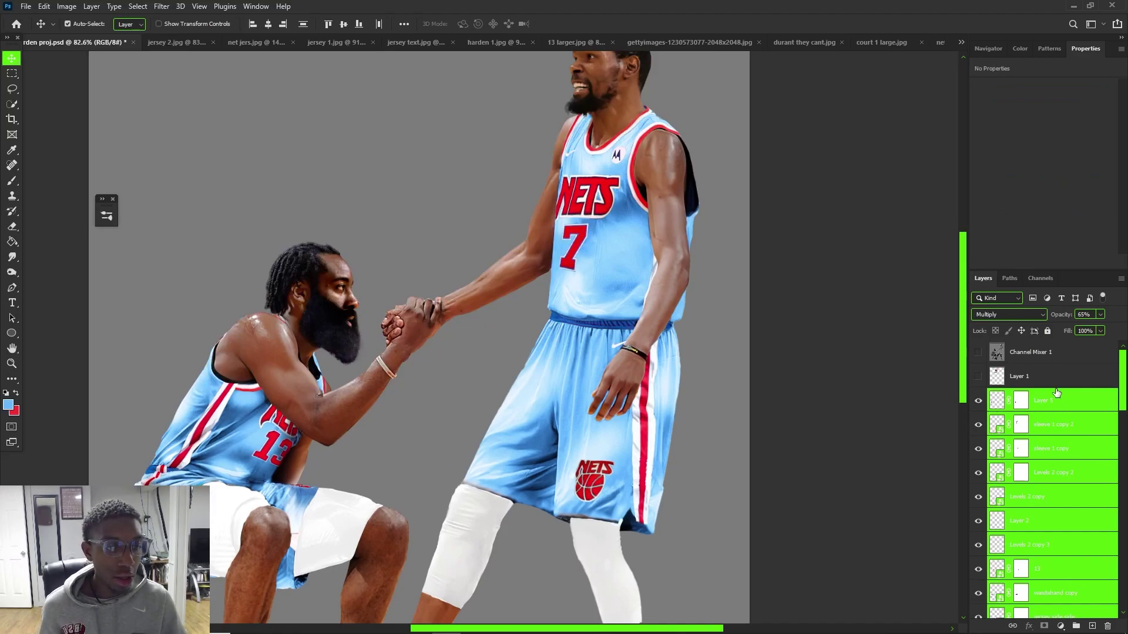
Group all the seated player's layers, from Layer 5 down to the mask 2 layer above the kd group
left_click(1055, 395)
left_click(977, 400)
left_click(978, 400)
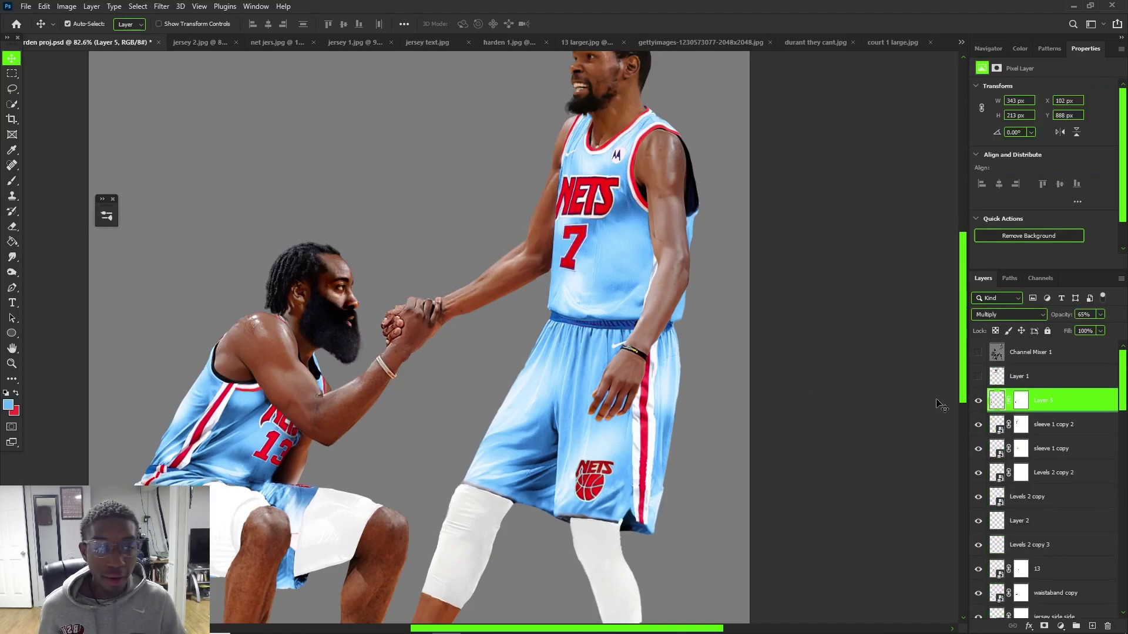
scroll(1039, 458, "down", 10)
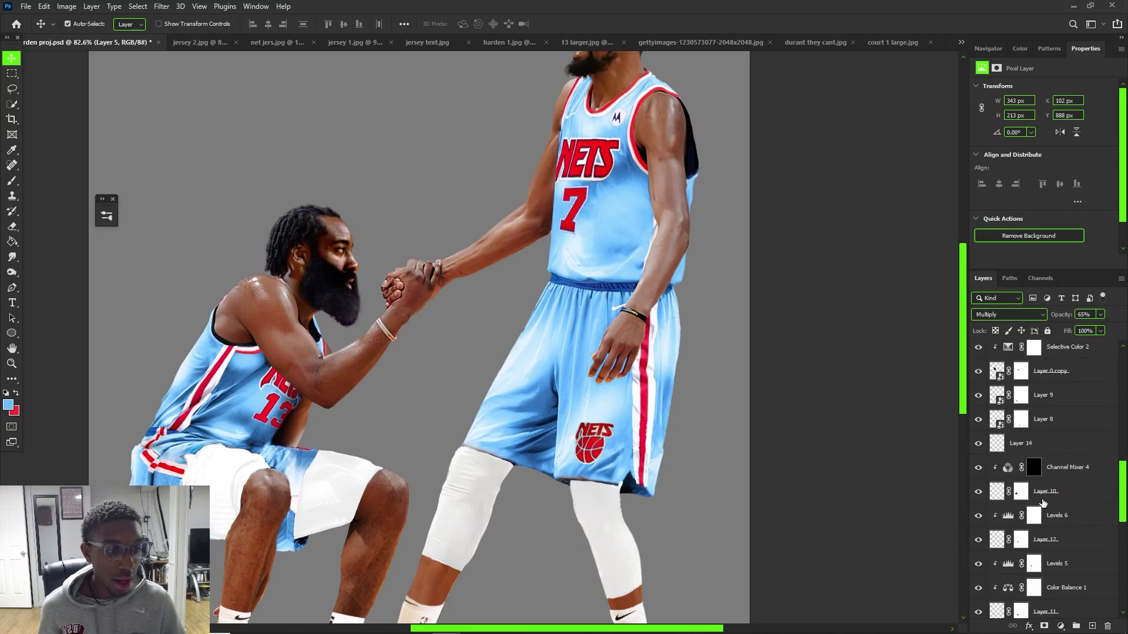
scroll(1040, 517, "down", 2)
left_click(1068, 519, "shift")
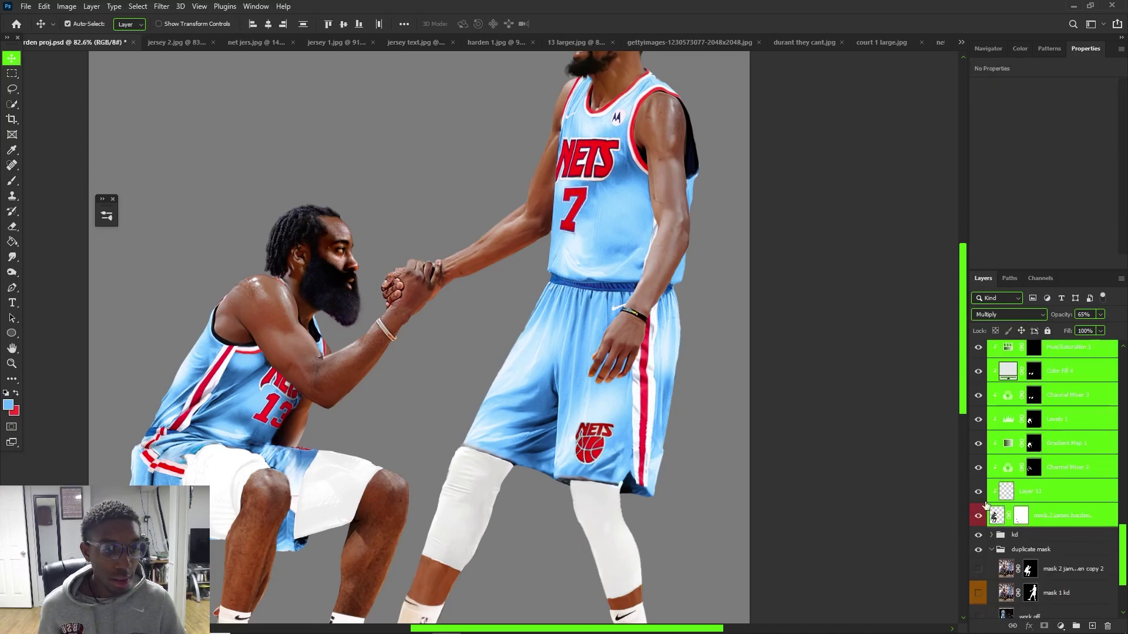
key("ctrl+g")
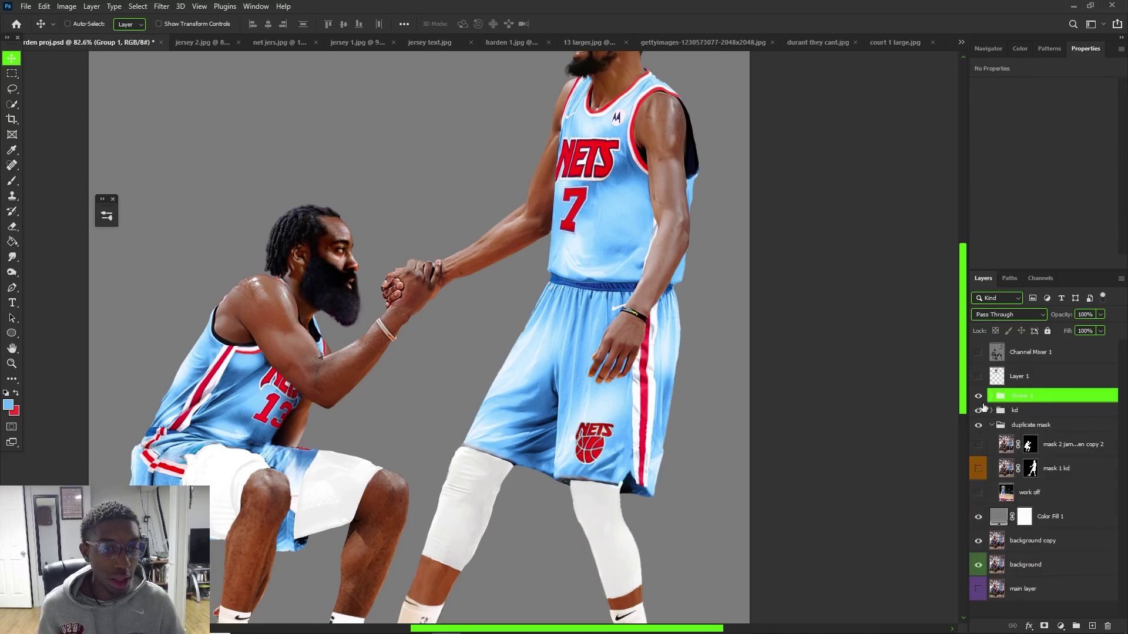
Toggle Group 1, the kd group and Layer 1 to check what each contains, and examine both players
left_click(978, 396)
scroll(426, 270, "down", 3)
scroll(459, 331, "up", 2)
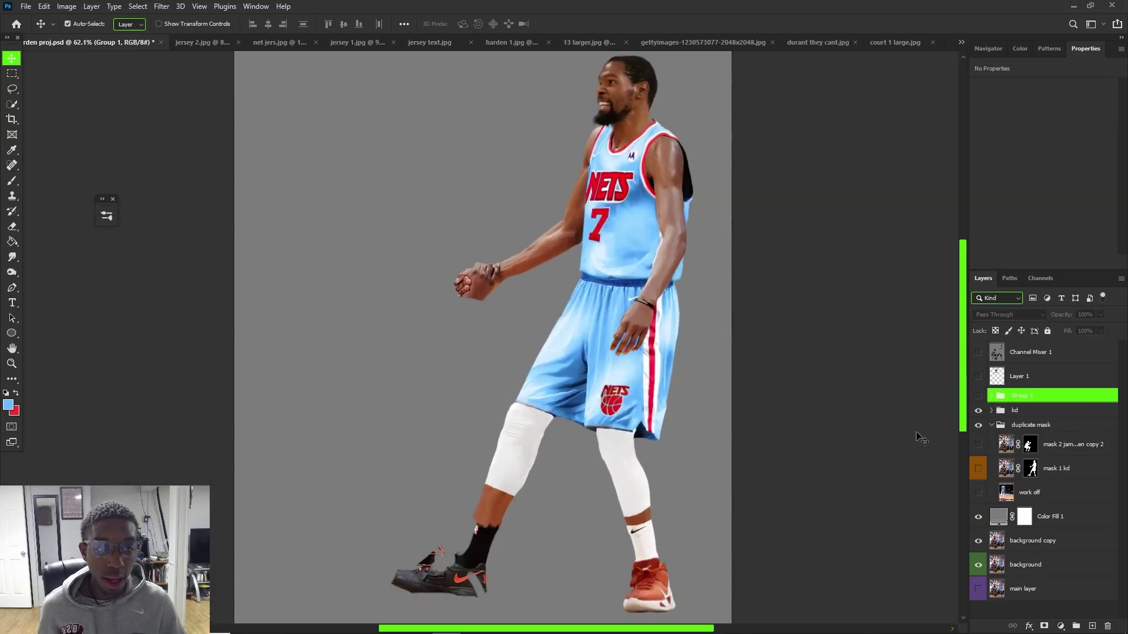
left_click(978, 410)
left_click(978, 395)
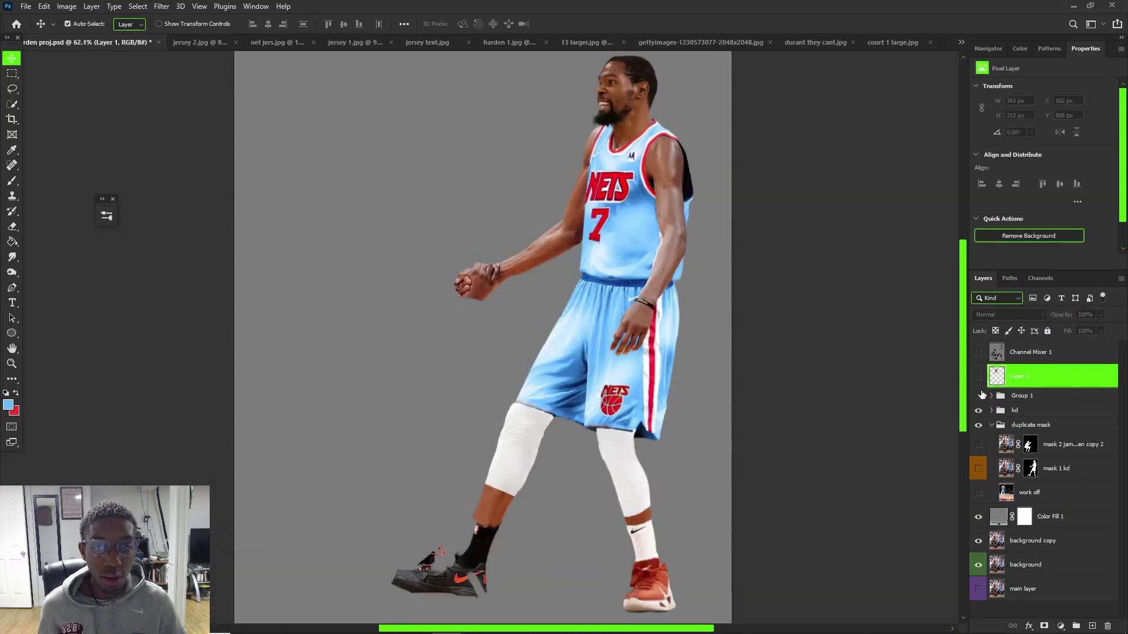
left_click(978, 395)
left_click(977, 380)
left_click(977, 380)
scroll(447, 327, "up", 3)
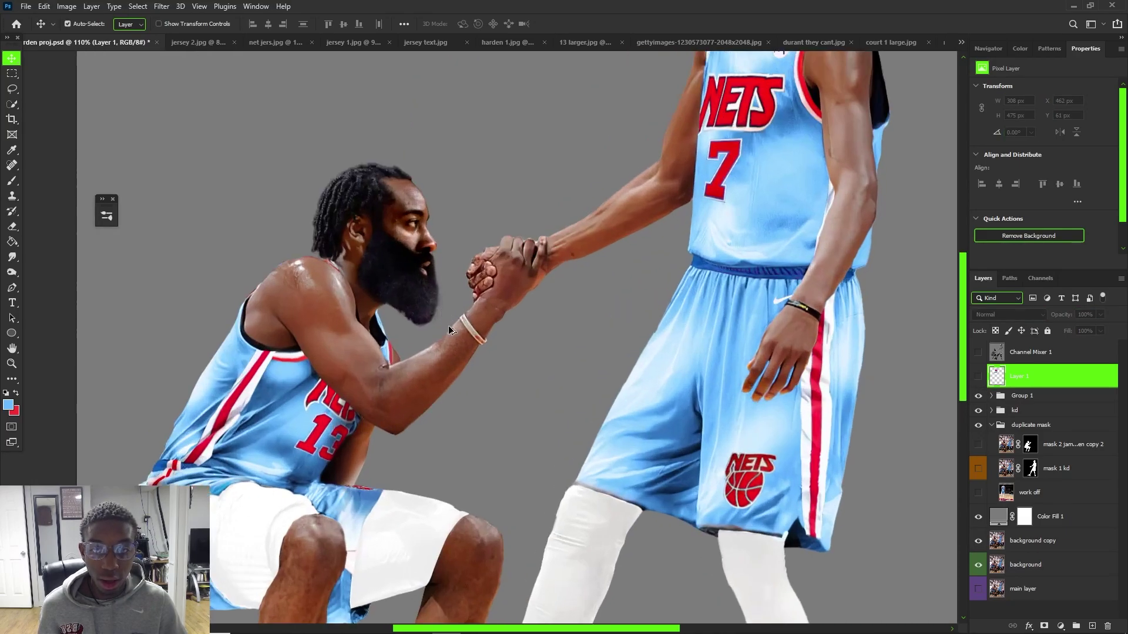
scroll(477, 272, "down", 4)
scroll(674, 217, "up", 4)
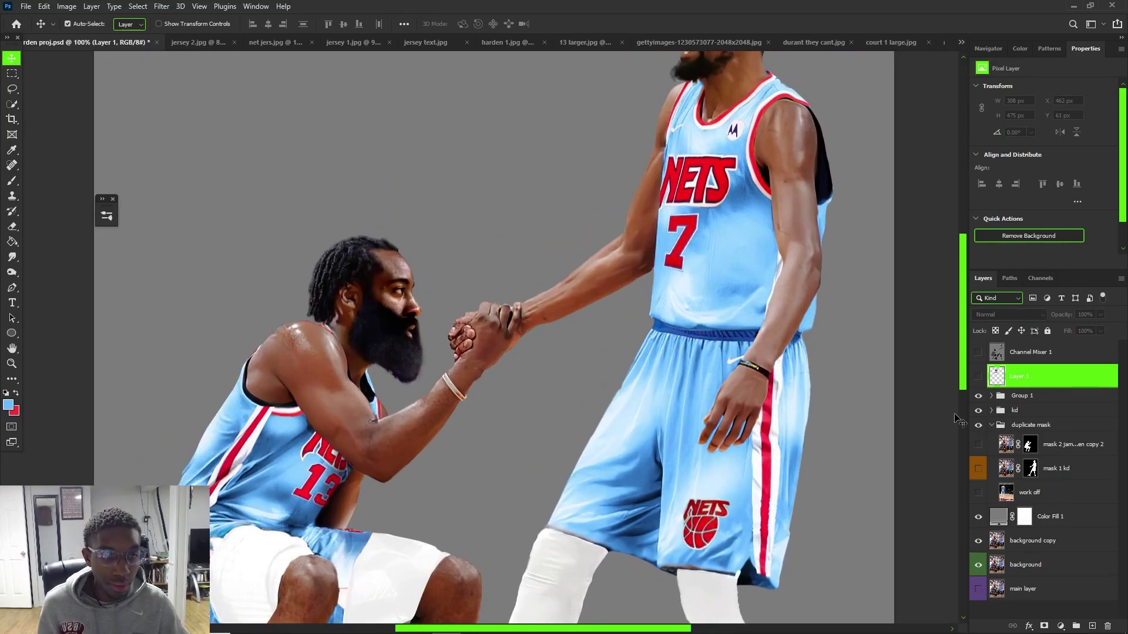
Rename Group 1 as harden
double_click(1020, 396)
type("harden")
key("Return")
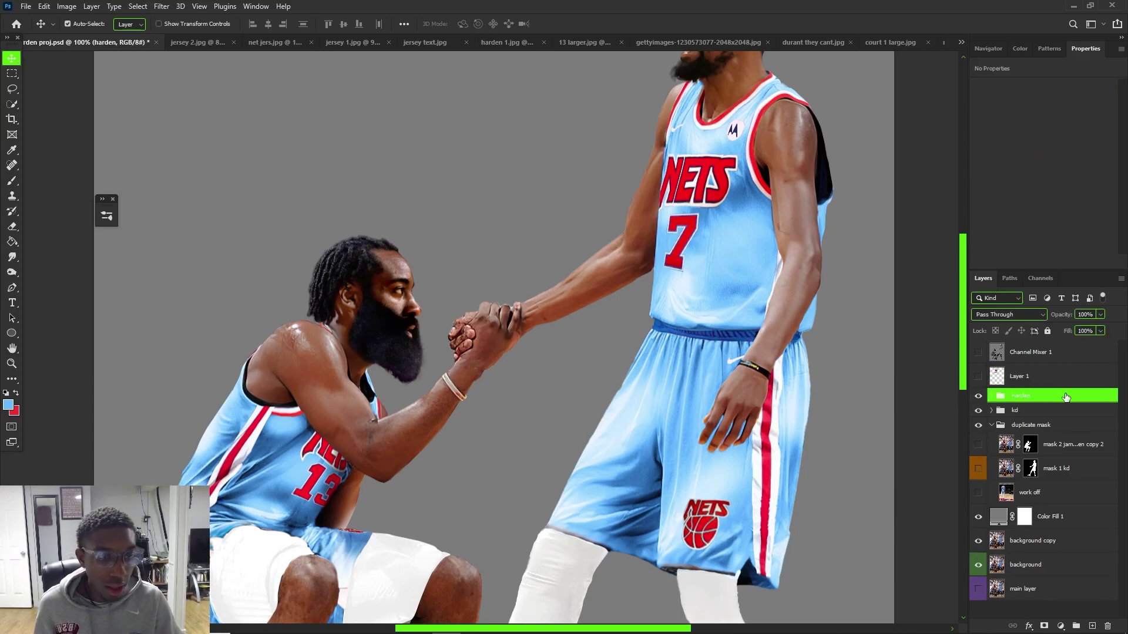
Duplicate the harden group and the kd group
key("ctrl+j")
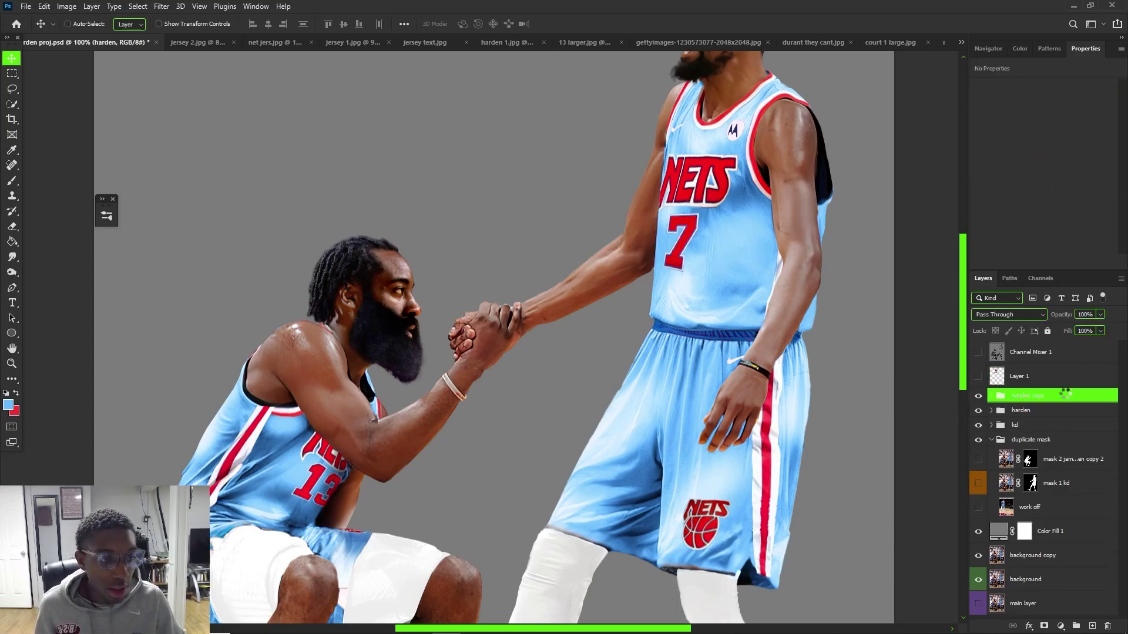
left_click(1045, 424)
key("ctrl+j")
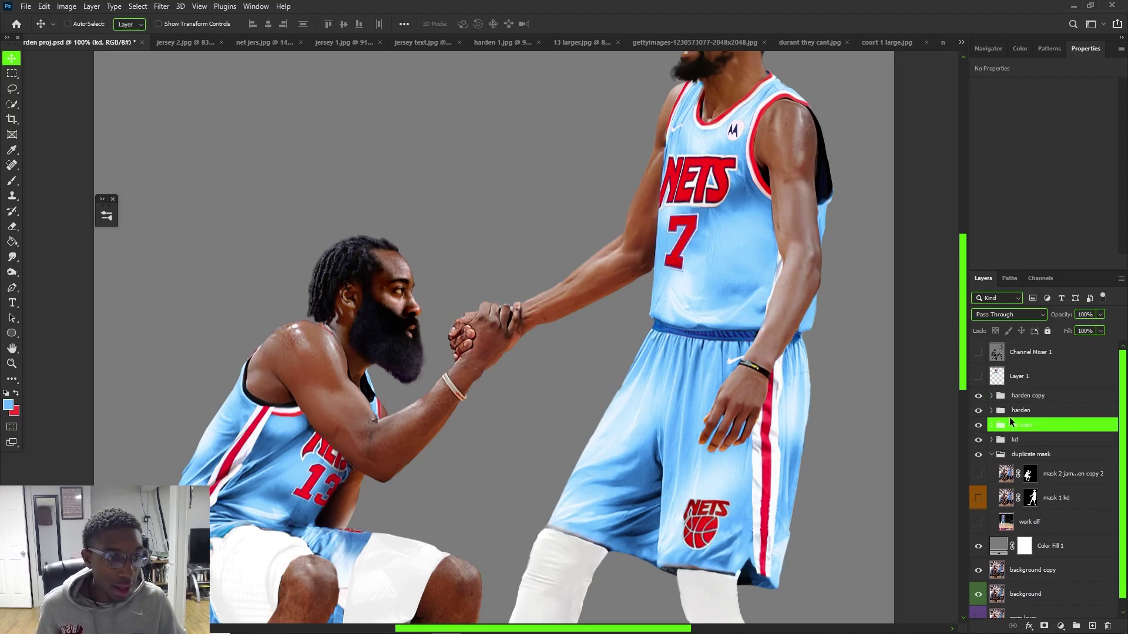
left_click_drag(1022, 429, 1023, 413)
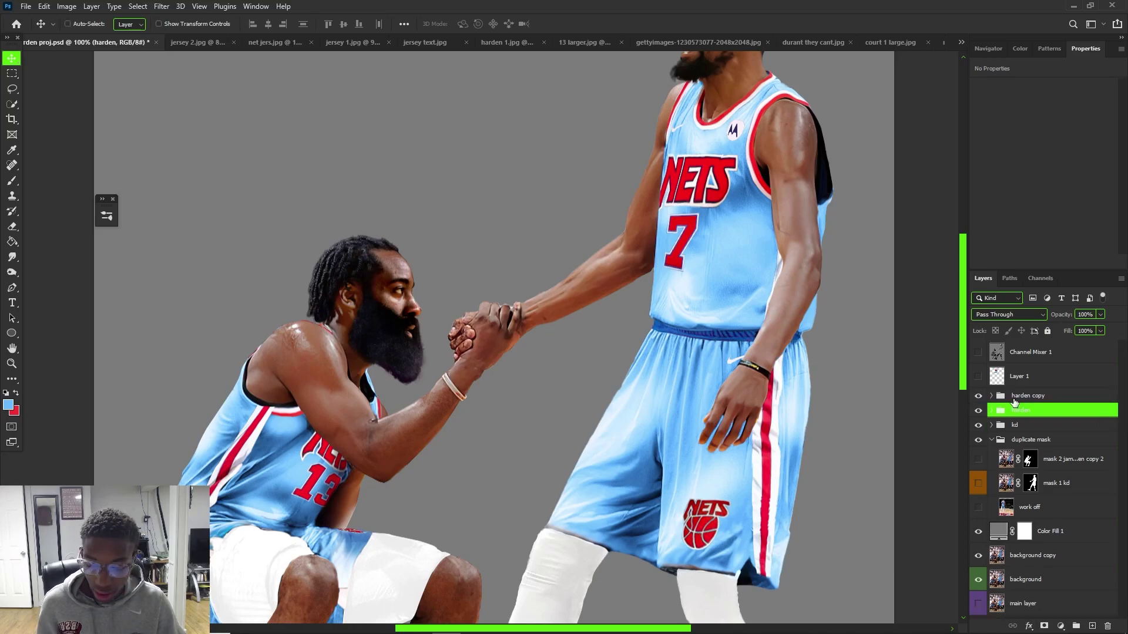
key("ctrl+z")
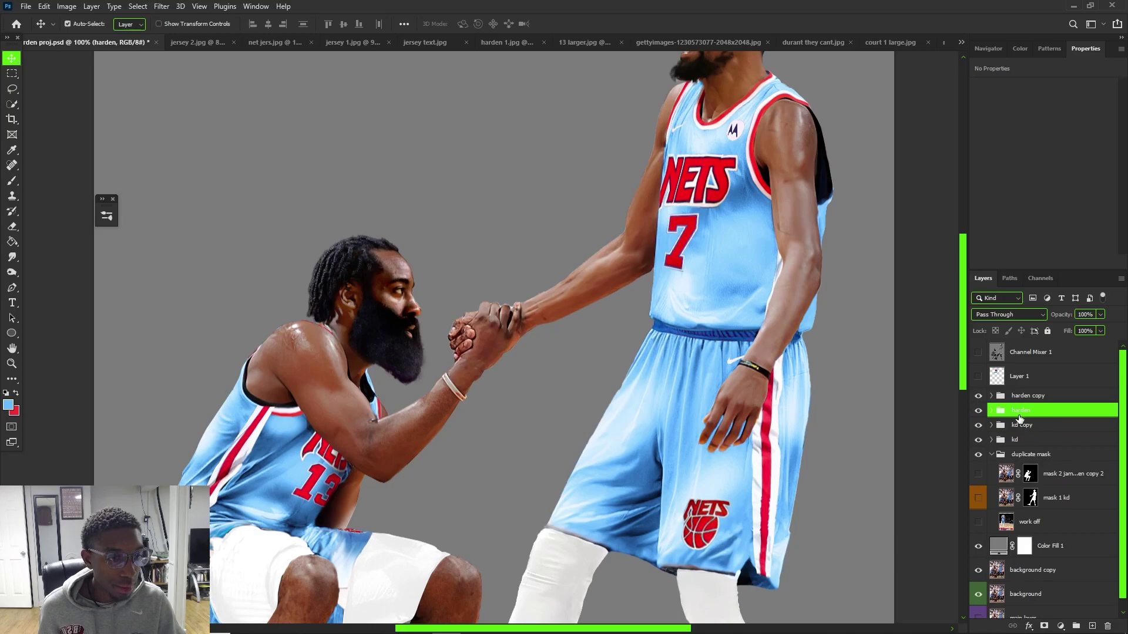
Merge the harden copy and kd copy groups each into a single layer, and place kd copy directly below harden copy
left_click(991, 455)
left_click(1022, 428)
left_click(1020, 414)
left_click(1027, 401)
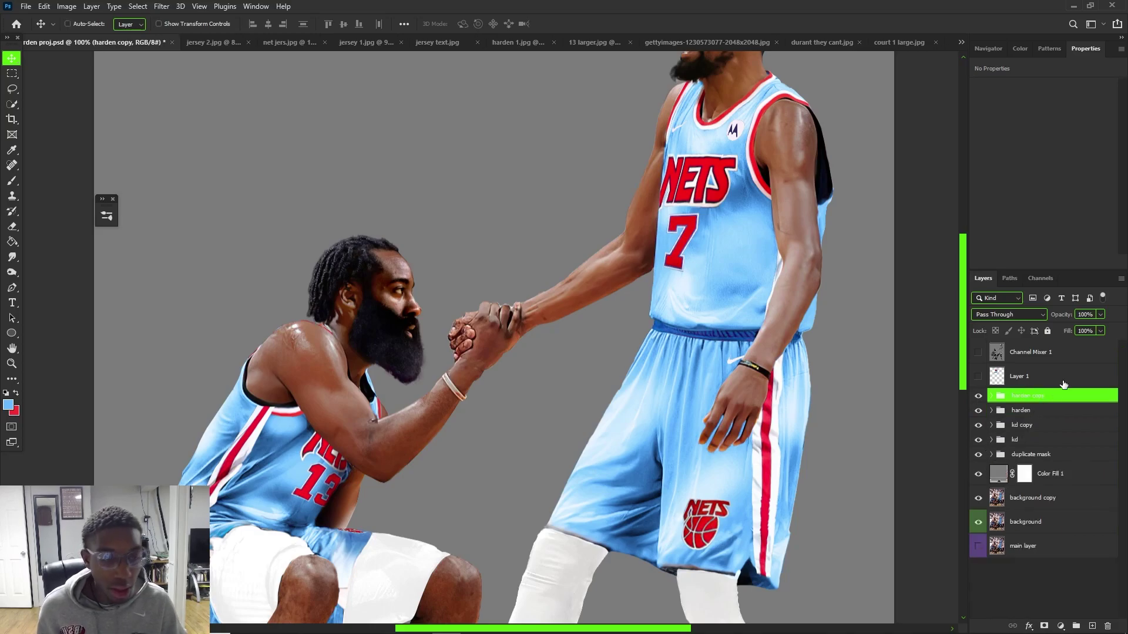
key("ctrl+e")
left_click(1023, 435)
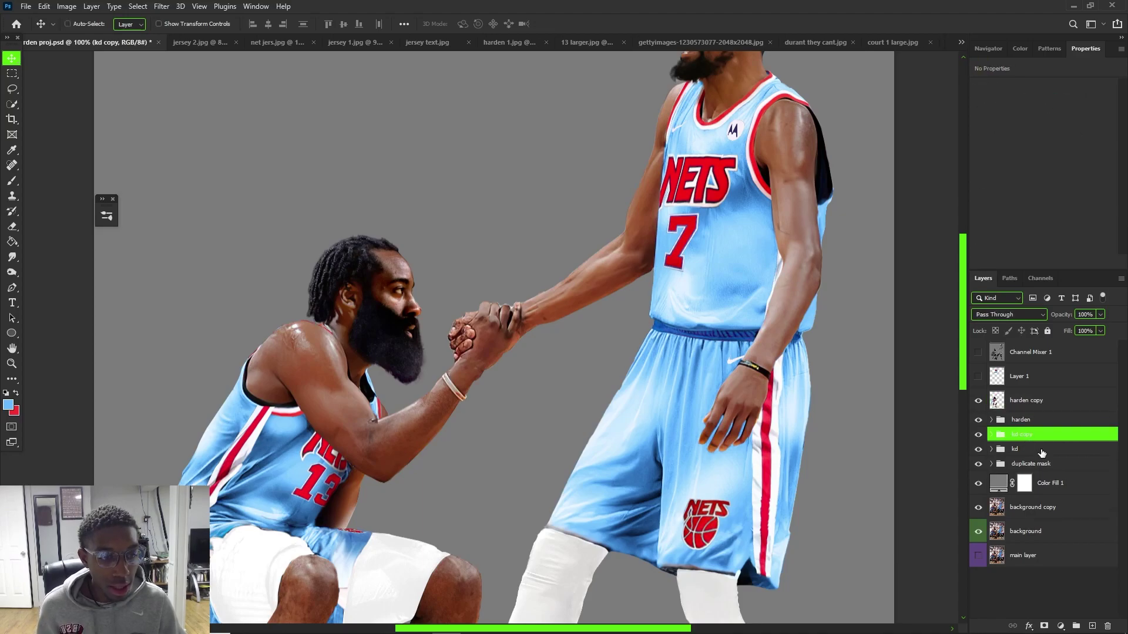
key("ctrl+e")
left_click_drag(1037, 444, 1025, 413)
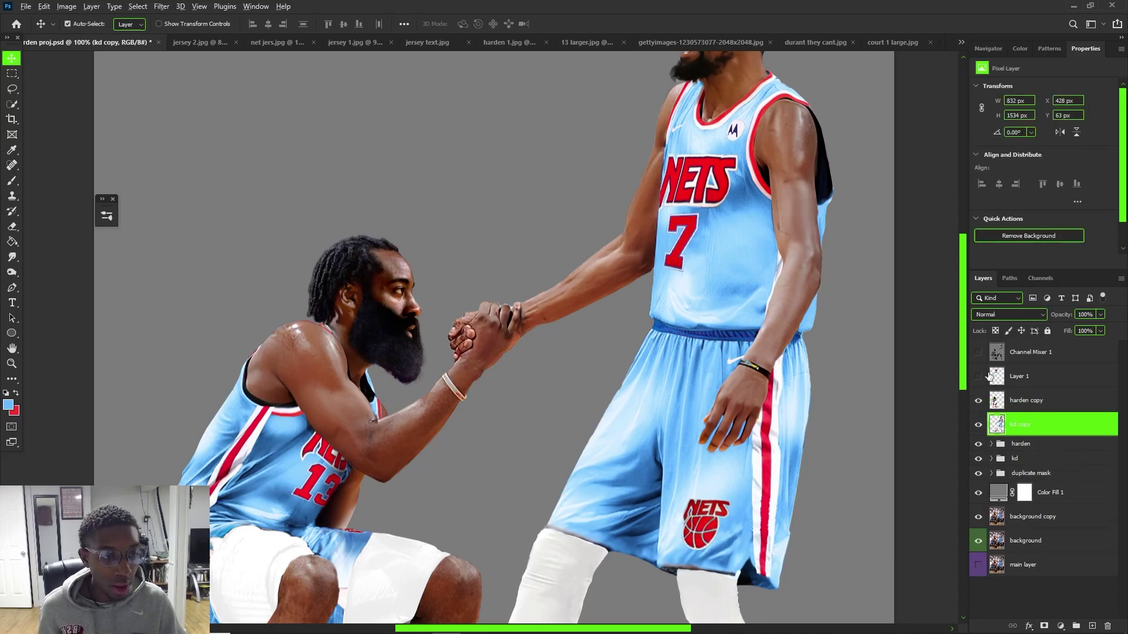
On kd copy, use the Clone Stamp to cover the dark line between the shorts hem and the standing player's forward knee sleeve
key("ctrl+0")
scroll(673, 282, "up", 2)
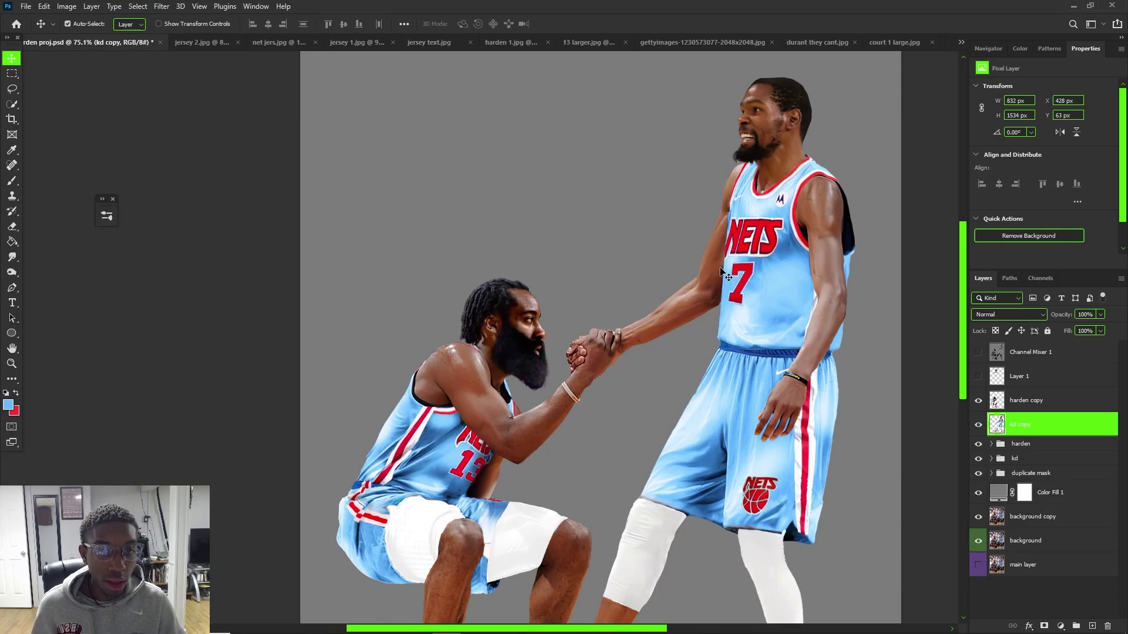
left_click_drag(724, 271, 792, 402)
left_click_drag(962, 279, 655, 327)
key("ctrl+z")
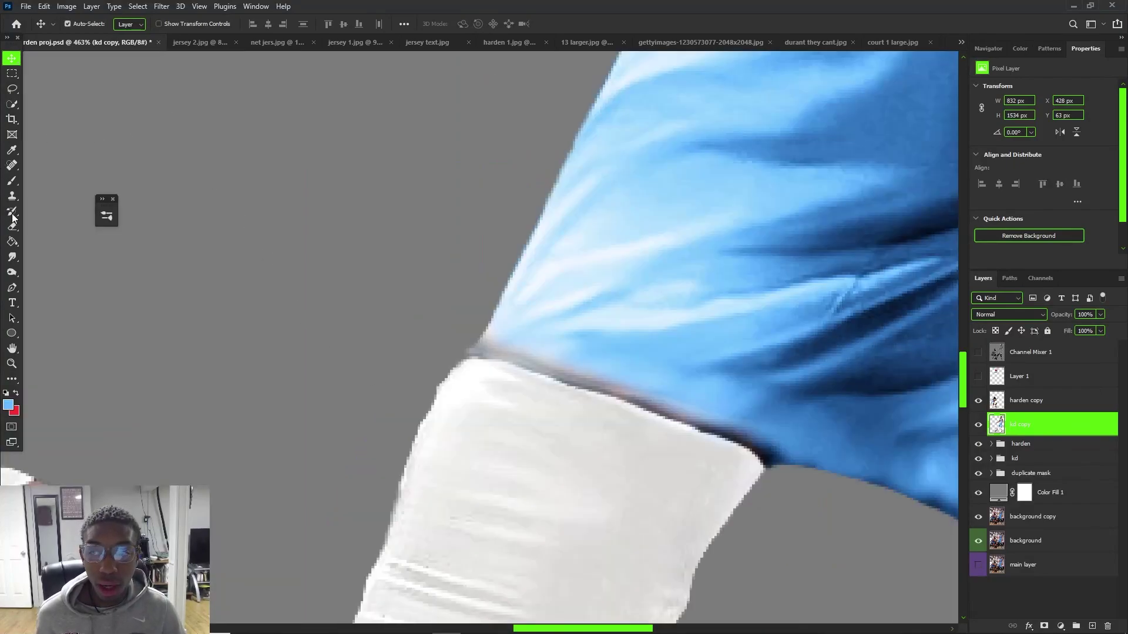
left_click(12, 196)
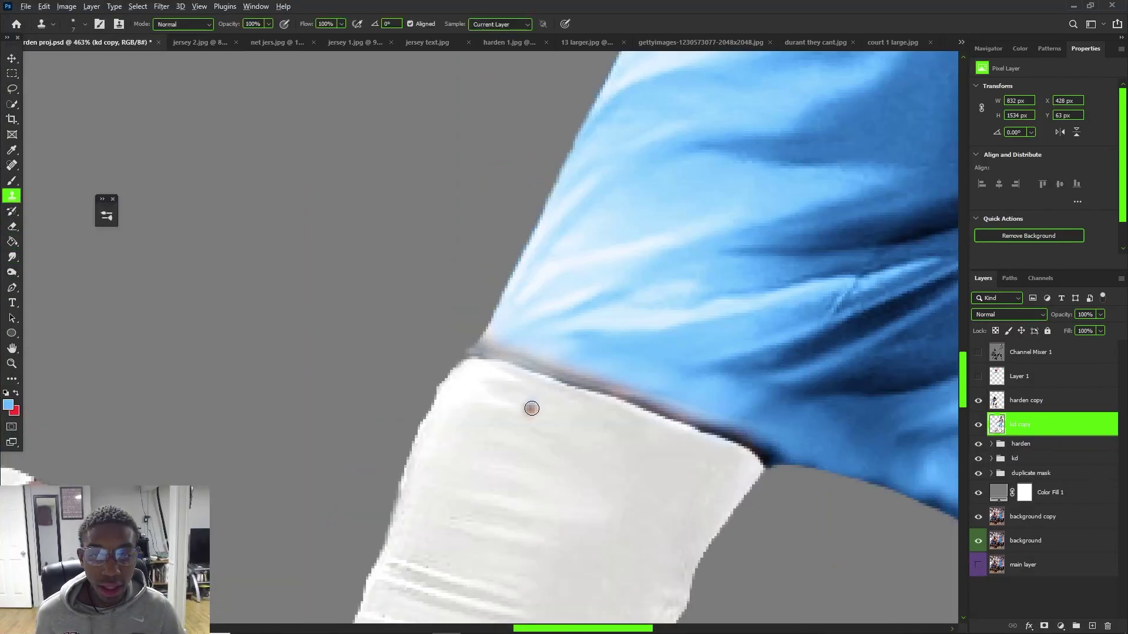
left_click(502, 368, "alt")
mouse_move(522, 361)
left_mouse_down()
mouse_move(690, 429)
mouse_move(668, 436)
mouse_move(689, 426)
mouse_move(508, 358)
mouse_move(457, 367)
mouse_move(478, 348)
mouse_move(458, 373)
mouse_move(486, 358)
mouse_move(449, 389)
mouse_move(481, 387)
left_mouse_up()
key("ctrl+z")
key("ctrl+z")
key("ctrl+z")
mouse_move(635, 410)
left_mouse_down()
mouse_move(730, 457)
mouse_move(749, 454)
mouse_move(608, 393)
left_mouse_up()
scroll(622, 383, "down", 8)
scroll(775, 417, "up", 5)
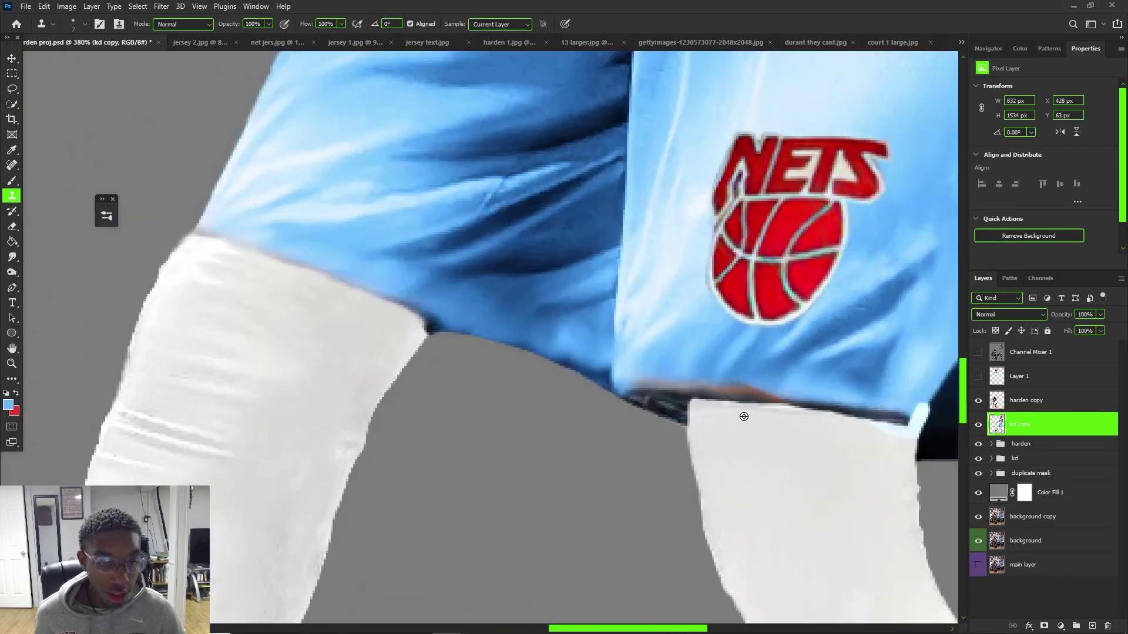
Clone white sleeve texture over the dark hem line on the standing player's other leg, refining it with a small soft brush
mouse_move(739, 406)
left_mouse_down()
mouse_move(762, 407)
mouse_move(720, 406)
mouse_move(813, 422)
mouse_move(745, 413)
mouse_move(876, 417)
mouse_move(895, 421)
mouse_move(901, 439)
mouse_move(879, 432)
left_mouse_up()
right_click(767, 409, "alt")
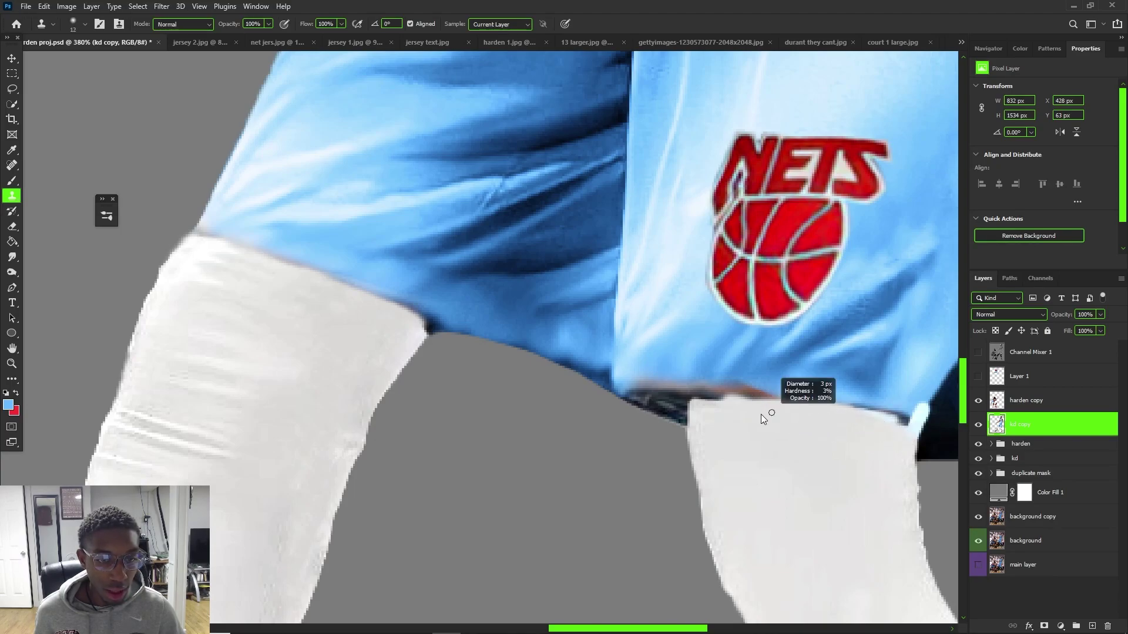
right_click(772, 415, "alt")
mouse_move(762, 403)
left_mouse_down()
mouse_move(690, 403)
mouse_move(907, 419)
left_mouse_up()
scroll(939, 411, "down", 6)
Examine the retouched legs up close and the full composite of both players
right_click(595, 345, "alt")
scroll(595, 346, "down", 4)
scroll(229, 302, "up", 8)
left_click(229, 302, "ctrl")
scroll(389, 482, "down", 10)
left_click(522, 386, "ctrl")
scroll(555, 309, "down", 2)
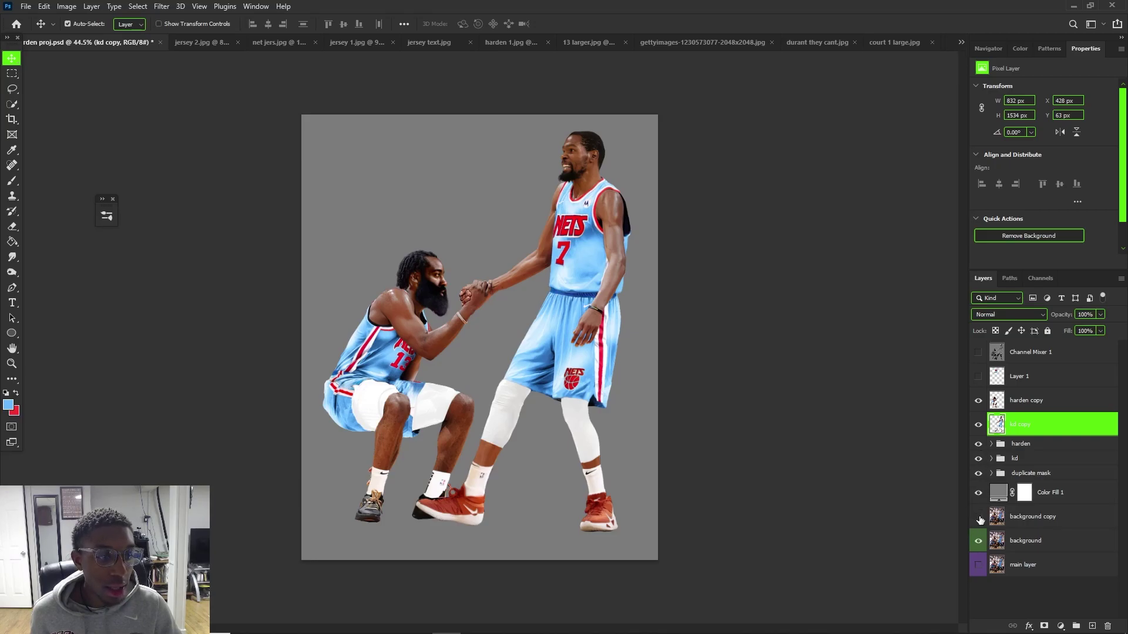
scroll(527, 227, "up", 2)
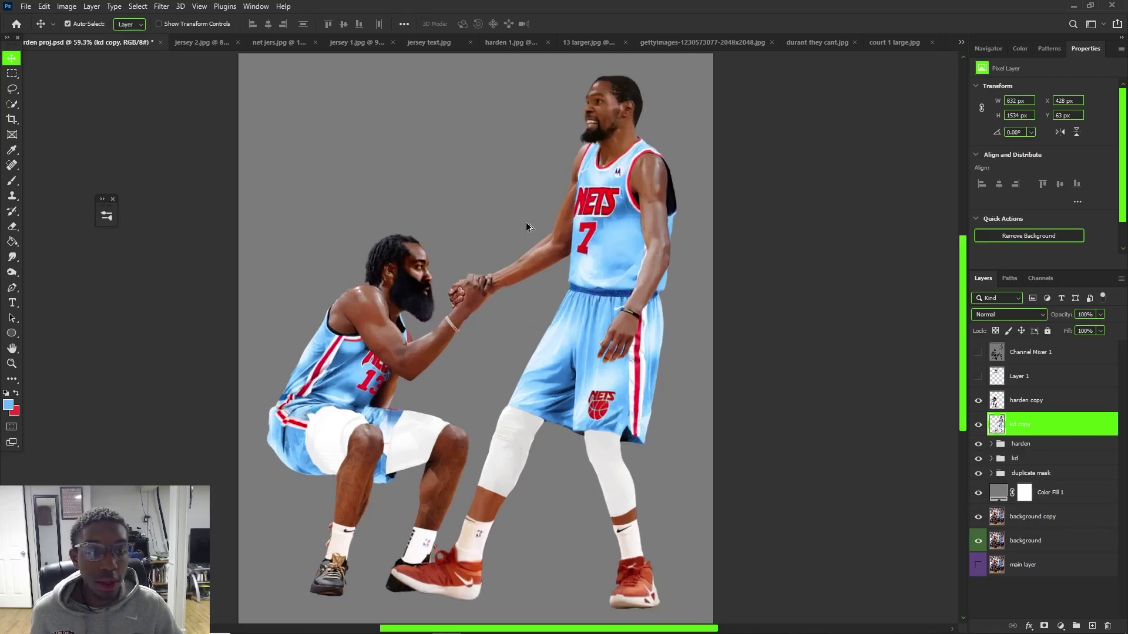
Hide the Color Fill 1 layer so the original arena photo shows behind both players
left_click(977, 493)
scroll(449, 365, "down", 2)
scroll(448, 219, "up", 1)
scroll(364, 260, "down", 1)
scroll(347, 91, "up", 1)
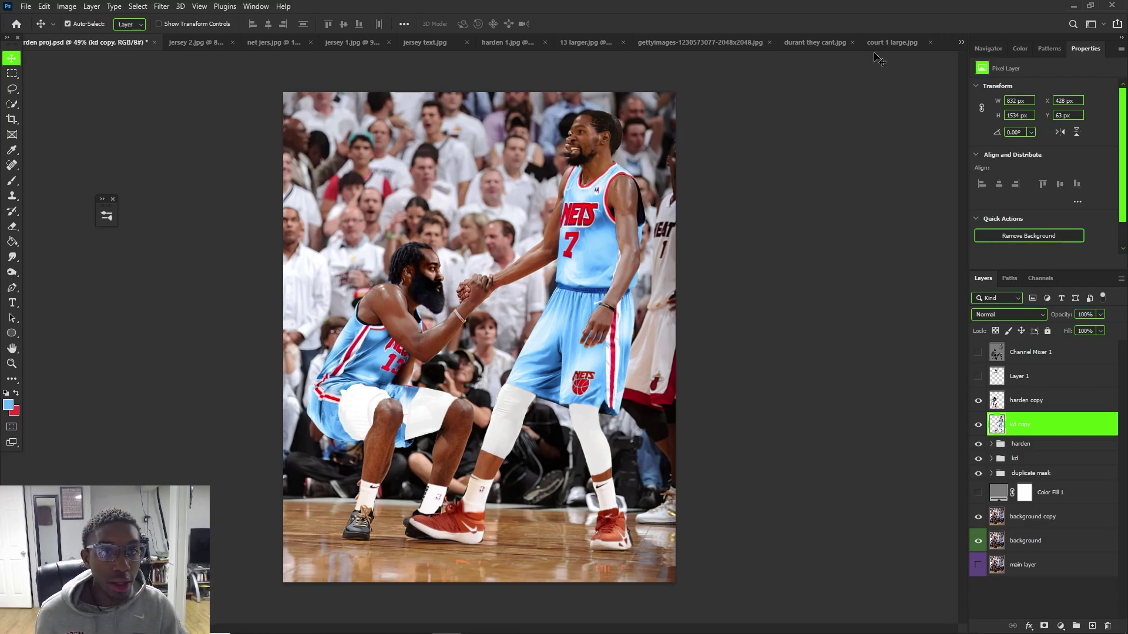
Copy the whole image from court 1 large.jpg and paste it into the harden project directly above the harden group
left_click(890, 47)
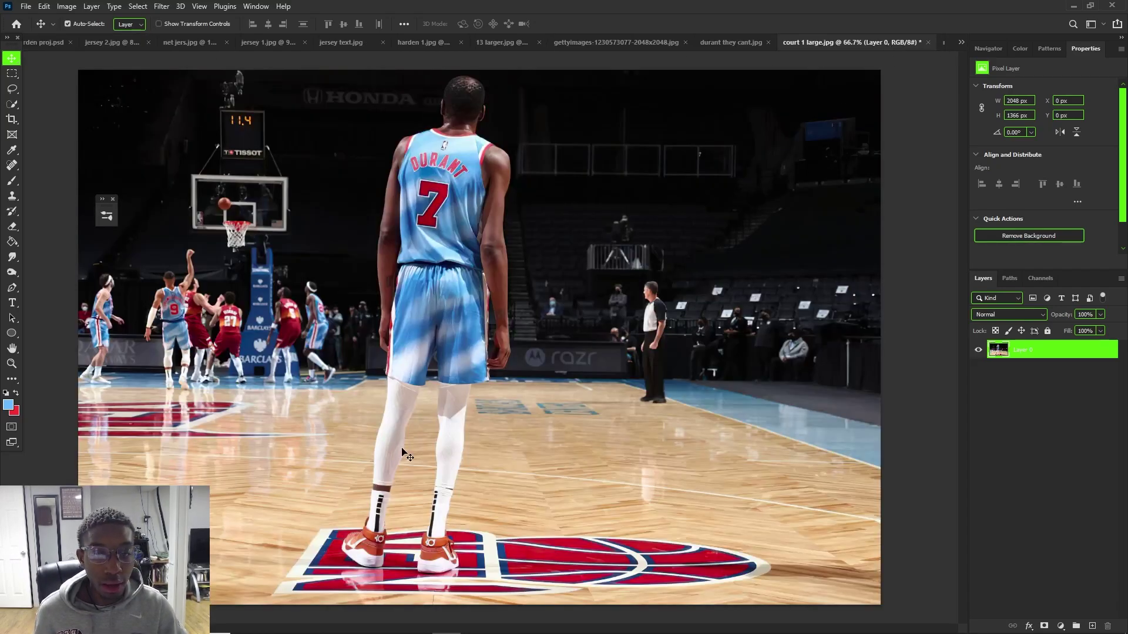
key("ctrl")
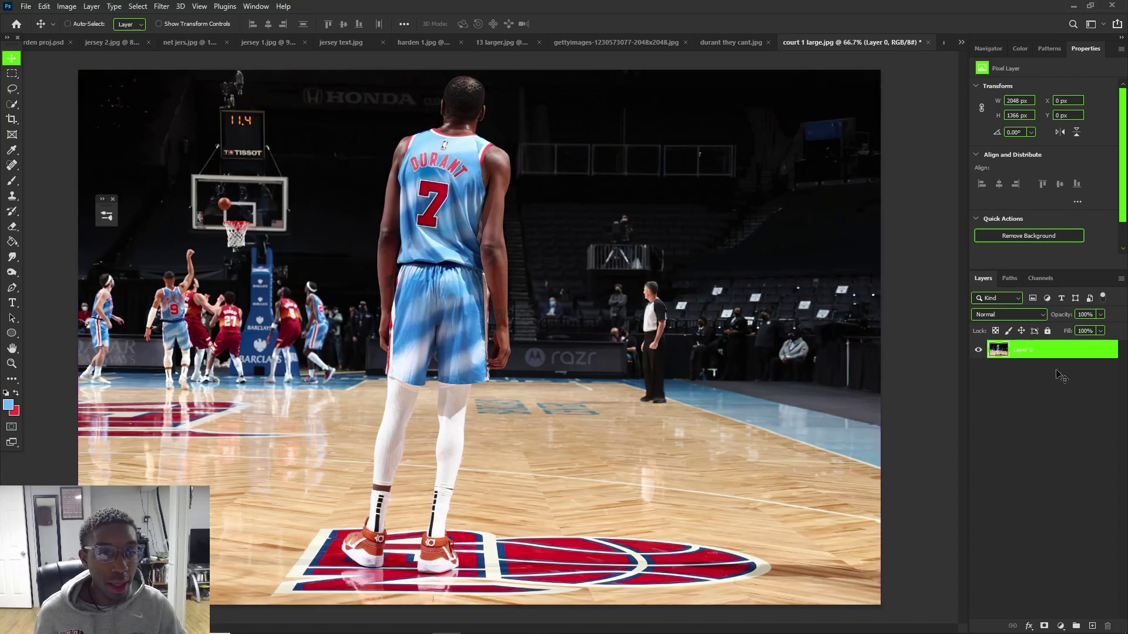
left_click(961, 41)
left_click(928, 47)
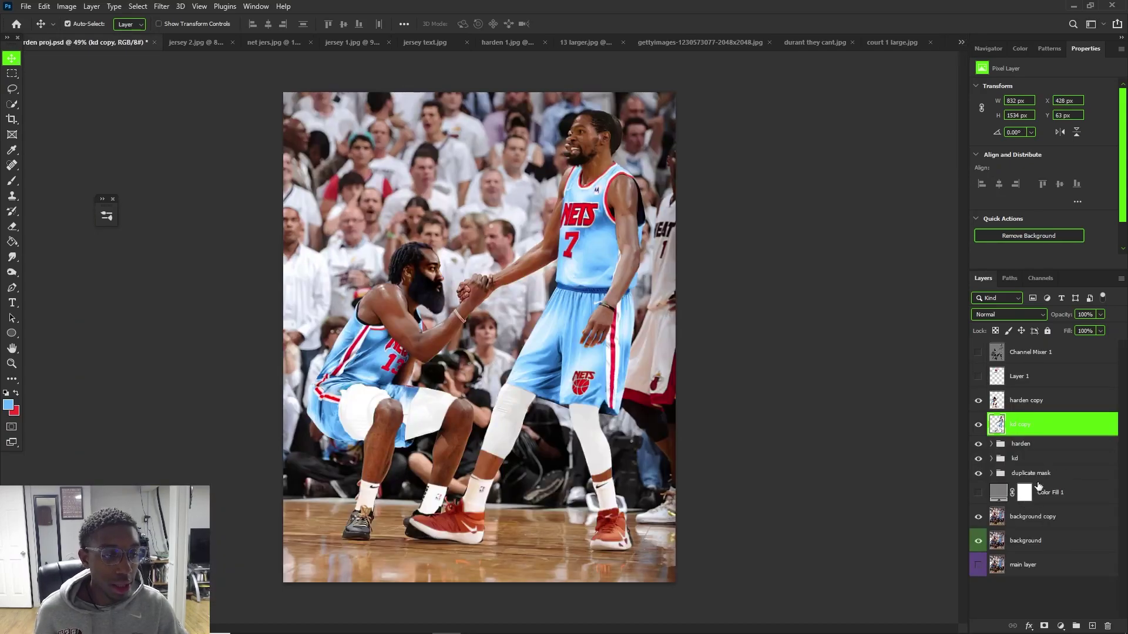
left_click(1055, 446)
key("ctrl+v")
Move and enlarge the pasted court image to about 2404 by 1375 px behind the two players
key("ctrl+t")
left_click_drag(523, 417, 475, 409)
left_click_drag(558, 469, 591, 480)
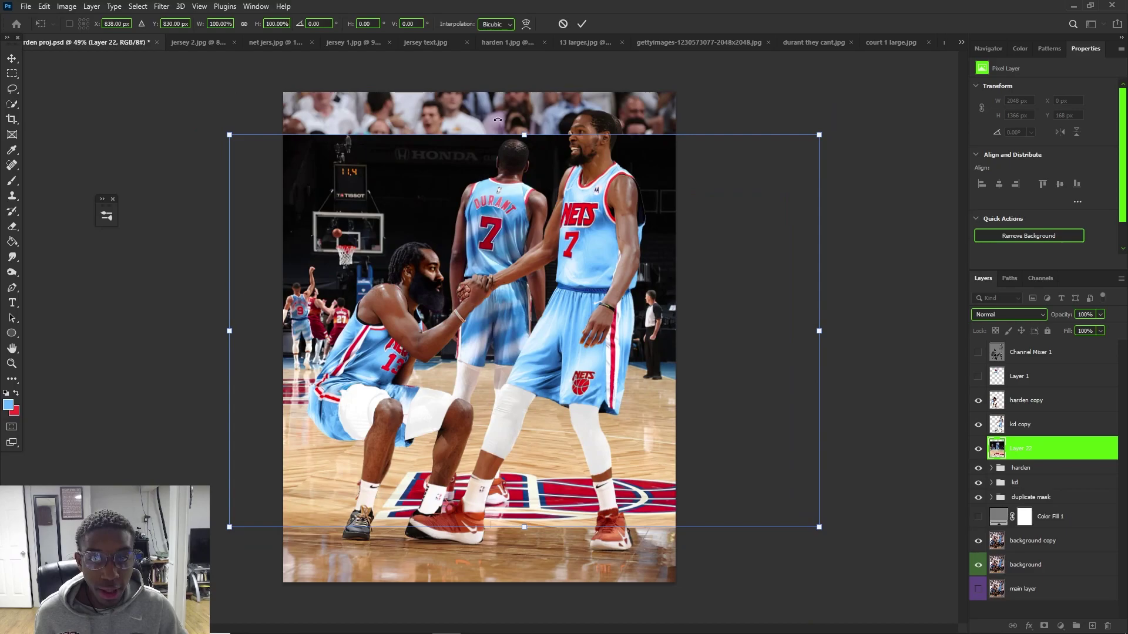
left_click_drag(524, 136, 551, 182)
right_click(551, 182)
left_click(562, 238)
left_click_drag(521, 112, 527, 181)
mouse_move(538, 219)
left_mouse_down()
mouse_move(537, 192)
mouse_move(540, 239)
left_mouse_up()
key("Return")
Scale the court image to 107.65% and shift it so the red court logo lies beneath both players' feet
key("ctrl+t")
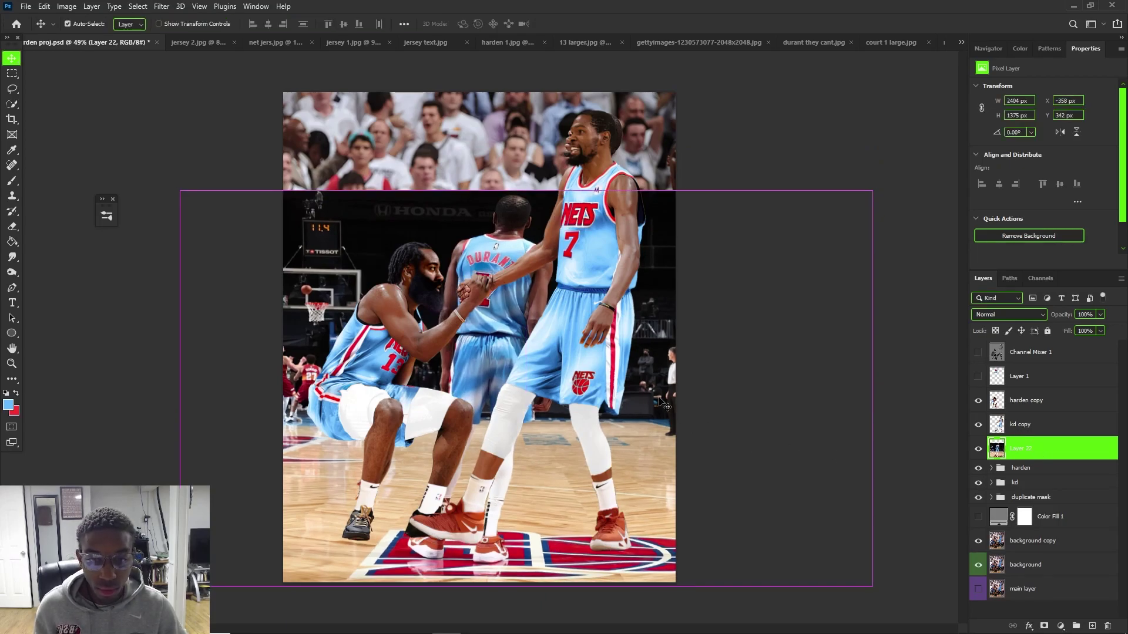
left_click_drag(526, 192, 540, 107)
left_click_drag(561, 161, 459, 136)
left_click_drag(428, 100, 429, 159)
left_click_drag(441, 195, 440, 175)
left_click_drag(466, 228, 463, 230)
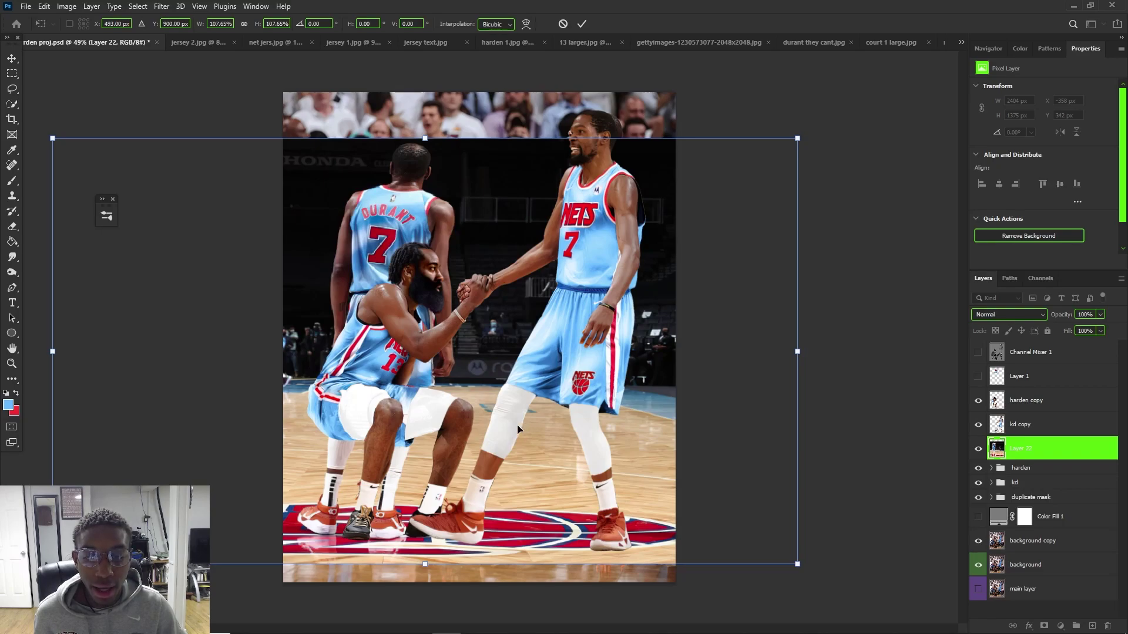
scroll(385, 463, "down", 1)
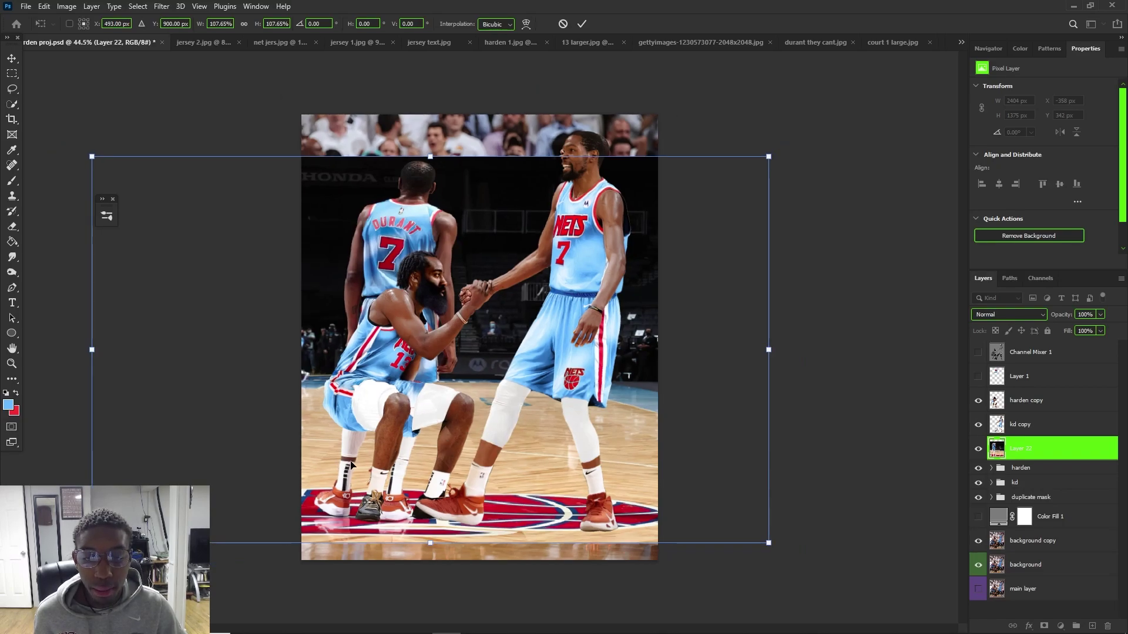
scroll(353, 471, "up", 1)
key("Return")
Compare the court layer before and after the last transform and examine the composite up close
key("ctrl+z")
key("ctrl+shift+z")
scroll(535, 502, "up", 2)
scroll(534, 498, "down", 2)
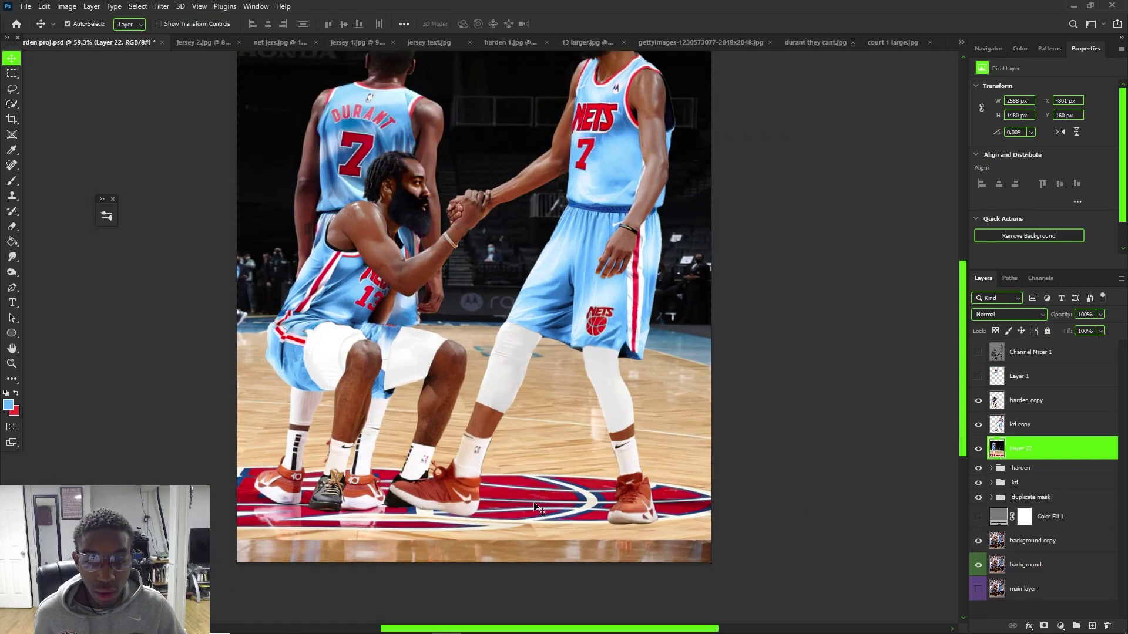
scroll(539, 508, "up", 2)
scroll(437, 273, "down", 4)
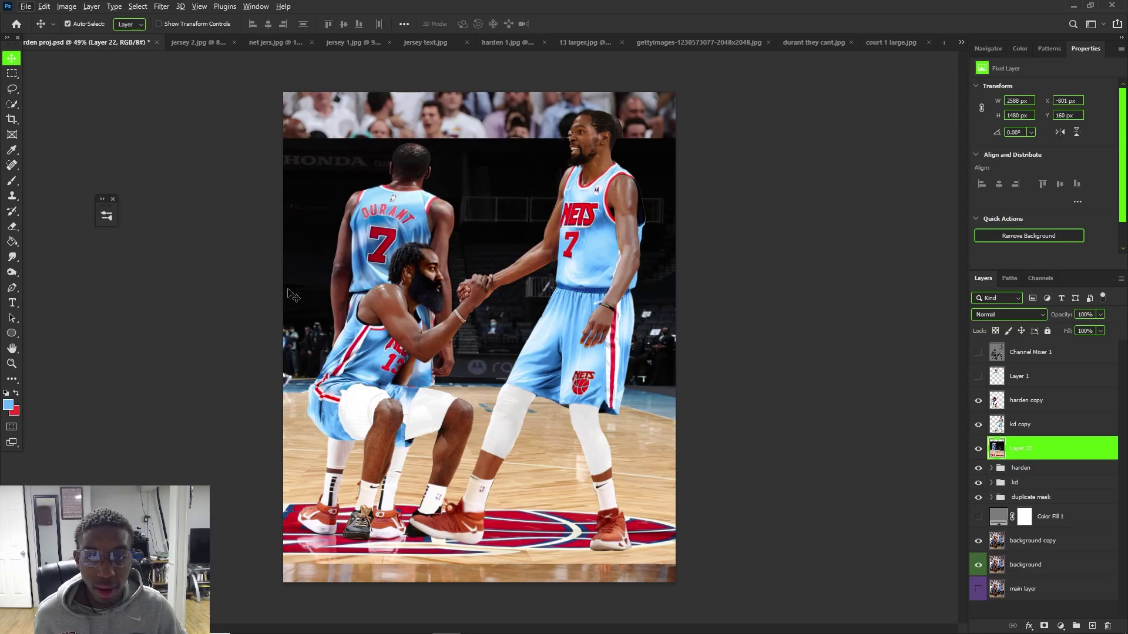
scroll(452, 322, "up", 1)
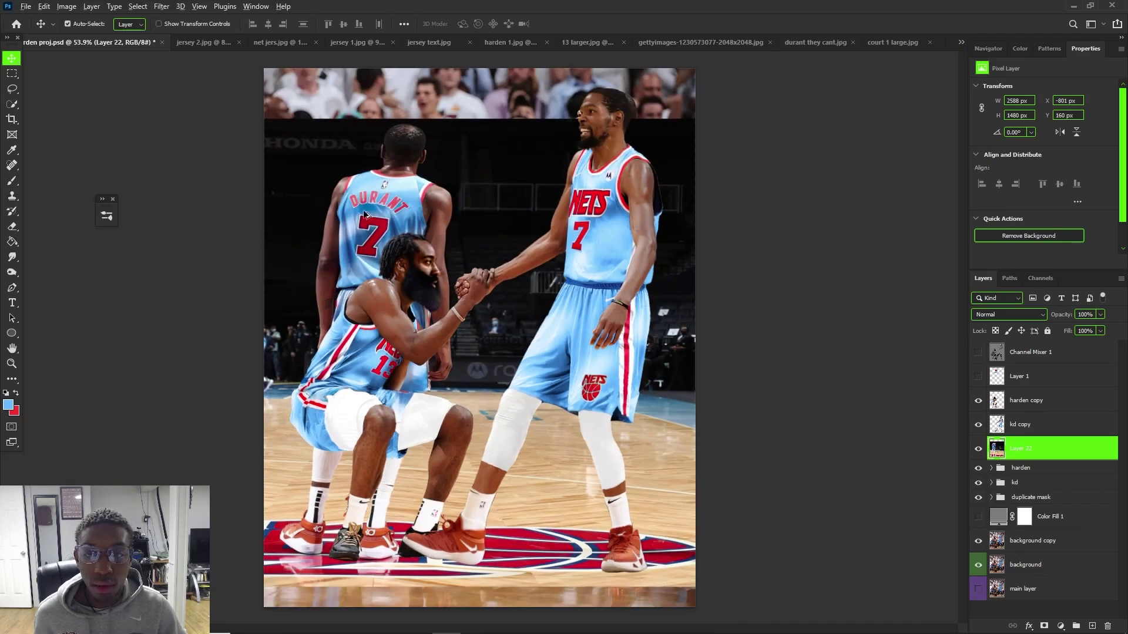
scroll(376, 216, "up", 3)
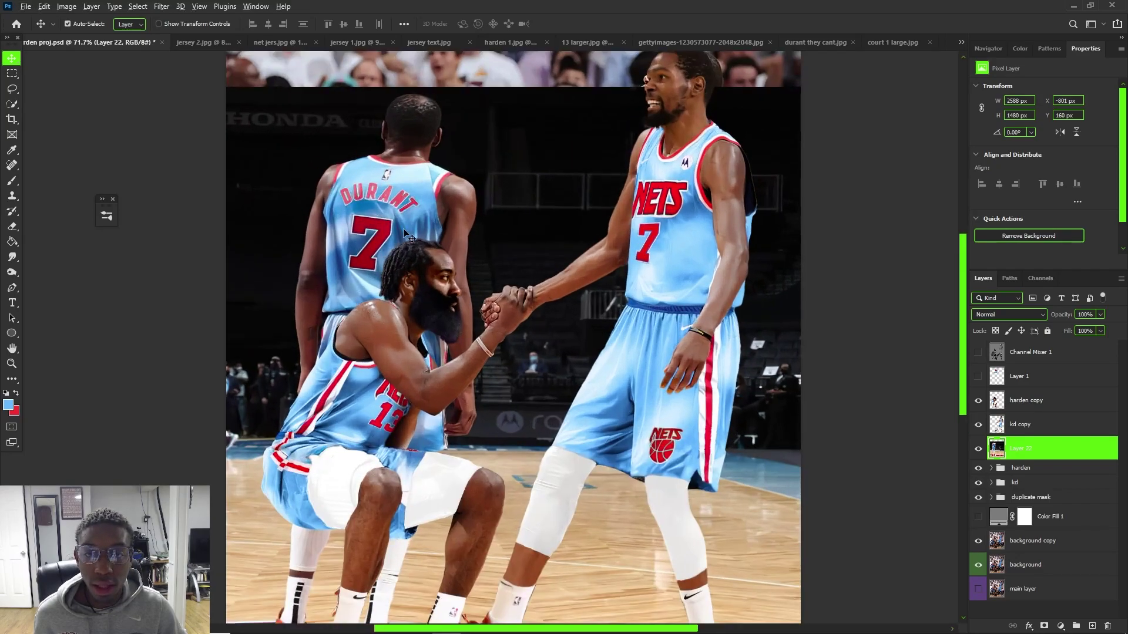
Lasso the jersey number, back and arm of the extra player standing behind the crouching player
left_click(12, 89)
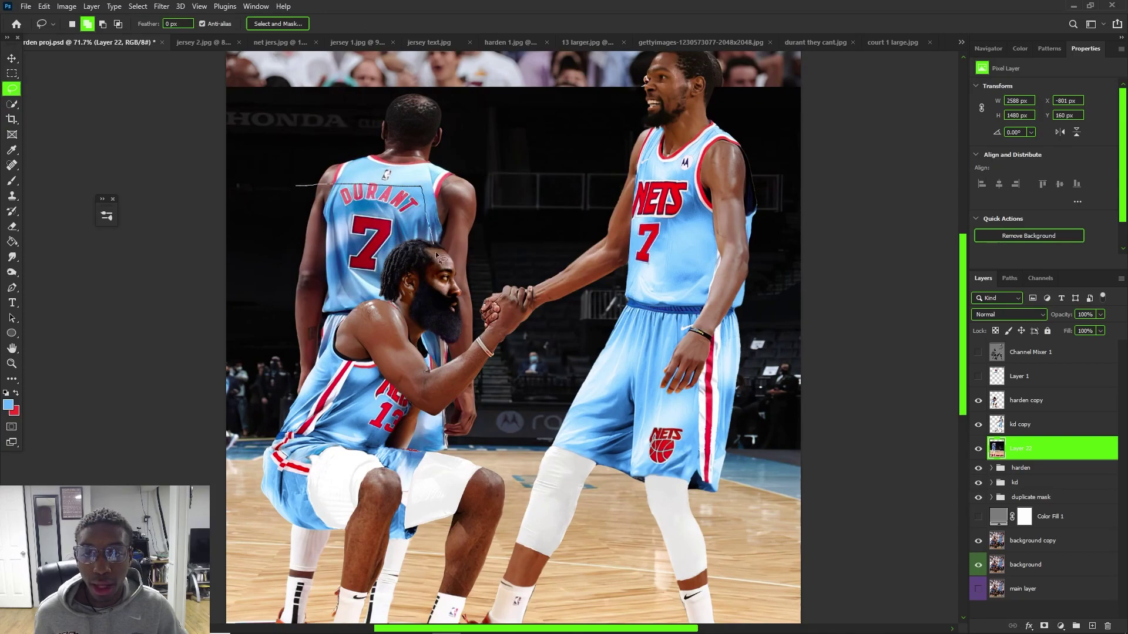
mouse_move(303, 340)
left_mouse_down()
mouse_move(266, 287)
mouse_move(276, 182)
left_mouse_up()
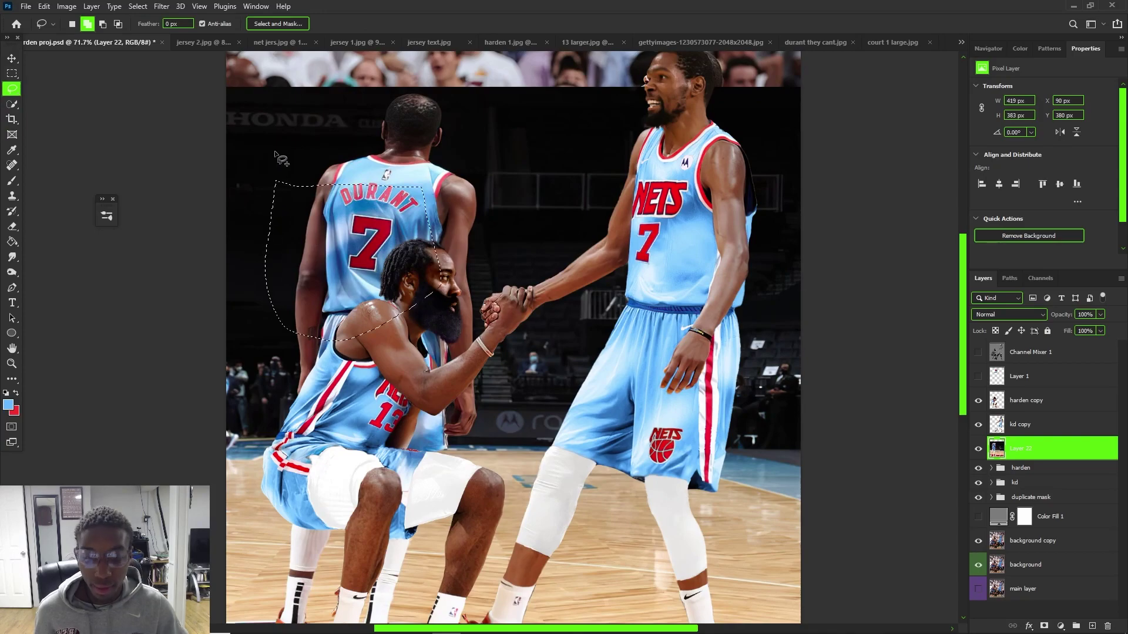
Try to fill the selected area over the extra player's back
key("shift+F5")
key("Return")
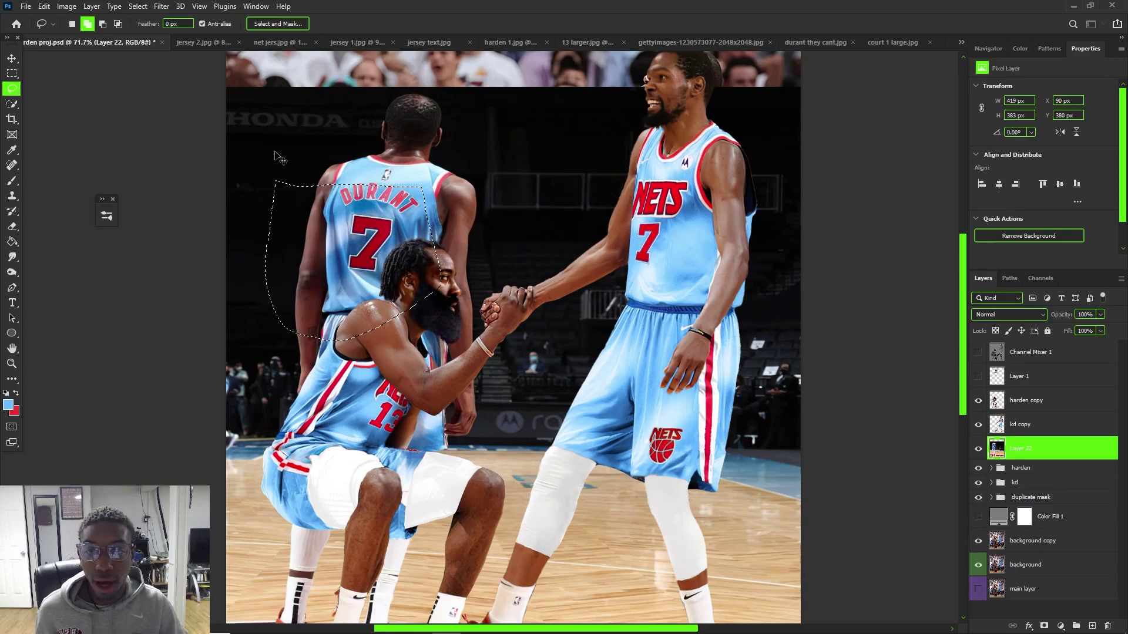
key("ctrl+z")
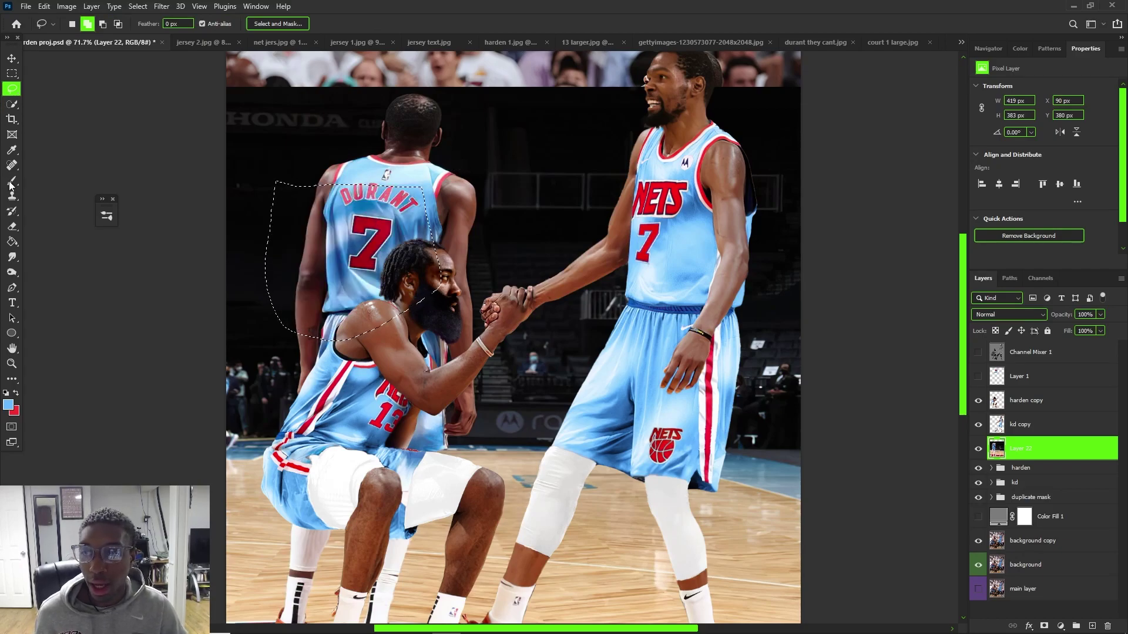
Paint the selected part of the extra player's back with the dark colour sampled from the arena, then deselect it
key("b")
left_click(282, 161, "alt")
mouse_move(299, 217)
left_mouse_down()
mouse_move(308, 322)
mouse_move(288, 224)
left_mouse_up()
right_click(278, 147, "alt")
mouse_move(282, 137)
left_mouse_down()
mouse_move(323, 195)
mouse_move(394, 213)
mouse_move(371, 294)
mouse_move(377, 275)
mouse_move(430, 241)
mouse_move(310, 322)
mouse_move(333, 305)
left_mouse_up()
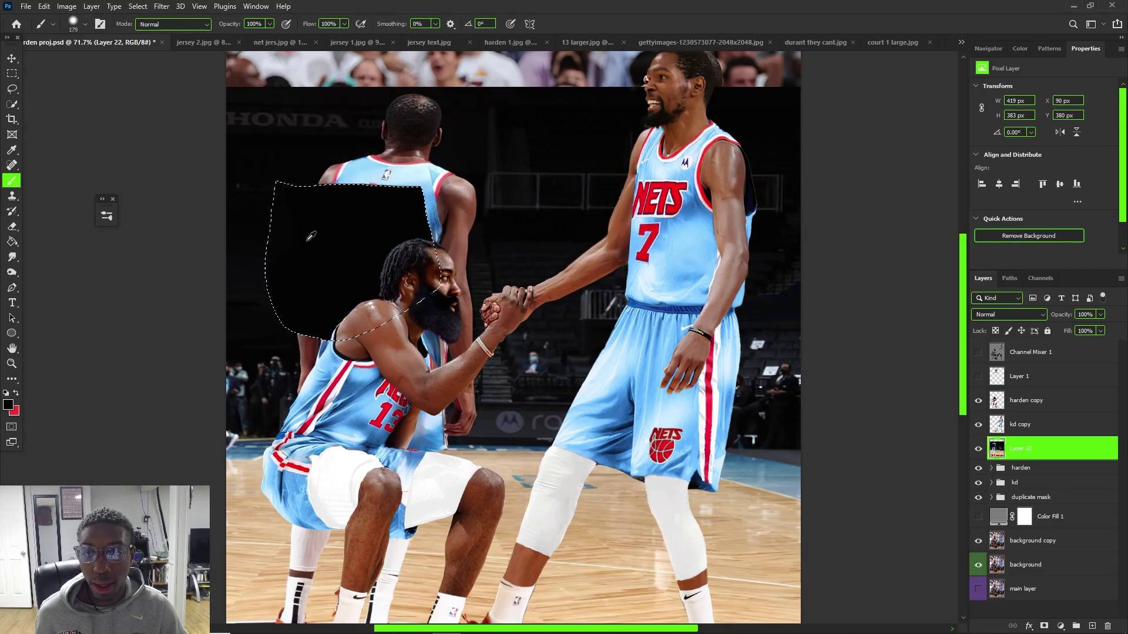
key("ctrl+d")
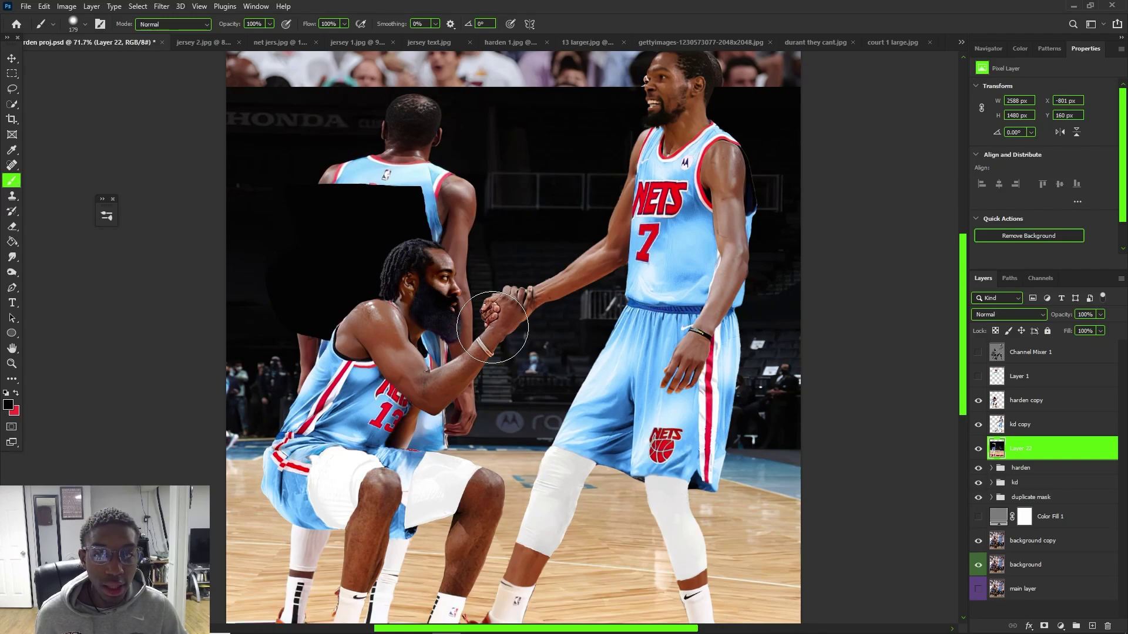
Brush sampled dark arena colour over the extra player's remaining upper jersey, neck and the arm beside the crouching player's back
scroll(405, 232, "down", 4)
scroll(411, 250, "up", 4)
mouse_move(381, 230)
left_mouse_down()
mouse_move(360, 230)
mouse_move(364, 101)
mouse_move(402, 105)
left_mouse_up()
mouse_move(305, 213)
left_mouse_down()
mouse_move(279, 204)
mouse_move(306, 214)
mouse_move(295, 172)
mouse_move(338, 175)
mouse_move(345, 152)
mouse_move(366, 174)
mouse_move(374, 163)
mouse_move(384, 201)
mouse_move(347, 224)
left_mouse_up()
left_click(299, 173)
mouse_move(228, 300)
left_mouse_down()
mouse_move(203, 284)
mouse_move(292, 278)
left_mouse_up()
left_click(220, 271, "alt")
key("ctrl+z")
left_click(248, 321, "alt")
mouse_move(308, 323)
left_mouse_down()
mouse_move(276, 332)
mouse_move(323, 332)
left_mouse_up()
mouse_move(385, 191)
left_mouse_down()
mouse_move(412, 196)
mouse_move(424, 162)
mouse_move(418, 249)
mouse_move(424, 209)
mouse_move(396, 189)
left_mouse_up()
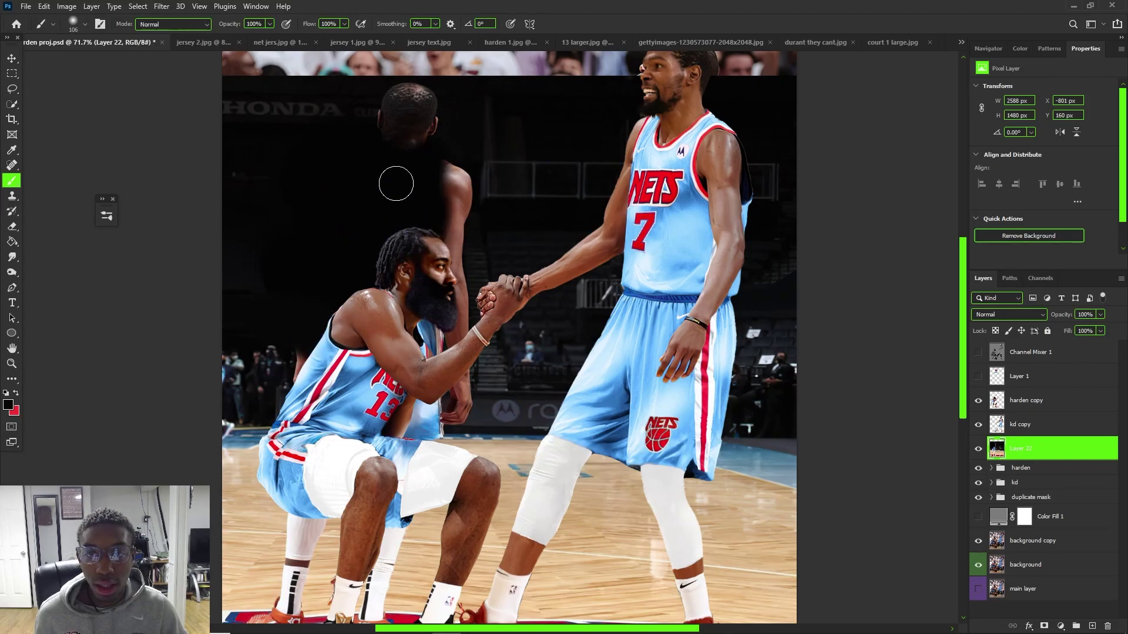
Examine the remaining parts of the extra player, including the legs and shoes around the crouching player
scroll(431, 221, "down", 3)
scroll(431, 220, "up", 2)
scroll(503, 144, "up", 1)
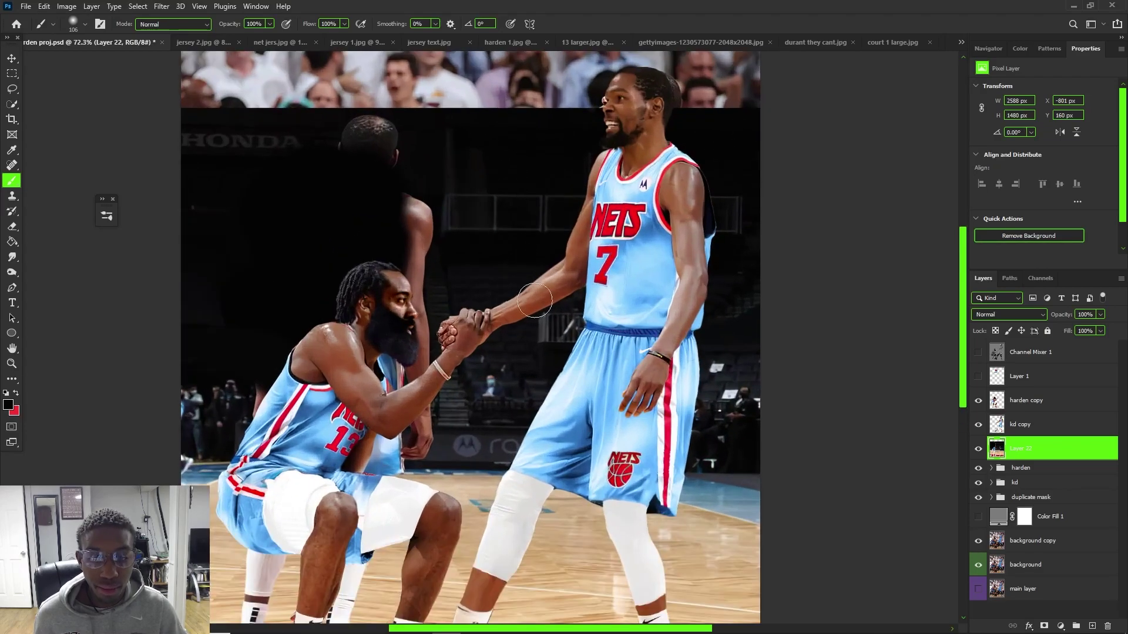
scroll(482, 515, "up", 2)
scroll(483, 510, "down", 5)
scroll(390, 529, "up", 5)
scroll(309, 405, "down", 1)
scroll(247, 434, "up", 1)
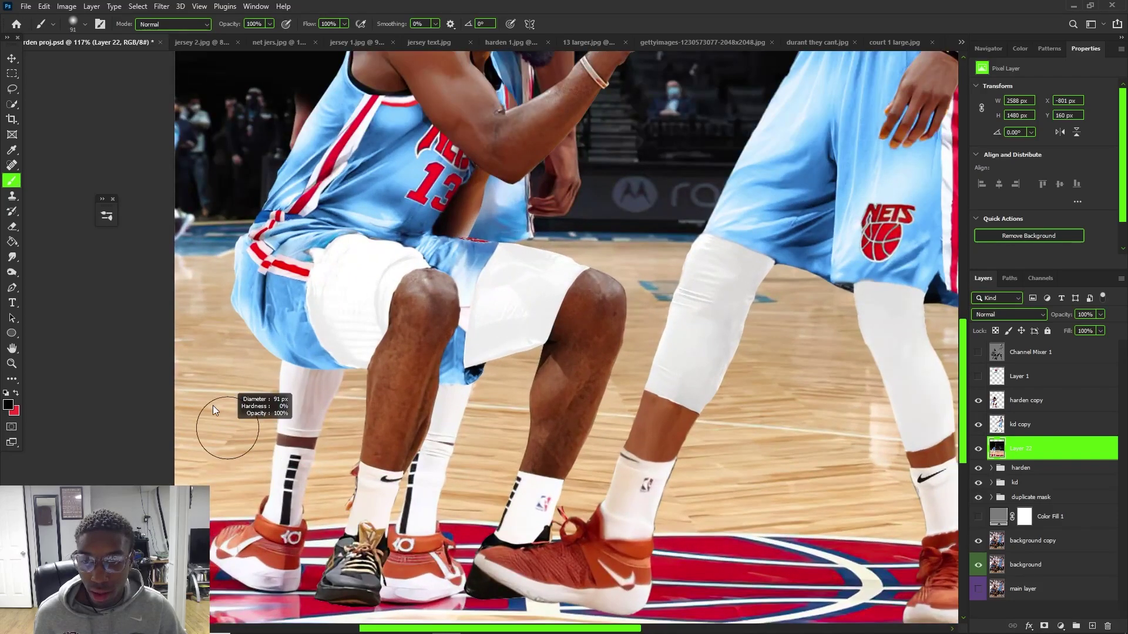
scroll(227, 412, "up", 1)
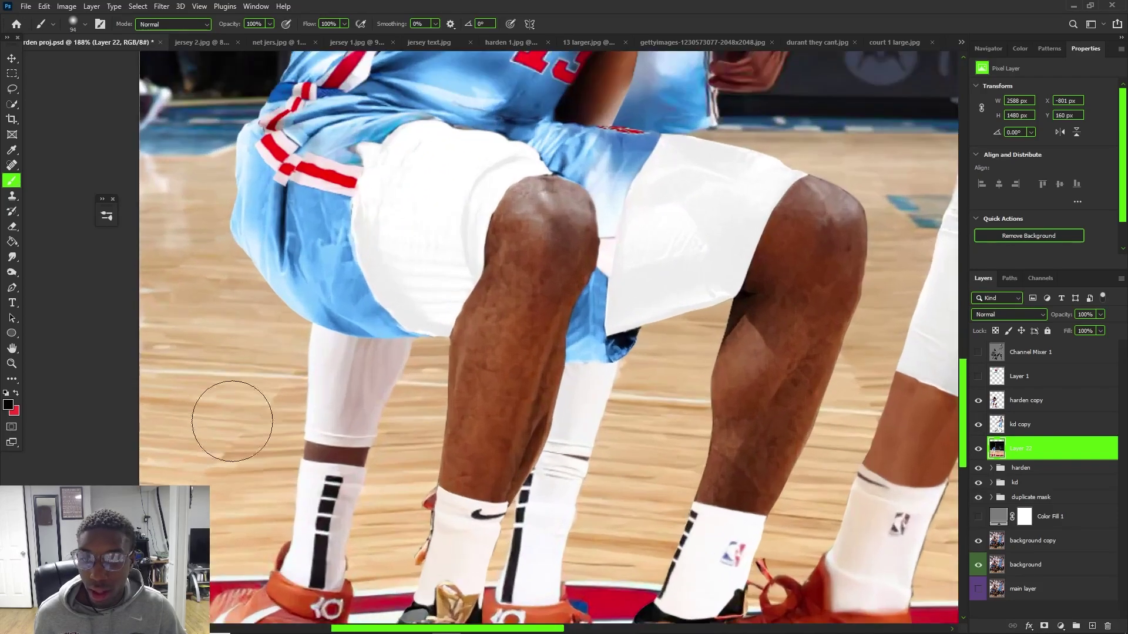
Select a patch of wooden floor beside the extra player's lower leg with the Polygonal Lasso and duplicate it to a new layer
left_click(11, 88)
left_click(93, 105)
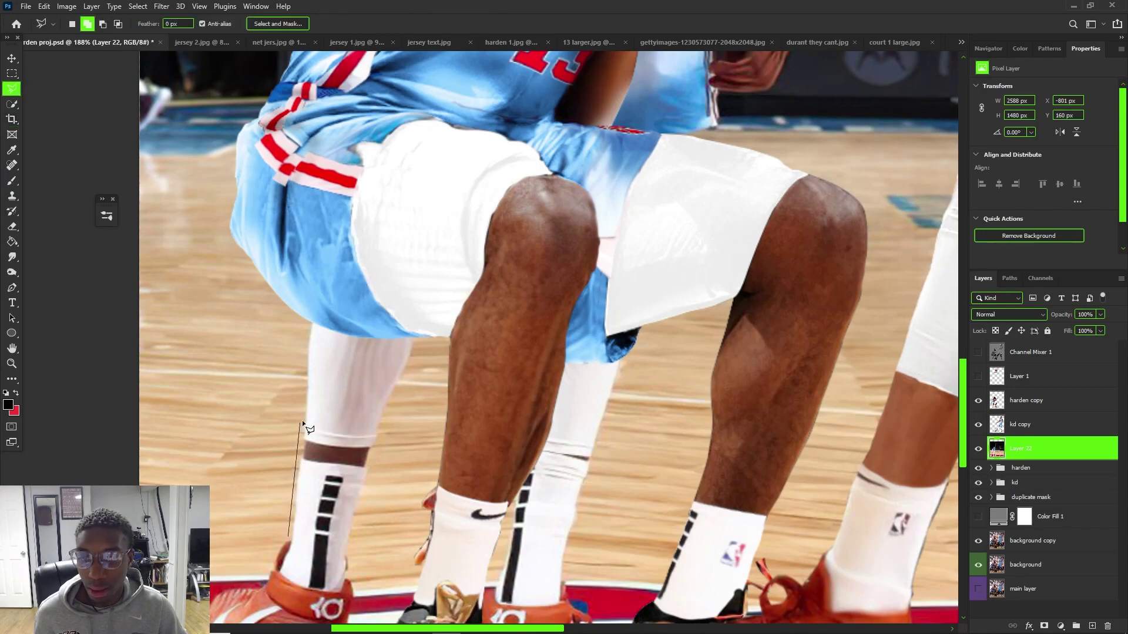
left_click(141, 373)
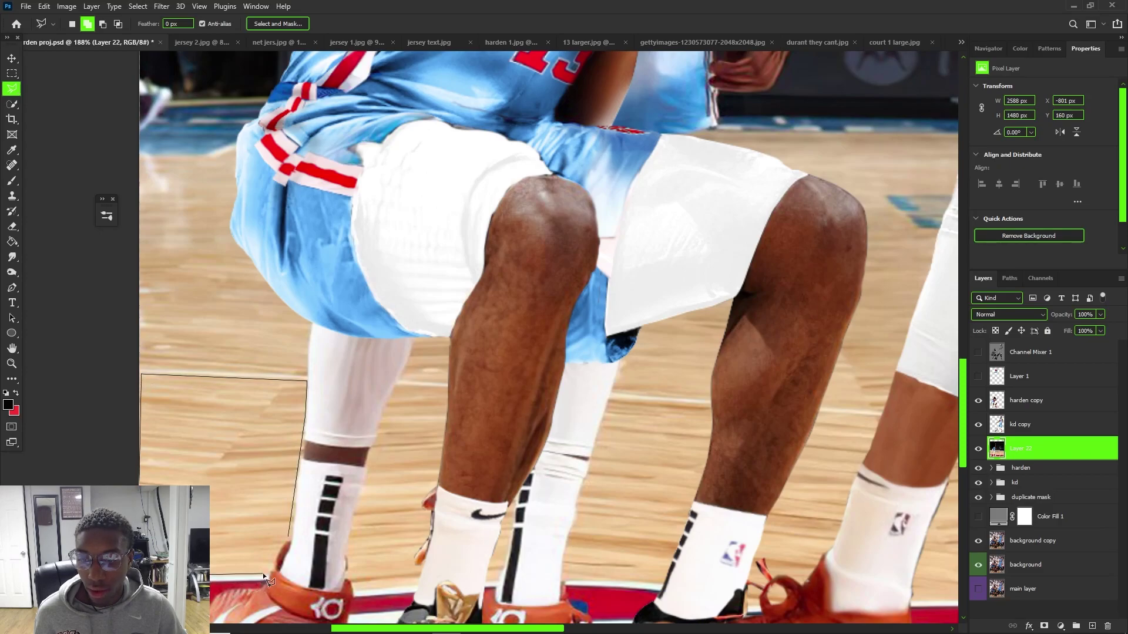
left_click(284, 536)
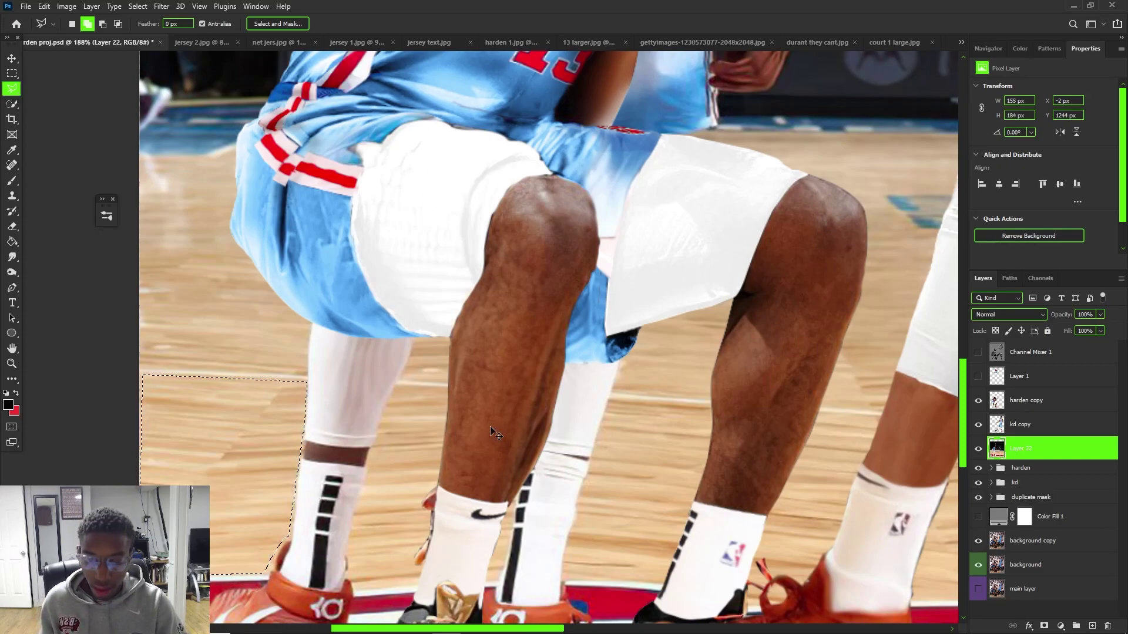
key("ctrl+j")
Move the floor patch over the extra player's lower leg and distort it to about 189 by 187 px
key("ctrl+t")
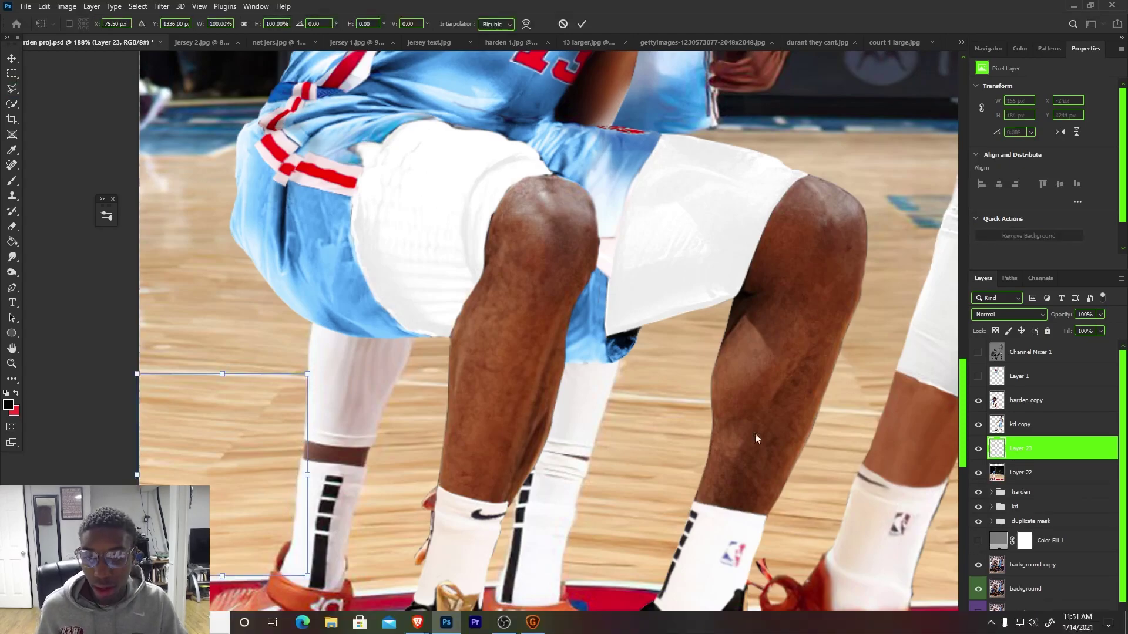
left_click_drag(232, 460, 365, 468)
right_click(364, 468)
left_click(399, 305)
left_click_drag(269, 381, 307, 405)
left_click_drag(438, 479, 469, 483)
left_click_drag(368, 388, 368, 377)
right_click(364, 460)
left_click(389, 330)
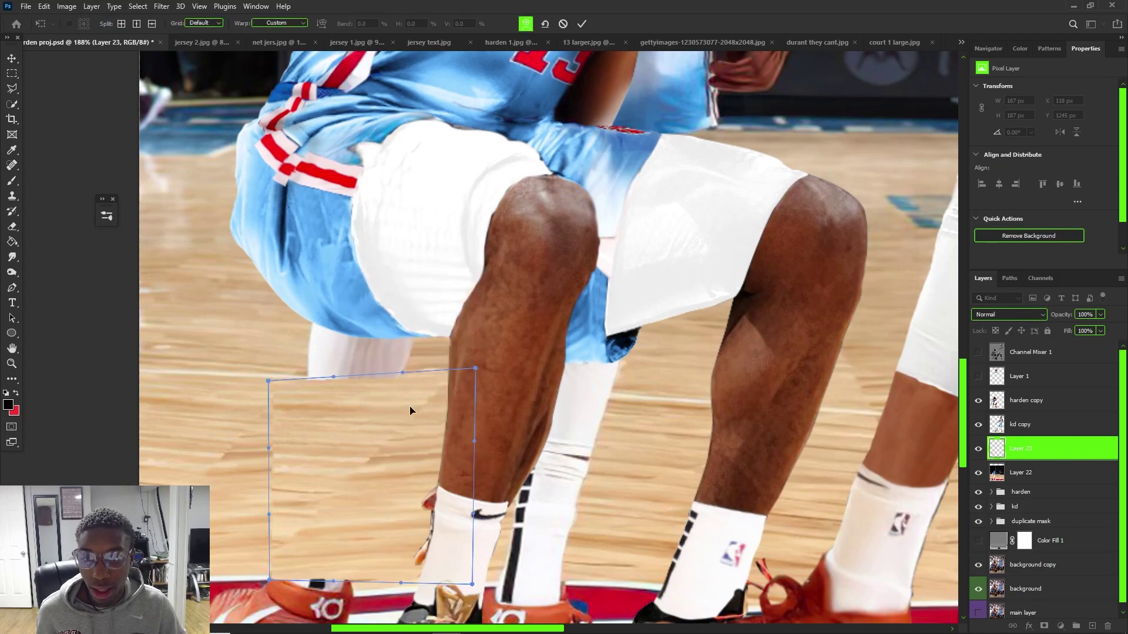
key("Return")
Add a layer mask to the floor patch and soften its outer seam with a small soft black brush
key("l")
scroll(496, 423, "down", 5)
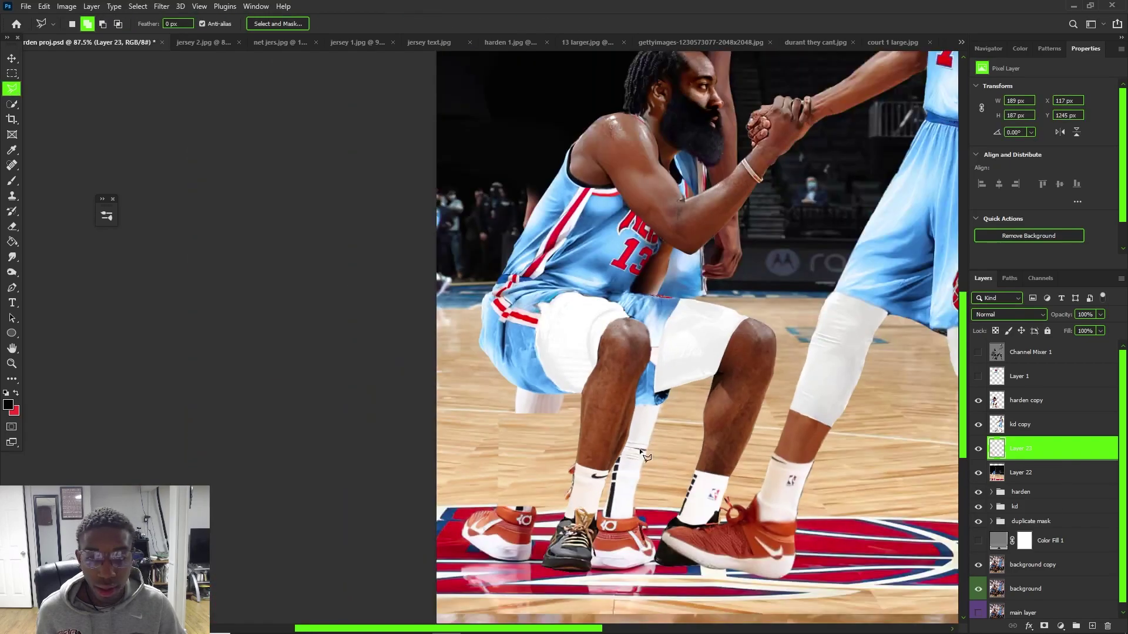
scroll(496, 423, "up", 6)
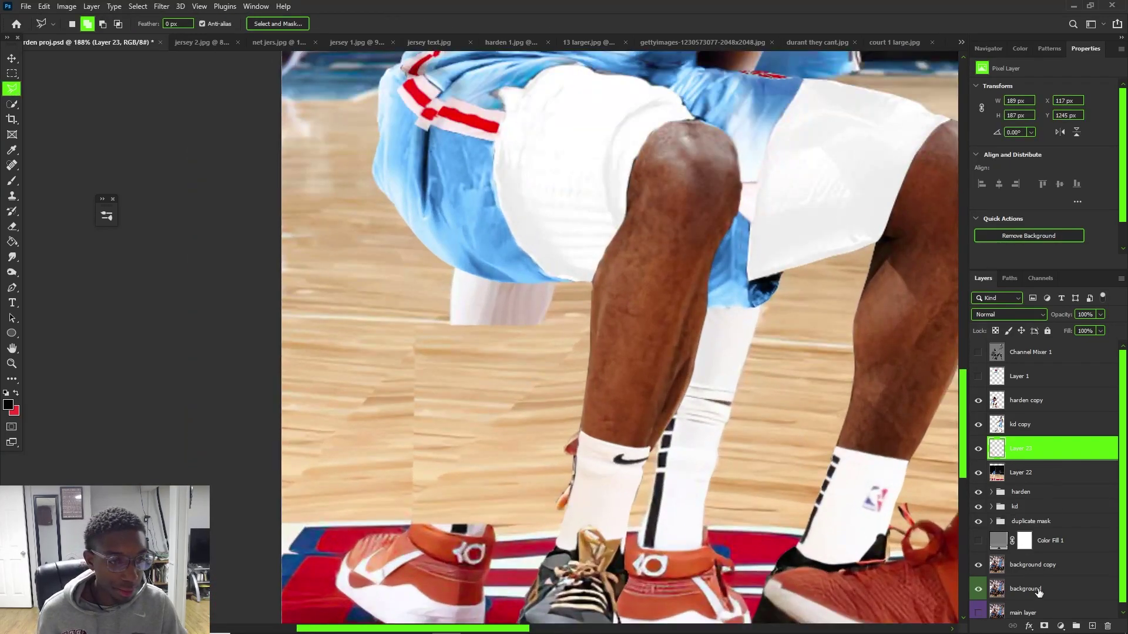
left_click(1044, 626)
key("b")
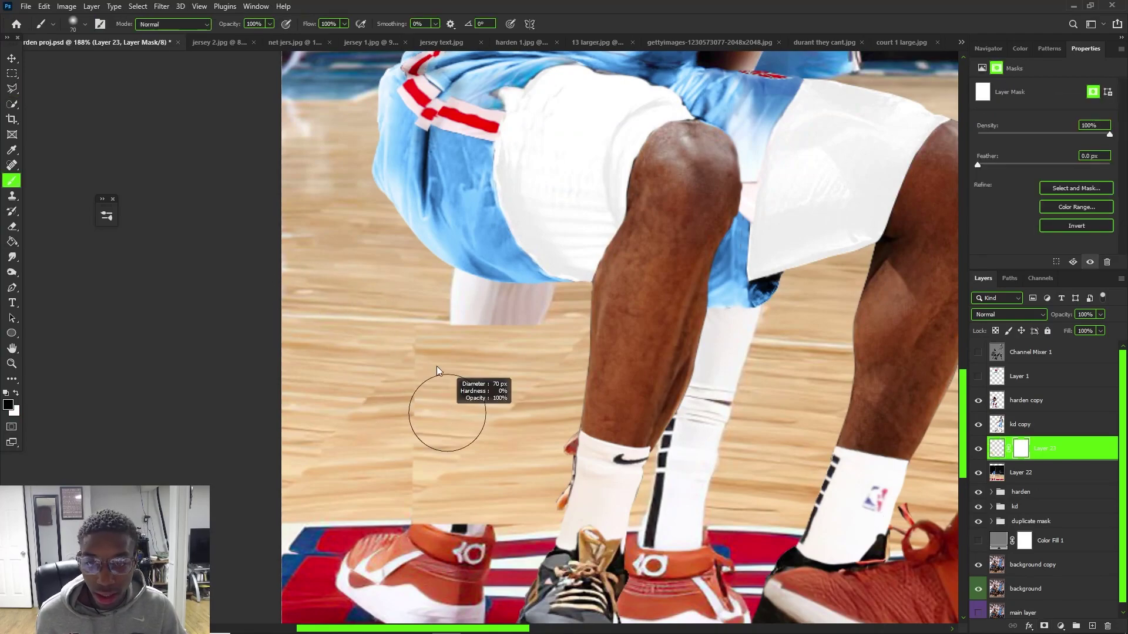
scroll(426, 367, "up", 3)
left_click(430, 354)
key("[")
key("[")
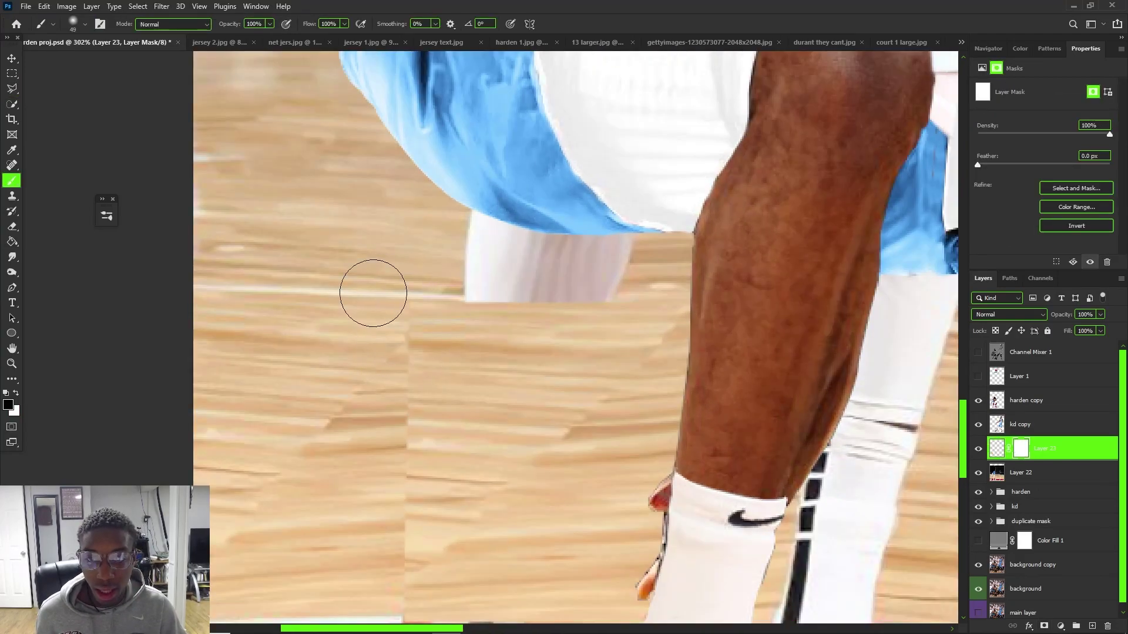
scroll(370, 548, "down", 3)
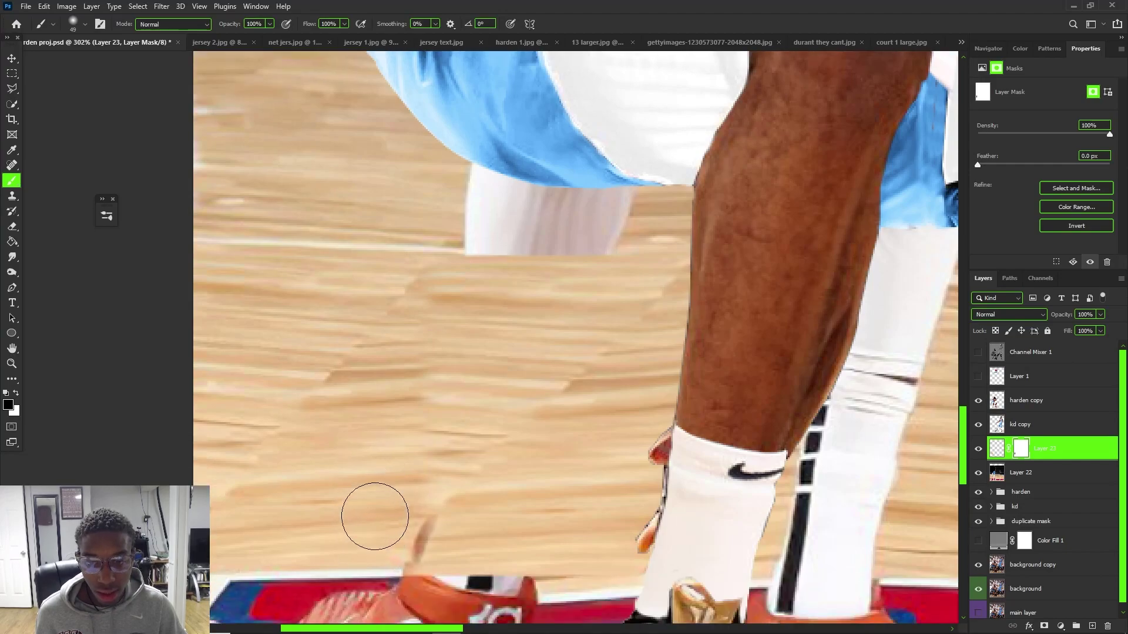
On Layer 22, use the Clone Stamp to cover the tip of the extra player's shoe heel with wooden floor
key("v")
left_click(419, 503)
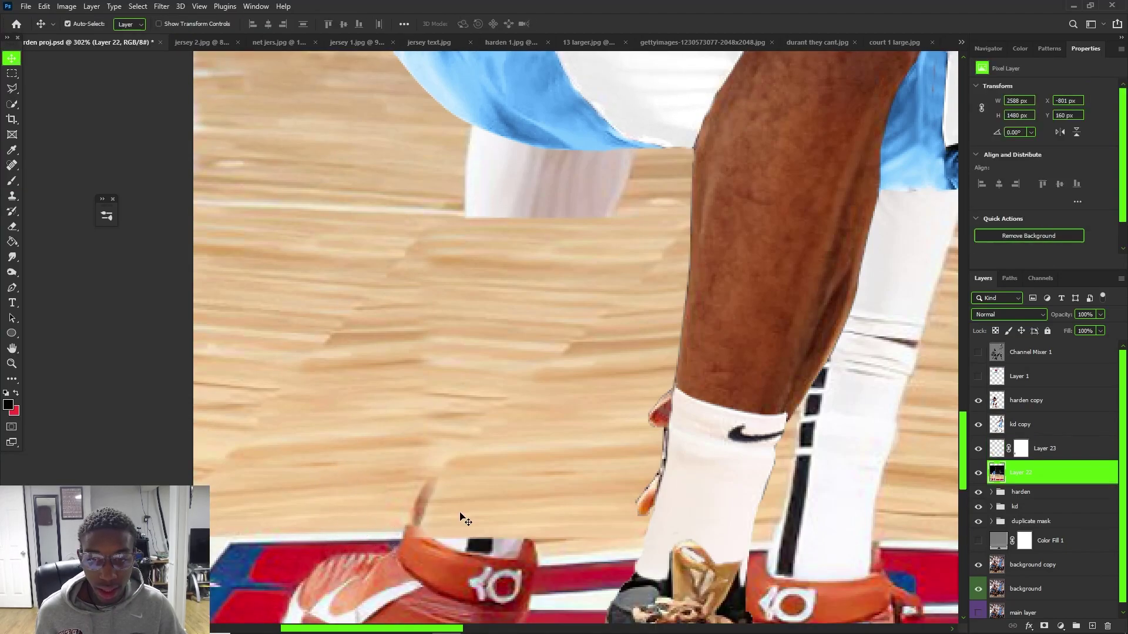
left_click(9, 199)
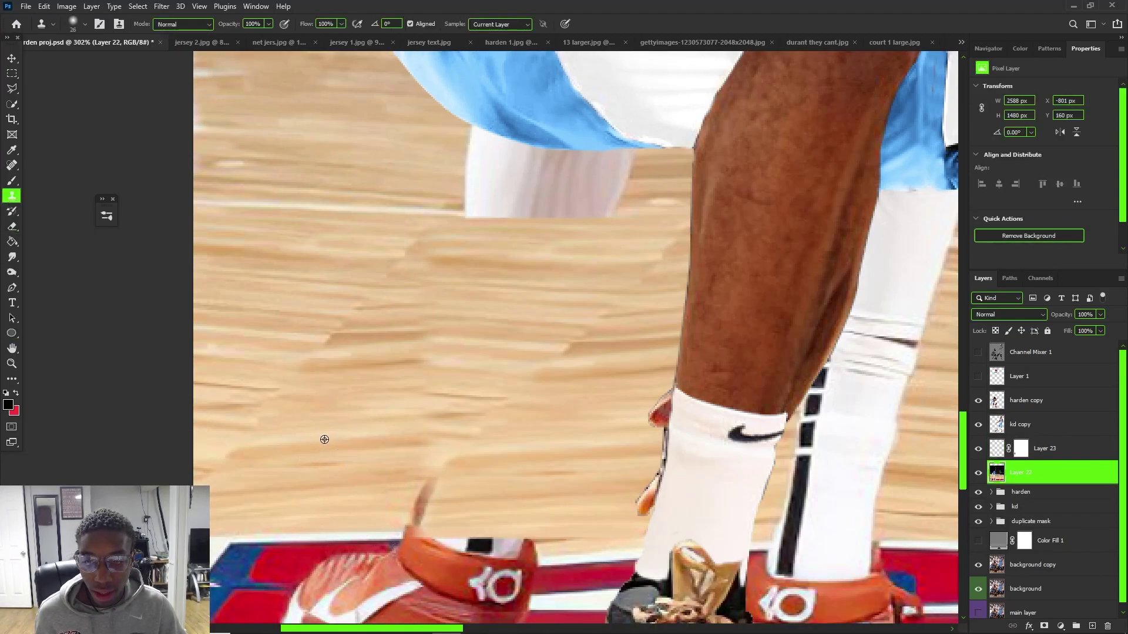
right_click(344, 499, "alt")
mouse_move(408, 516)
left_mouse_down()
mouse_move(452, 516)
mouse_move(407, 494)
mouse_move(448, 506)
left_mouse_up()
left_click(368, 503, "alt")
left_click(397, 523)
left_click(403, 530)
key("ctrl+z")
left_click(375, 504, "alt")
scroll(436, 487, "down", 4)
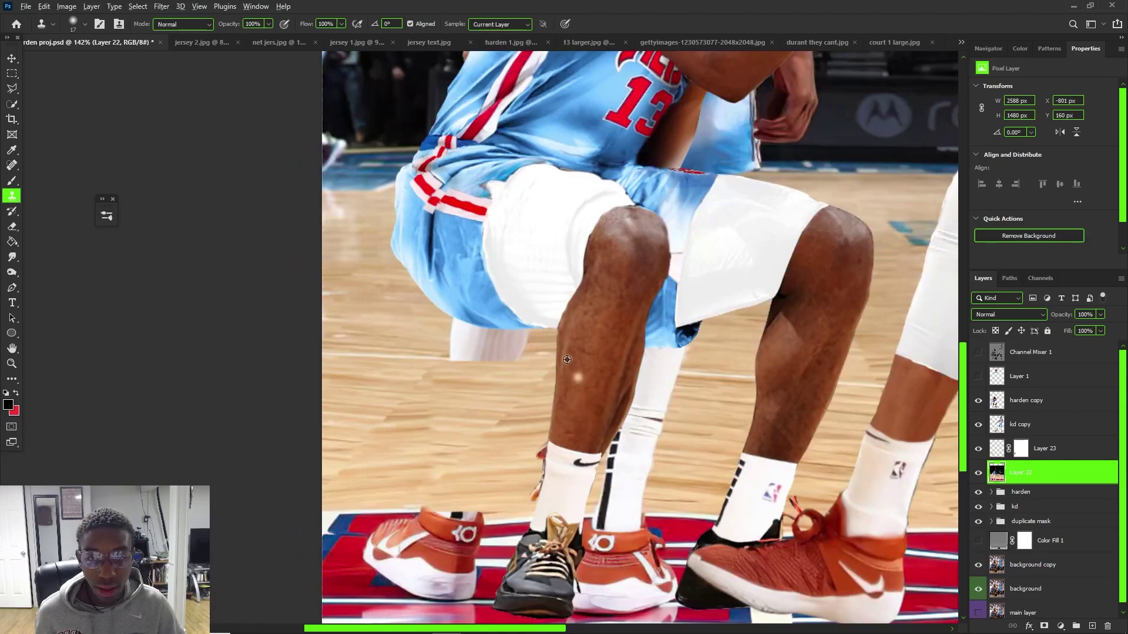
On Layer 22, use the Clone Stamp to cover the extra player's white legging between the seated player's legs with wooden floor
scroll(575, 347, "down", 3)
scroll(758, 374, "down", 3)
scroll(495, 326, "up", 1)
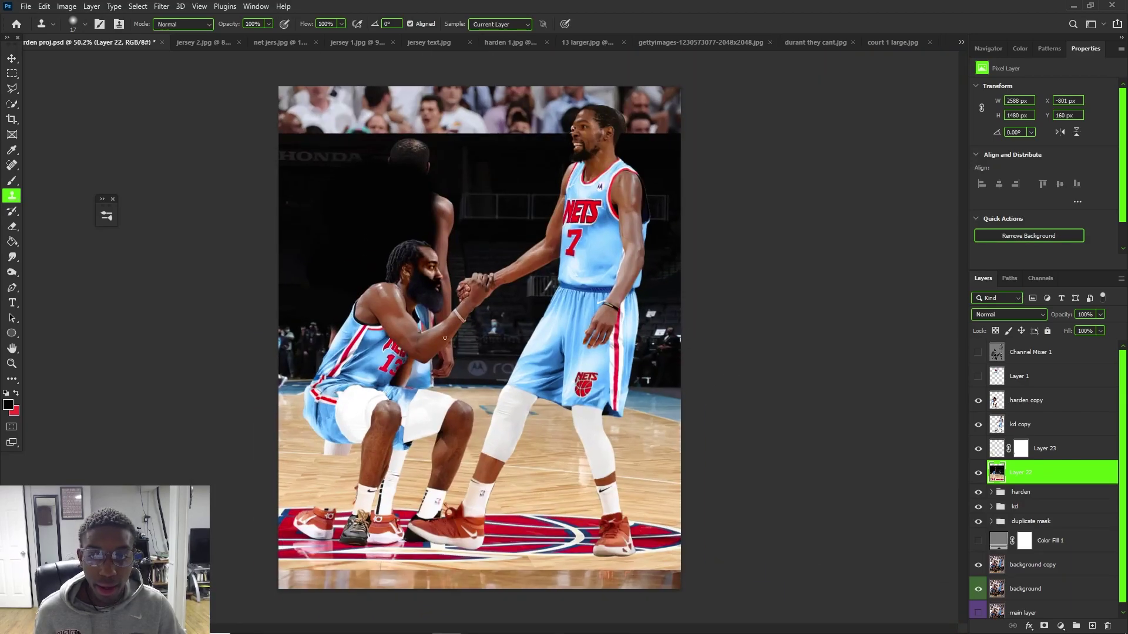
key("v")
scroll(414, 431, "up", 3)
scroll(414, 430, "up", 5)
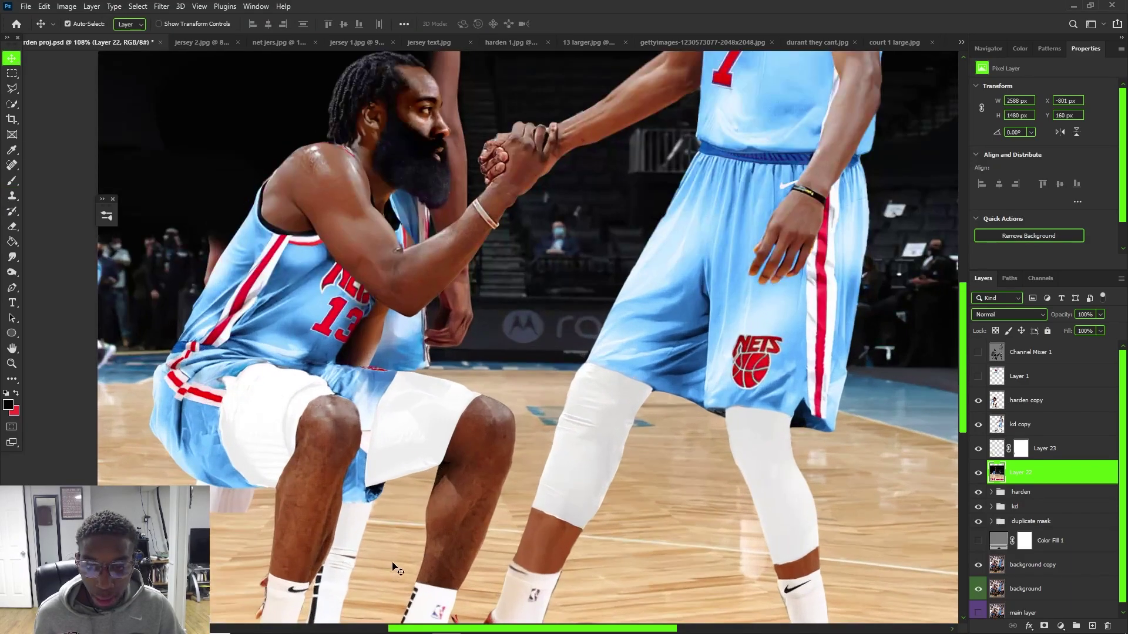
scroll(373, 546, "up", 1)
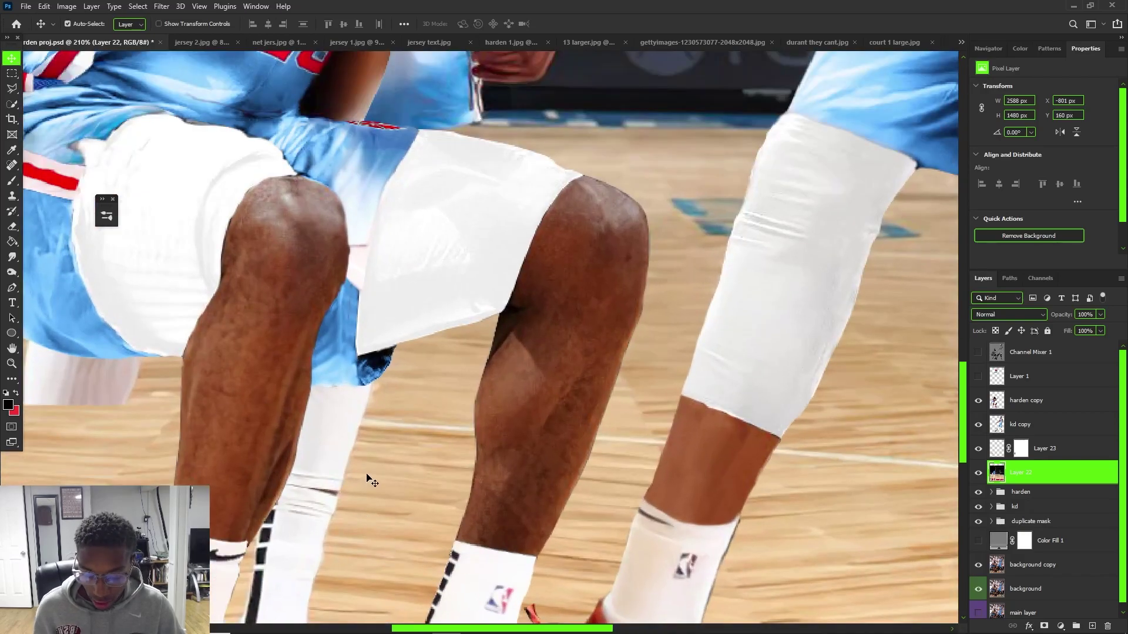
key("s")
left_click(419, 500, "alt")
mouse_move(395, 470)
left_mouse_down()
mouse_move(329, 460)
mouse_move(395, 485)
mouse_move(315, 474)
mouse_move(276, 491)
mouse_move(340, 523)
mouse_move(242, 517)
mouse_move(263, 522)
left_mouse_up()
left_click_drag(319, 559, 241, 561)
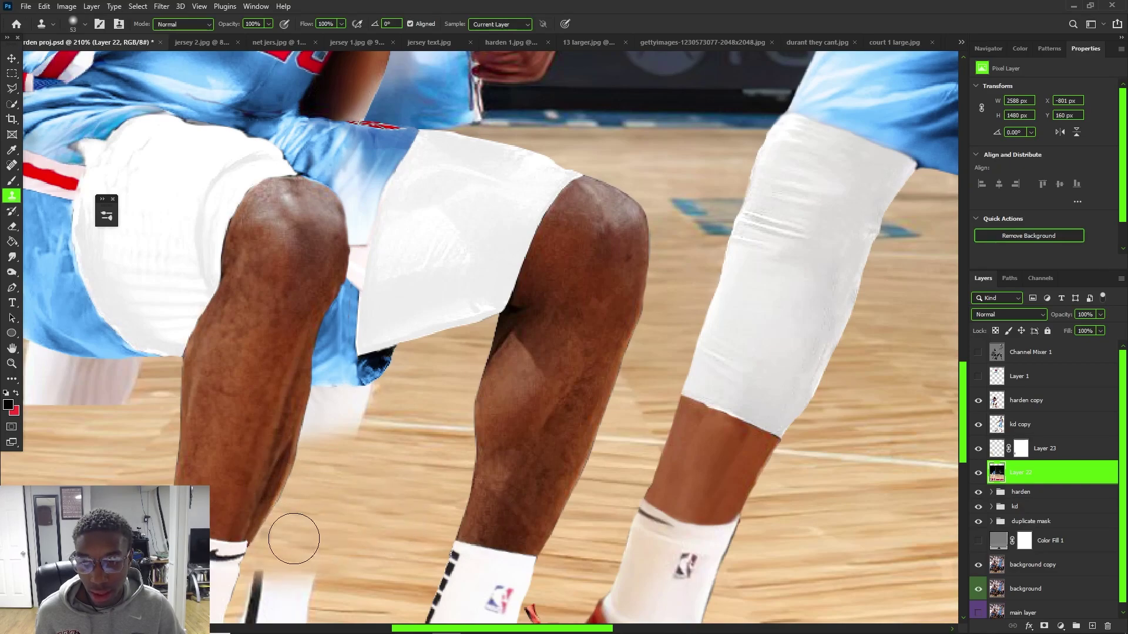
Clone wooden floor over the lower part of the extra player's legging, just above the shoe beside the seated player's foot
scroll(370, 529, "down", 2)
left_click(365, 522, "alt")
left_click_drag(248, 526, 201, 531)
right_click(363, 501, "alt")
left_click(282, 527, "alt")
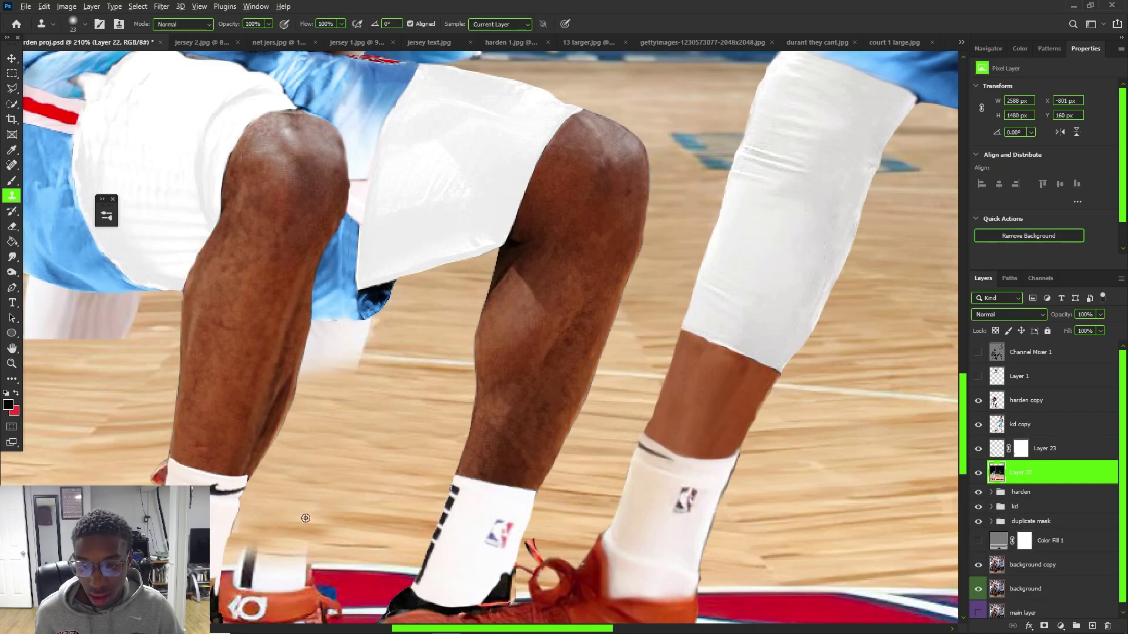
Clone floor over the legging remnant below the hem between the seated player's legs, and continue the white court line across it
scroll(353, 520, "down", 3)
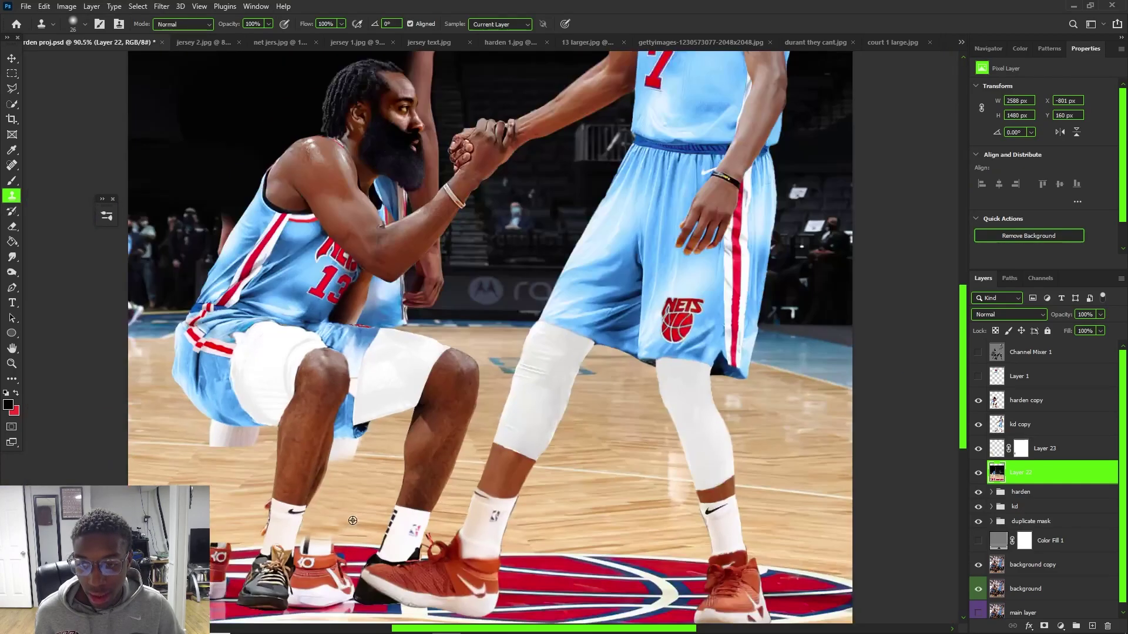
scroll(355, 490, "down", 2)
scroll(371, 461, "up", 4)
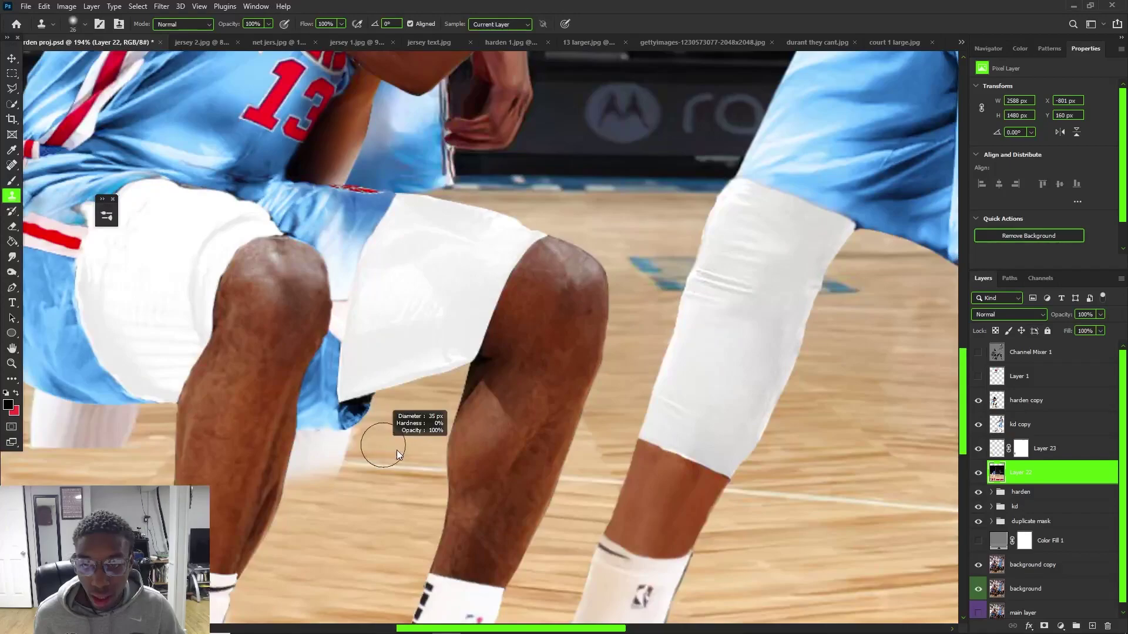
left_click_drag(385, 419, 295, 435)
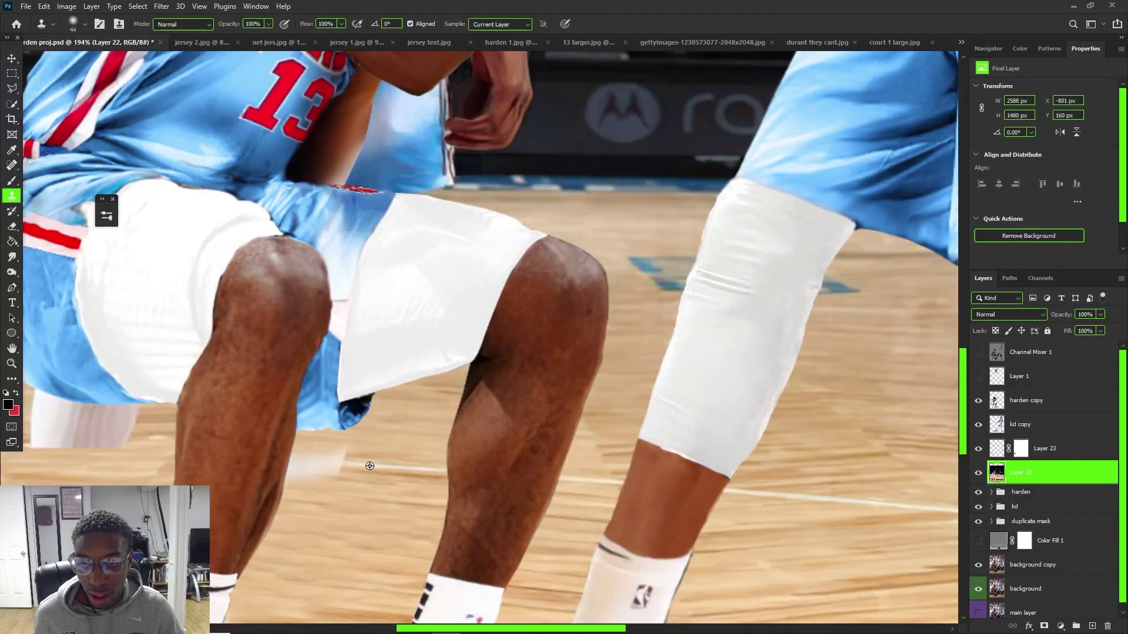
left_click_drag(324, 460, 337, 466)
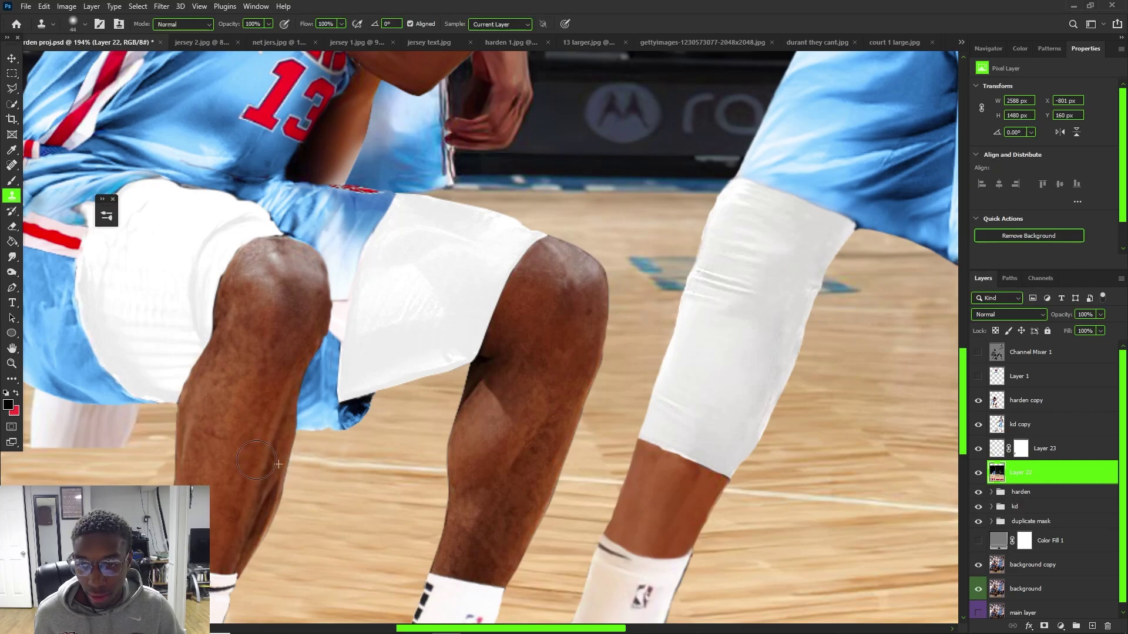
left_click_drag(343, 465, 321, 462, "alt")
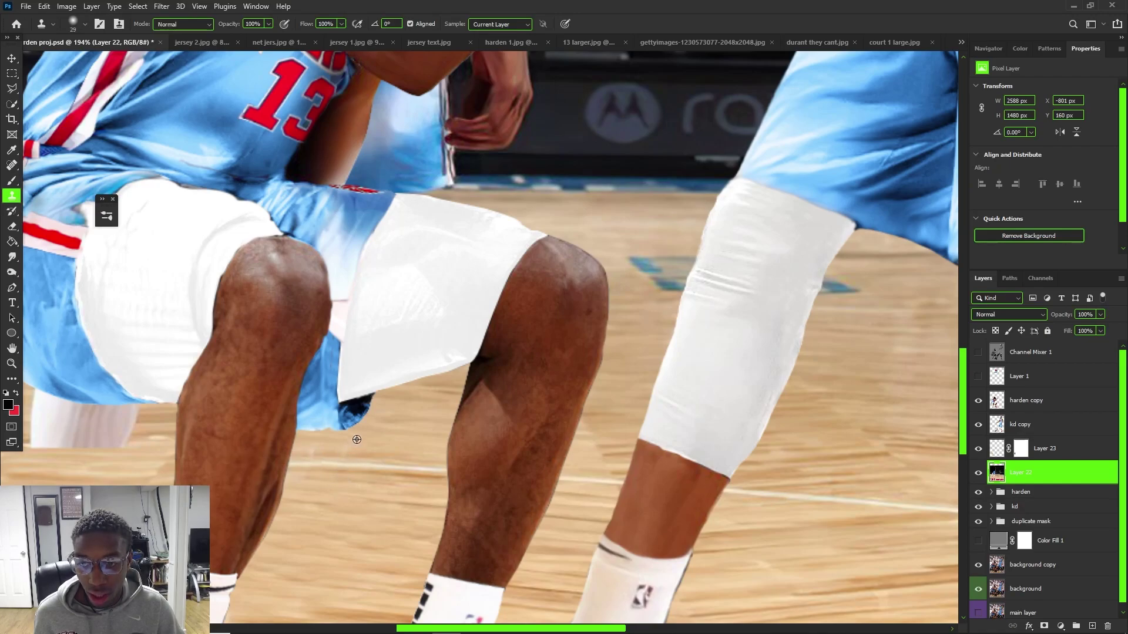
With a larger Clone Stamp brush, cover the extra player's other legging beneath the back of the seated player's shorts with wooden floor
scroll(322, 439, "down", 6)
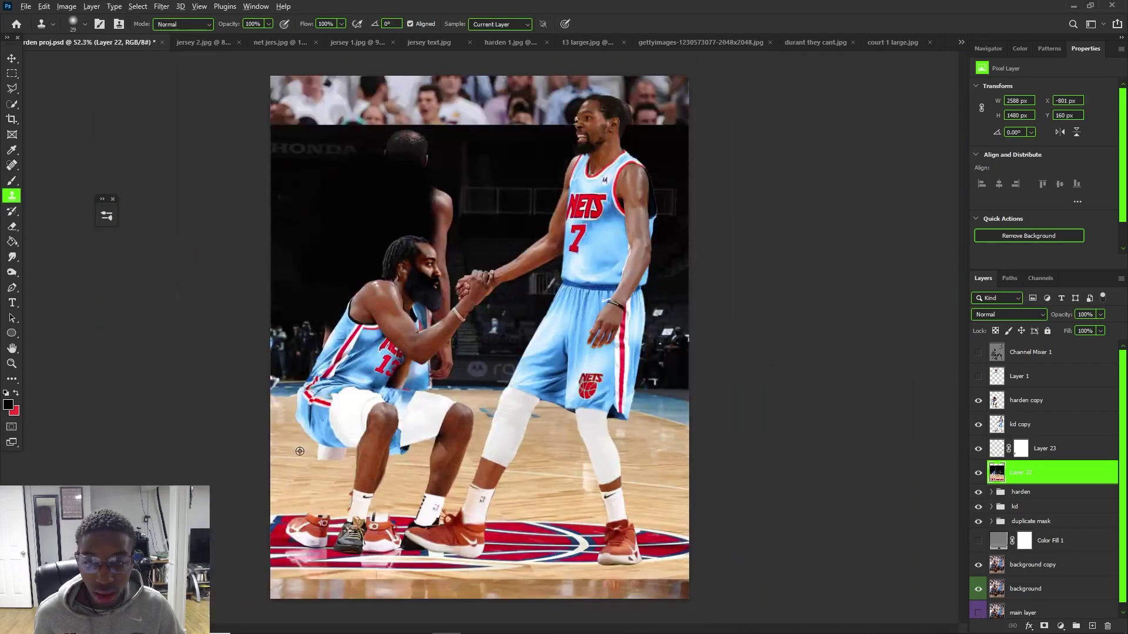
scroll(299, 450, "up", 5)
key("bracketright")
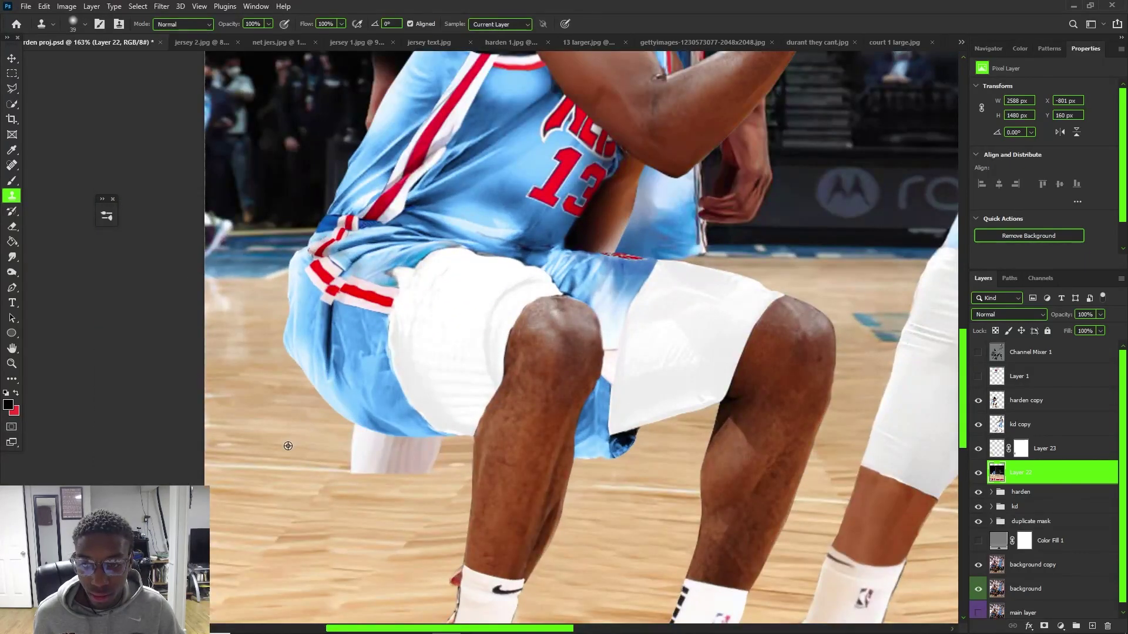
left_click(288, 446, "alt")
left_click_drag(317, 448, 401, 454)
left_click(274, 441, "alt")
left_click_drag(319, 443, 460, 446)
left_click_drag(369, 445, 461, 447)
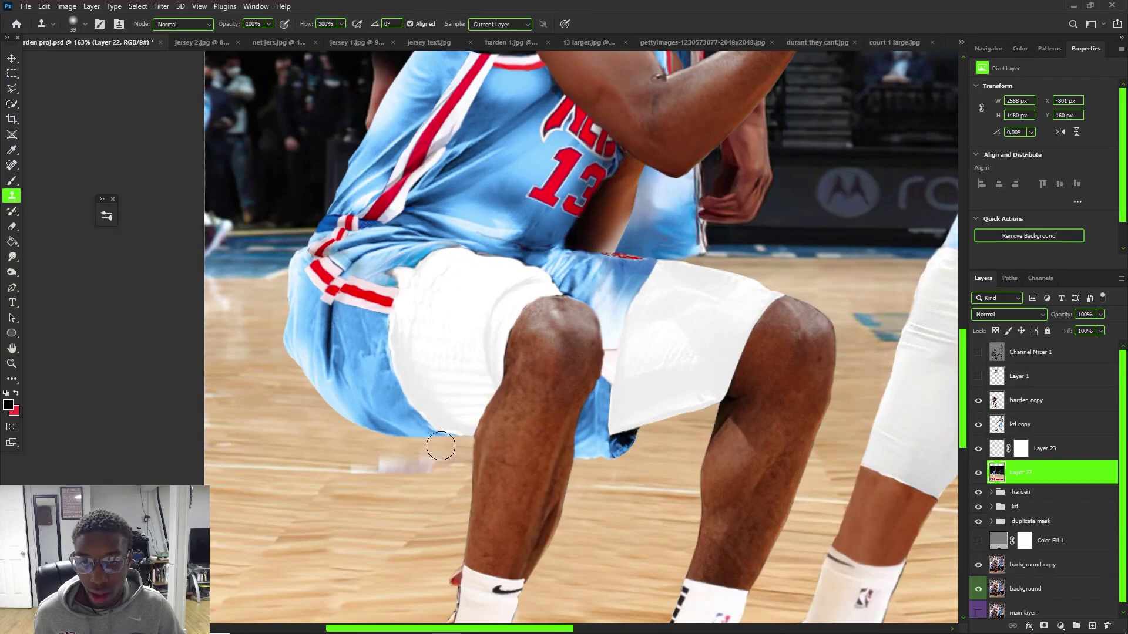
left_click_drag(355, 453, 483, 458)
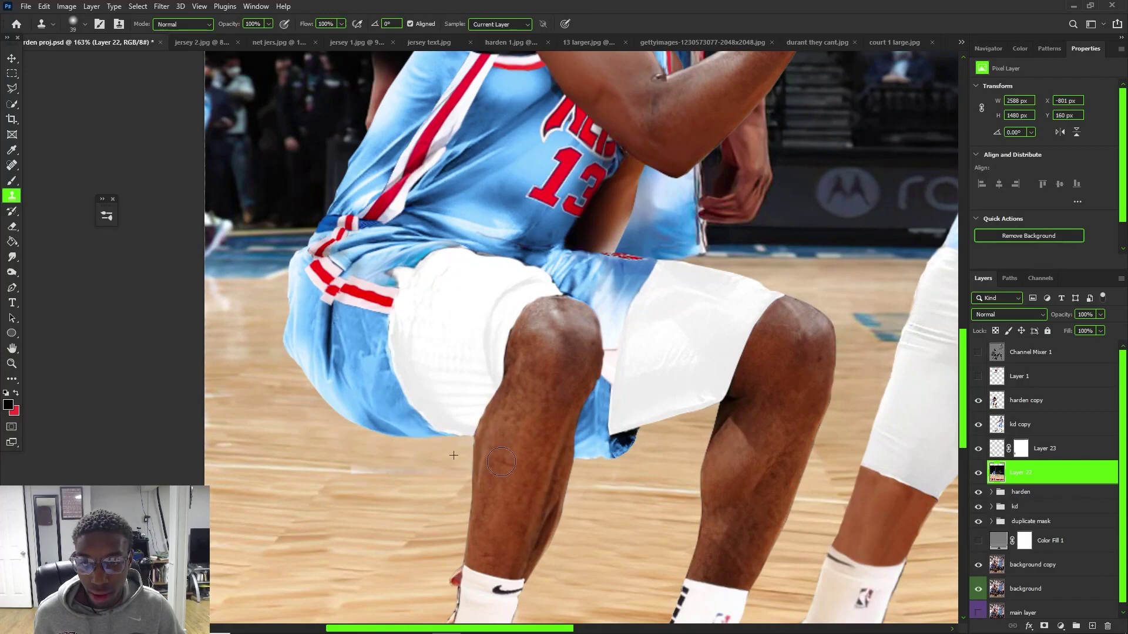
Resample nearby floor and clone the white court line and planks cleanly through the patched area behind the seated player's calf
left_click(329, 470, "alt")
left_click_drag(367, 472, 453, 478)
left_click(319, 449, "alt")
left_click_drag(367, 463, 407, 464)
Examine the cloned wooden floor around the seated player's legs and feet for leftover traces of the extra player
scroll(407, 464, "down", 5)
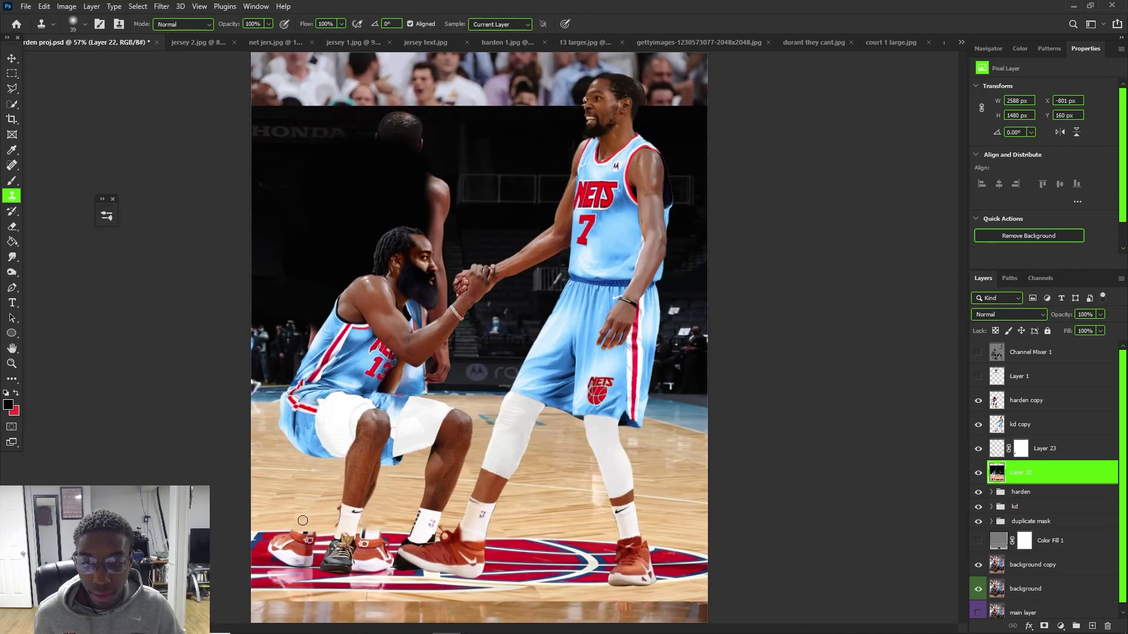
scroll(340, 510, "up", 6)
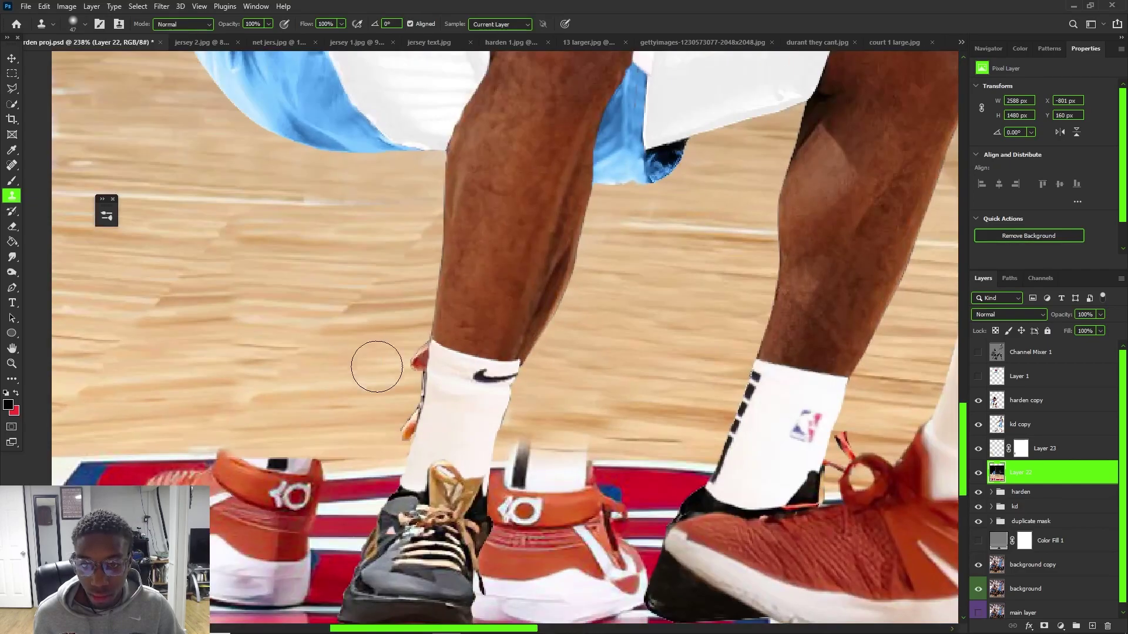
scroll(493, 307, "down", 1)
scroll(660, 254, "down", 4)
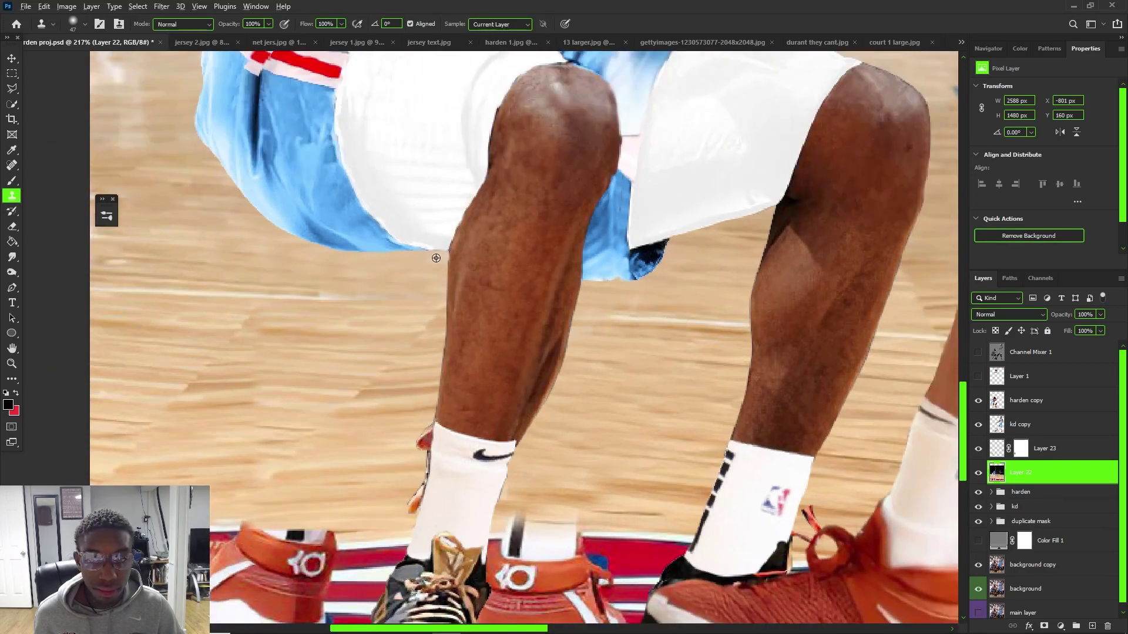
scroll(794, 400, "up", 3)
scroll(764, 294, "down", 4)
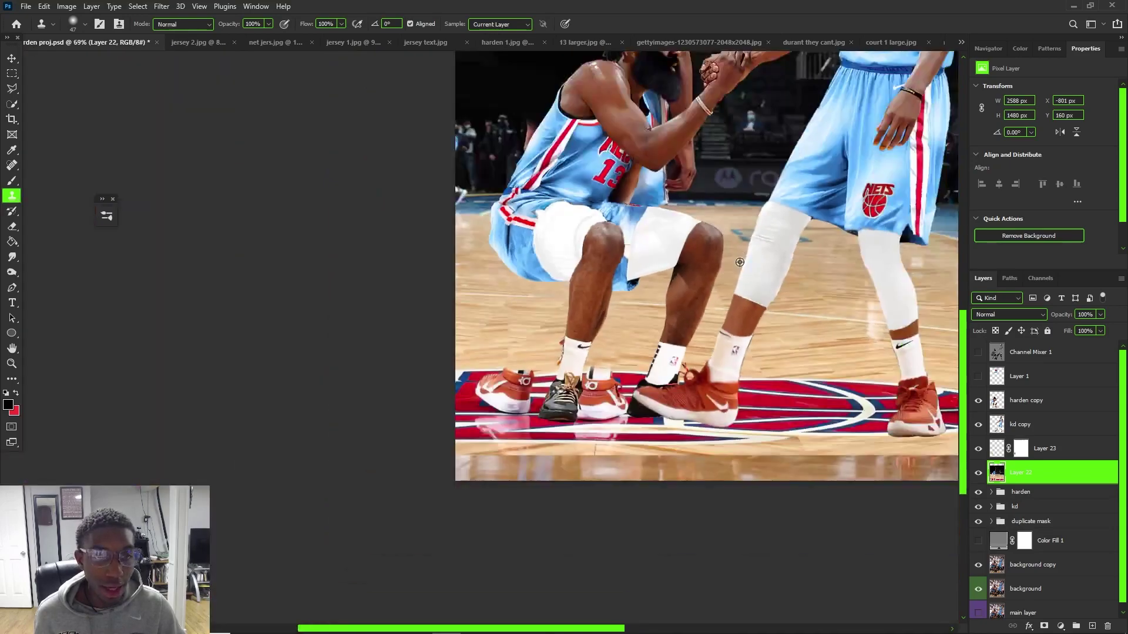
scroll(684, 206, "up", 1)
scroll(711, 220, "up", 2)
key("ctrl+0")
scroll(502, 379, "up", 6)
Select a patch of the Motorola courtside board about 158 by 113 px with the Polygonal Lasso and duplicate it to a new layer
key("v")
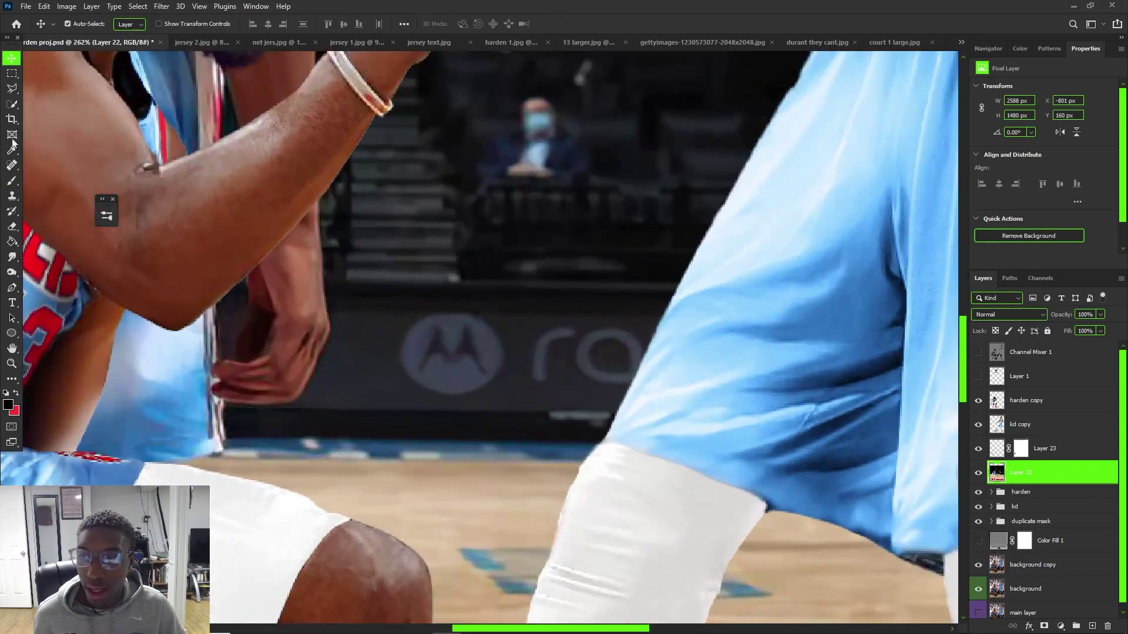
left_click(12, 89)
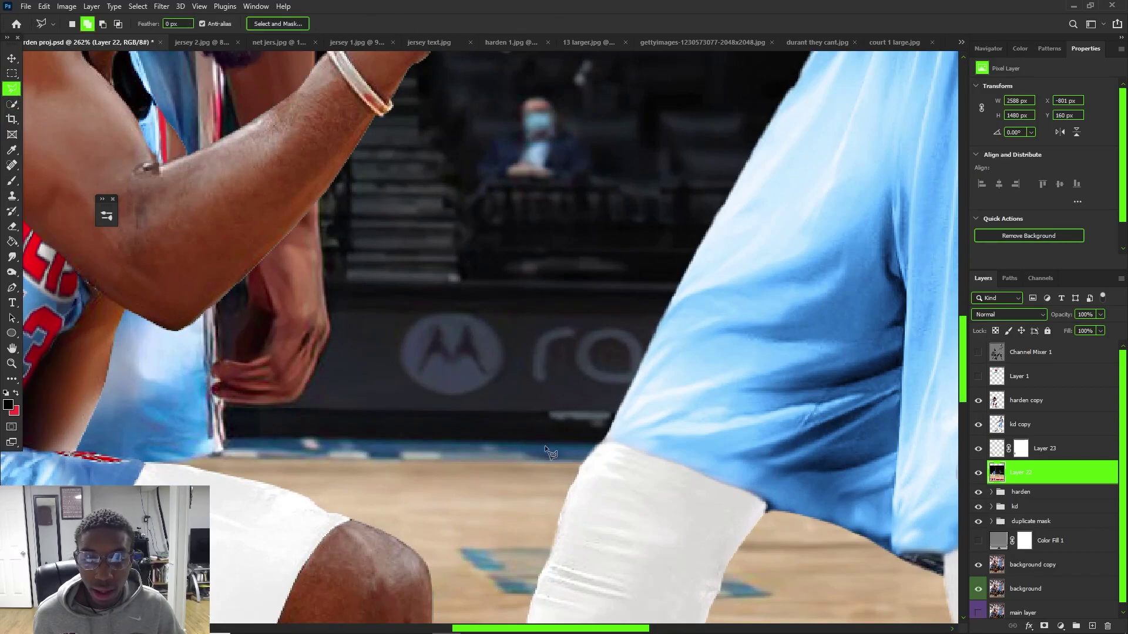
left_click(559, 447)
left_click(567, 279)
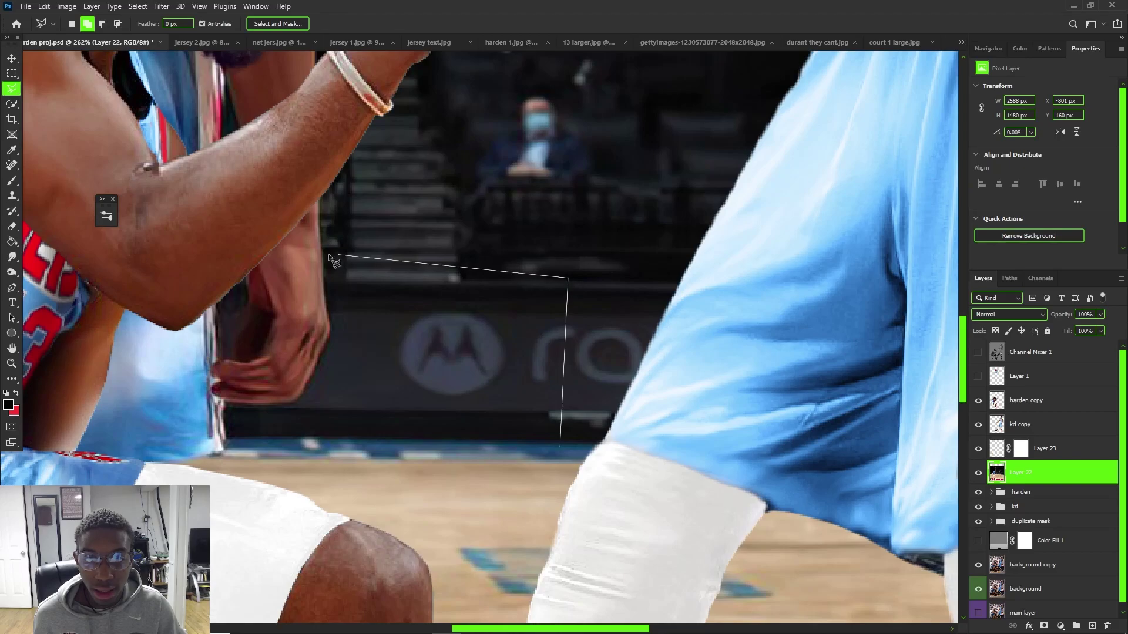
left_click(333, 275)
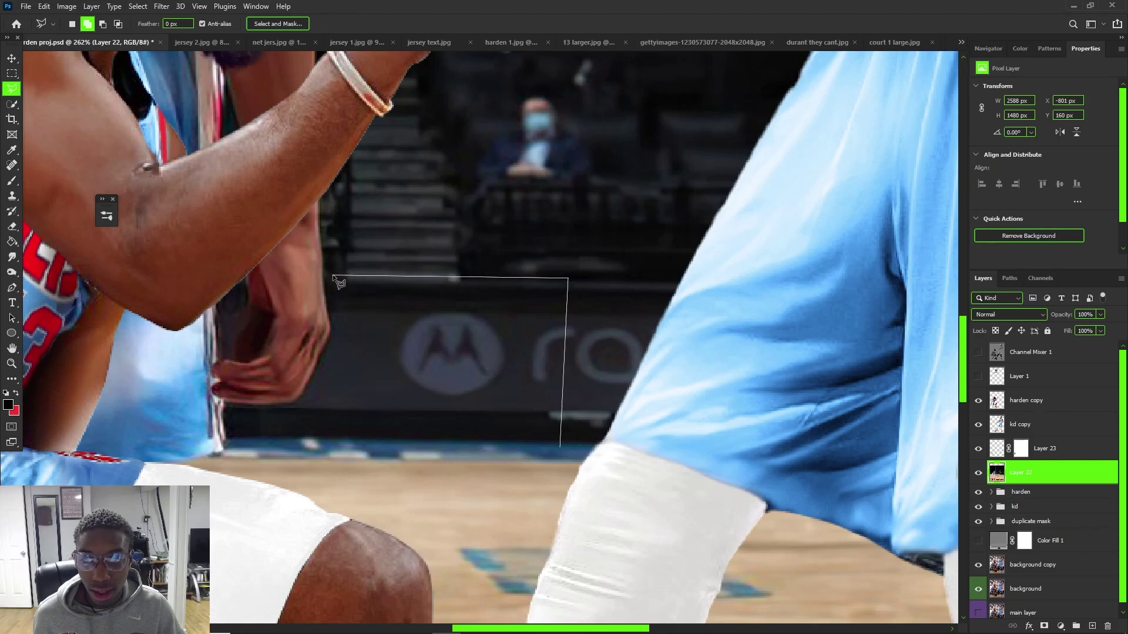
left_click(327, 438)
left_click(560, 446)
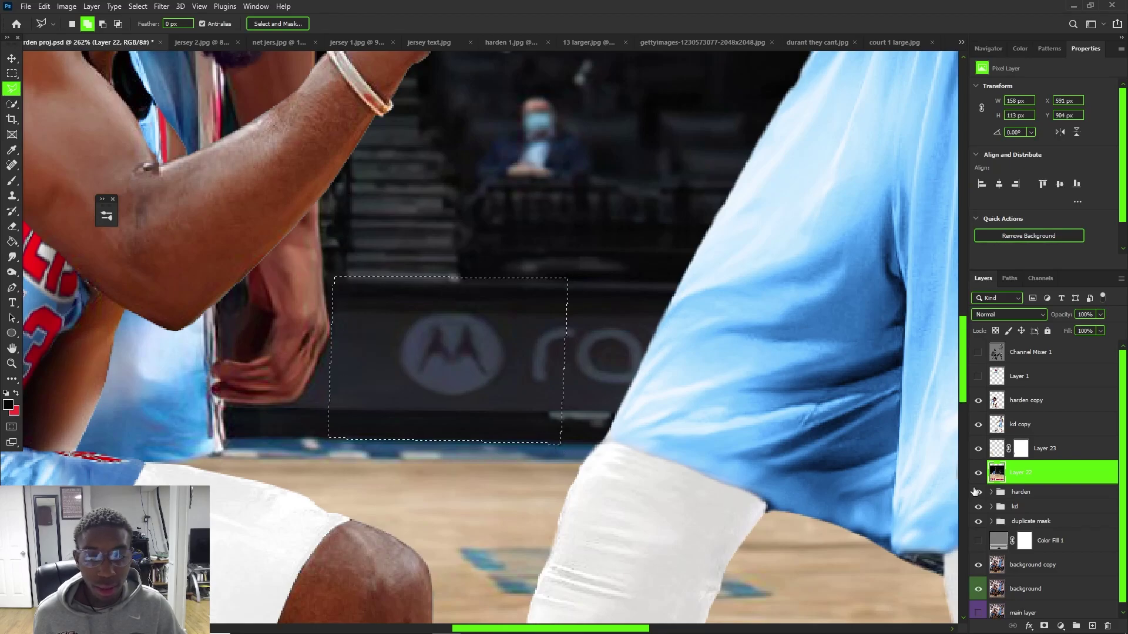
key("ctrl+j")
Move the courtside board patch over the extra player's hand, lining it up with the original board
key("ctrl+t")
left_click_drag(428, 339, 233, 318)
key("Return")
scroll(403, 399, "up", 2)
key("v")
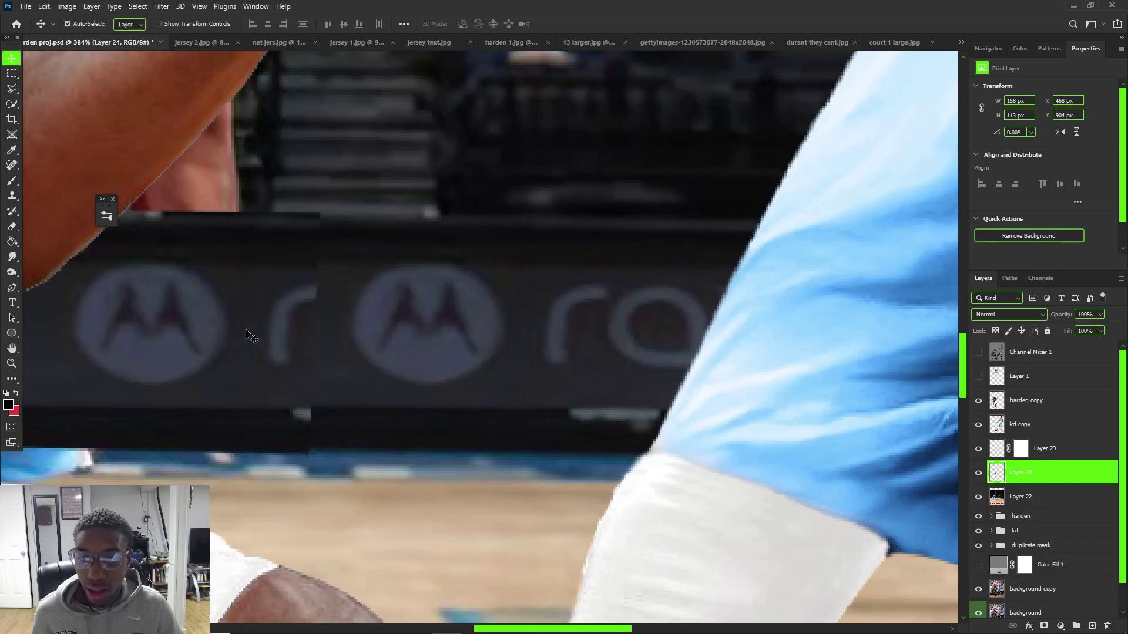
scroll(244, 328, "down", 1)
scroll(238, 403, "up", 1)
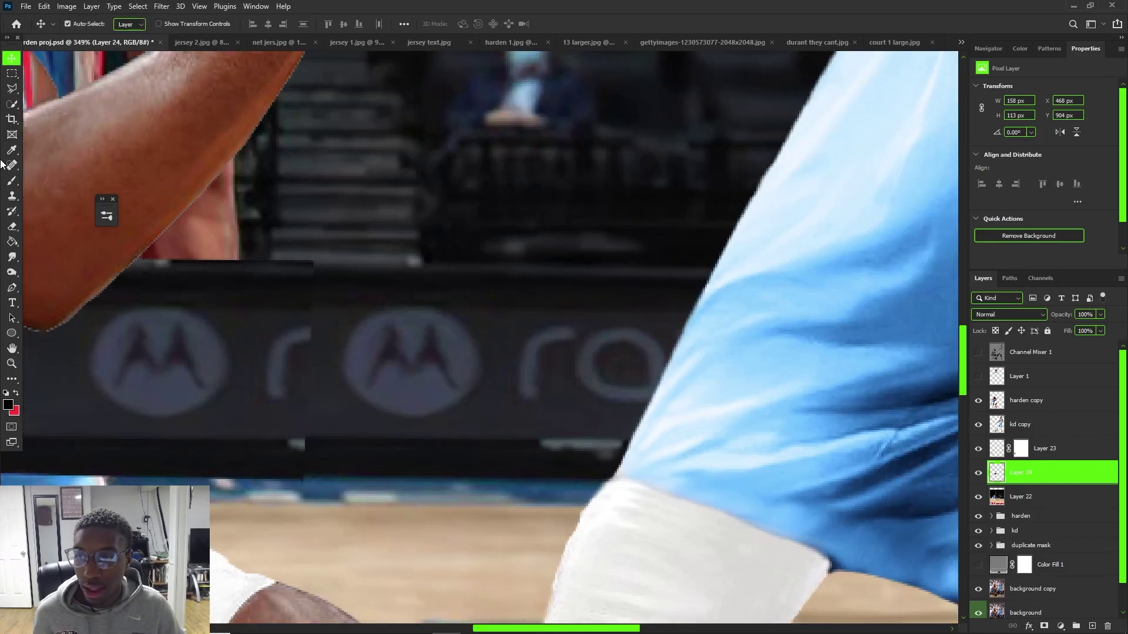
Lasso the duplicated Motorola logo and partial letter on the board patch, fill them with plain board, and deselect
right_click(10, 90)
left_click(44, 87)
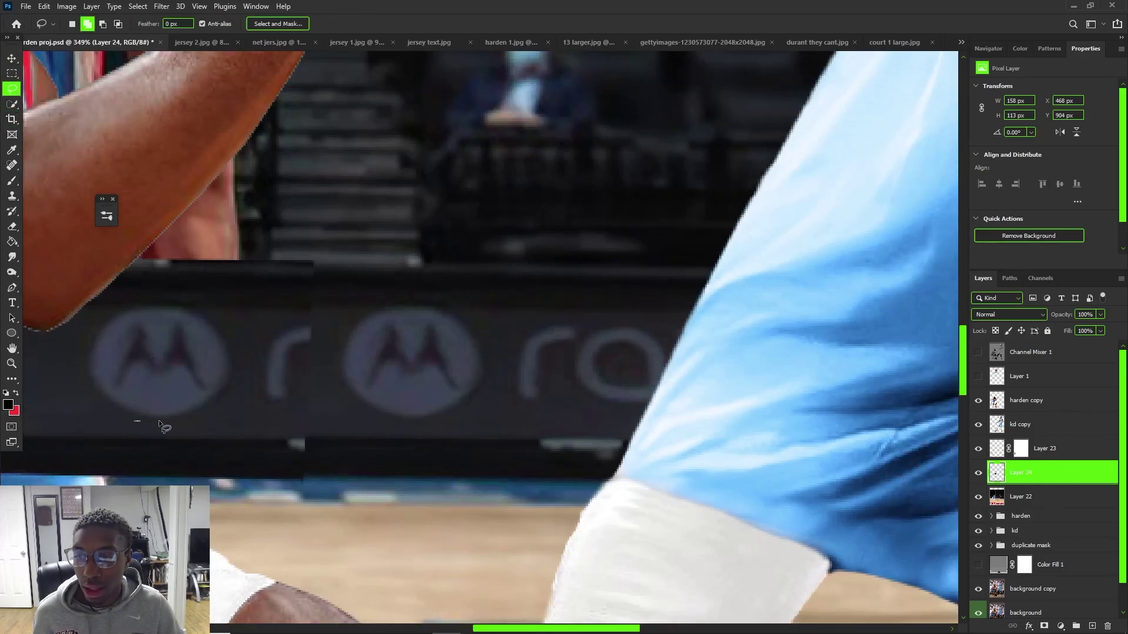
left_click_drag(99, 328, 108, 415)
mouse_move(262, 404)
left_mouse_down()
mouse_move(281, 310)
mouse_move(303, 318)
left_mouse_up()
left_click_drag(312, 359, 274, 431)
key("shift+BackSpace")
key("Return")
key("ctrl+d")
key("v")
key("alt+v")
left_click(141, 381)
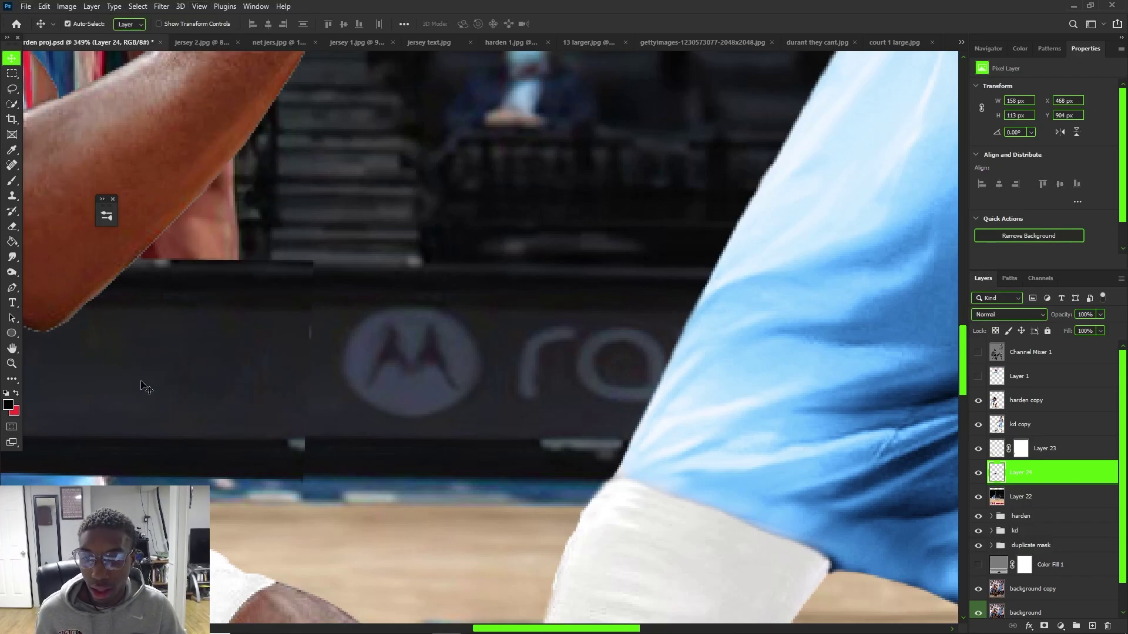
Blend the board patch's seam beside the original Motorola logo and along its lower edge using a larger Eraser brush
key("l")
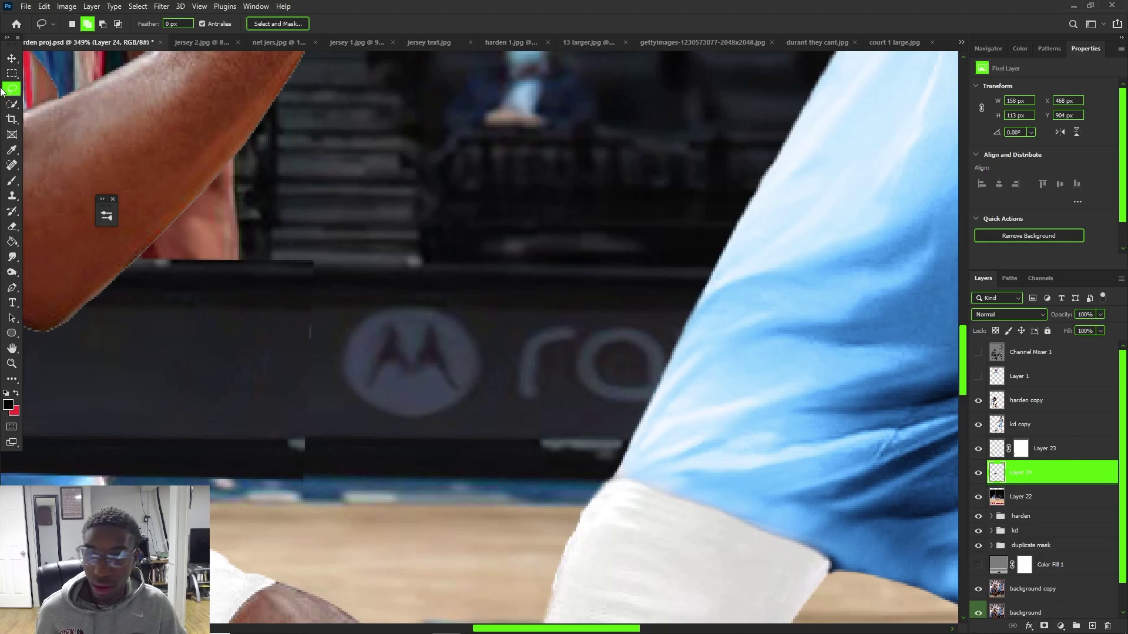
left_click(13, 228)
right_click(337, 322, "alt")
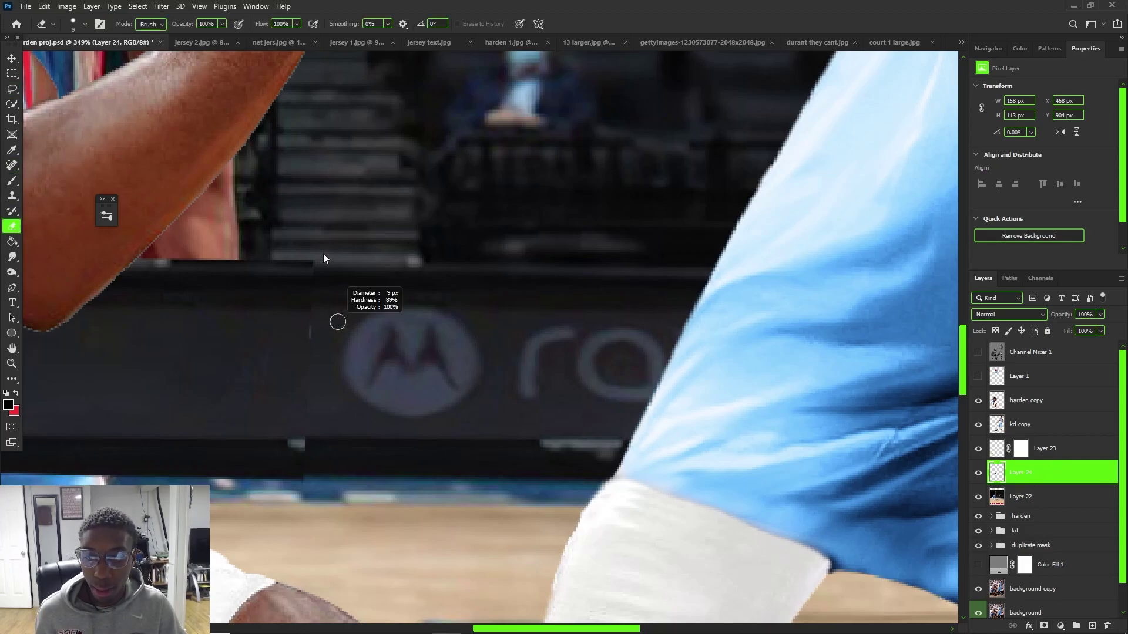
right_click(323, 224, "alt")
right_click(341, 297, "alt")
mouse_move(334, 228)
left_mouse_down()
mouse_move(354, 360)
mouse_move(332, 473)
mouse_move(358, 464)
mouse_move(323, 486)
mouse_move(172, 520)
left_mouse_up()
scroll(194, 519, "down", 4)
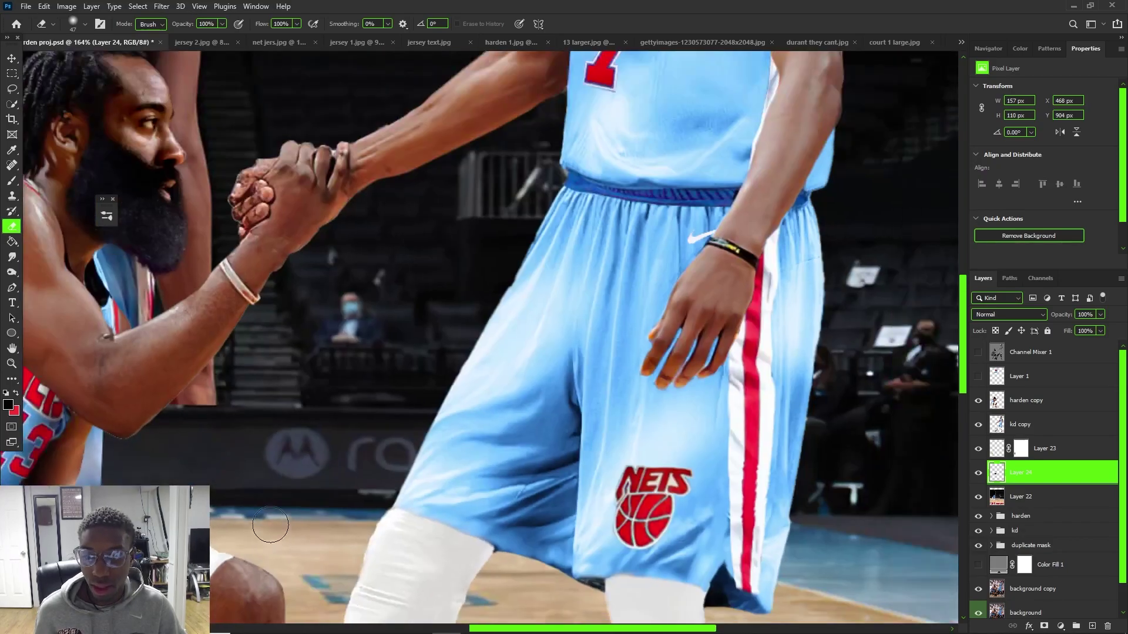
key("v")
scroll(270, 532, "down", 4)
scroll(203, 455, "up", 1)
scroll(282, 517, "up", 3)
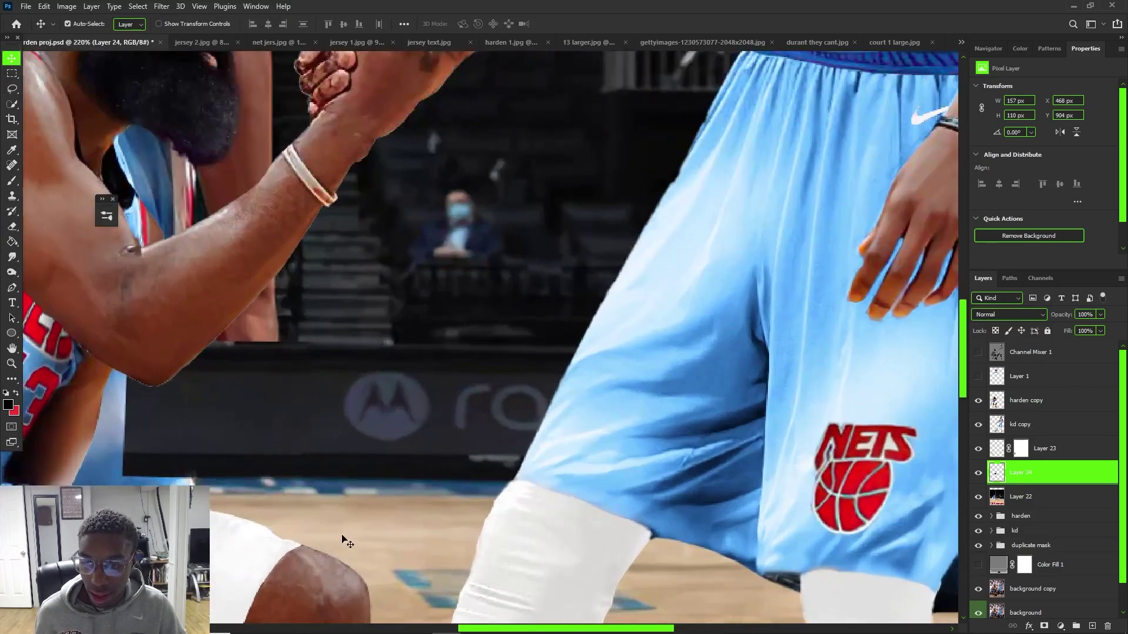
On Layer 22, select a strip of the blue court edge about 103 by 19 px with the Polygonal Lasso and duplicate it to a new layer
left_click(379, 510)
scroll(357, 500, "up", 1)
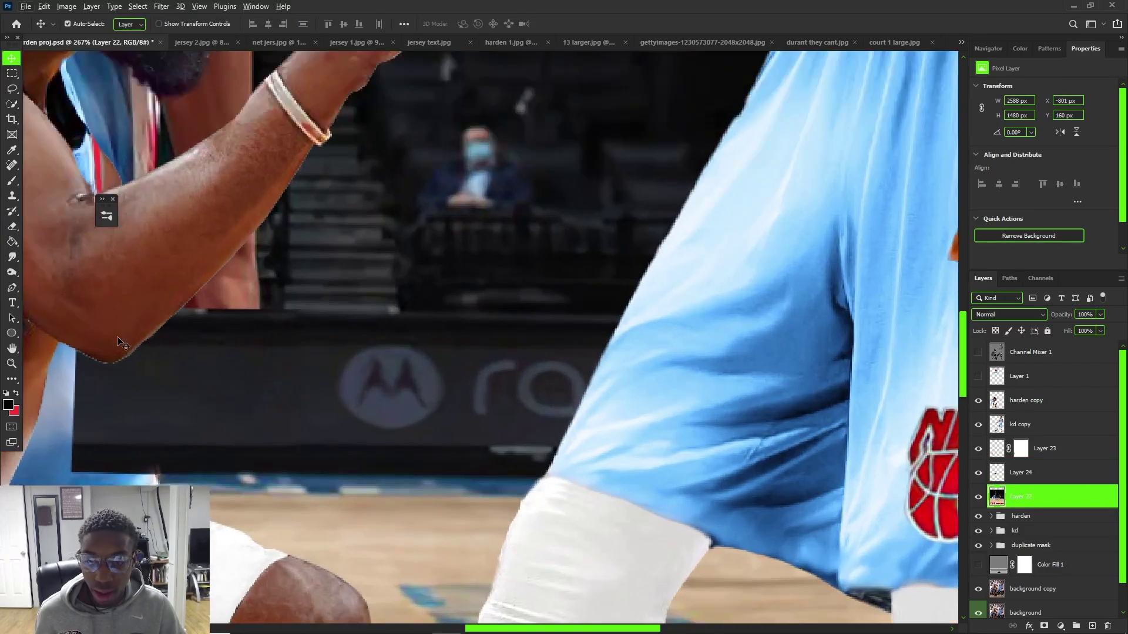
left_click(11, 88)
right_click(12, 88)
left_click(59, 101)
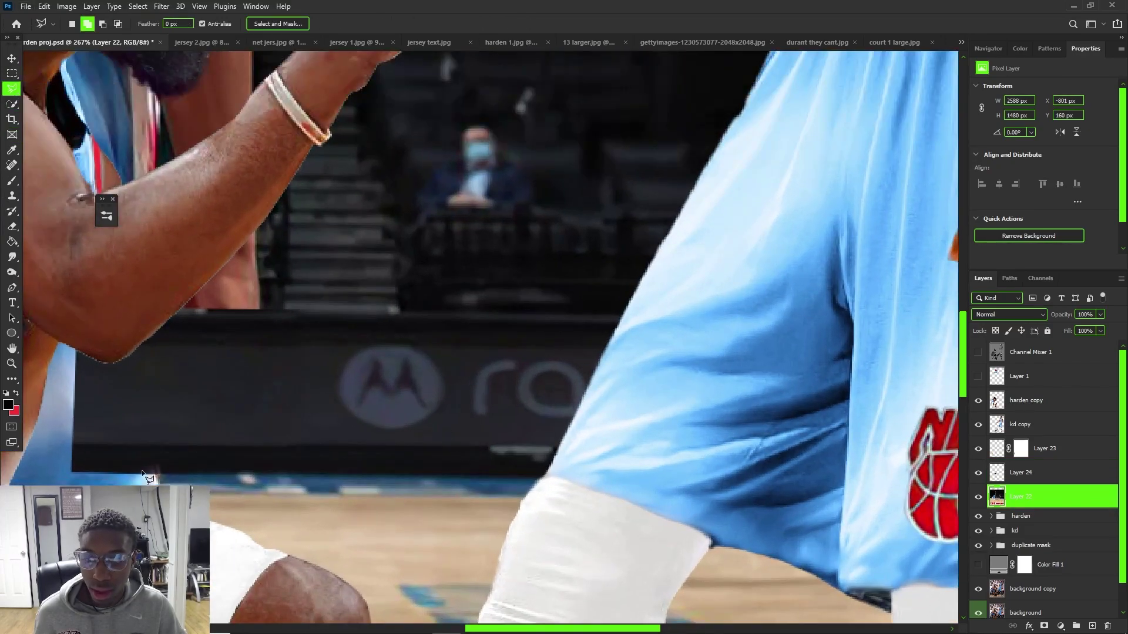
left_click(385, 474)
left_click(541, 474)
left_click(385, 497)
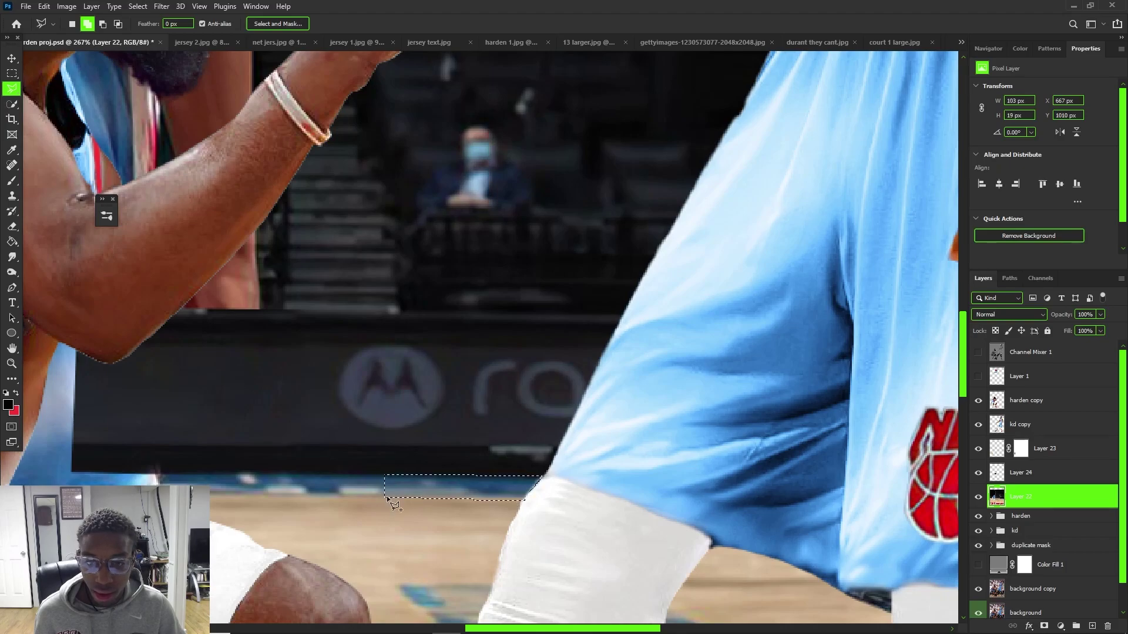
key("ctrl+j")
Move the duplicated blue court-edge strip beneath the courtside board patch near the seated player and adjust its corners to match the existing edge
key("ctrl+t")
left_click_drag(415, 489, 103, 467)
scroll(186, 466, "up", 3)
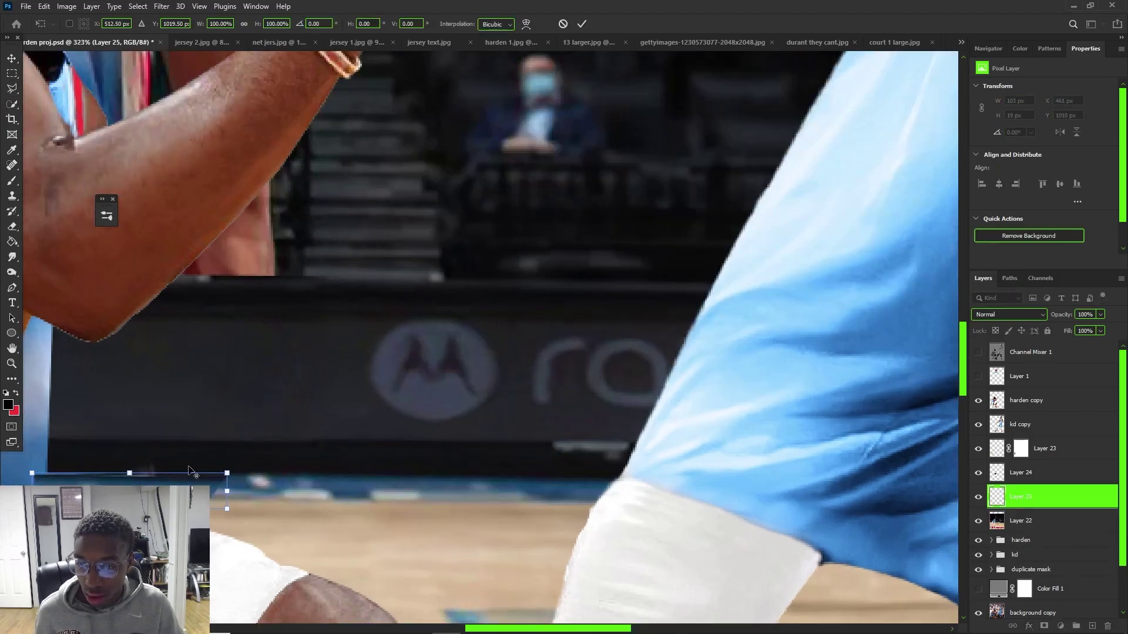
right_click(192, 491)
left_click(223, 335)
left_click_drag(227, 508, 231, 505)
left_click_drag(16, 474, 37, 473)
key("Return")
left_click_drag(317, 514, 214, 507)
scroll(213, 506, "down", 2)
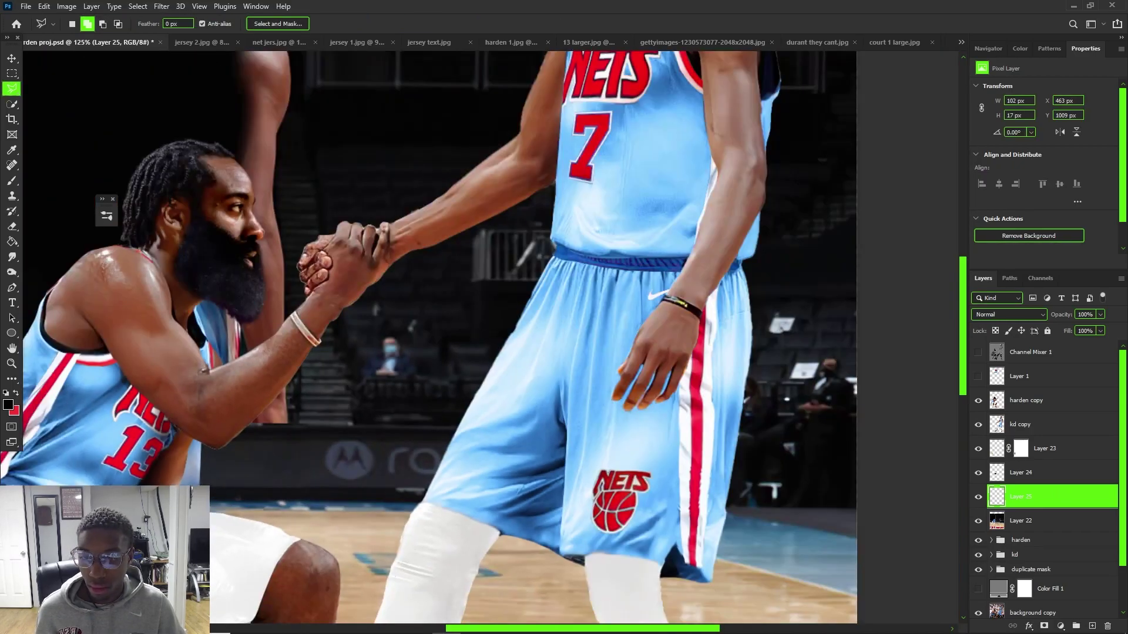
Blend the end of the blue court-edge strip with a soft Eraser, undoing the last stroke
scroll(323, 464, "up", 5)
key("e")
right_click(318, 410, "alt")
mouse_move(327, 411)
left_mouse_down()
mouse_move(302, 429)
mouse_move(234, 395)
left_mouse_up()
key("ctrl+z")
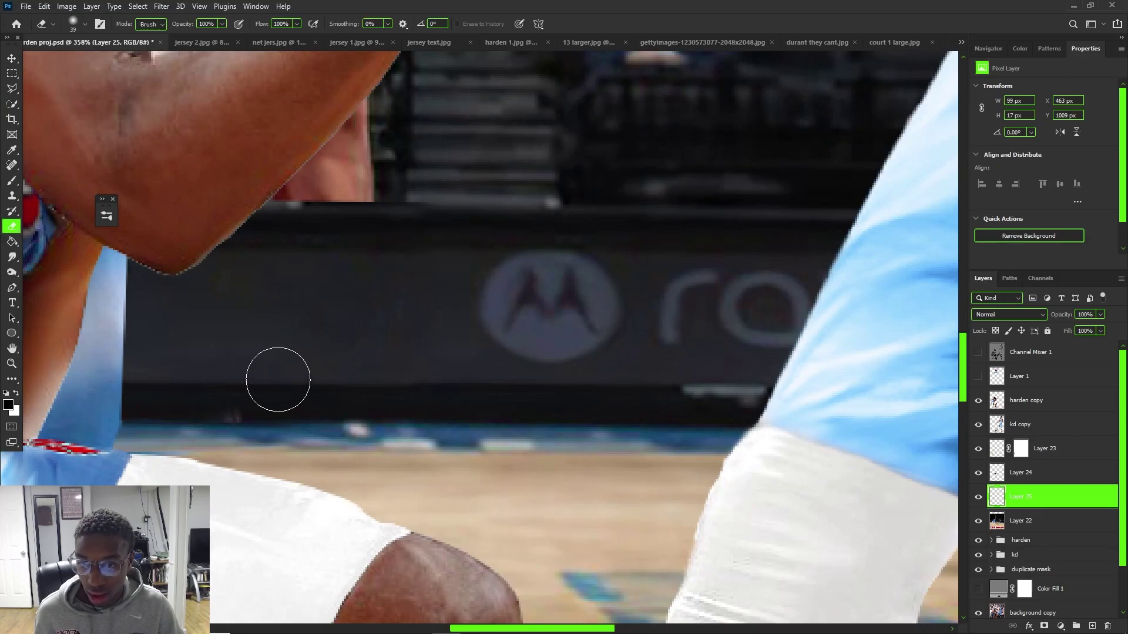
Review the whole composite, from the dark stands down to the leftover shoes on the court logo
scroll(246, 365, "down", 10)
key("v")
scroll(420, 209, "up", 3)
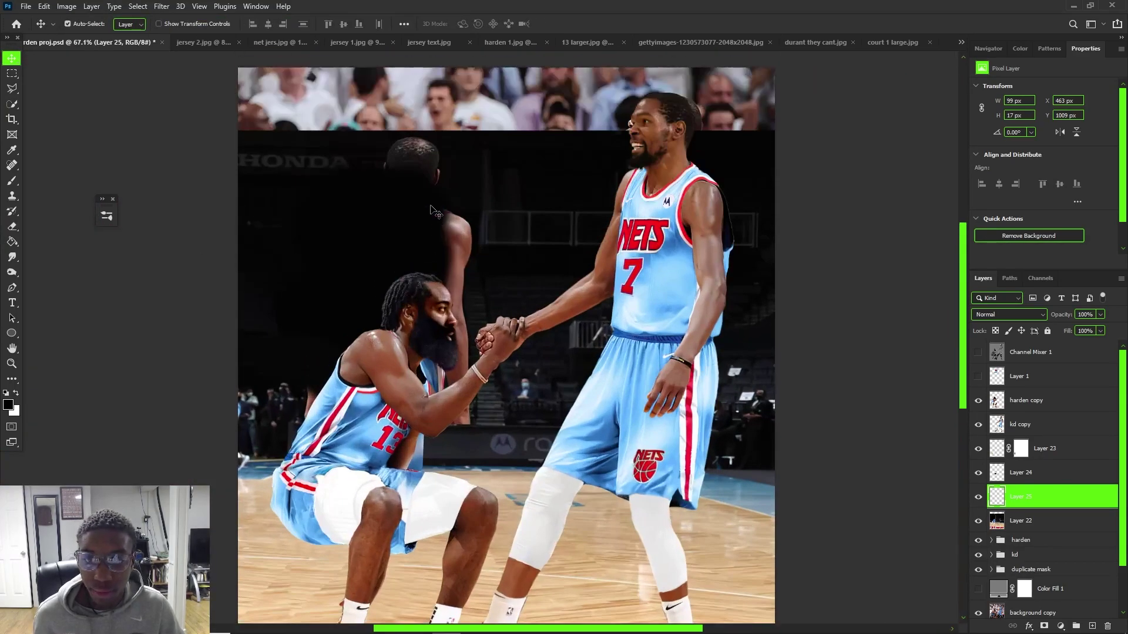
scroll(511, 238, "up", 4)
scroll(545, 243, "down", 6)
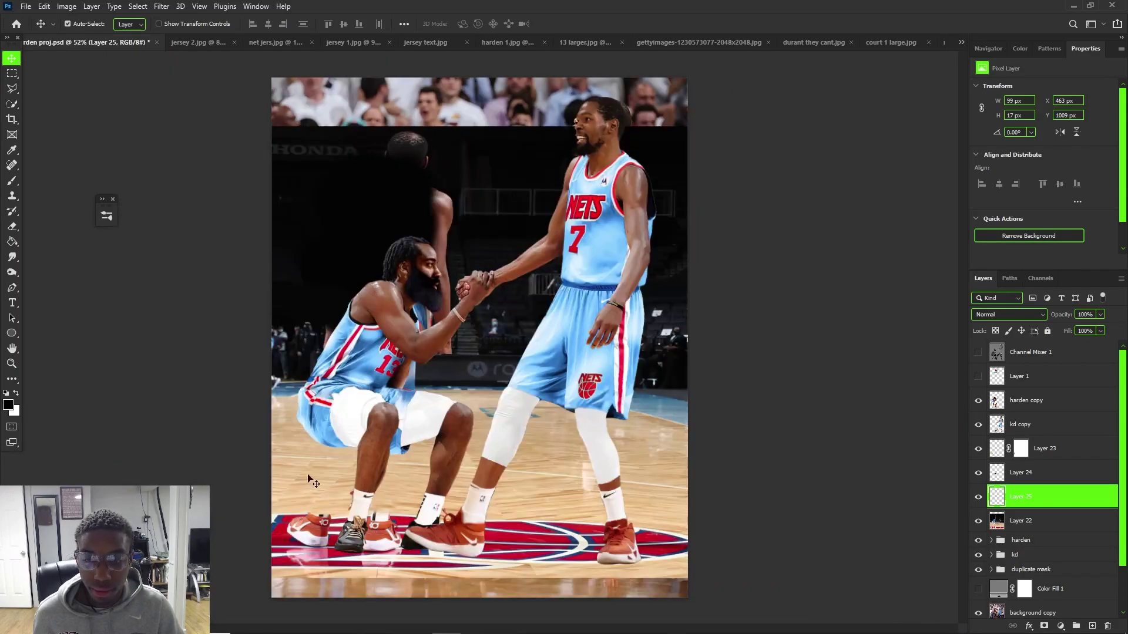
scroll(505, 341, "up", 3)
scroll(550, 400, "down", 1)
scroll(560, 376, "down", 3)
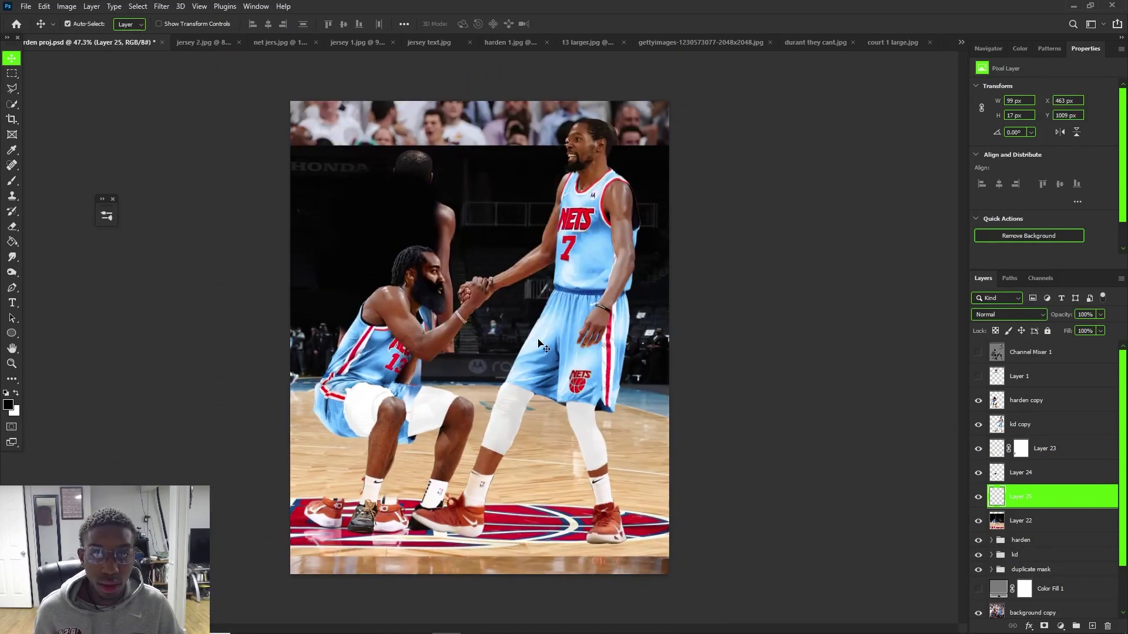
On Layer 22, lasso the leftover shoe's toe, about 32 by 45 px, and clone red court paint over it
left_click(337, 511)
scroll(306, 512, "up", 10)
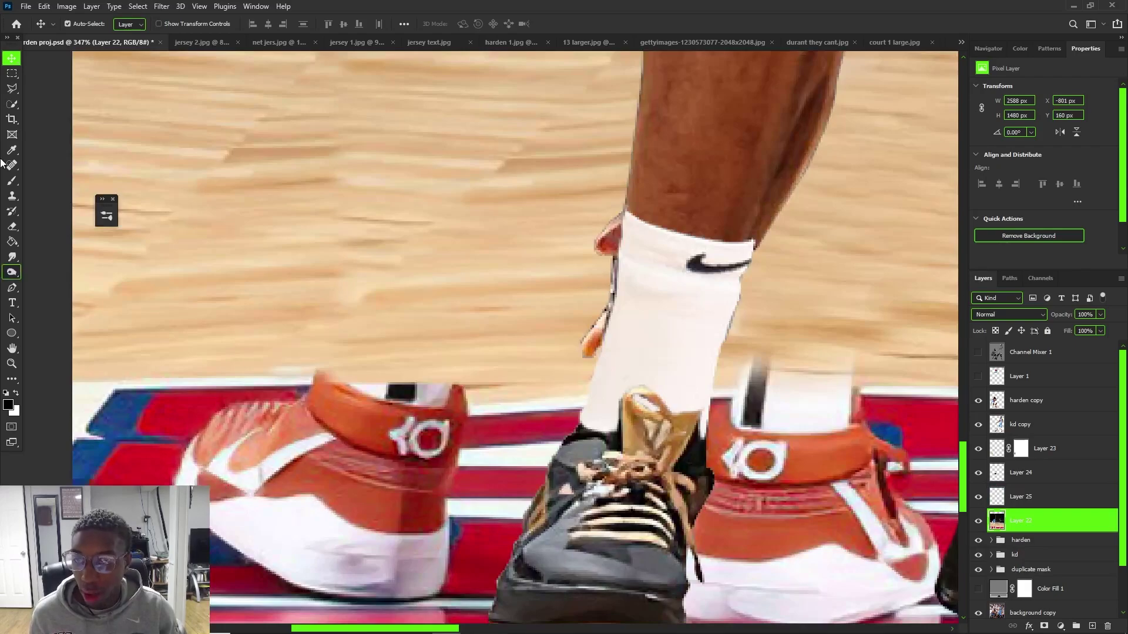
left_click(12, 88)
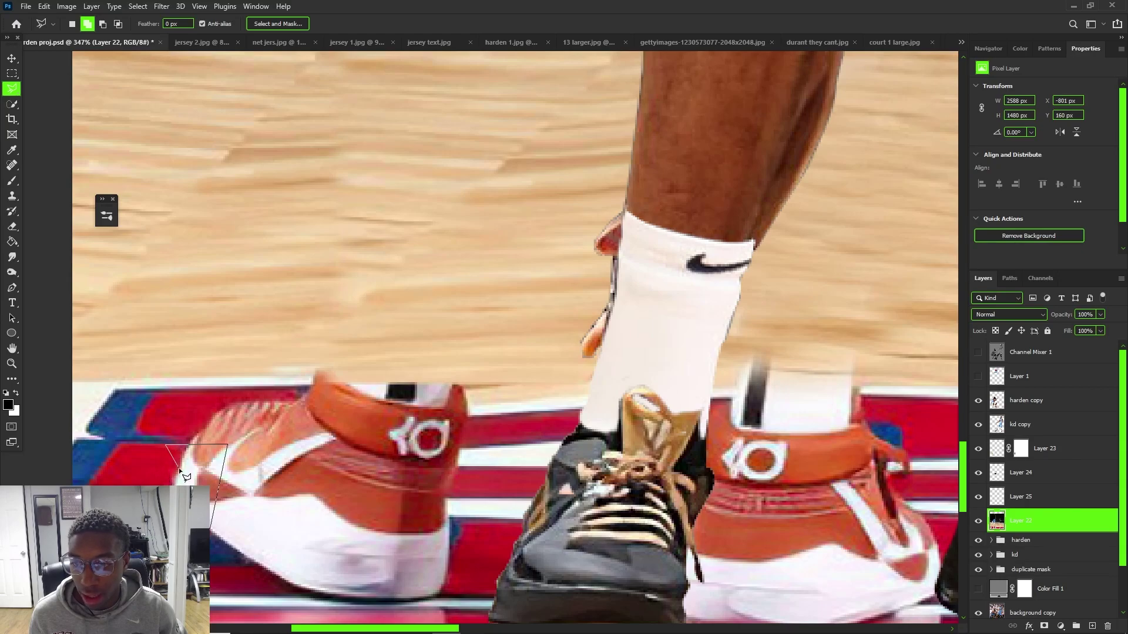
left_click(165, 523)
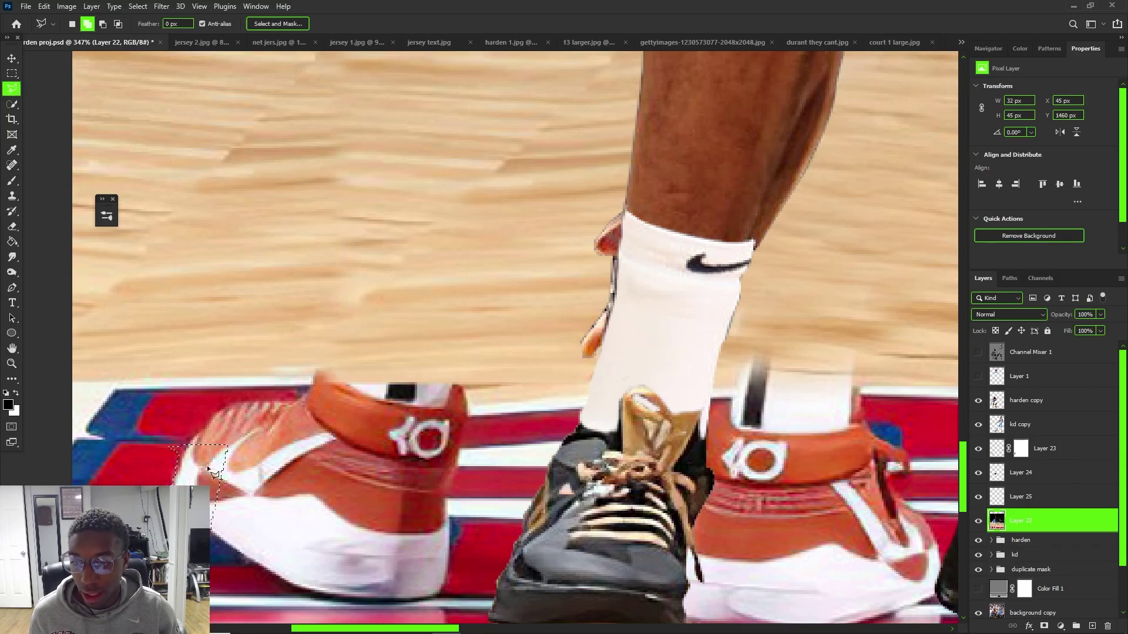
left_click(13, 198)
left_click(154, 470, "alt")
left_click_drag(210, 456, 200, 453)
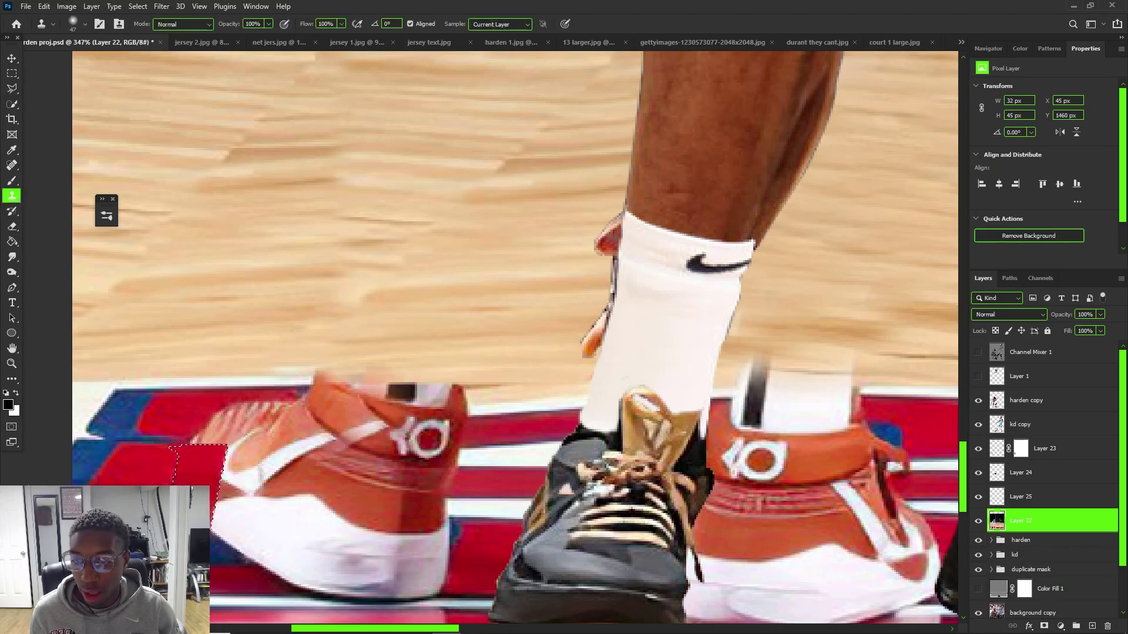
Deselect and extend the logo's thin blue line toward the leftover shoe with a 4 px Clone Stamp
key("ctrl+d")
key("bracketleft")
key("bracketleft")
key("bracketleft")
scroll(174, 464, "up", 2)
key("bracketleft")
key("bracketleft")
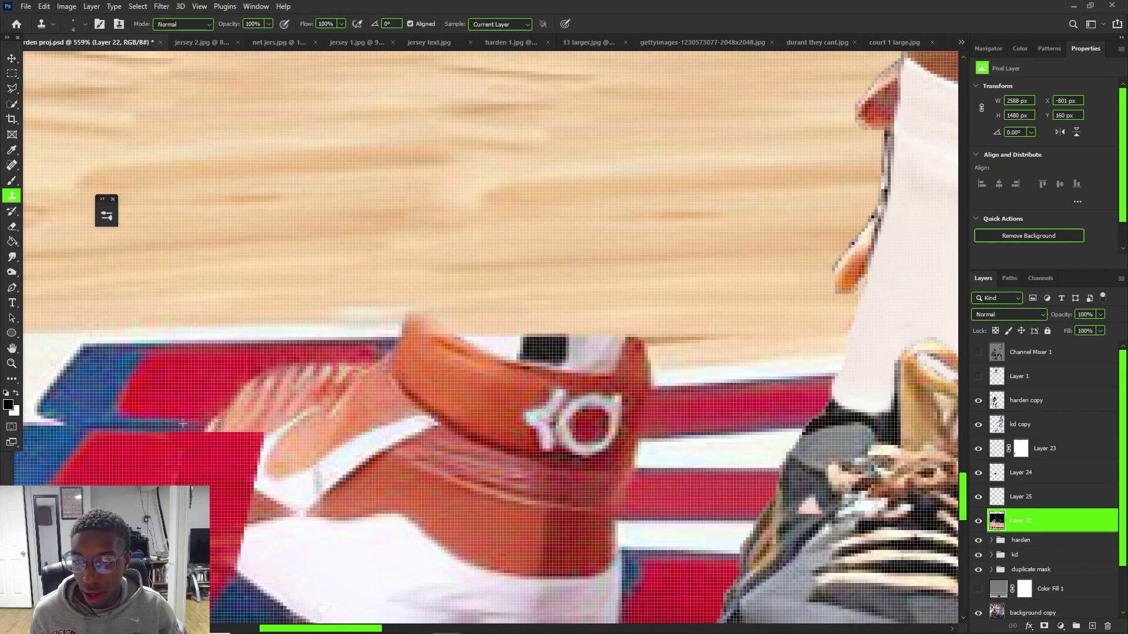
left_click_drag(183, 427, 284, 428)
left_click_drag(169, 428, 277, 427)
Clone red court paint over the shoe's toe beside the blue line, using a larger Clone Stamp brush
right_click(191, 413, "alt")
scroll(217, 367, "down", 1)
left_click(216, 384, "alt")
mouse_move(247, 391)
left_mouse_down()
mouse_move(278, 369)
mouse_move(352, 362)
mouse_move(329, 379)
mouse_move(241, 396)
mouse_move(188, 393)
left_mouse_up()
scroll(188, 393, "down", 4)
scroll(189, 401, "up", 2)
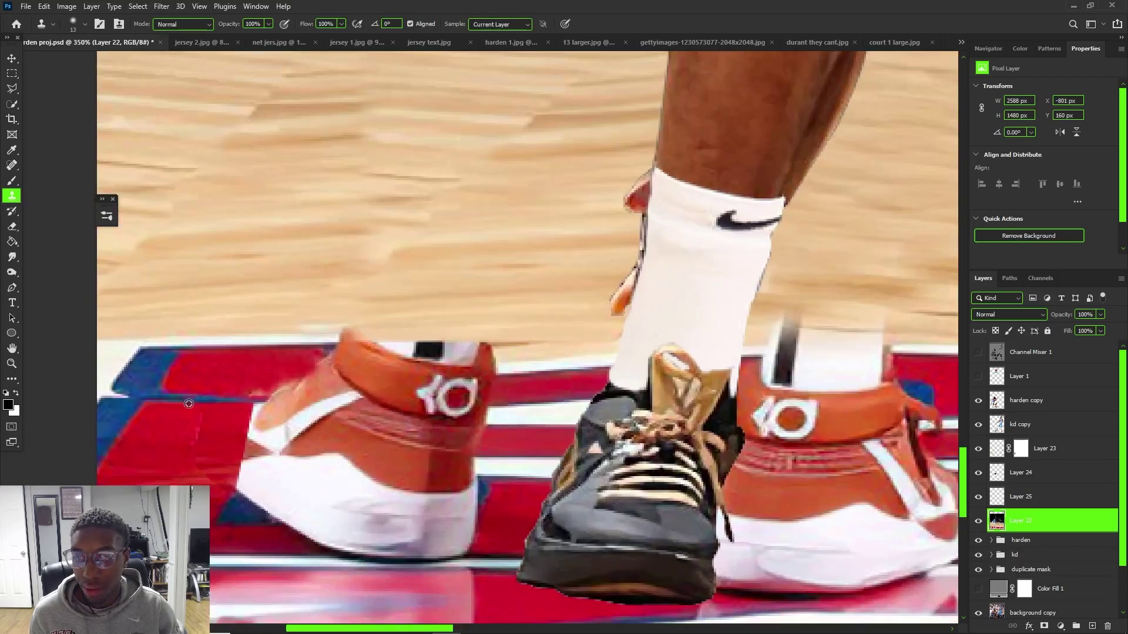
scroll(209, 422, "down", 1)
scroll(240, 485, "up", 2)
scroll(249, 501, "down", 2)
left_click_drag(279, 495, 426, 510)
key("ctrl+z")
Select a strip of red court about 124 by 20 px beside the leftover shoe's sole and duplicate it to a new layer
scroll(434, 508, "down", 3)
scroll(574, 491, "up", 4)
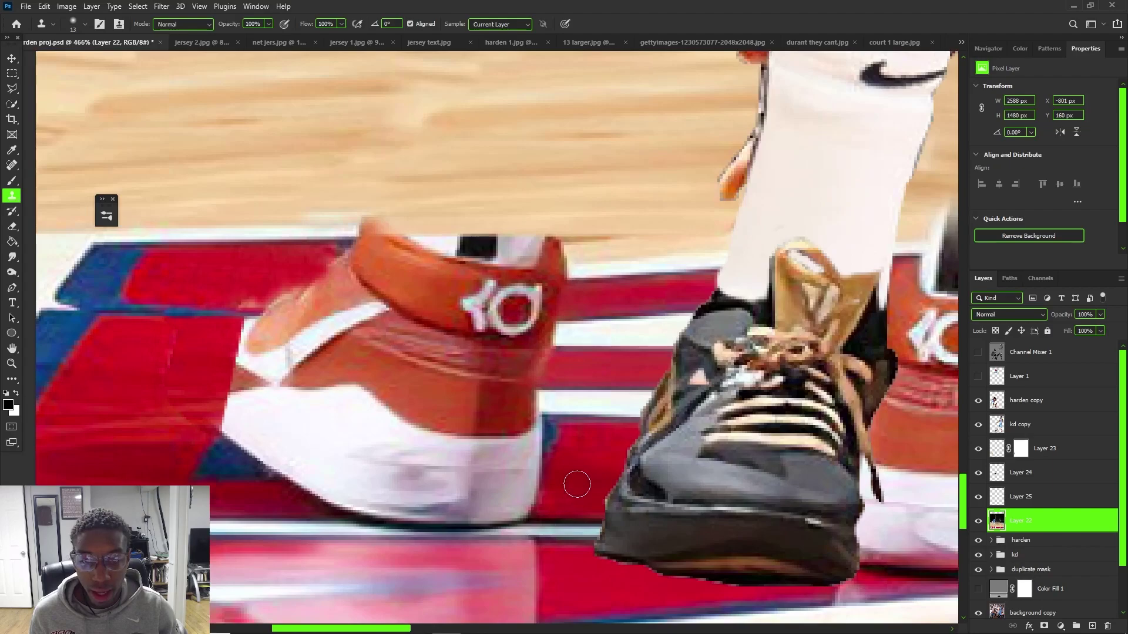
scroll(574, 488, "down", 6)
scroll(575, 470, "down", 2)
scroll(576, 432, "up", 2)
scroll(577, 433, "up", 1)
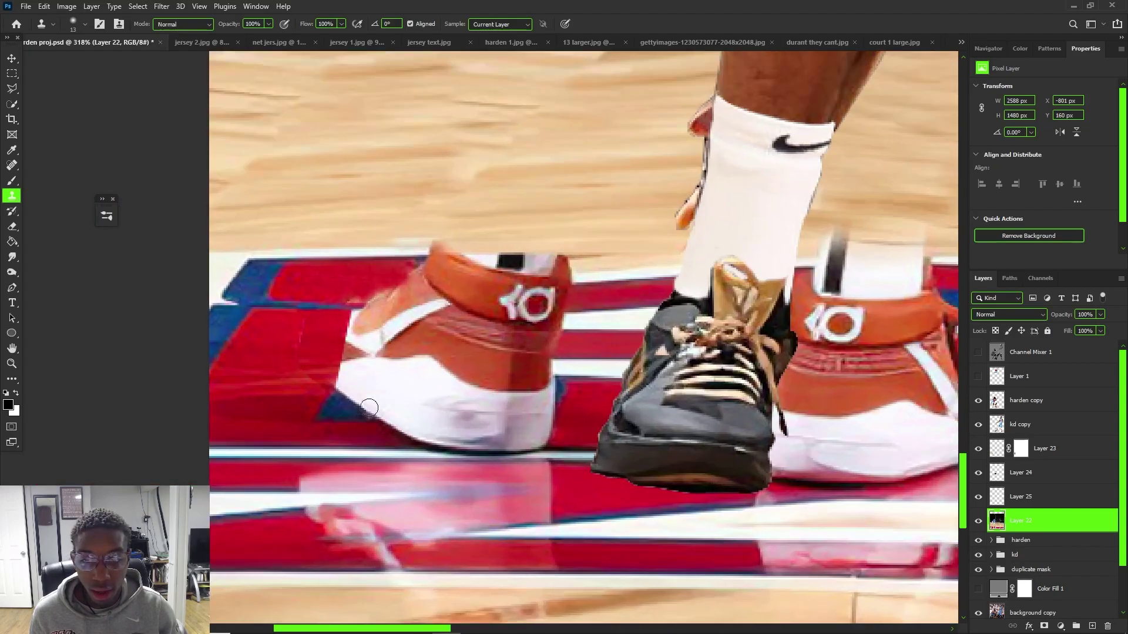
left_click(12, 89)
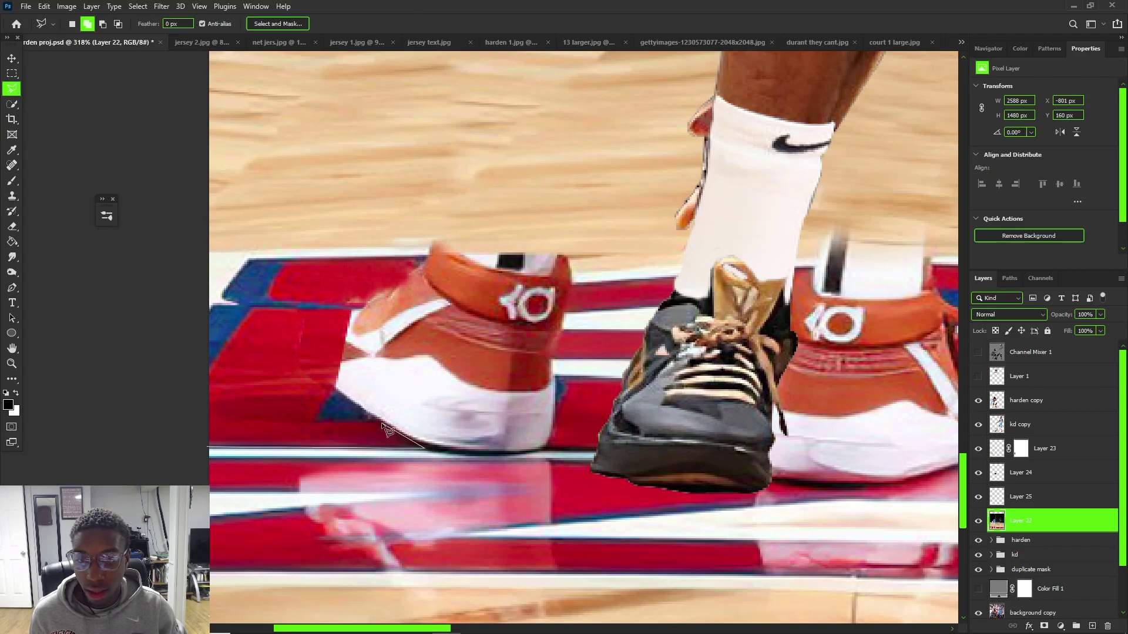
left_click(293, 421)
double_click(200, 417)
key("ctrl+j")
Move the red court strip over the bottom of the leftover shoe and soften its upper edge with a 23 px Eraser
key("ctrl+t")
left_click_drag(361, 438, 548, 438)
key("Return")
key("e")
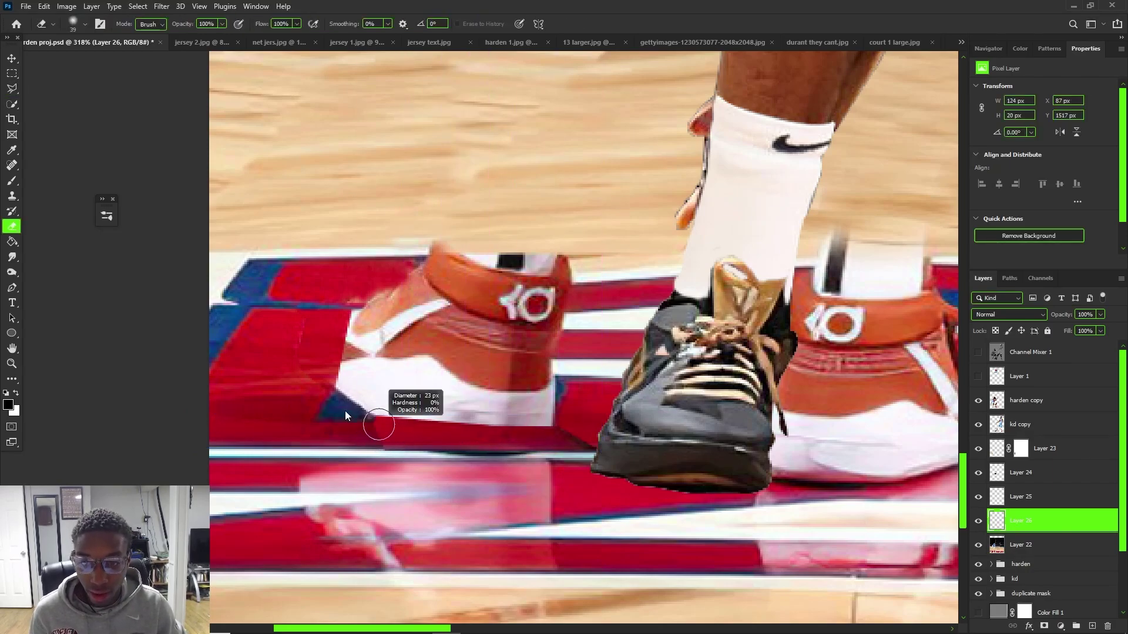
mouse_move(385, 415)
left_mouse_down()
mouse_move(380, 450)
mouse_move(378, 410)
mouse_move(517, 414)
left_mouse_up()
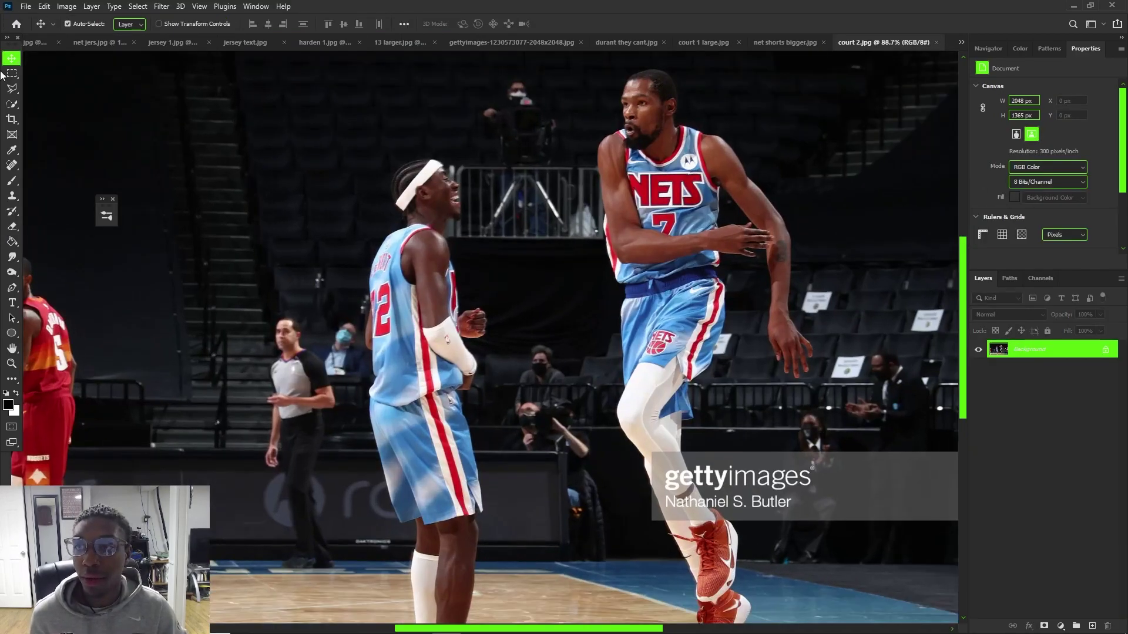
In court 2.jpg, freehand-lasso the dark stands and stairs around the referee, about 538 by 867 px, and duplicate them to a new layer
left_click(9, 74)
left_click(12, 88)
right_click(11, 88)
left_click(105, 88)
scroll(212, 256, "down", 3)
scroll(217, 261, "up", 2)
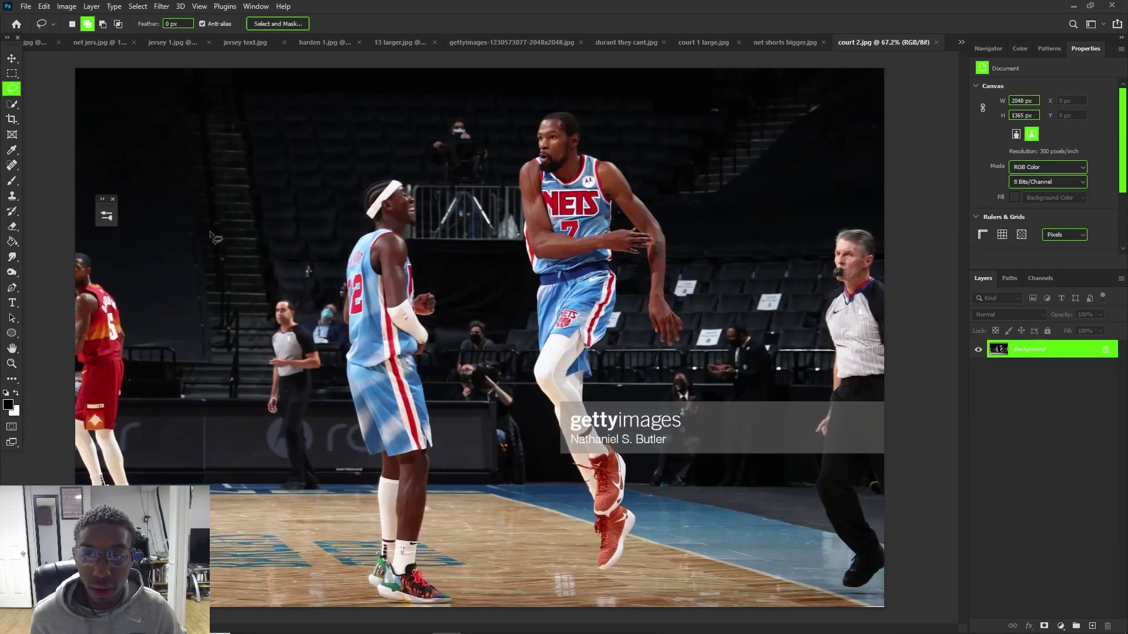
left_click_drag(142, 80, 170, 322)
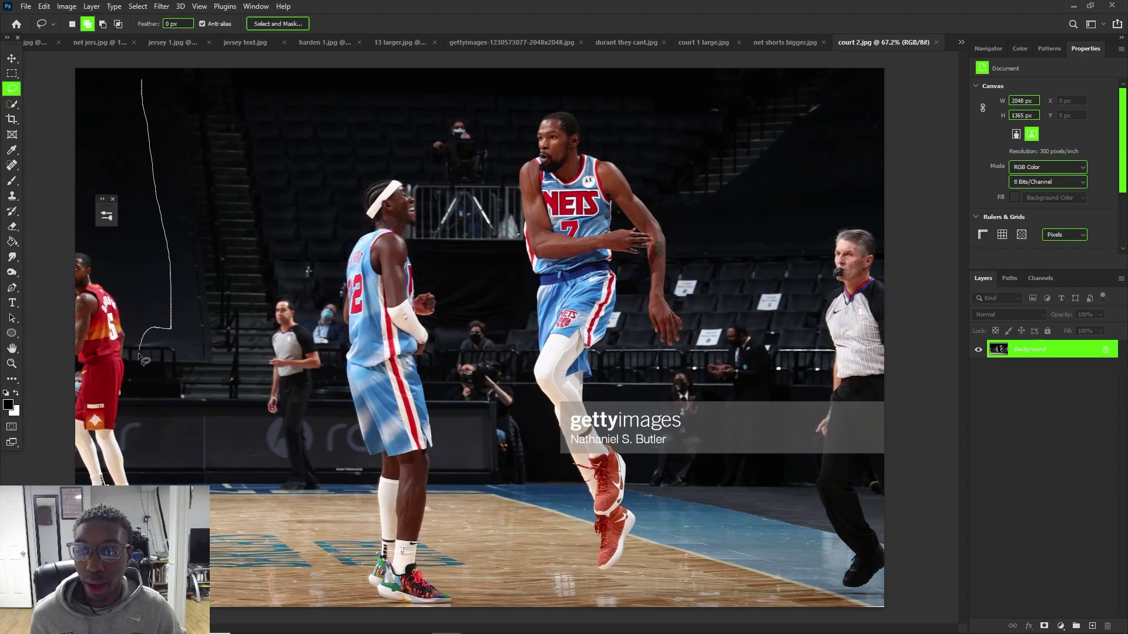
mouse_move(305, 392)
left_mouse_down()
mouse_move(348, 114)
mouse_move(241, 52)
left_mouse_up()
key("ctrl+j")
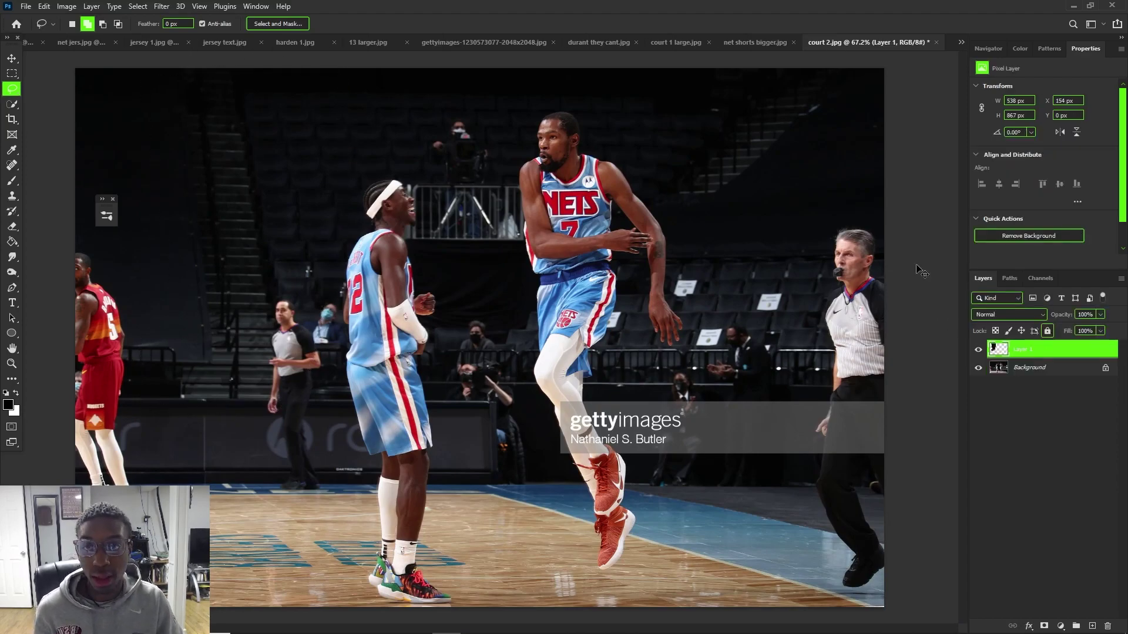
Switch to kd harden proj.psd and paste the stands section above Layer 22
left_click(961, 41)
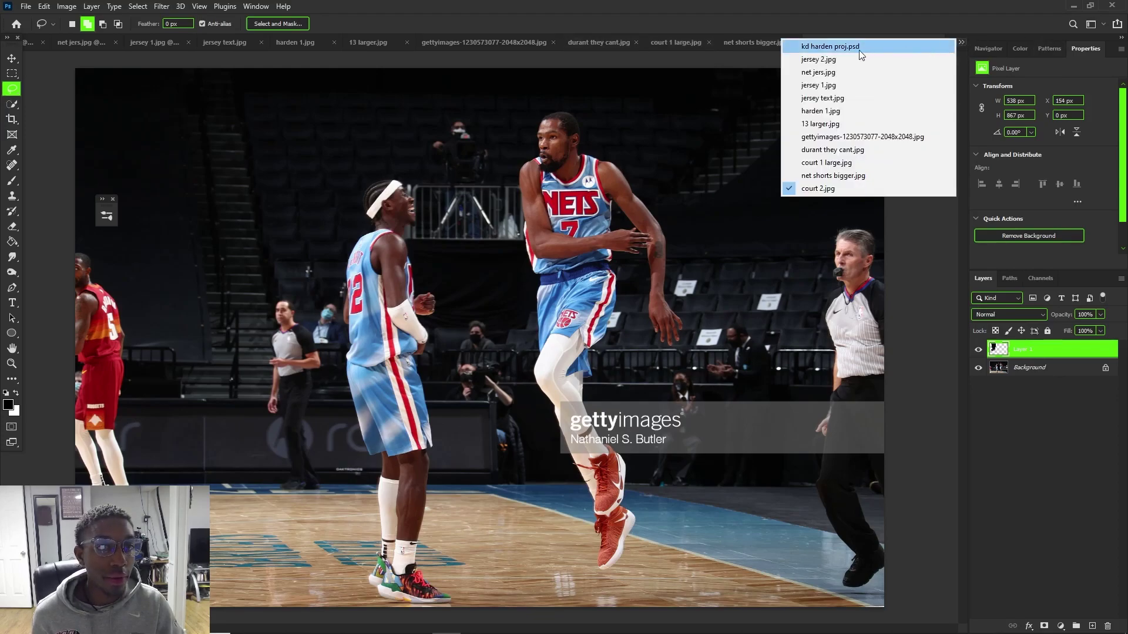
left_click(858, 49)
key("ctrl+0")
scroll(431, 206, "up", 4)
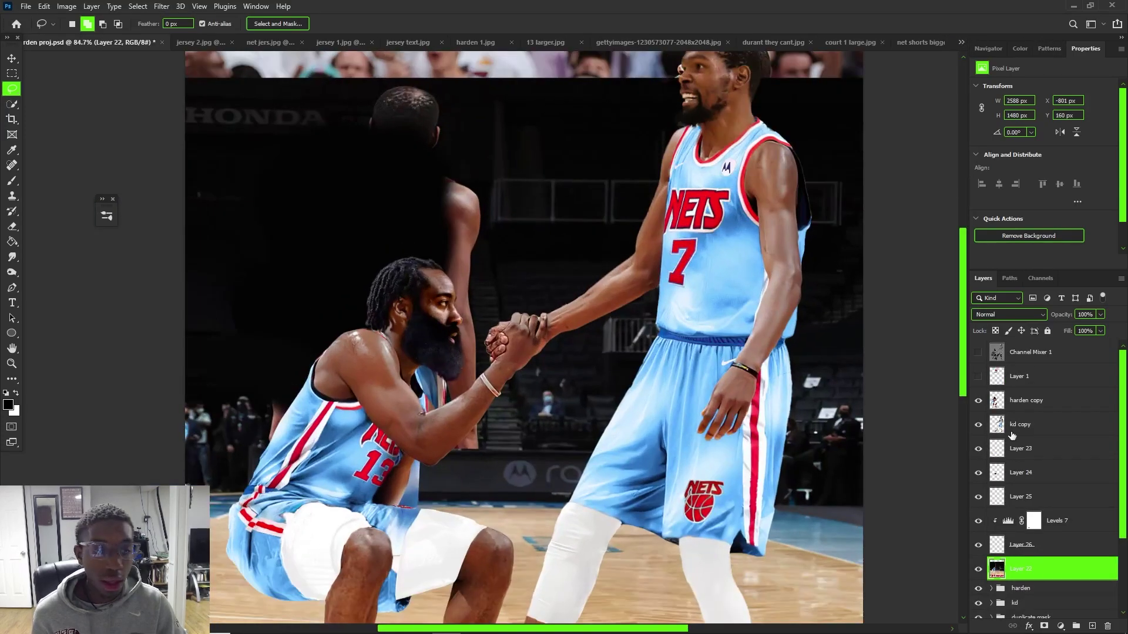
key("ctrl+v")
Scale down the pasted stands patch and position it between the two players, over the extra player's arm
key("ctrl+t")
left_click_drag(516, 282, 505, 203)
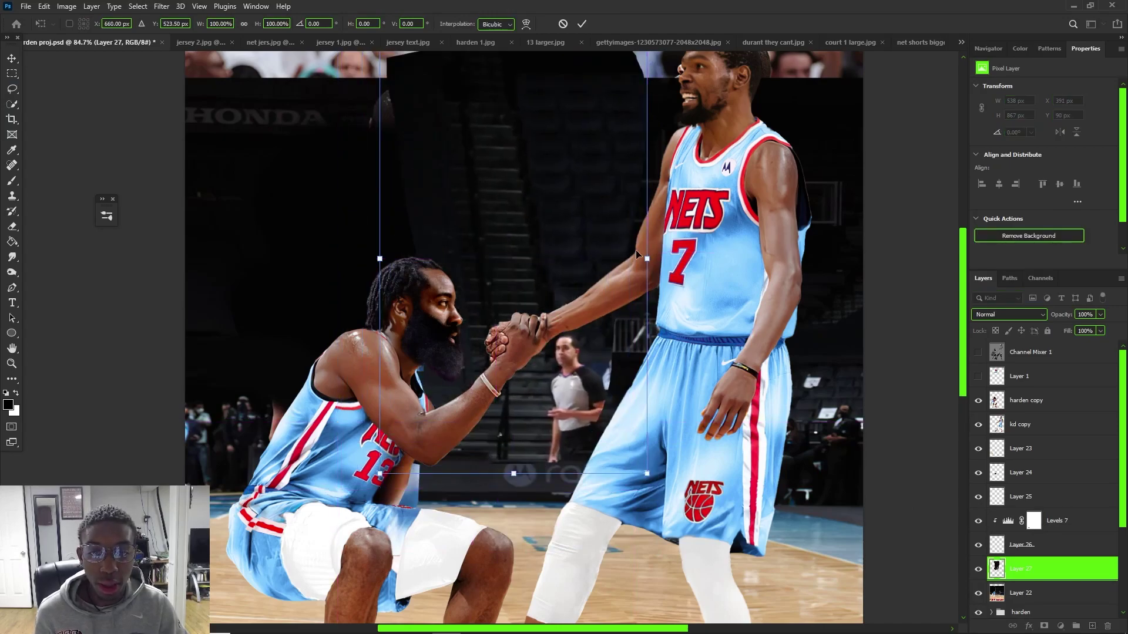
left_click_drag(646, 259, 571, 258)
left_click_drag(542, 263, 553, 320)
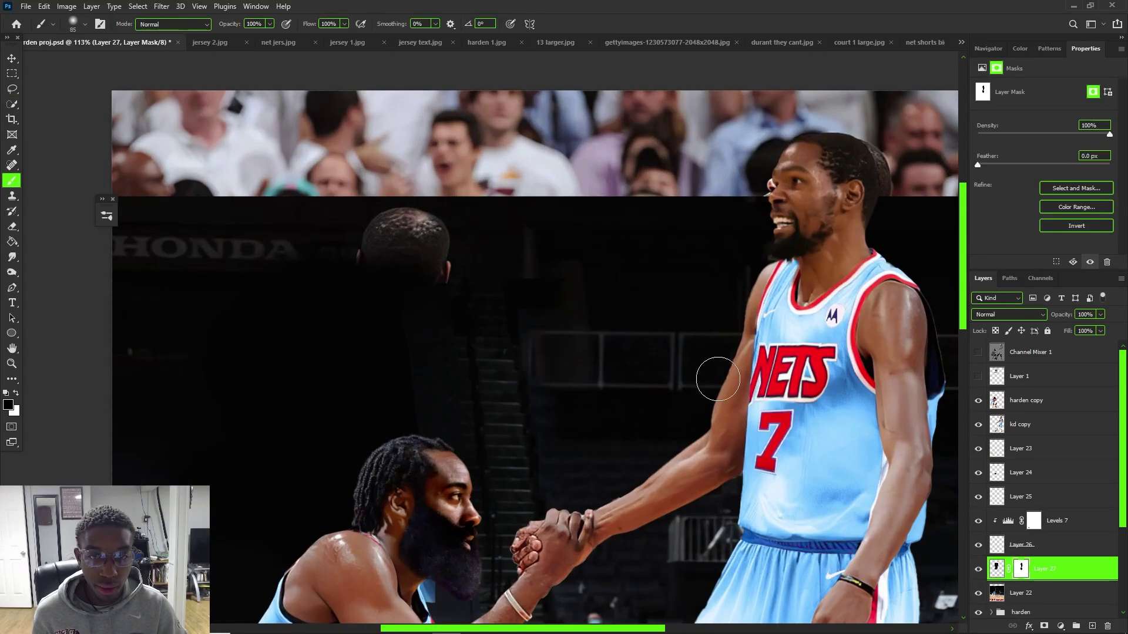
Switch from court 2.jpg back to kd harden proj.psd with the Move tool ready
scroll(646, 461, "down", 1)
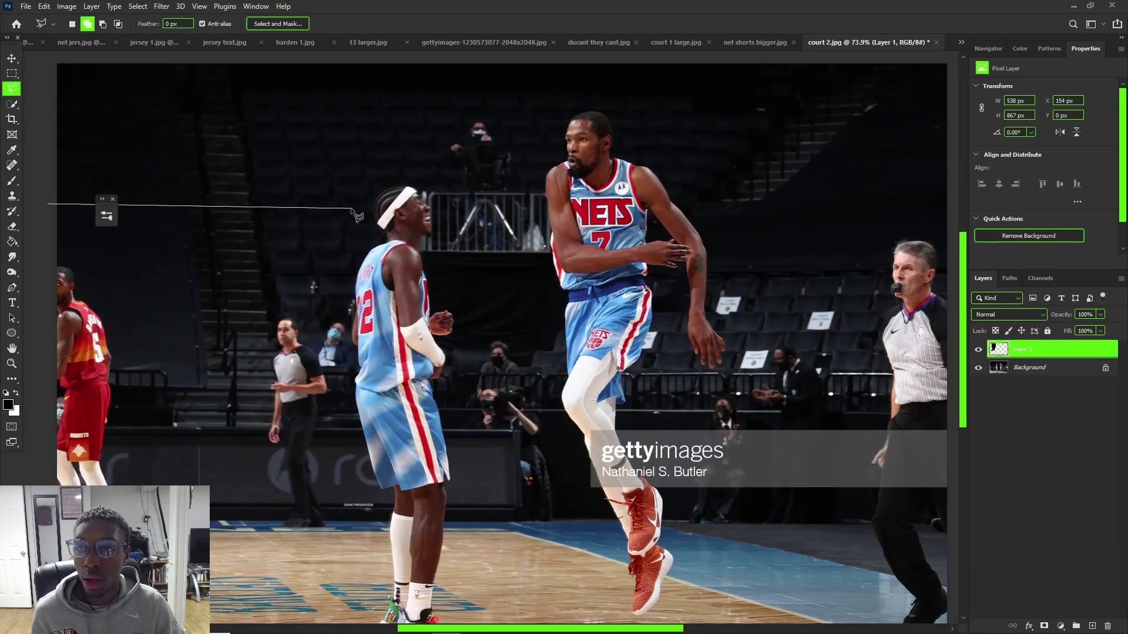
left_click(961, 42)
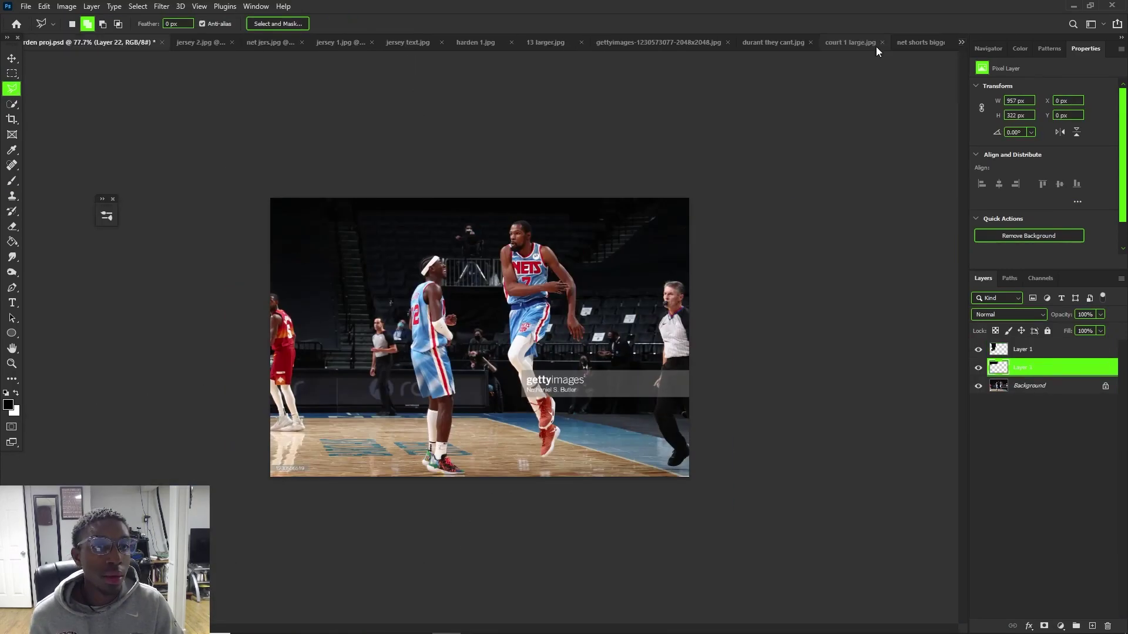
left_click(875, 46)
key("v")
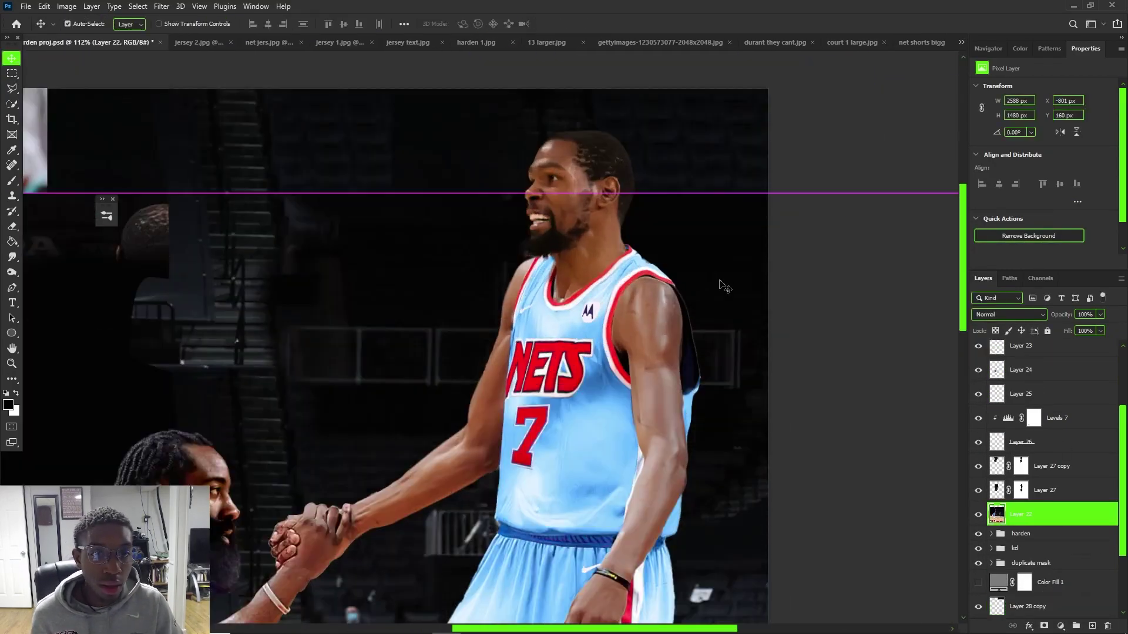
Select the upper stands patch on Layer 28 copy and add an adjustment layer
left_click(1060, 606)
left_click(161, 6)
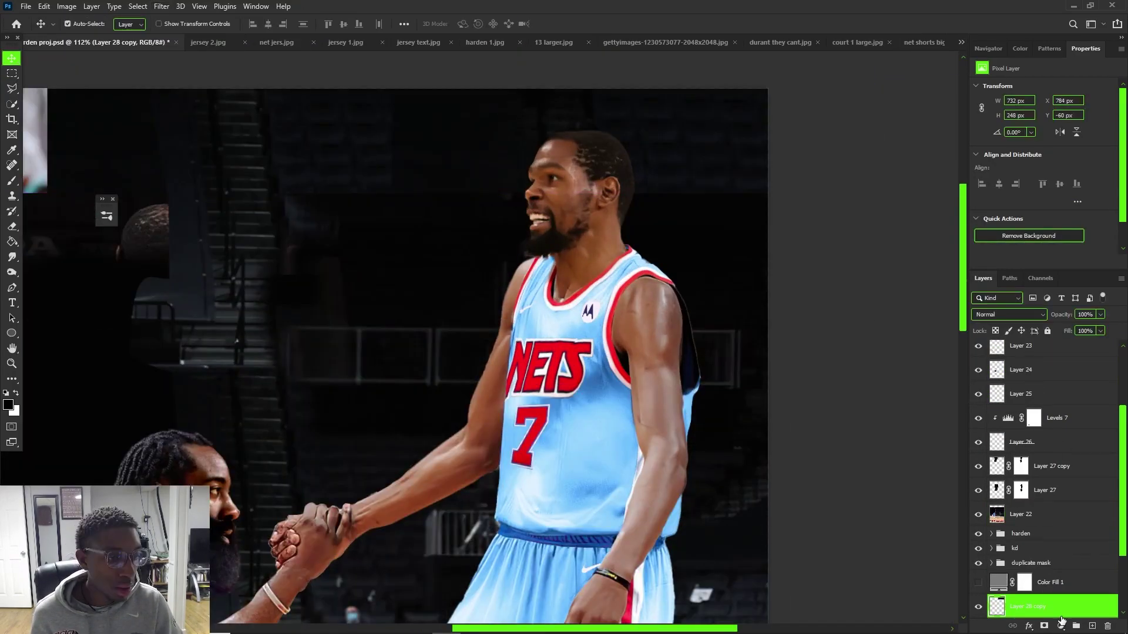
key("ctrl+0")
left_click(1060, 626)
left_click_drag(1075, 581, 1057, 370)
left_click(977, 371)
left_click(337, 240)
Examine the composite's background, the court logo and the edges around both players at different magnifications
scroll(337, 241, "up", 2)
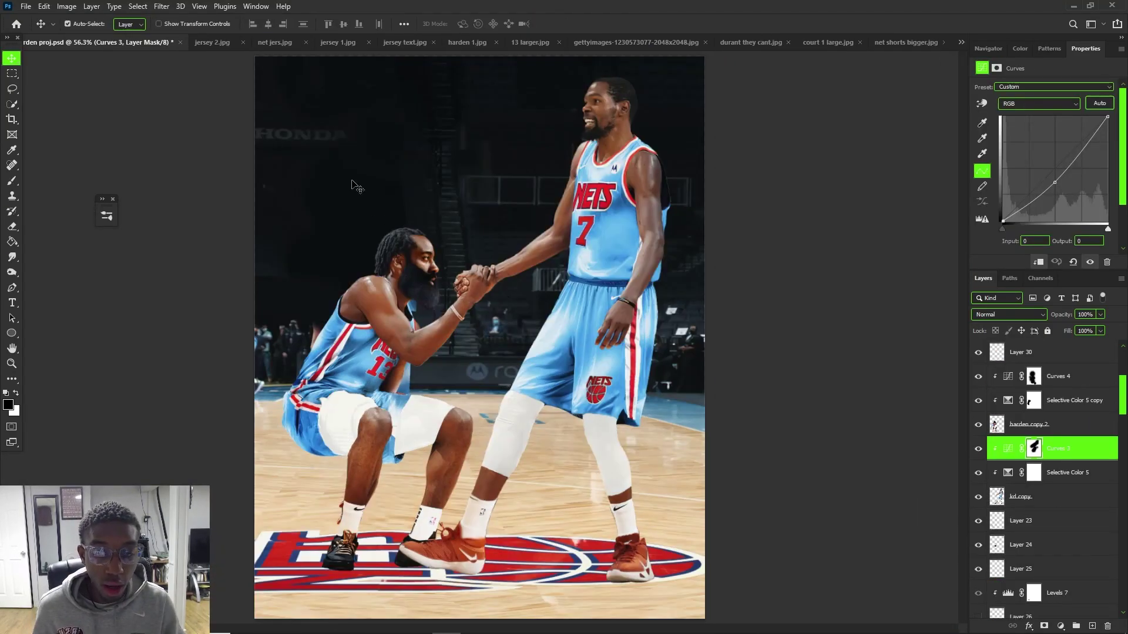
scroll(552, 463, "down", 4)
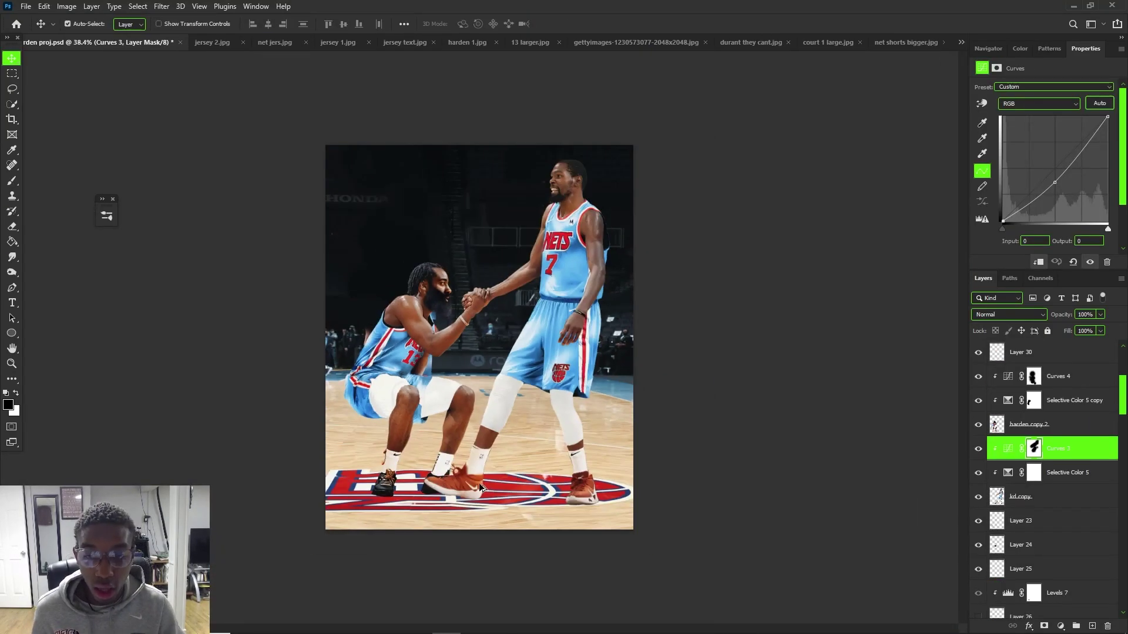
scroll(528, 465, "up", 5)
scroll(312, 511, "down", 1)
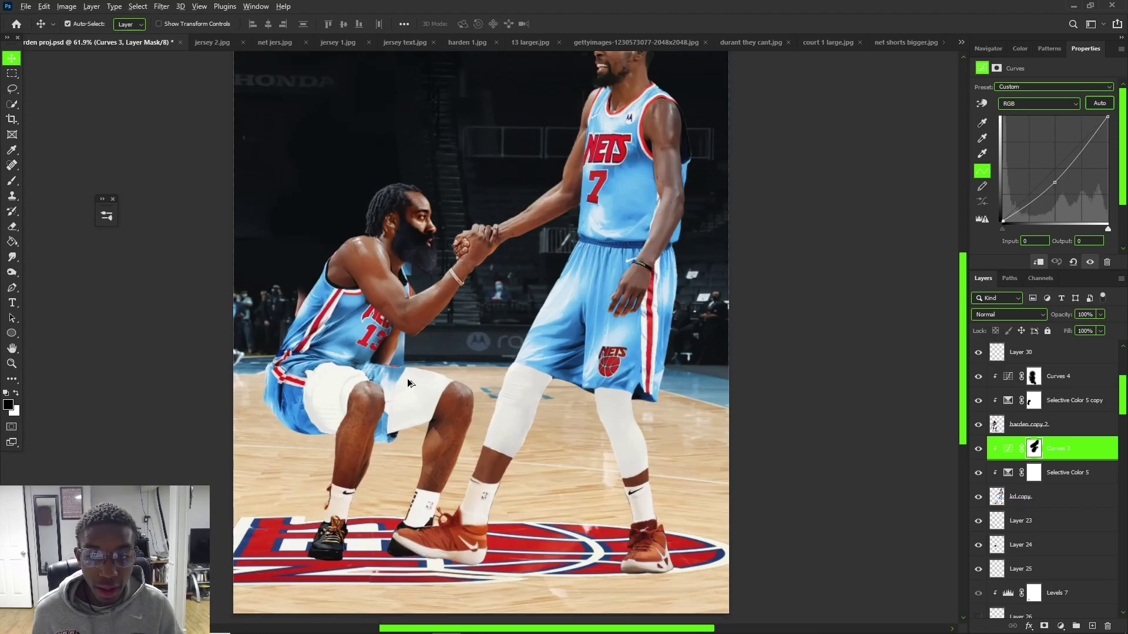
scroll(410, 383, "up", 2)
mouse_move(485, 336)
left_mouse_down()
mouse_move(533, 325)
mouse_move(480, 333)
left_mouse_up()
left_click(505, 334, "ctrl")
left_click(890, 557)
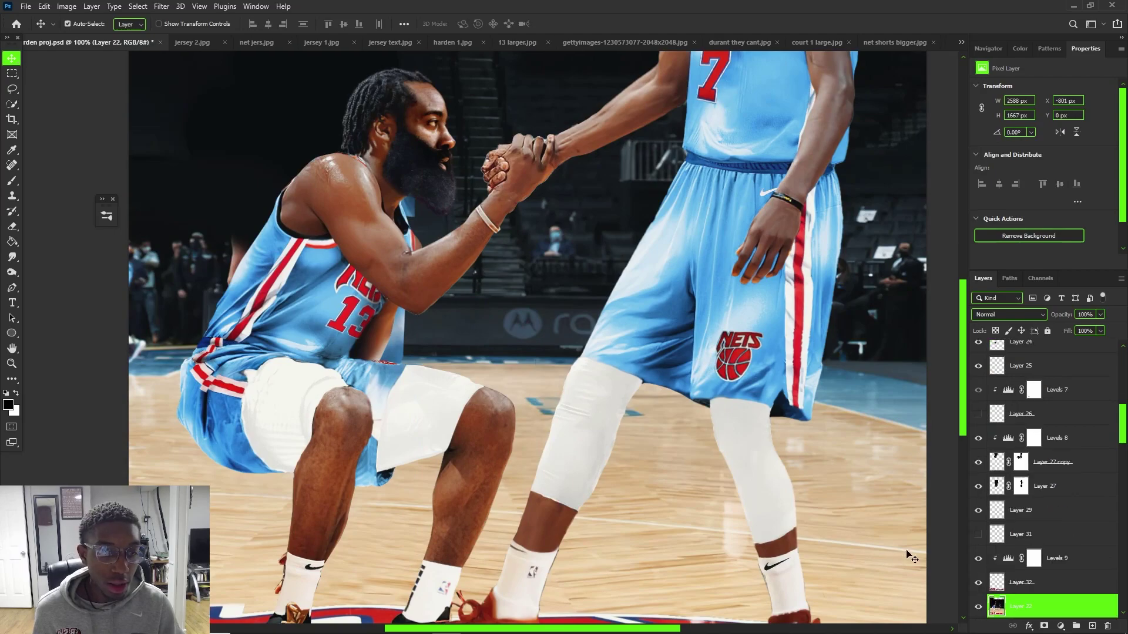
scroll(507, 317, "down", 4)
scroll(476, 337, "up", 1)
scroll(444, 411, "down", 1)
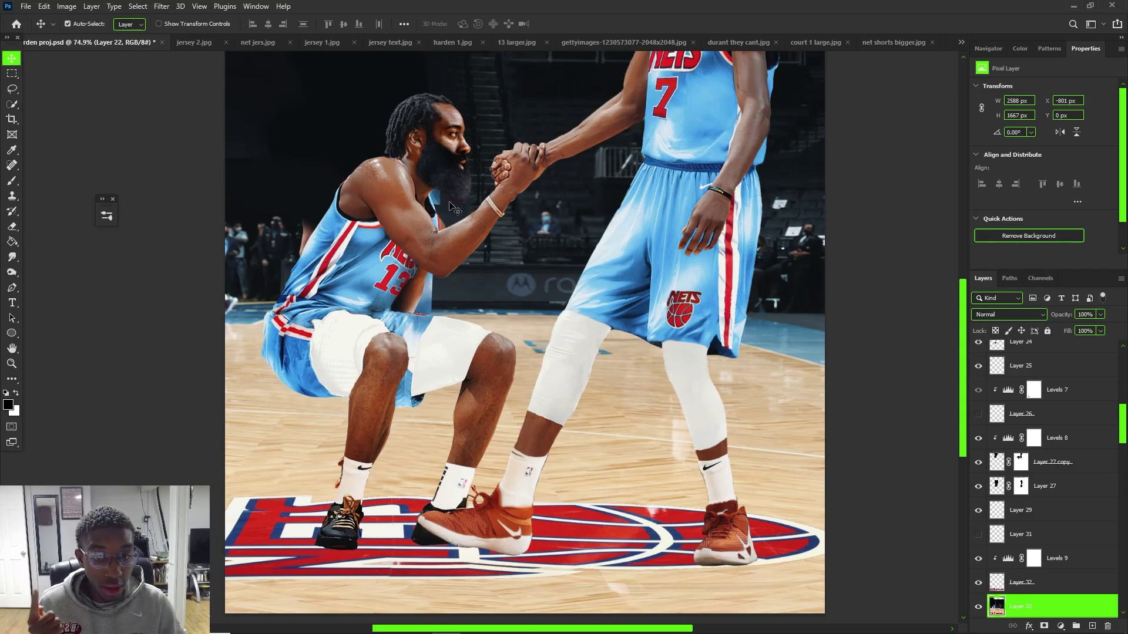
scroll(477, 301, "up", 1)
scroll(481, 294, "down", 1)
Duplicate the sideline board patch on Layer 24 and move the copy to X 367 px, behind the seated player's elbow
scroll(490, 279, "up", 2)
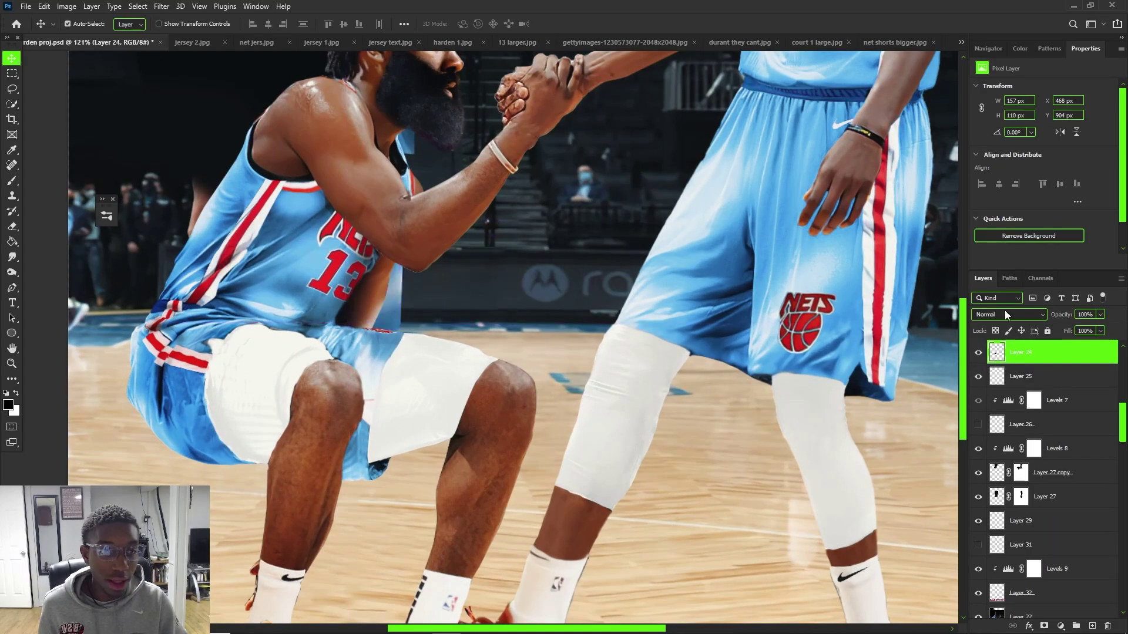
key("ctrl+j")
key("ctrl+t")
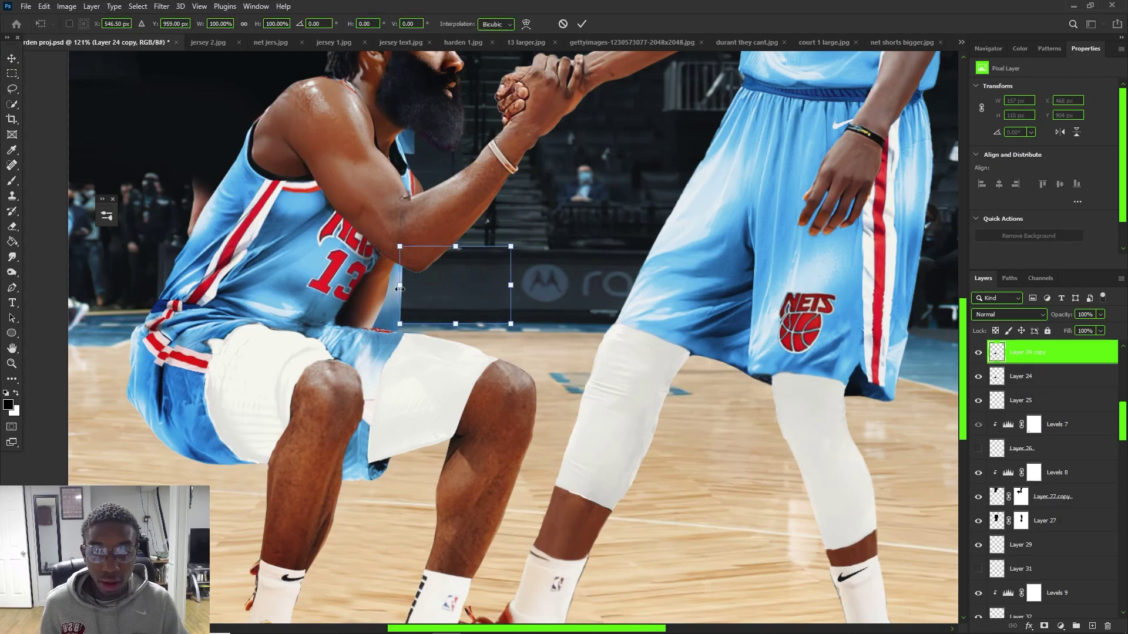
left_click_drag(457, 287, 384, 289)
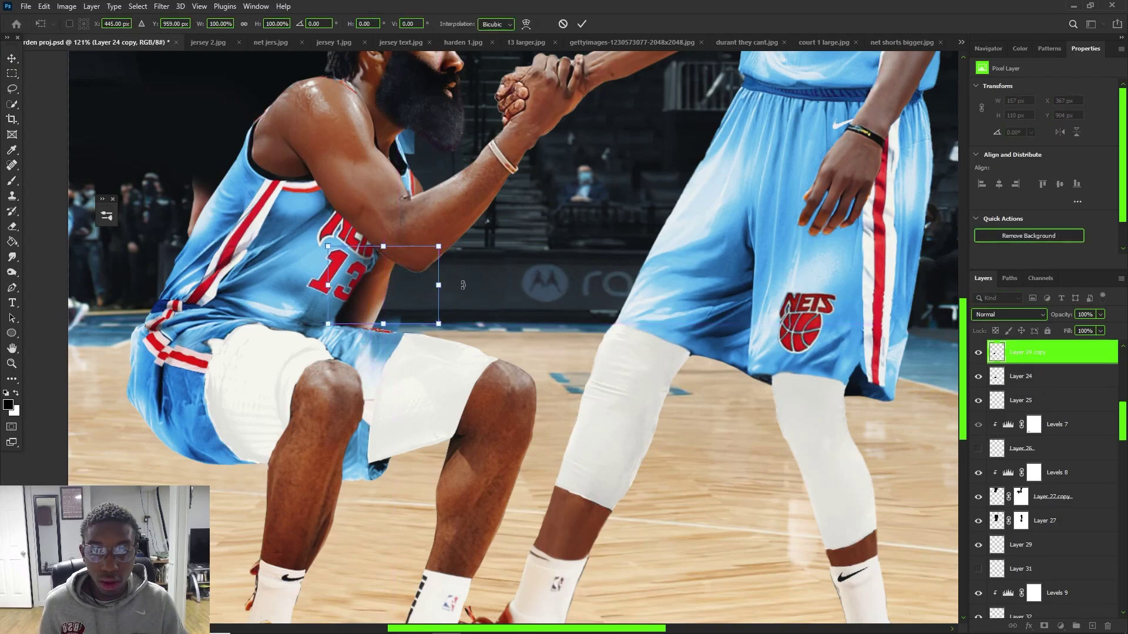
key("Return")
scroll(442, 305, "up", 8)
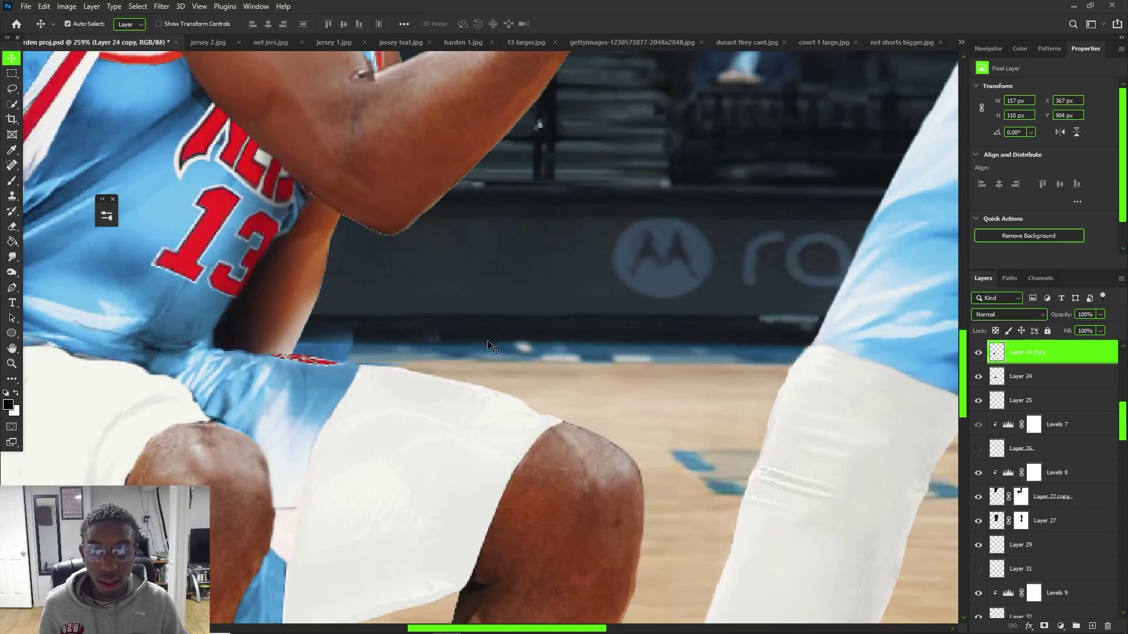
left_click(477, 329)
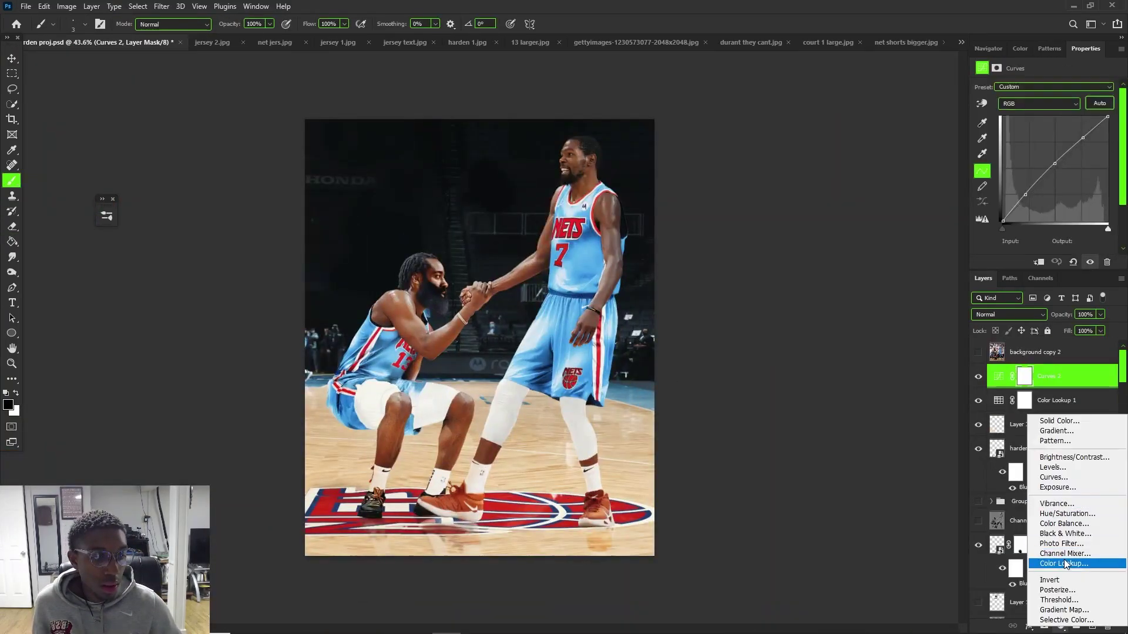
Add a Color Lookup adjustment layer above the Curves 2 layer
left_click(1066, 564)
left_click(1060, 86)
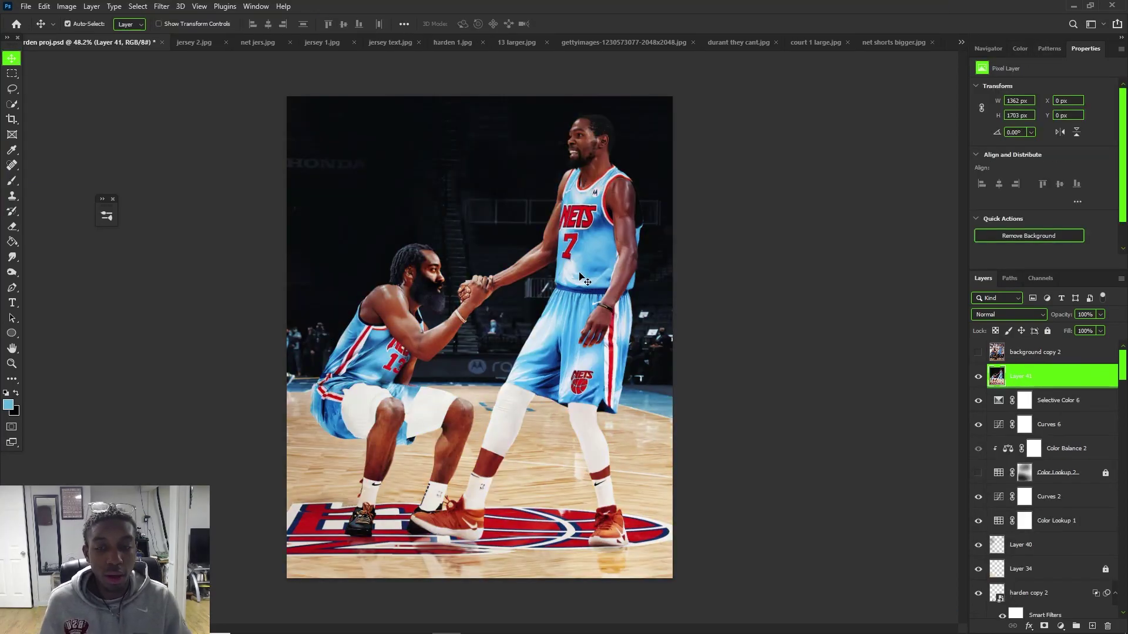
Duplicate the merged Layer 41 and convert the copy to a smart object
scroll(483, 235, "up", 2)
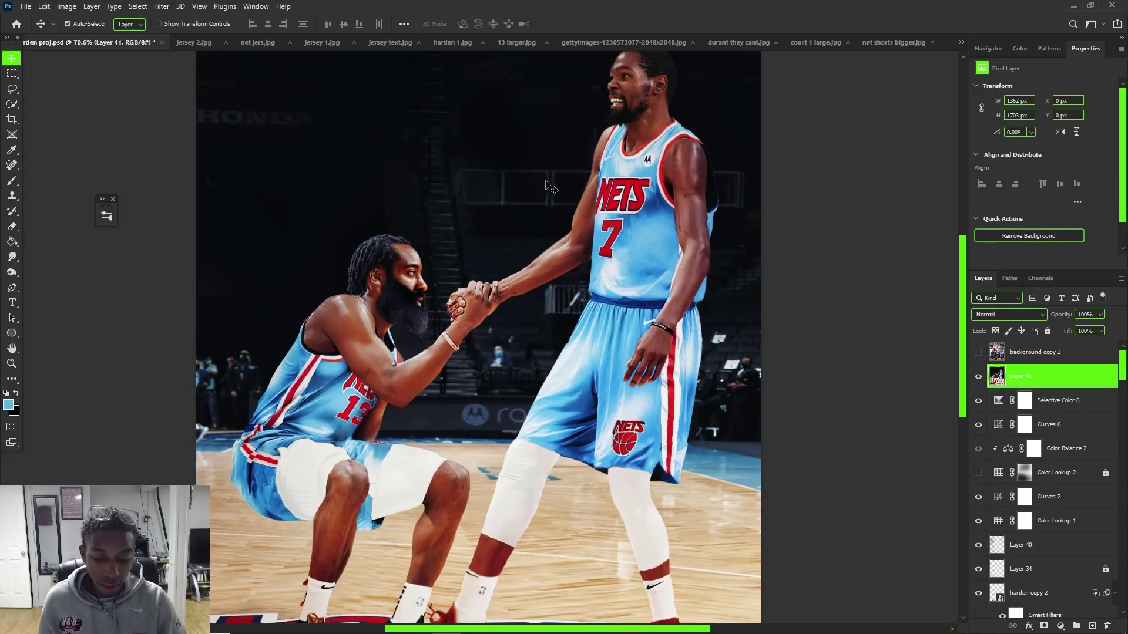
key("ctrl+j")
key("ctrl+alt+s")
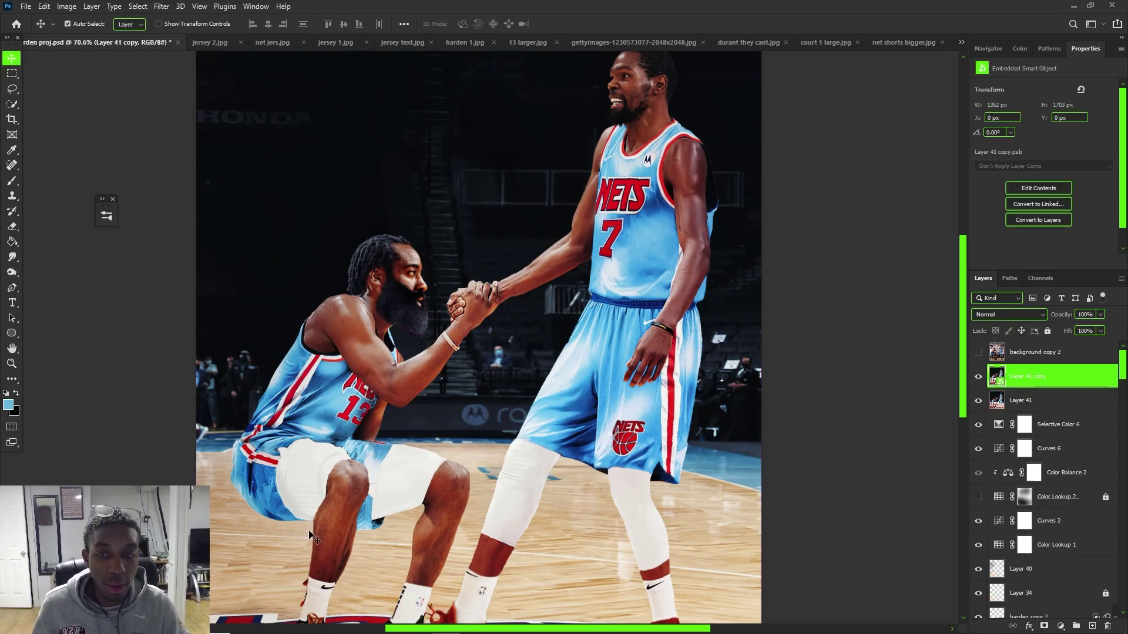
scroll(410, 205, "up", 1)
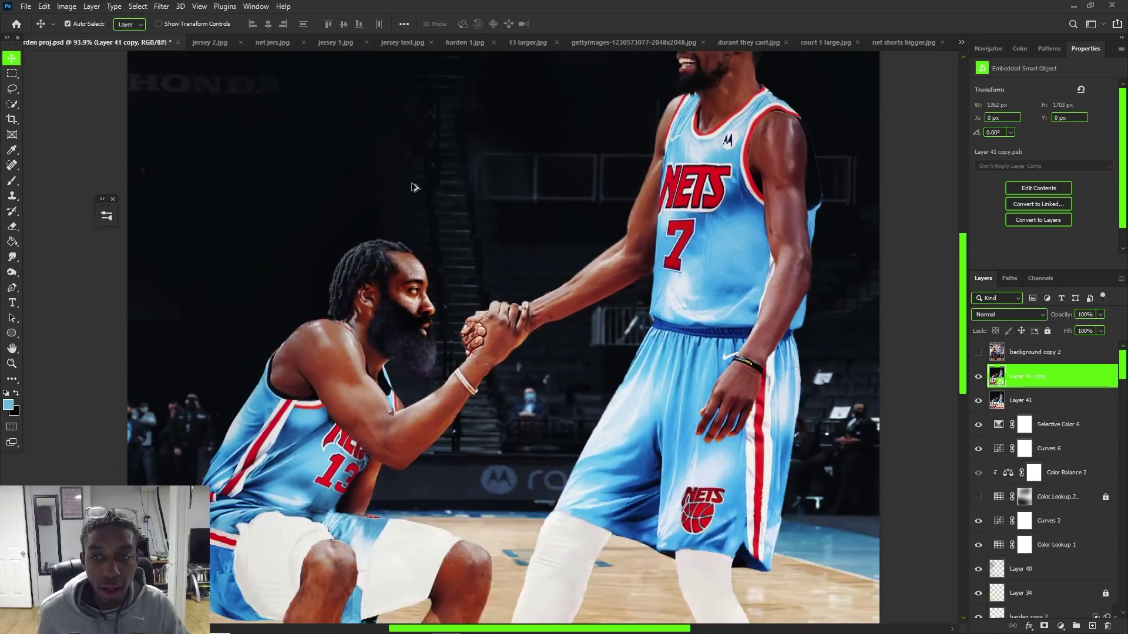
Open the Camera Raw Filter on the Layer 41 copy and set temperature +9, contrast +7, highlights -19 and shadows -1
left_click(158, 6)
left_click(209, 102)
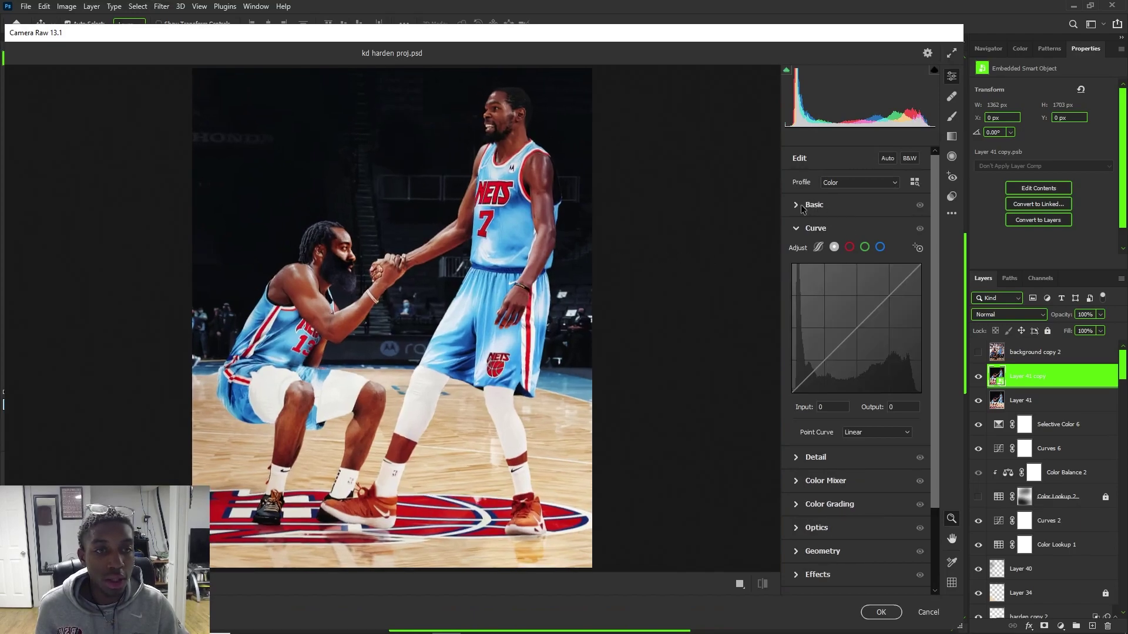
left_click(803, 206)
mouse_move(856, 251)
left_mouse_down()
mouse_move(847, 249)
mouse_move(861, 250)
left_mouse_up()
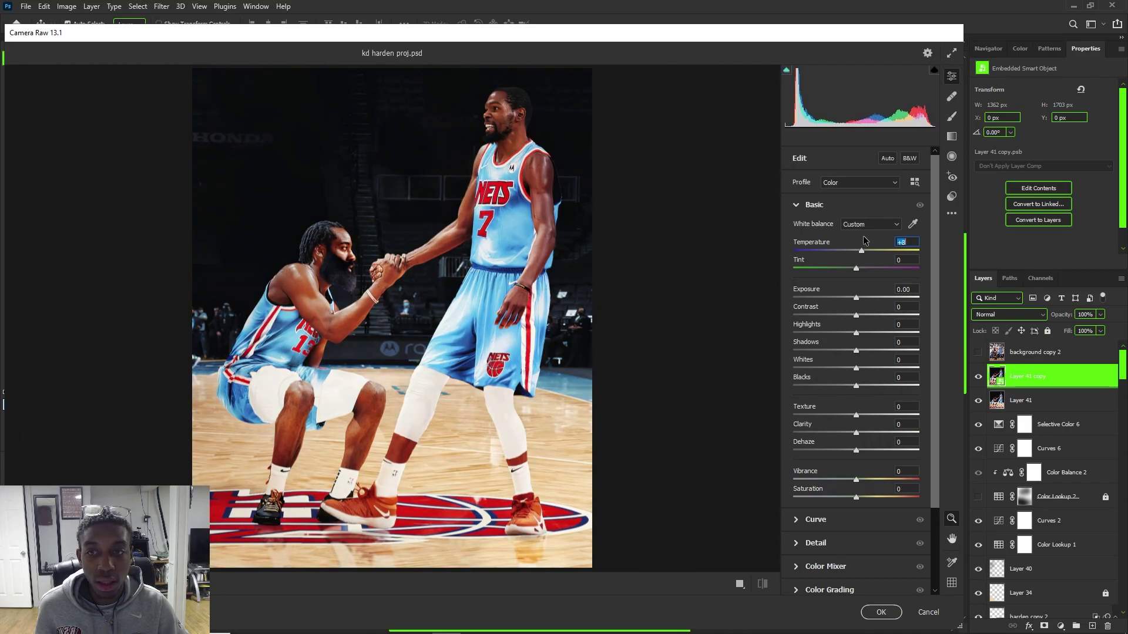
type("0")
key("Return")
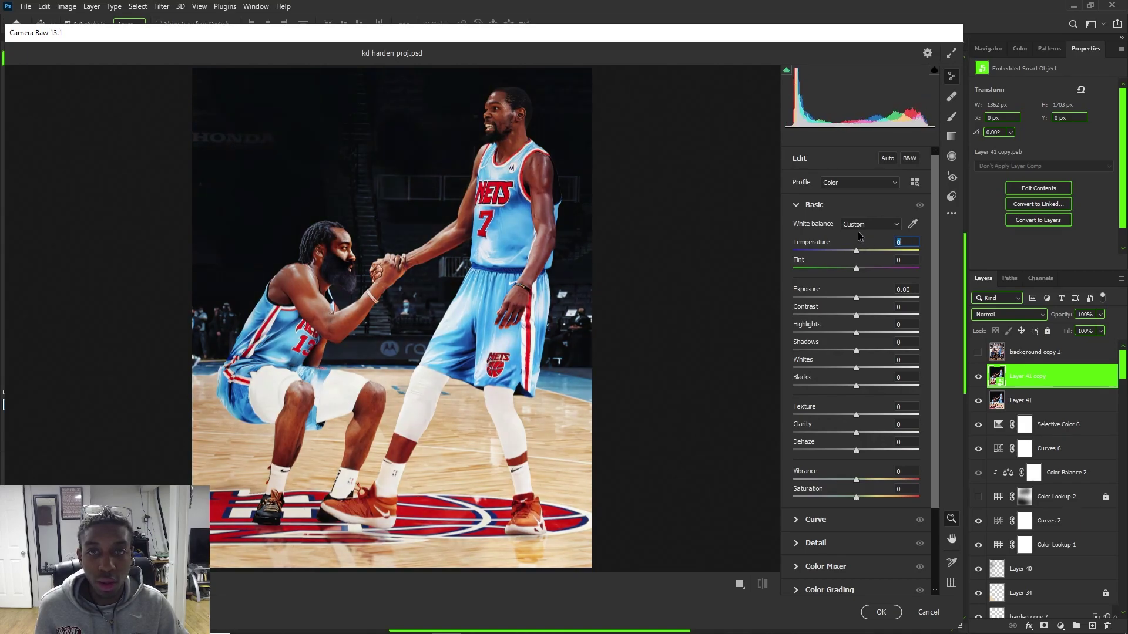
type("9")
key("Return")
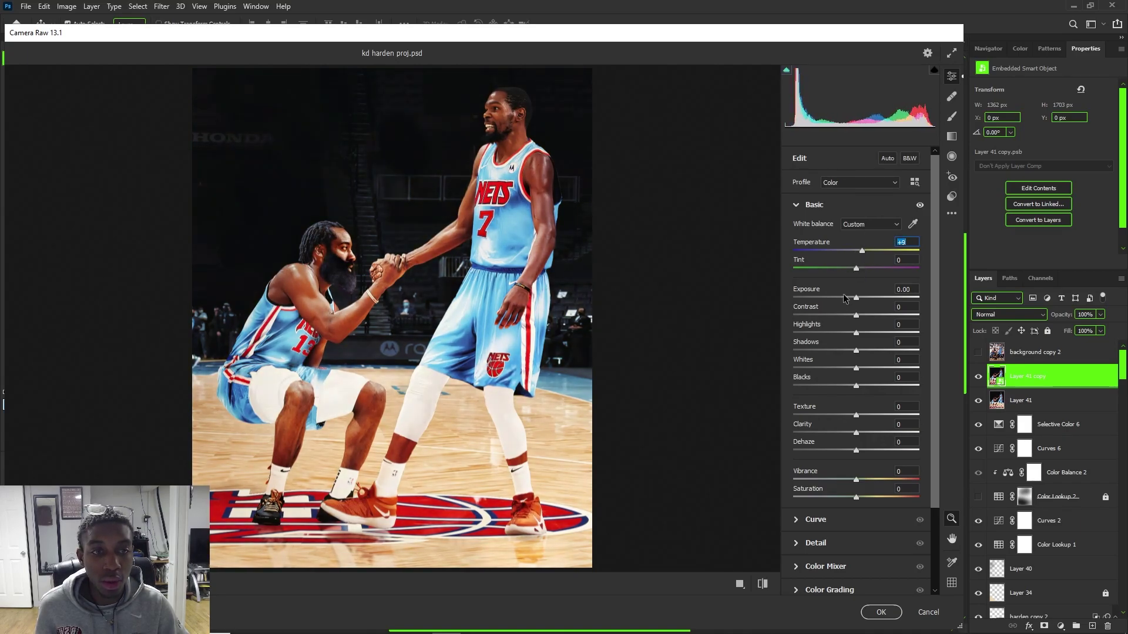
left_click_drag(857, 315, 854, 351)
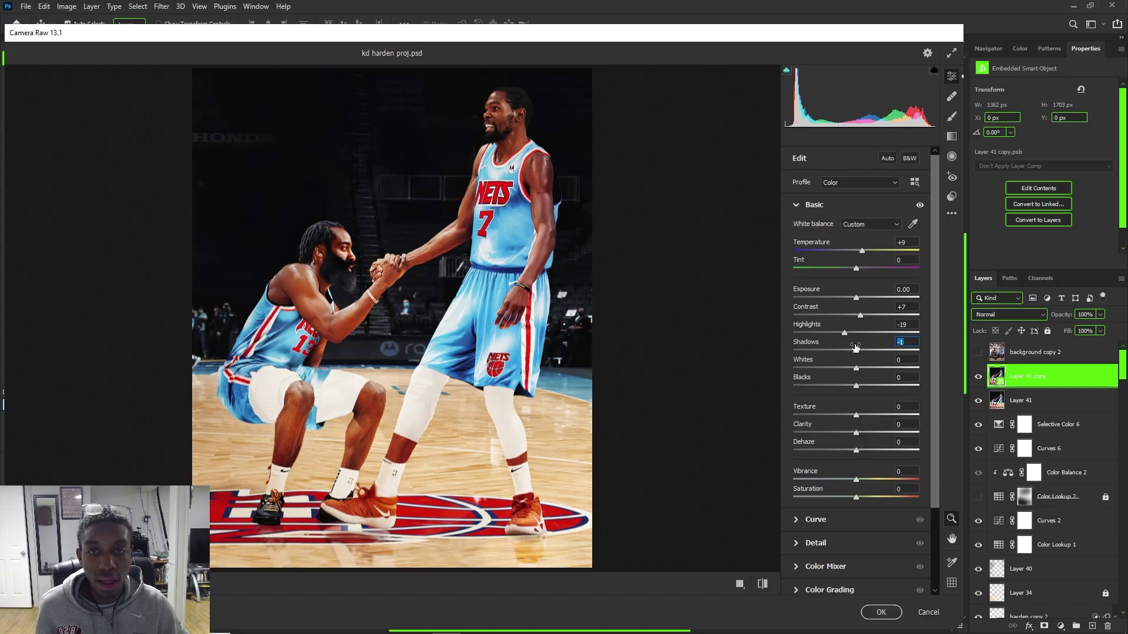
Color grade the image with slightly pink midtones, blue shadows at about hue 204 and saturation 85, and faintly tinted highlights
scroll(843, 517, "down", 3)
left_click(818, 483)
mouse_move(856, 379)
left_mouse_down()
mouse_move(855, 364)
mouse_move(839, 377)
mouse_move(859, 370)
mouse_move(860, 384)
left_mouse_up()
left_click_drag(818, 475, 807, 472)
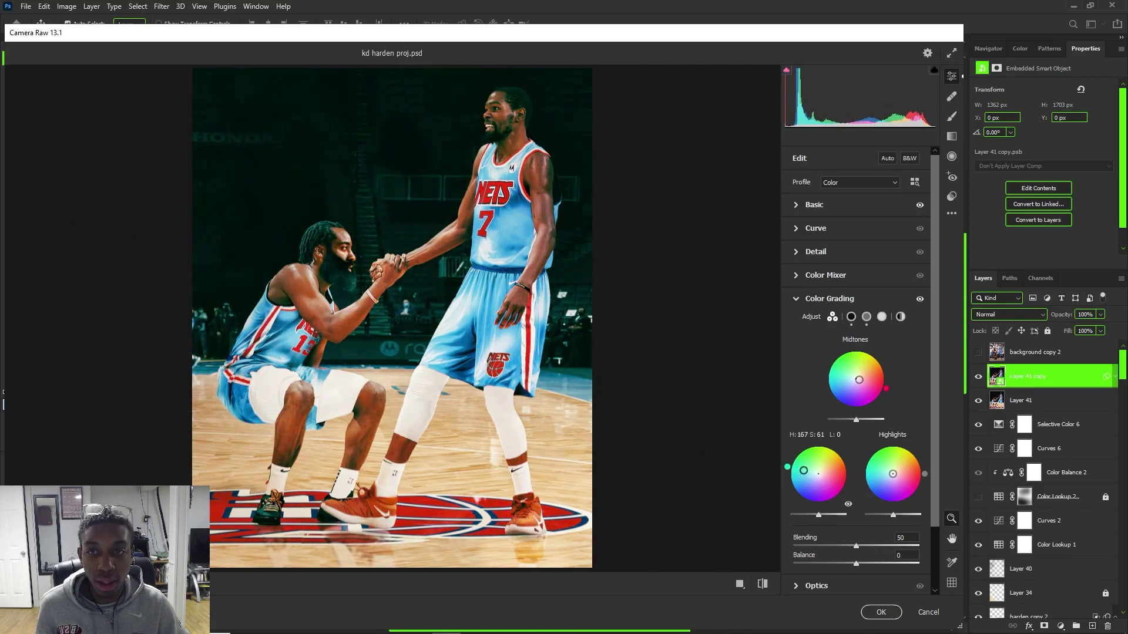
left_click_drag(797, 483, 798, 484)
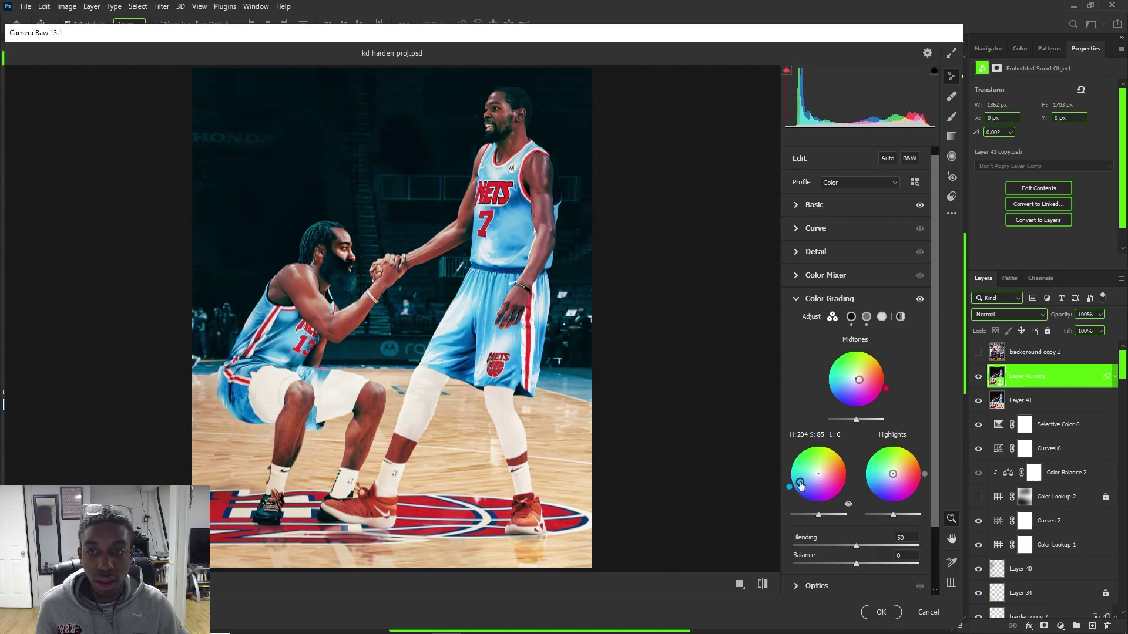
left_click_drag(892, 473, 898, 475)
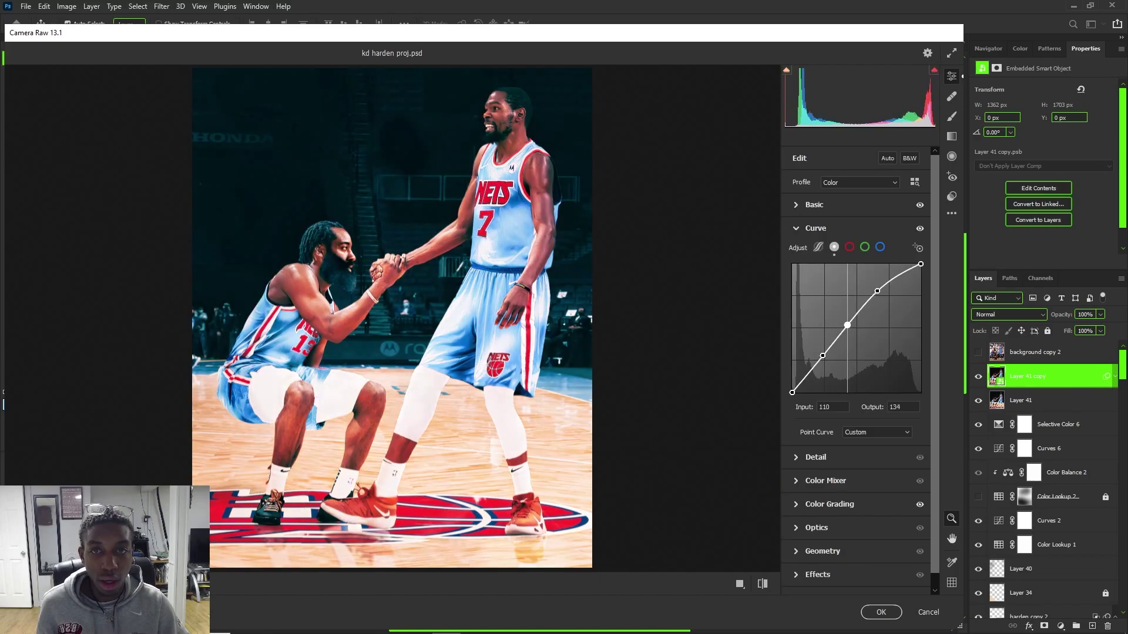
Adjust the point curve's lower point to input 62, output 75 and its upper point to input 178, output 192
left_click(822, 356)
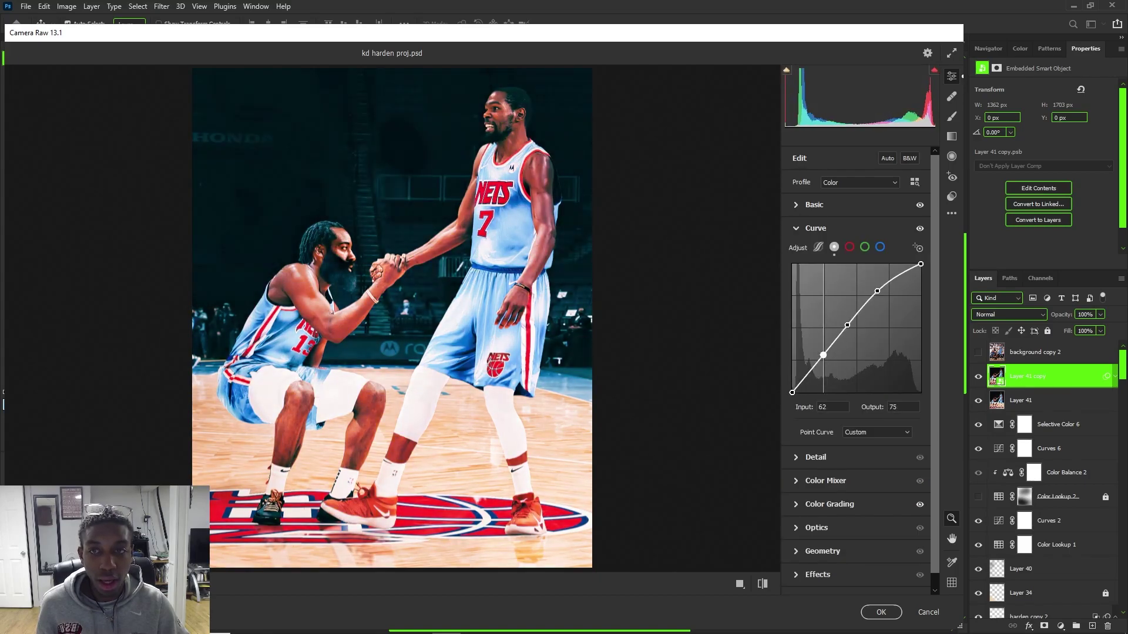
left_click_drag(878, 292, 882, 296)
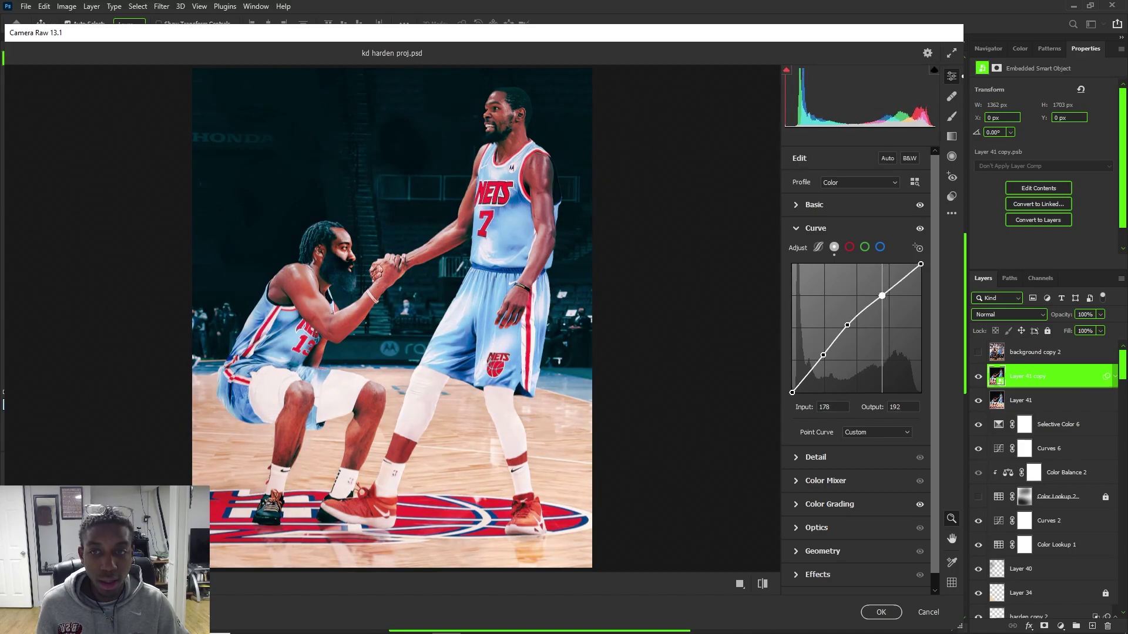
Regrade the shadows to hue 100, saturation 25, the highlights toward orange, and the midtones to hue 276, saturation 22
left_click(838, 503)
left_click_drag(808, 481, 817, 468)
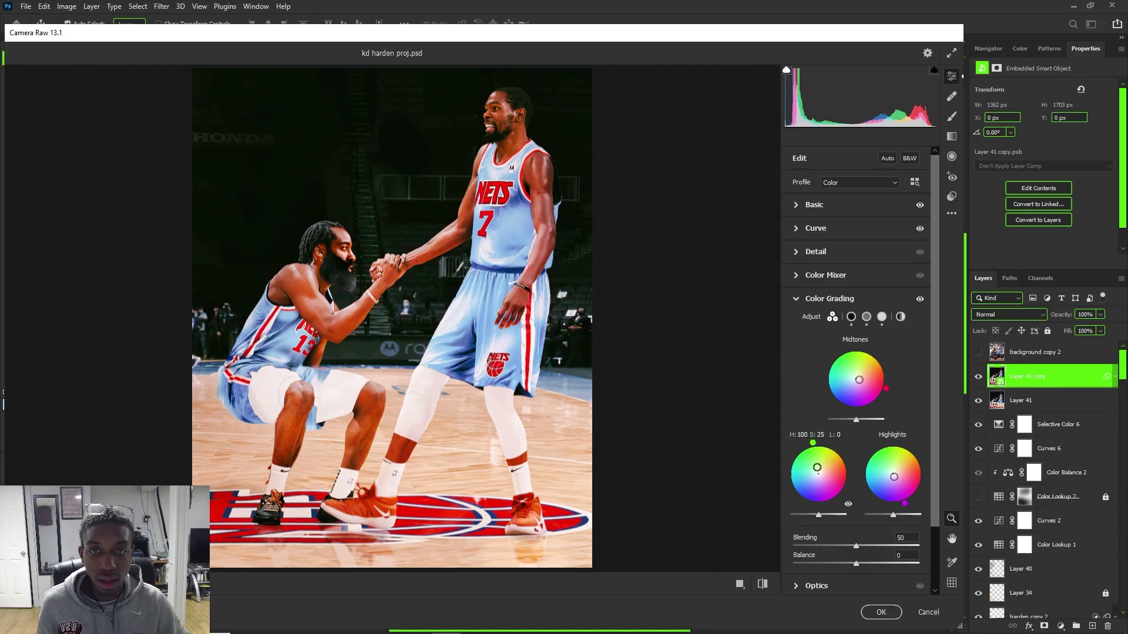
left_click_drag(890, 477, 893, 473)
left_click_drag(859, 382, 855, 384)
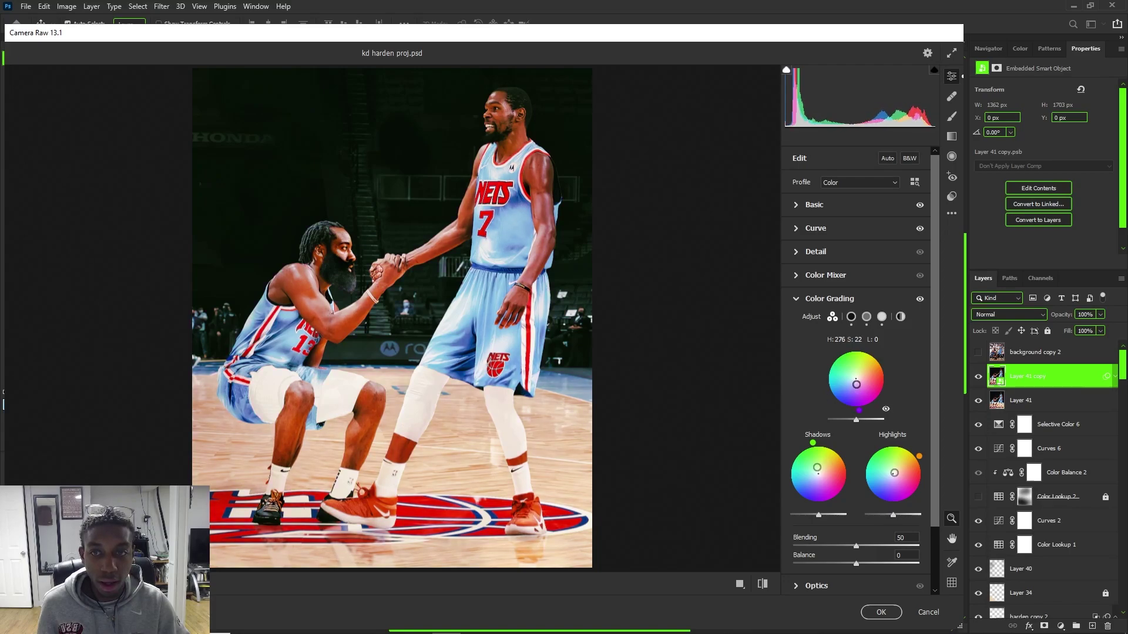
Set temperature to +3, dehaze to +6 and sharpening to 15, and apply the Camera Raw Filter
left_click(800, 206)
left_click_drag(859, 252, 858, 246)
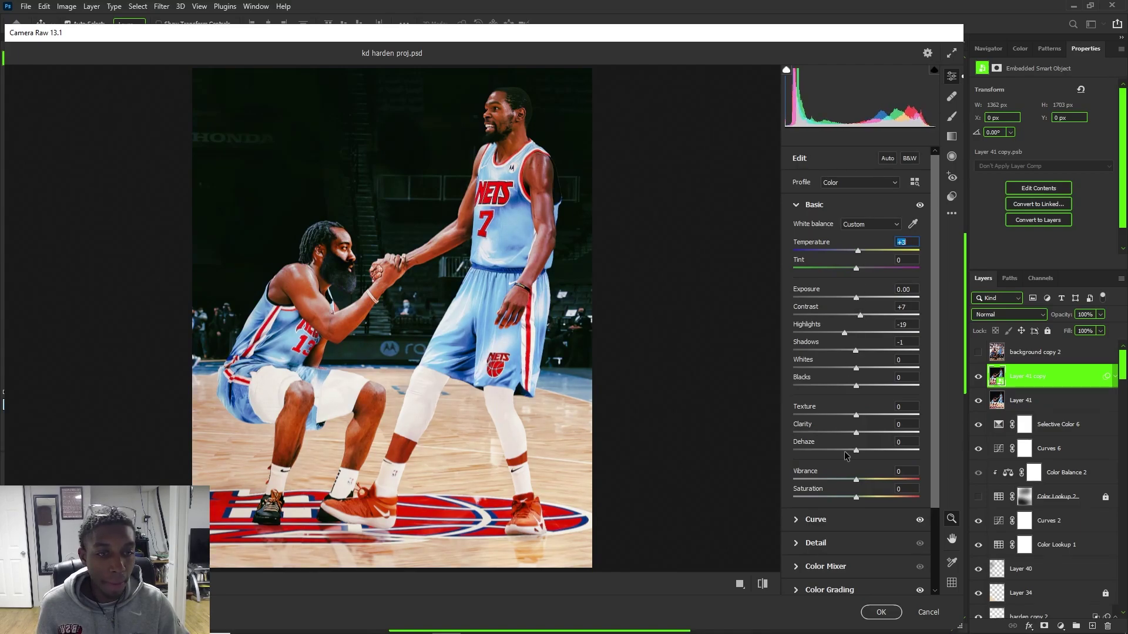
left_click_drag(854, 449, 860, 449)
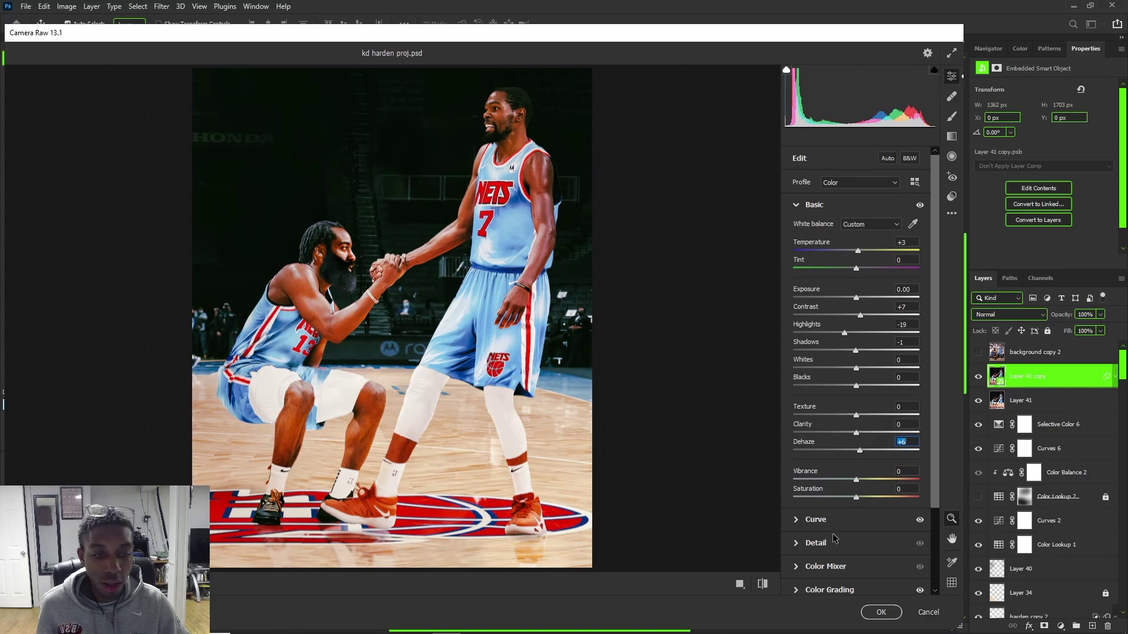
left_click(808, 544)
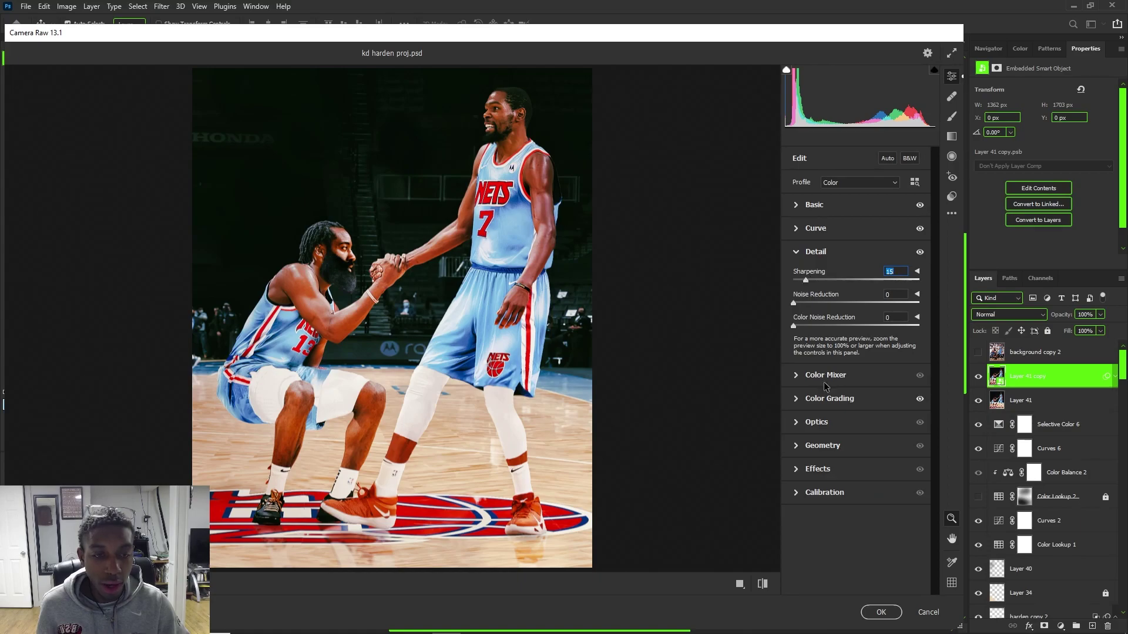
left_click(881, 612)
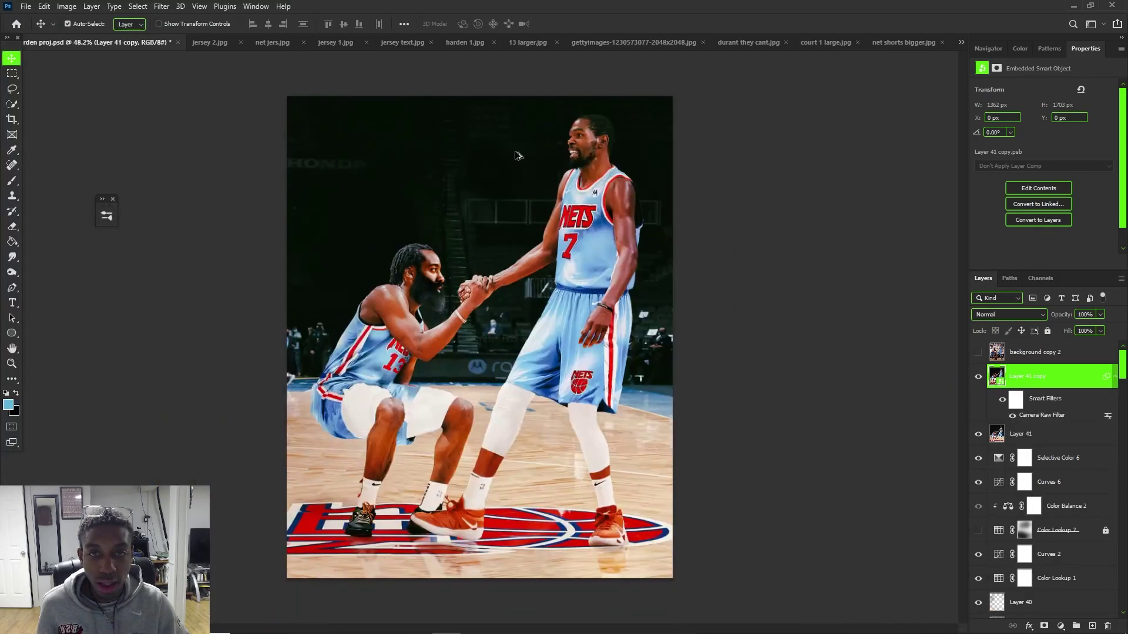
Compare the image with and without the Camera Raw grade, and lower the Layer 41 copy's opacity to 57%
scroll(516, 154, "up", 2)
key("ctrl+z")
key("ctrl+shift+z")
left_click(977, 377)
left_click(977, 377)
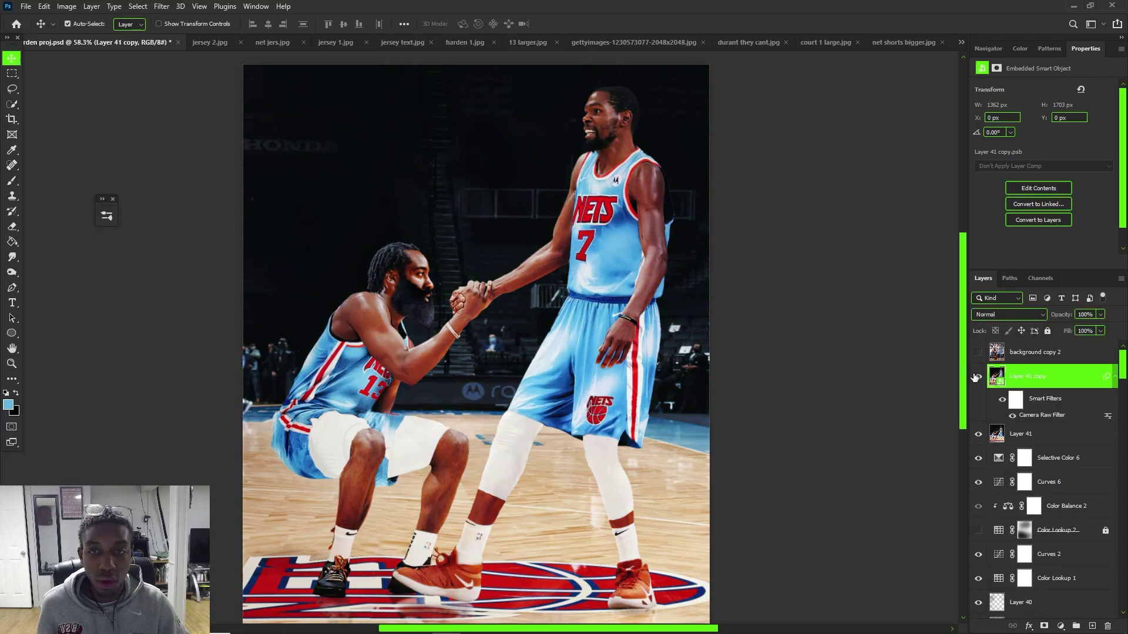
left_click(1099, 316)
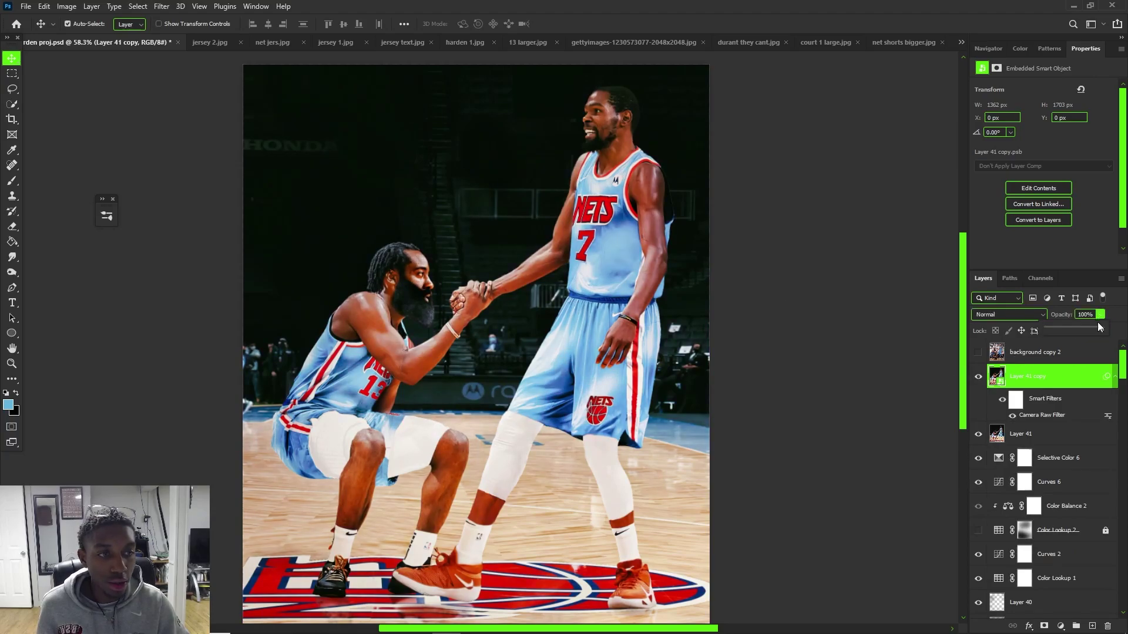
left_click_drag(1073, 330, 1079, 330)
left_click(966, 379)
key("ctrl+0")
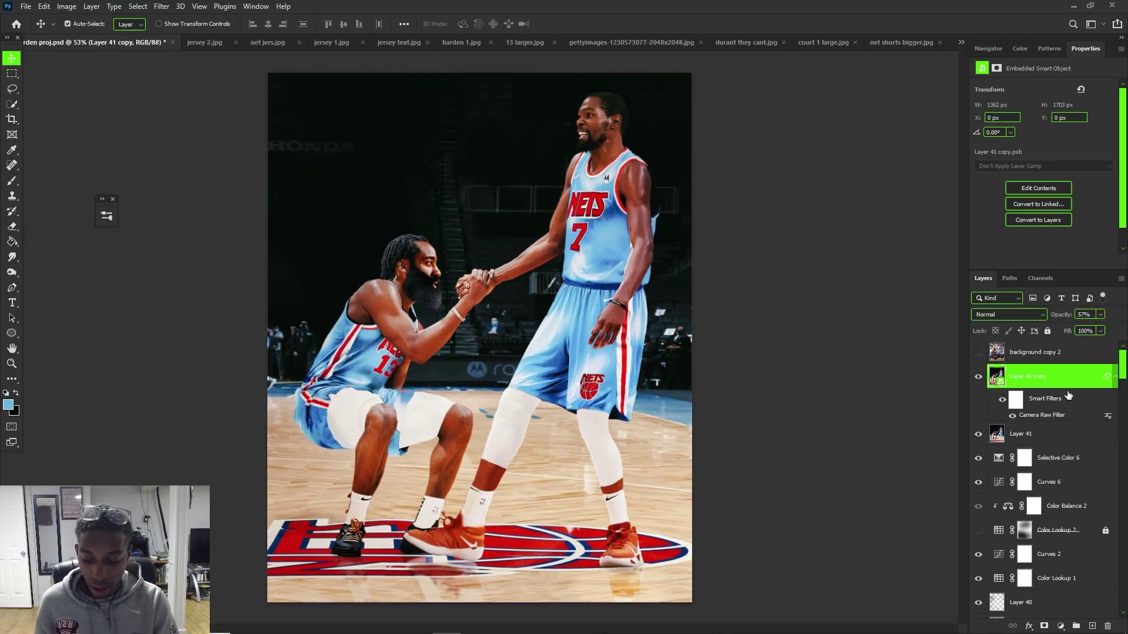
Stamp all visible layers into a new layer, duplicate it, and set the duplicate's blend mode to Screen
key("ctrl+shift+alt+e")
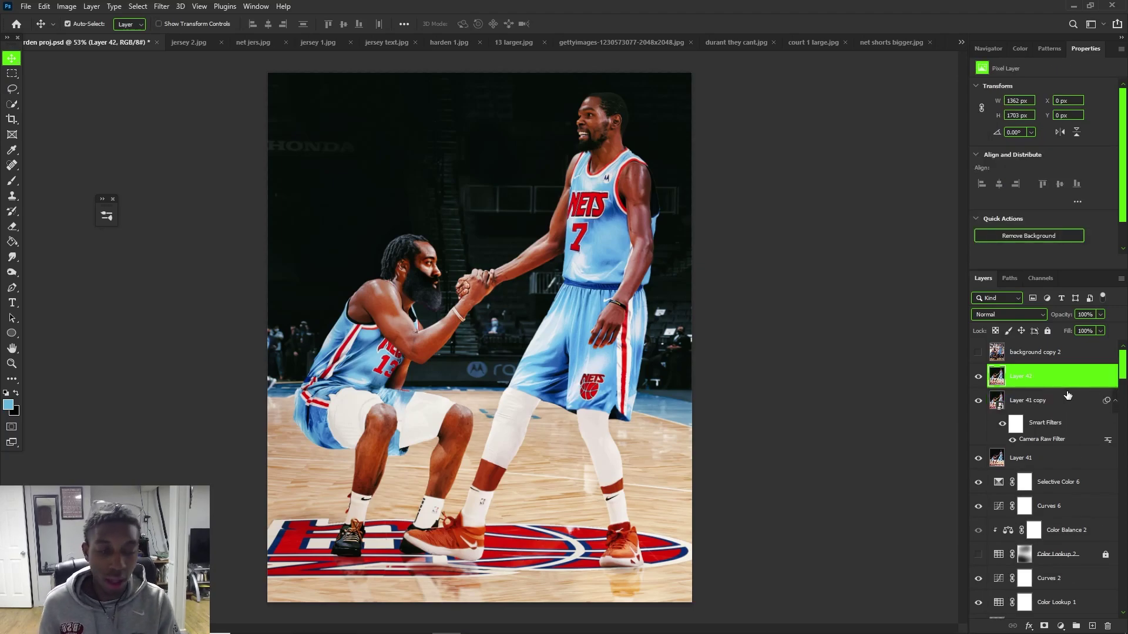
key("ctrl+j")
left_click(997, 316)
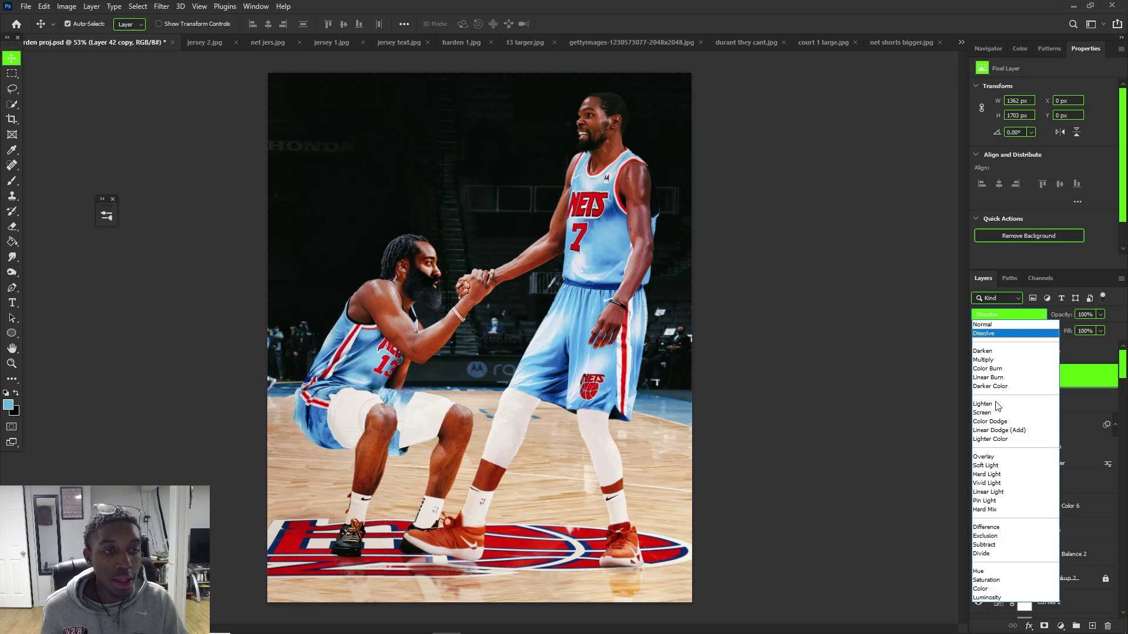
left_click(992, 413)
right_click(1047, 382)
left_click(1062, 385)
Apply a Gaussian Blur with a 30 pixel radius to the Screen layer
left_click(169, 7)
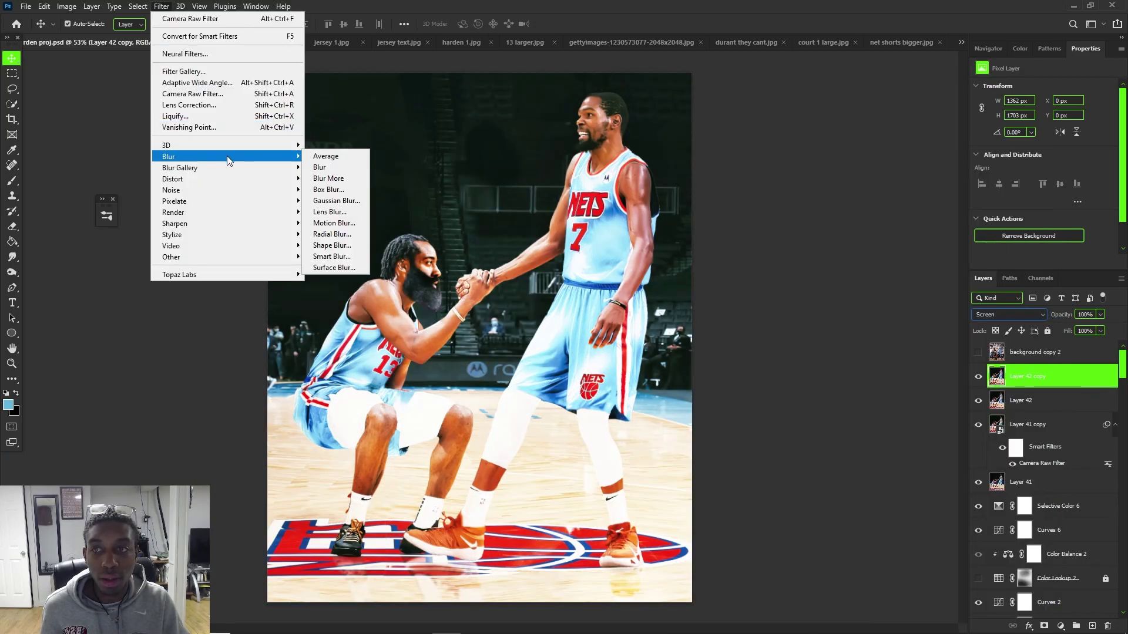
mouse_move(293, 156)
left_click(332, 200)
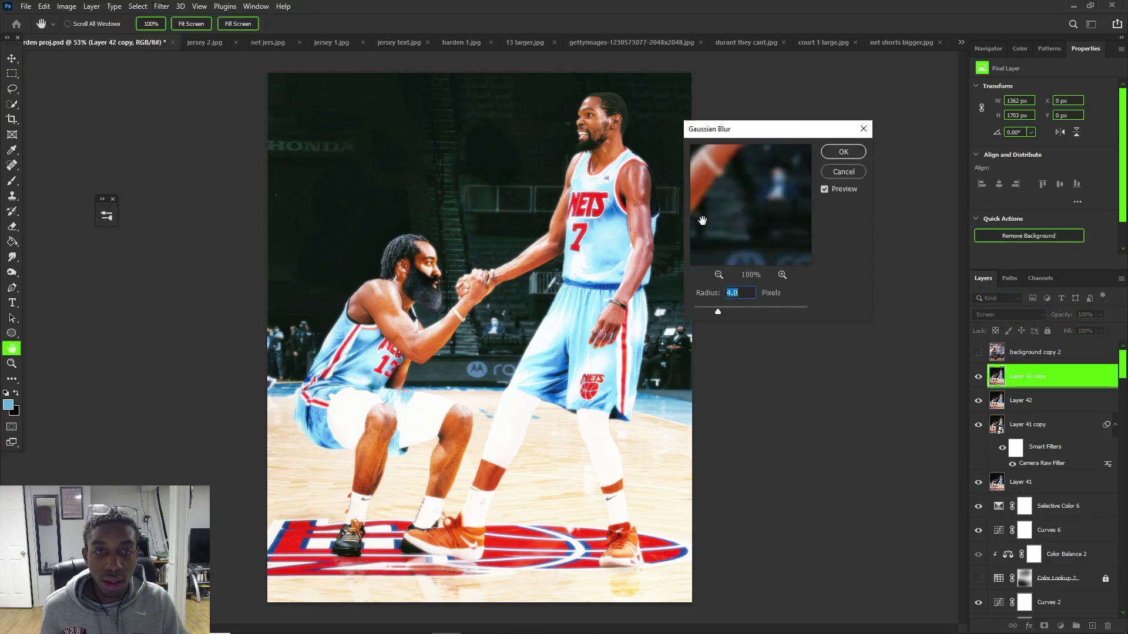
type("25")
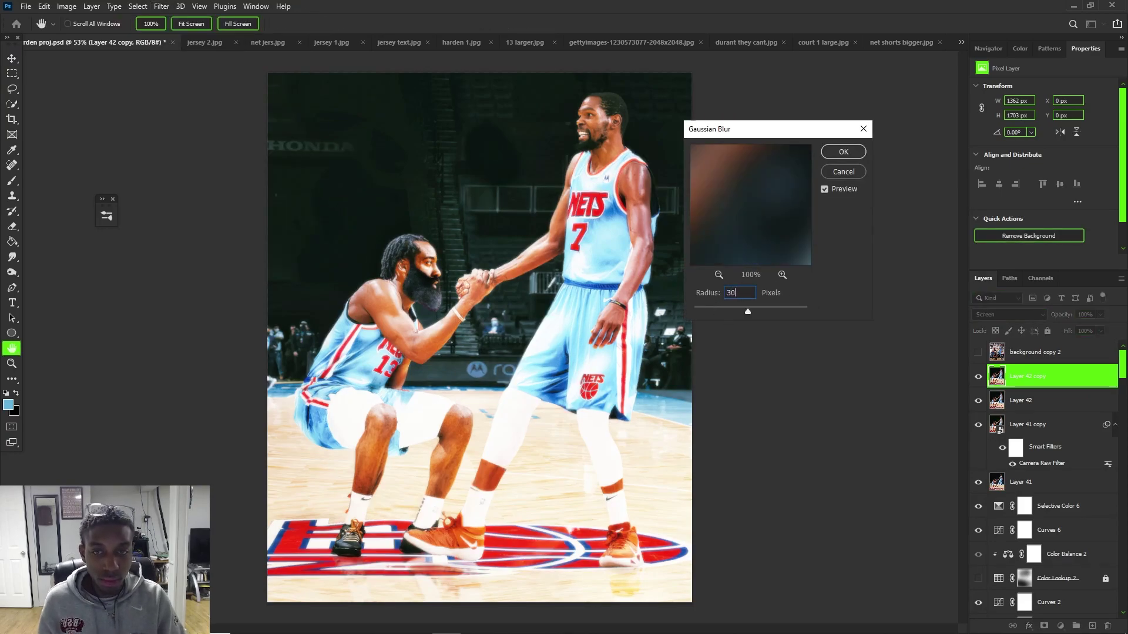
key("Return")
Reduce the blurred Screen layer's opacity to 54% and add a layer mask to it
left_click(1100, 315)
left_click_drag(1065, 325, 1079, 326)
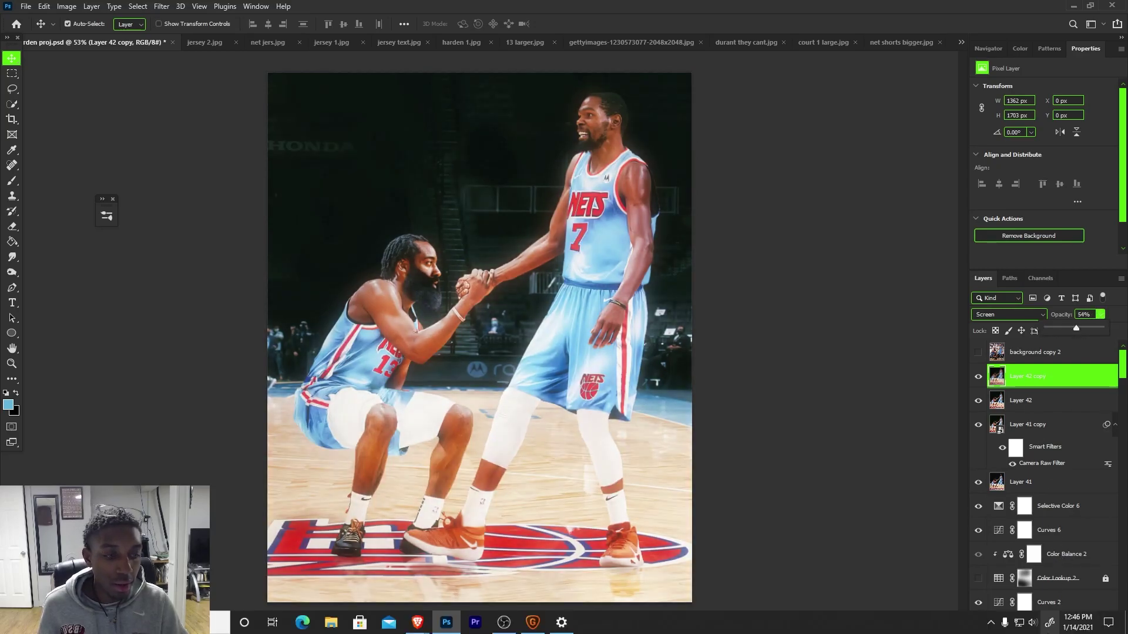
left_click(1044, 626)
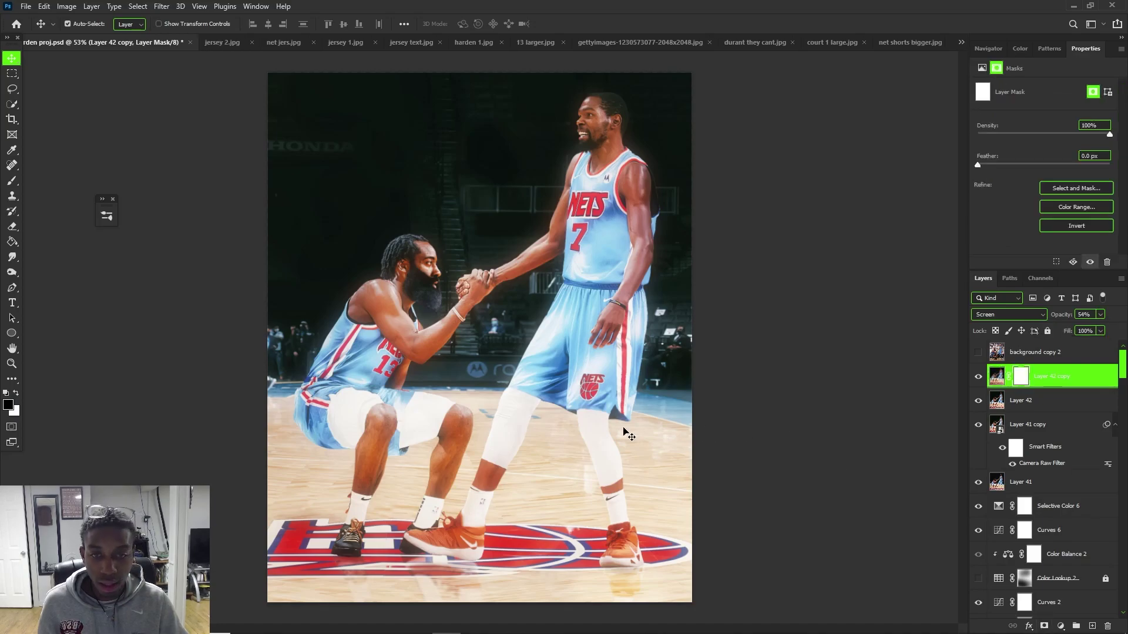
Paint black on the Screen layer's mask with a large soft brush at 12% flow to reduce the glow over both players
key("b")
left_click_drag(635, 440, 631, 440, "alt")
left_click_drag(535, 286, 645, 268, "alt")
mouse_move(590, 381)
left_mouse_down()
mouse_move(470, 414)
mouse_move(411, 294)
mouse_move(385, 405)
mouse_move(474, 453)
left_mouse_up()
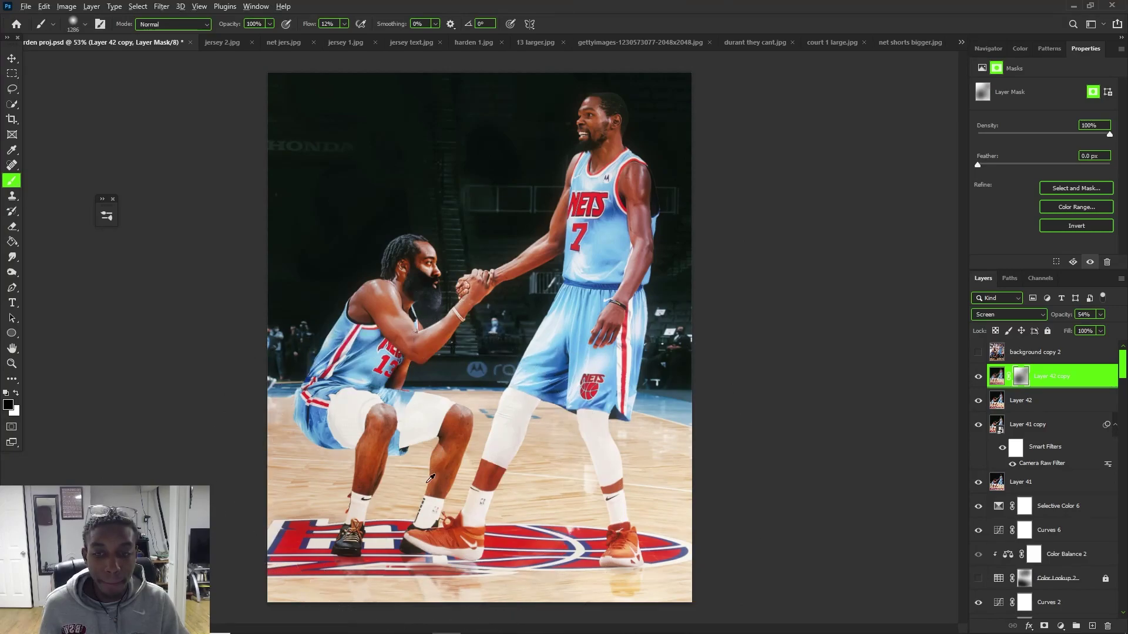
scroll(414, 477, "up", 1)
scroll(421, 485, "down", 1)
scroll(441, 388, "down", 2)
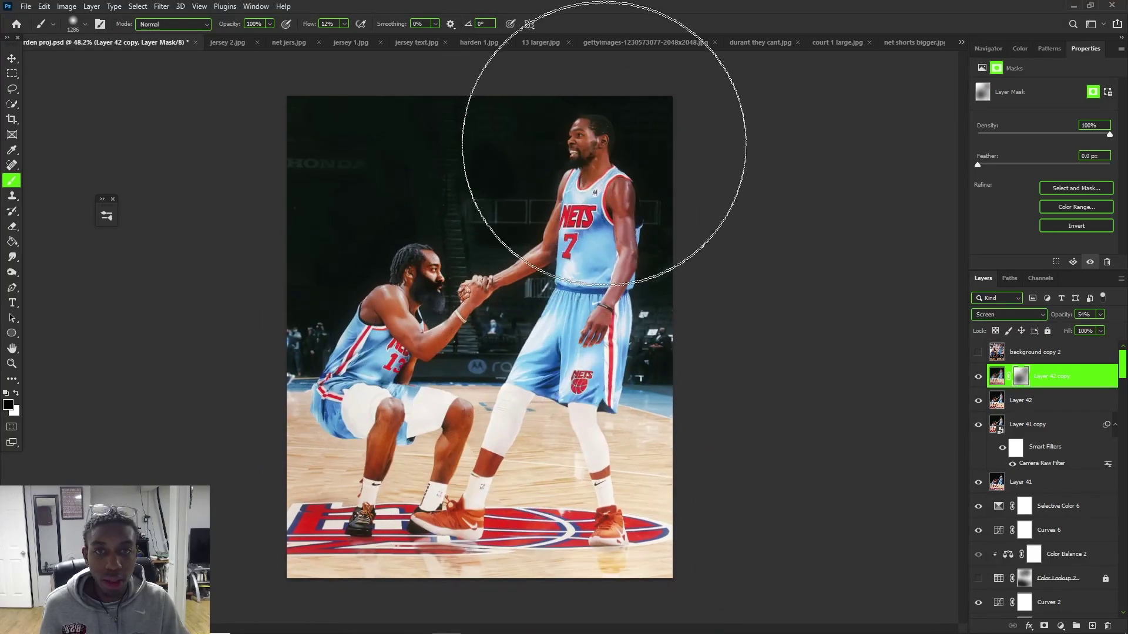
scroll(505, 488, "up", 2)
key("v")
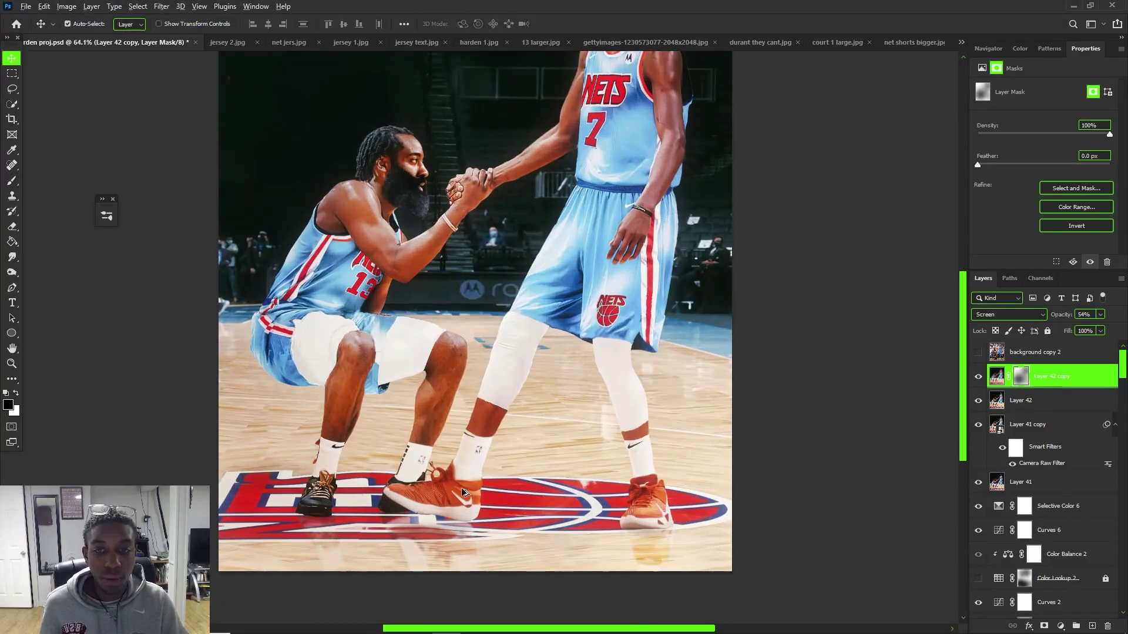
Add a new layer above the Layer 42 copy and paint soft black contact shadows under the standing player's orange shoes
left_click(1053, 399)
left_click(1053, 377)
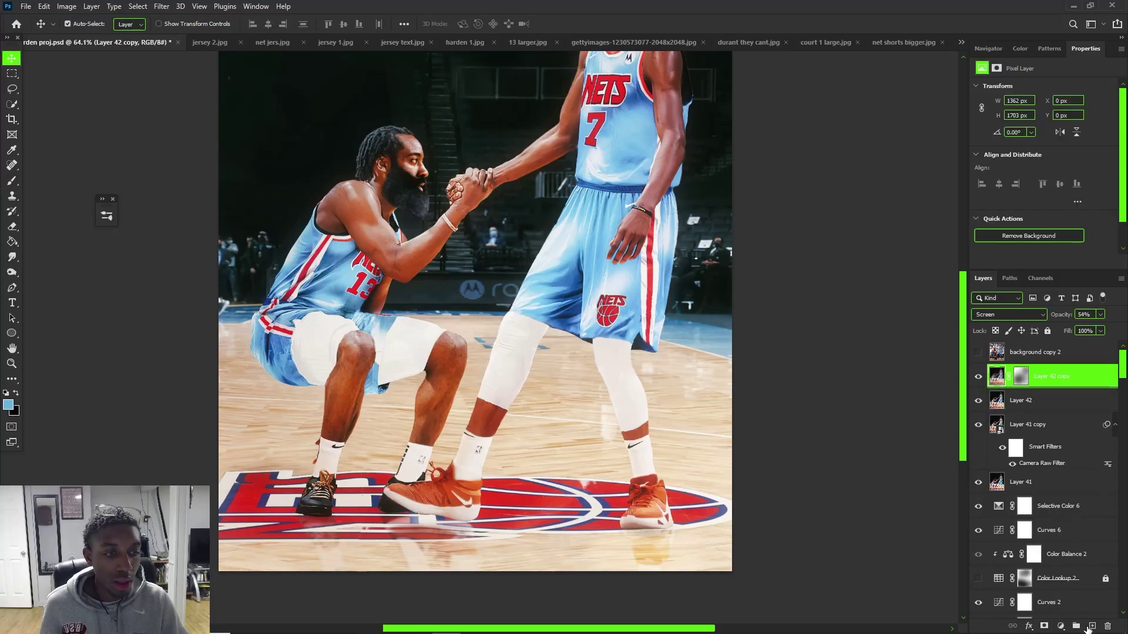
left_click(1091, 626)
key("b")
key("x")
scroll(501, 458, "up", 1)
scroll(414, 511, "up", 3)
mouse_move(407, 506)
left_mouse_down()
mouse_move(327, 494)
mouse_move(356, 493)
mouse_move(340, 481)
mouse_move(382, 503)
mouse_move(335, 476)
mouse_move(488, 527)
left_mouse_up()
right_click(355, 493)
key("Escape")
left_click_drag(793, 542, 885, 539)
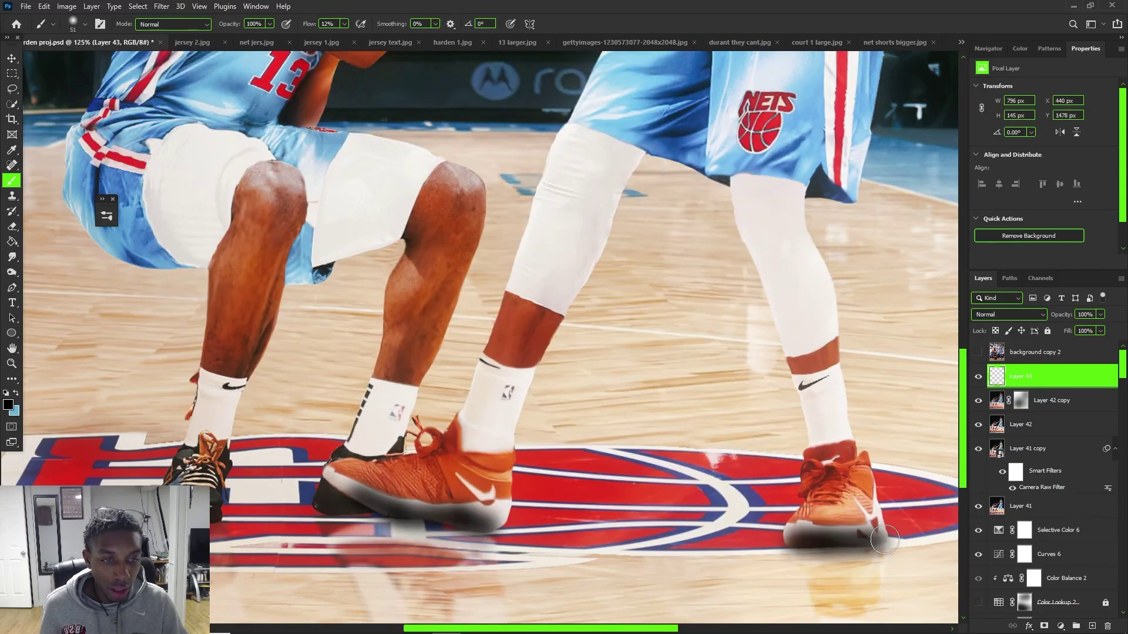
Erase the excess shadow around the standing player's front orange shoe with a soft eraser, undoing the first strokes
key("e")
right_click(425, 505, "alt")
left_click_drag(506, 556, 426, 549)
key("ctrl+z")
key("ctrl+z")
mouse_move(475, 486)
left_mouse_down()
mouse_move(396, 436)
mouse_move(412, 439)
mouse_move(401, 441)
mouse_move(431, 545)
mouse_move(388, 474)
mouse_move(413, 539)
mouse_move(415, 567)
left_mouse_up()
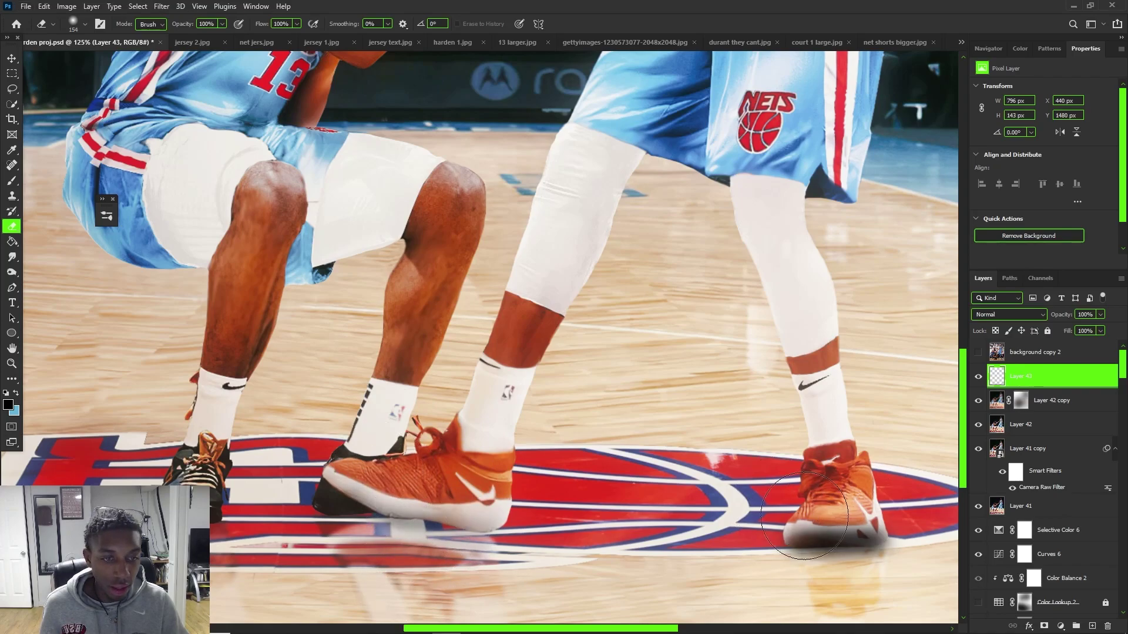
Erase the shadow spilling over the standing player's other orange shoe, keeping only a faint shadow beneath its sole
left_click_drag(786, 517, 820, 520)
right_click(821, 520, "alt")
left_click(860, 494)
key("x")
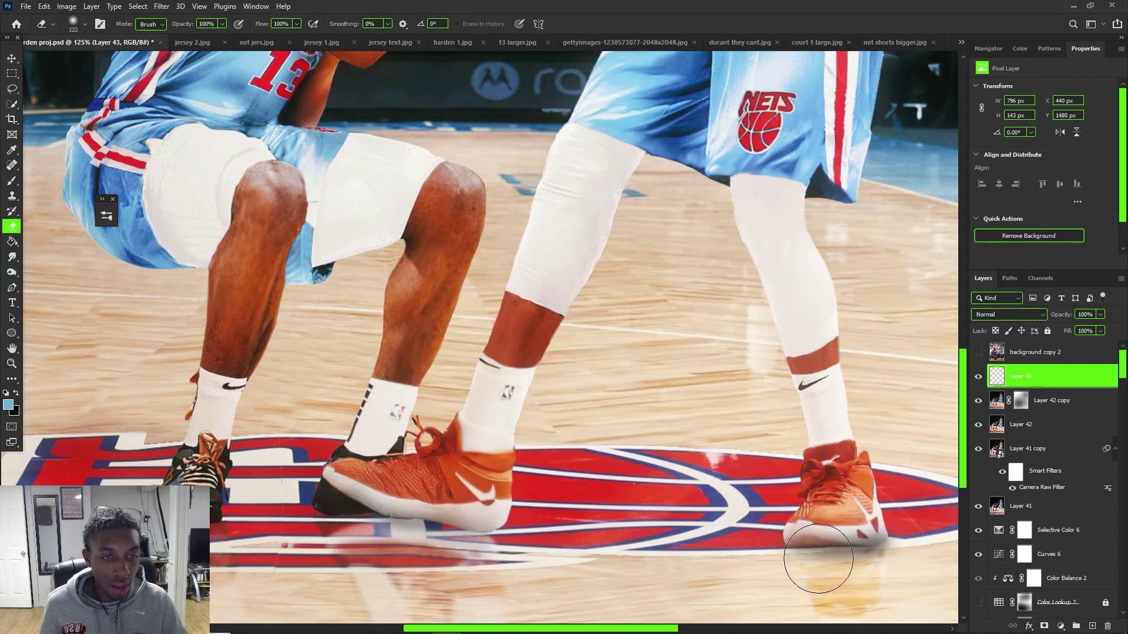
left_click(821, 562)
scroll(865, 496, "down", 8)
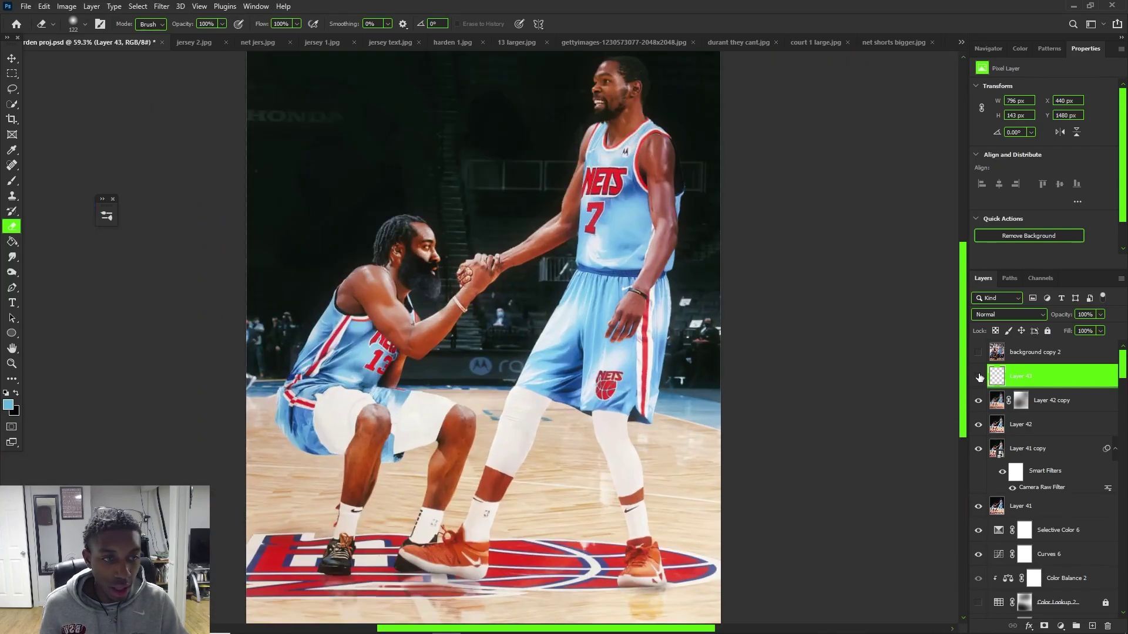
Compare the image with and without the shoe shadows, and reduce the shadow layer's opacity
left_click(978, 375)
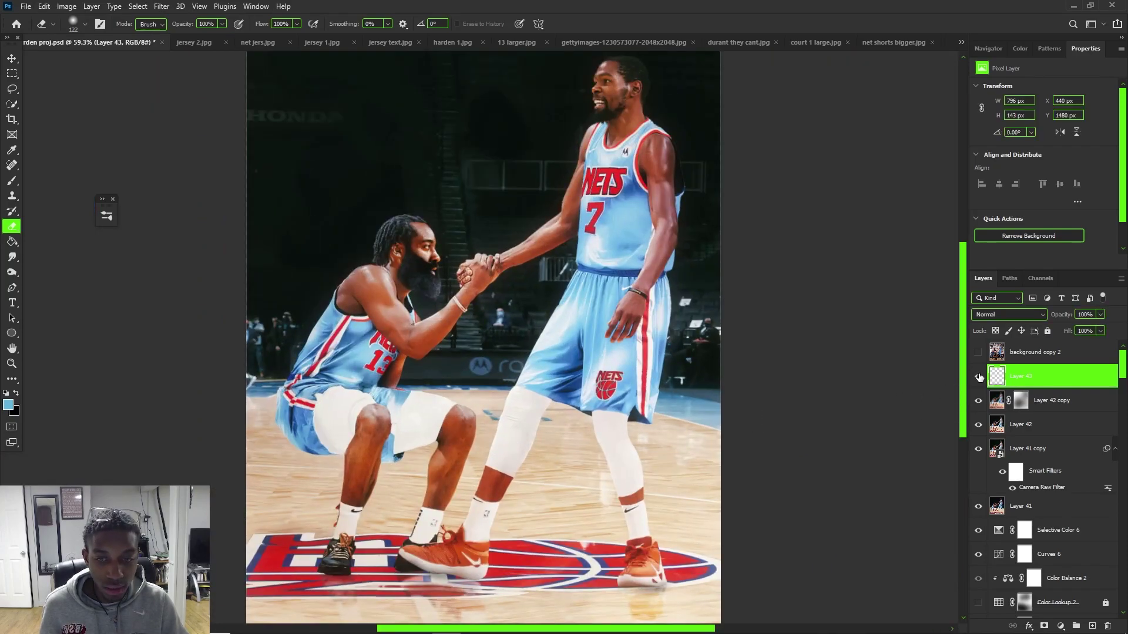
left_click_drag(1080, 325, 1071, 326)
key("v")
Select the Layer 42 copy glow layer and lower its opacity to 39%
scroll(510, 232, "down", 6)
scroll(517, 229, "up", 3)
left_click(543, 220)
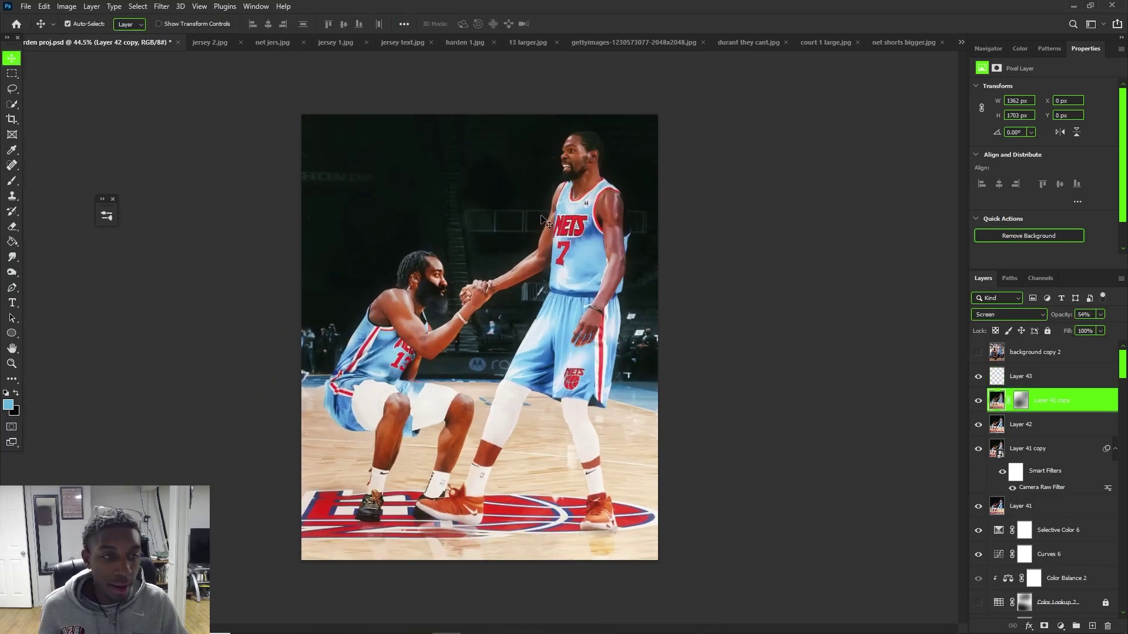
left_click_drag(1090, 330, 1085, 330)
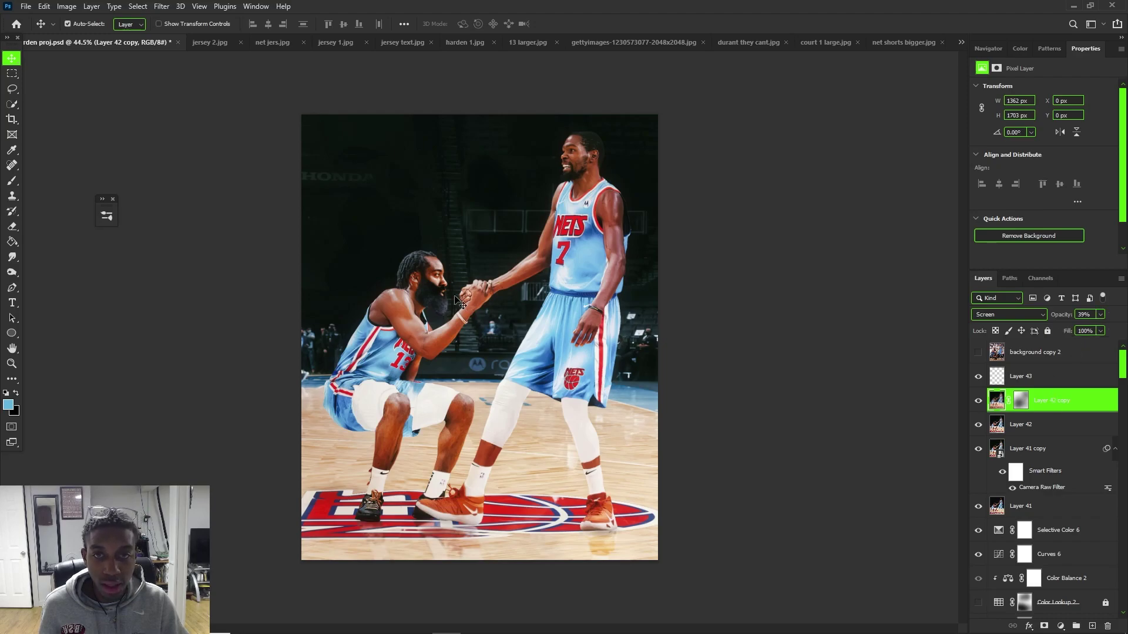
scroll(442, 249, "up", 1)
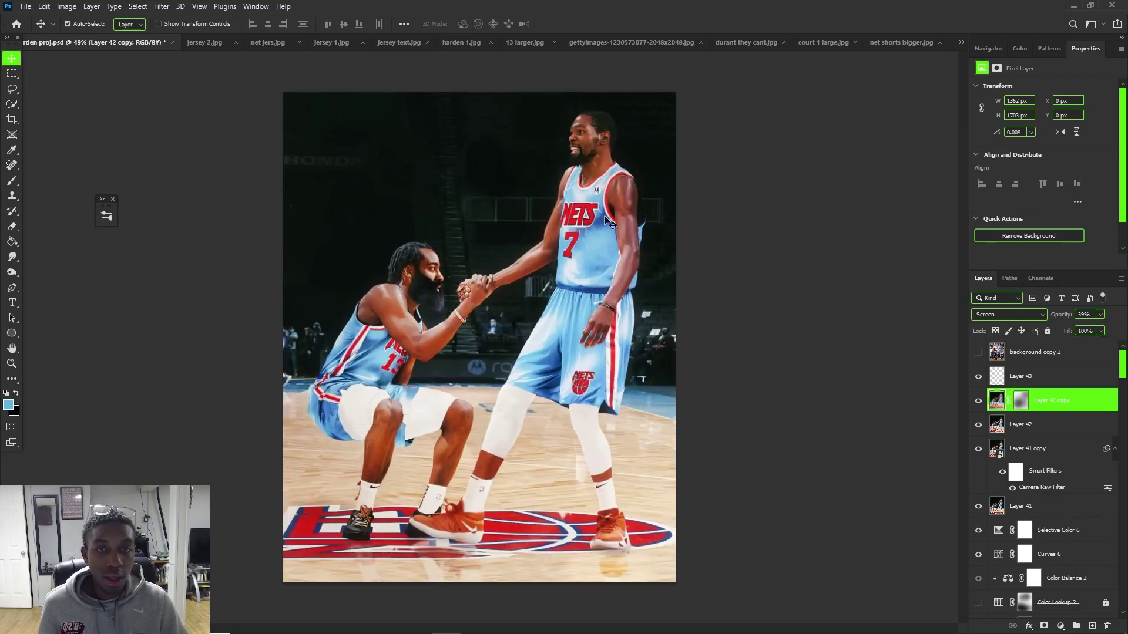